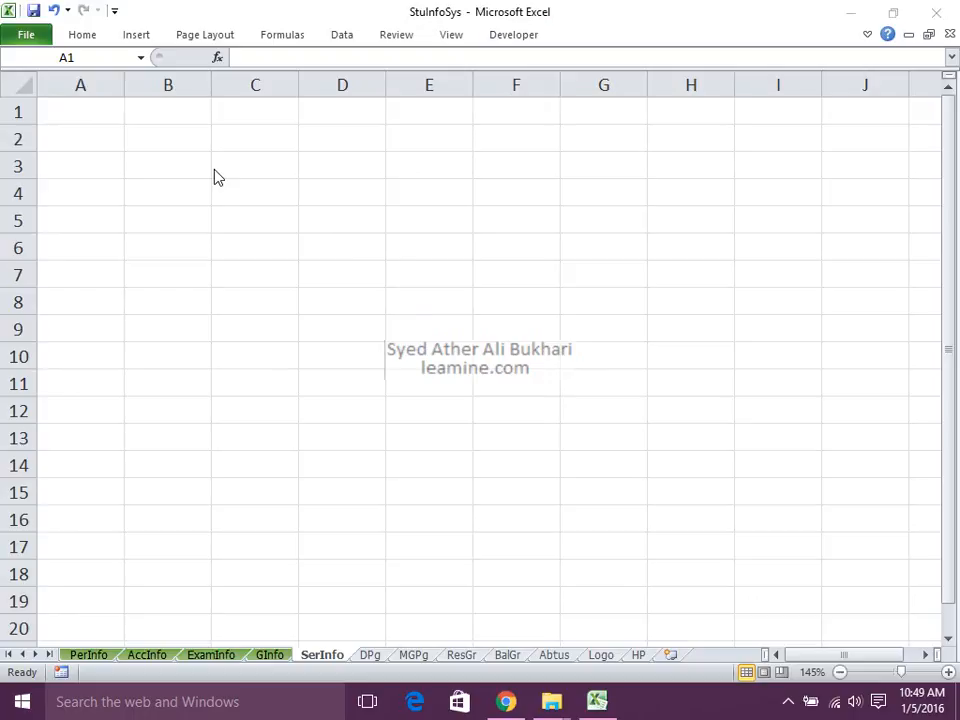
Merge and center cells B4:D4 on the SerInfo sheet
left_click(242, 190)
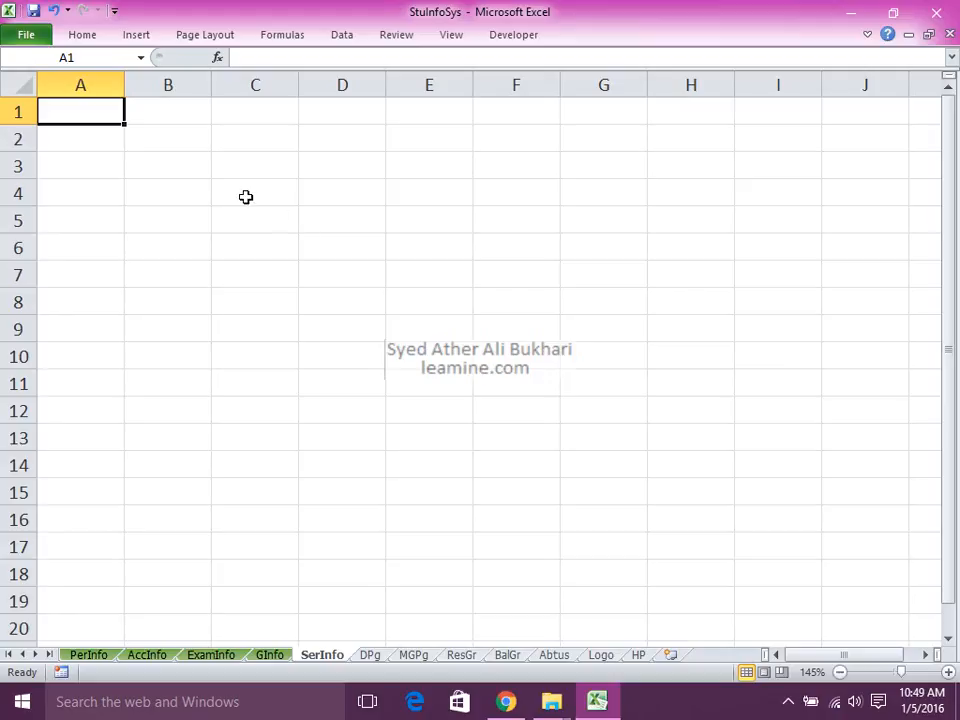
left_click_drag(140, 190, 377, 191)
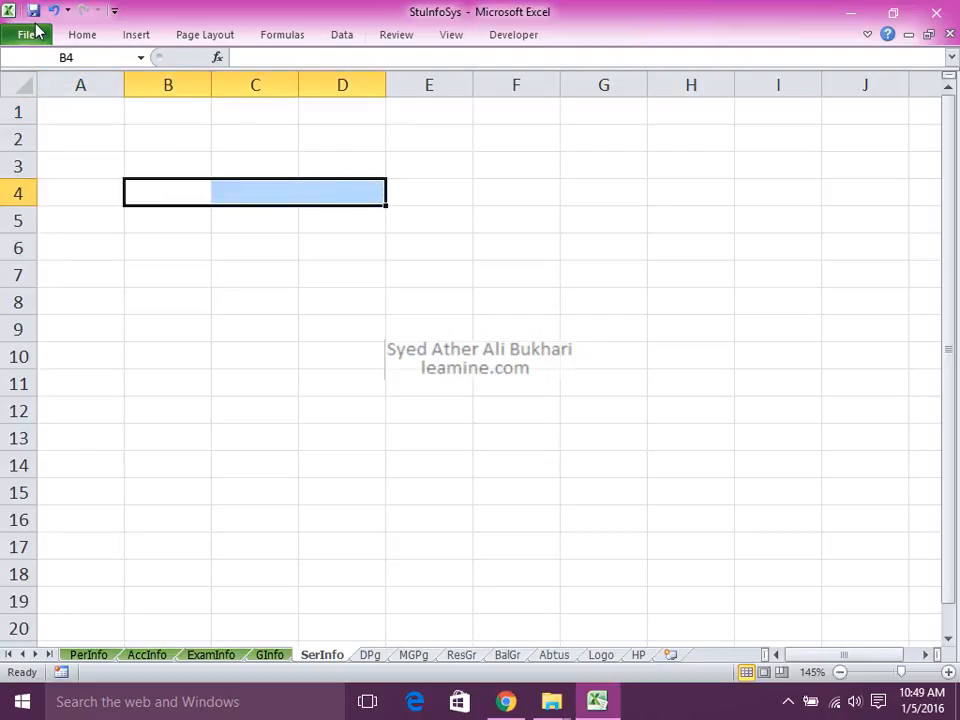
double_click(80, 38)
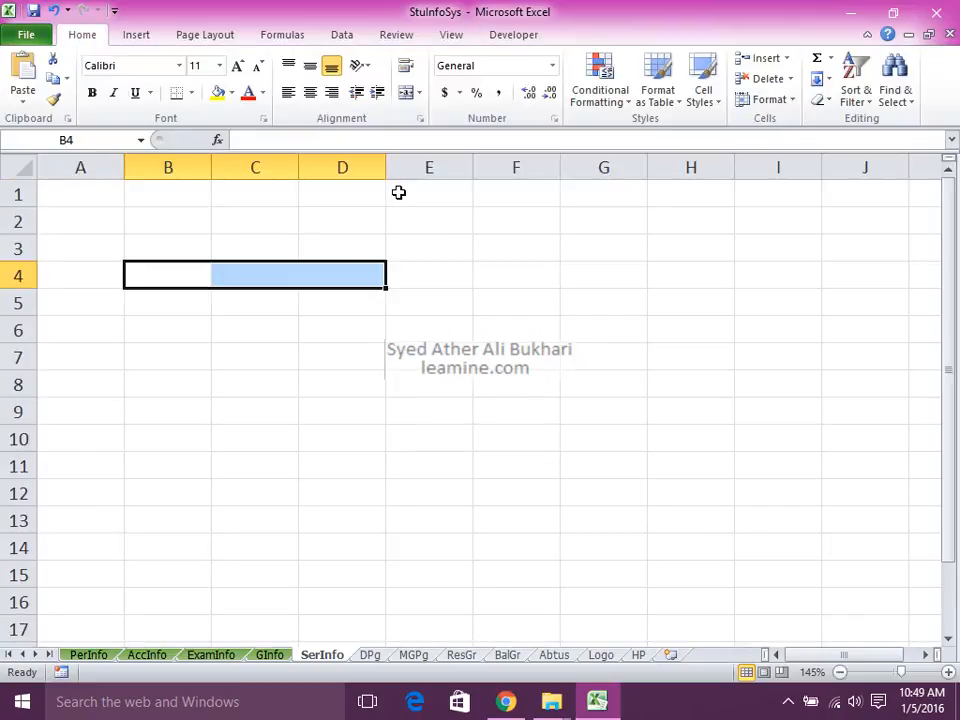
left_click(404, 93)
Enter the label "Select a roll number for Search" in the merged cell B4 and make E4 the active cell
type("Se")
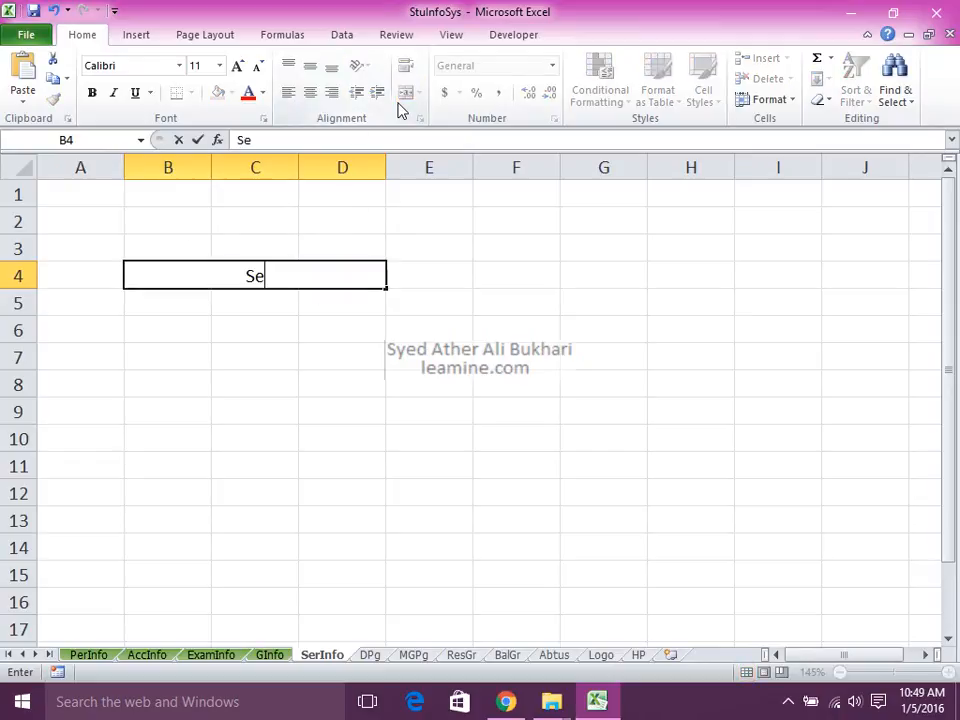
type("lect a rool")
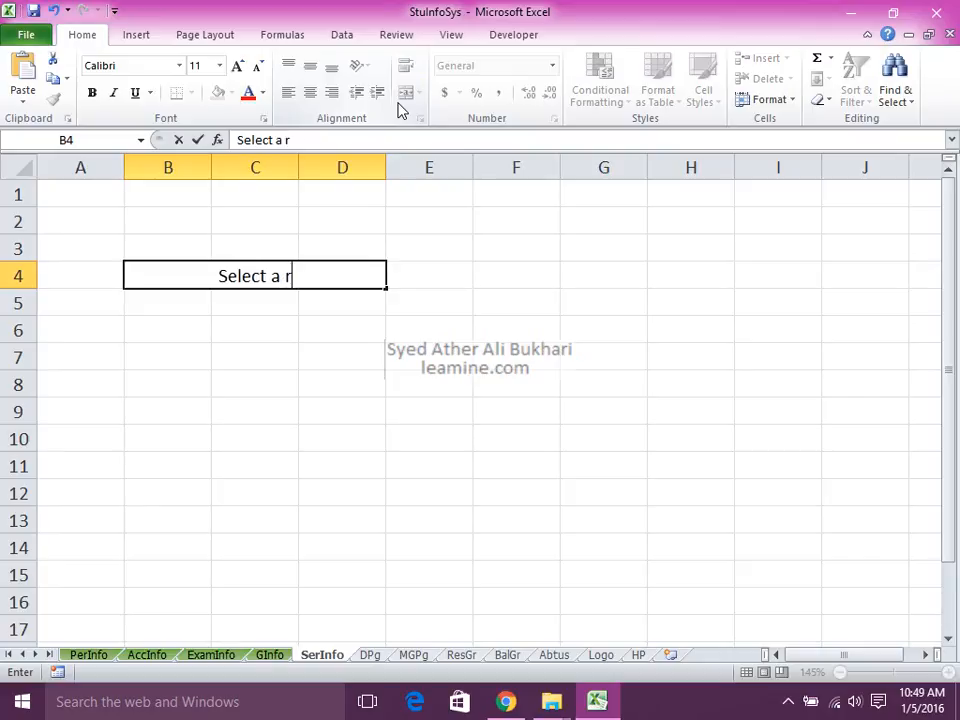
key("BackSpace")
key("BackSpace")
type("ll ")
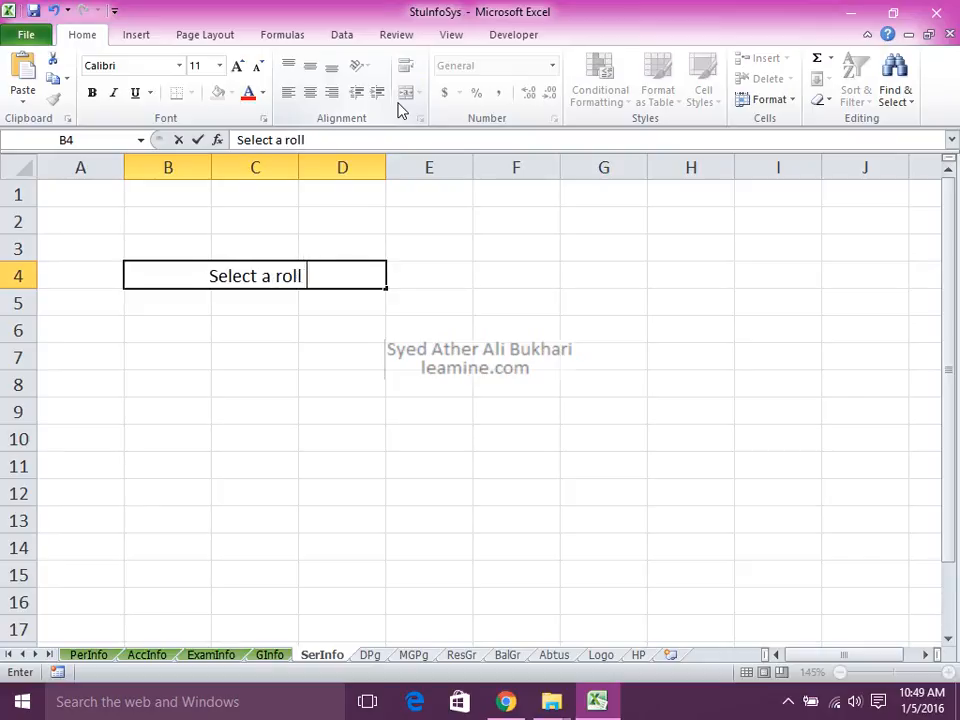
type("number for Search")
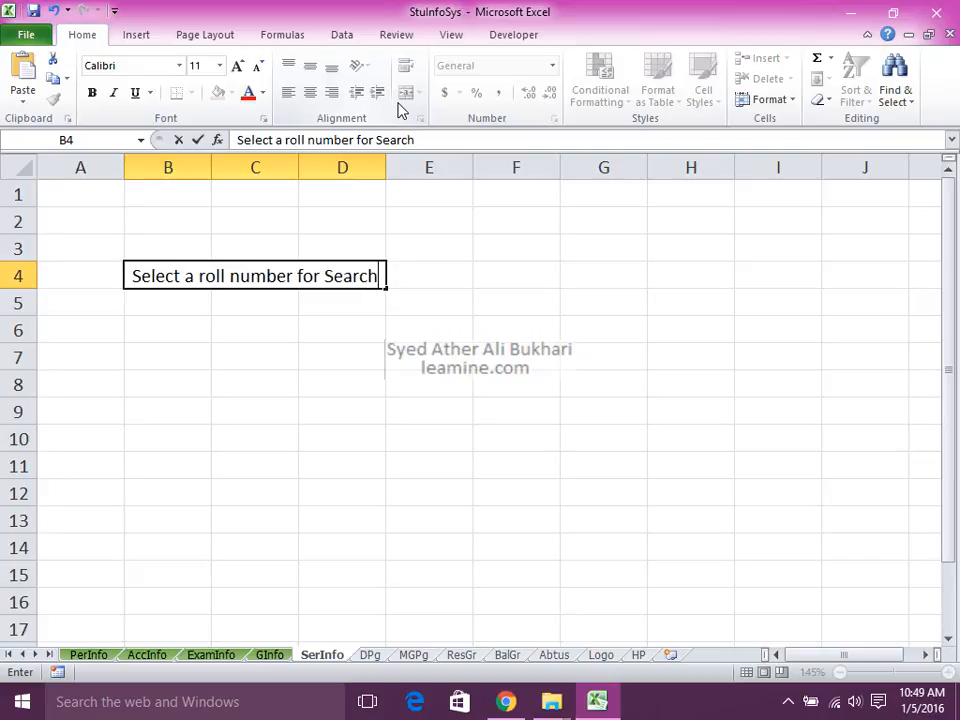
key("Return")
key("Up")
key("Right")
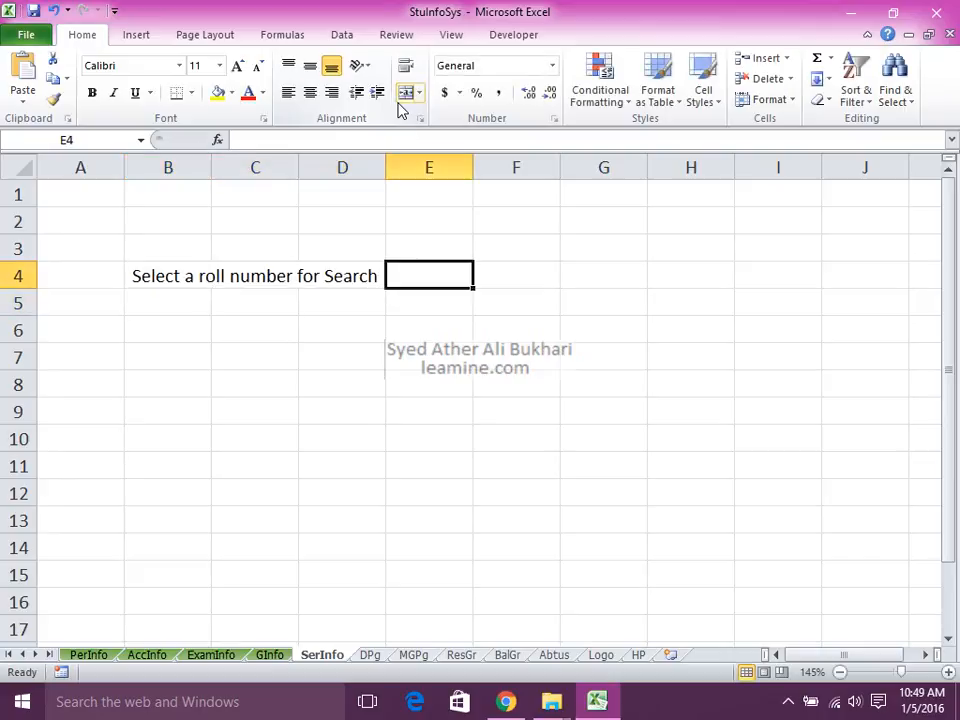
key("shift+Right")
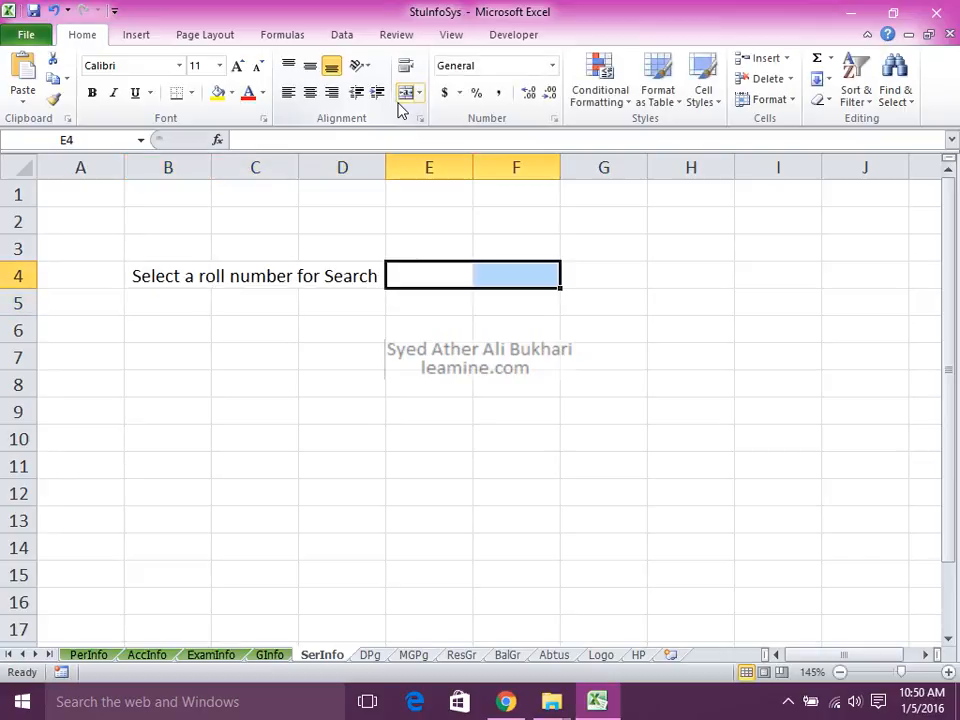
left_click(394, 275)
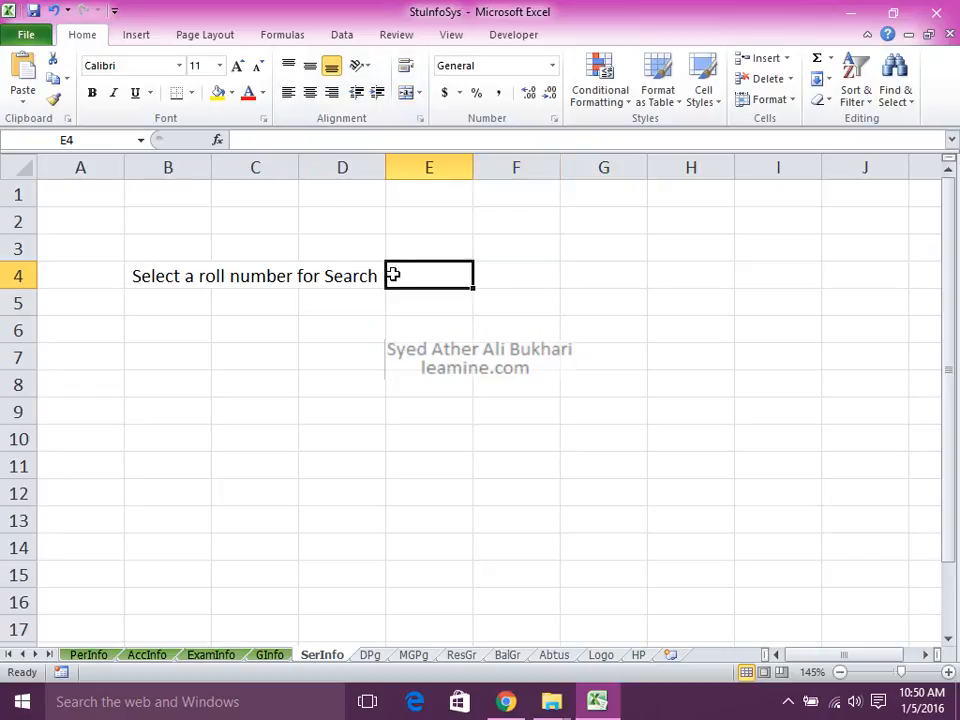
Check the ribbon customization options to see whether the Developer tab is enabled, and close them
left_click(518, 38)
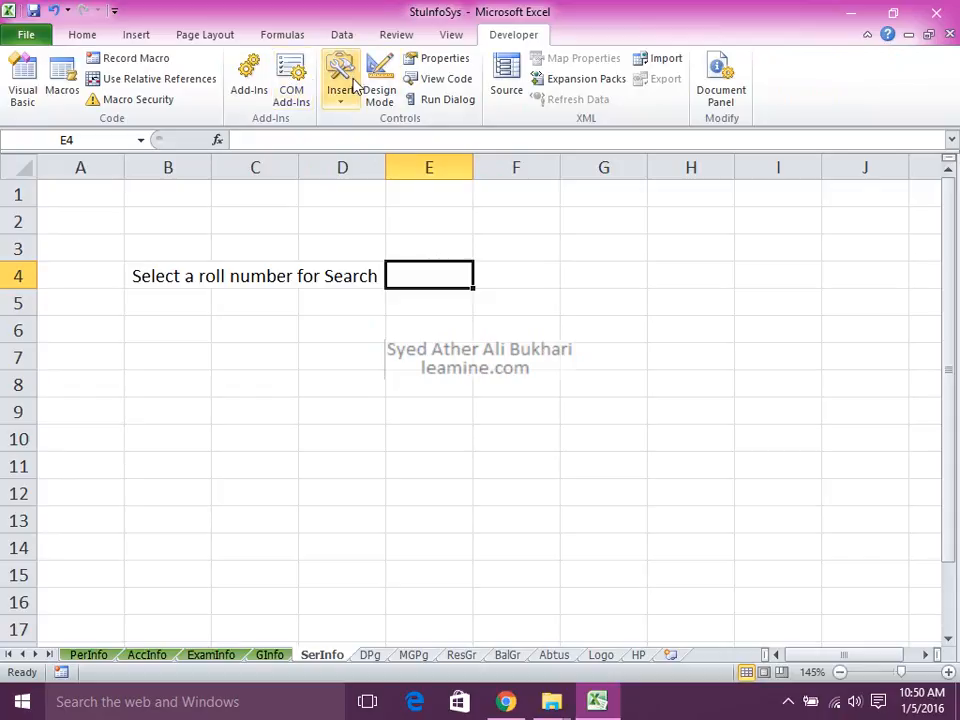
left_click(25, 36)
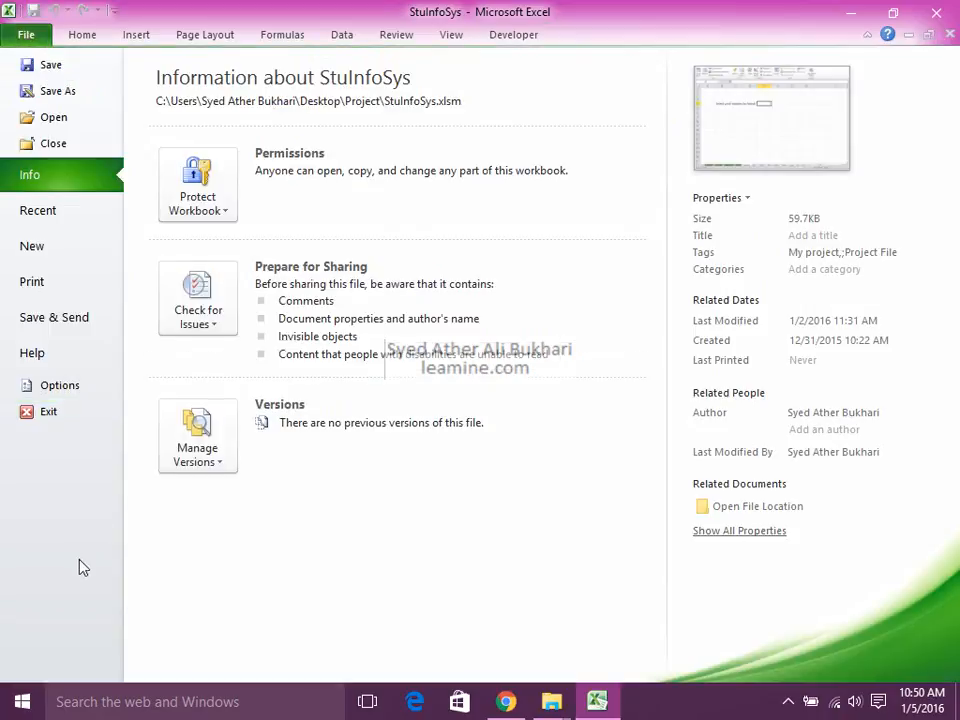
left_click(85, 387)
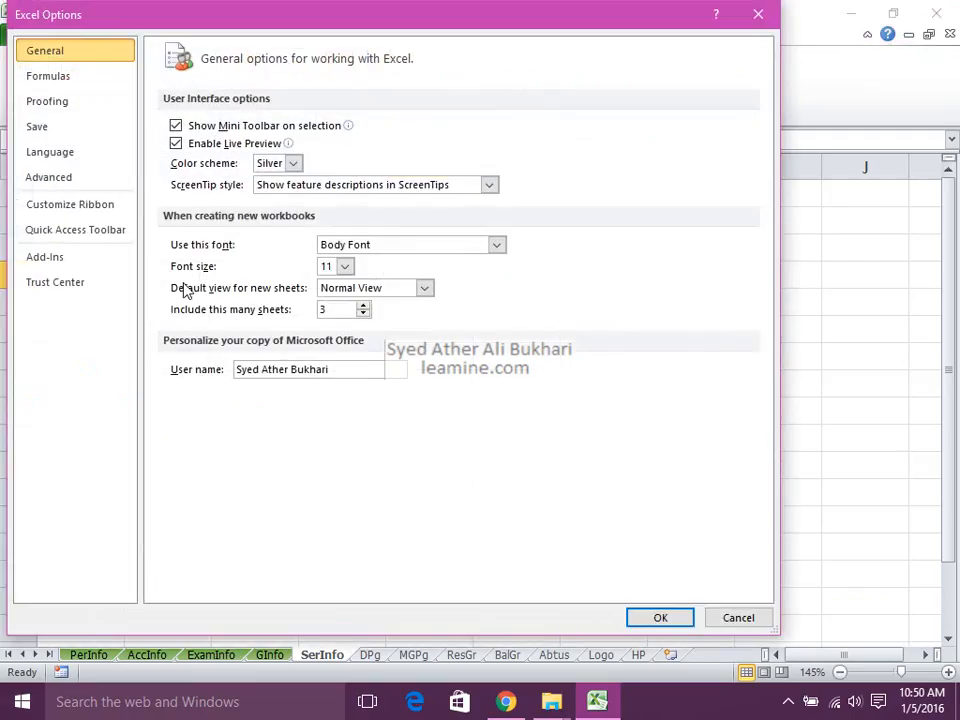
left_click(108, 212)
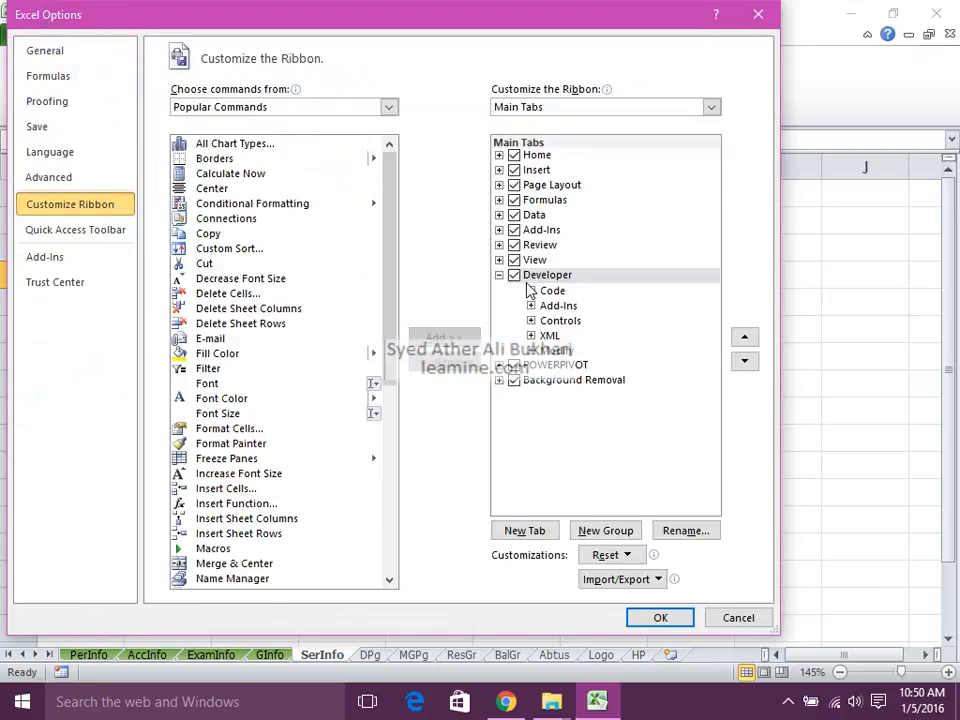
left_click(668, 620)
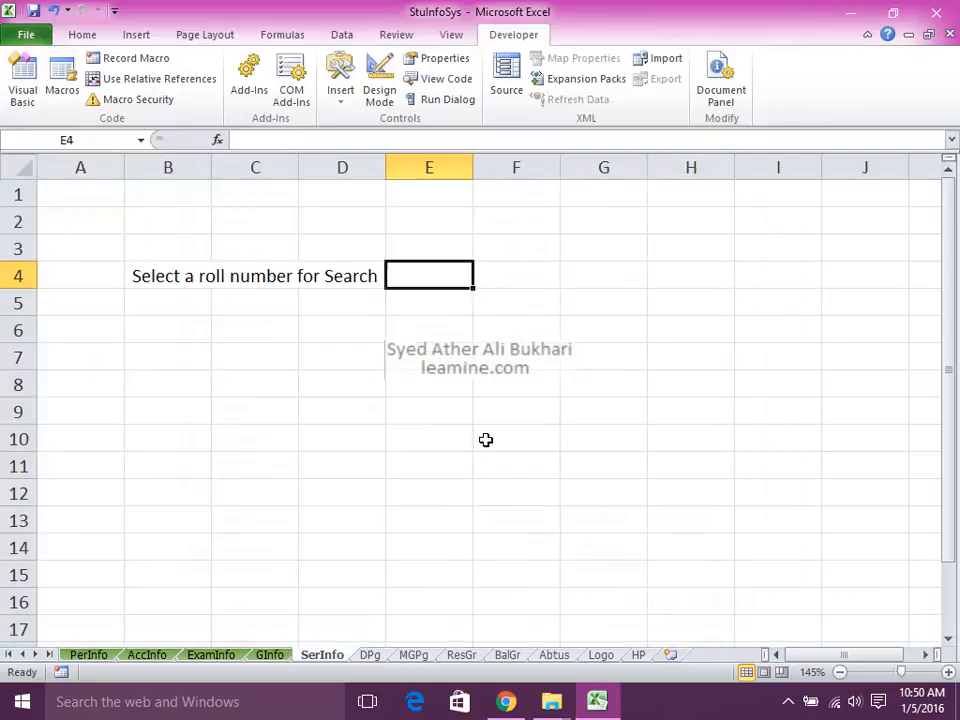
Save the workbook
key("ctrl+s")
left_click(788, 702)
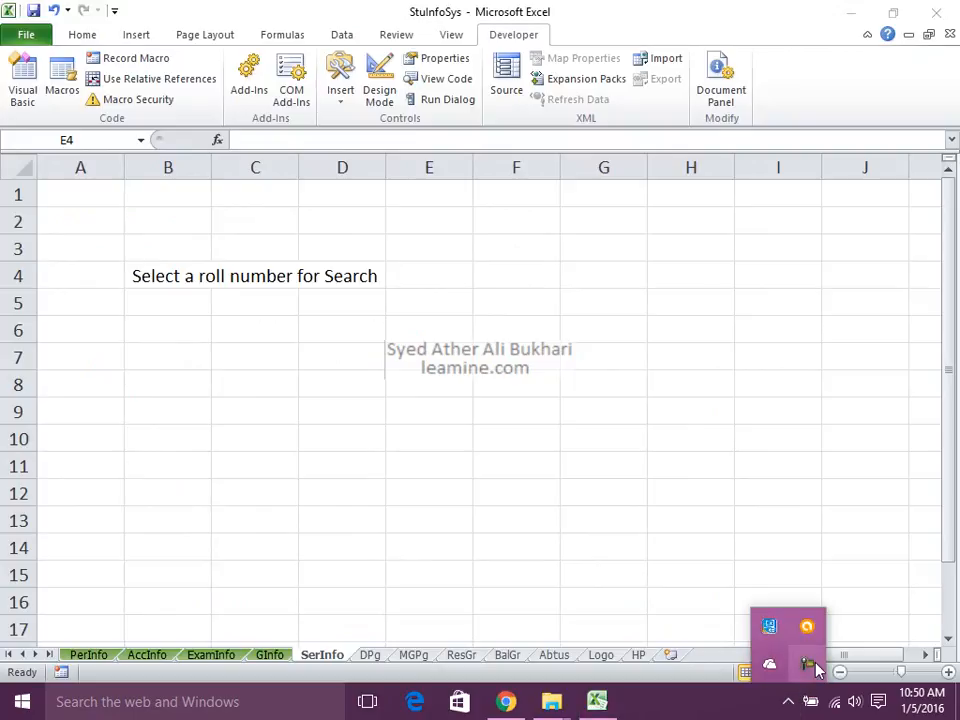
left_click(812, 666)
left_click(862, 632)
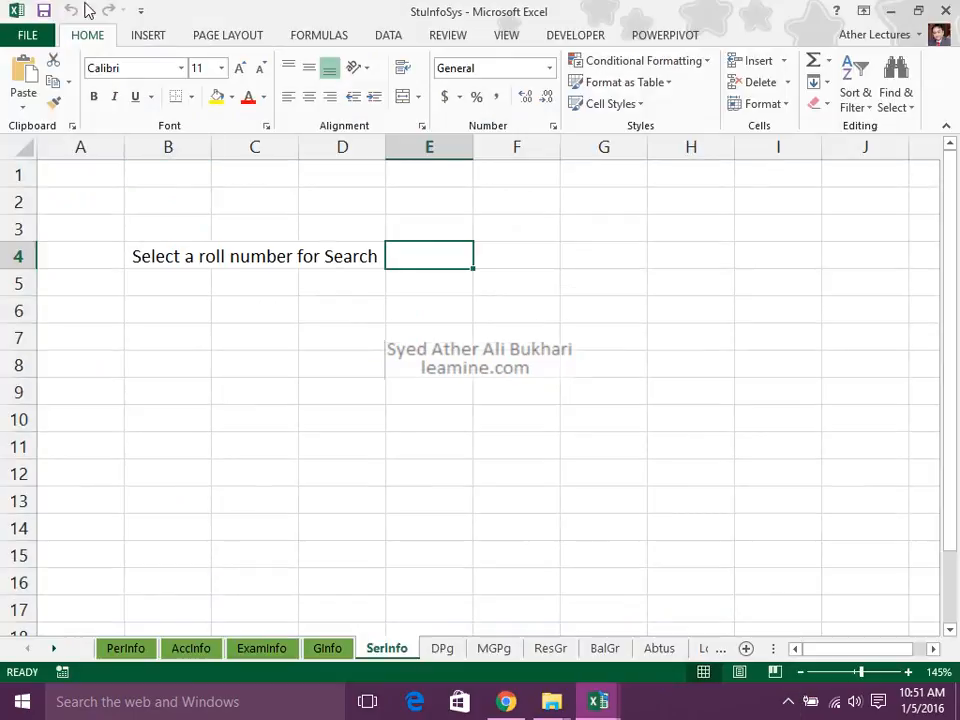
Examine the Developer entry among the main tabs in Excel 2013's ribbon customization options, and accept the dialog
left_click(40, 36)
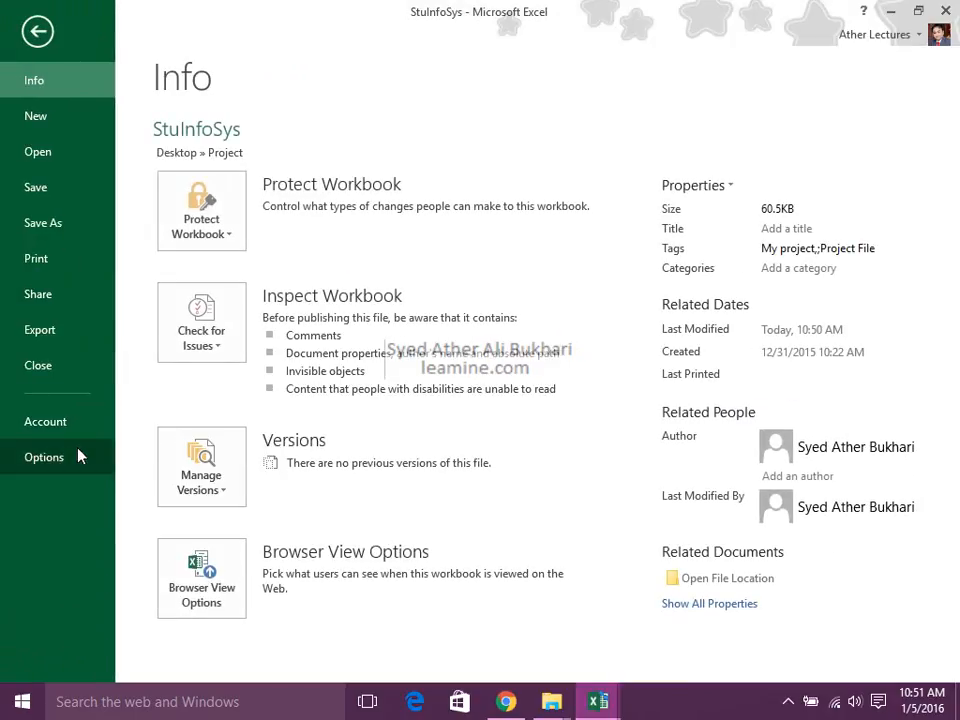
left_click(79, 456)
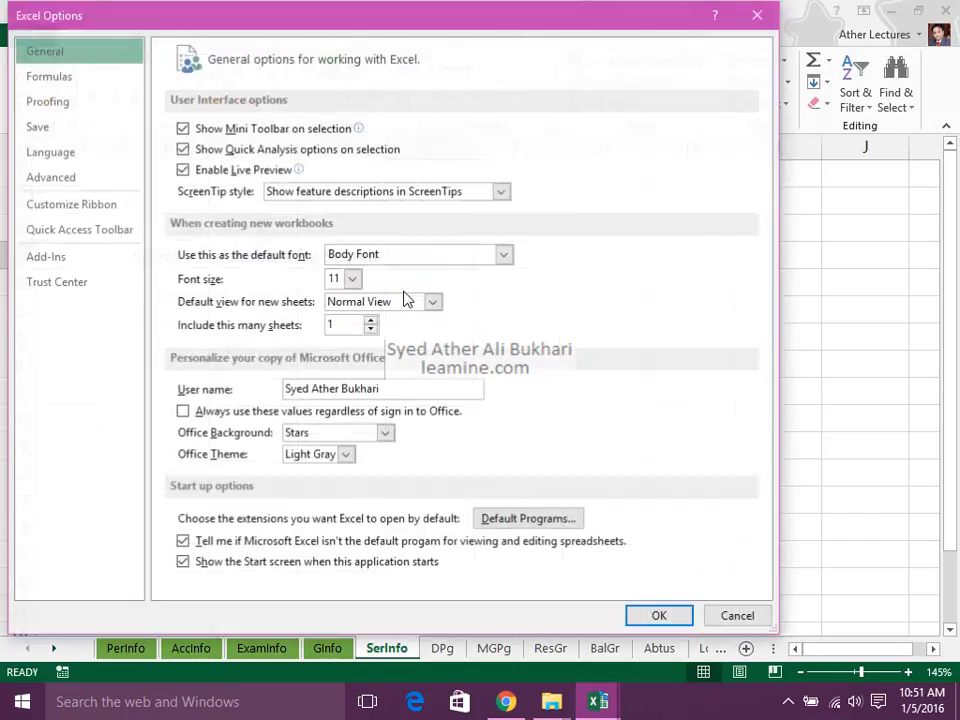
left_click(86, 210)
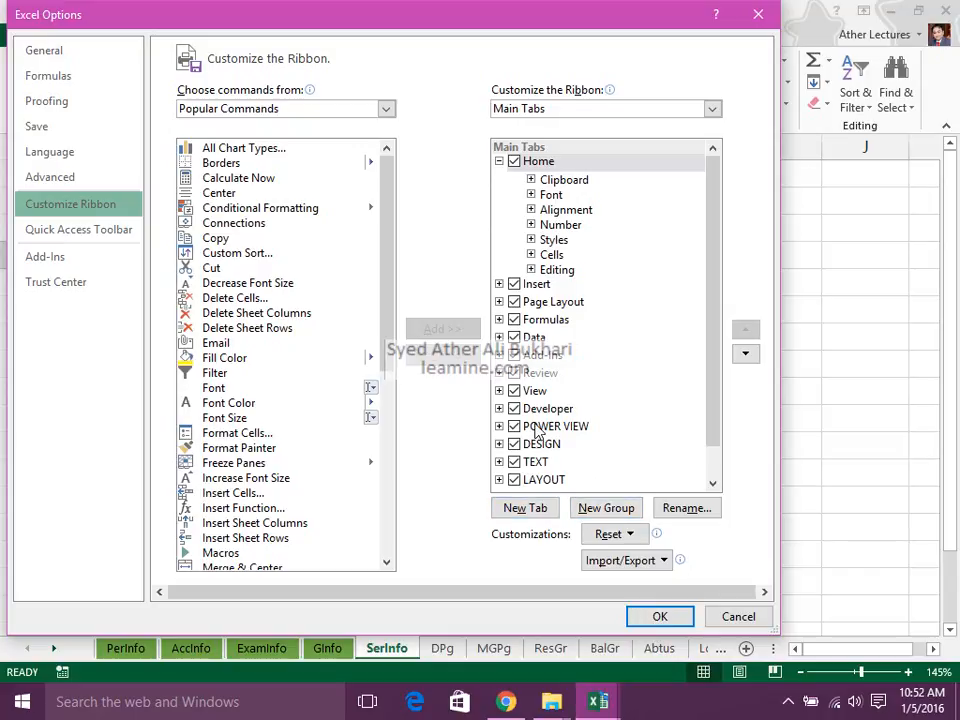
left_click(650, 616)
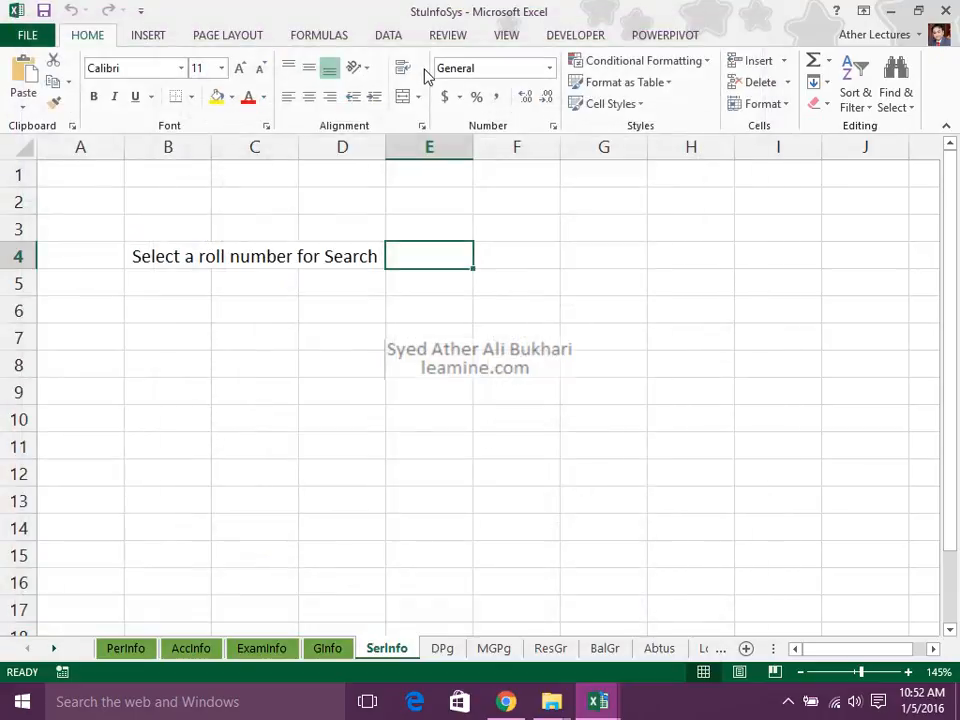
Insert a Combo Box form control covering cells E4:F4 beside the roll number label
left_click(582, 38)
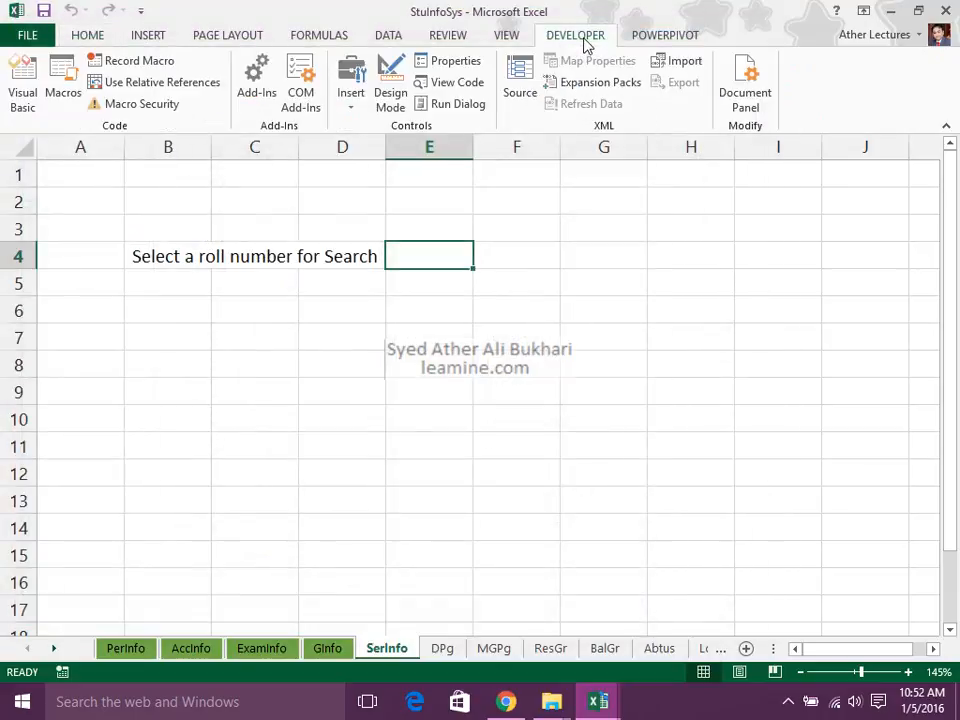
left_click(351, 95)
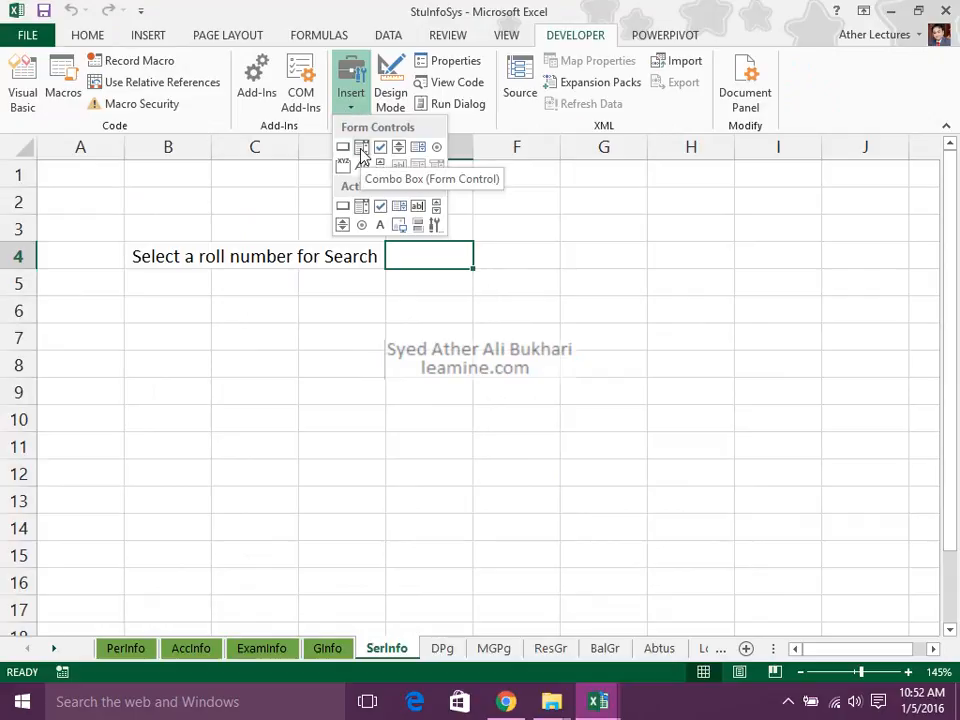
left_click(361, 148)
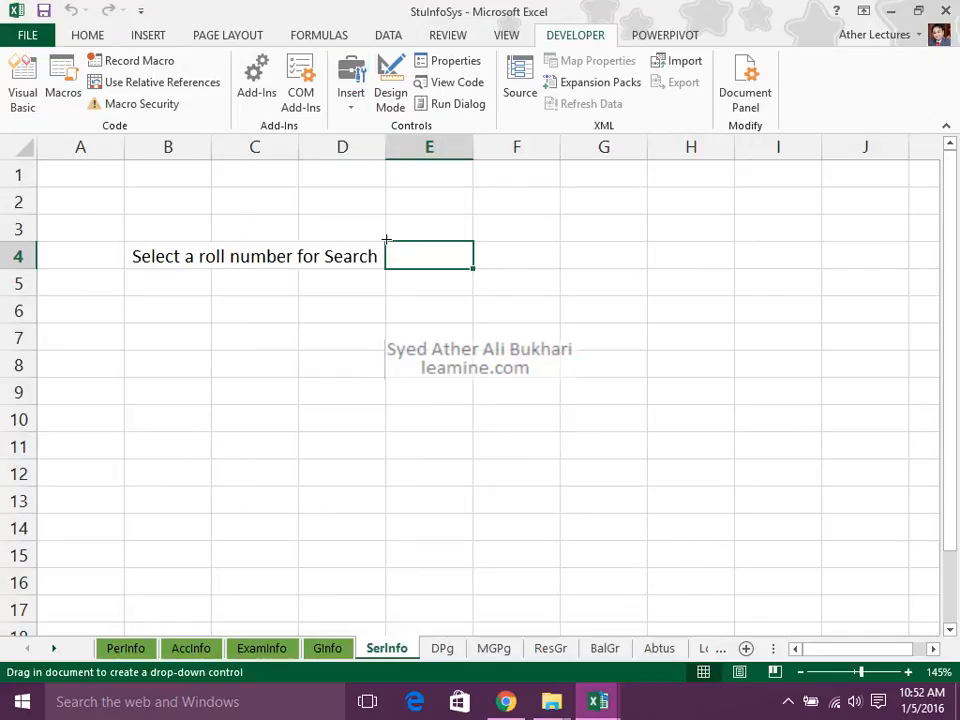
left_click_drag(384, 240, 562, 268)
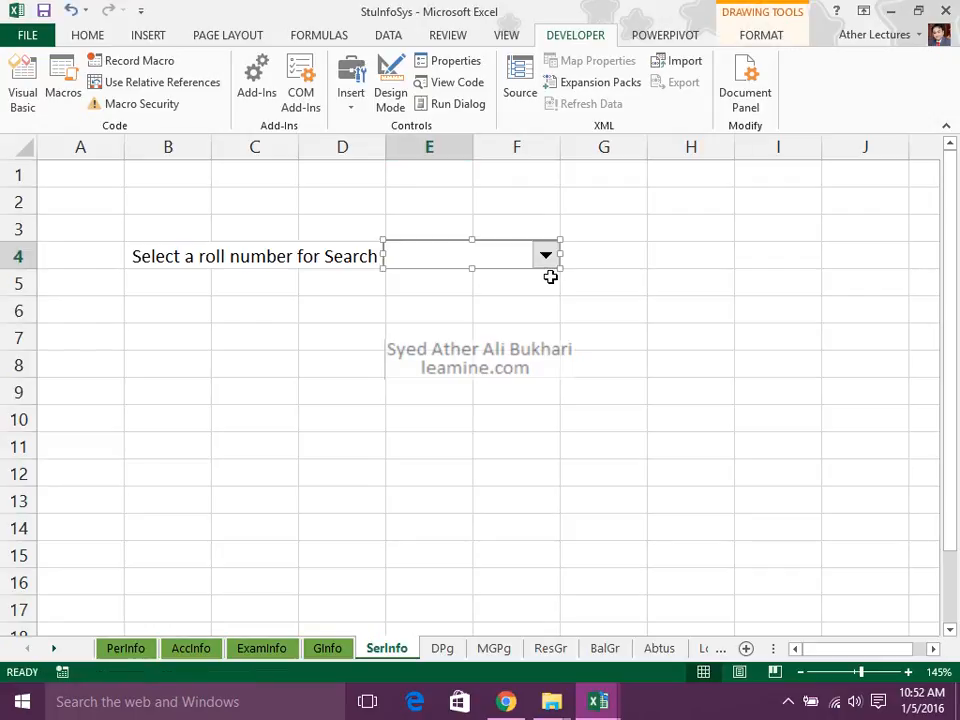
Open the Format Control settings of the combo box at its input range
right_click(533, 263)
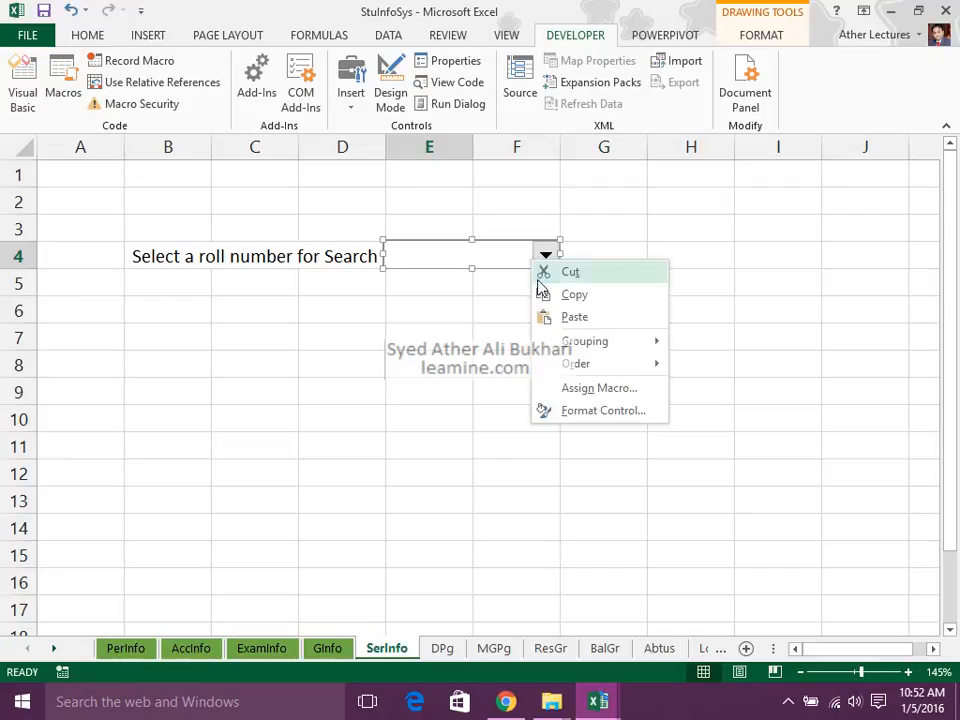
left_click(587, 414)
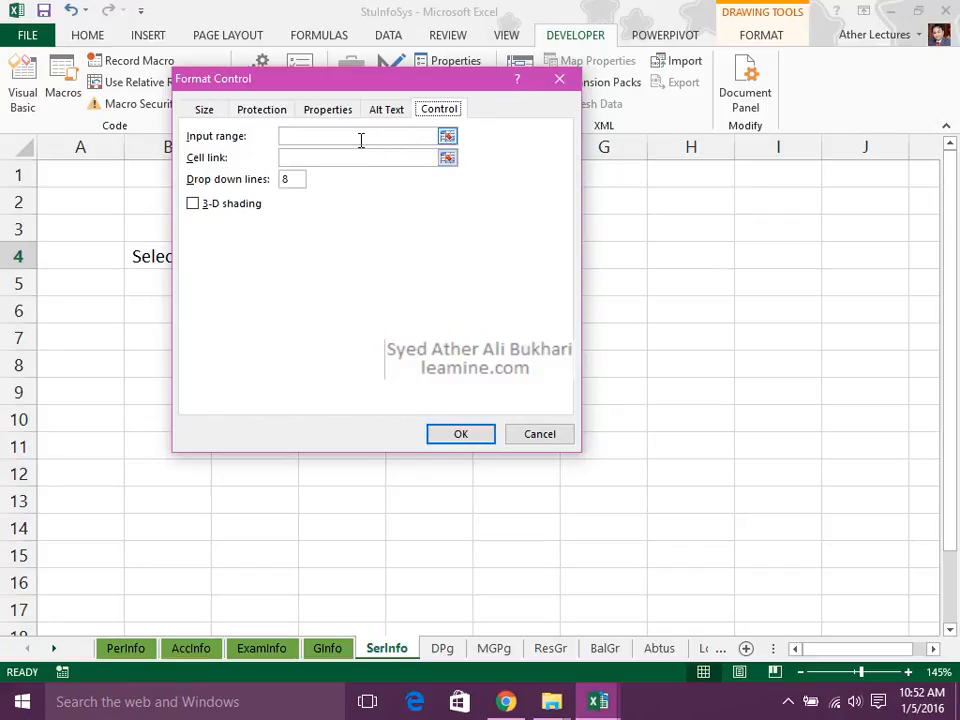
left_click(361, 140)
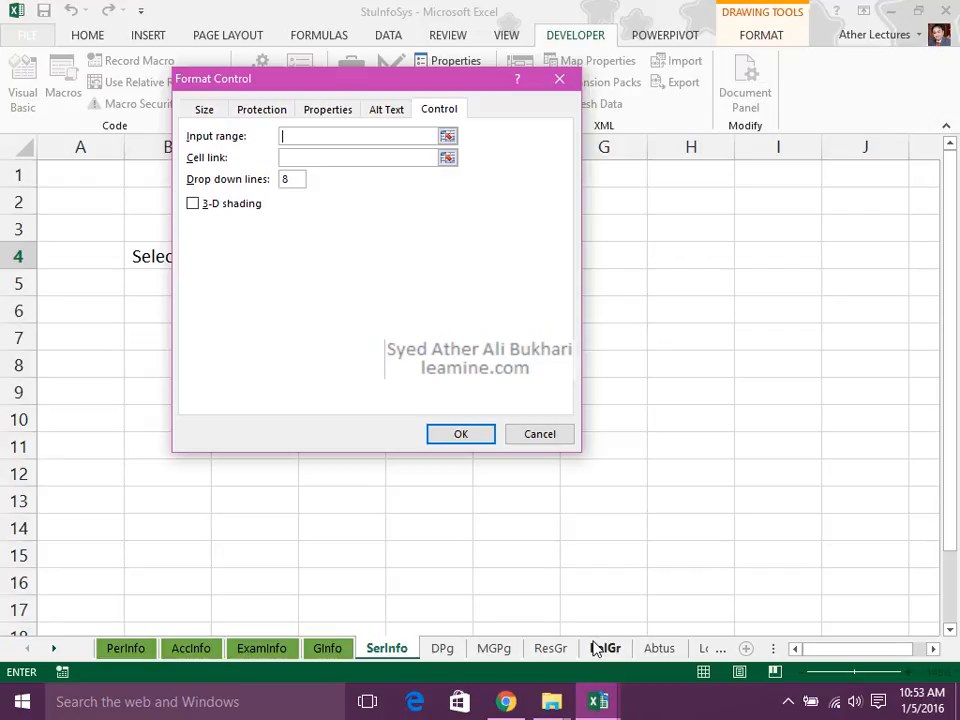
left_click(789, 700)
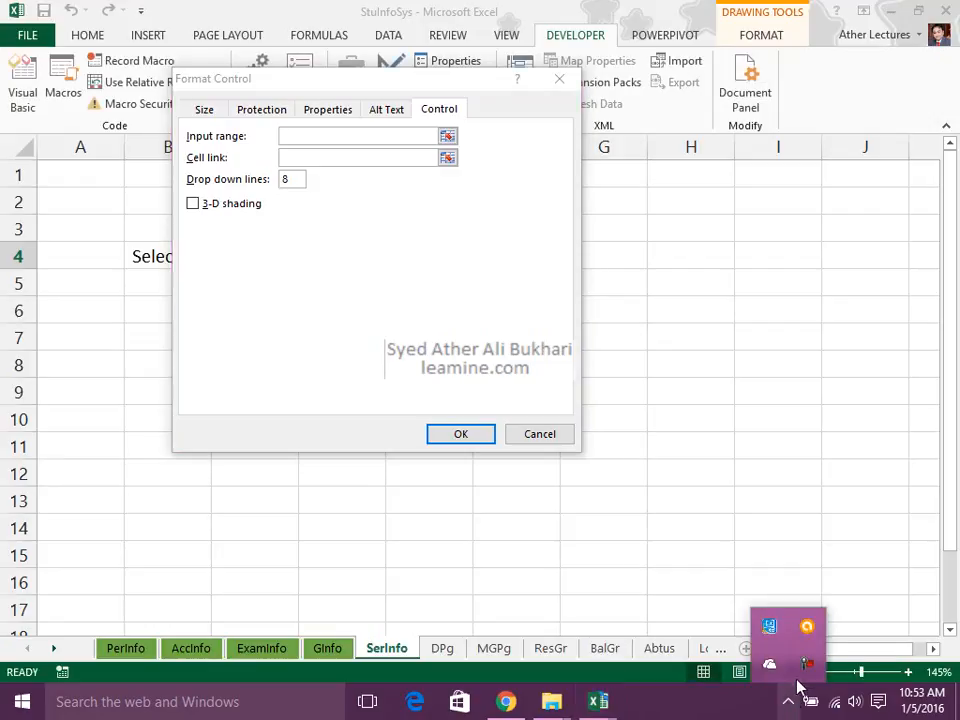
left_click(805, 665)
left_click(870, 620)
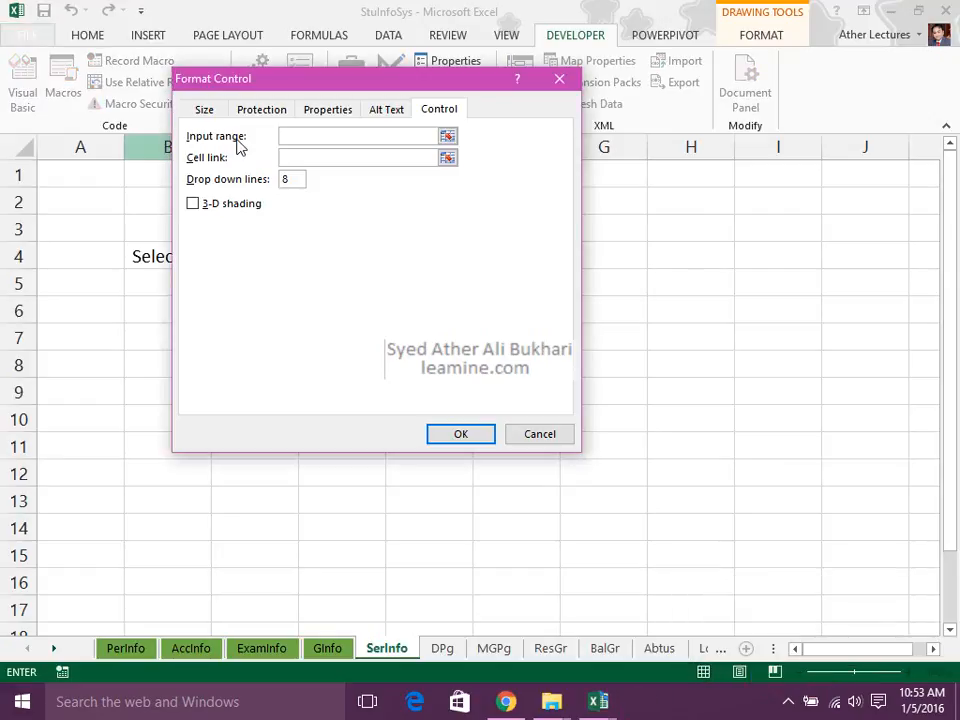
left_click_drag(308, 86, 544, 64)
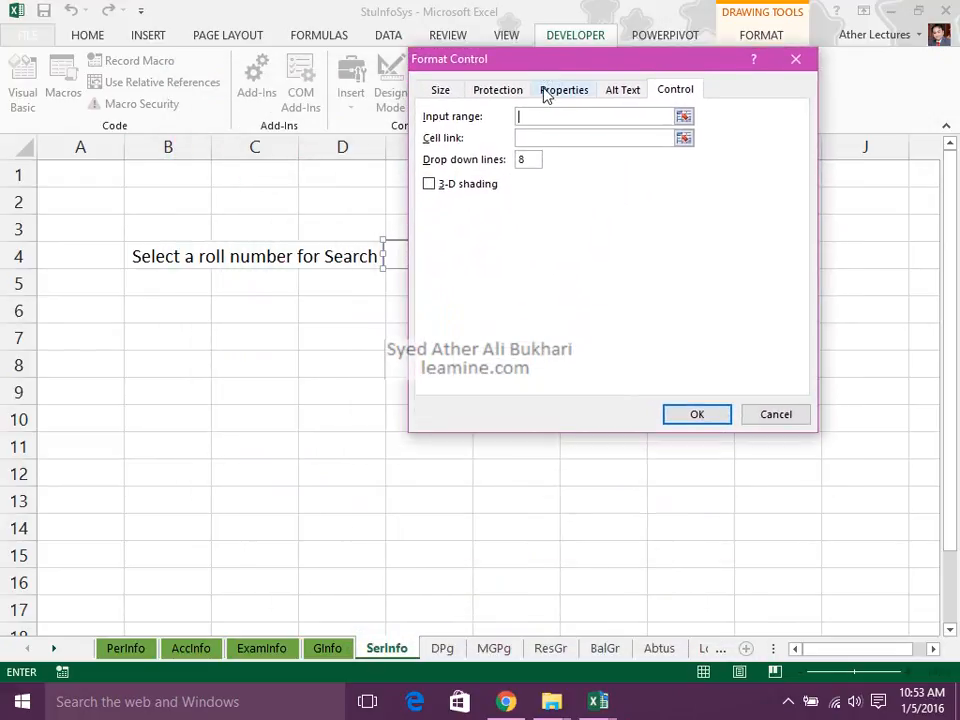
left_click(544, 116)
left_click(125, 648)
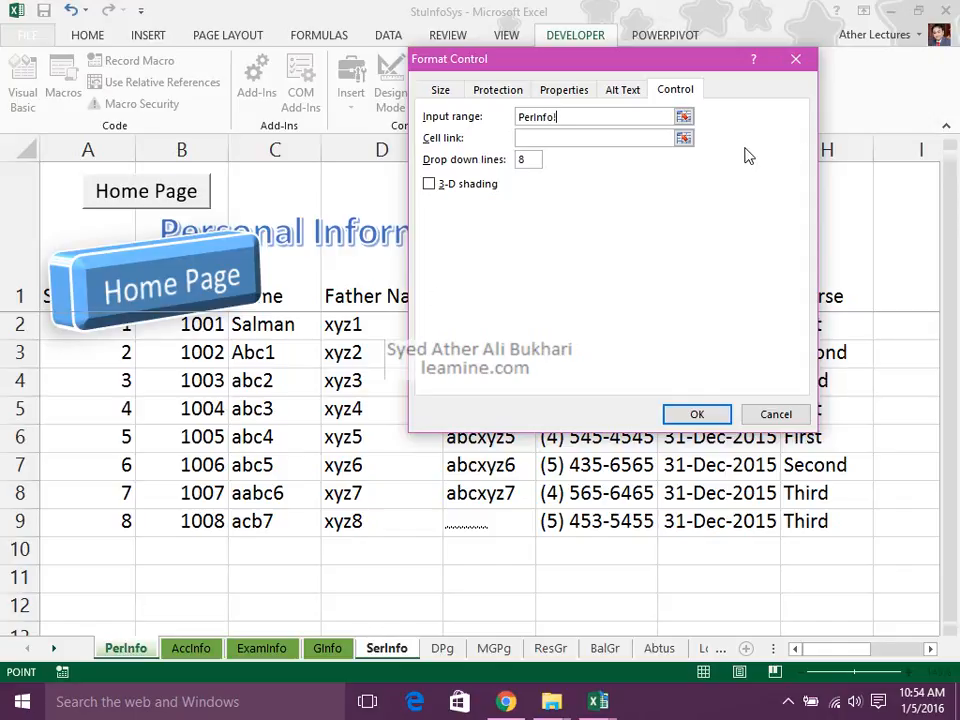
left_click(684, 117)
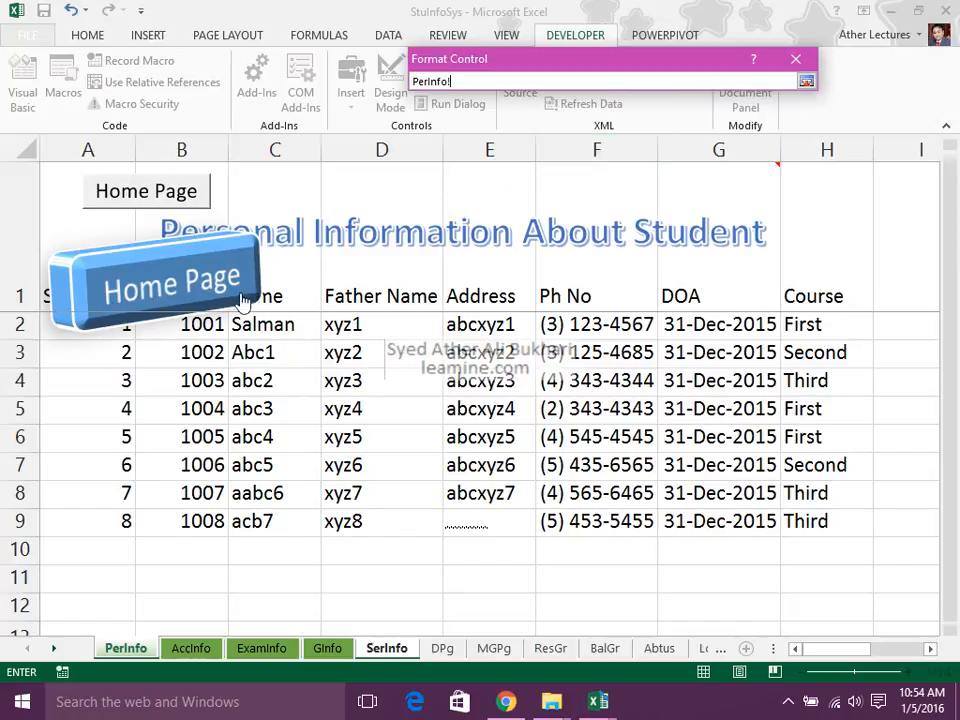
left_click(181, 333)
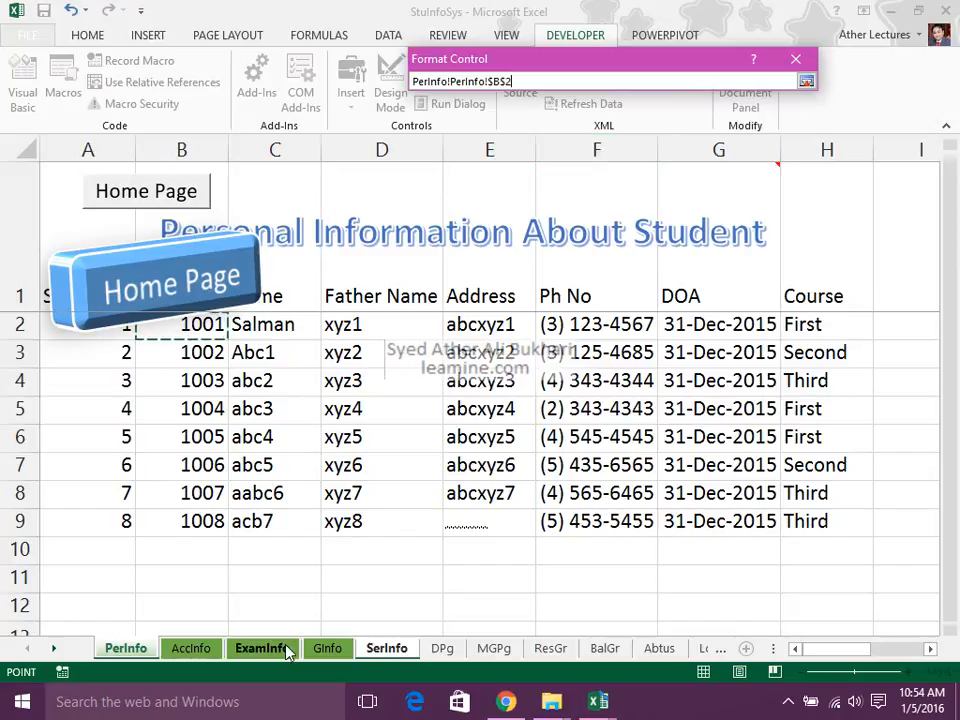
key("ctrl+shift+Down")
key("ctrl+shift+Down")
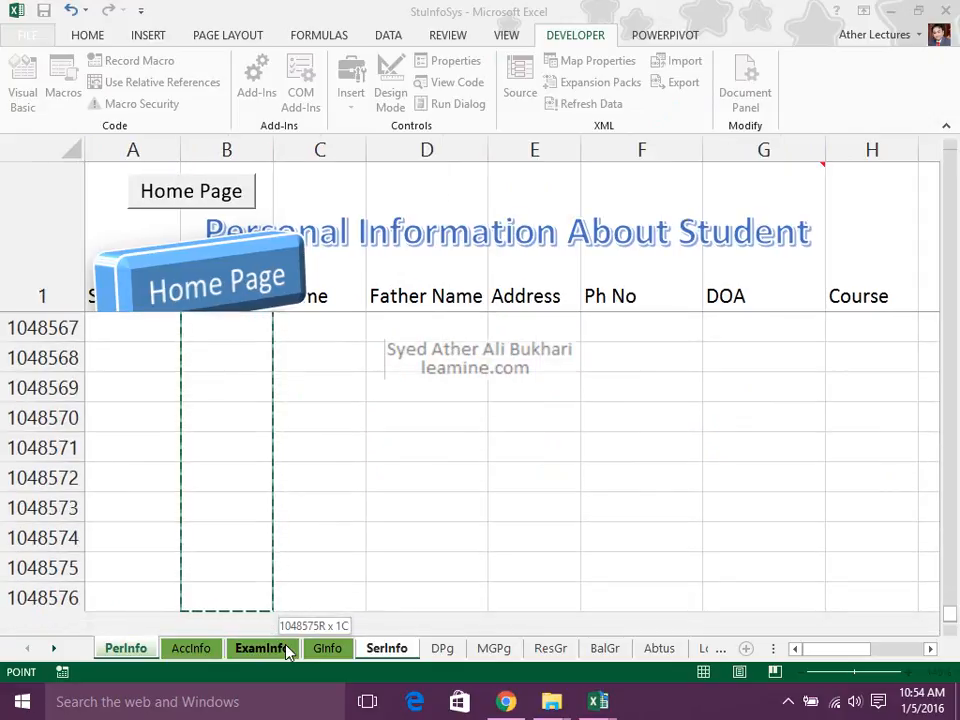
key("ctrl+shift+Up")
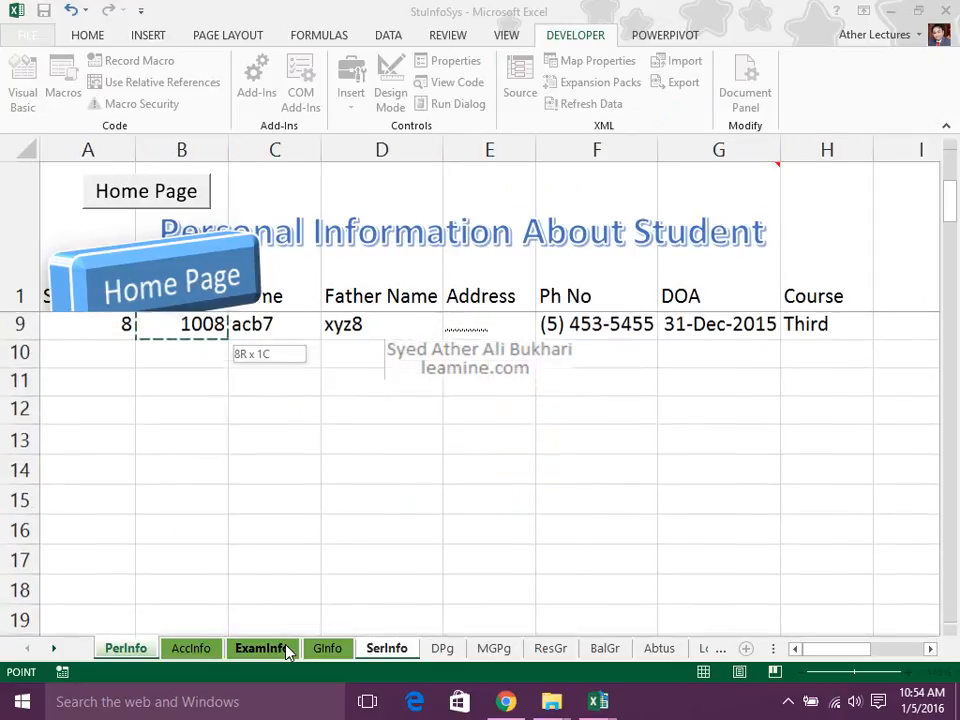
key("shift+Down")
key("shift+Down")
key("shift+Down")
key("shift+Down")
key("shift+Down")
key("shift+Down")
key("shift+Down")
key("shift+Down")
key("shift+Down")
key("shift+Down")
key("shift+Down")
key("shift+Down")
key("shift+Down")
key("shift+Down")
key("shift+Down")
key("shift+Down")
key("shift+Down")
key("shift+Down")
key("shift+Down")
key("shift+Down")
key("shift+Down")
key("shift+Down")
key("shift+Down")
key("shift+Down")
key("shift+Down")
key("shift+Down")
key("shift+Down")
key("shift+Down")
key("shift+Down")
key("shift+Down")
key("shift+Down")
key("shift+Down")
key("shift+Down")
key("shift+Down")
key("shift+Down")
key("shift+Down")
key("shift+Down")
key("shift+Down")
key("shift+Down")
key("shift+Down")
key("shift+Down")
key("shift+Down")
key("shift+Down")
key("shift+Down")
key("shift+Down")
key("shift+Down")
key("shift+Down")
key("shift+Down")
key("shift+Down")
key("shift+Down")
key("shift+Down")
key("shift+Down")
key("shift+Down")
key("shift+Down")
key("shift+Down")
key("shift+Down")
key("shift+Down")
key("shift+Down")
key("shift+Up")
key("shift+Down")
key("shift+Down")
key("shift+Down")
key("shift+Down")
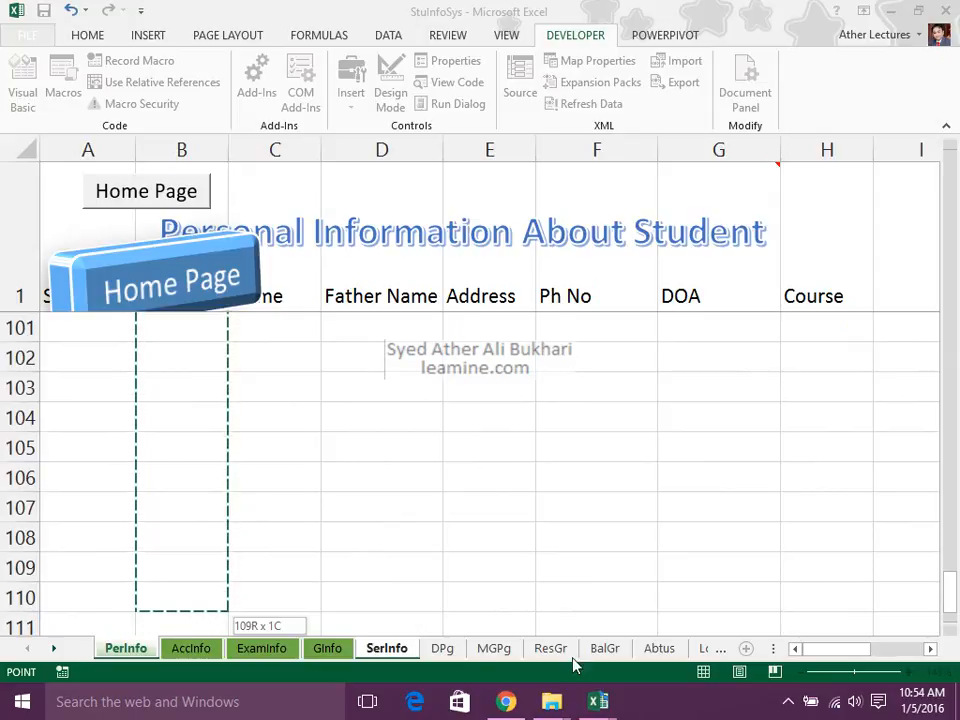
mouse_move(598, 700)
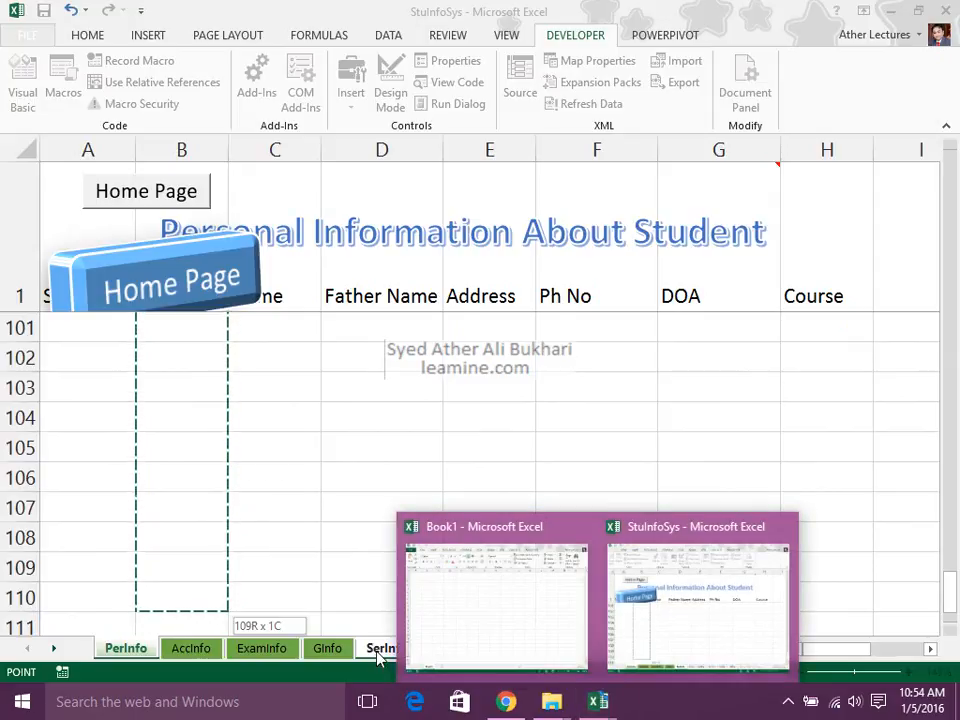
left_click(379, 649)
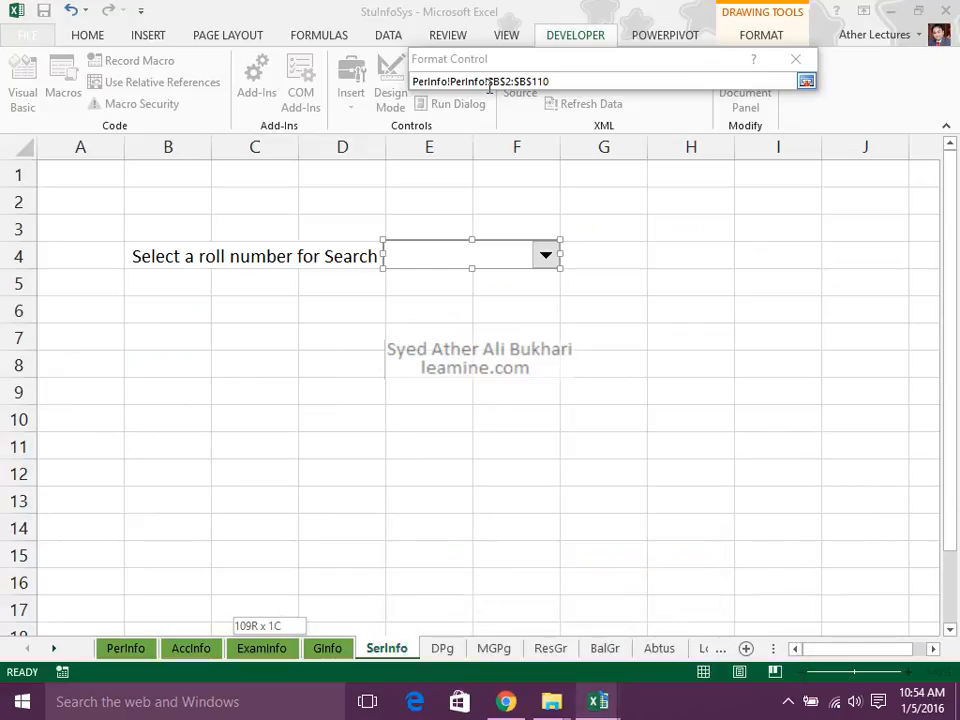
left_click_drag(574, 83, 262, 80)
key("BackSpace")
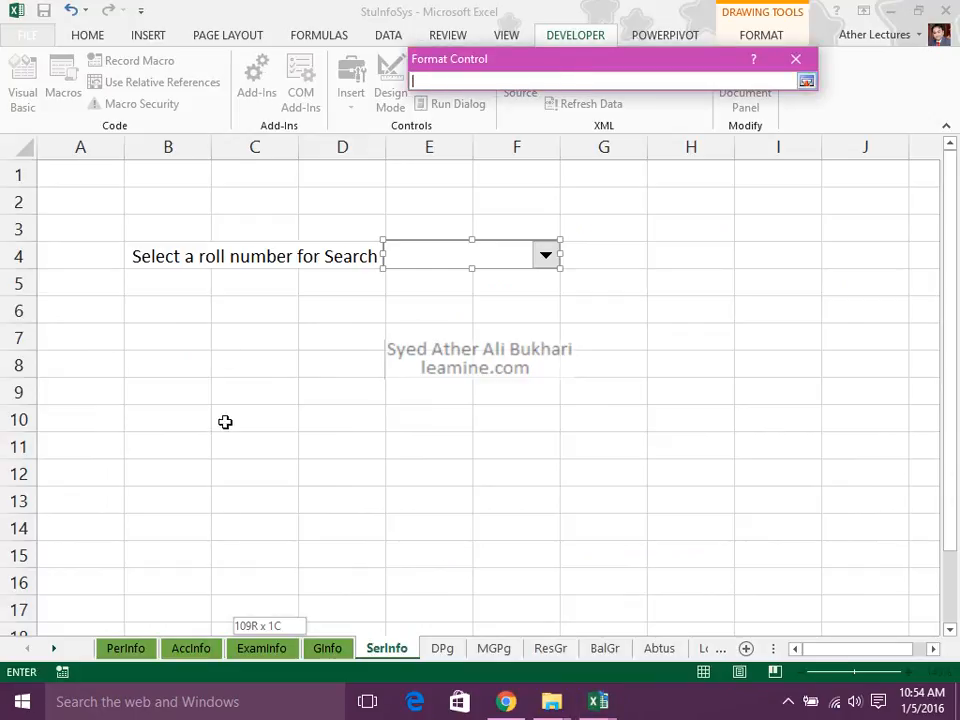
Set the combo box's input range to PerInfo!$B$2:$B$110
left_click(137, 648)
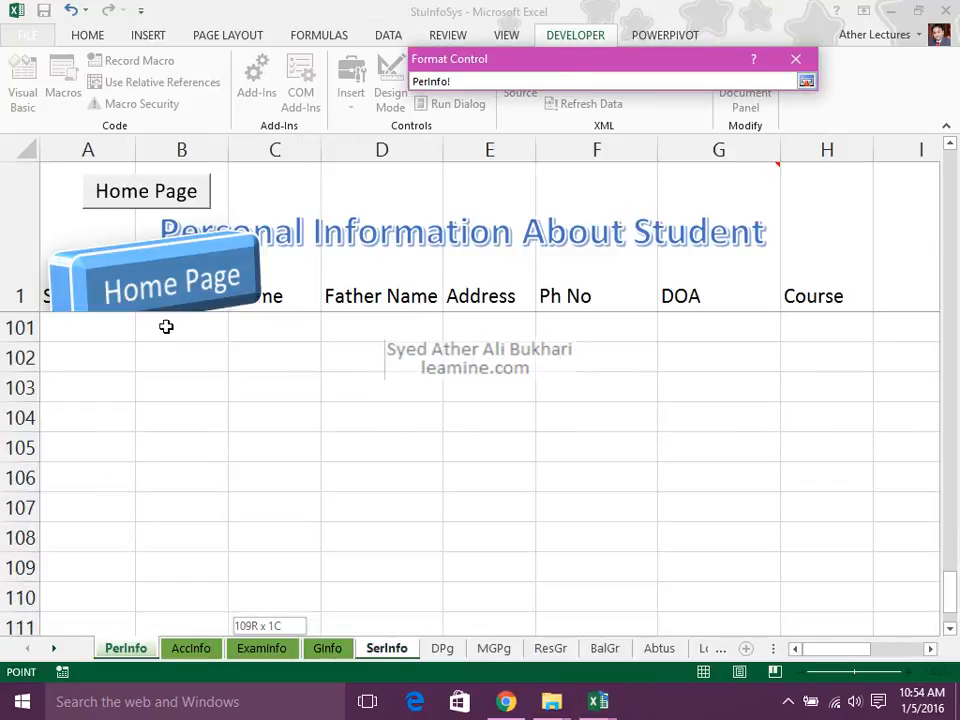
left_click_drag(172, 612, 188, 324)
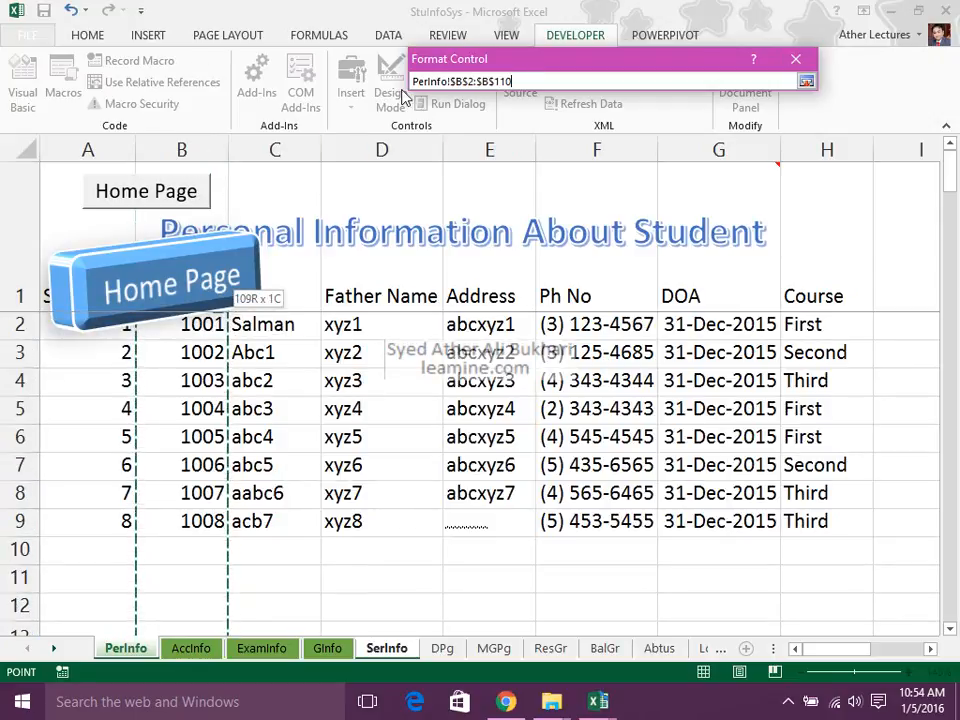
left_click_drag(492, 66, 383, 177)
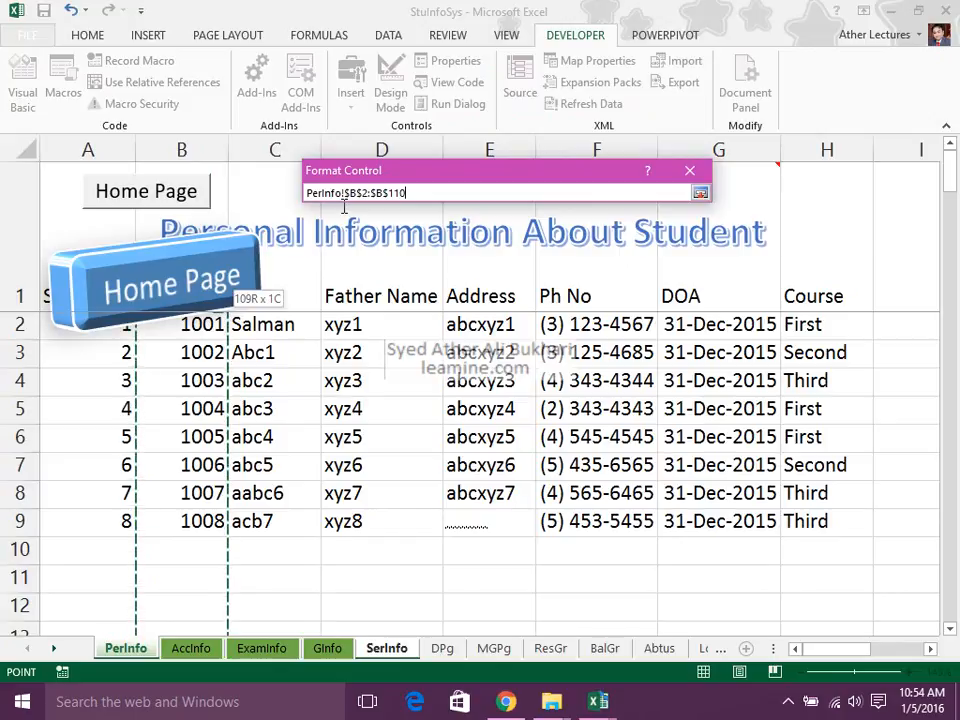
left_click(701, 193)
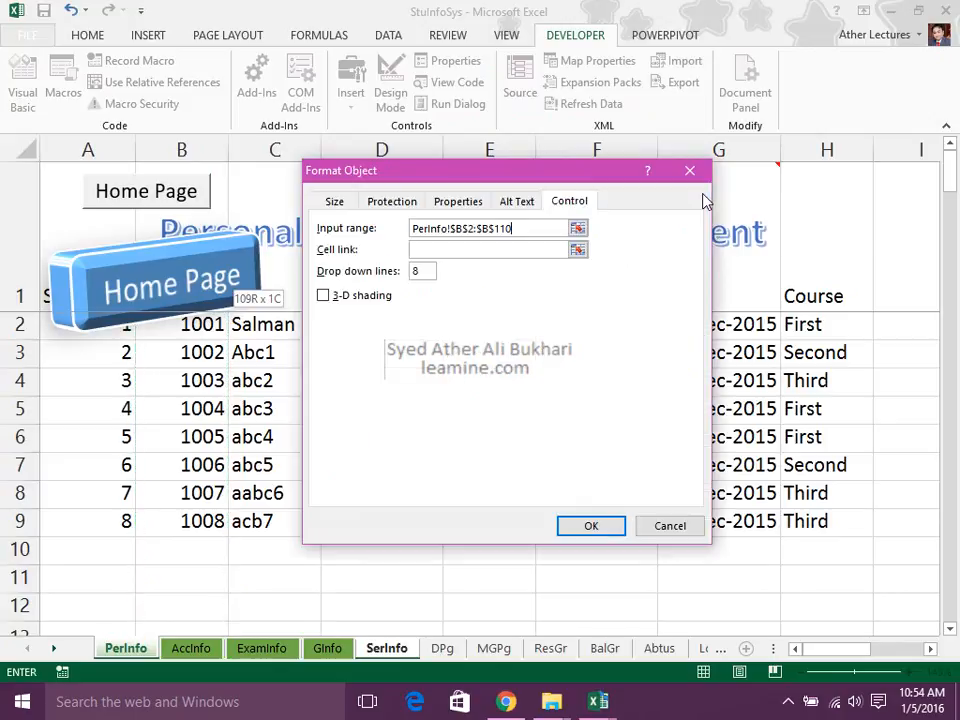
Link the combo box to cell $A$1, set 6 drop-down lines with 3-D shading, and accept the settings
left_click(528, 254)
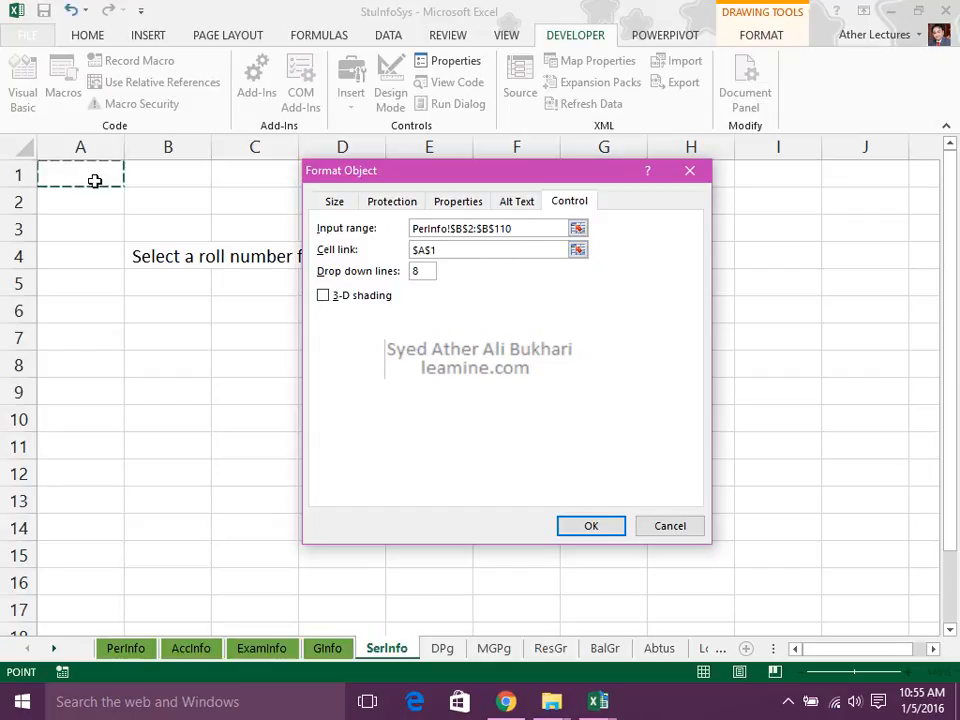
left_click_drag(424, 272, 405, 274)
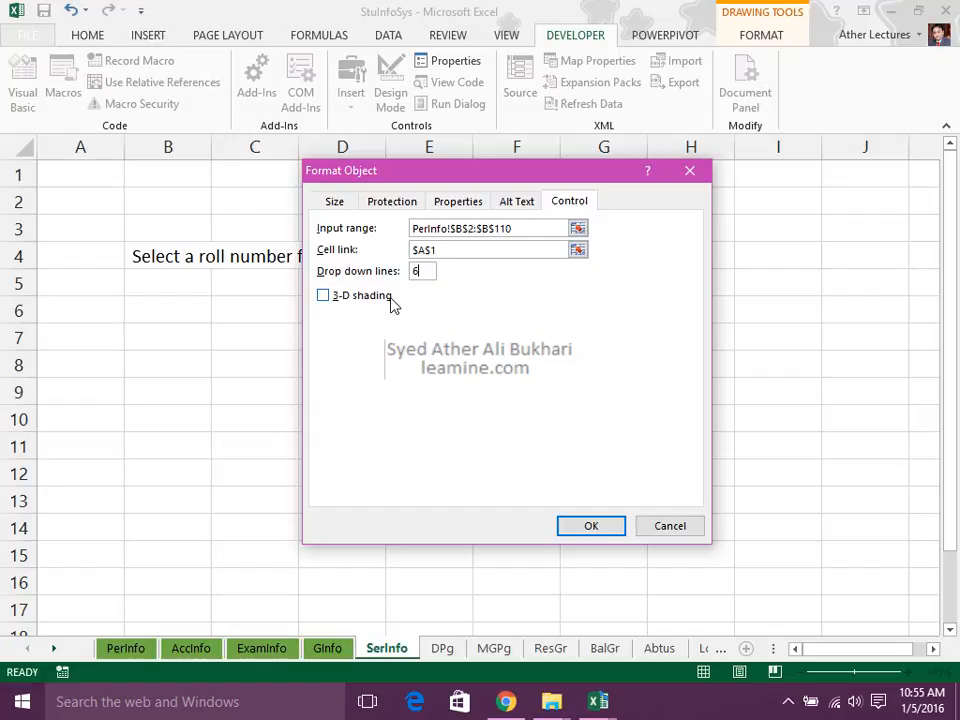
left_click(383, 300)
left_click(570, 531)
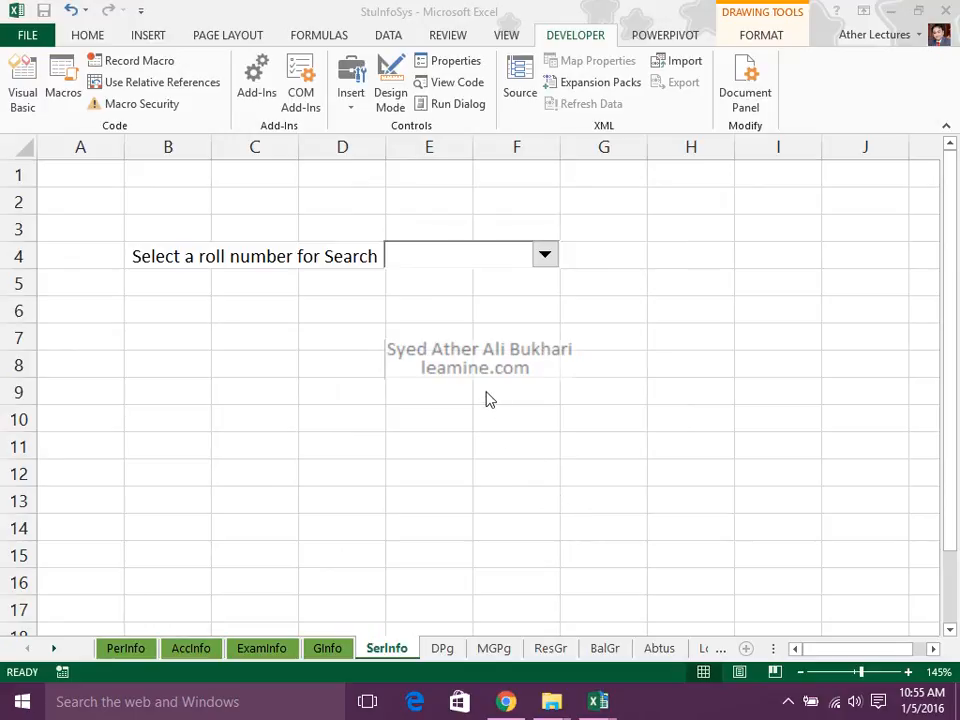
Deselect the combo box and test it by picking several roll numbers, including 1002 and 1006, ending with 1001
left_click(478, 260)
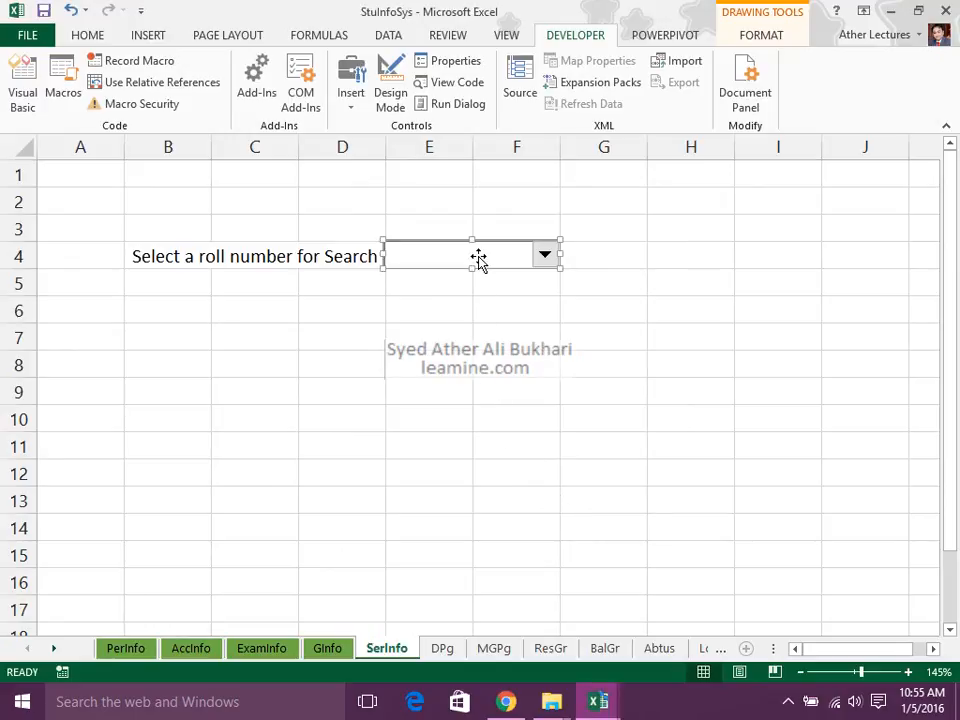
left_click(510, 300)
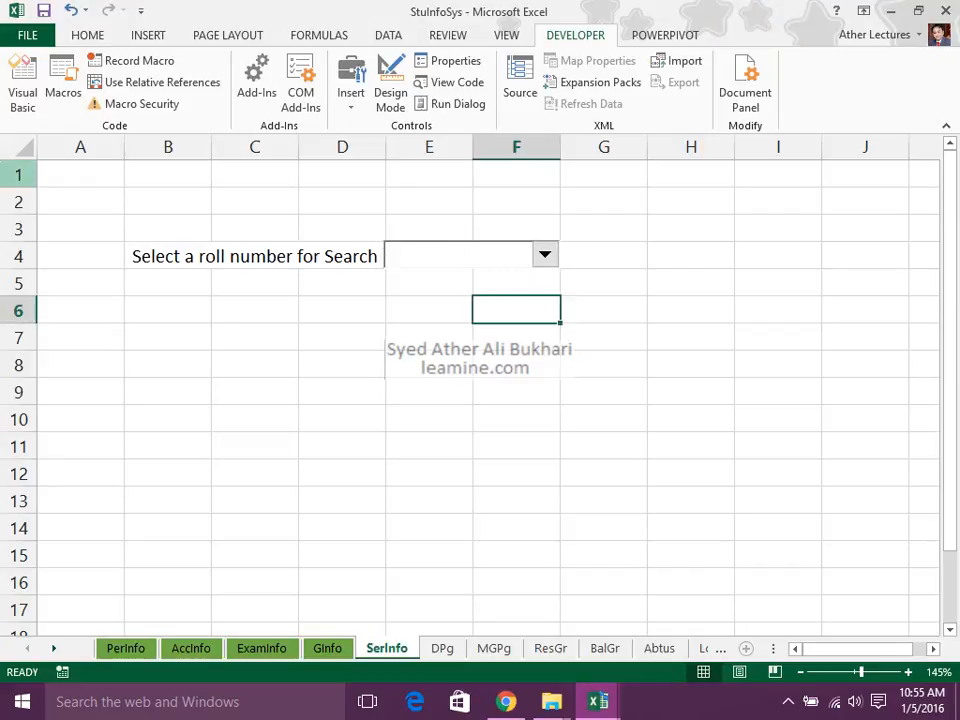
left_click(443, 262)
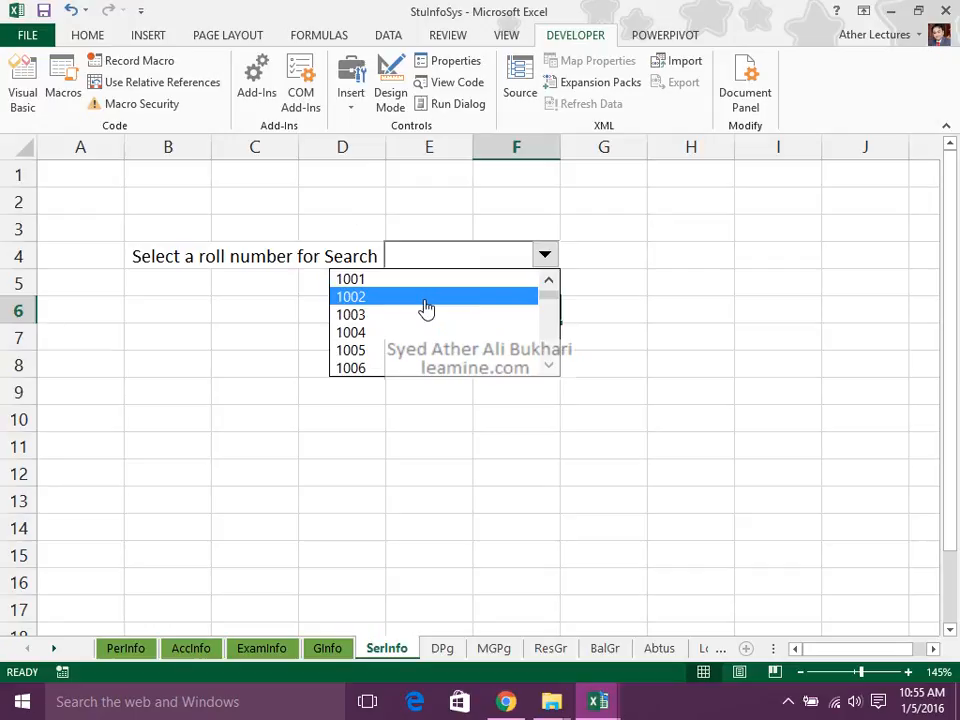
left_click(426, 298)
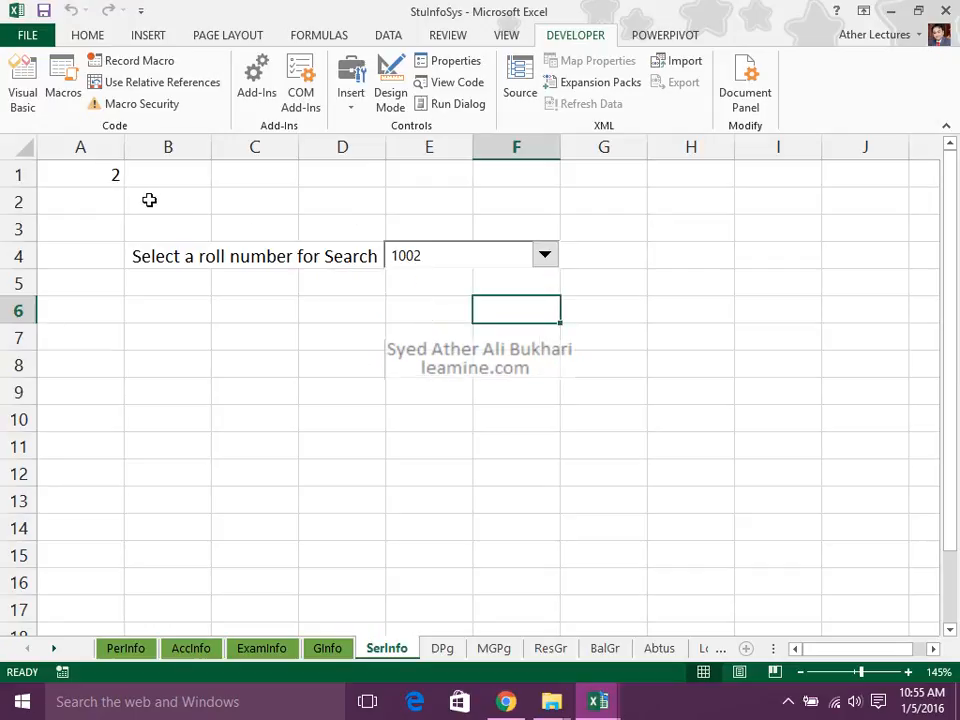
left_click(424, 257)
left_click(421, 316)
left_click(435, 264)
left_click(435, 316)
left_click(535, 263)
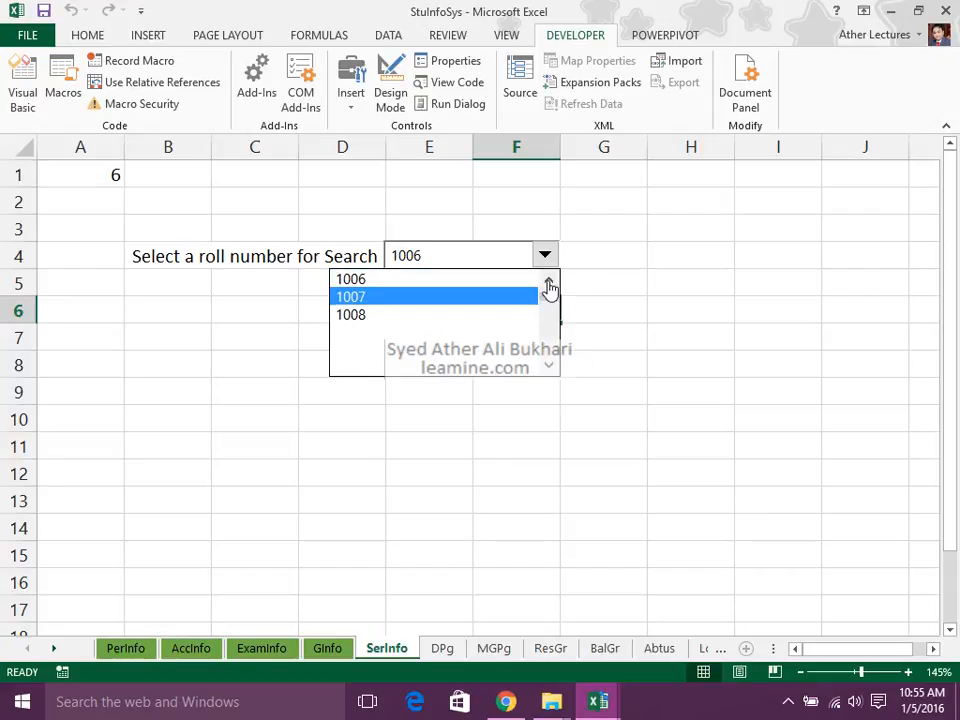
left_click(549, 281)
left_click(505, 280)
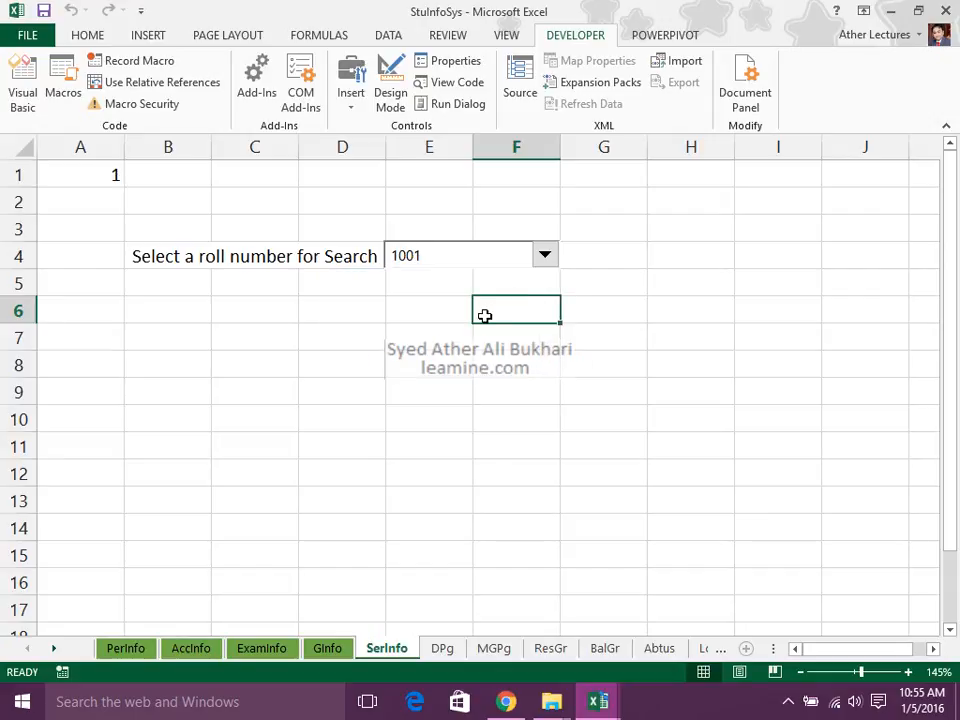
Nudge the combo box slightly to the right, away from the search label, and deselect it
right_click(483, 263)
left_click(455, 257)
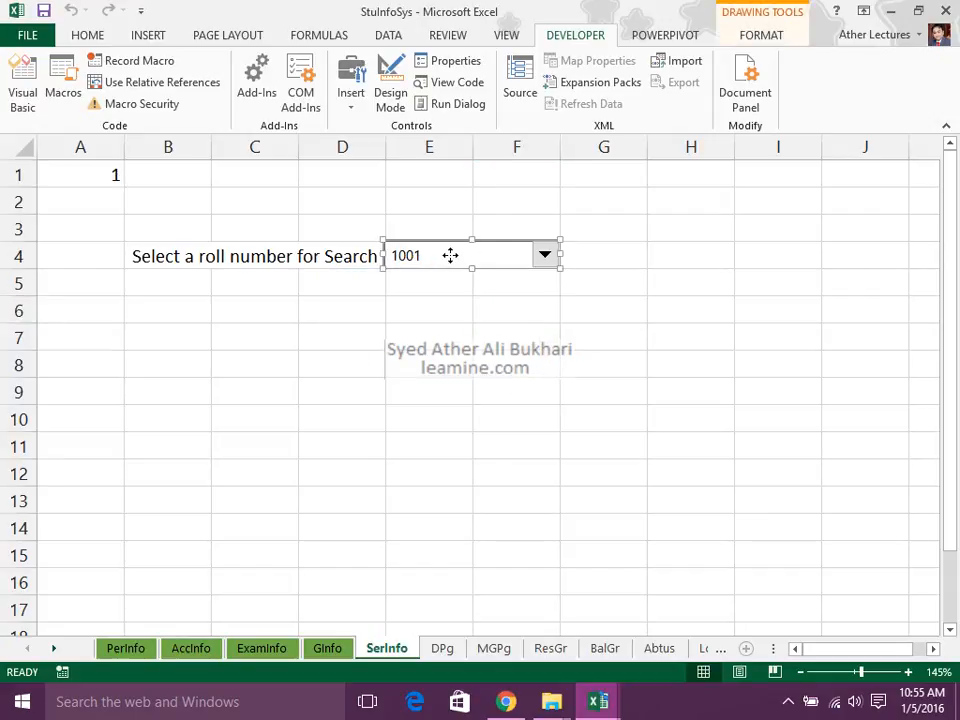
left_click_drag(450, 255, 455, 255)
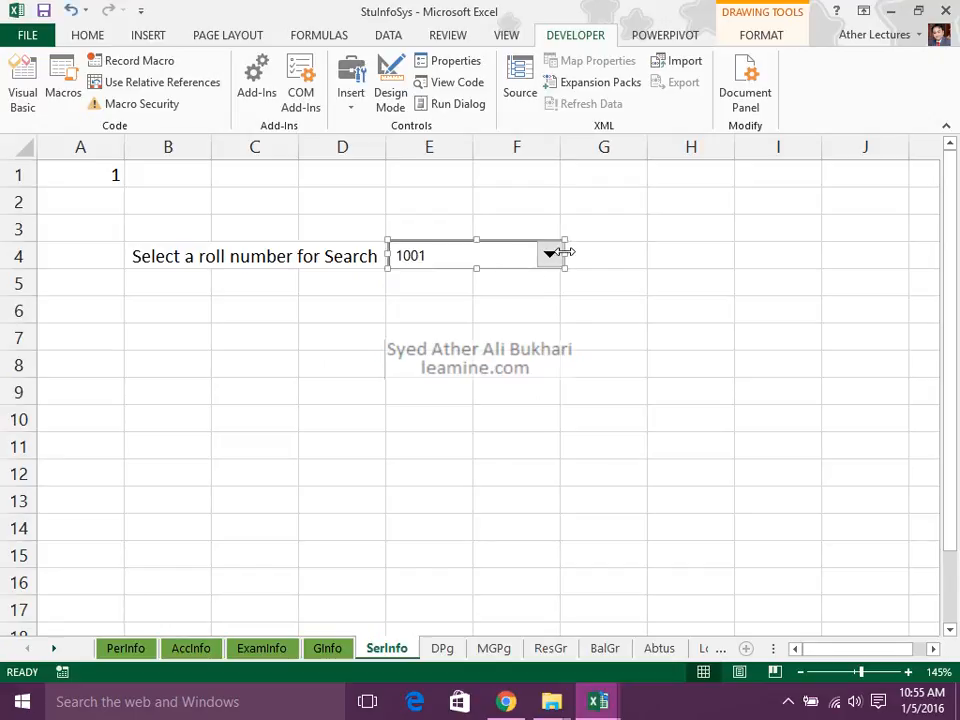
left_click(510, 340)
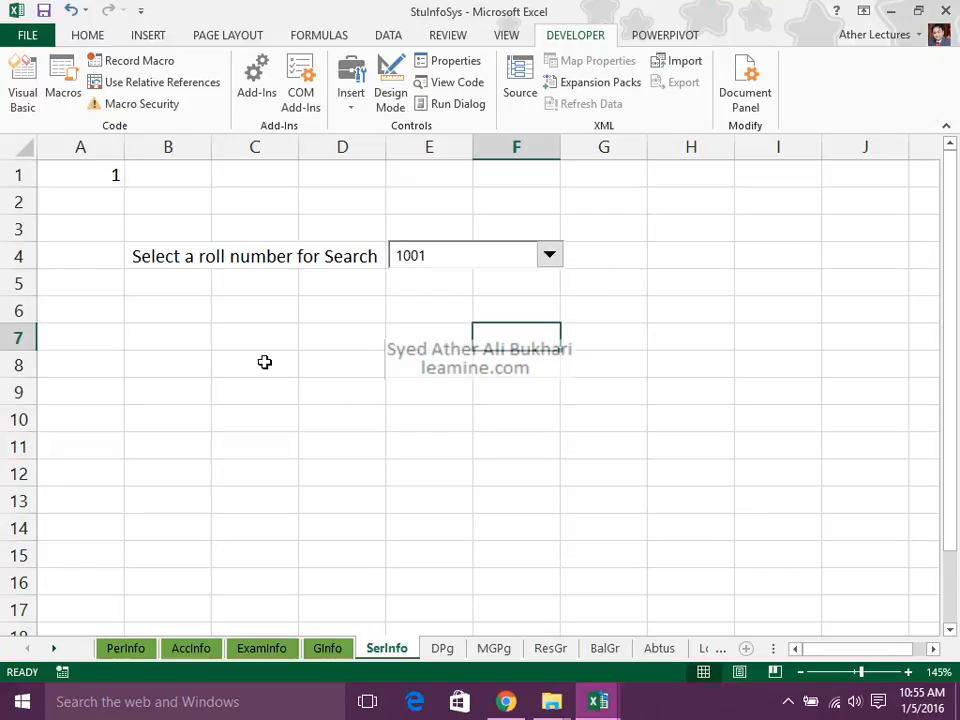
Enter the label Name in cell B6 and Balance in cell D6
left_click(165, 315)
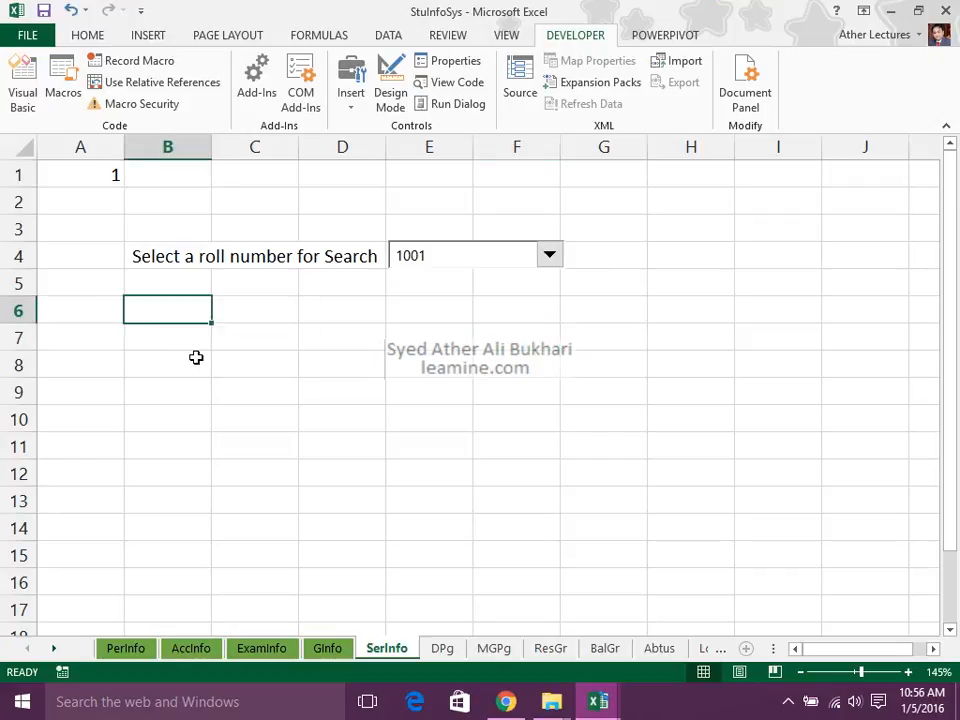
type("Nam")
key("Right")
key("Right")
key("Right")
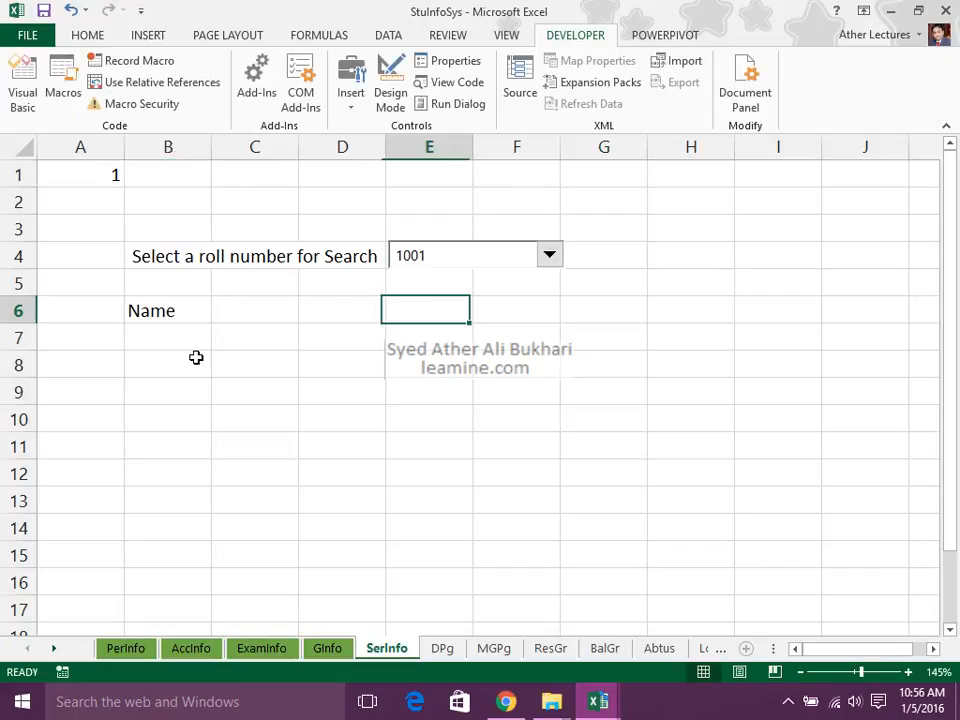
key("Left")
type("Bala")
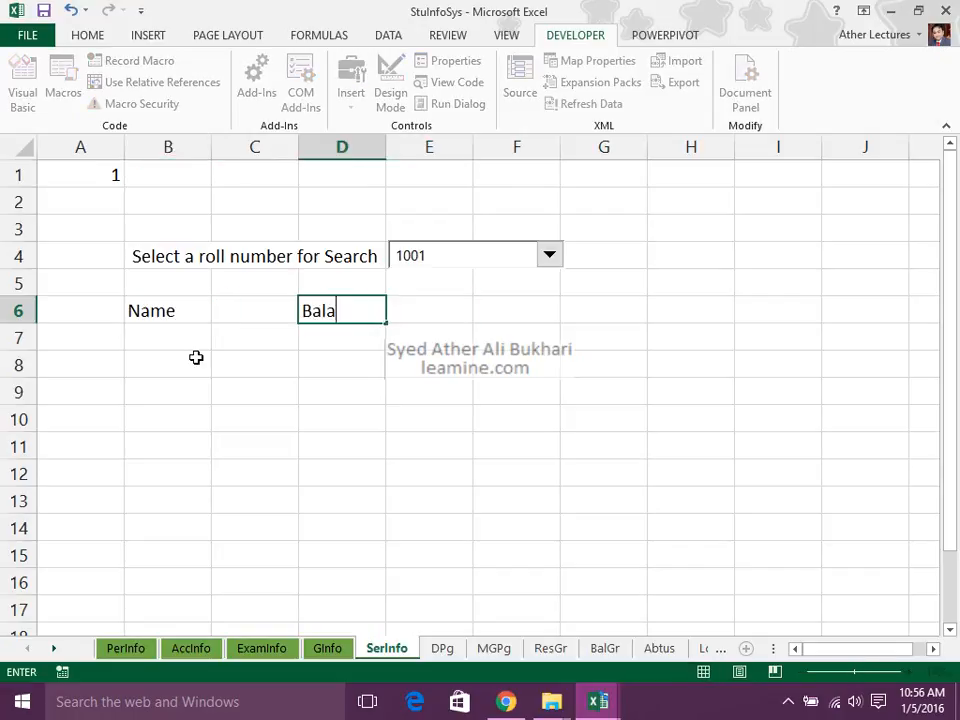
type("nce")
Enter the label % in cell F6 and Grade in cell H6
key("Right")
key("Right")
type("%")
key("Right")
key("Right")
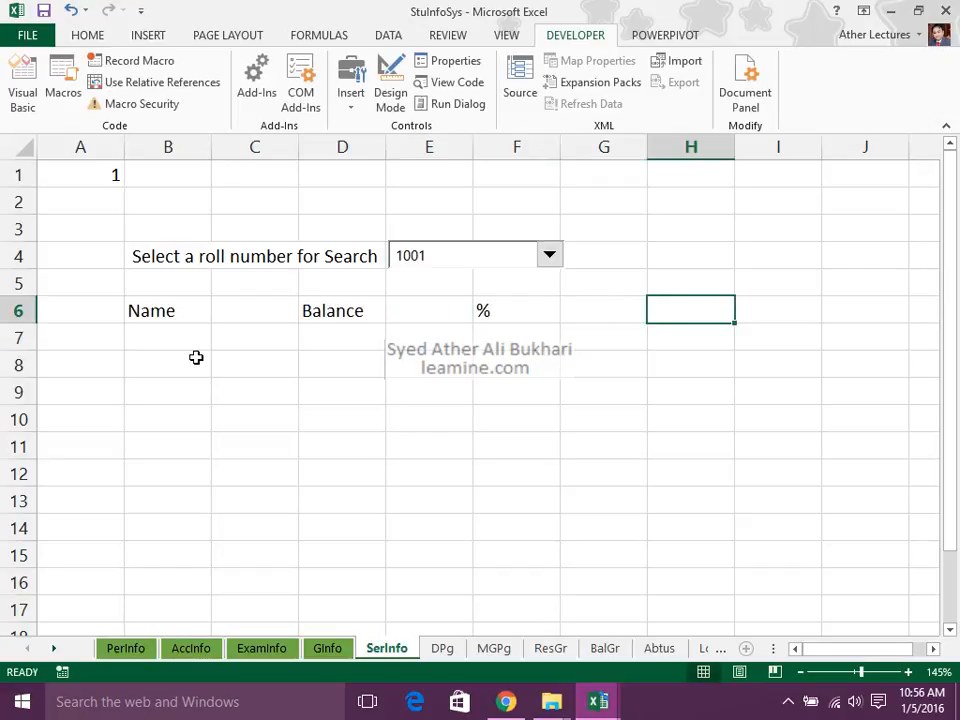
type("Gra")
key("Return")
Enter the label Remarks in cell B10
key("Down")
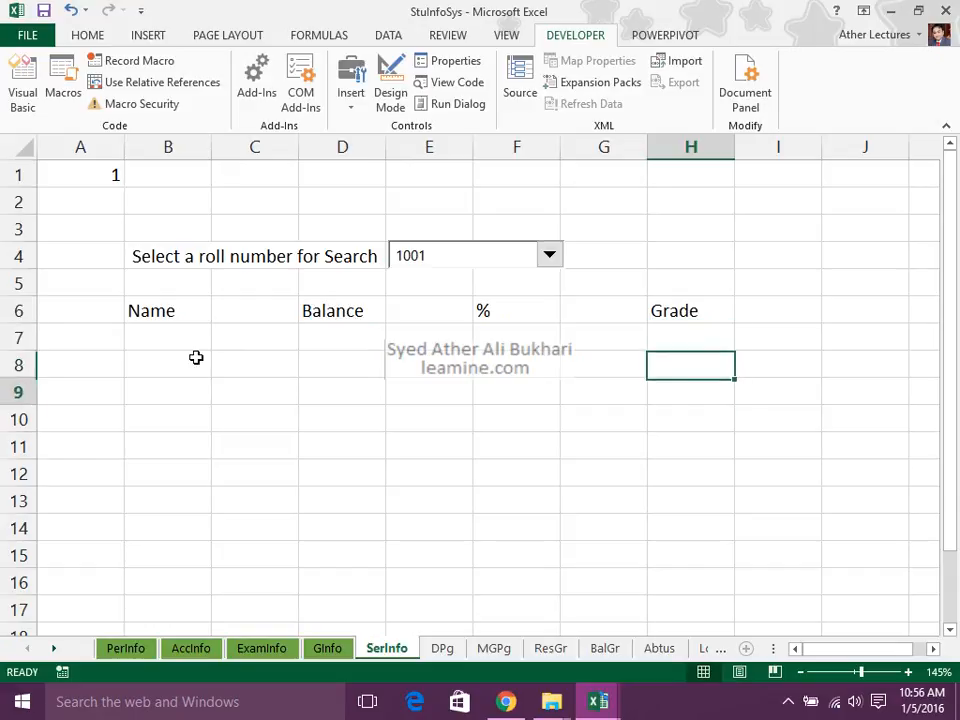
key("Down")
key("Down")
key("Down")
key("Down")
key("Left")
key("Left")
key("Left")
key("Up")
key("Up")
key("Up")
key("Left")
key("Left")
key("Left")
key("Down")
type("Rema")
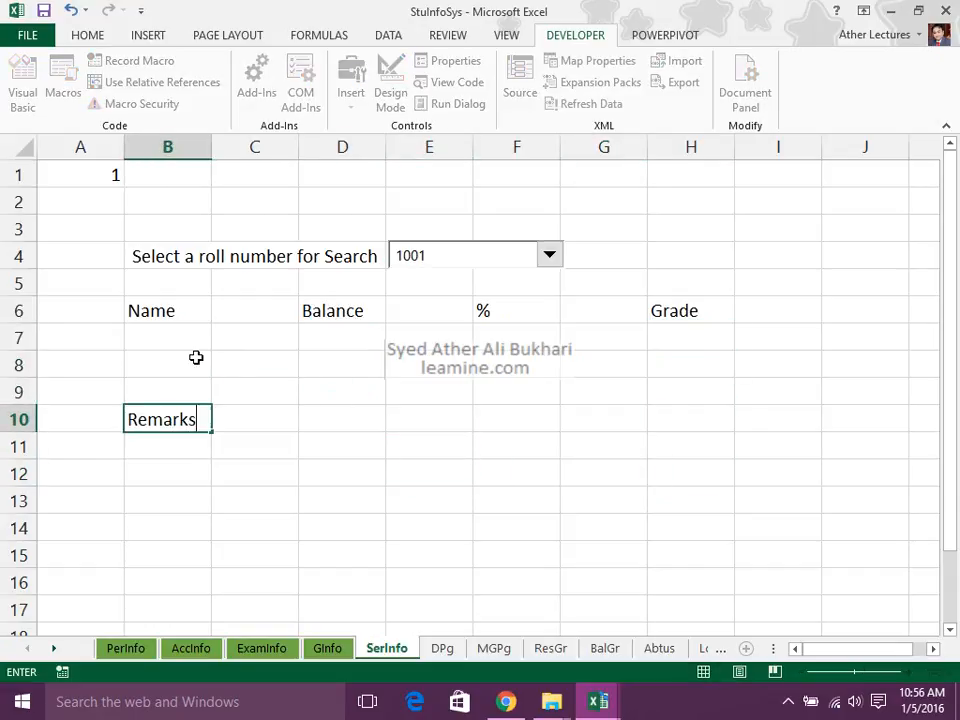
key("Return")
Merge and center cells B11 through H11 below the Remarks label
key("shift+Right")
key("shift+Right")
key("shift+Right")
key("shift+Right")
key("shift+Right")
key("shift+Right")
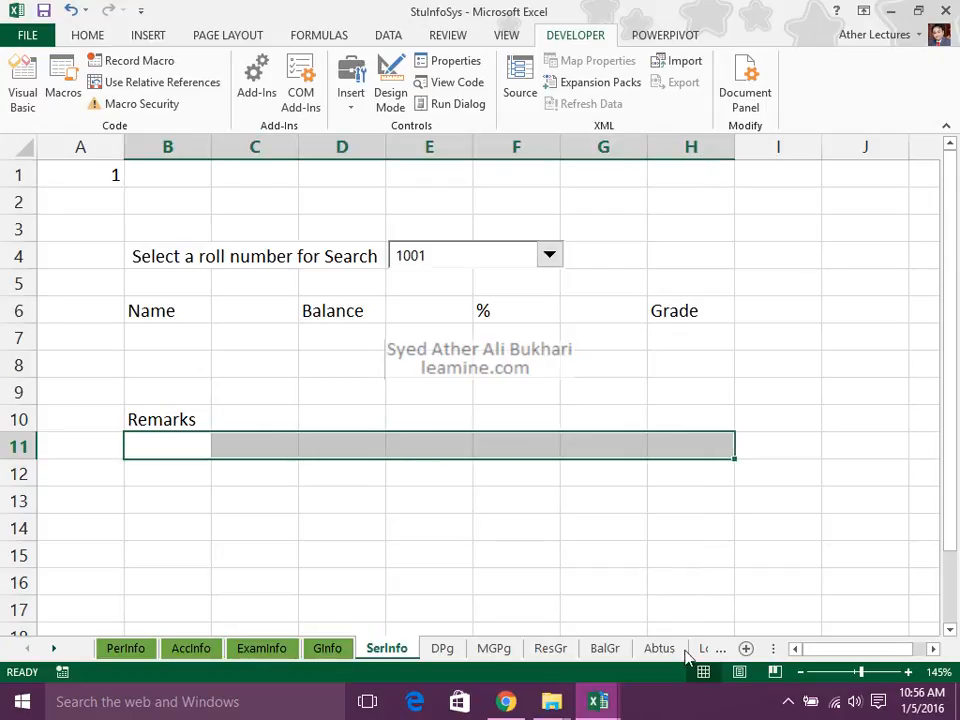
left_click(788, 702)
left_click(785, 711)
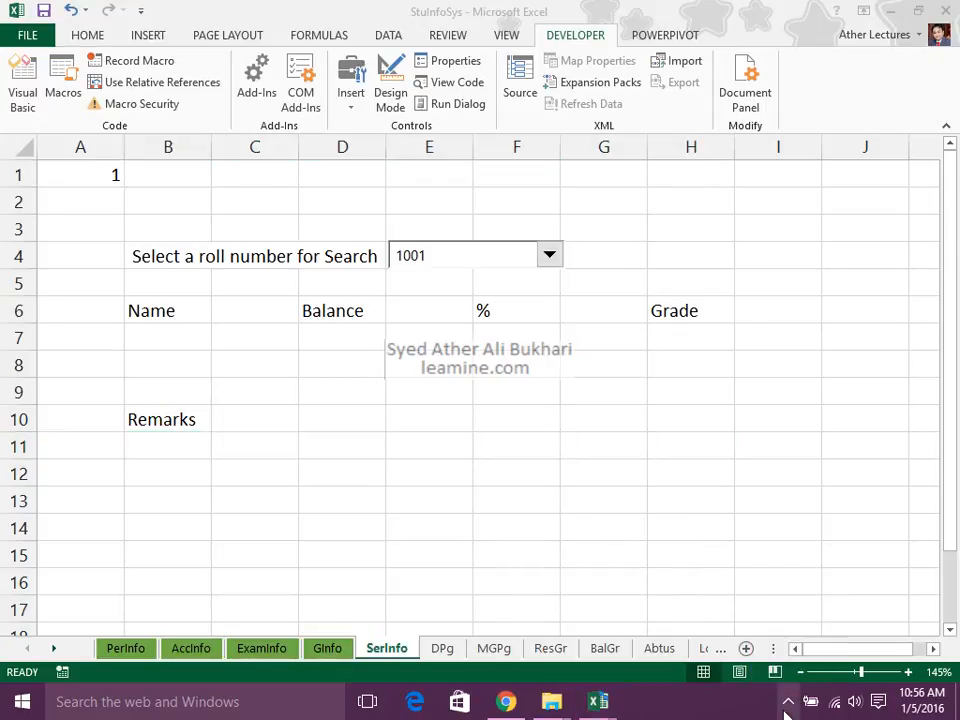
left_click(187, 447)
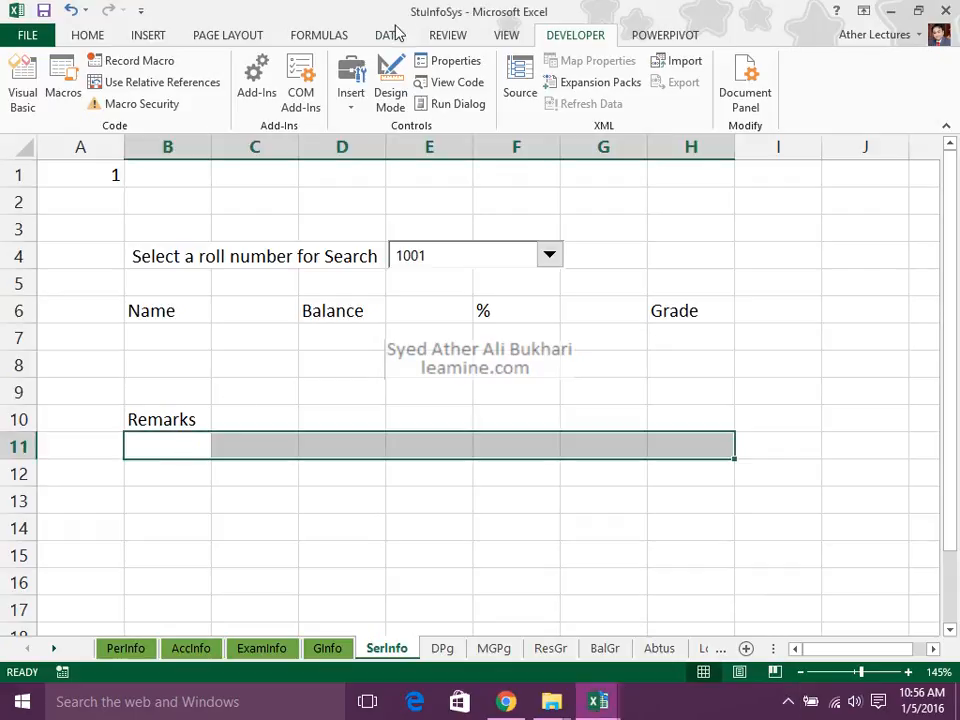
left_click(89, 38)
left_click(403, 99)
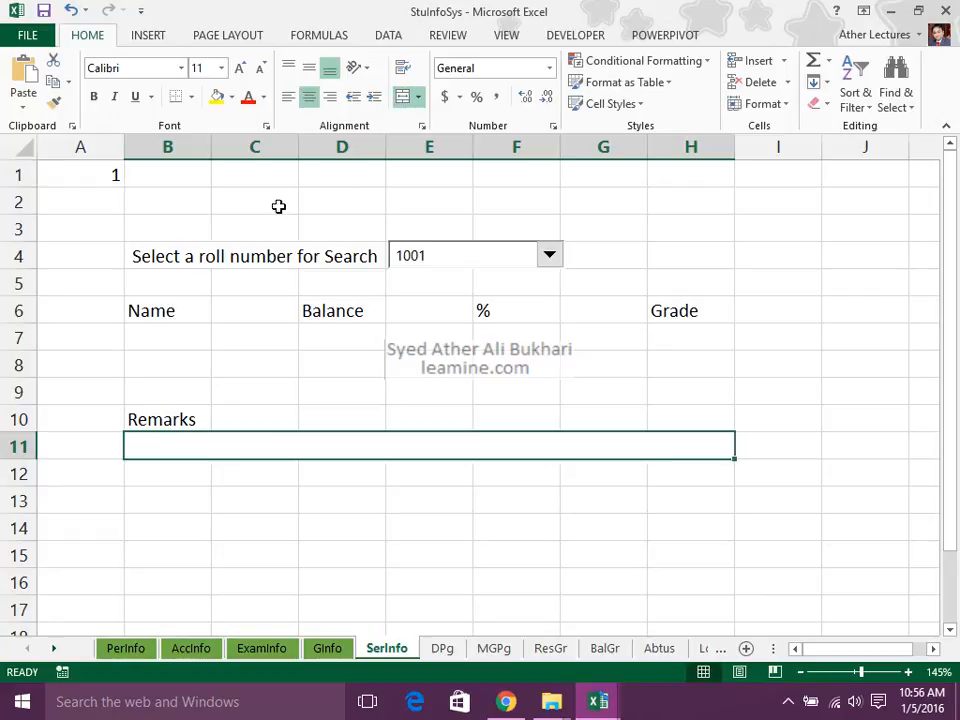
Give cells B7, D7, F7, H7 and the merged Remarks cell a thin outline border
left_click(205, 333, "ctrl")
left_click(381, 334, "ctrl")
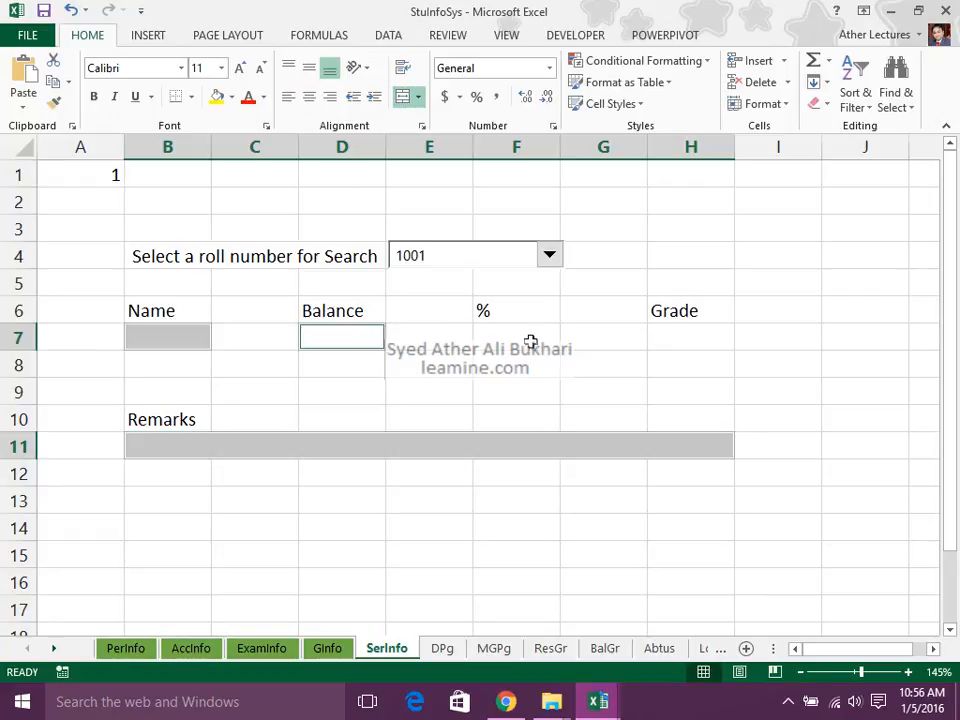
left_click(531, 339, "ctrl")
left_click(654, 343, "ctrl")
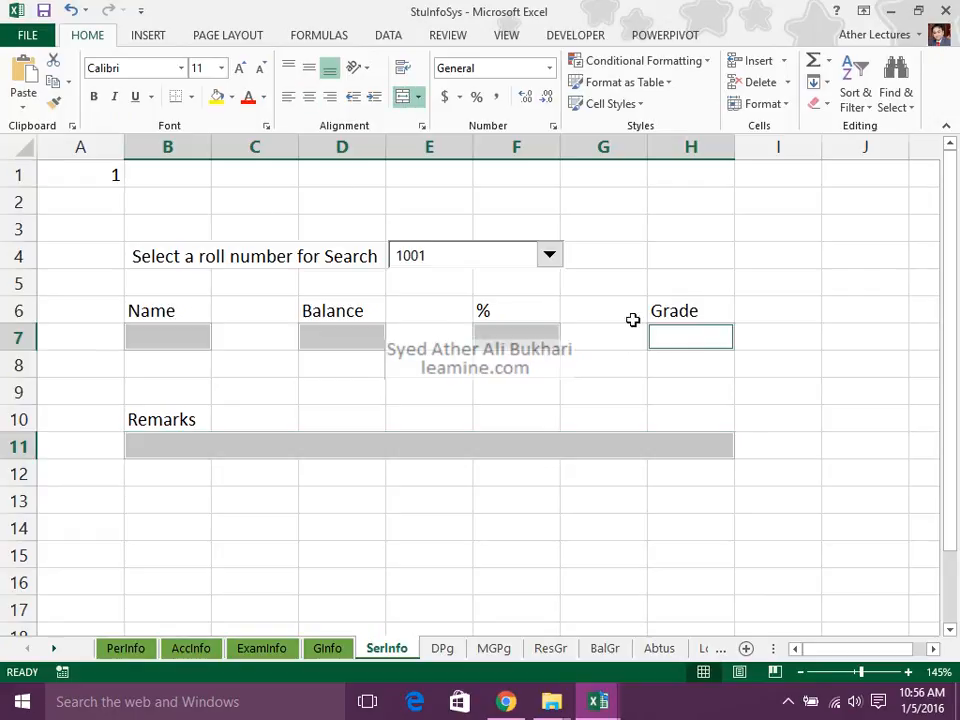
key("ctrl+1")
left_click(466, 180)
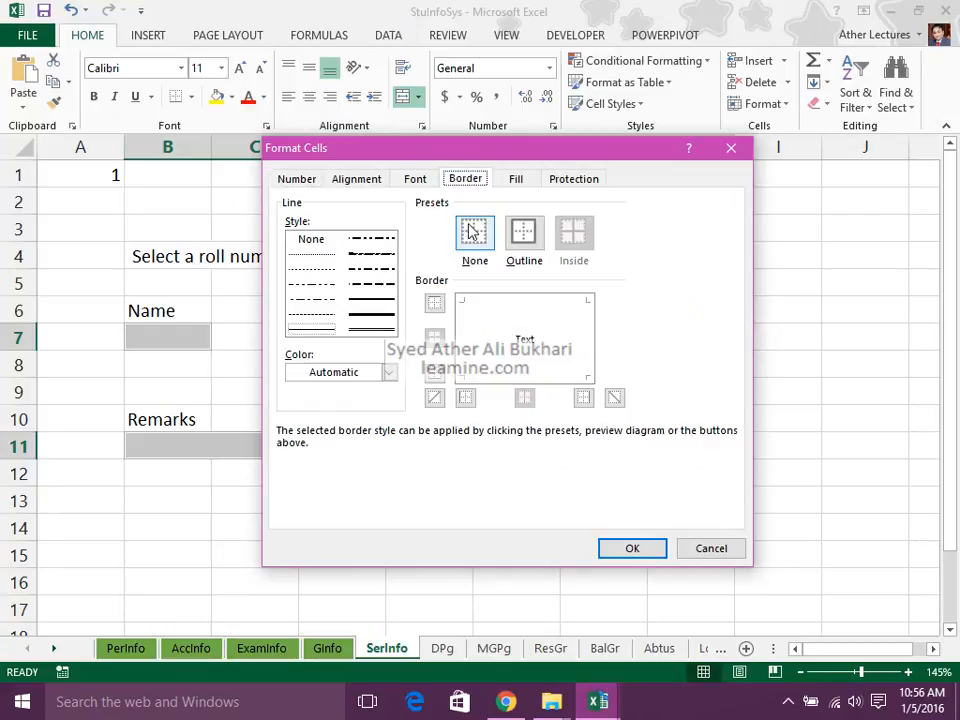
left_click(313, 317)
left_click(315, 327)
left_click(537, 243)
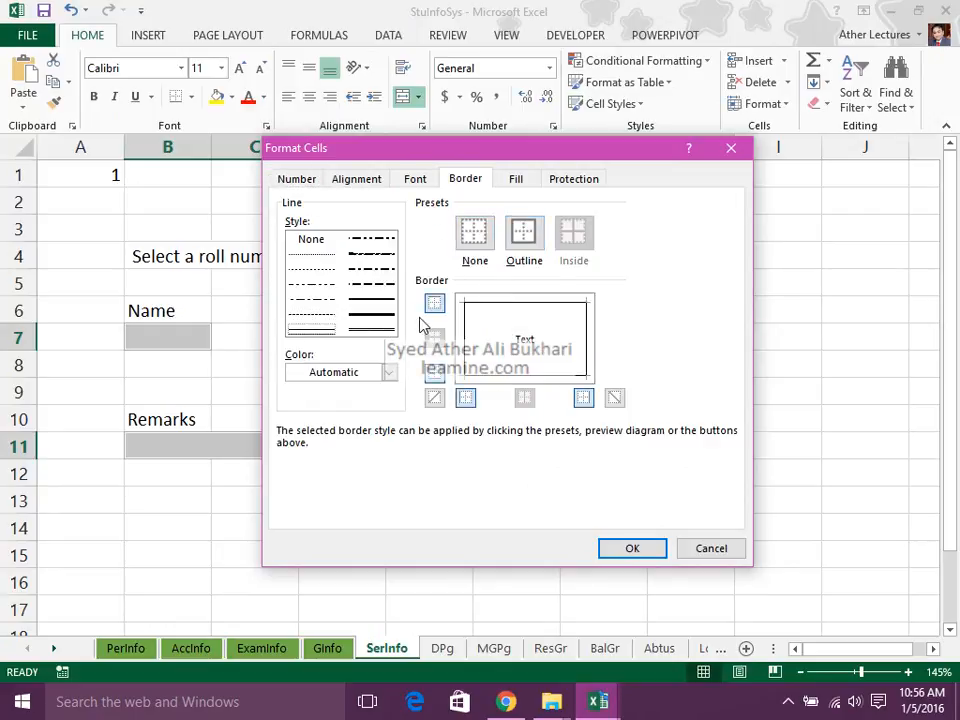
Apply thick bottom and right borders to the selected field cells, and deselect them
left_click(514, 377)
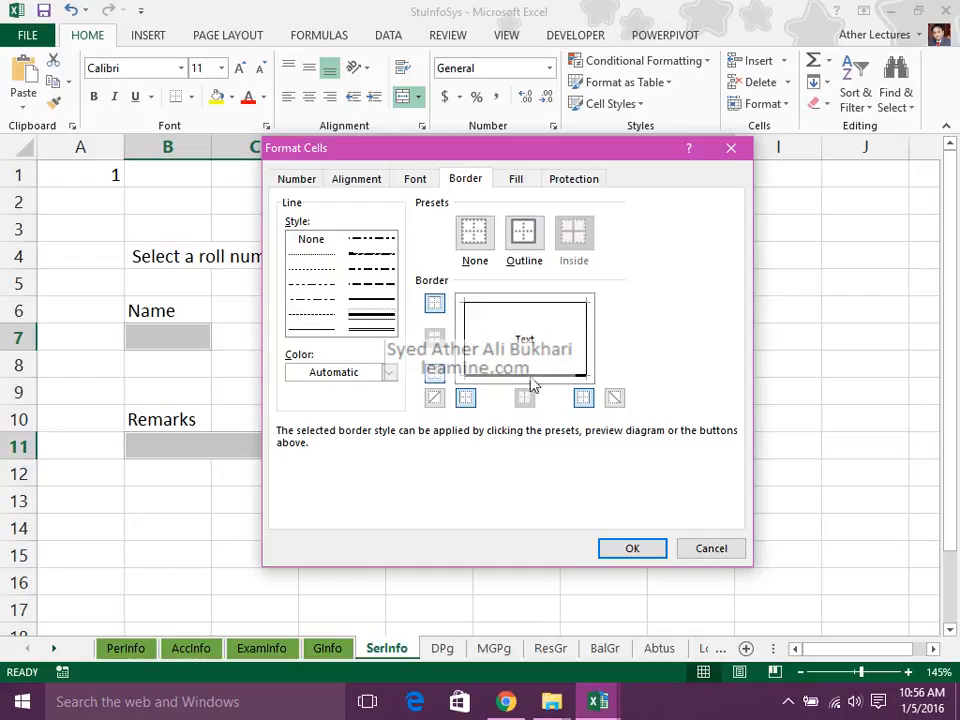
left_click(586, 341)
left_click(632, 549)
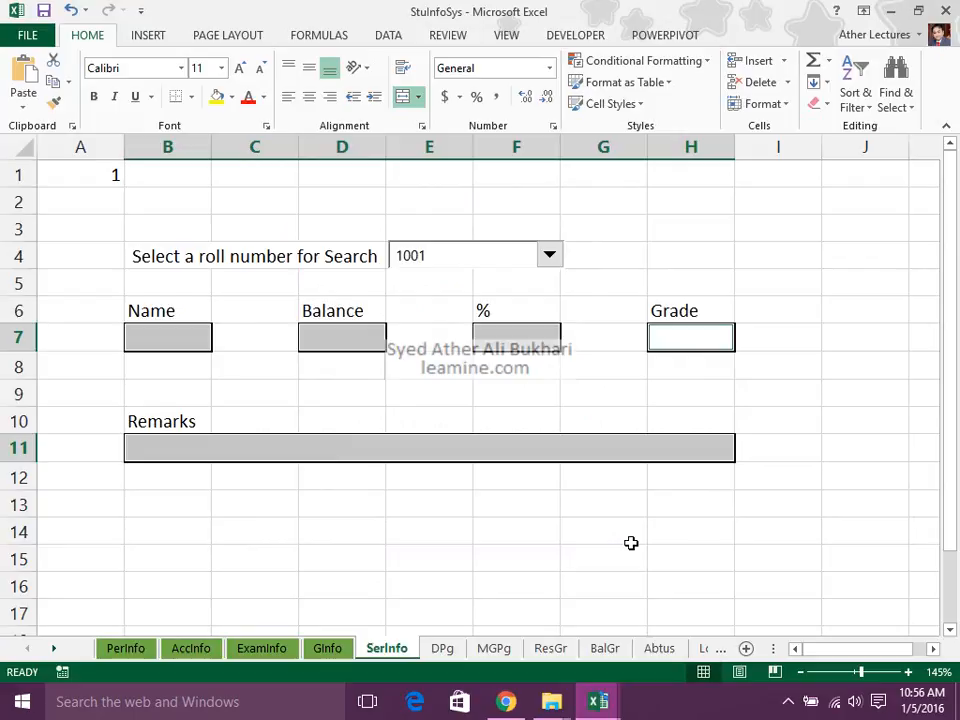
left_click(631, 543)
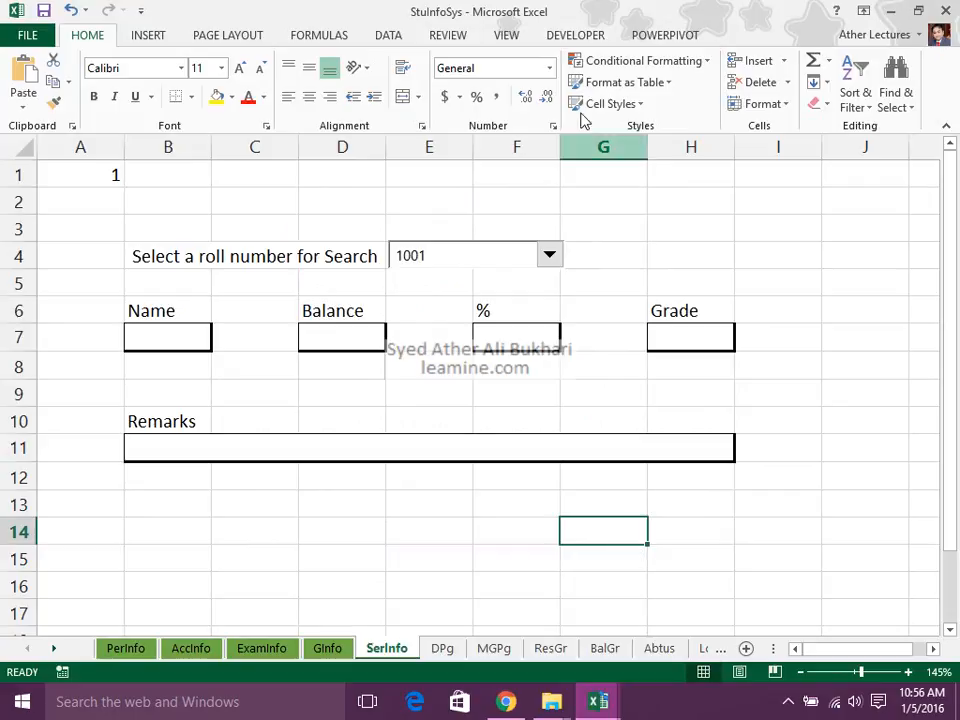
Turn the SerInfo sheet's gridlines off and back on
left_click(506, 35)
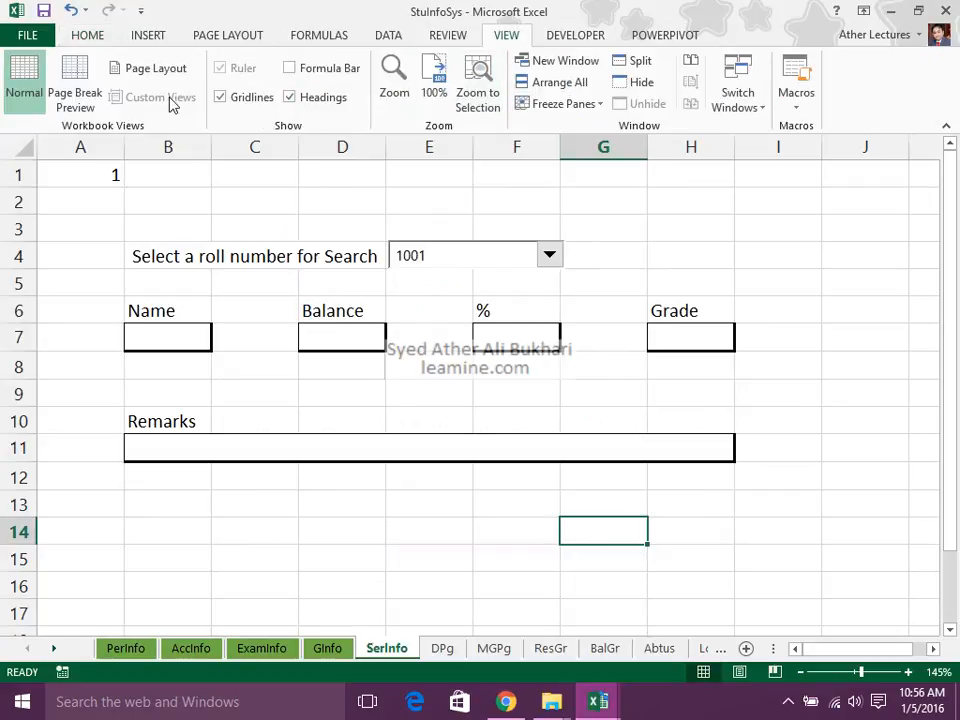
left_click(238, 103)
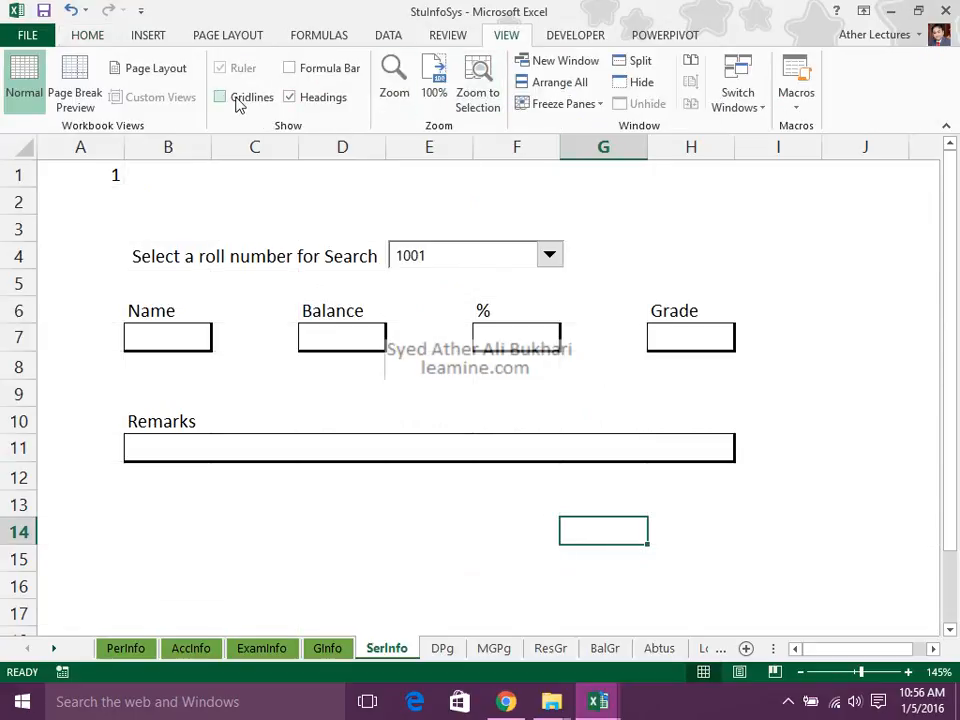
left_click(238, 103)
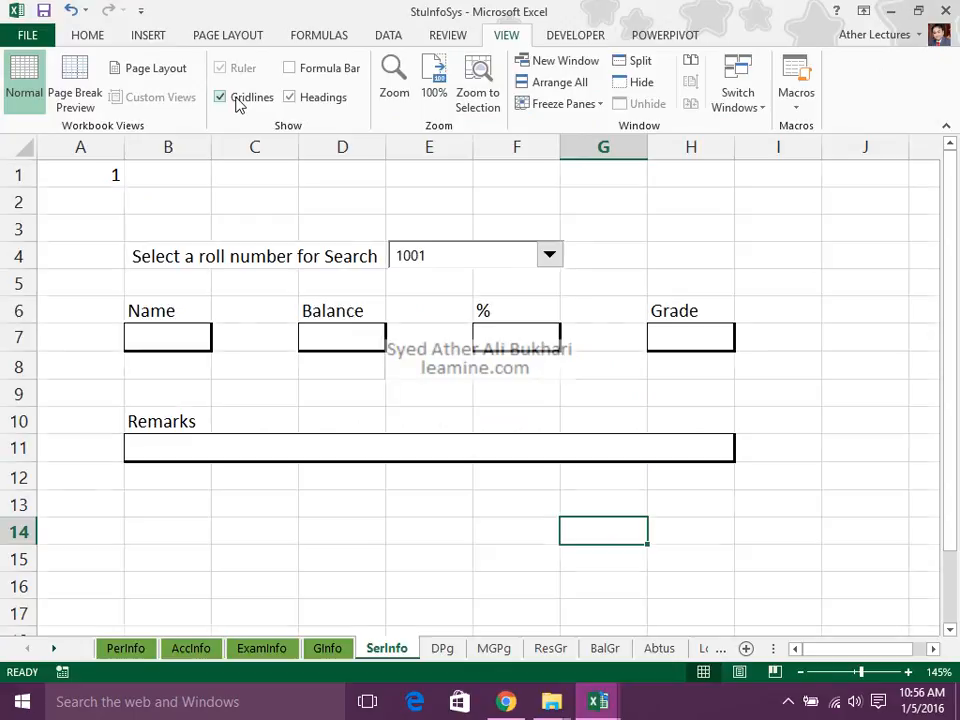
Start a VLOOKUP formula in cell B7 under Name, with A1 as the lookup value
left_click(205, 337)
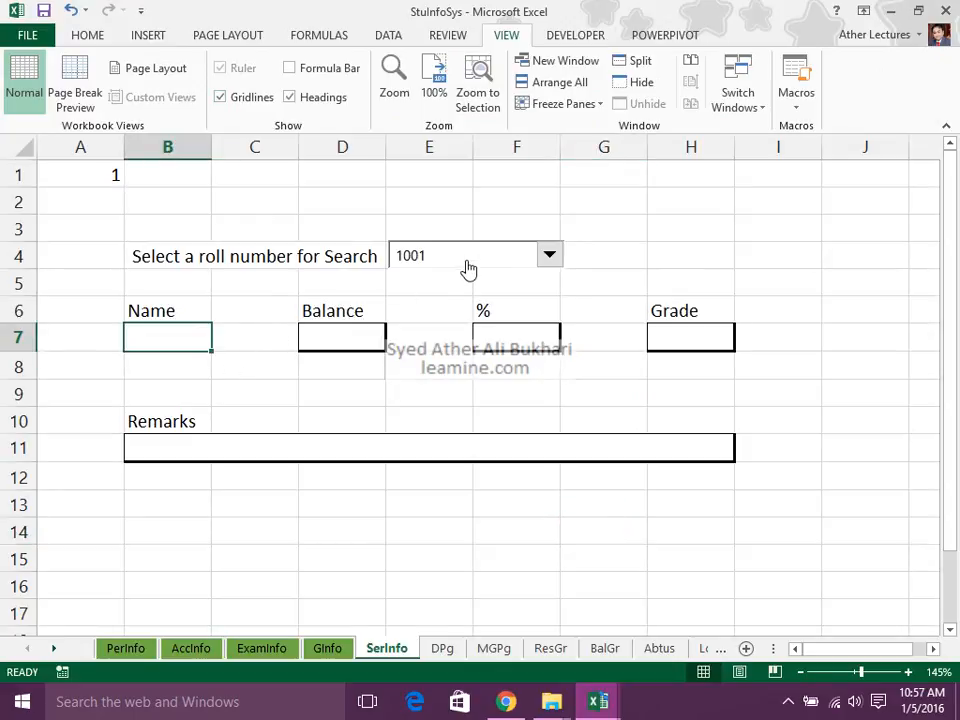
left_click(79, 178)
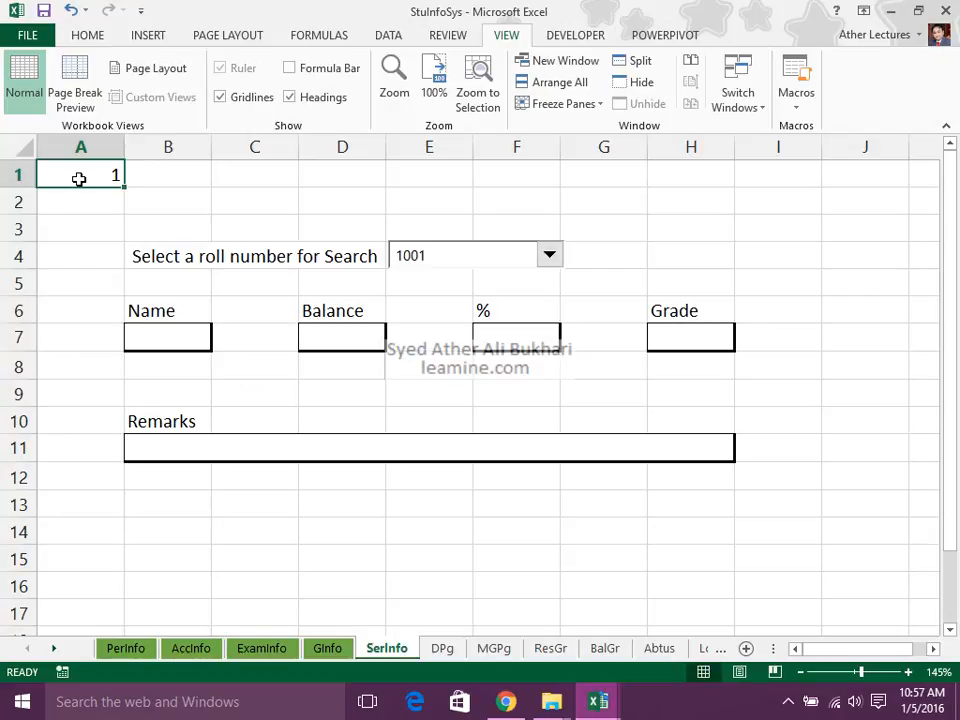
left_click(159, 339)
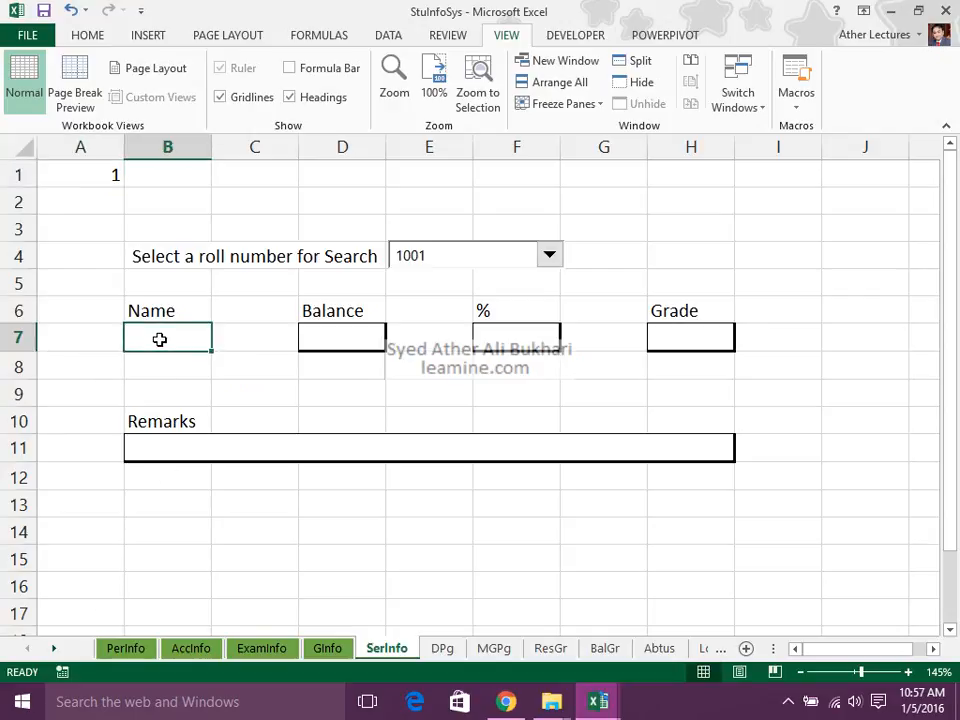
type("=")
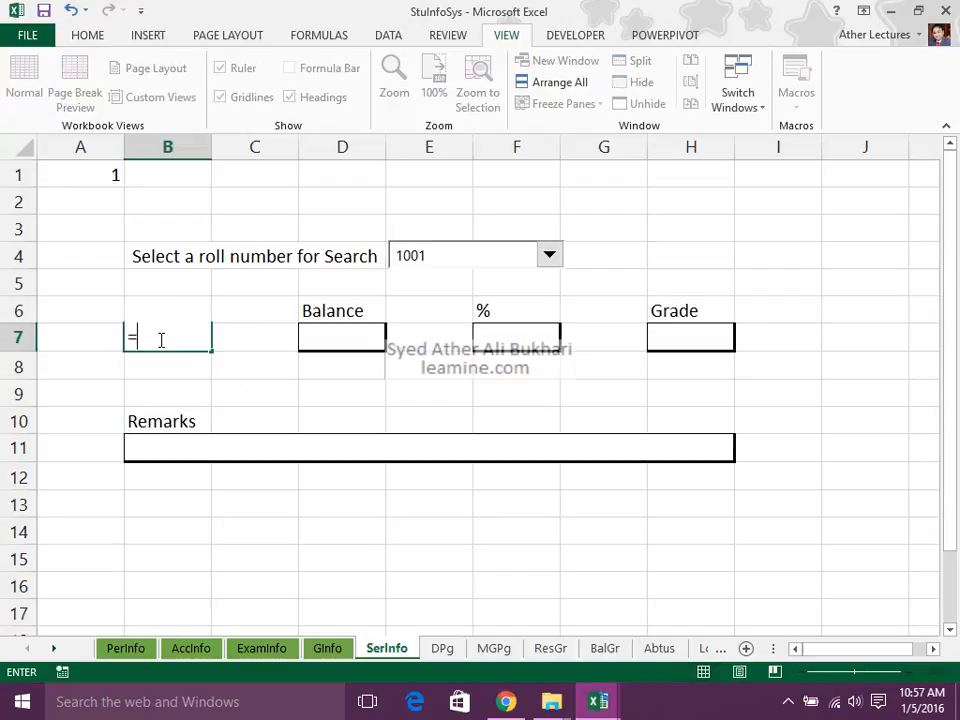
type("vlookup(")
key("Left")
key("Up")
key("Up")
key("Up")
key("Up")
key("Up")
key("Up")
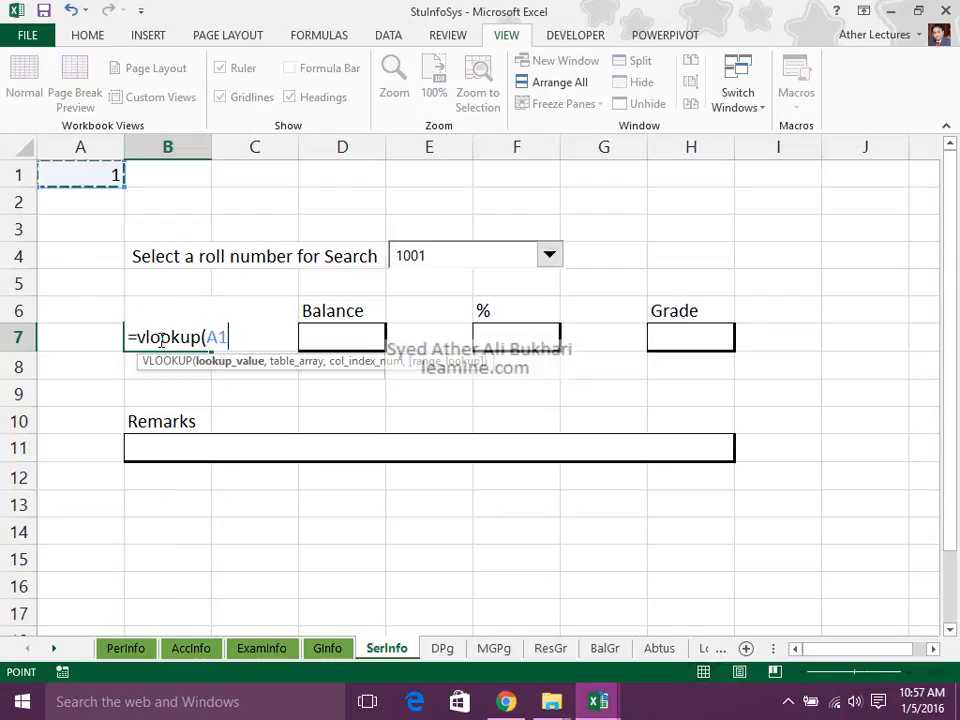
type(",")
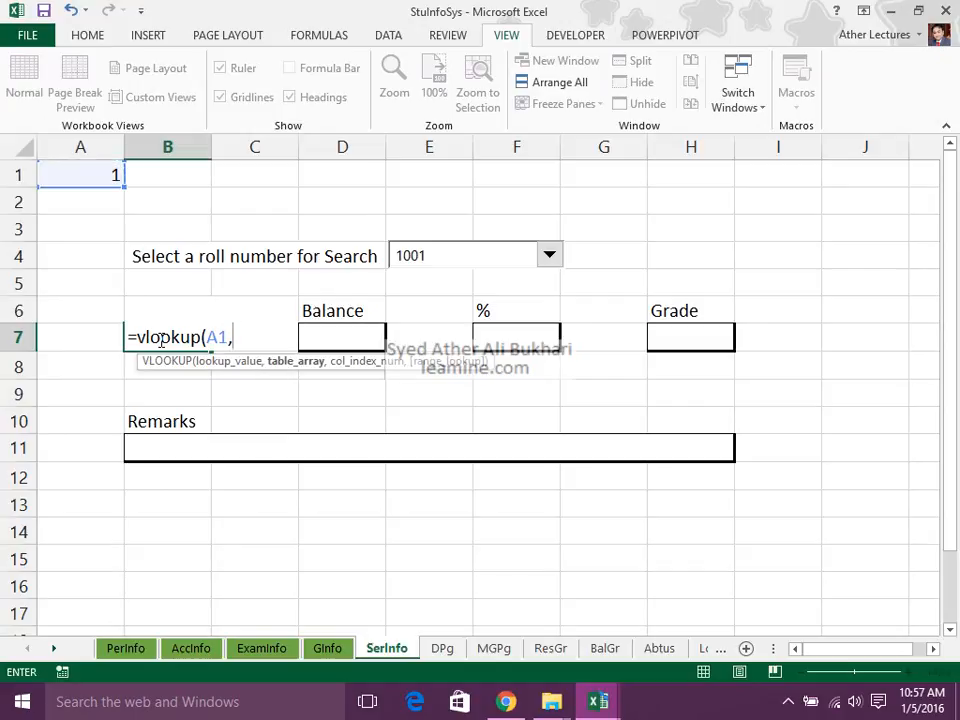
Set the range A1:H110 on the PerInfo sheet as the lookup's table array
left_click(126, 648)
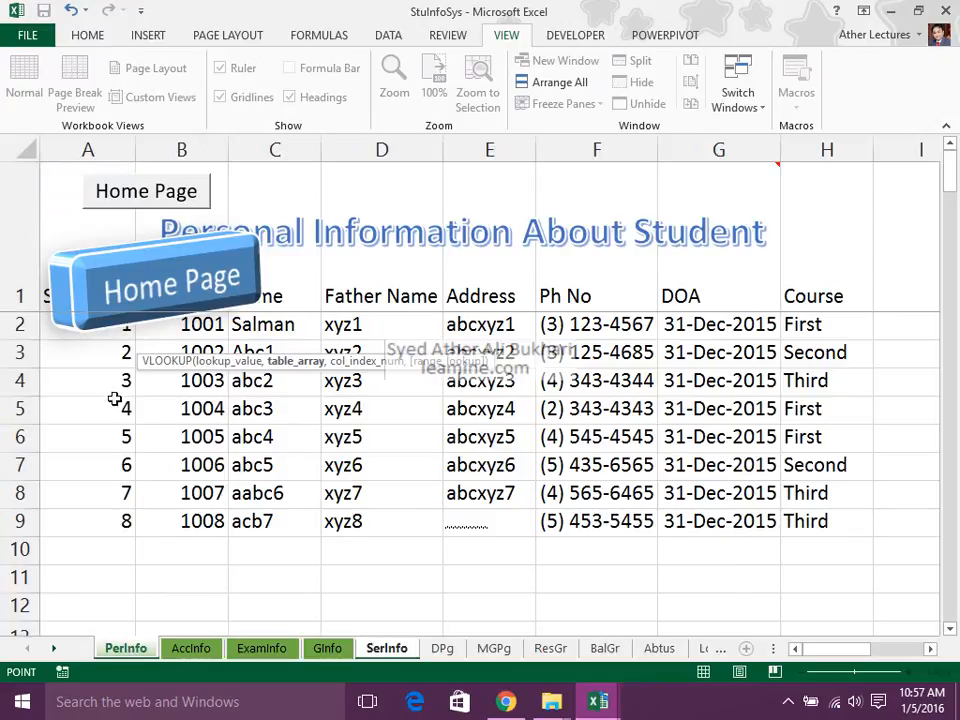
left_click(66, 231)
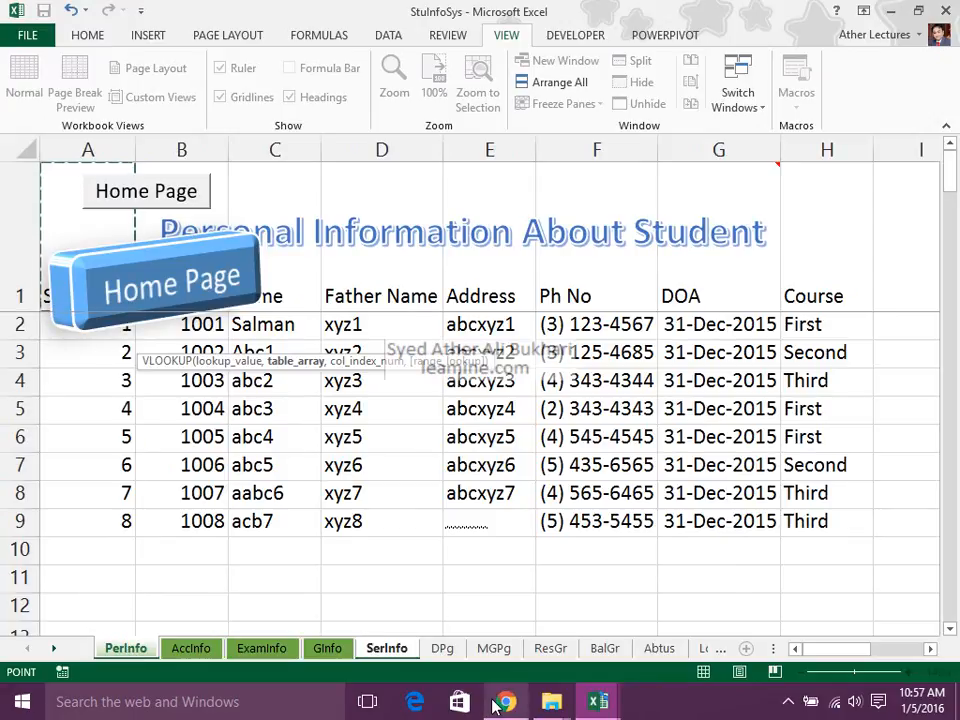
mouse_move(493, 705)
key("ctrl+shift+Right")
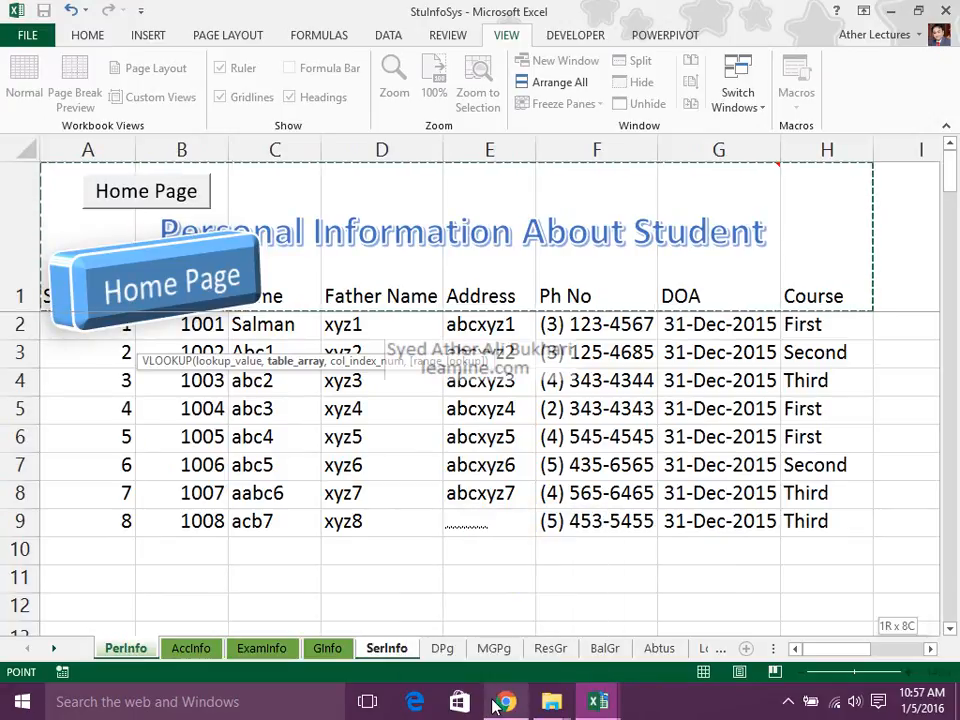
key("ctrl+shift+Down")
key("shift+Down")
key("shift+Down")
key("shift+Down")
key("shift+Down")
key("shift+Down")
key("shift+Down")
key("shift+Down")
key("shift+Down")
key("shift+Down")
key("shift+Down")
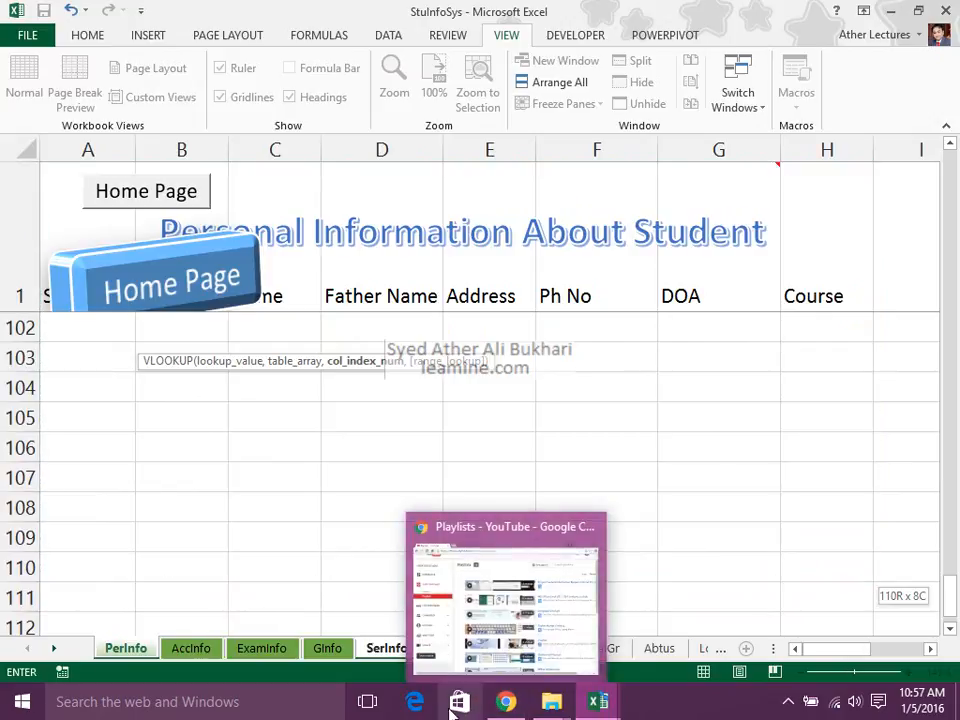
Complete the B7 lookup with column index 3 in place of the stray SerInfo! reference, and show its formula in the formula bar
left_click(395, 652)
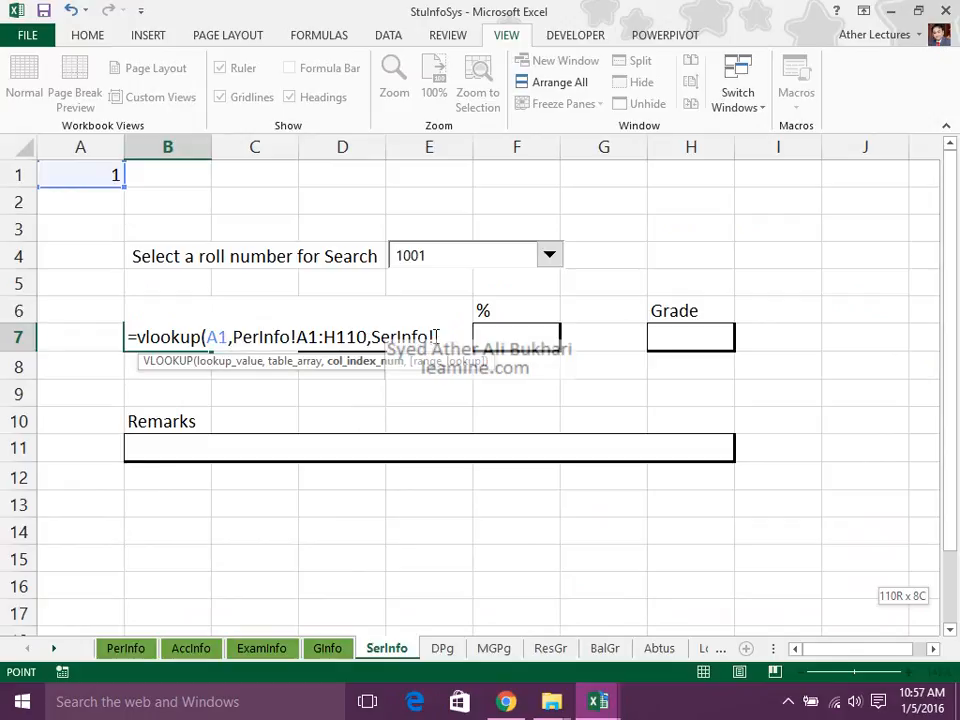
left_click_drag(436, 337, 370, 337)
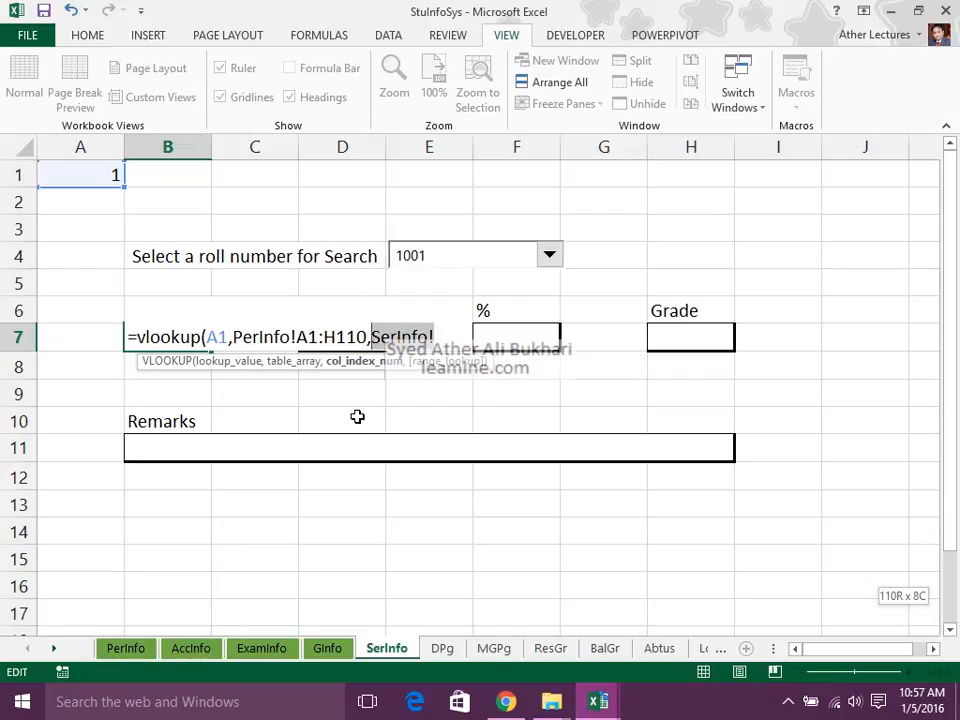
type("3")
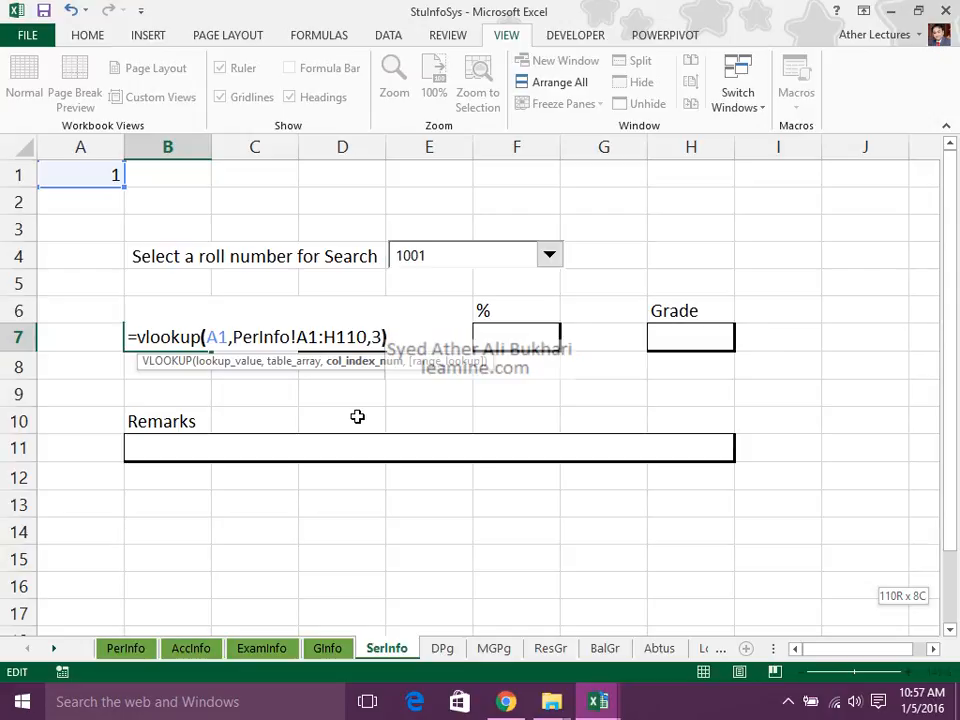
key("Return")
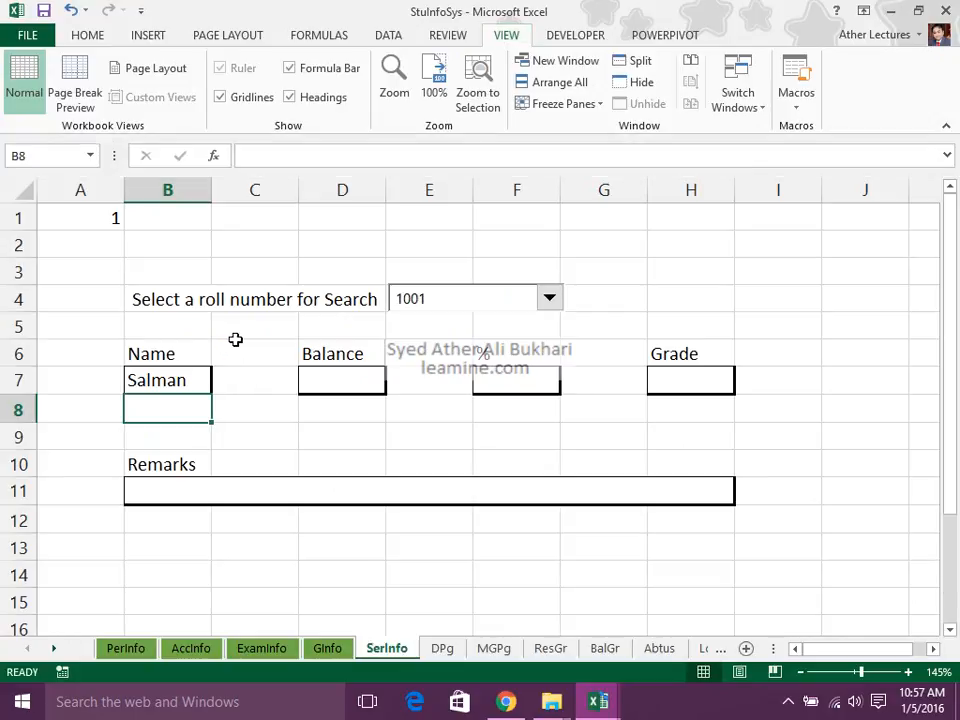
left_click(199, 378)
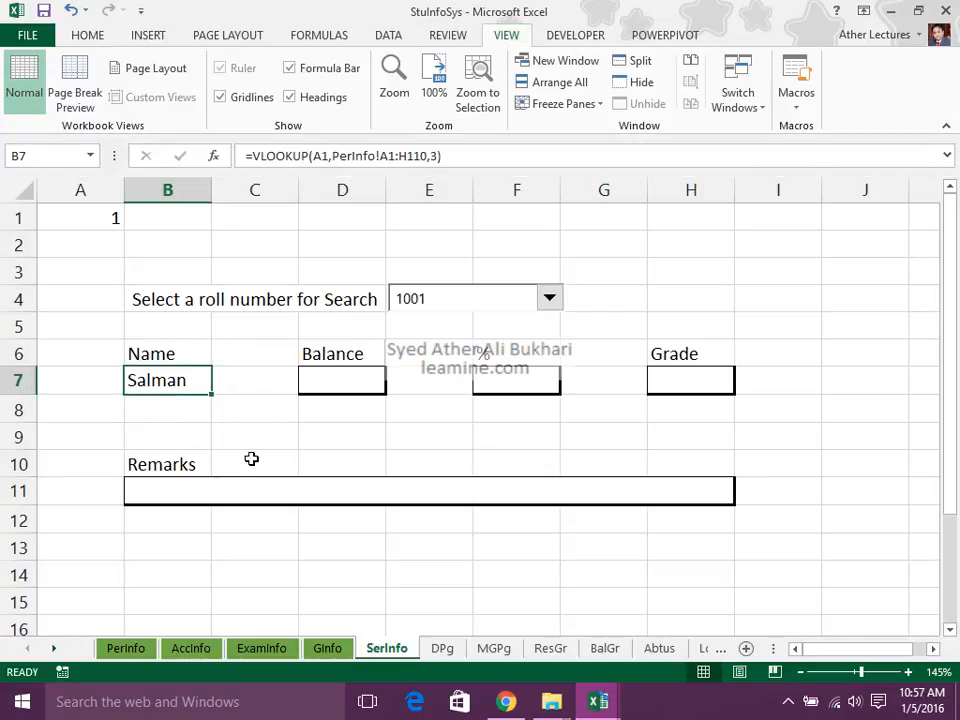
Examine the headings on the AccInfo sheet from Sr_No onward to work out the Balance column's index for D7
left_click(323, 385)
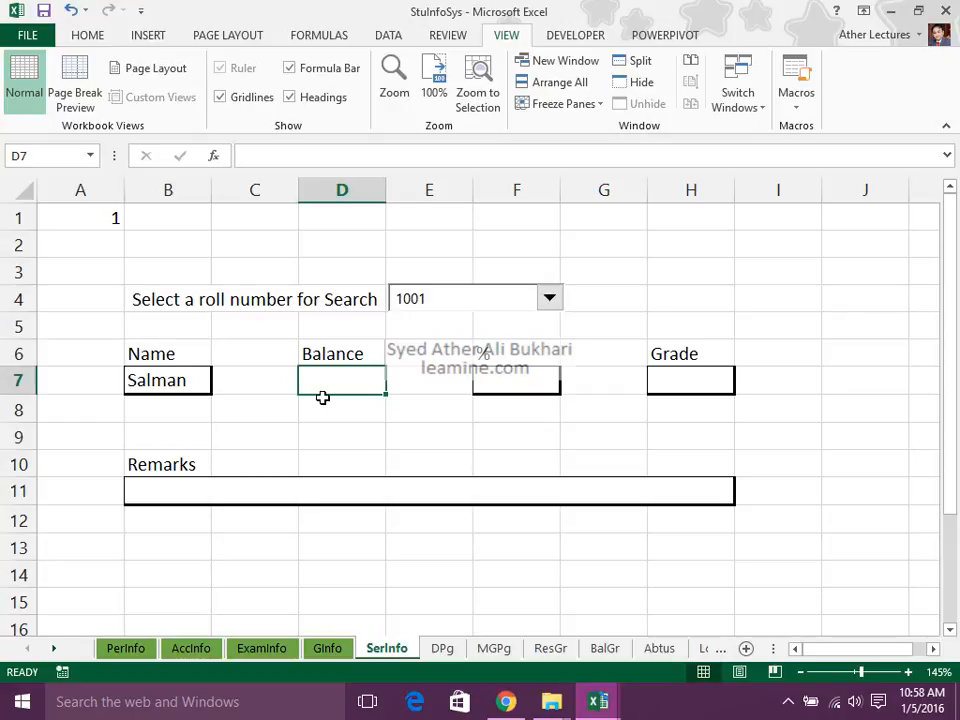
left_click(212, 650)
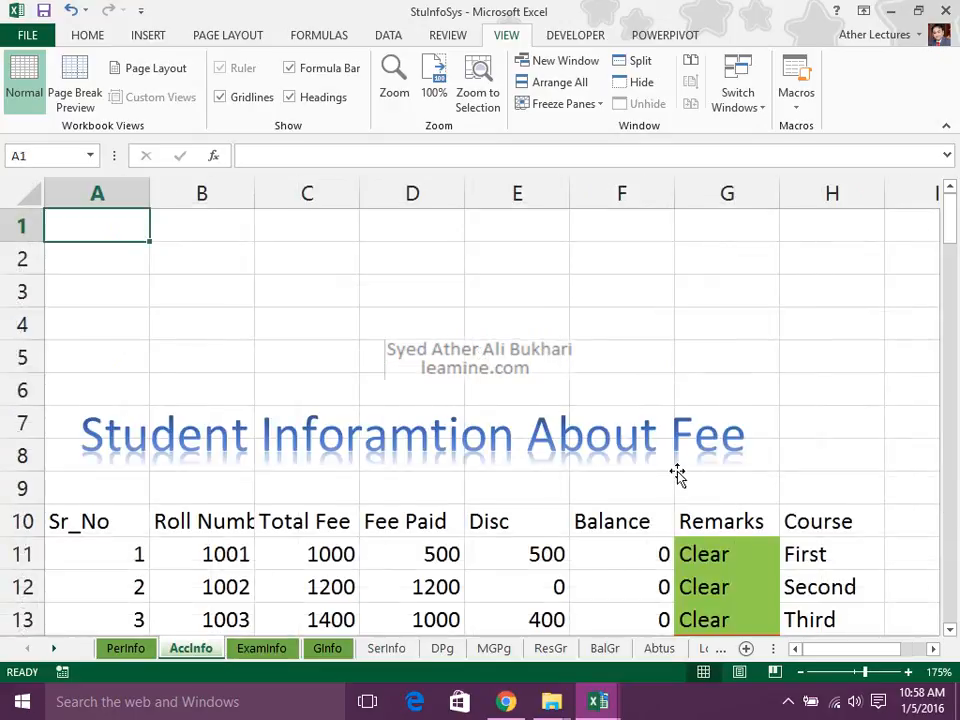
scroll(680, 470, "down", 2)
left_click(620, 365)
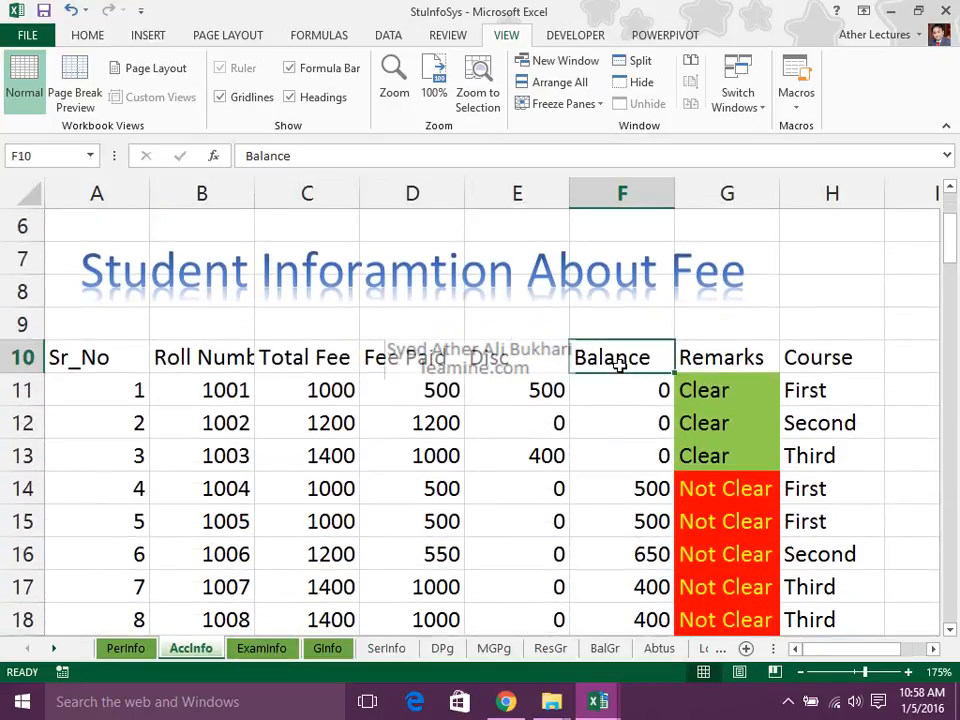
left_click(80, 360)
left_click(230, 358)
left_click(304, 360)
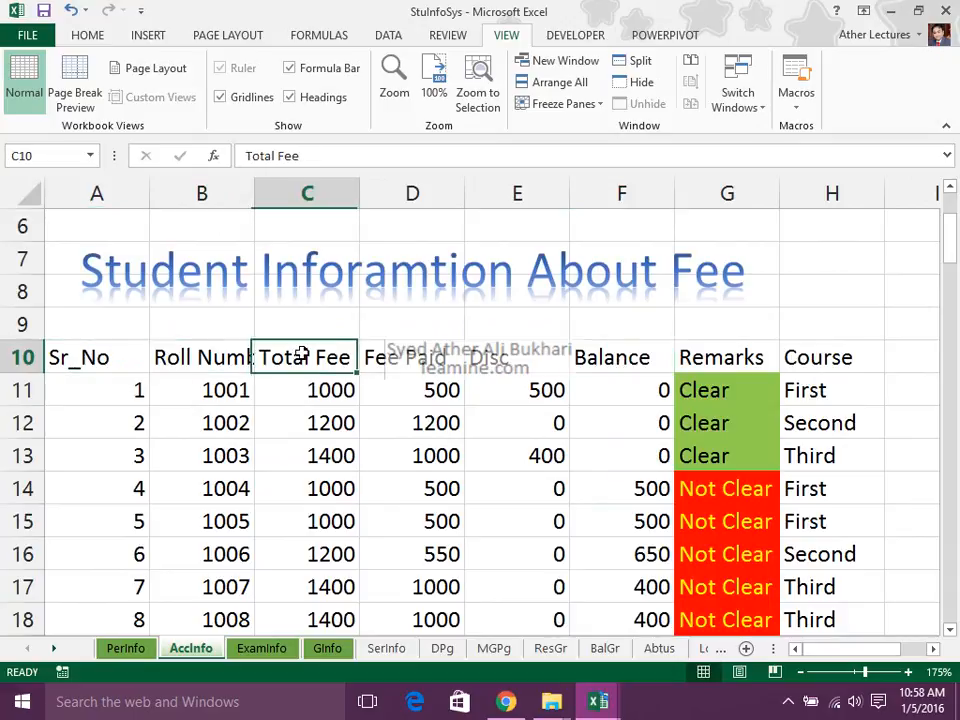
left_click(415, 358)
left_click(470, 352)
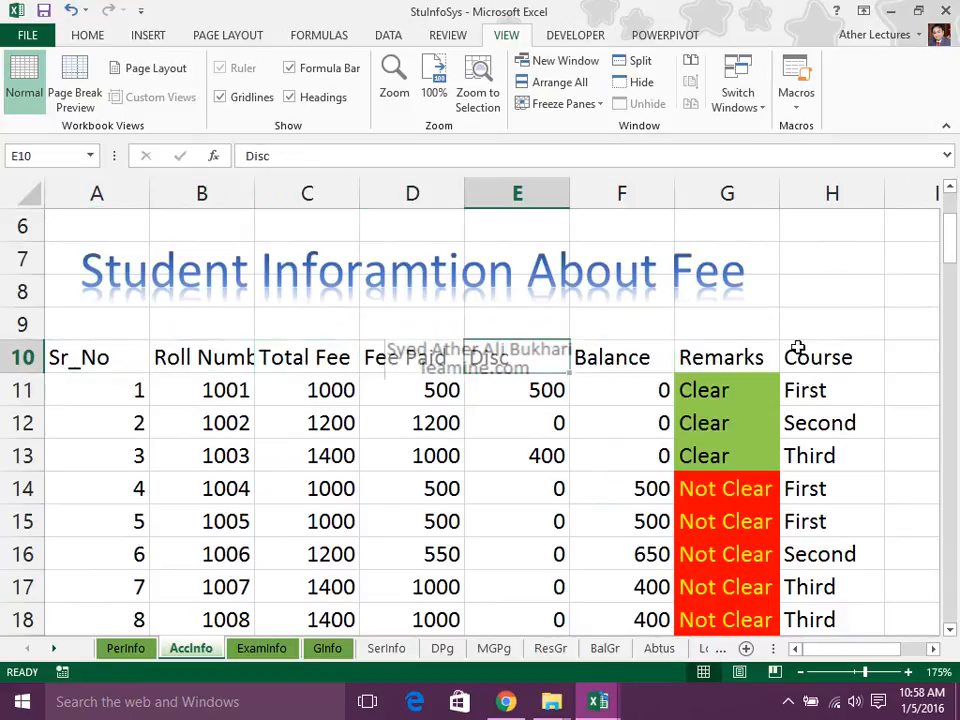
left_click(650, 352)
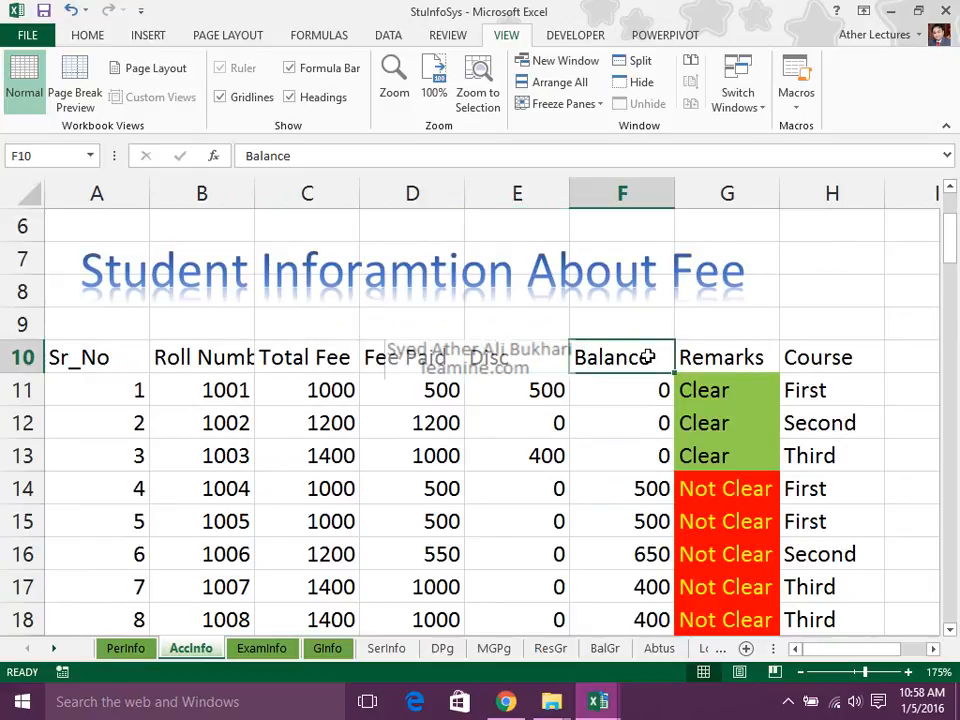
Start a VLOOKUP formula in the Balance cell D7 on the SerInfo sheet, with A1 as the lookup value
left_click(384, 650)
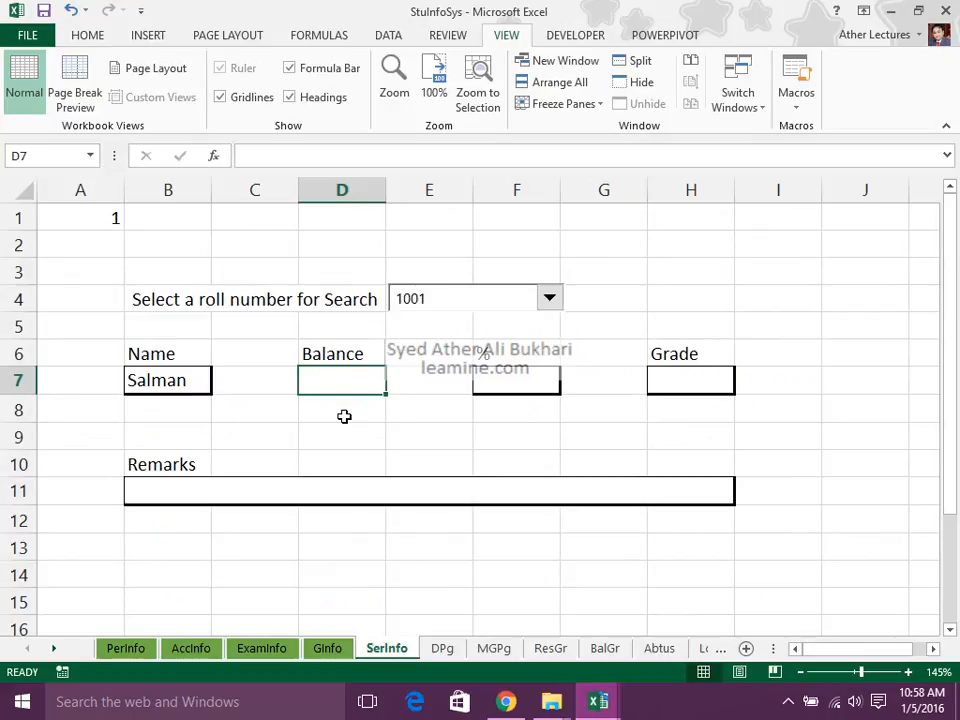
type("=")
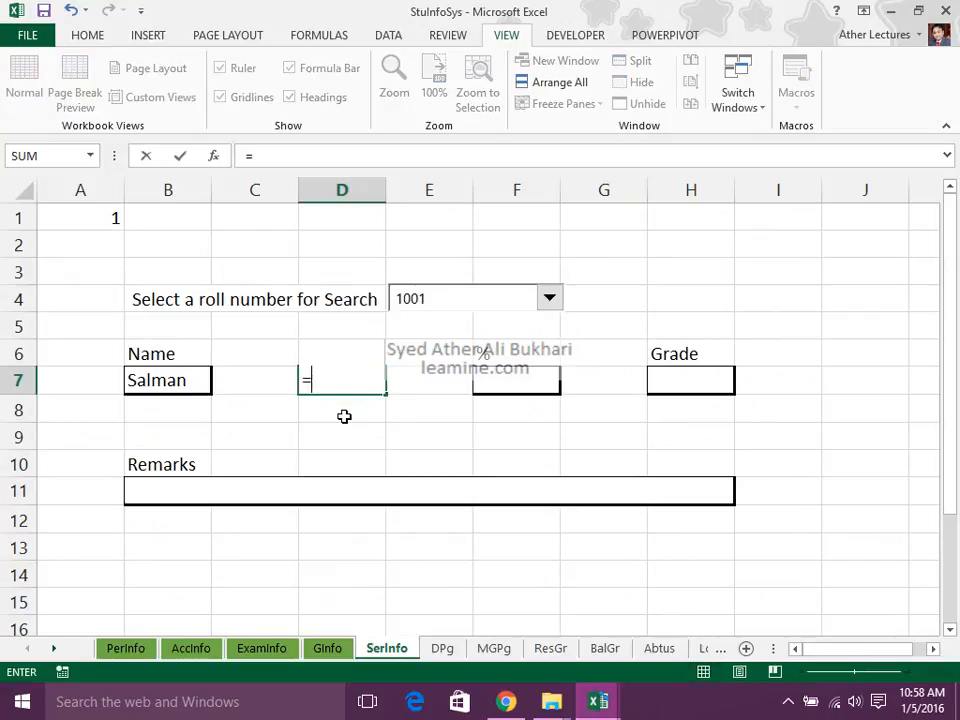
type("vlook")
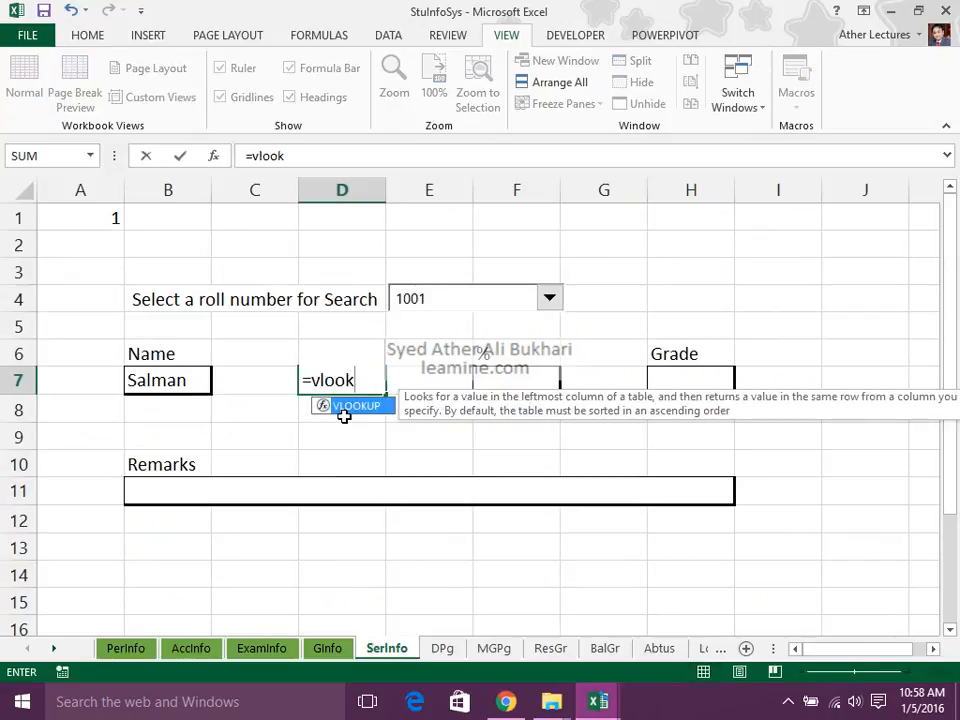
type("up(")
key("Left")
key("Left")
key("Left")
key("ctrl+Up")
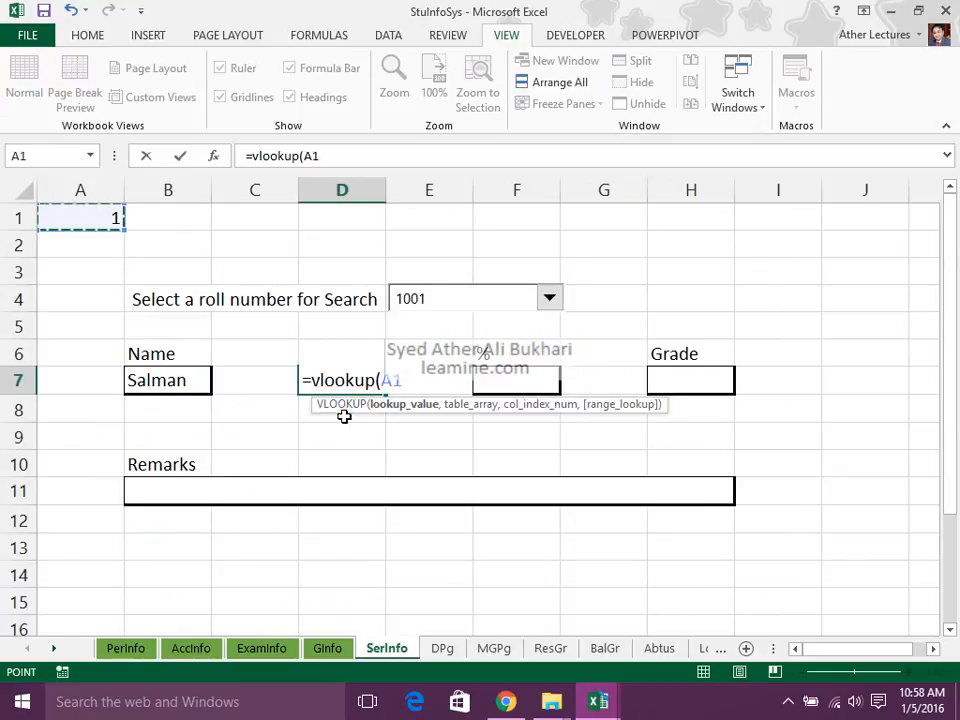
type(",")
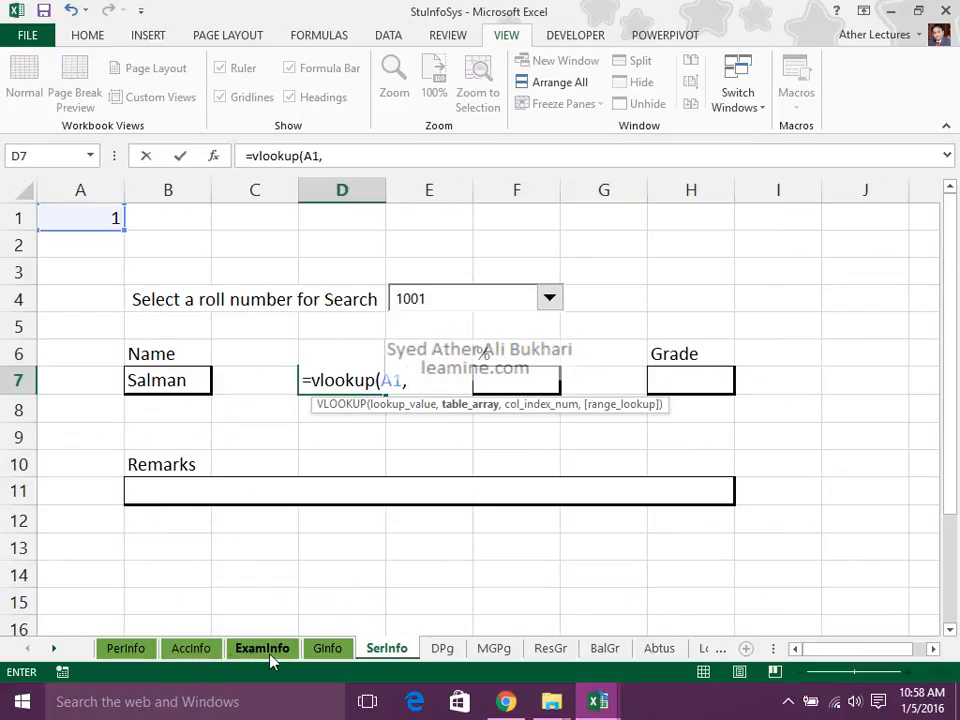
Complete the D7 lookup with AccInfo range A10:H110 as the table array and column index 6
left_click(205, 650)
left_click(87, 357)
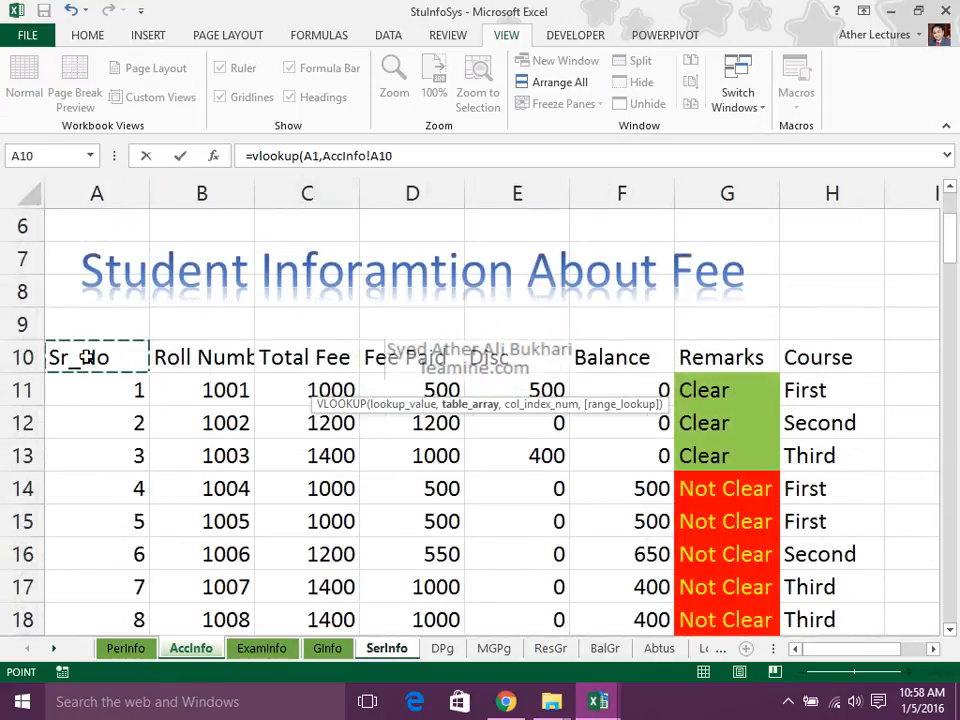
key("ctrl+shift+Right")
key("ctrl+shift+Down")
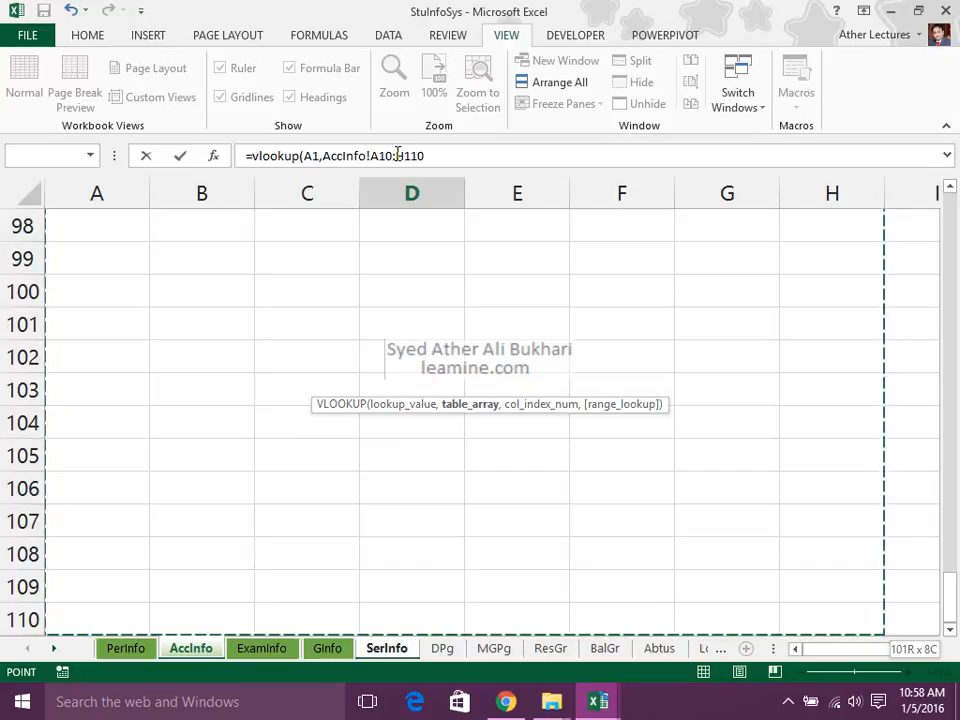
left_click(442, 156)
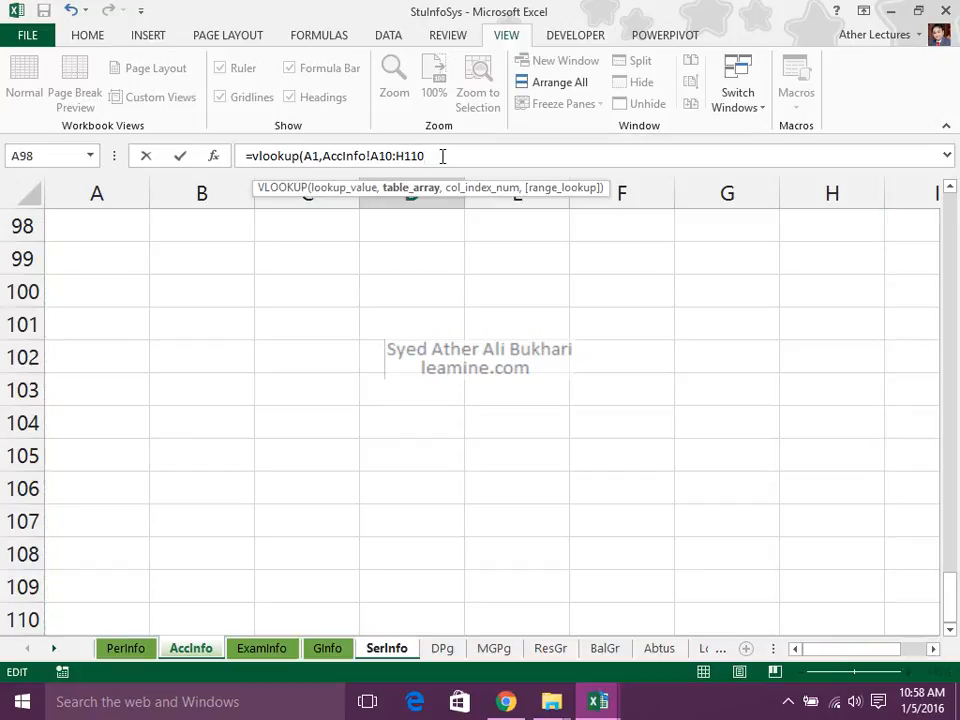
type(",6")
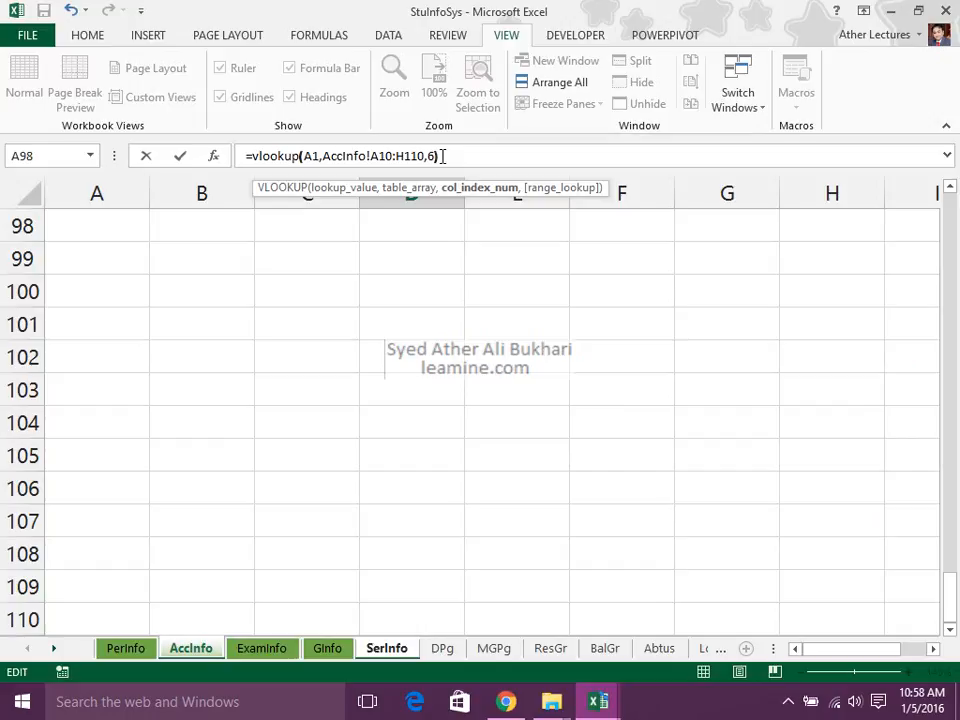
key("Return")
key("Up")
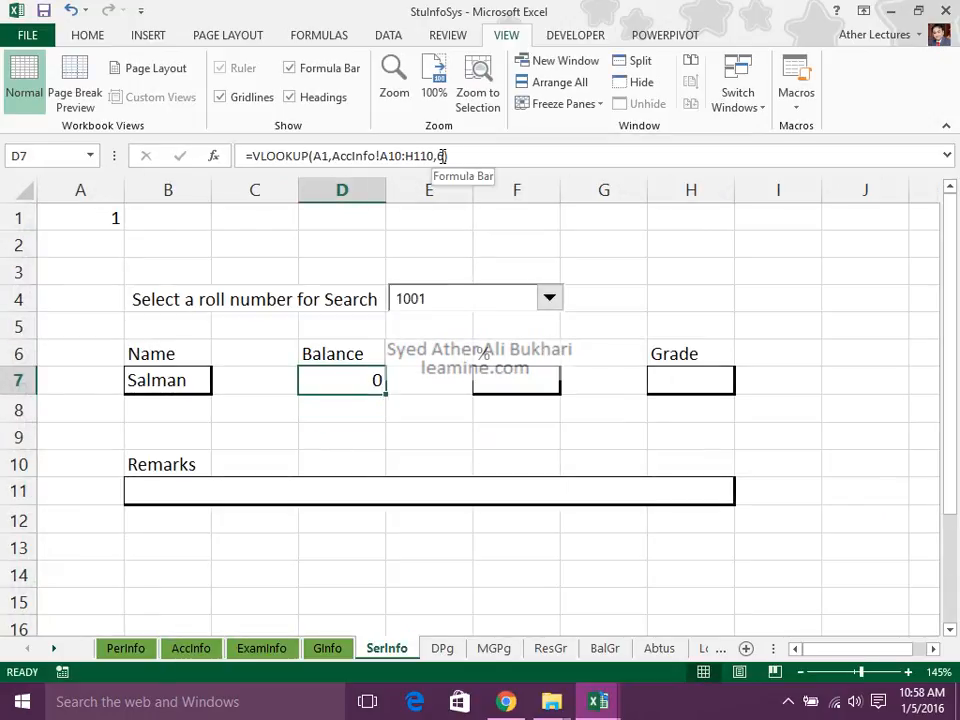
Choose roll number 1002 in the search combo box to test the Name and Balance lookups
left_click(476, 300)
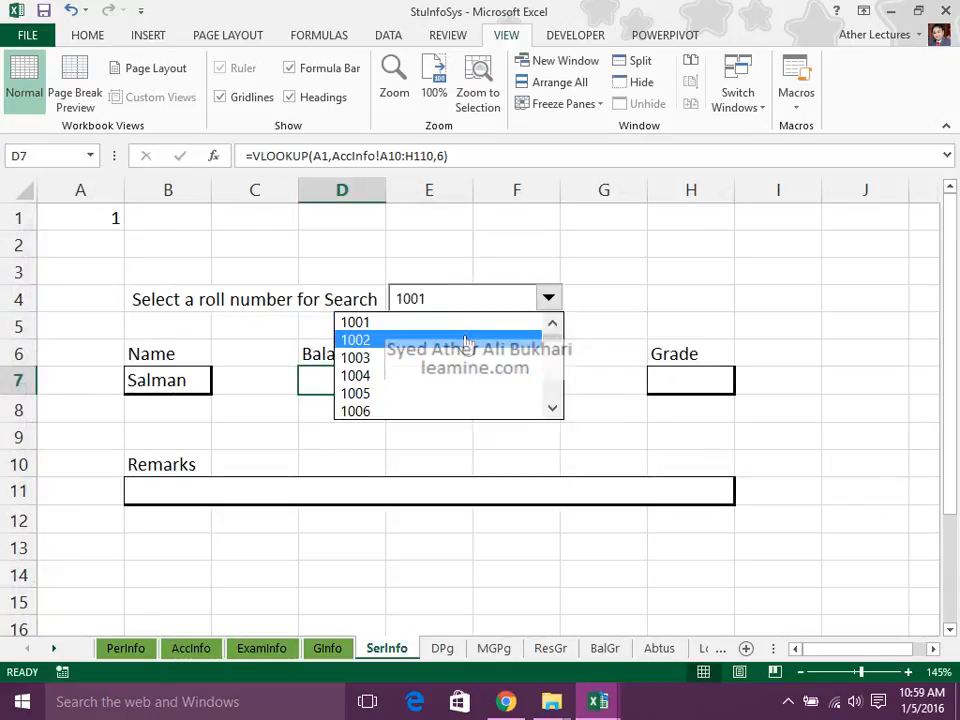
left_click(470, 338)
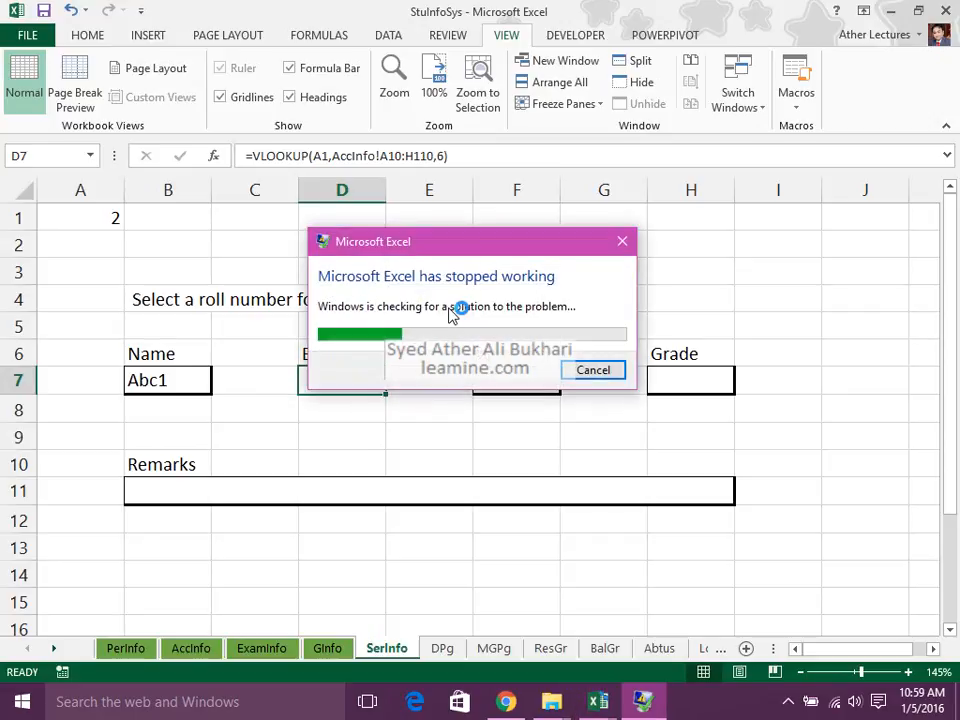
left_click(789, 704)
left_click(790, 703)
left_click(794, 702)
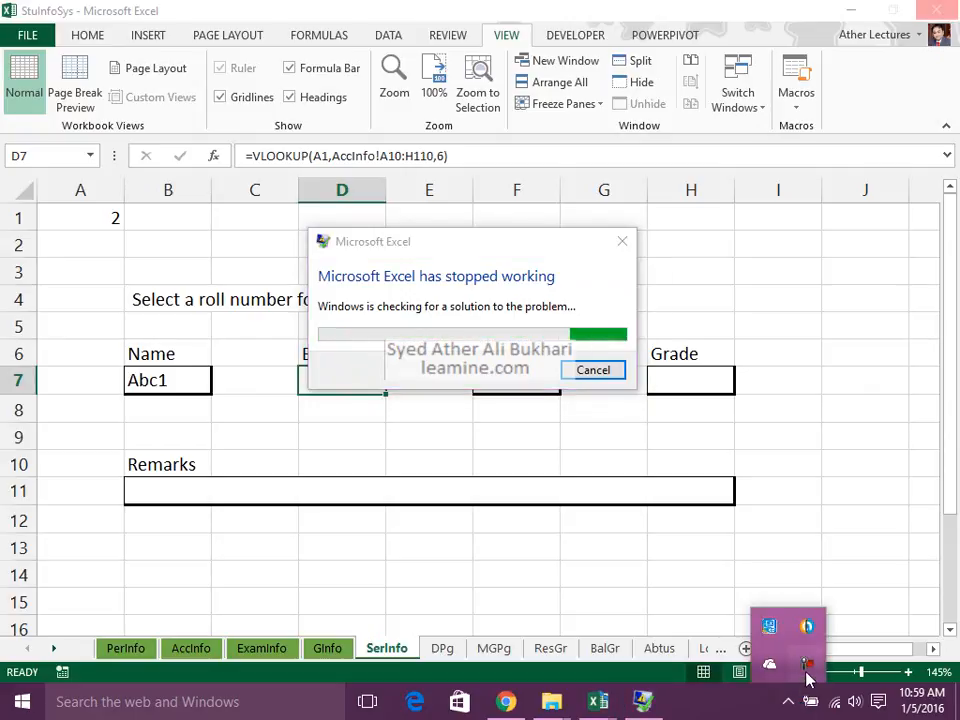
left_click(806, 663)
left_click(868, 615)
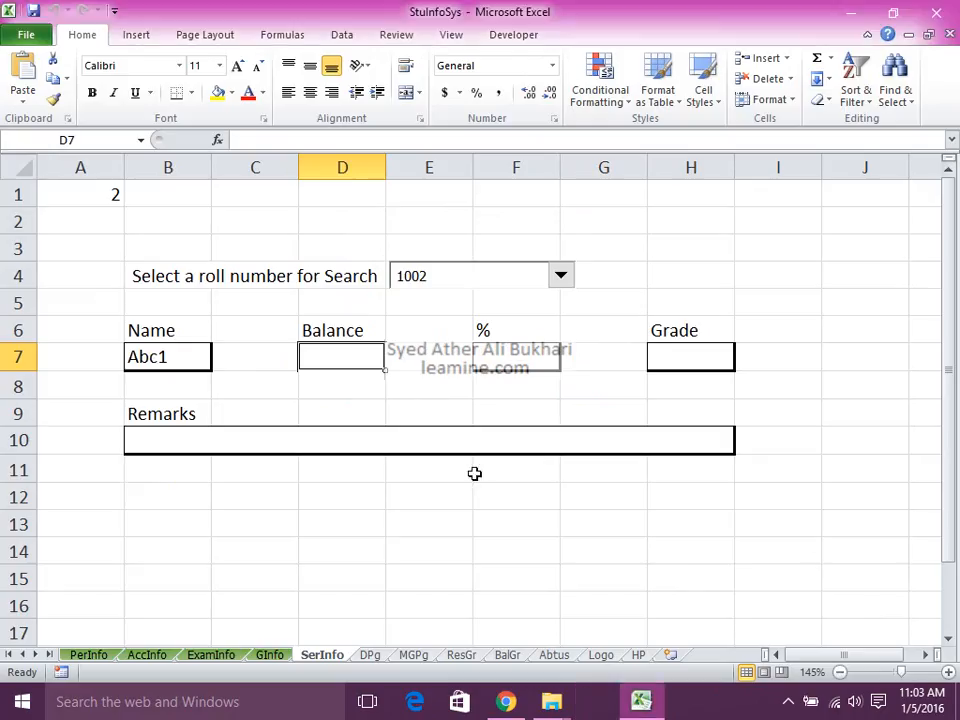
Start the VLOOKUP formula in the empty Balance cell D7 again, with A1 as the lookup value
double_click(333, 362)
type("=")
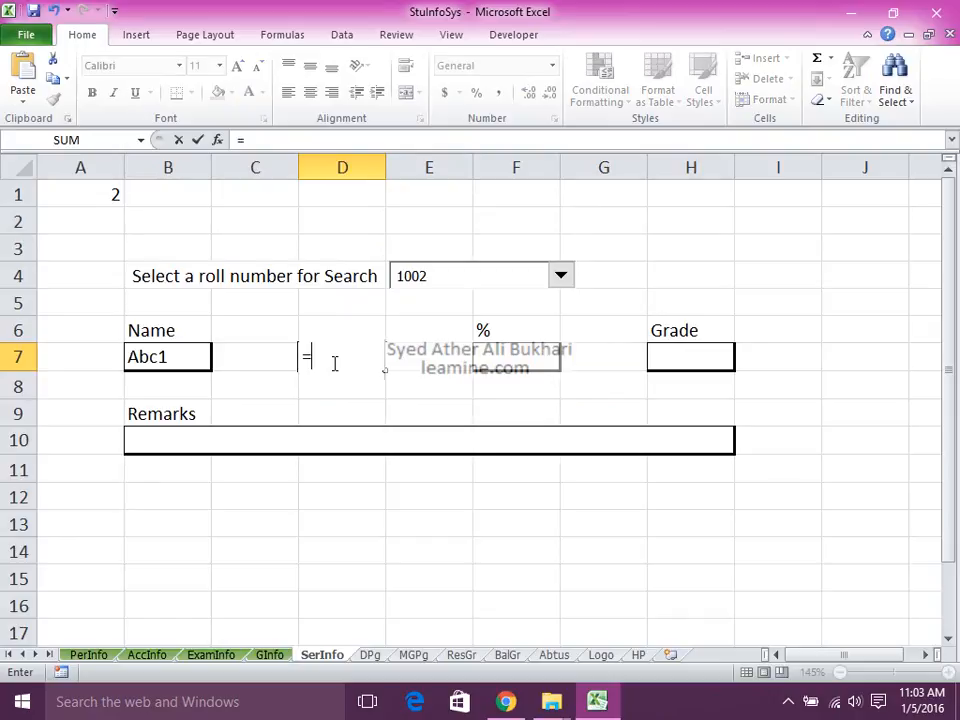
type("vlookup(")
key("Left")
key("Left")
key("Left")
key("Up")
key("Up")
key("Up")
key("Up")
key("Up")
key("Up")
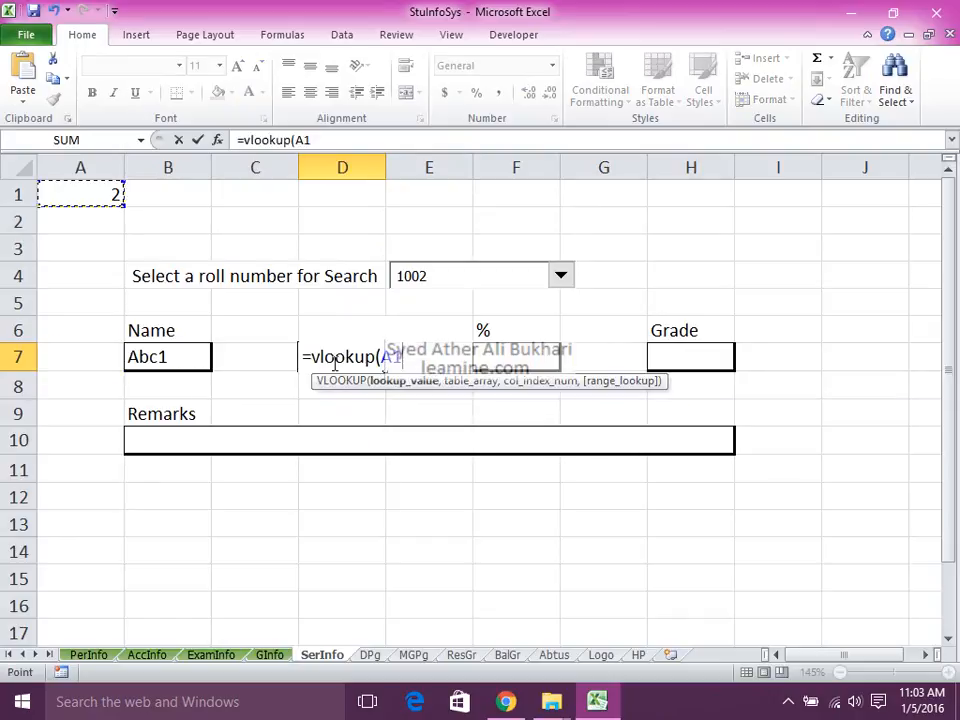
type(",")
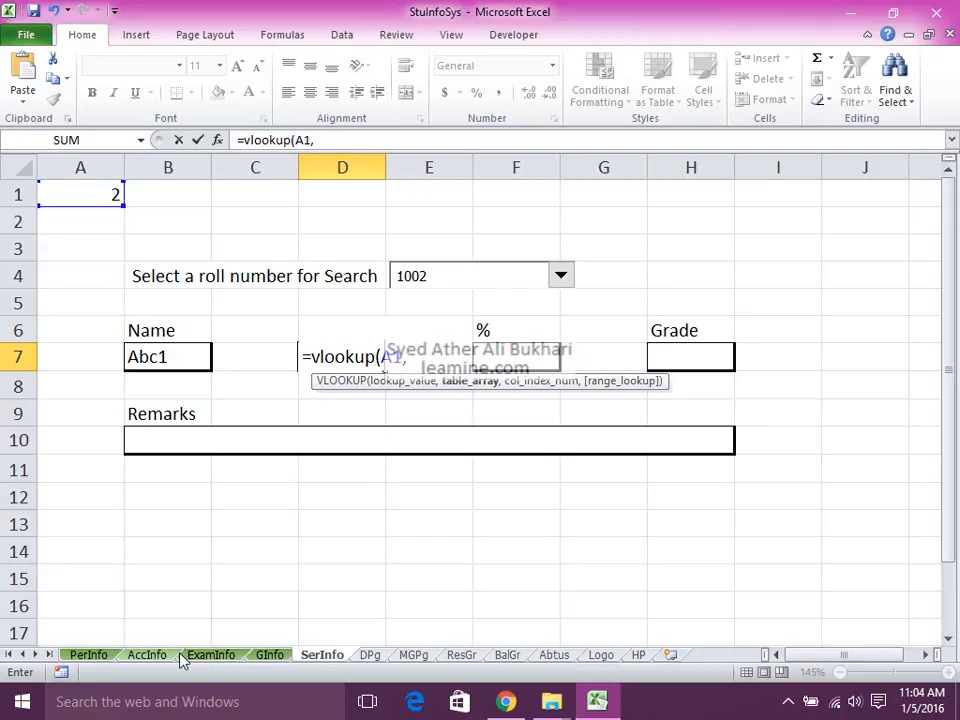
Complete the Balance lookup with table array AccInfo!A10:H110, column index 6 and FALSE for an exact match
left_click(147, 655)
left_click(75, 492)
key("ctrl+shift+Right")
key("ctrl+shift+Down")
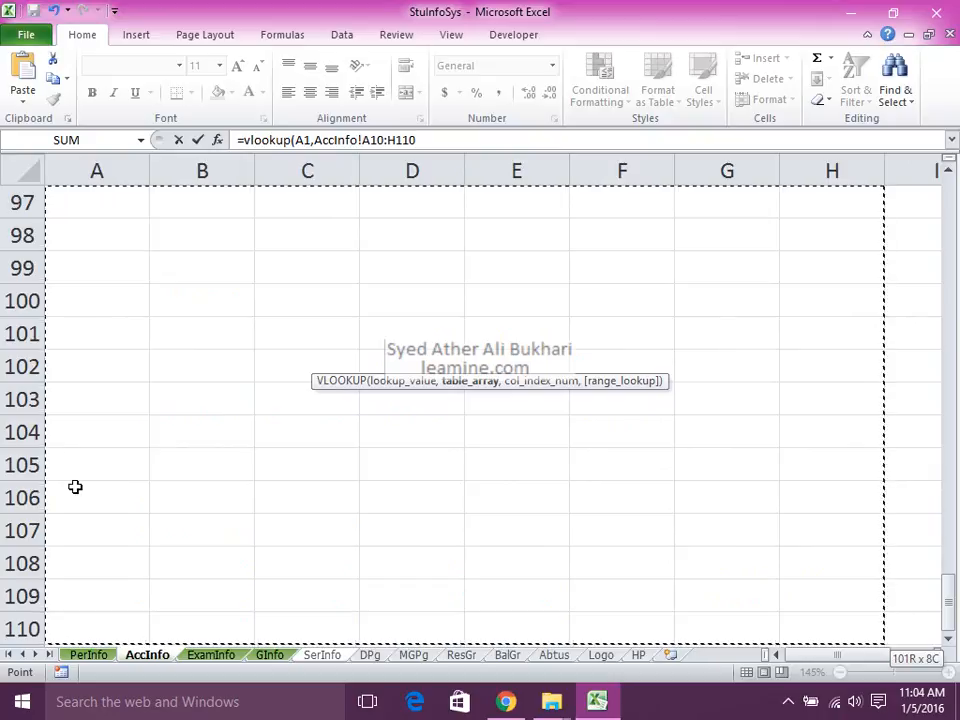
type(",")
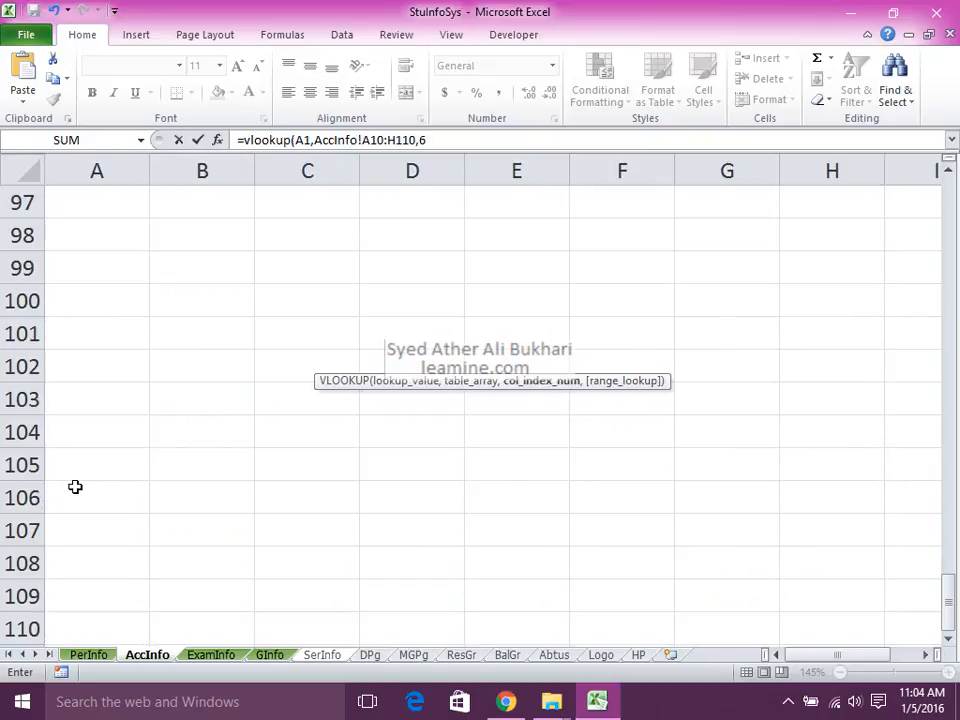
type("6,")
key("Down")
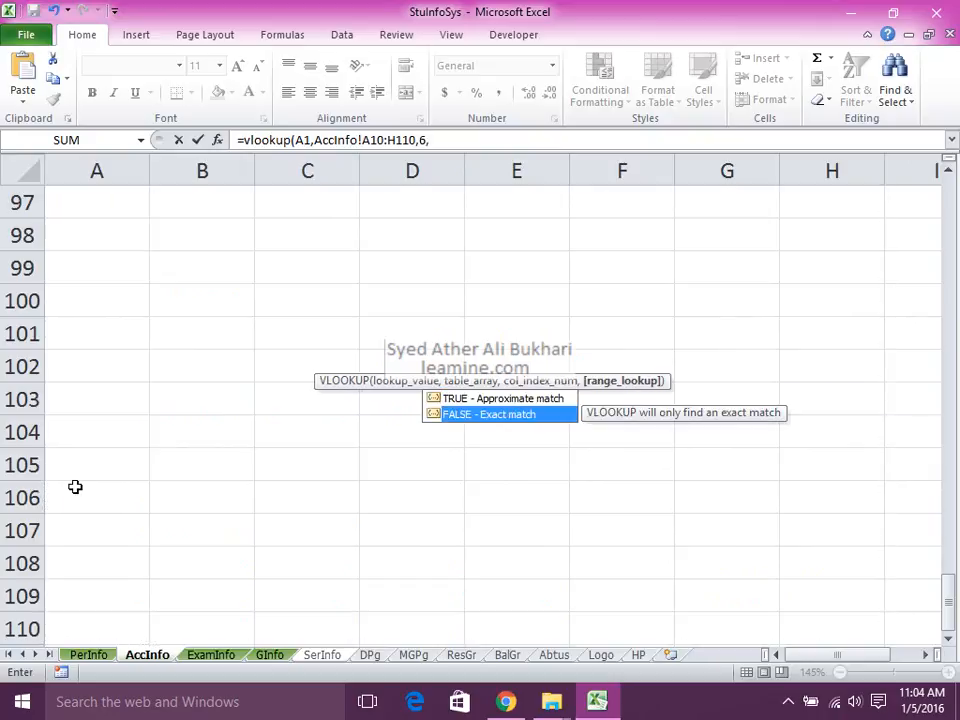
key("Tab")
key("Return")
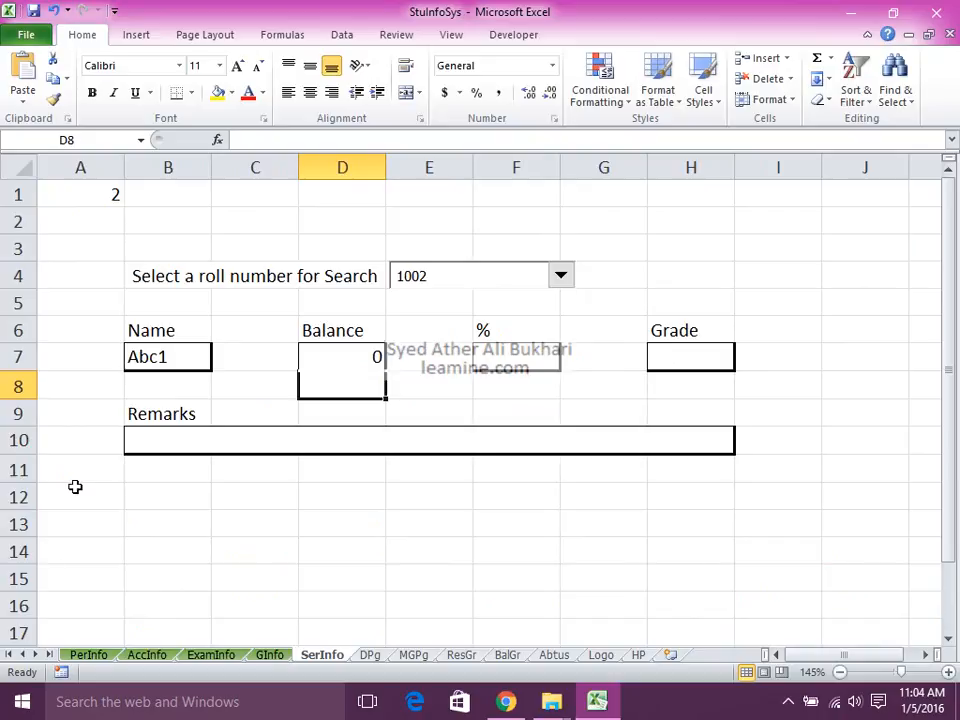
Start a VLOOKUP formula in cell F7 under the % heading, with A1 as the lookup value
key("Right")
key("Right")
key("Up")
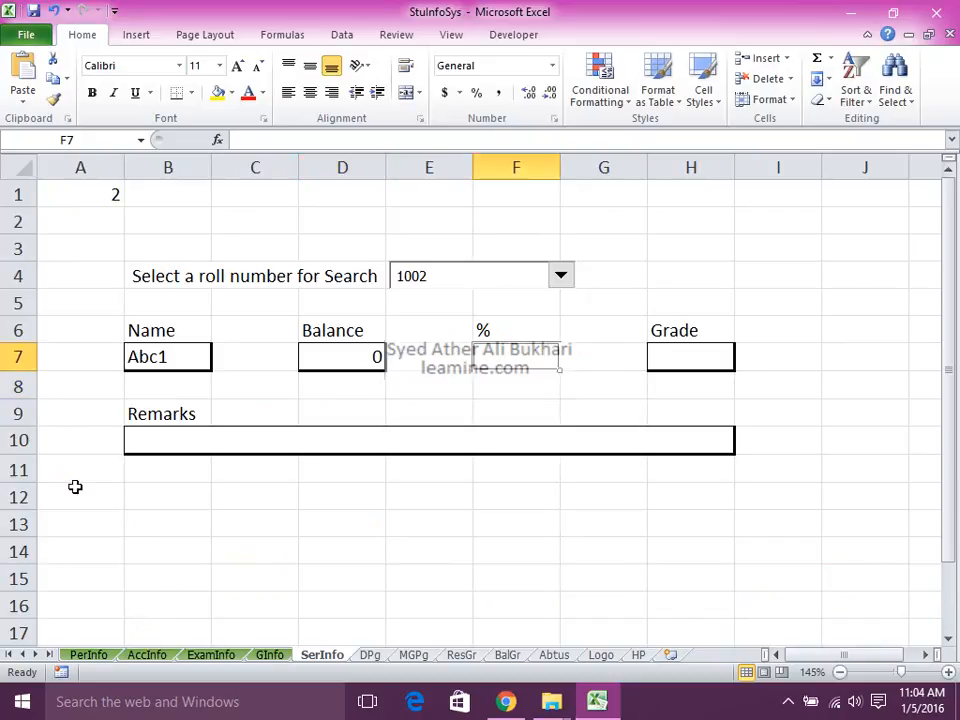
type("=vloo")
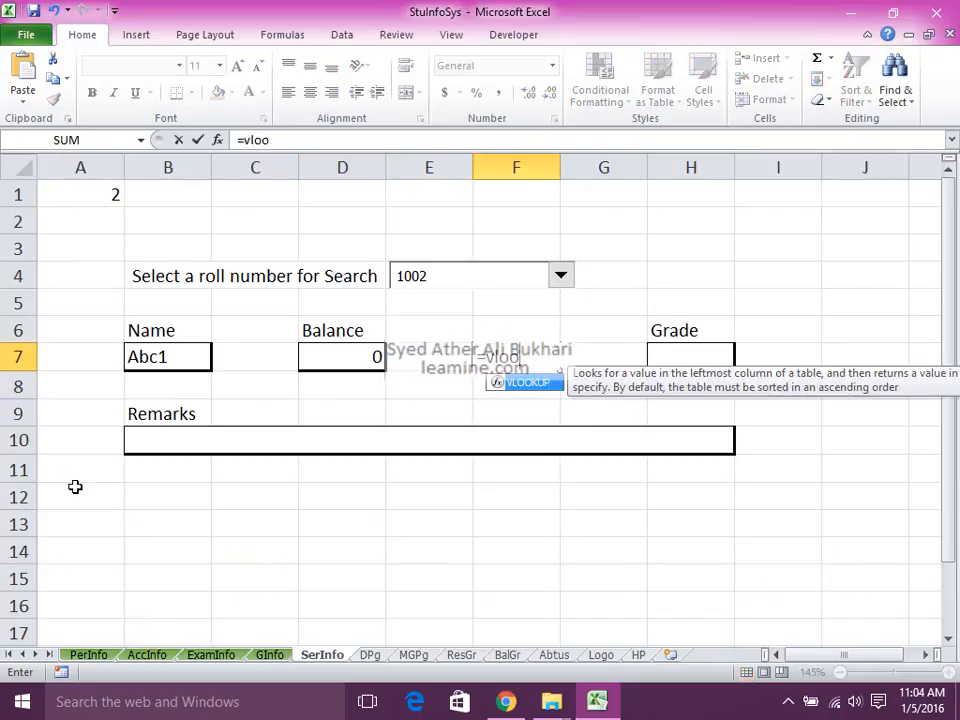
type("kup(")
key("Left")
key("Left")
key("Left")
key("Left")
key("Left")
key("Up")
key("Up")
key("Up")
key("Up")
key("Up")
key("Up")
type(",")
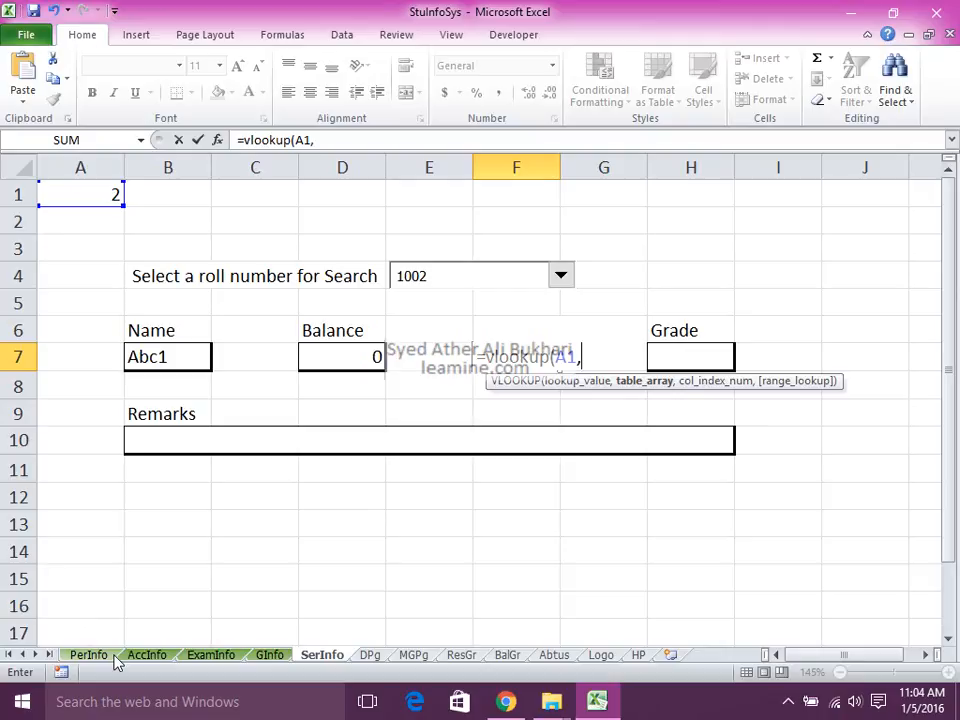
Set the range A10:O115 on the ExamInfo sheet, starting from the Sr_no heading, as the lookup's table array
left_click(209, 656)
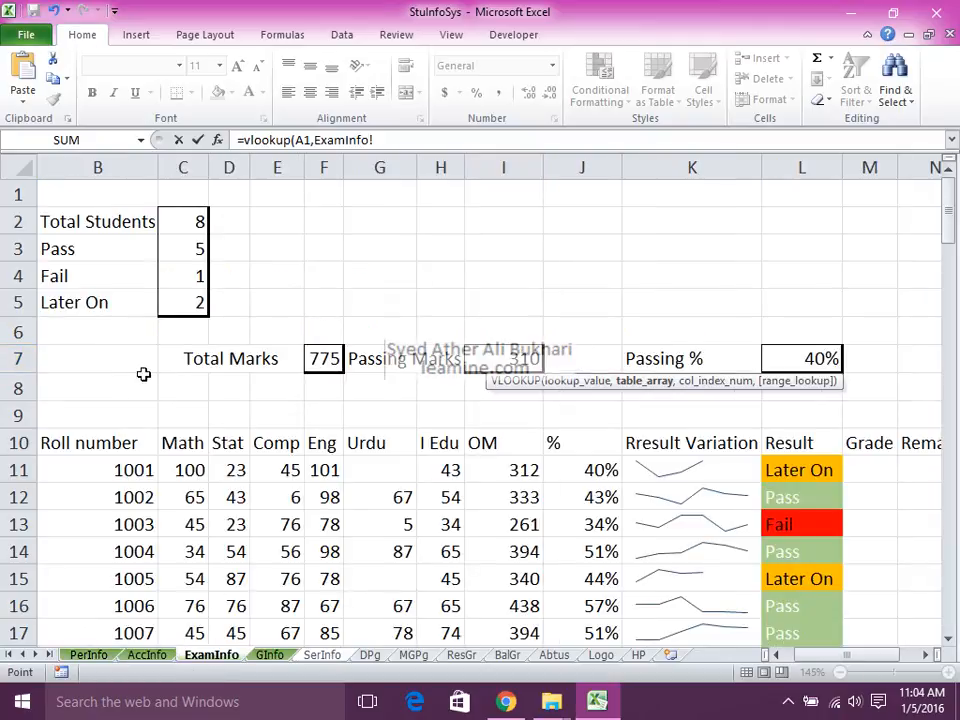
left_click(108, 443)
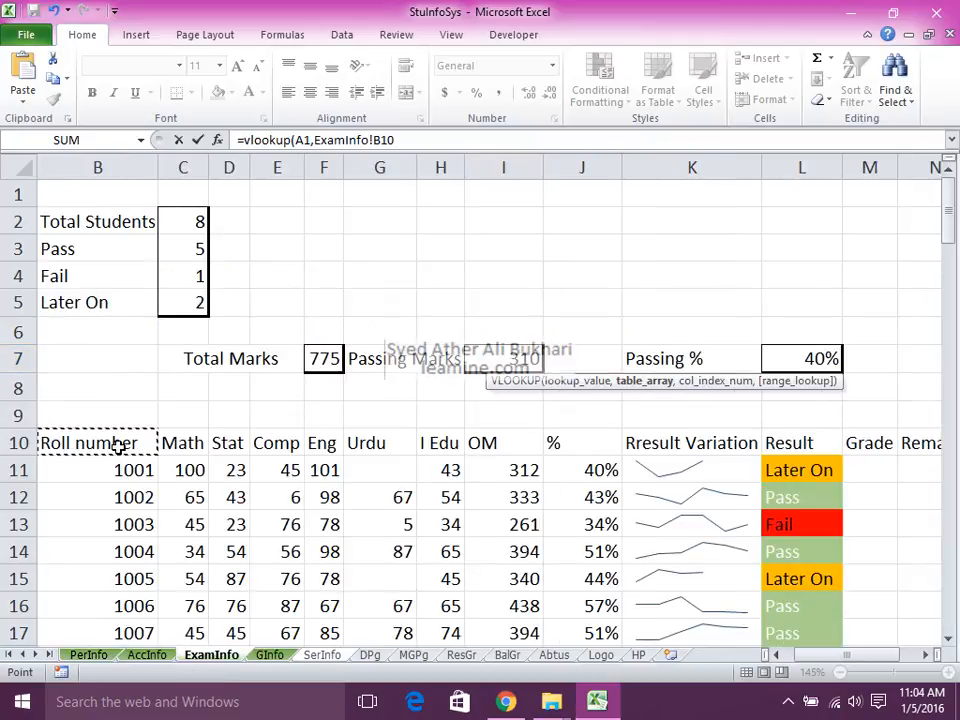
key("Left")
key("Right")
key("Left")
key("ctrl+shift+End")
type(",")
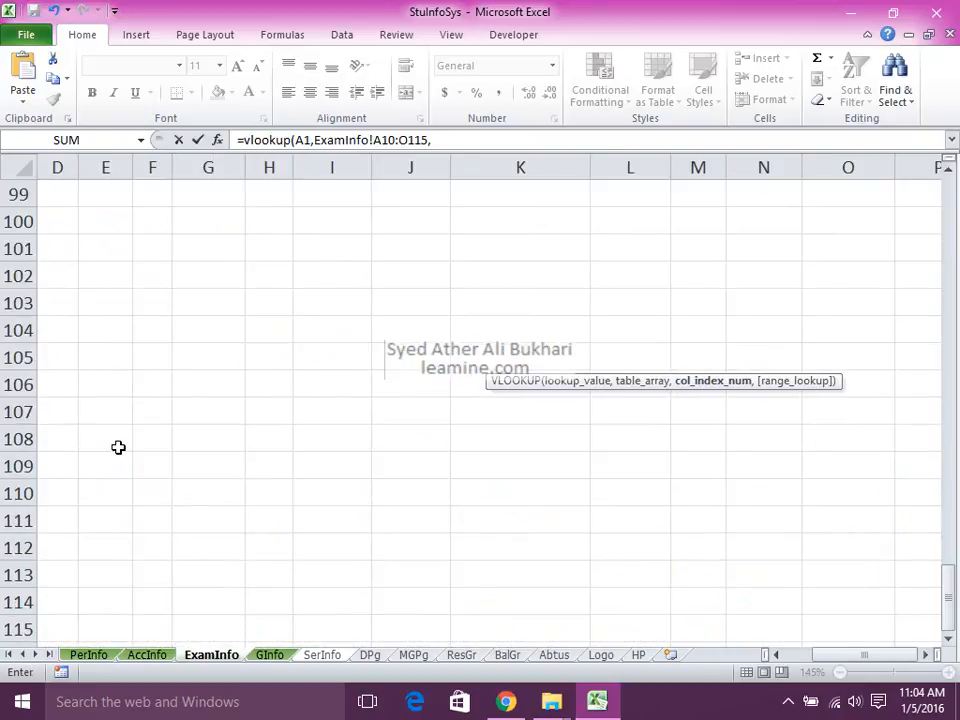
Complete the F7 percentage lookup with column index 10 and FALSE for an exact match
left_click_drag(949, 590, 945, 193)
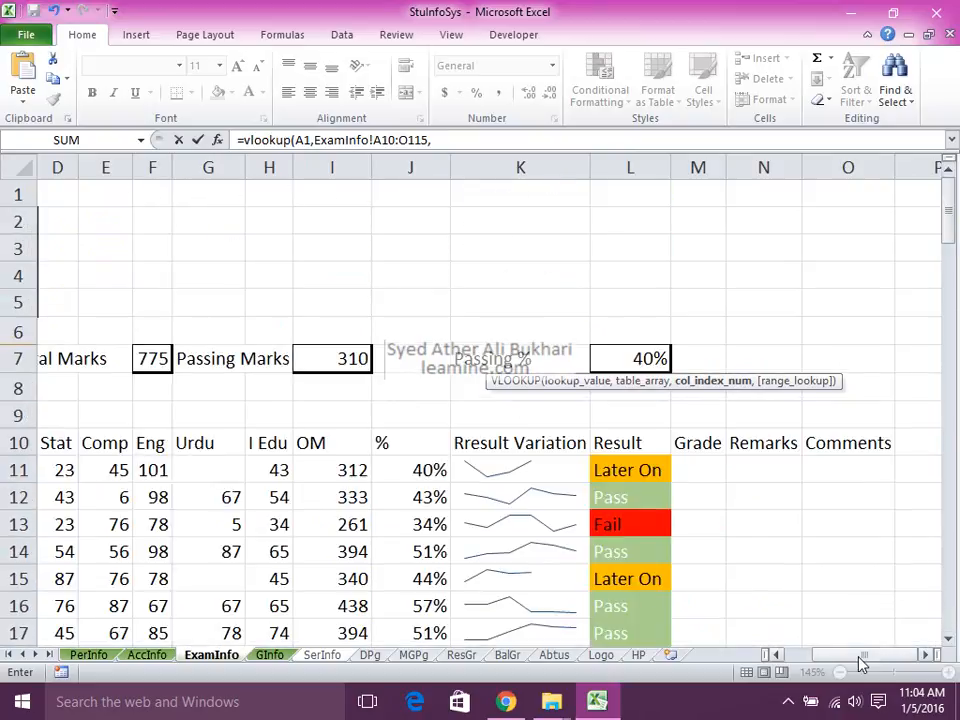
left_click_drag(853, 664, 741, 664)
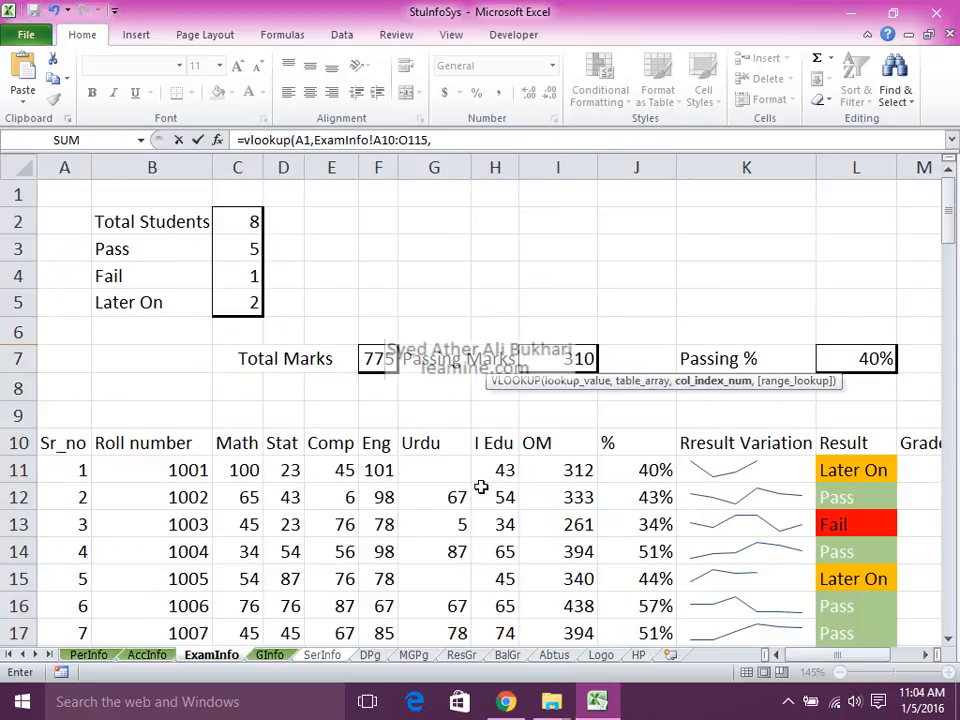
left_click(498, 142)
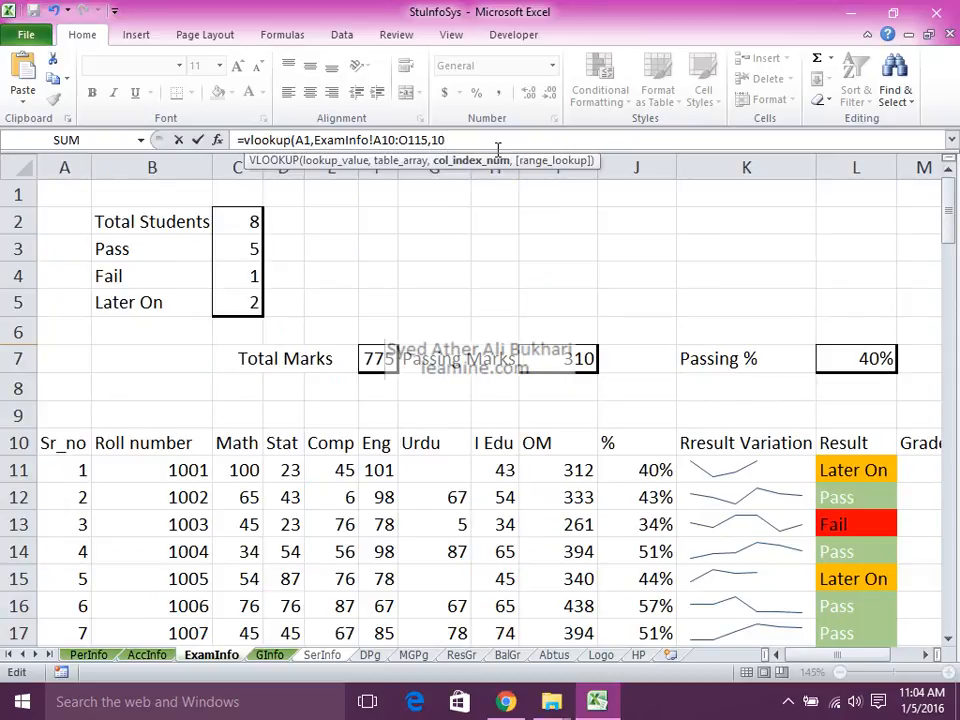
type(",f")
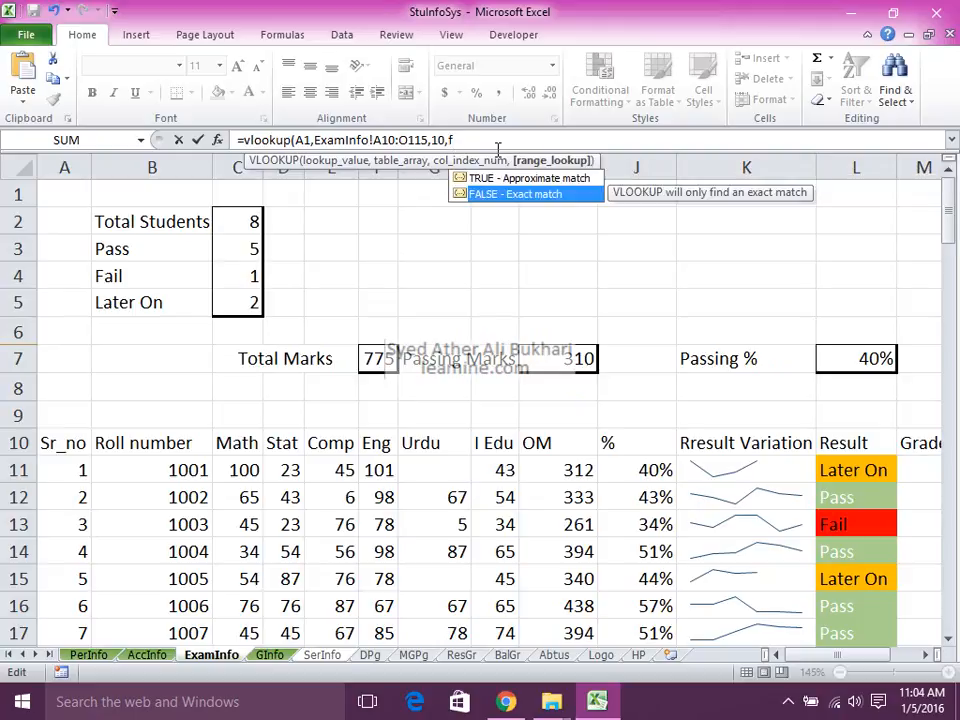
key("Return")
key("Up")
key("F2")
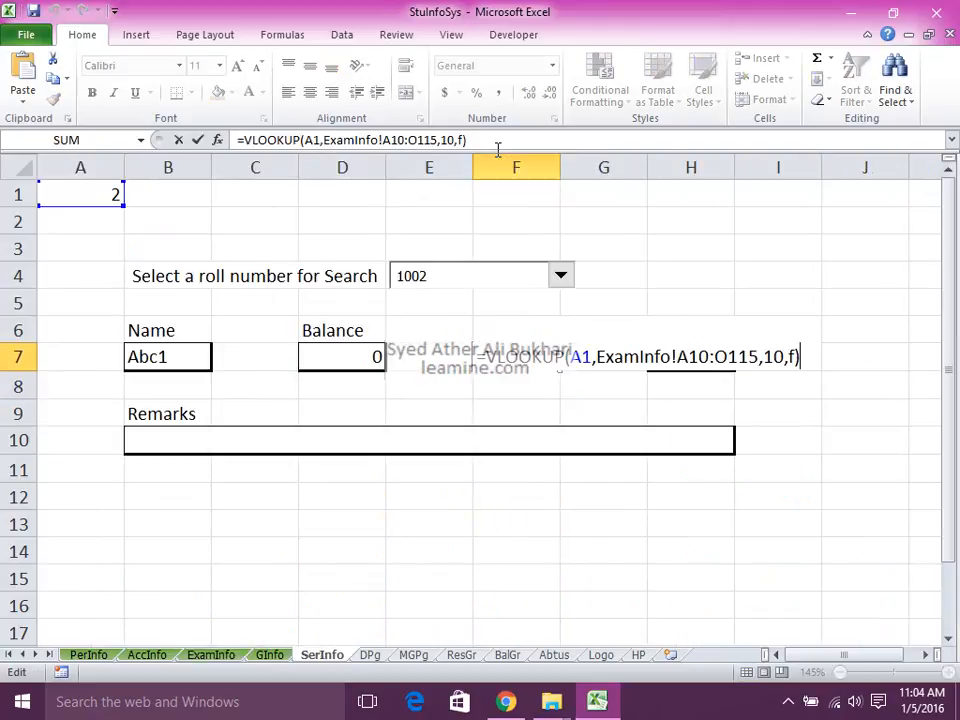
type("alse")
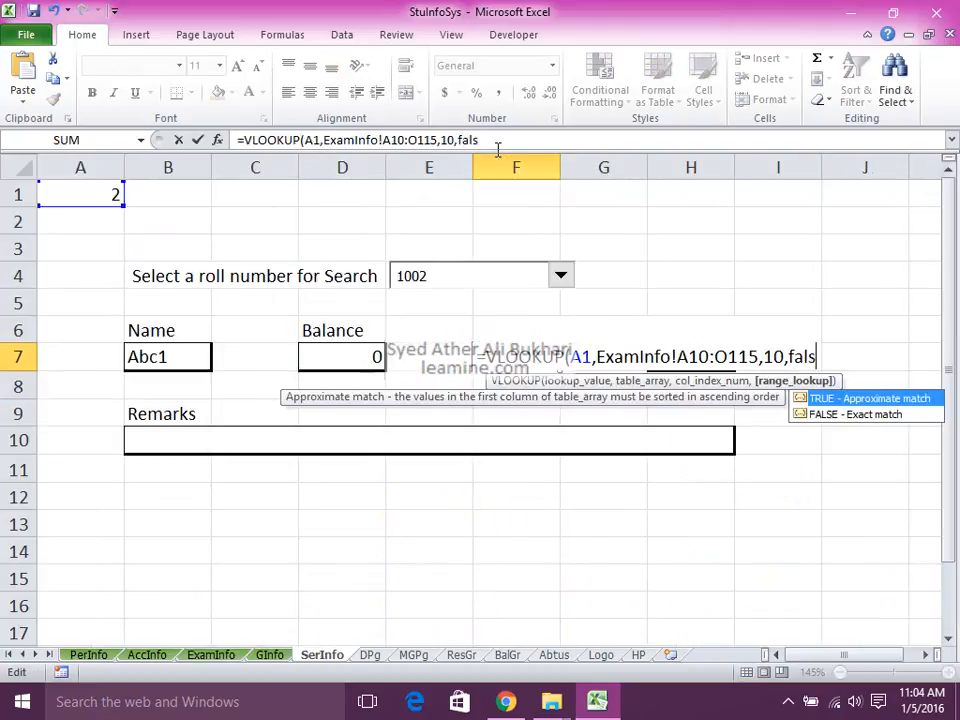
key("Return")
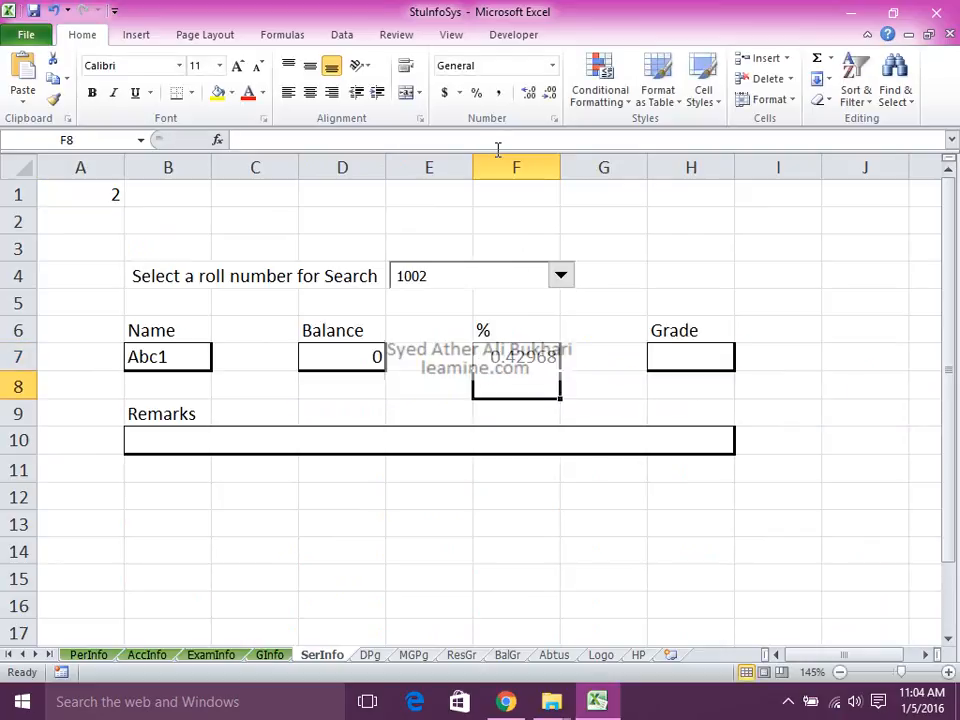
key("Up")
key("Right")
key("Right")
key("Down")
key("Down")
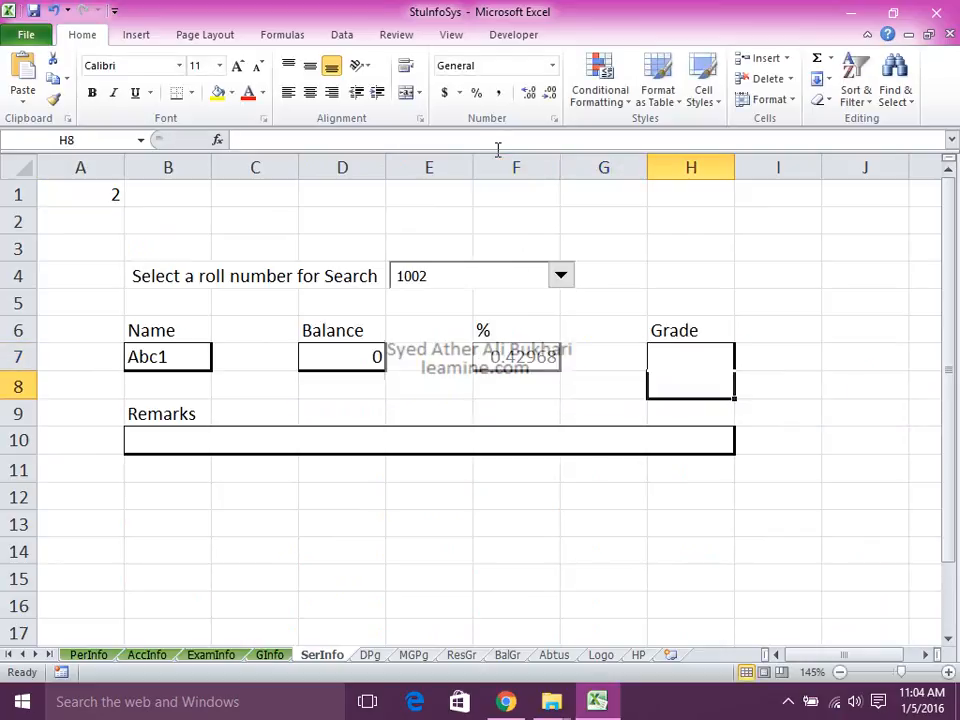
Save the workbook and switch to the DPg sheet
key("ctrl+s")
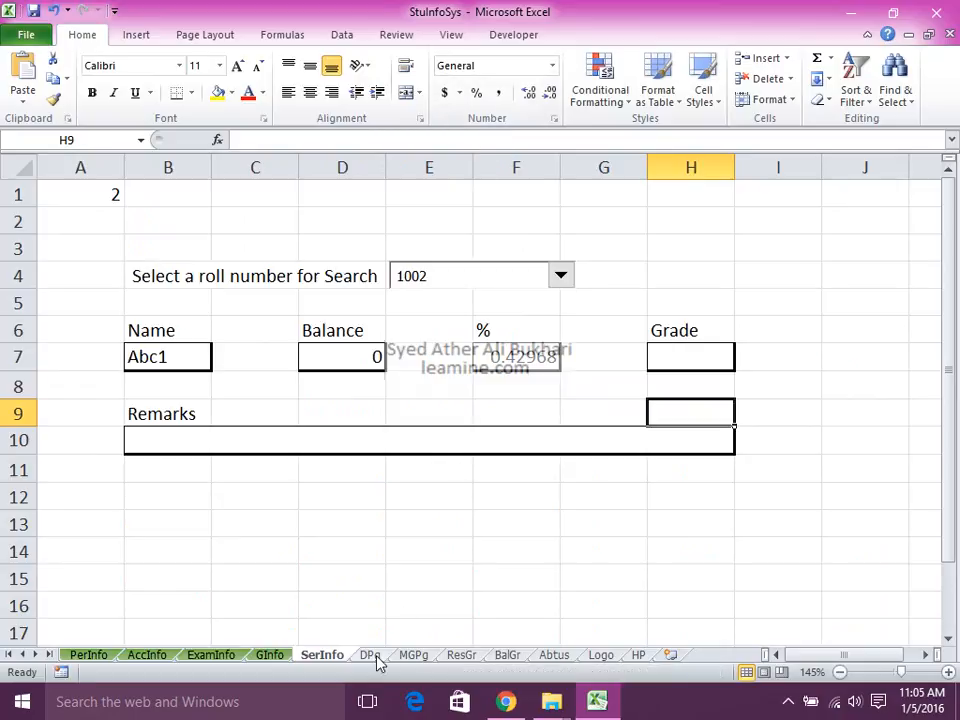
left_click(268, 655)
left_click(208, 656)
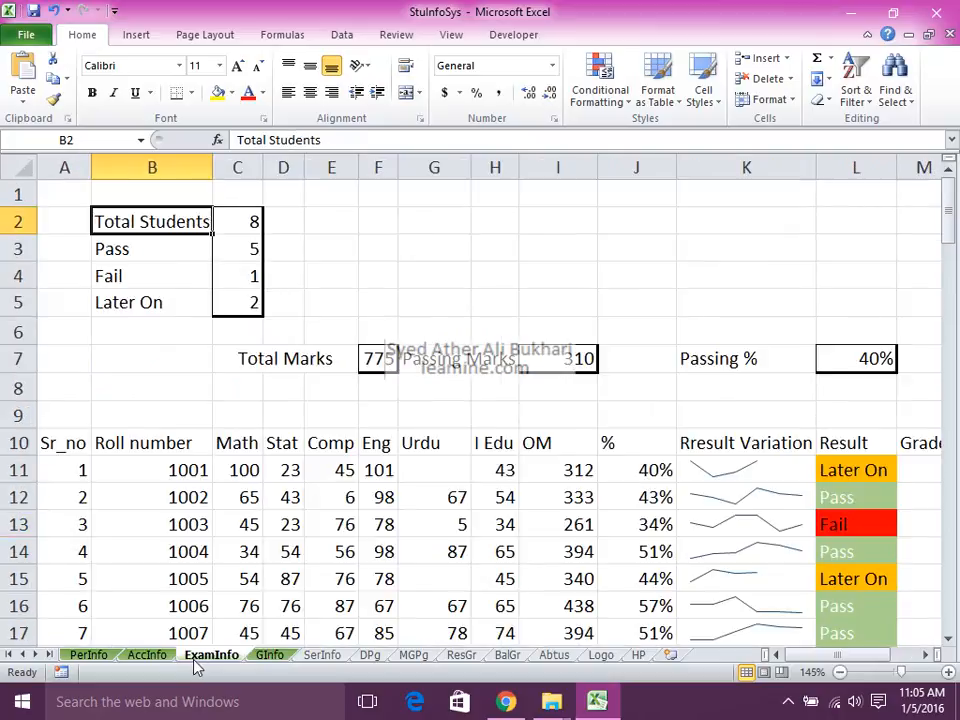
left_click(335, 656)
left_click(370, 656)
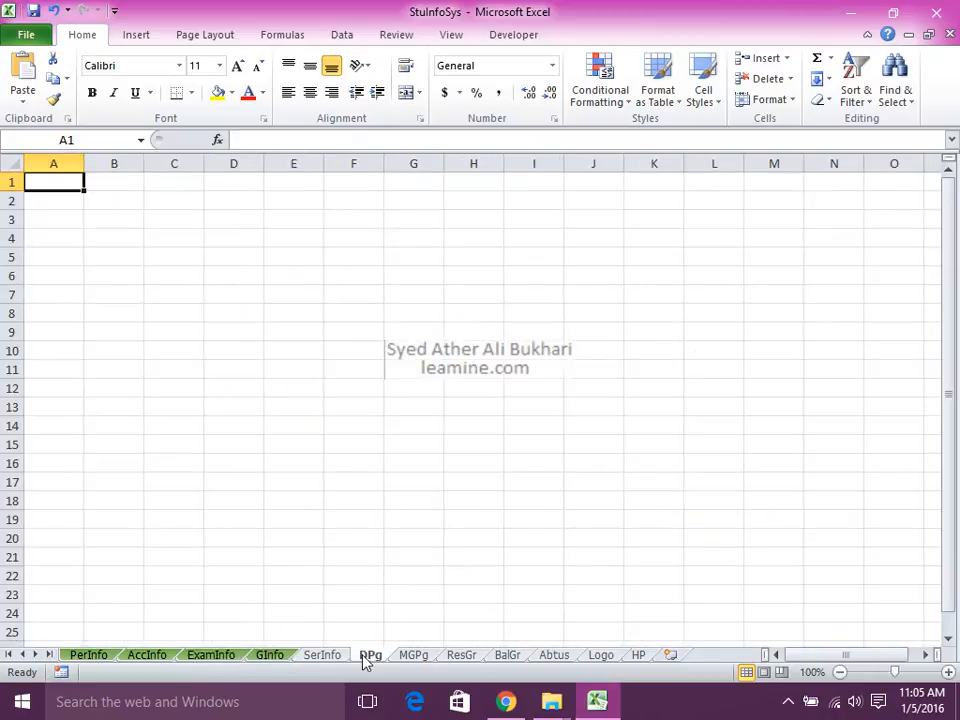
Enter the headings Roll Number, Name and Father Name in cells B2 to D2 of the DPg sheet
left_click(133, 204)
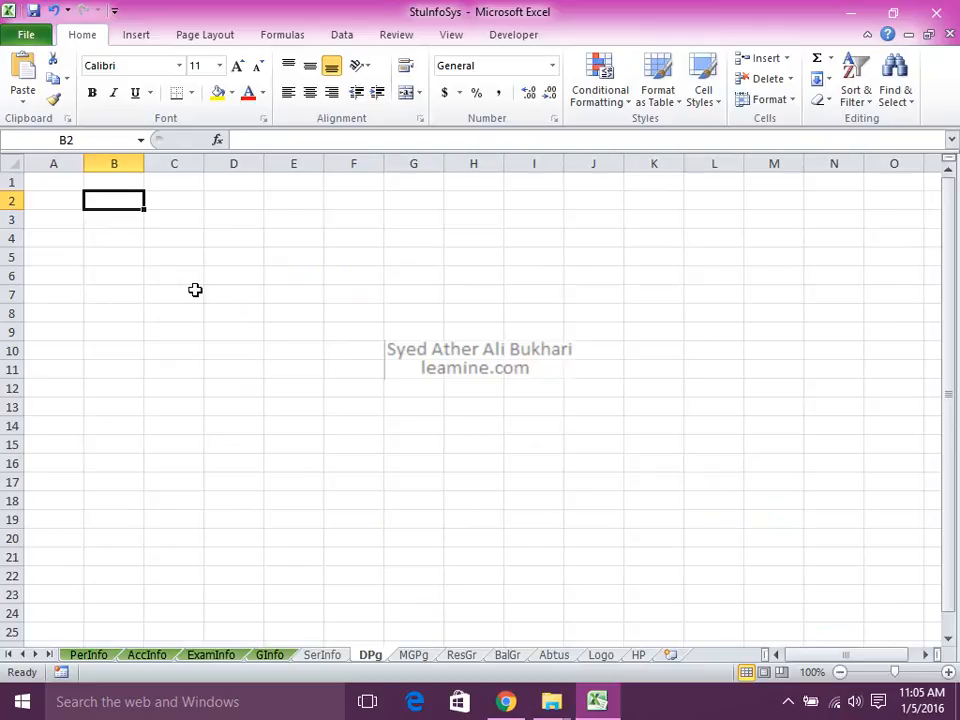
type("Roll Number")
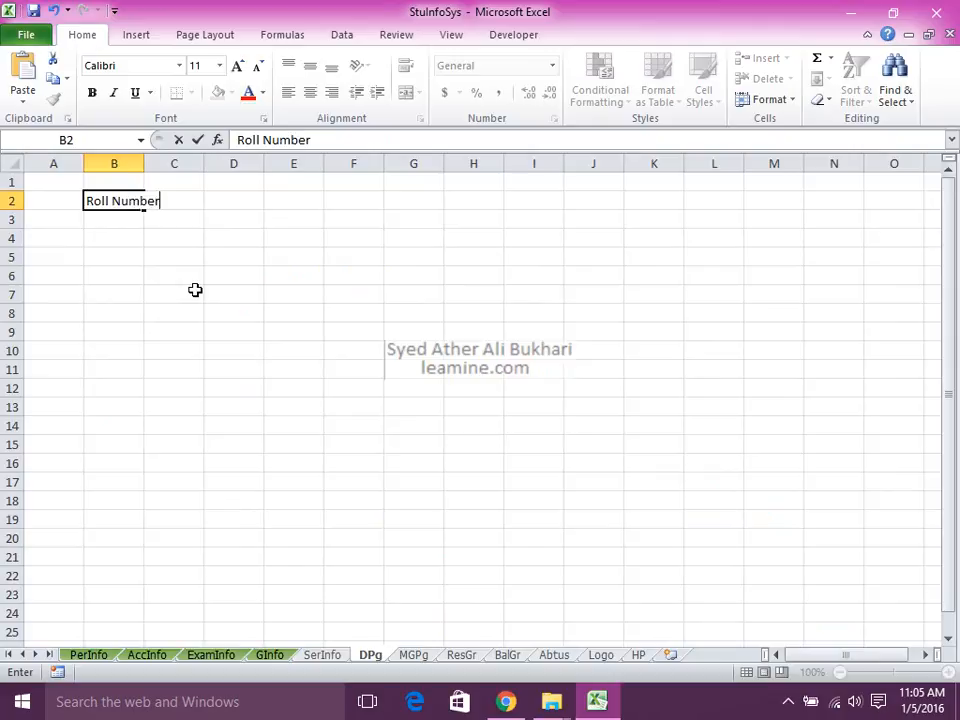
key("Tab")
type("Name")
key("Tab")
type("Father Name")
key("Up")
key("Right")
key("Right")
key("Down")
key("Left")
Add the headings Address and Phone Number in cells E2 and F2
type("A")
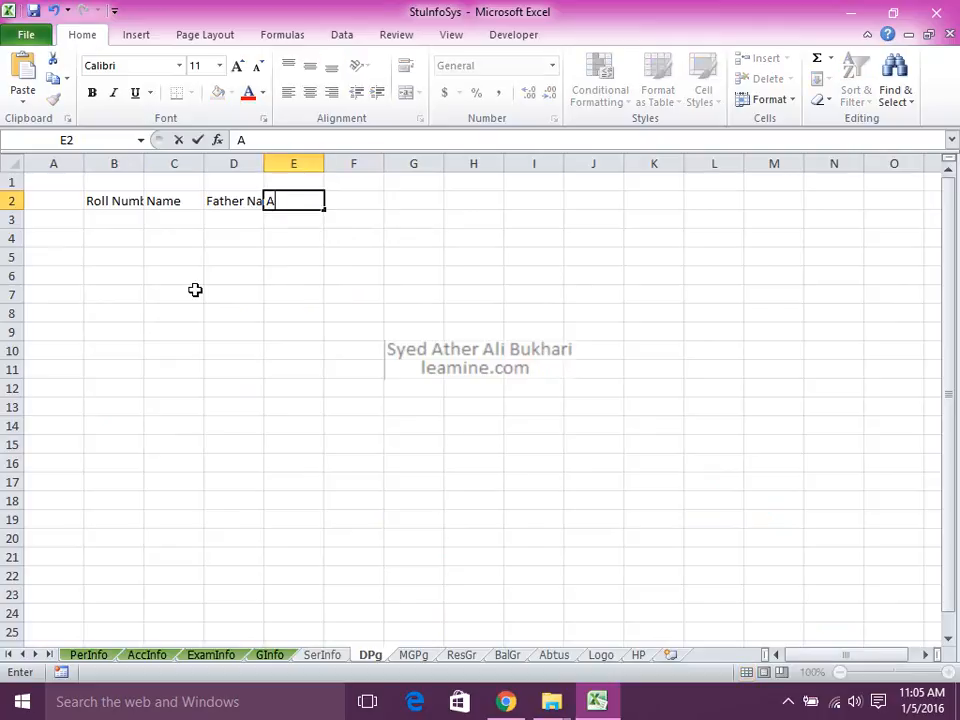
type("ddress")
key("Tab")
type("Phione")
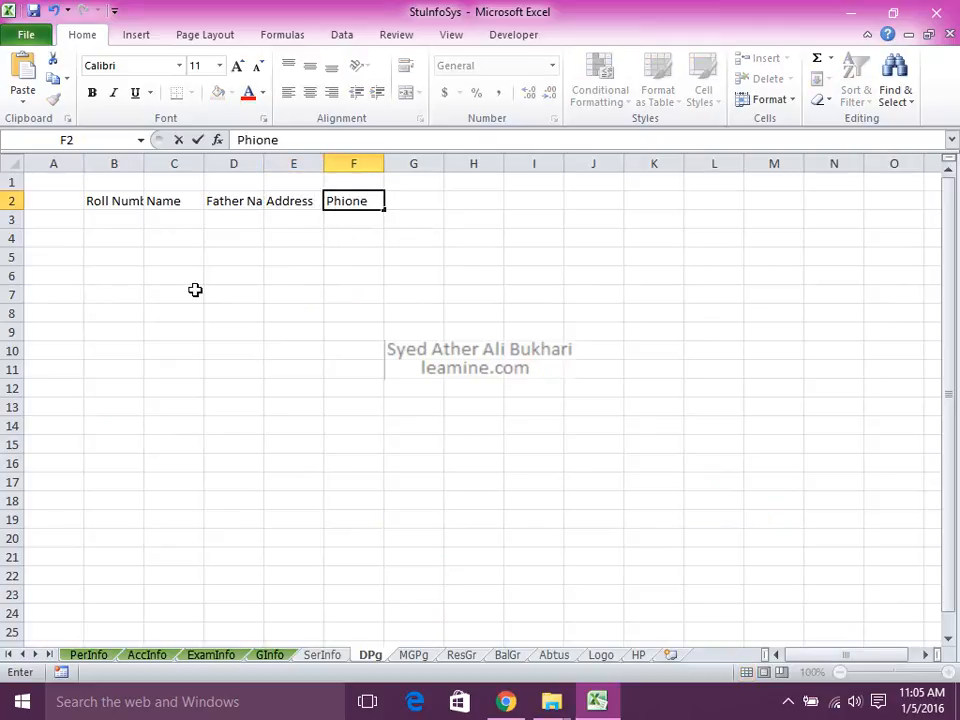
key("BackSpace")
key("BackSpace")
key("BackSpace")
type("one Number")
Add the headings DOA and Course in cells G2 and H2
key("Tab")
type("DO")
key("Tab")
type("Co")
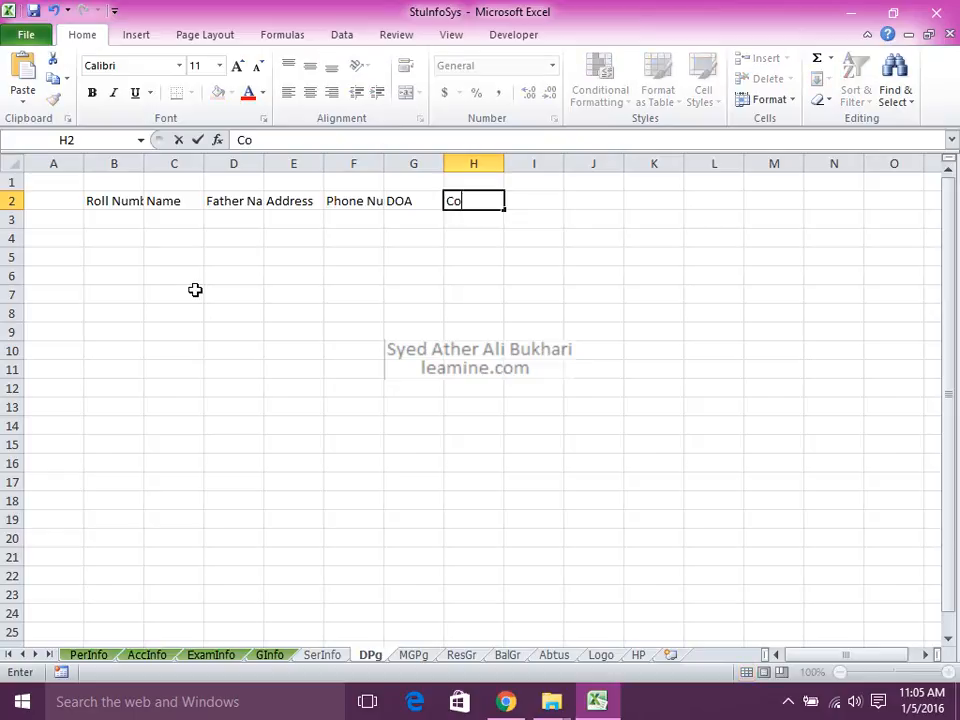
type("urse")
key("Return")
Start the exam heading row with Subject, Total marks and Obain Marks in cells B5 to D5
key("Down")
key("Left")
key("Left")
key("Left")
key("Left")
key("Left")
key("Down")
key("Left")
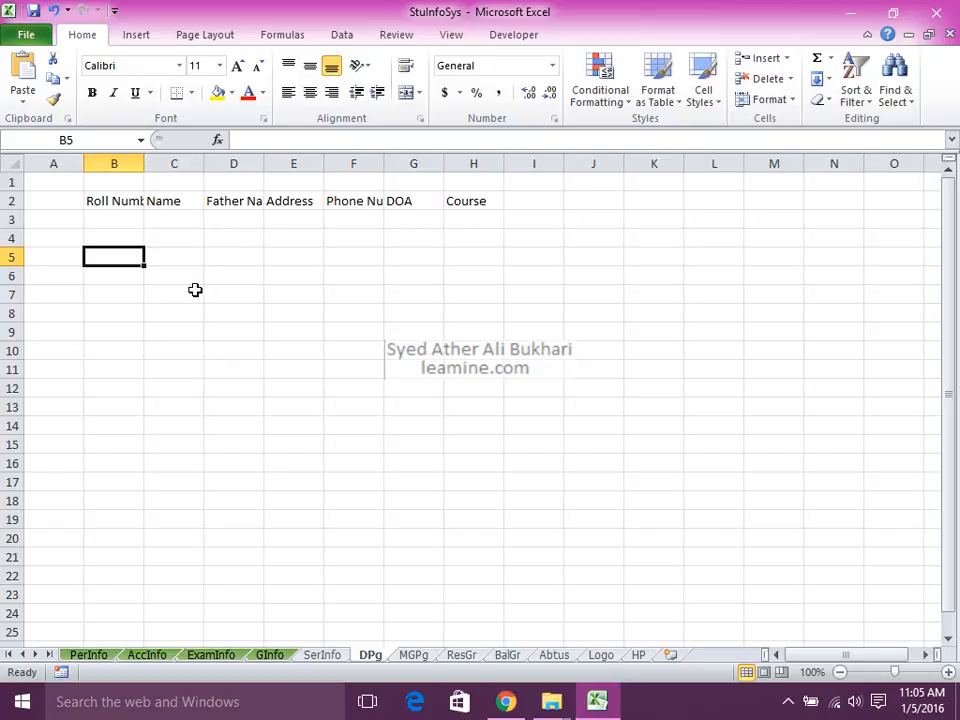
type("S")
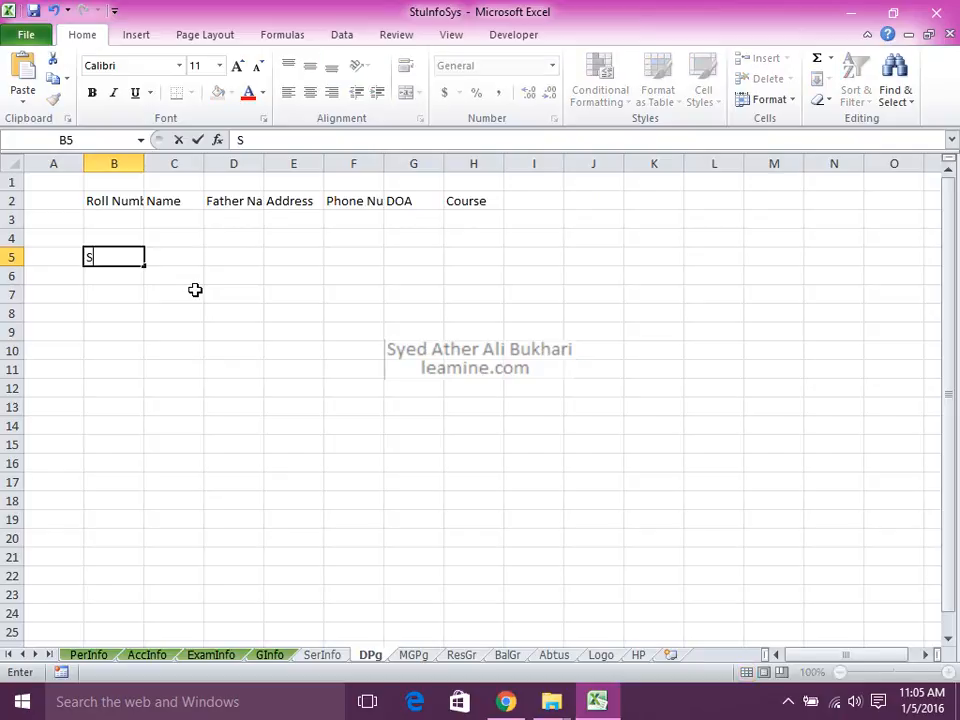
type("ubject")
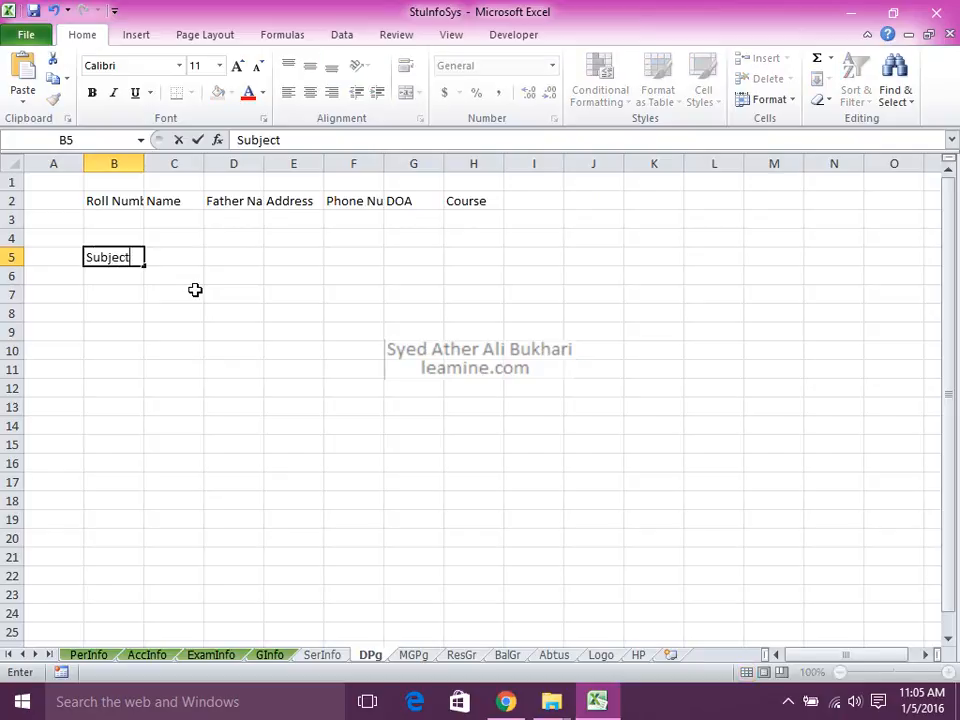
key("Tab")
type("Total marks")
key("Tab")
type("Ob")
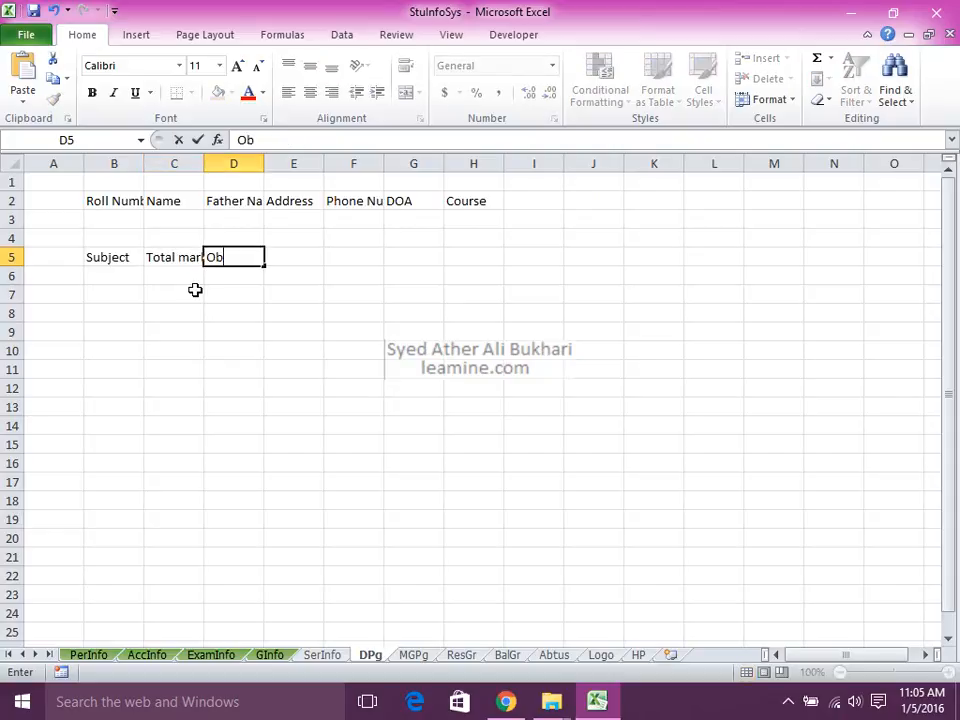
type("ain Marks")
Continue the exam heading row with %, Result, Grade and Remakrs in cells E5 to H5
key("Tab")
type("%")
key("Tab")
type("Result")
key("Tab")
type("Grade")
key("Tab")
type("Rema")
key("Return")
key("Left")
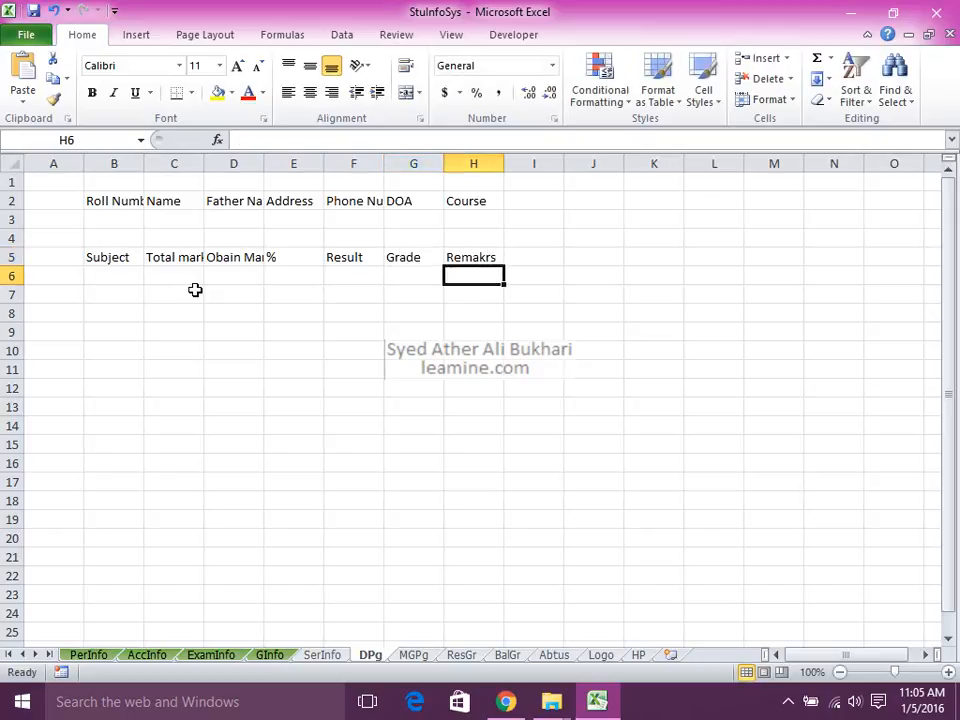
Add the heading Comments in cell I5, correcting its last letter
key("Up")
key("Right")
key("Right")
type("Co")
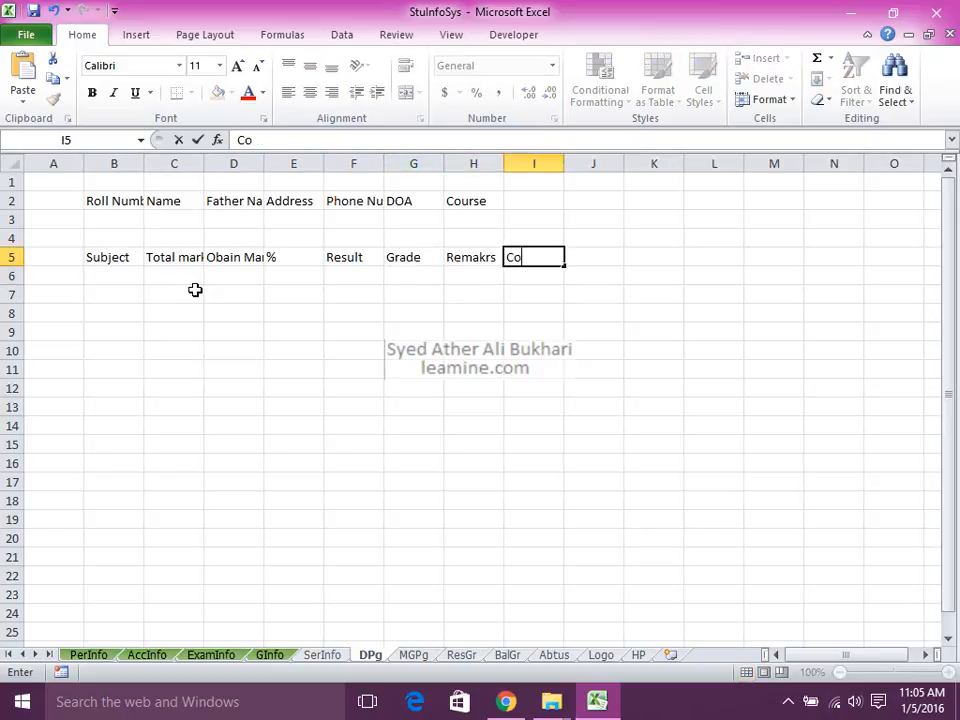
type("mmenta")
key("Return")
key("Up")
key("F2")
key("BackSpace")
type("s")
key("Return")
Enter the fee headings Total Fee and Fee Paid in cells B17 and C17
key("Down")
key("Left")
key("Down")
key("Down")
key("Down")
key("Left")
key("Left")
key("Left")
key("Left")
key("Left")
key("Down")
key("Down")
key("Down")
key("Left")
key("Down")
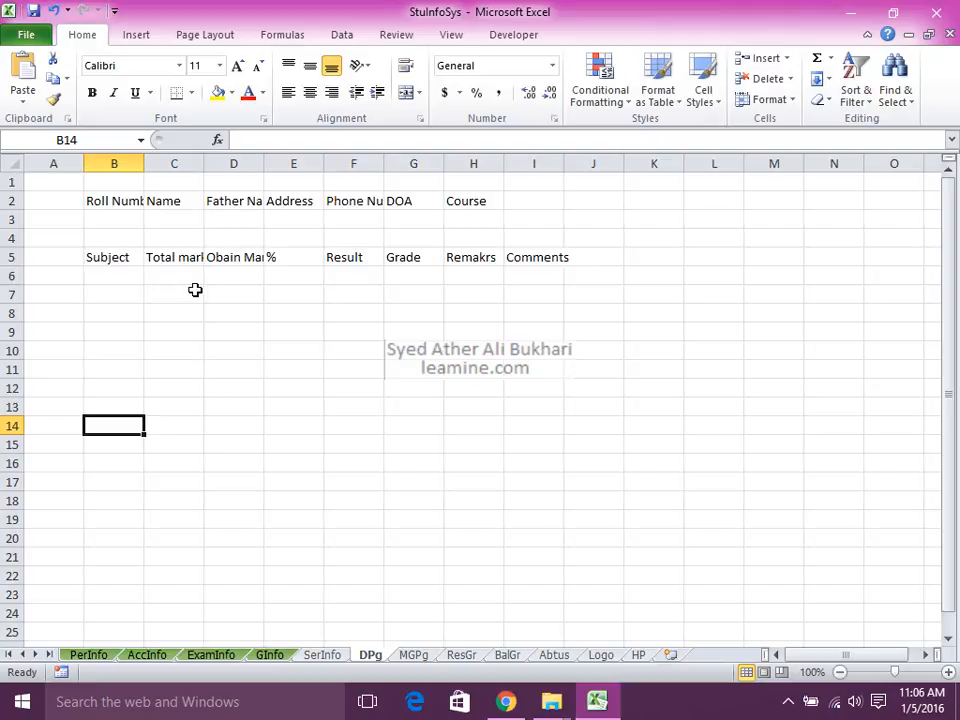
key("Down")
key("Down")
key("Down")
type("Total Fee")
key("Tab")
key("ctrl+f")
type("ee")
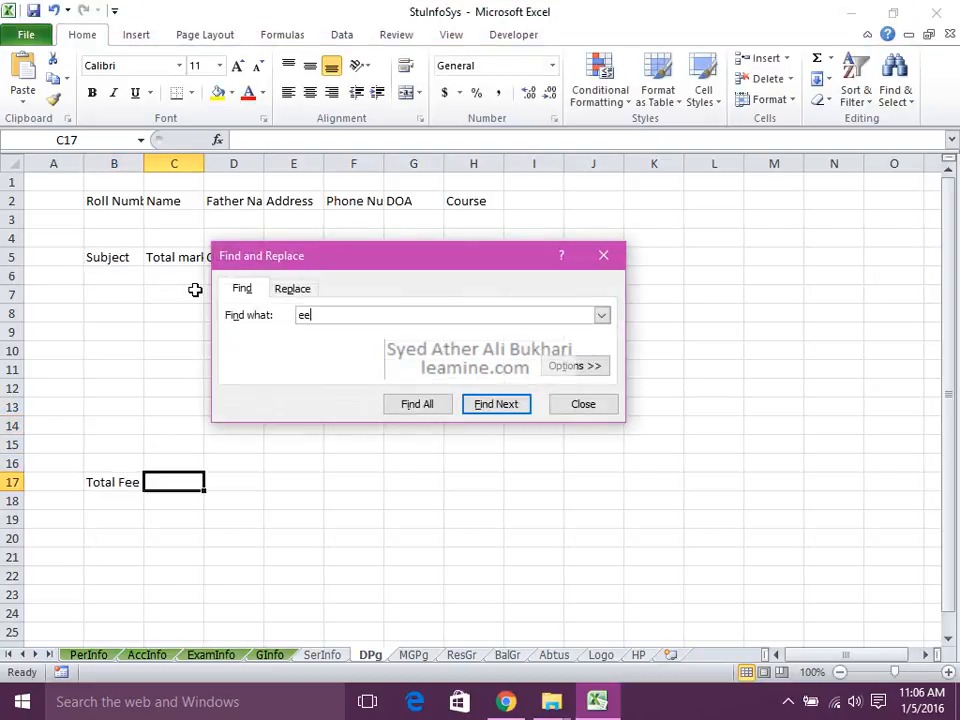
key("Escape")
type("Fee Paid")
Add the headings Disc, Balance and Remarks in cells D17 to F17
key("Tab")
type("Disc")
key("Tab")
type("Ba")
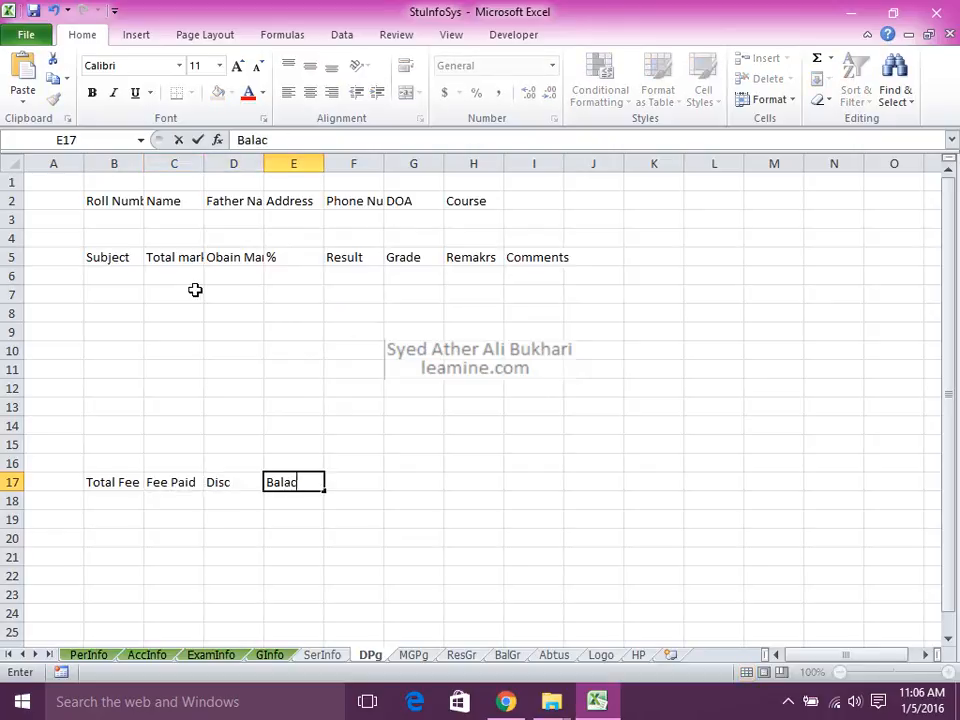
type("lance")
key("Tab")
type("Rem")
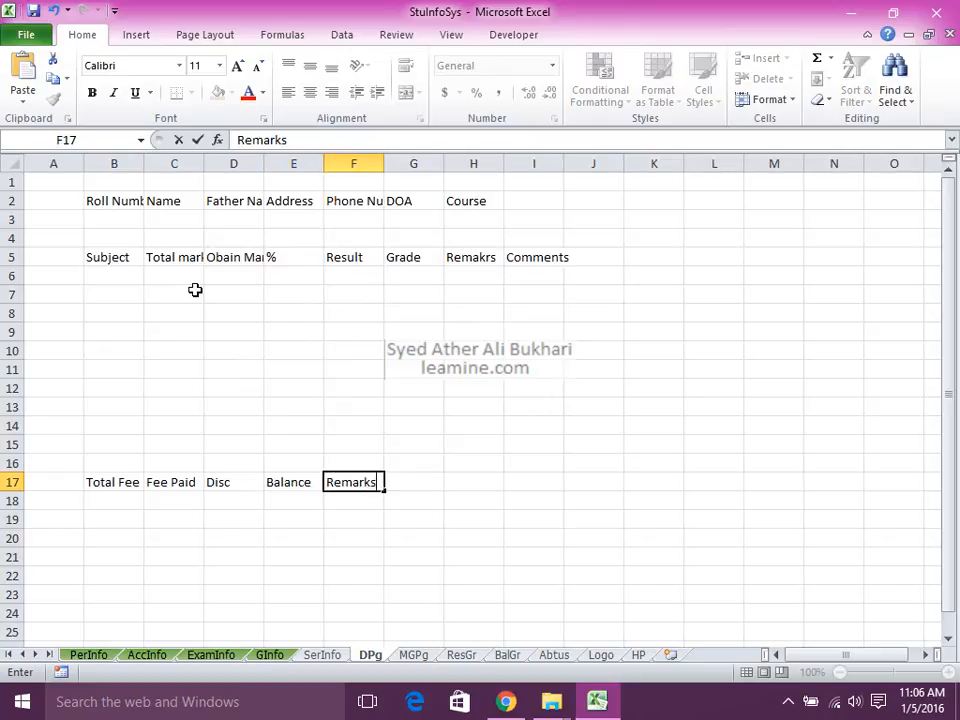
type("arks")
key("Return")
Start a VLOOKUP formula in DPg cell B3 under Roll Number, with SerInfo!A1 as the lookup value
key("Left")
key("Up")
key("Up")
key("Up")
key("Up")
key("Up")
key("Up")
key("Up")
key("Up")
key("Up")
key("Up")
key("Up")
key("Up")
key("Up")
key("Up")
key("Up")
key("Up")
key("Left")
key("Left")
key("Down")
key("Left")
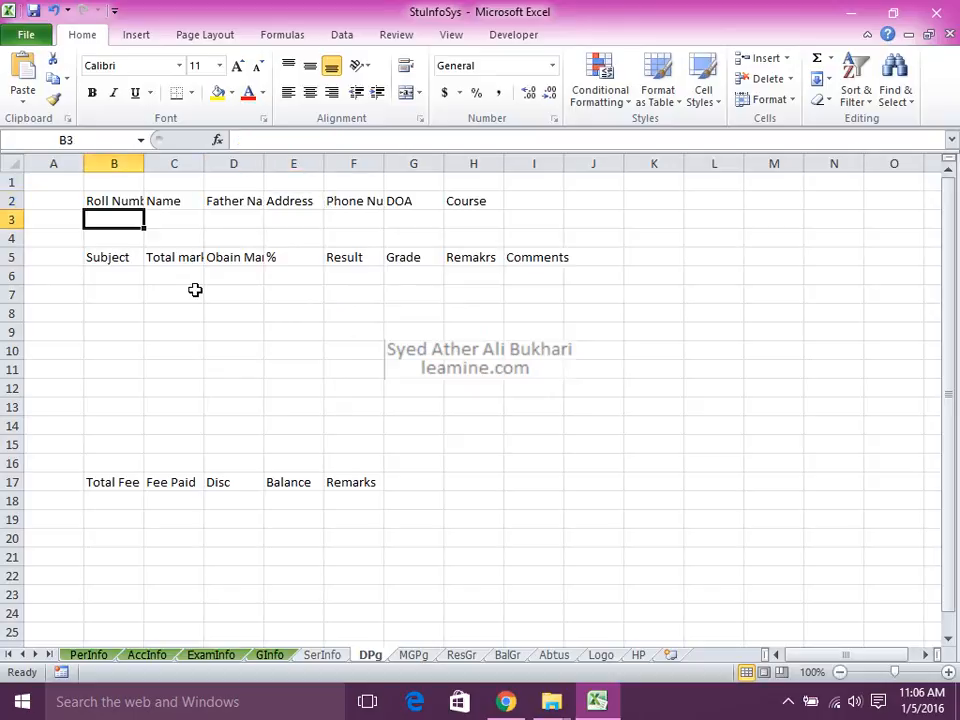
left_click(325, 657)
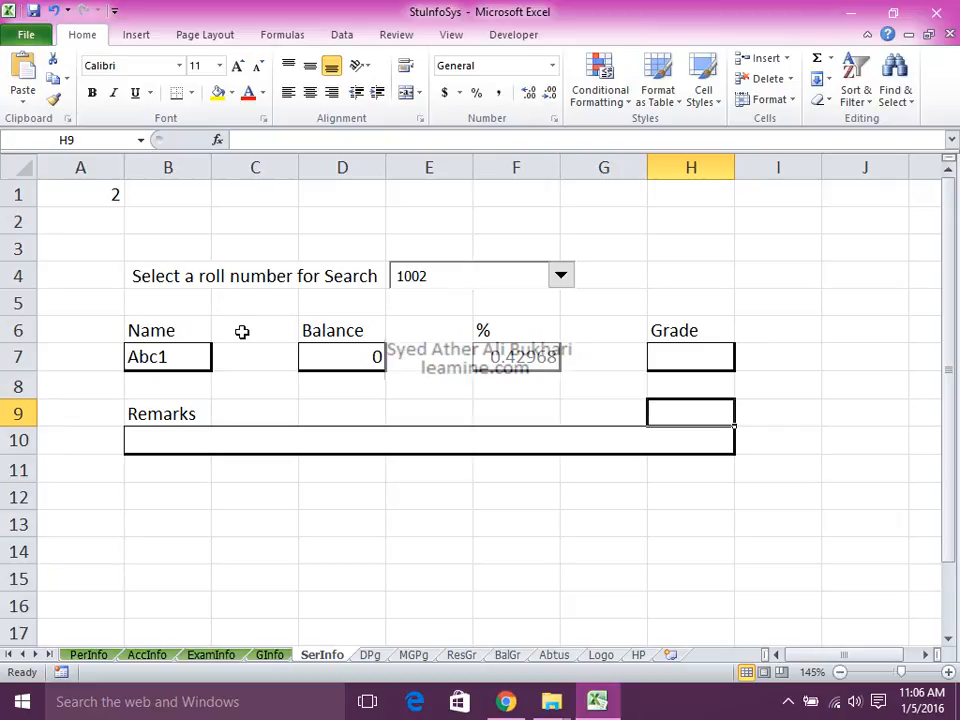
left_click(66, 191)
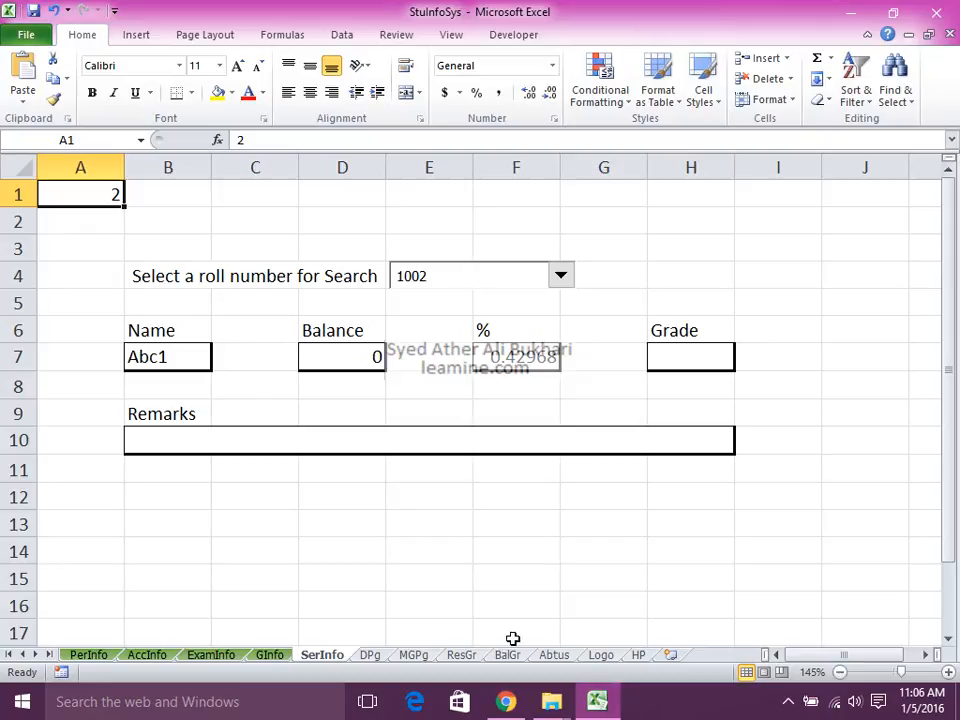
left_click(375, 656)
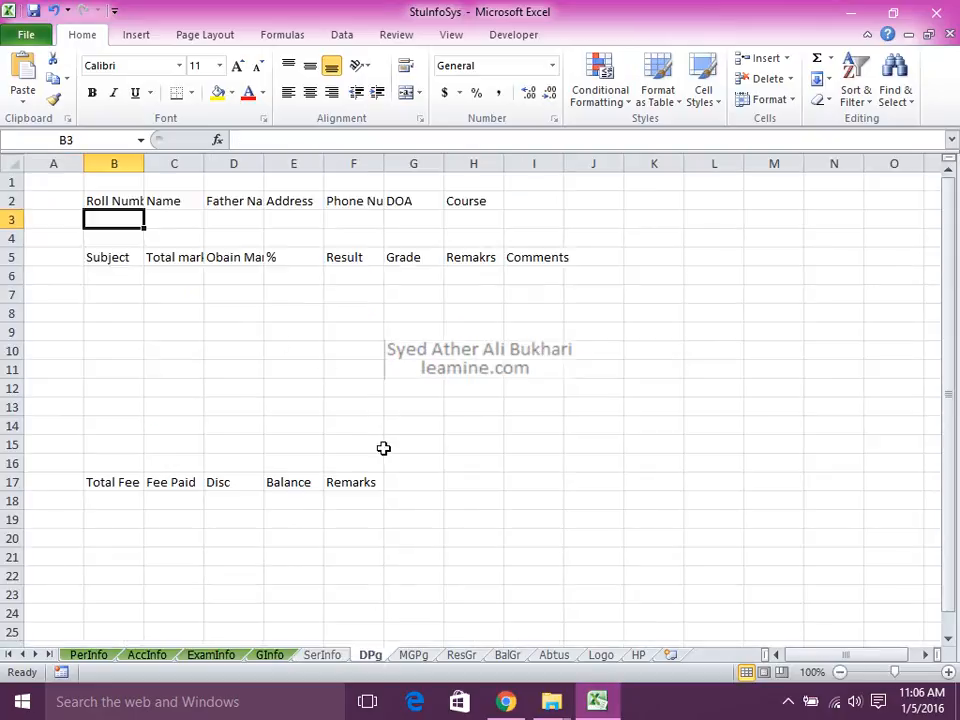
type("=")
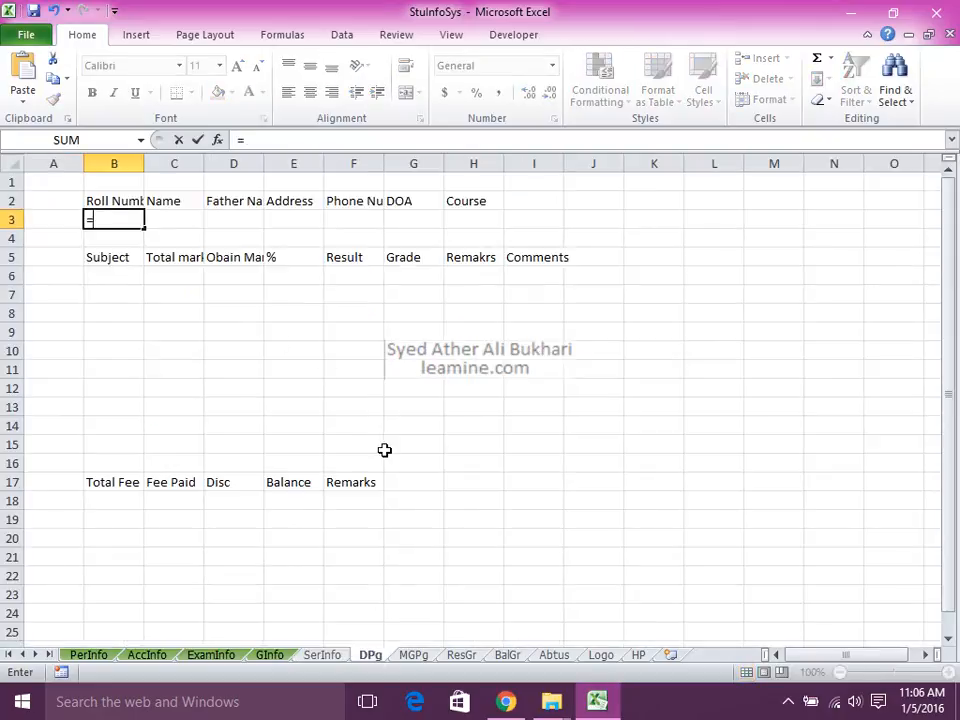
type("vlookup")
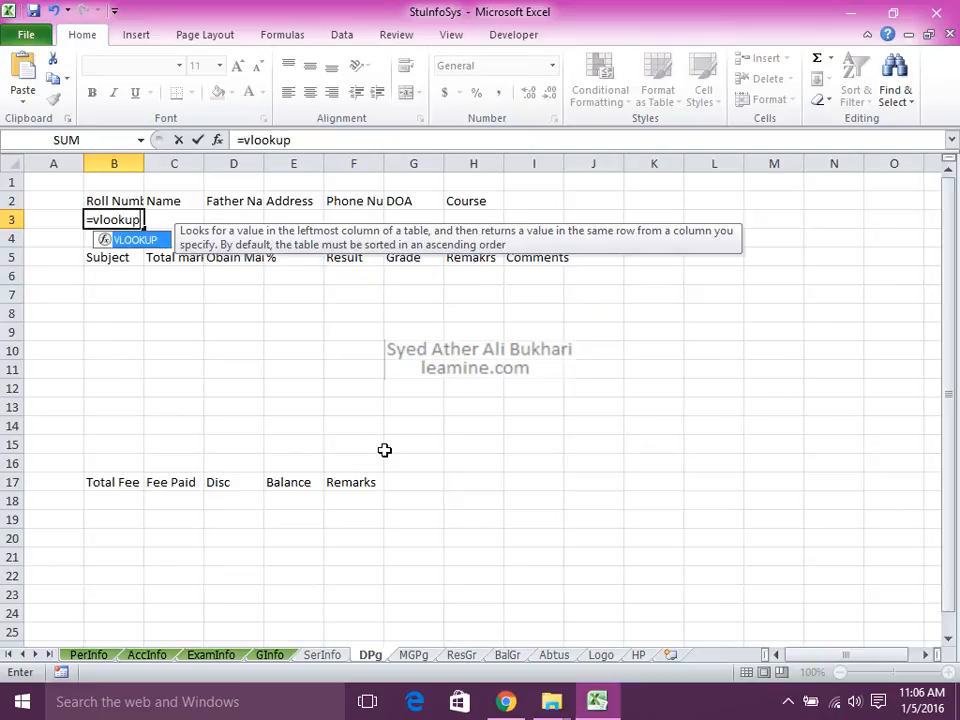
type("(")
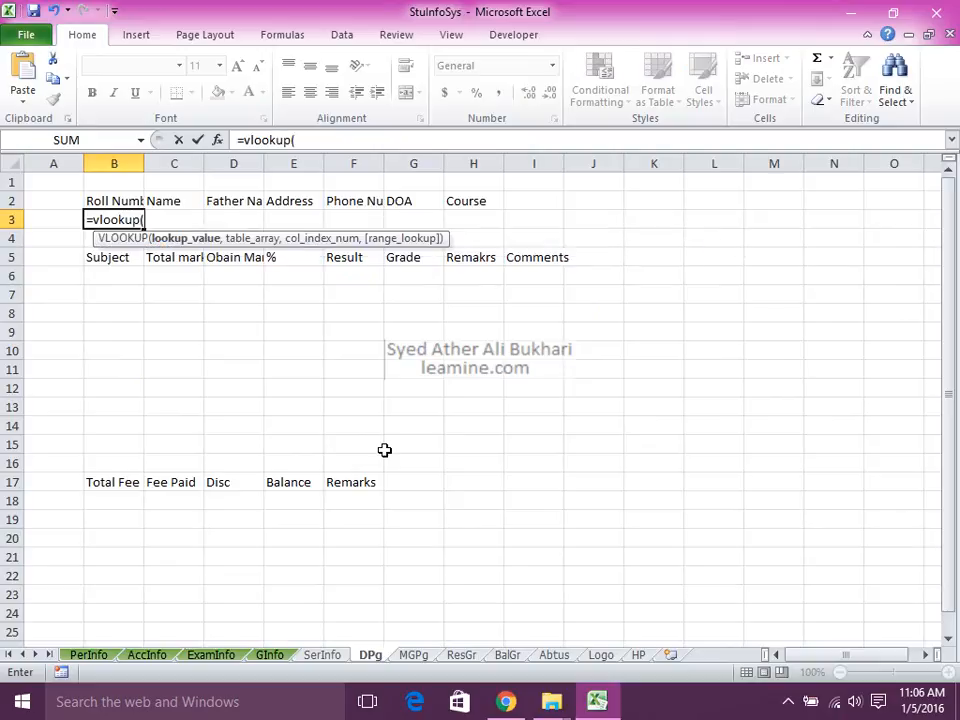
left_click(330, 656)
left_click(81, 193)
type(",")
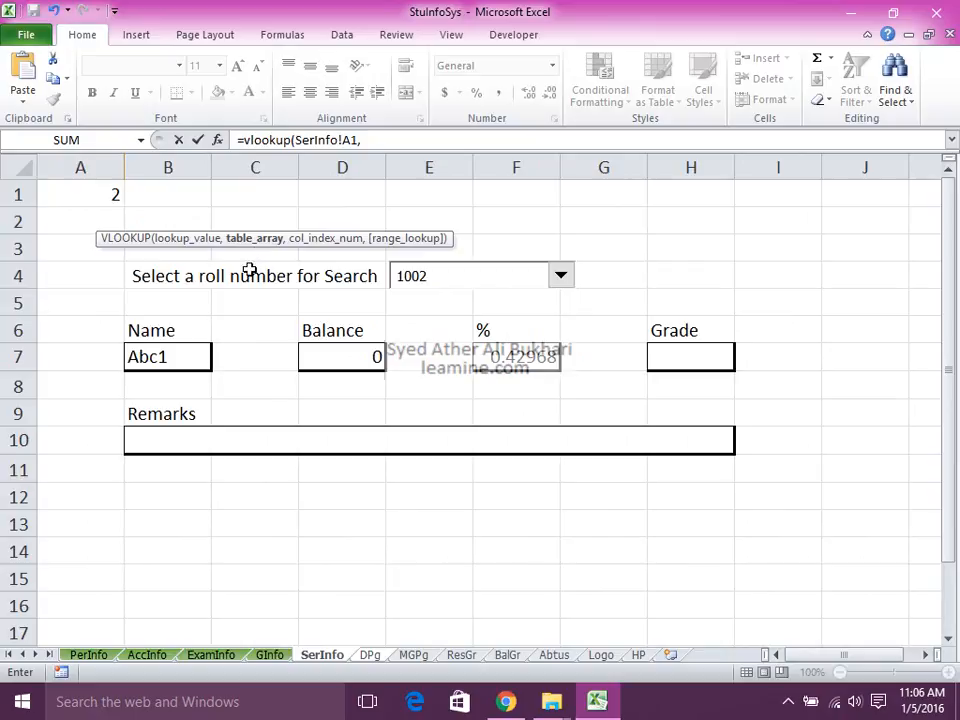
Complete the B3 lookup with table array PerInfo!A1:H101, column index 2 and FALSE for an exact match
left_click(103, 655)
left_click(57, 302)
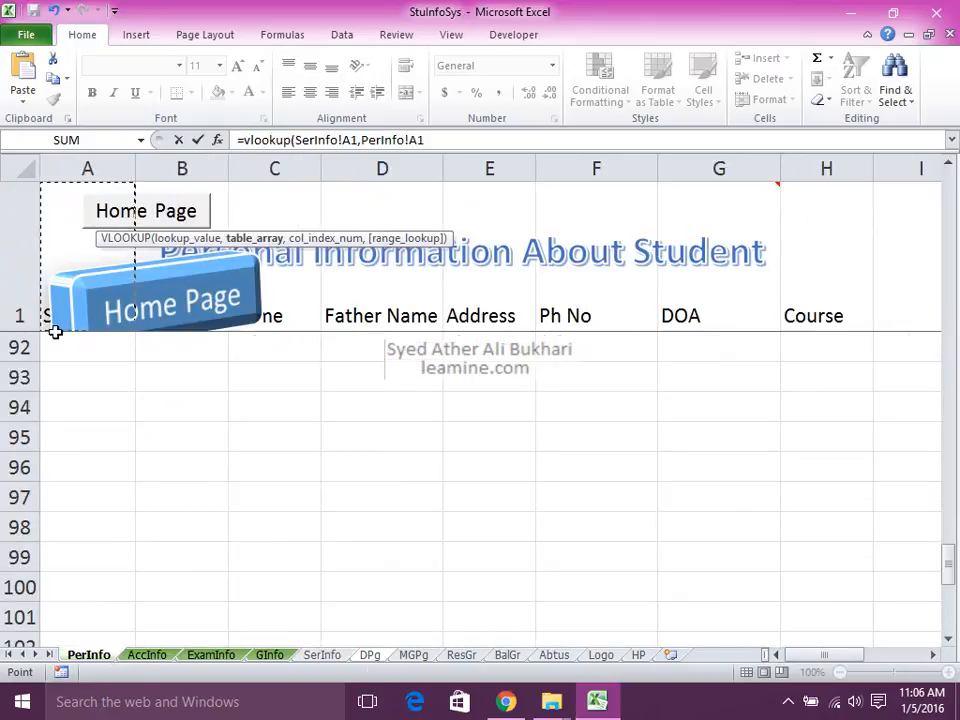
left_click_drag(57, 302, 71, 381)
left_click_drag(100, 428, 100, 428)
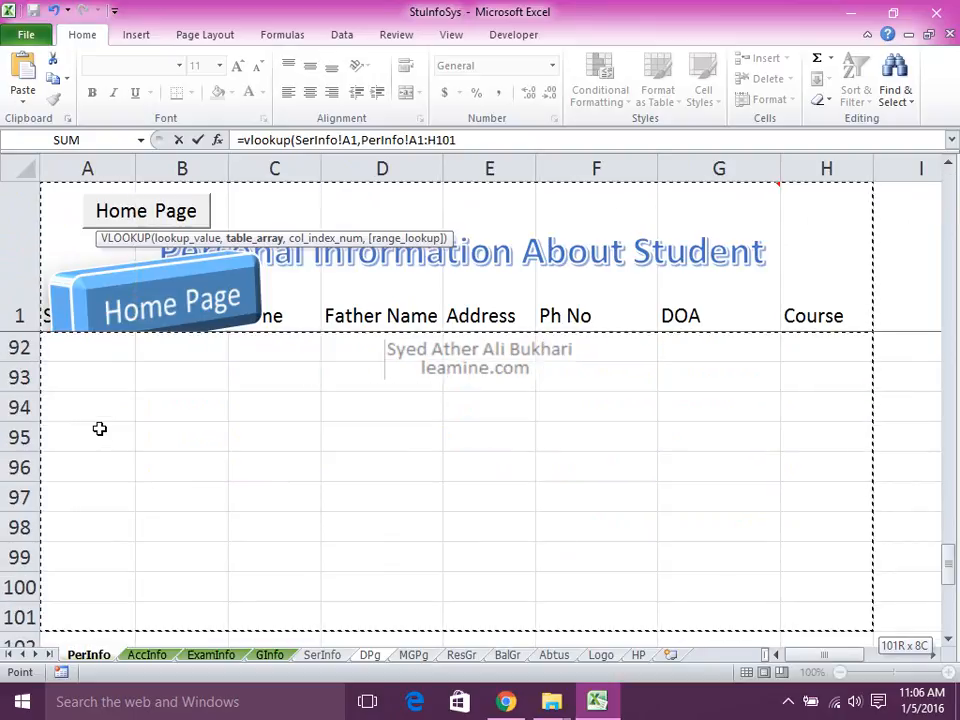
type(",")
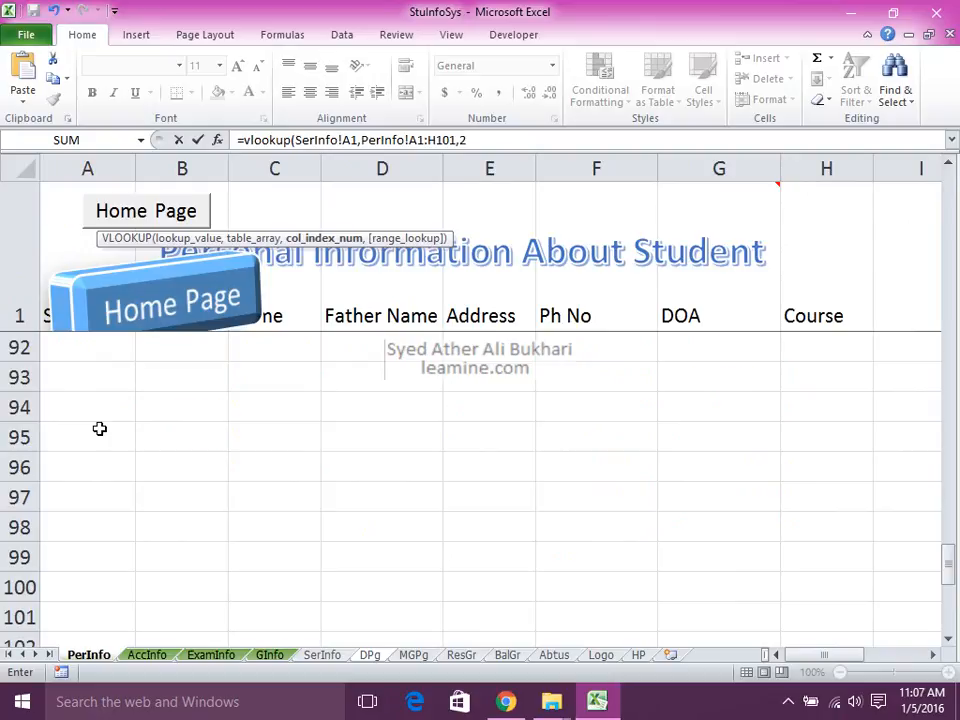
type("2,")
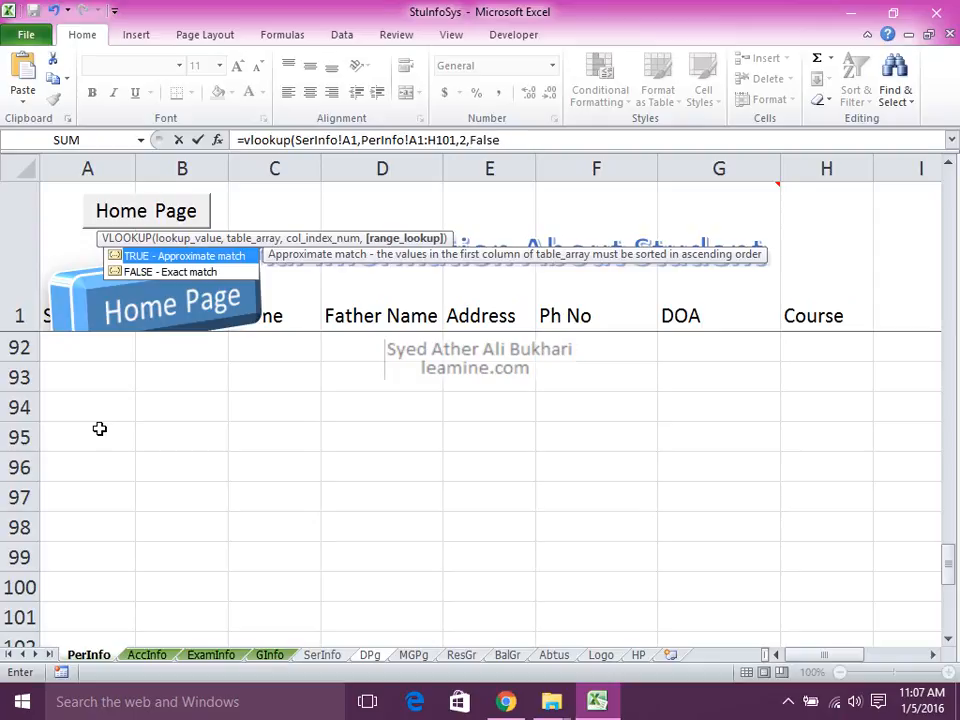
type("False")
key("Return")
key("Up")
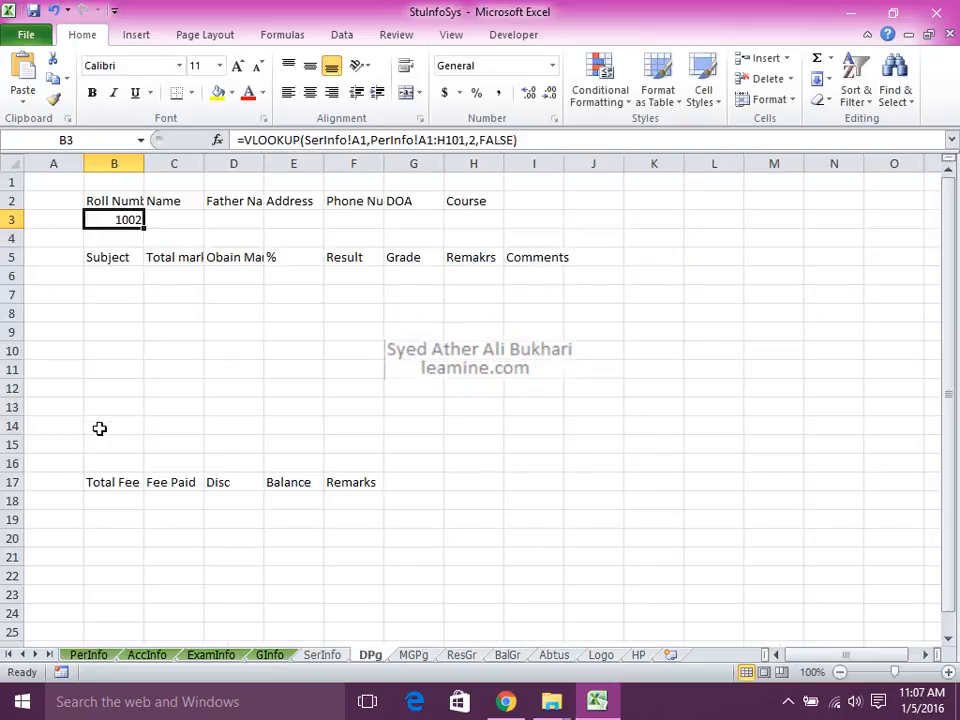
Make the B3 formula's references absolute, as SerInfo!$A$1 and PerInfo!$A$1:$H$101
key("F2")
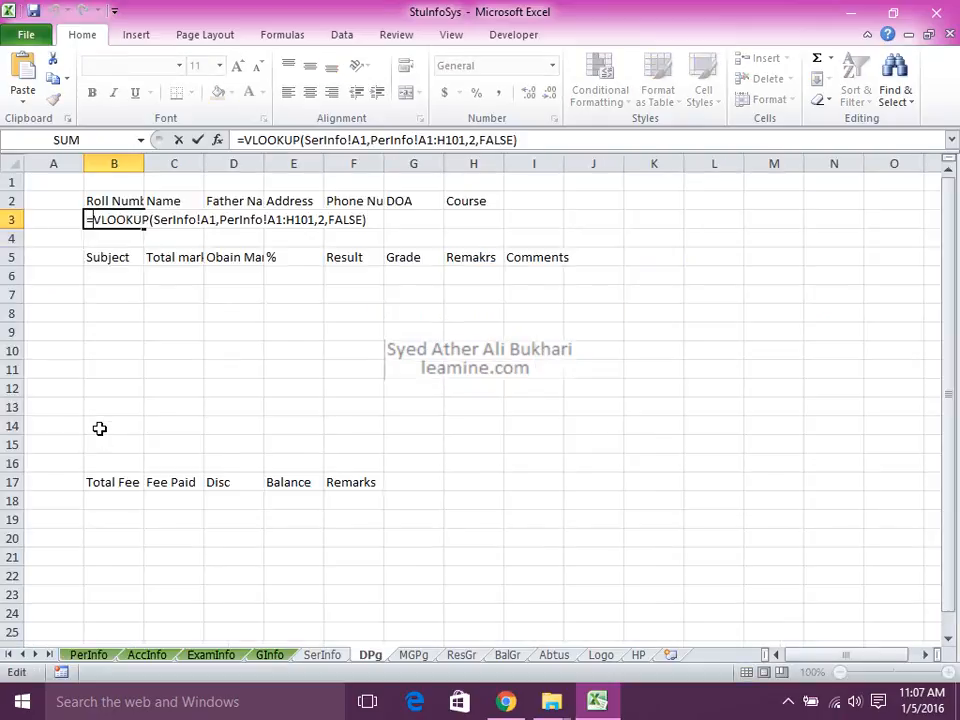
key("Right")
key("Right")
key("Right")
key("Right")
key("Right")
key("Right")
key("Right")
key("Right")
key("Right")
key("Right")
key("Right")
key("F4")
key("F4")
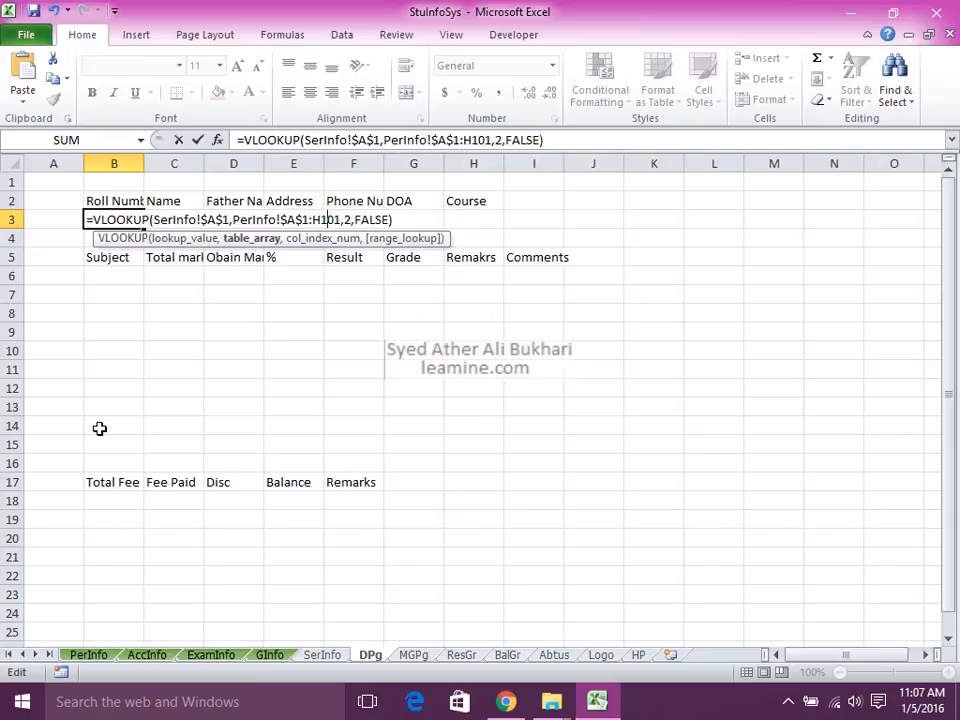
key("F4")
key("Right")
key("Right")
key("Right")
key("Return")
key("Up")
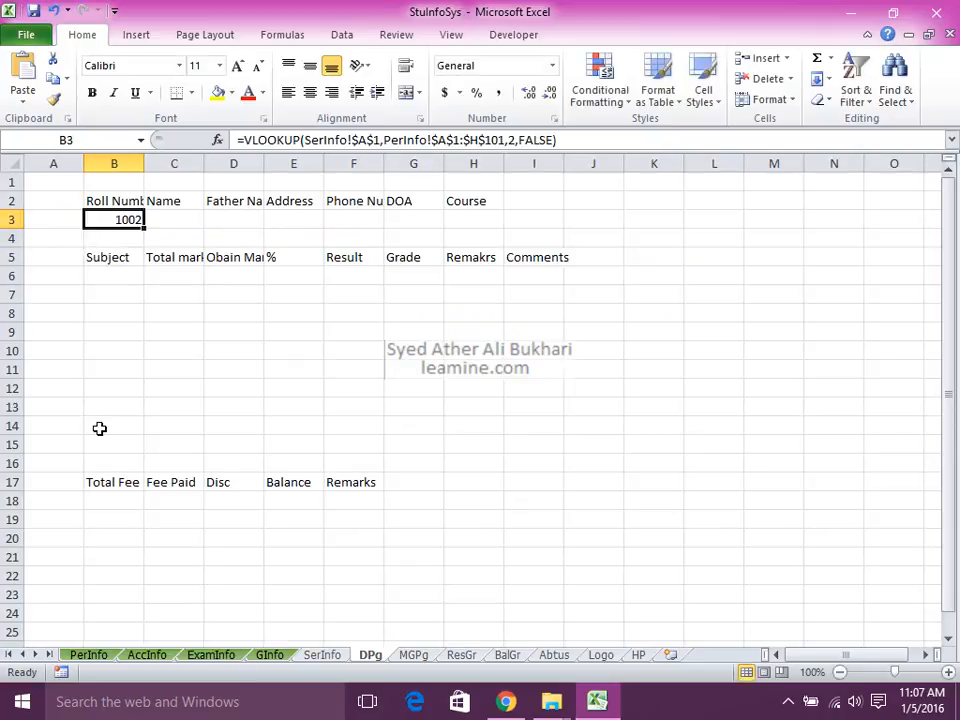
Fill the B3 lookup formula across the row through H3, under all the personal-data headings
key("shift+Right")
key("shift+Right")
key("shift+Right")
key("shift+Right")
key("shift+Right")
key("shift+Right")
key("ctrl+r")
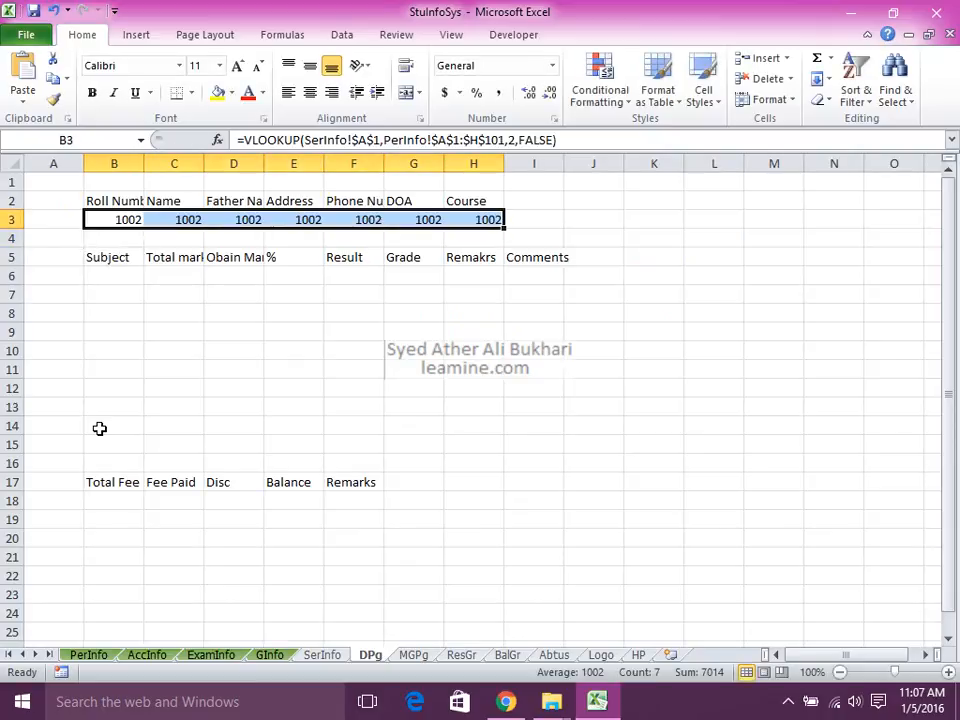
Change the column index of the VLOOKUP in C3 so that it returns the student's Name
key("Left")
key("Right")
key("Right")
key("F2")
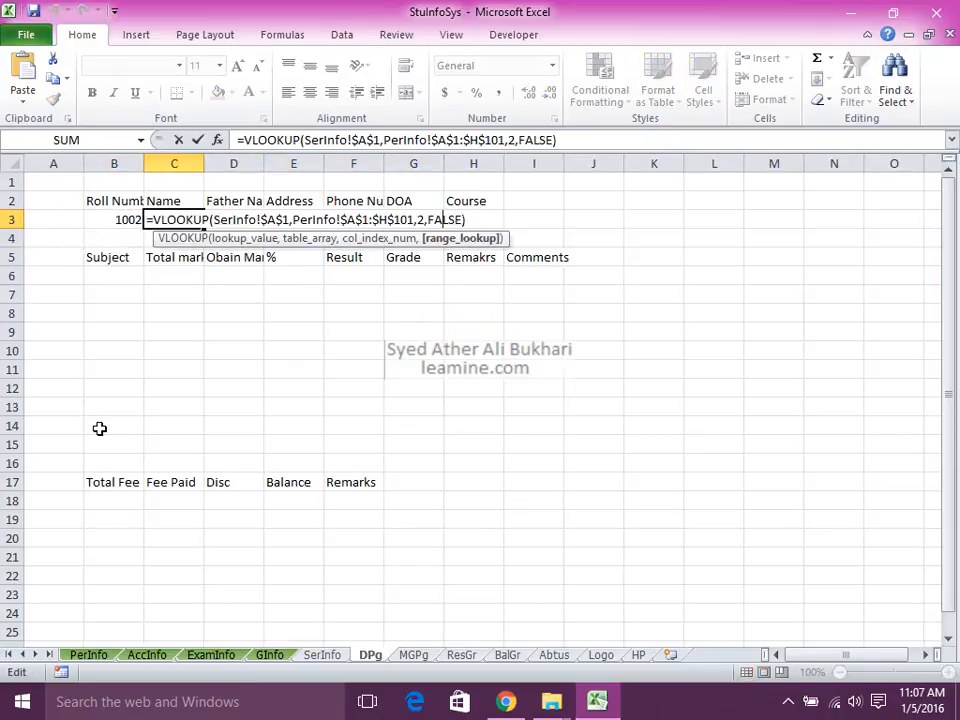
key("Left")
key("Left")
key("Left")
key("Left")
key("BackSpace")
type("2")
key("Return")
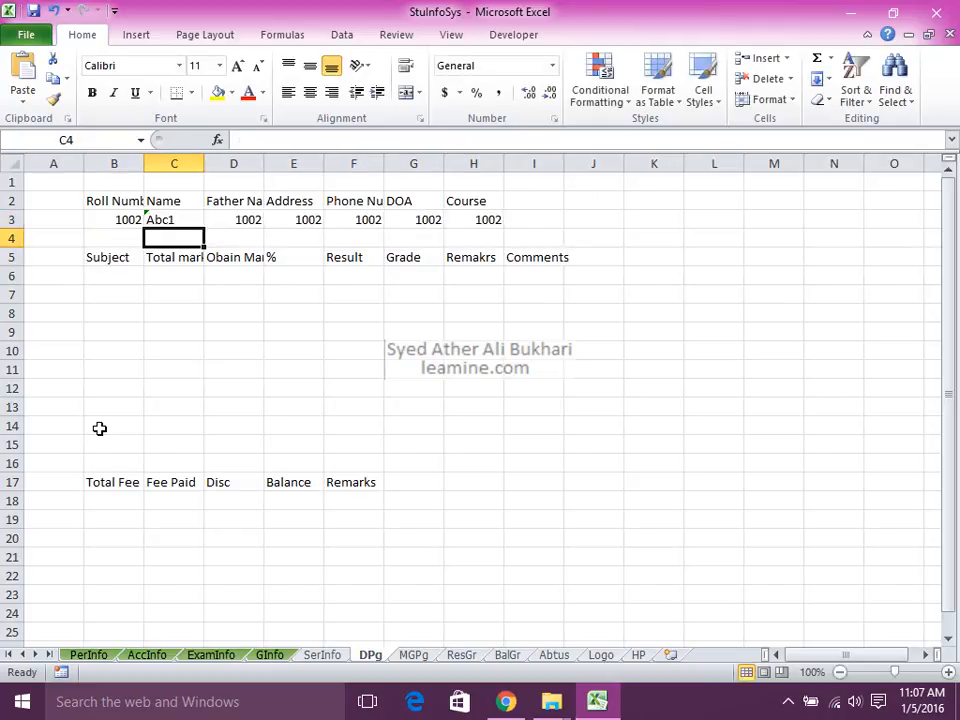
Set the column index of the Father Name lookup in D3 to 4
key("Up")
key("Right")
key("F2")
key("Left")
key("Left")
key("Left")
key("BackSpace")
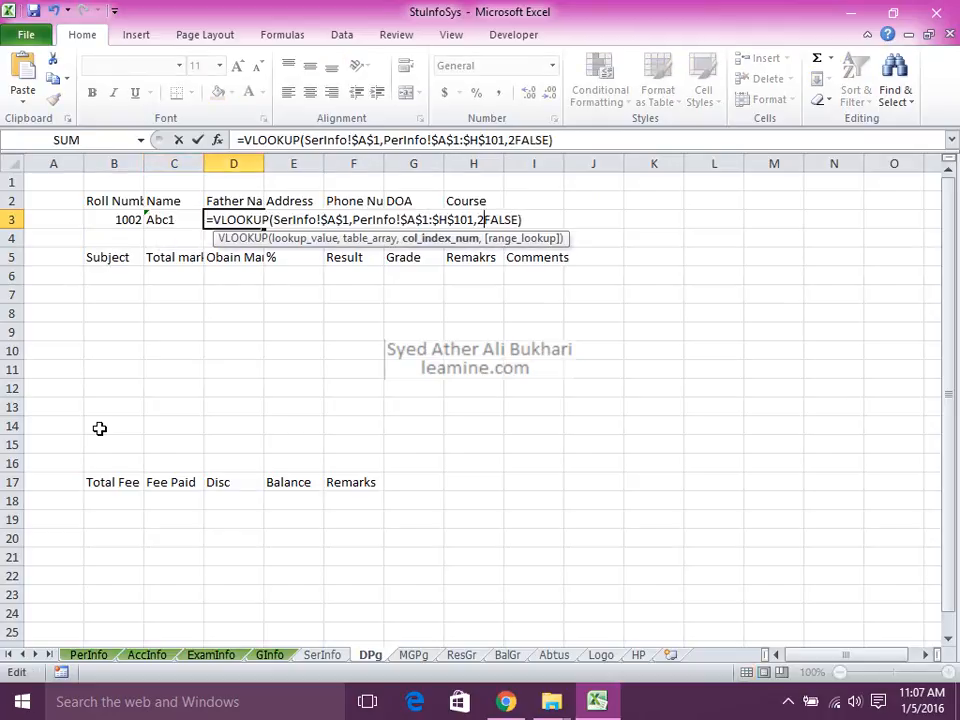
type(",")
key("BackSpace")
type("4")
key("Return")
Set the column index of the Address lookup in E3 to 5
key("Up")
key("Right")
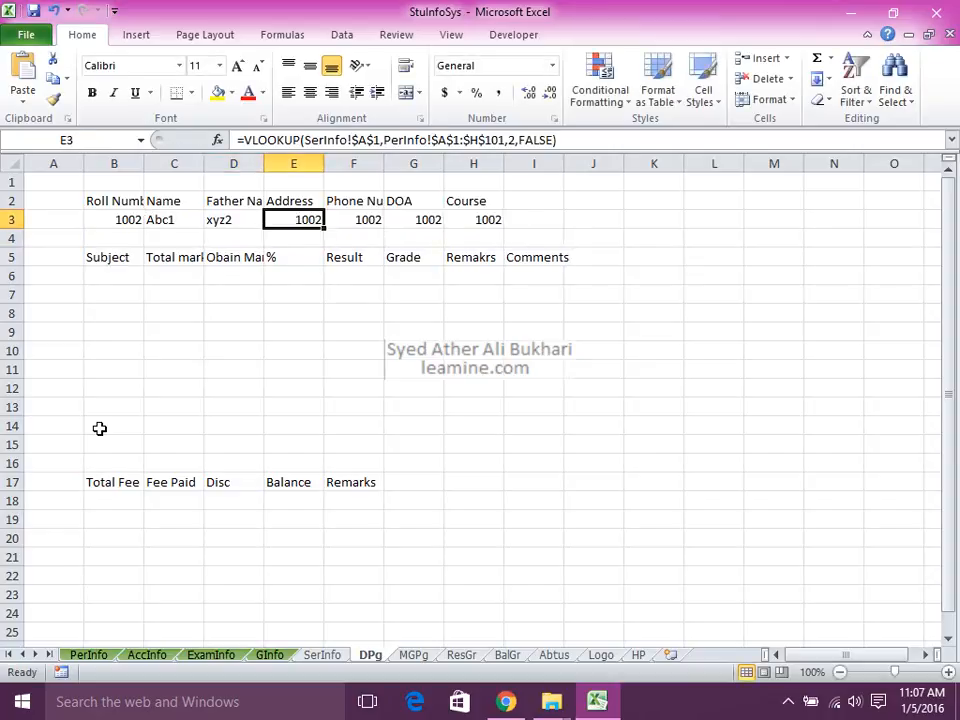
key("F2")
key("Left")
key("Left")
key("Left")
key("Left")
key("Left")
key("Left")
key("Left")
key("BackSpace")
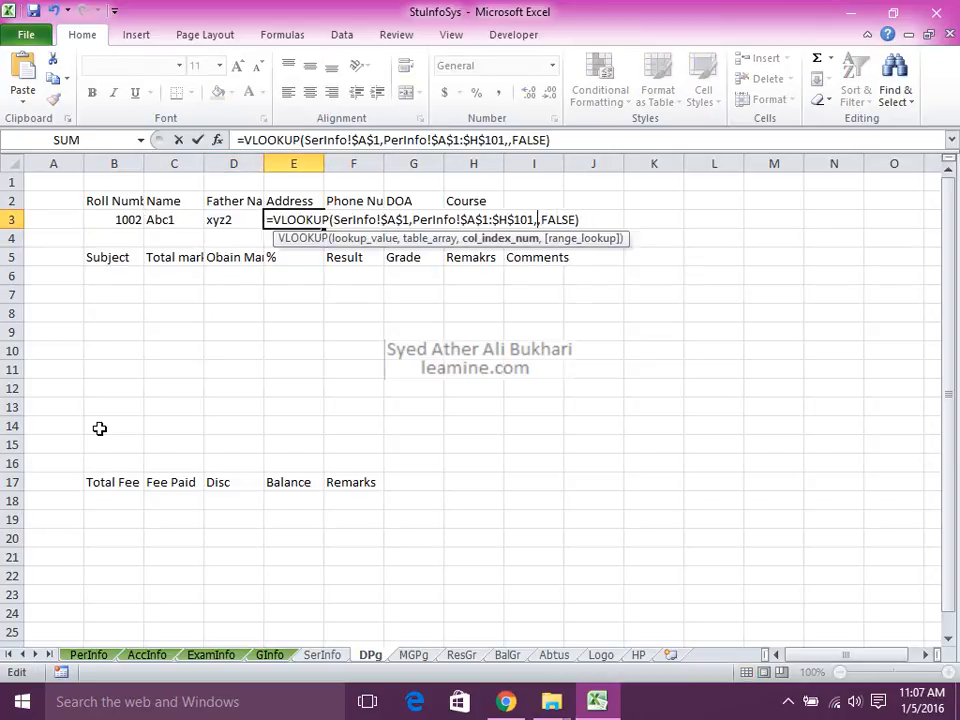
type("5")
key("Tab")
Set the column index of the Phone Number lookup in F3 to 6
key("F2")
key("Left")
key("Left")
key("Left")
key("Left")
key("Left")
key("Left")
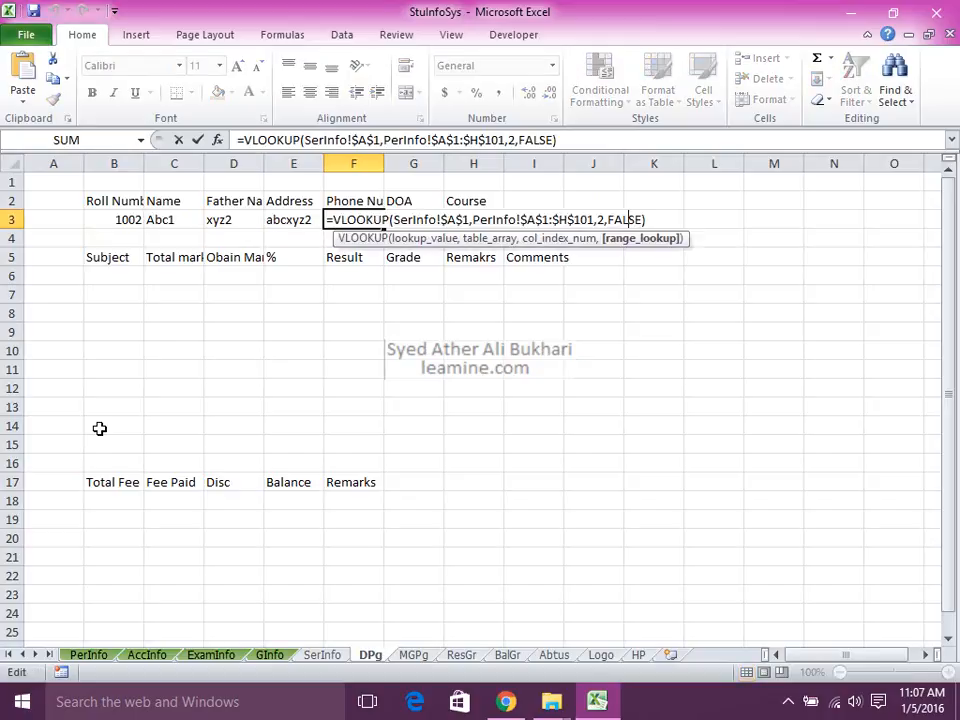
key("BackSpace")
type("6")
key("Return")
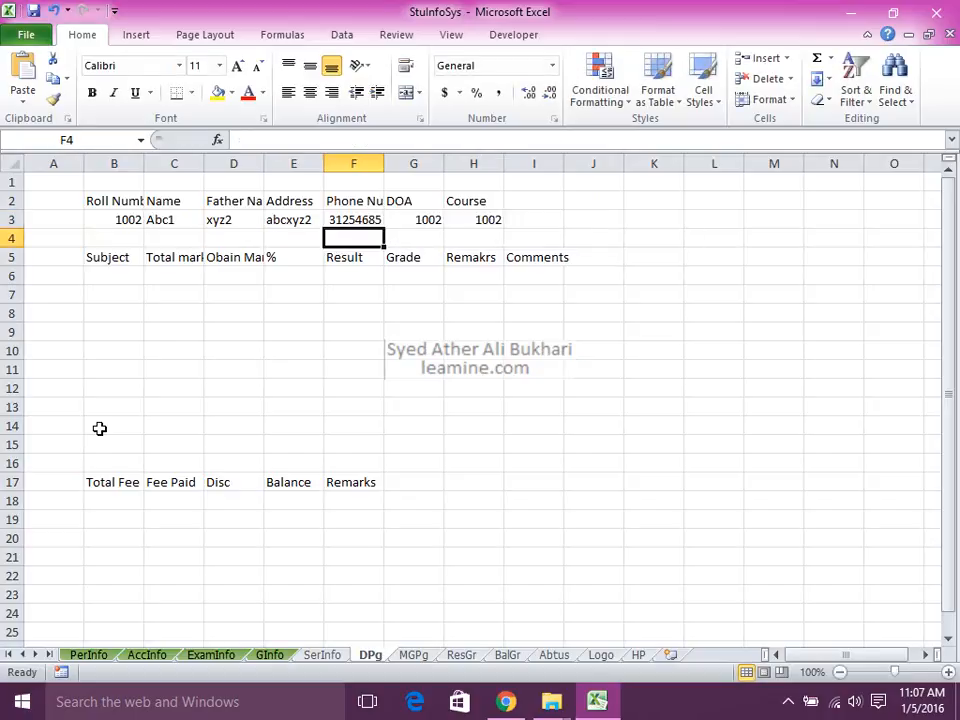
Set the column index of the DOA lookup in G3 to 7
key("Up")
key("Right")
key("F2")
key("Left")
key("Left")
key("Left")
key("Left")
key("BackSpace")
type("7")
key("Return")
Set the column index of the Course lookup in H3 to 8
key("Up")
key("Right")
key("F2")
key("Left")
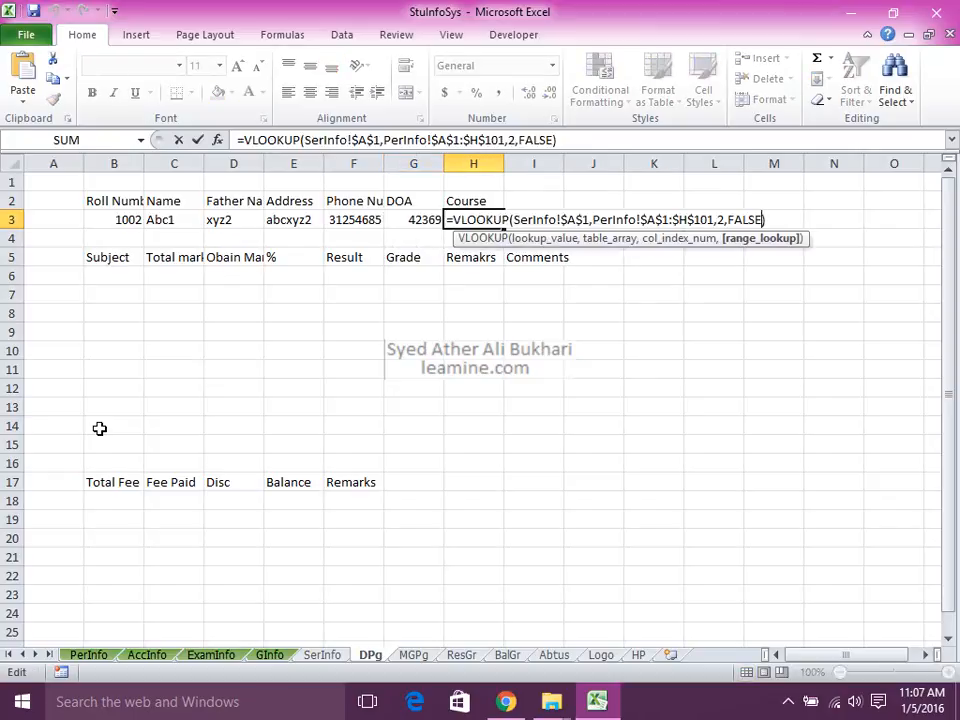
key("Left")
key("Left")
key("Left")
key("BackSpace")
type("8")
key("Return")
Link cell B6 under Subject to the Math heading in ExamInfo!C10
key("Down")
key("Down")
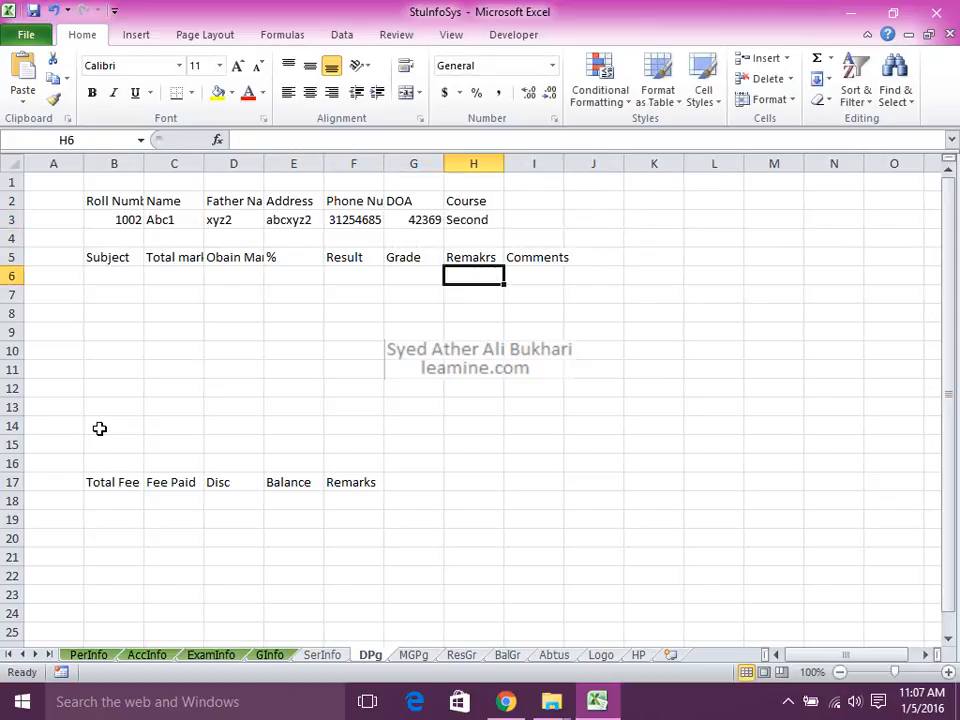
key("Left")
key("Left")
key("Left")
key("Left")
key("Left")
key("Left")
type("=")
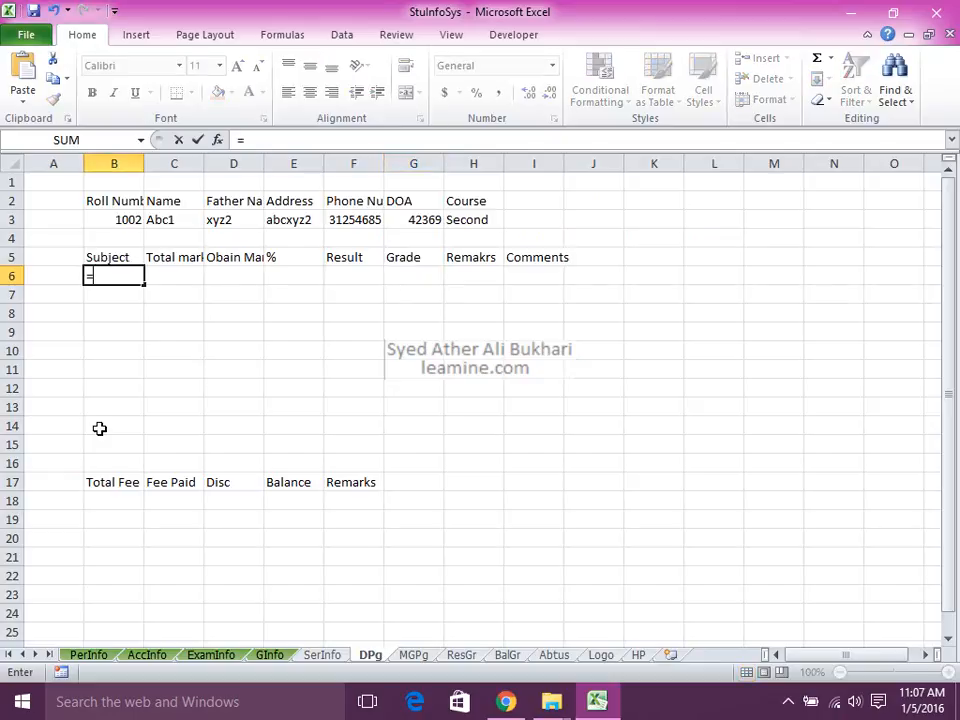
left_click(213, 656)
left_click(244, 442)
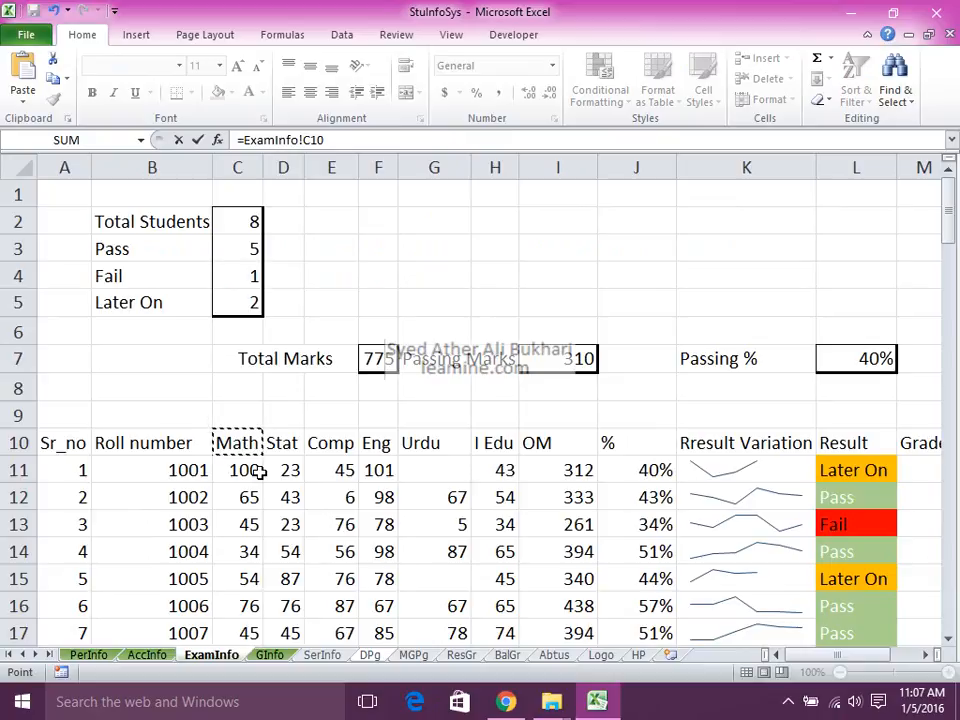
left_click(279, 442)
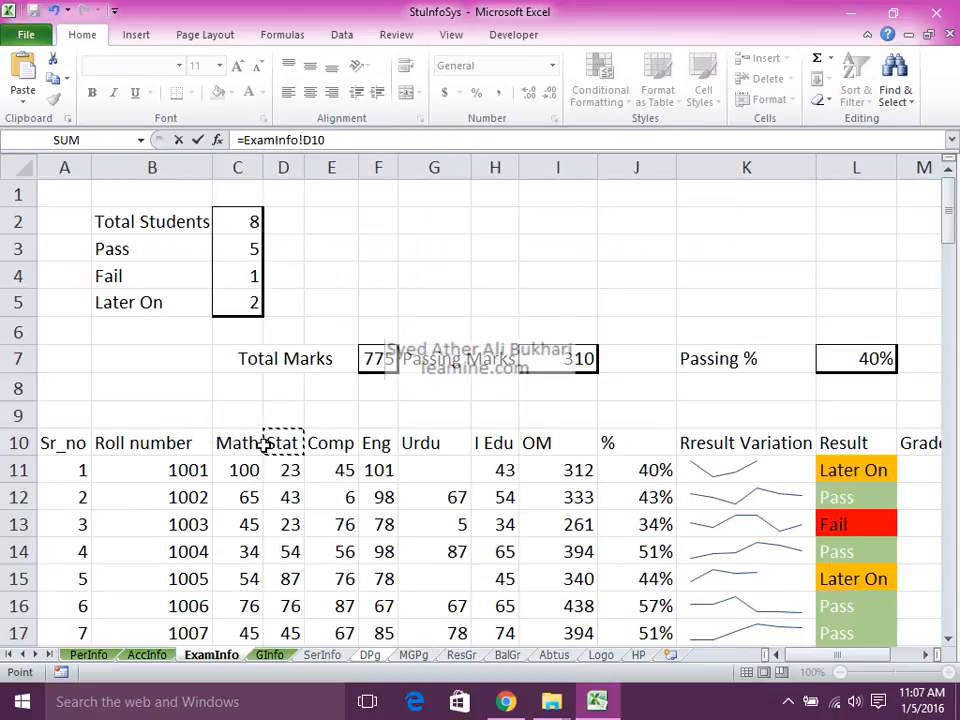
left_click(248, 443)
key("Return")
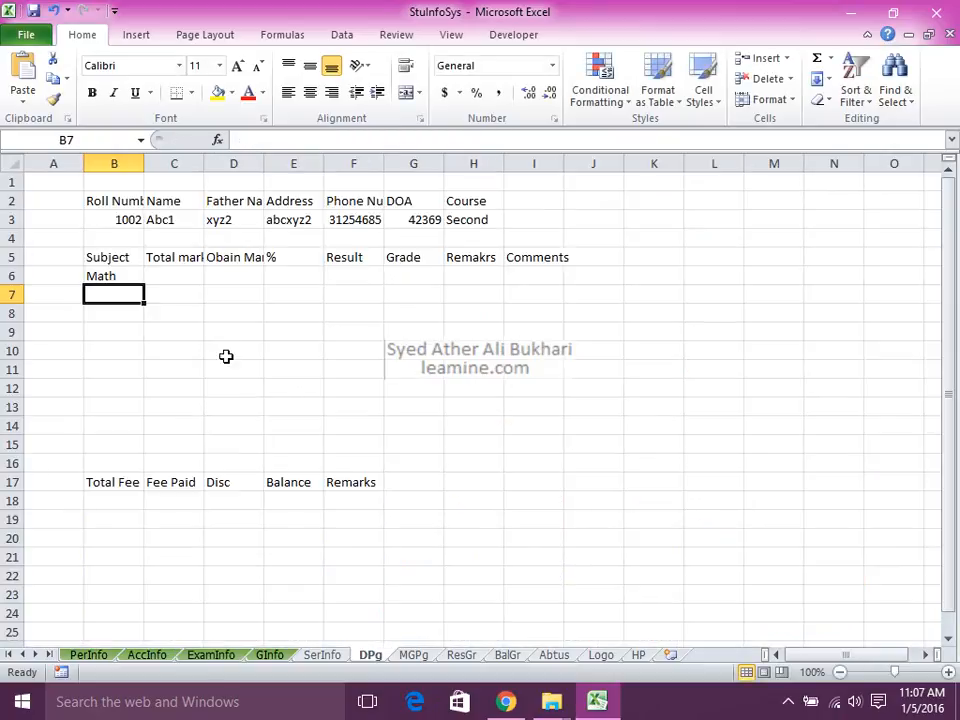
Make the B6 reference absolute as ExamInfo!$C$10 and fill it down to B14
left_click(133, 278)
double_click(133, 278)
key("F4")
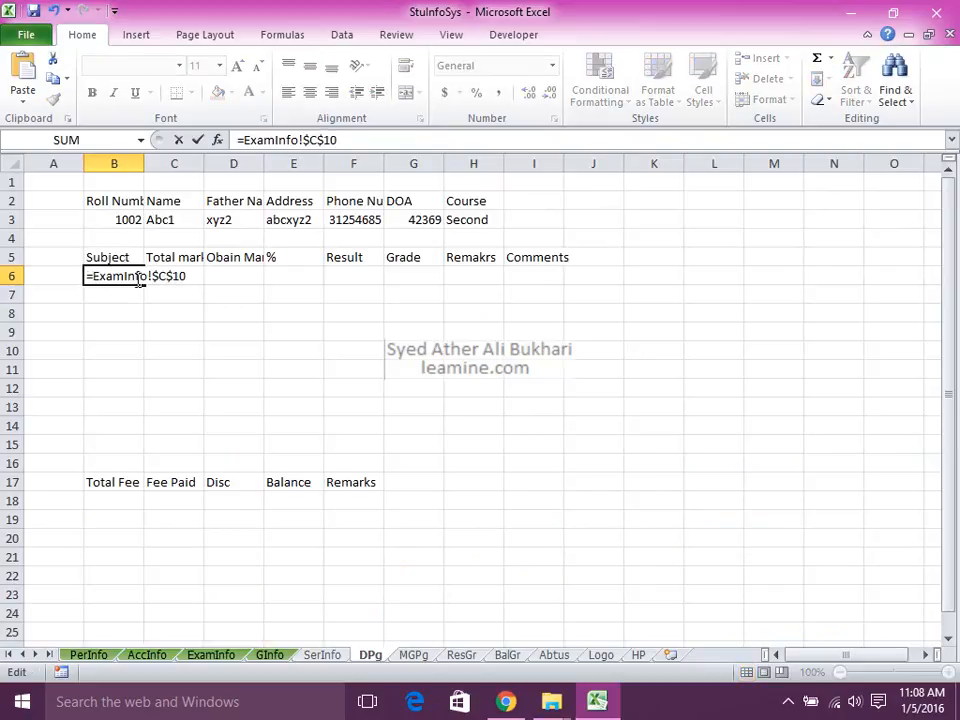
key("Return")
left_click(137, 279)
left_click_drag(143, 285, 144, 428)
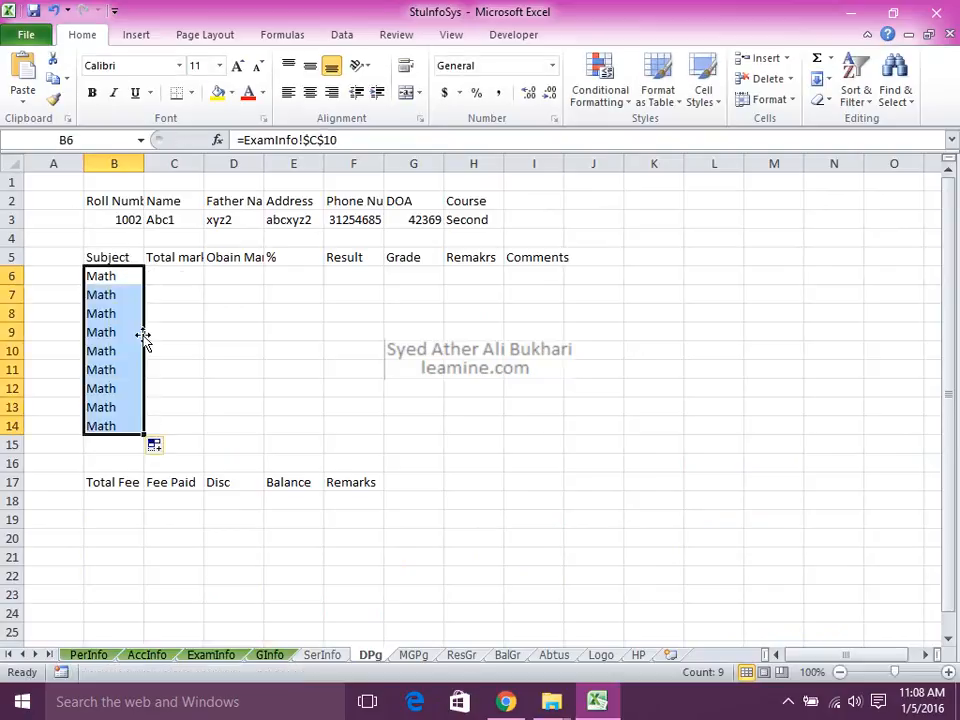
Change the reference in B7 to ExamInfo!$D$10 for the Stat subject
left_click(128, 278)
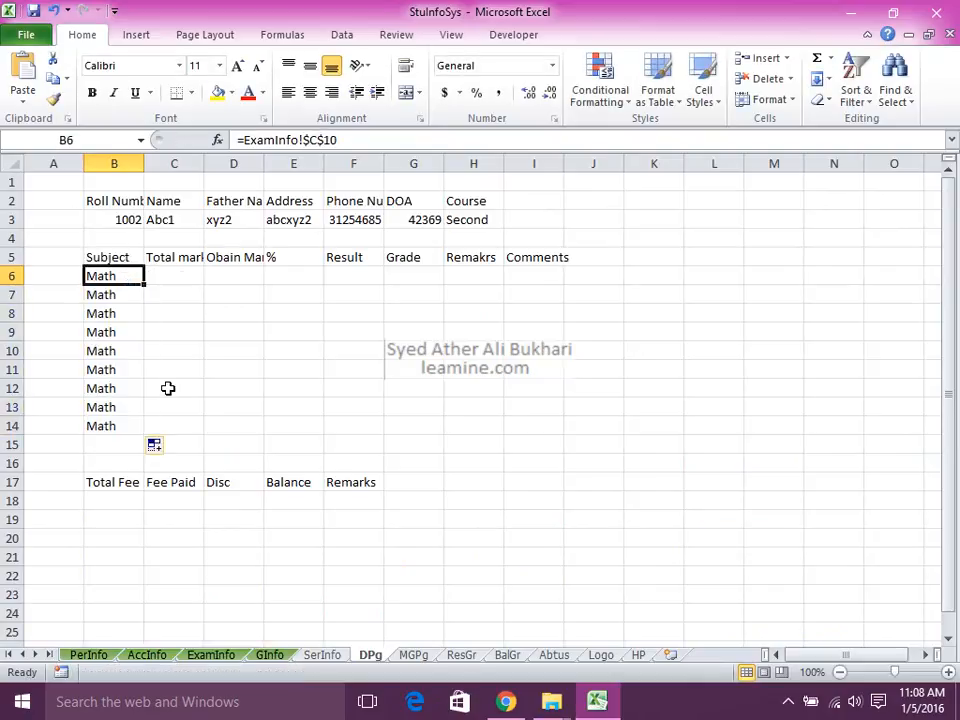
key("Down")
key("F2")
type("D")
key("Delete")
key("Return")
Change the reference in B8 to ExamInfo!$E$10 for the Comp subject
key("F2")
key("Left")
key("Left")
key("Left")
key("BackSpace")
type("E")
key("Return")
Change the reference in B9 to ExamInfo!$F$10 for the Eng subject
key("F2")
key("Left")
key("Left")
key("Left")
key("BackSpace")
type("F")
key("Return")
Change the reference in B10 to ExamInfo!$G$10 for the Urdu subject
key("F2")
key("Left")
key("Left")
key("Left")
key("BackSpace")
type("G")
key("Return")
Change the reference in B11 to ExamInfo!$H$10 for the I Edu subject
key("F2")
key("Left")
key("Left")
key("Left")
key("BackSpace")
type("H")
key("Return")
Clear the surplus Math entries from cells B12 to B14 below the I Edu subject
key("F2")
key("Left")
key("Left")
key("Left")
key("BackSpace")
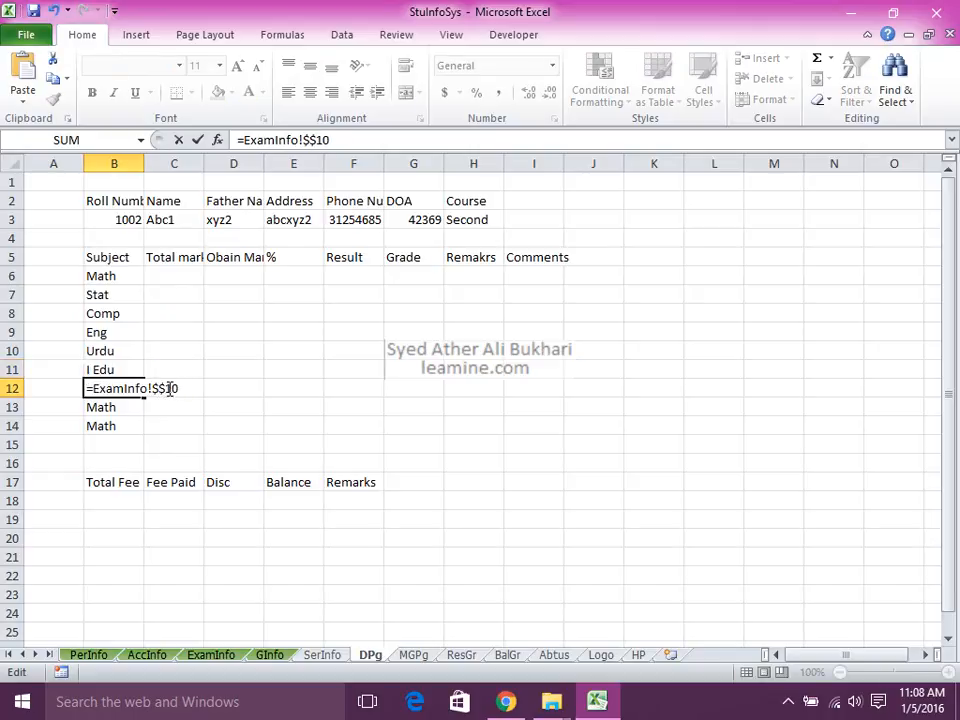
key("Escape")
key("shift+Down")
key("shift+Down")
key("Delete")
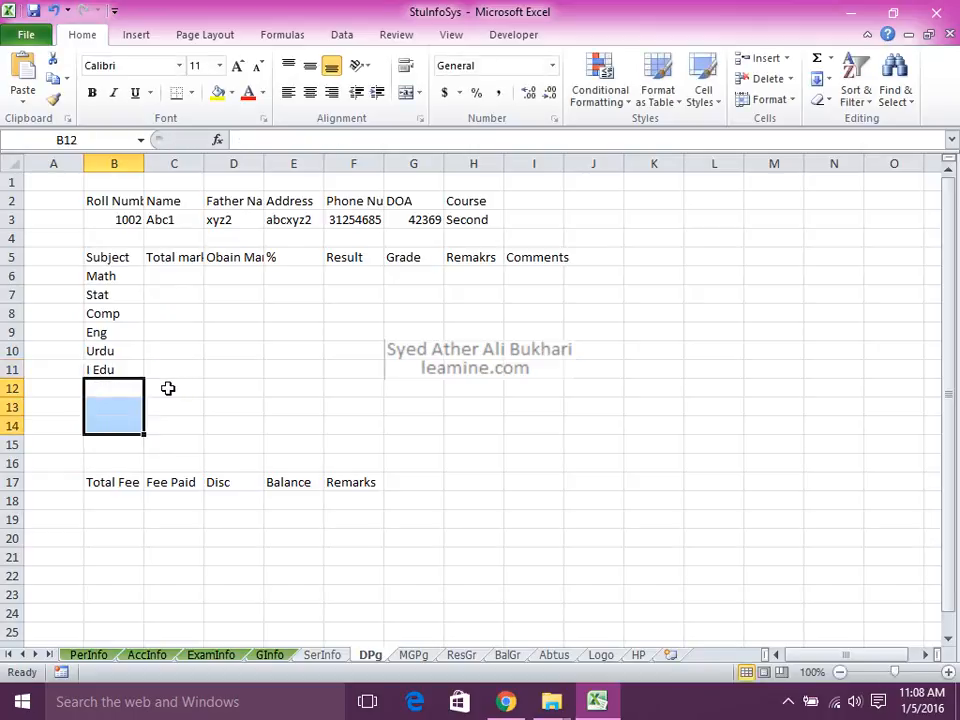
Add the label Total in cell B12 below the list of subjects
key("Up")
key("Up")
key("Right")
key("Up")
key("Down")
key("Down")
key("Down")
key("Left")
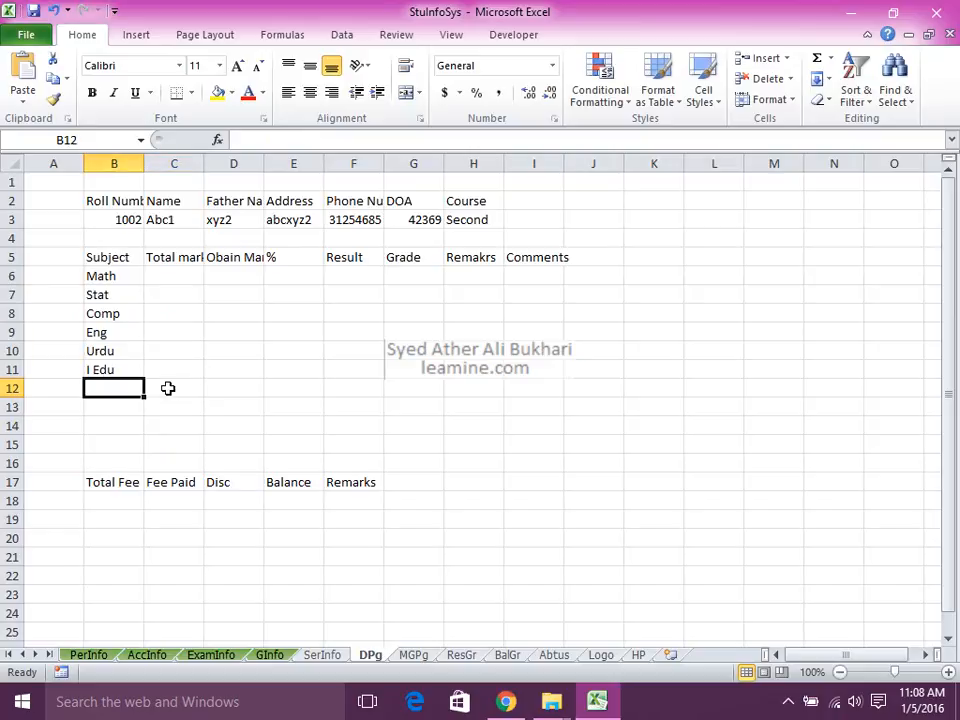
type("Total")
key("Tab")
Link the Math total marks in cell C6 to ExamInfo!C9
key("Up")
key("Up")
key("Up")
key("Up")
key("Up")
key("Up")
key("Left")
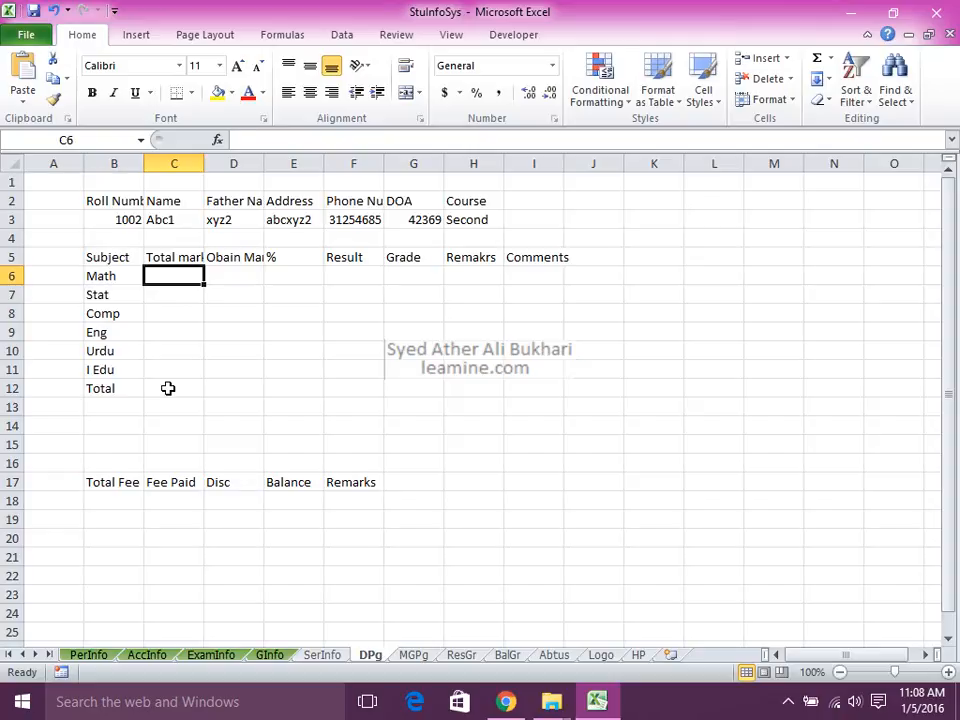
type("=")
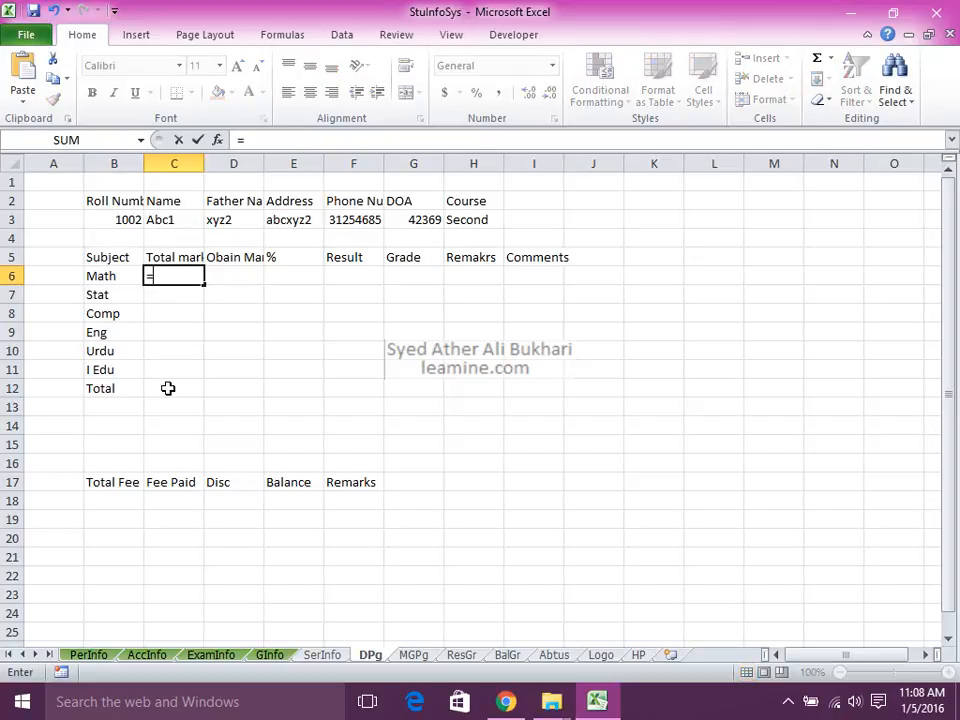
left_click(323, 656)
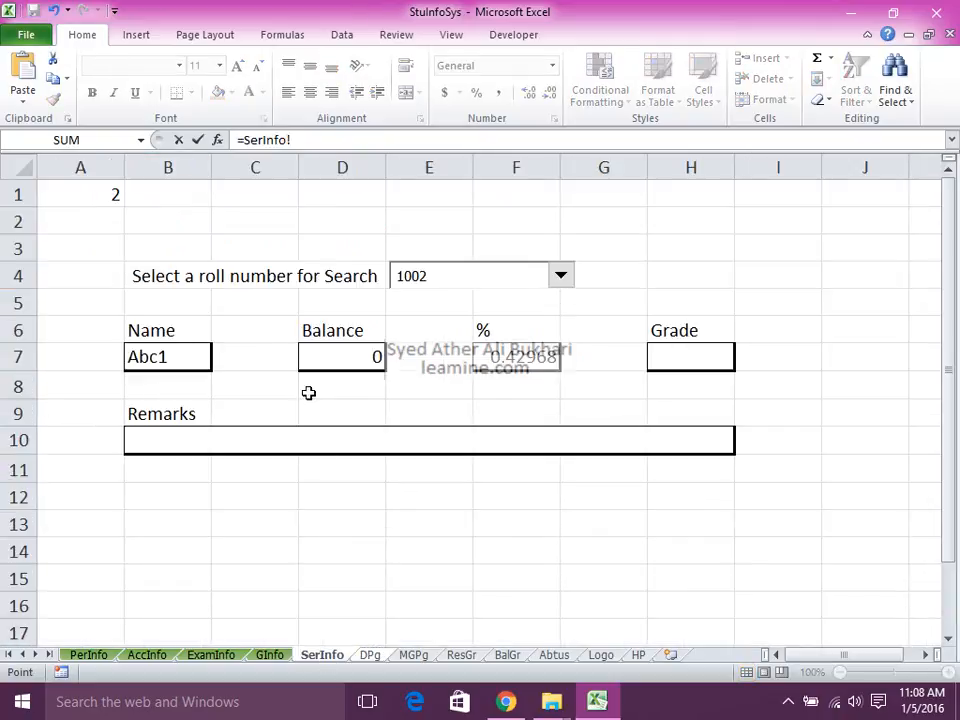
left_click(262, 656)
left_click(211, 655)
left_click(254, 424)
key("Return")
left_click(198, 282)
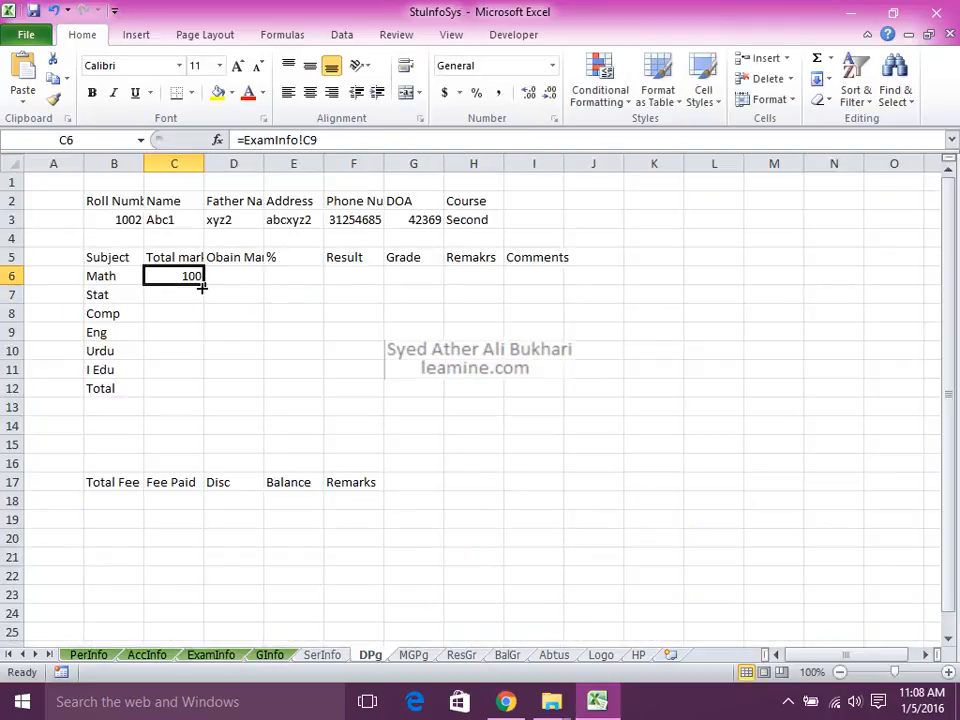
Make the C6 reference absolute as ExamInfo!$C$9 and fill the formula down to C11
key("F2")
key("F4")
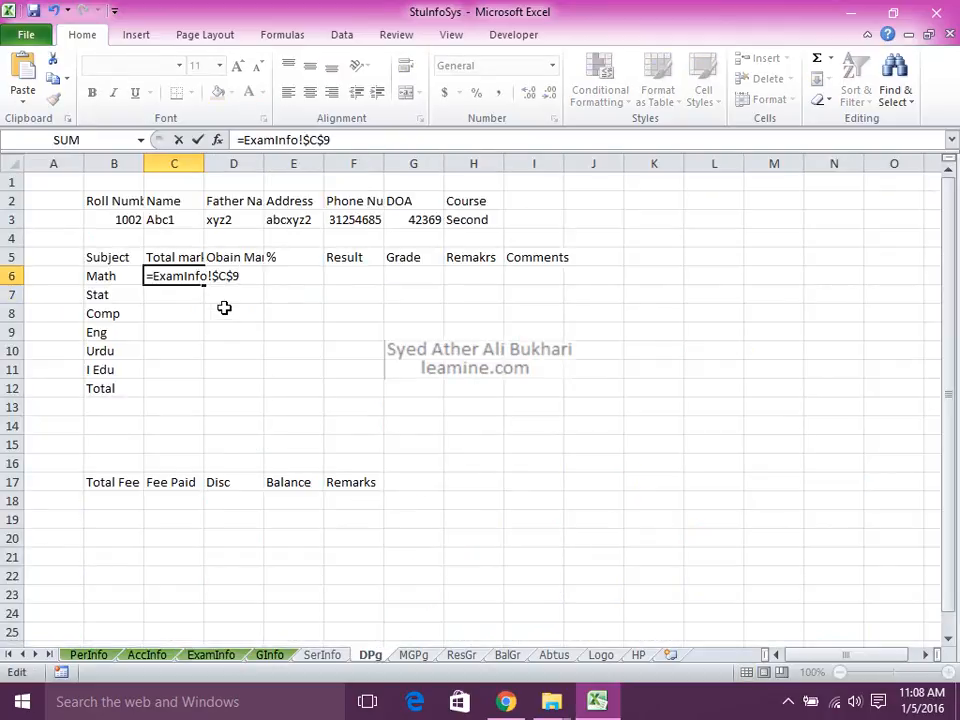
key("Return")
left_click(192, 281)
left_click_drag(206, 283, 206, 378)
left_click(186, 275)
key("F2")
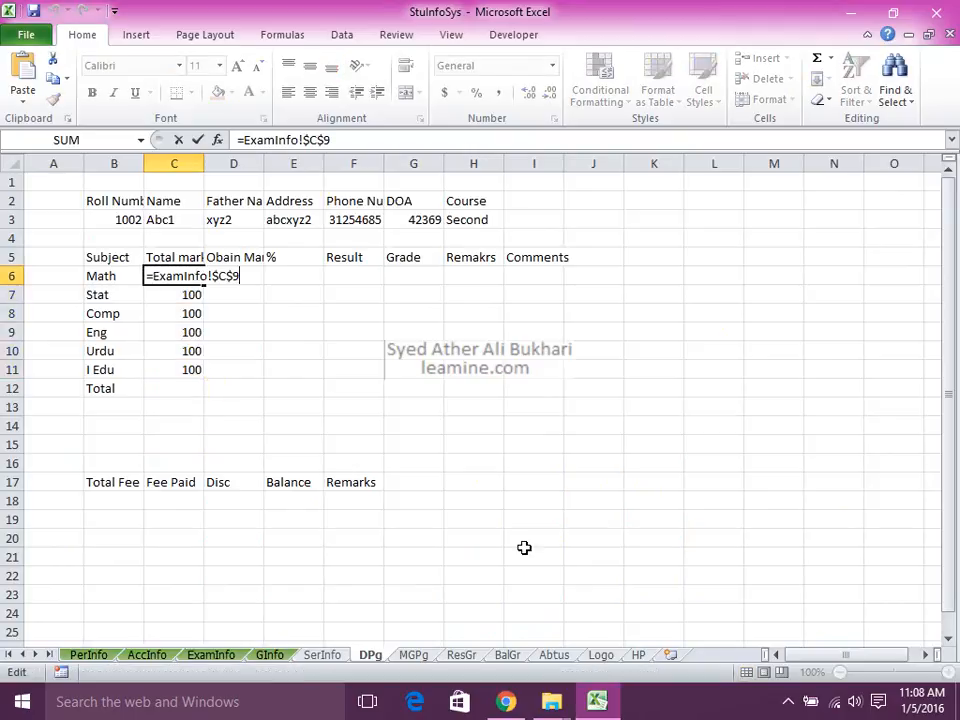
key("Escape")
Change the reference in C7 to ExamInfo!$D$9 for the Stat total marks
key("Down")
key("F2")
key("Left")
key("Left")
key("Left")
key("Delete")
type("d")
key("Return")
Change the reference in C8 to ExamInfo!$E$9 for the Comp total marks
key("F2")
key("Left")
key("Left")
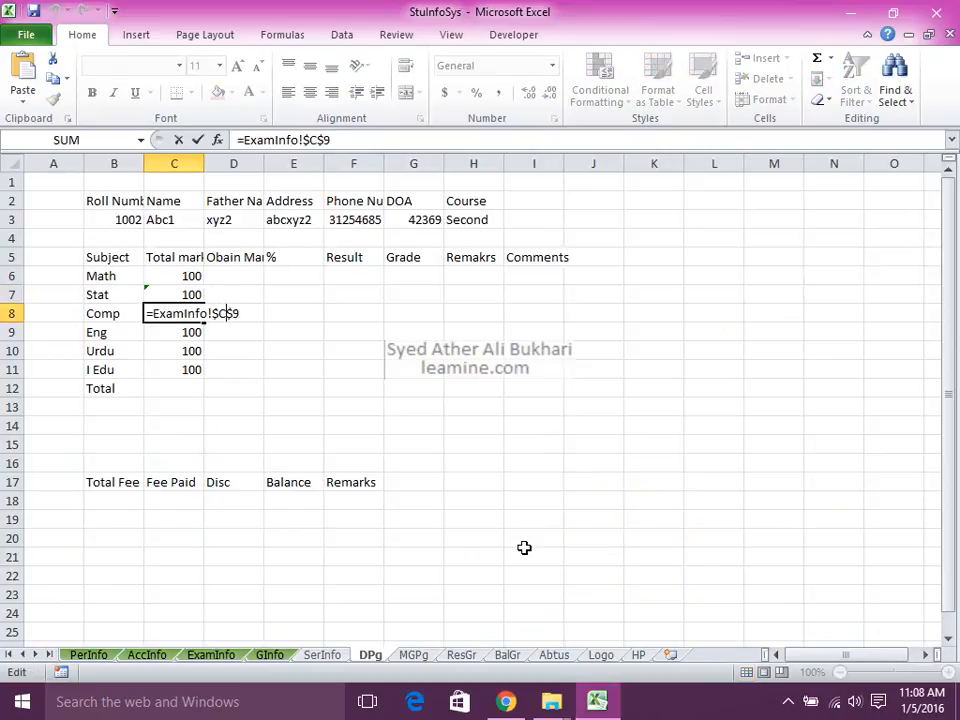
key("Delete")
type("e")
key("Return")
Change the reference in C9 to ExamInfo!$F$9 for the Eng total marks
key("F2")
key("Left")
key("Left")
key("Left")
key("Delete")
type("f")
key("Return")
Change the reference in C10 to ExamInfo!$G$9 for the Urdu total marks
key("F2")
key("Left")
key("Left")
key("Left")
key("Delete")
type("g")
key("Return")
Change the reference in C11 to ExamInfo!$H$9 for the I Edu total marks
key("F2")
key("Left")
key("Left")
key("Left")
key("Delete")
type("h")
key("Return")
Begin a VLOOKUP in D6 for the obtained Math marks with SerInfo!A1 as the lookup value
key("Right")
key("Up")
key("Up")
key("Up")
key("Up")
key("Up")
key("Up")
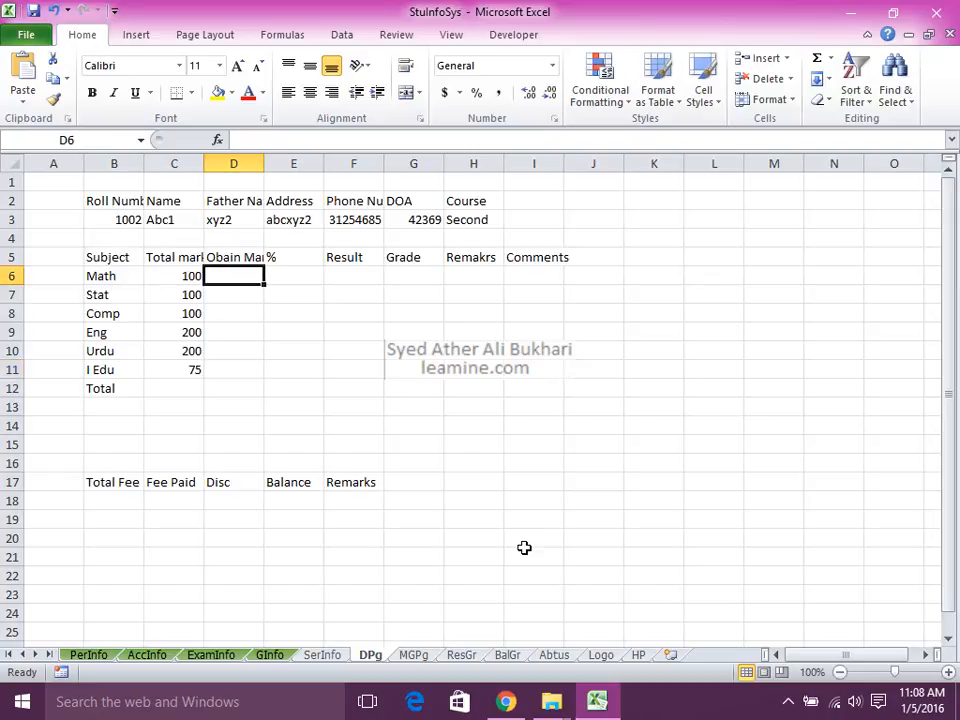
type("=")
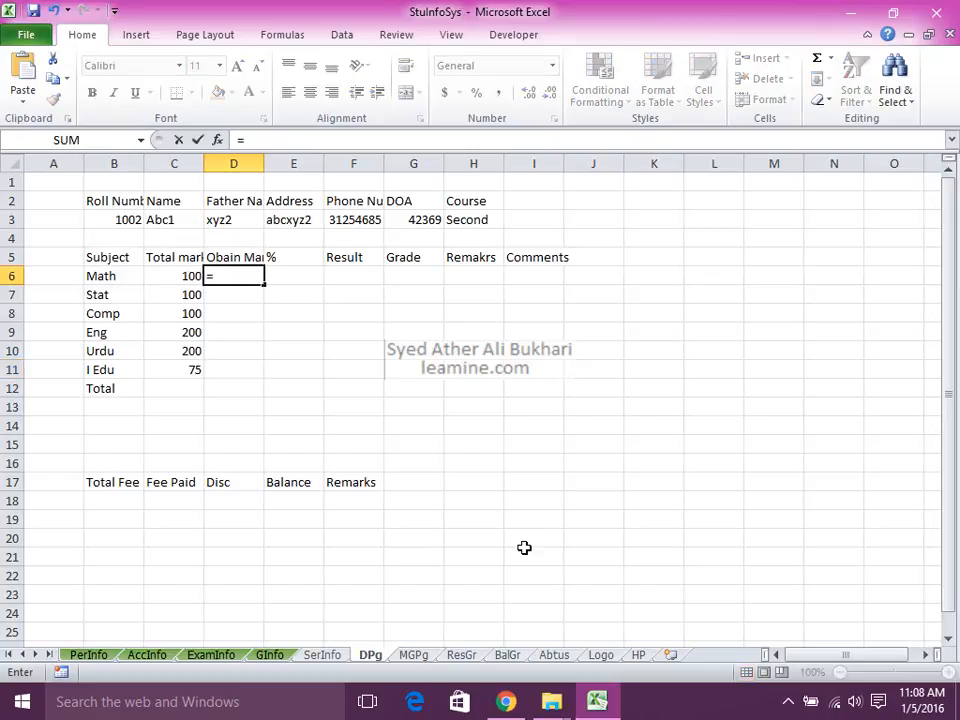
type("vlookup(")
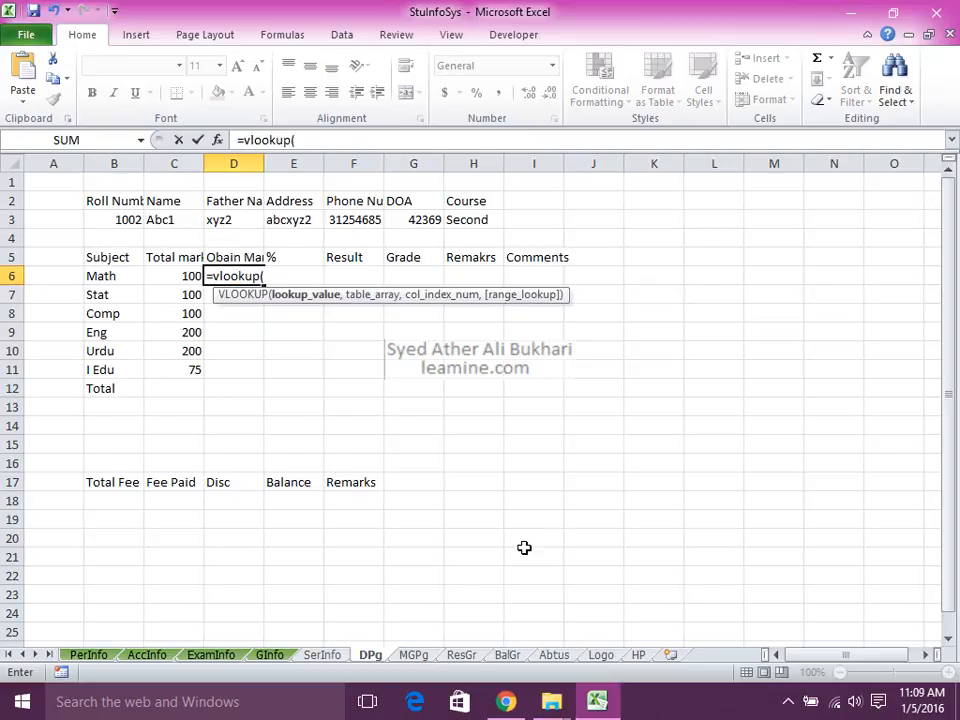
left_click(338, 656)
left_click(100, 197)
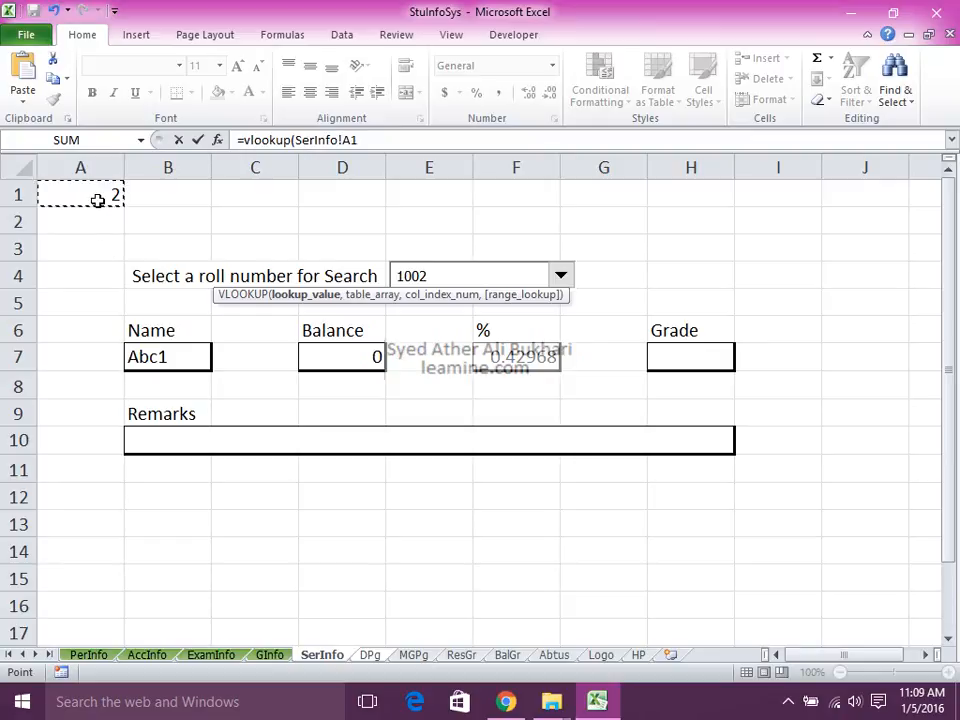
type(",")
Complete the D6 VLOOKUP with table ExamInfo!A10:O115, column 3 and FALSE, and fill it down to D11
left_click(210, 655)
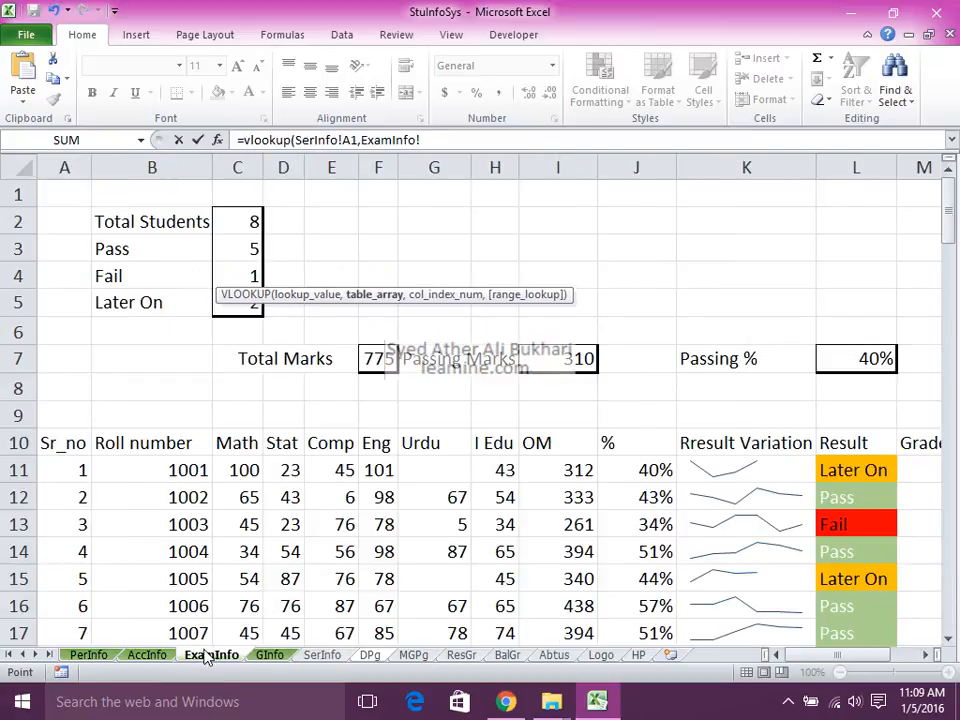
left_click(62, 447)
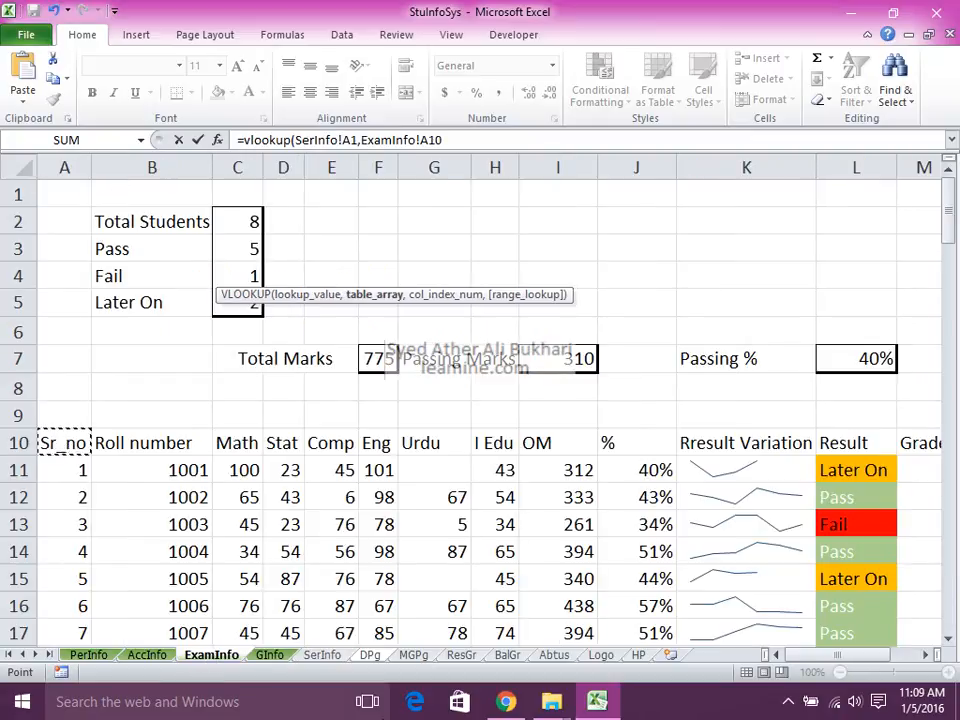
key("ctrl+shift+Right")
key("ctrl+shift+Down")
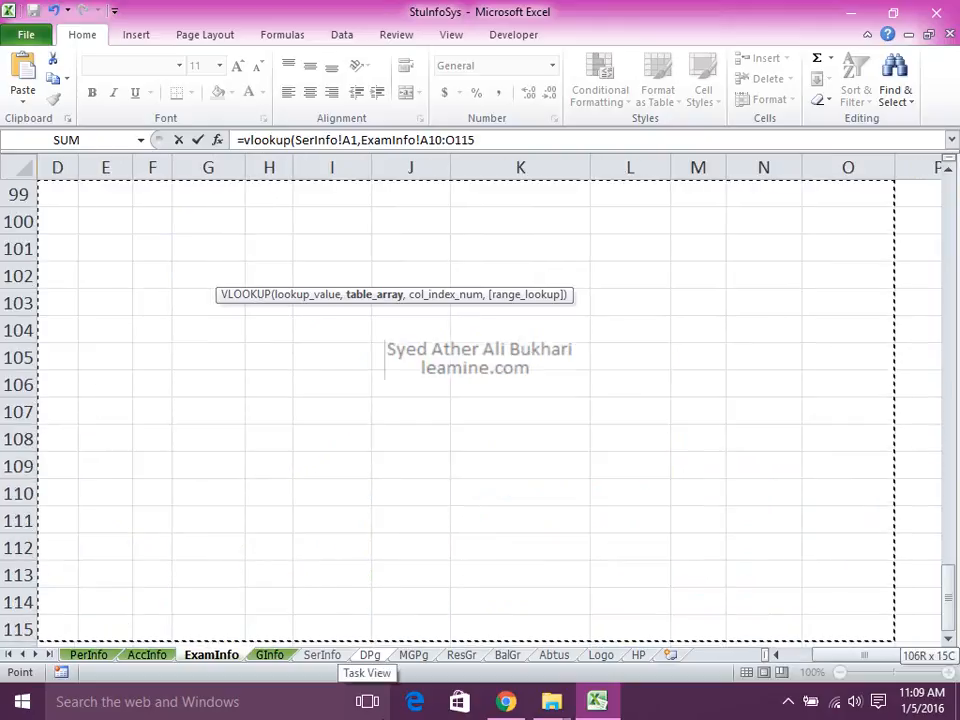
type(",3,false")
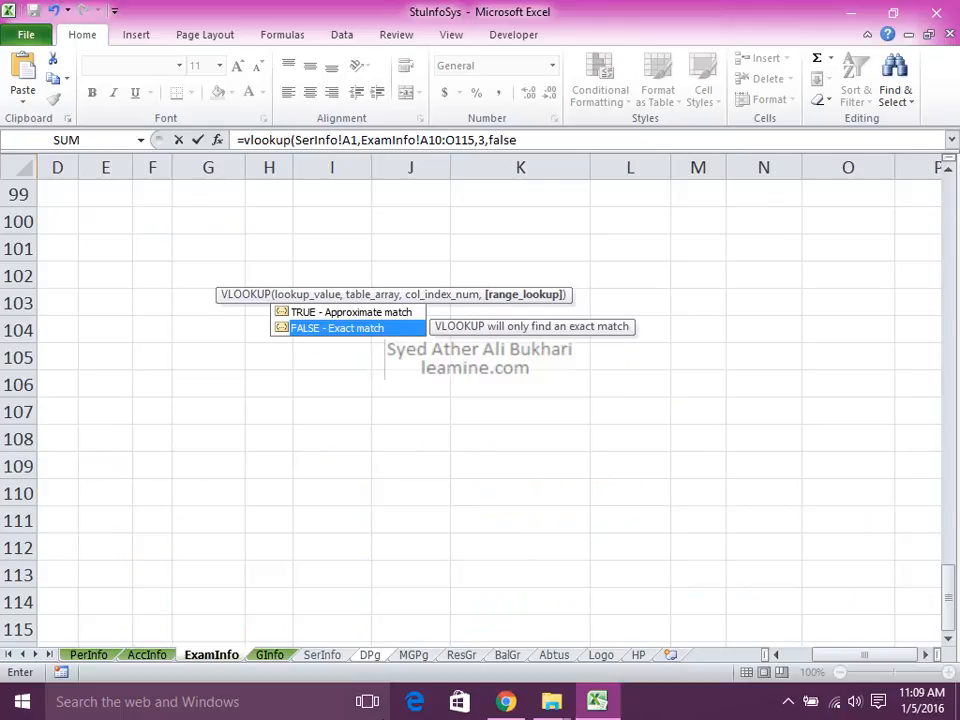
type(")")
key("Return")
key("Up")
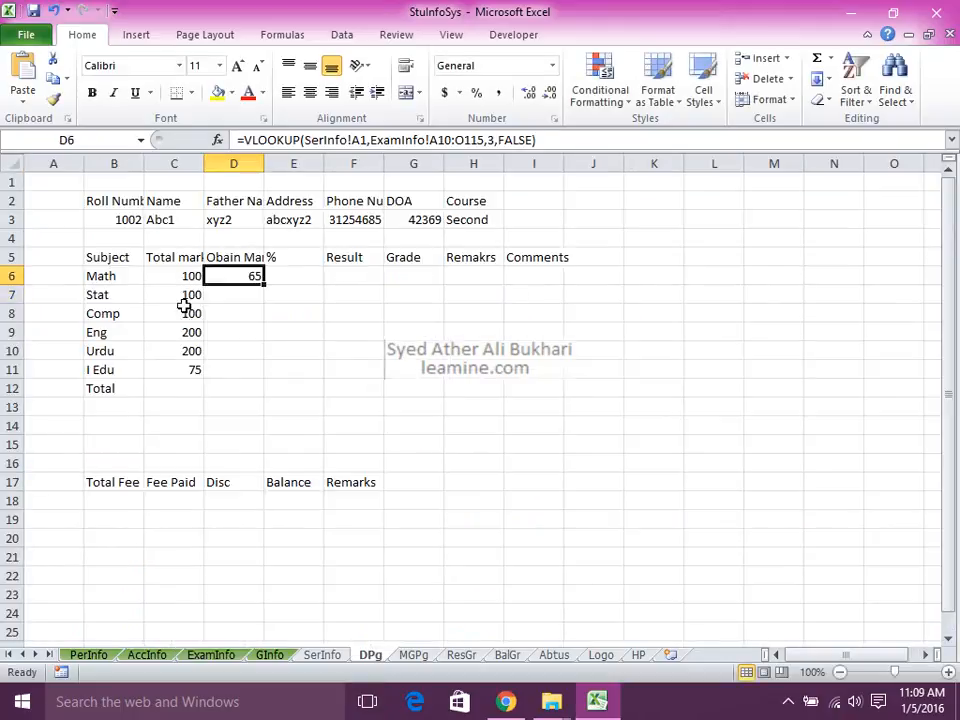
left_click_drag(263, 284, 268, 378)
Make the references in the D6 VLOOKUP absolute as SerInfo!$A$1 and ExamInfo!$A$10:$O$115
double_click(236, 276)
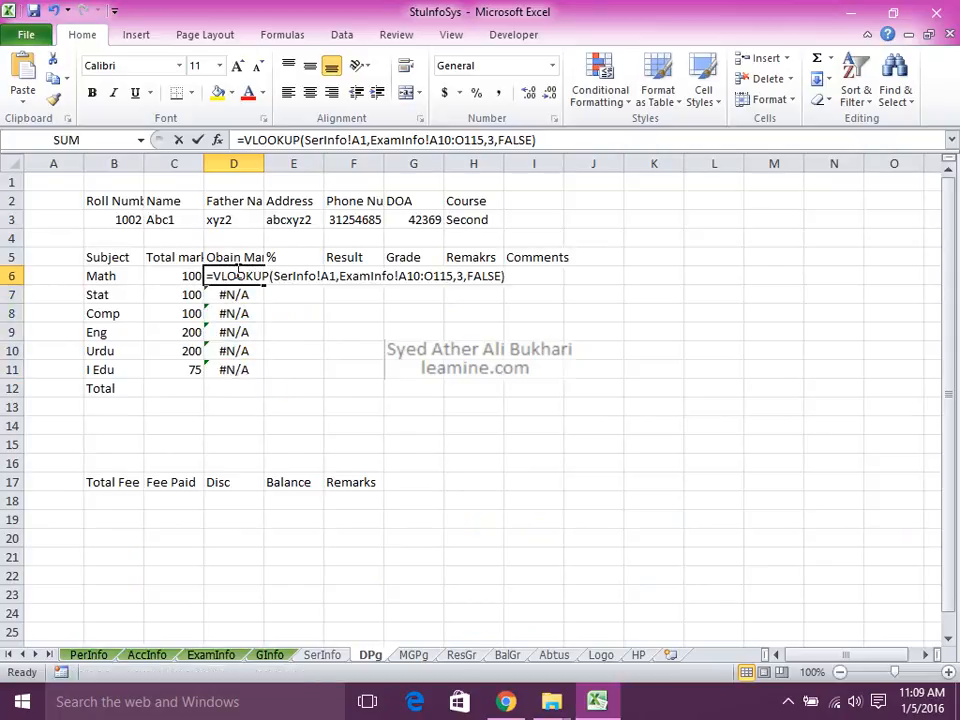
key("Right")
key("Right")
key("Right")
key("Right")
key("Right")
key("Right")
key("Right")
key("Right")
key("Right")
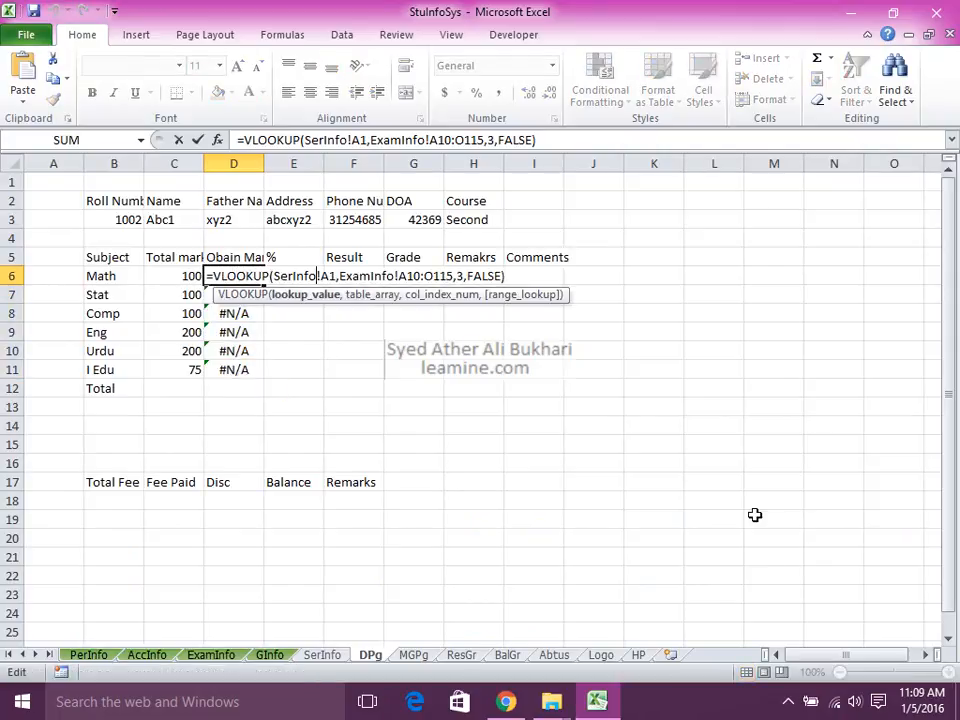
key("F4")
key("Right")
key("F4")
key("Right")
key("Right")
key("F4")
key("Right")
key("Right")
key("ctrl+Return")
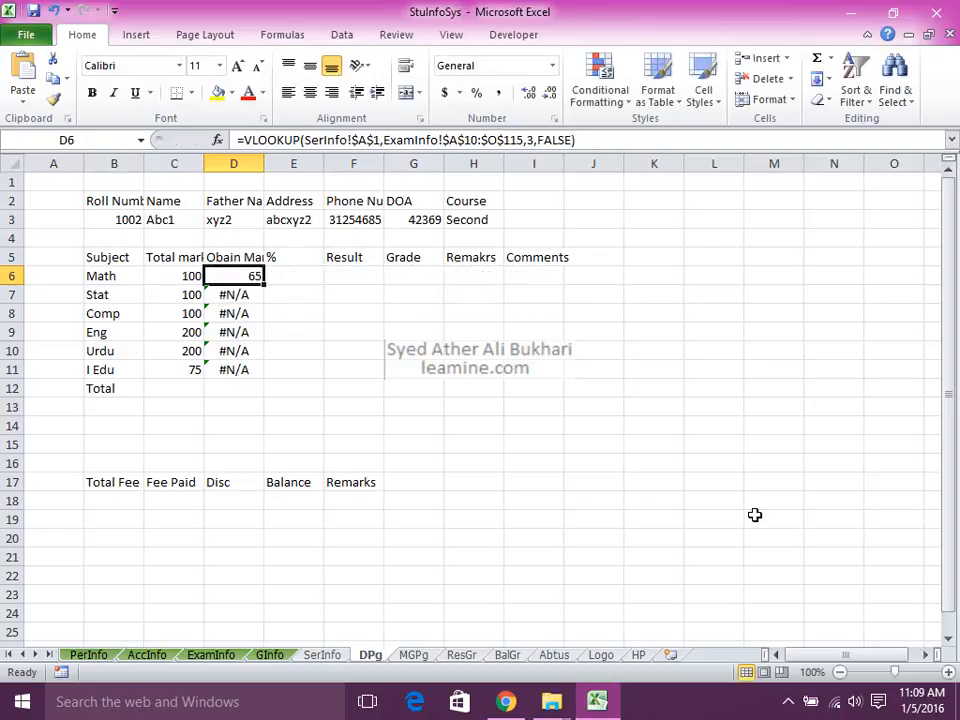
Fill the D6 lookup formula with absolute references down through D11
key("shift+Down")
key("shift+Down")
key("shift+Down")
key("shift+Down")
key("shift+Down")
key("ctrl+d")
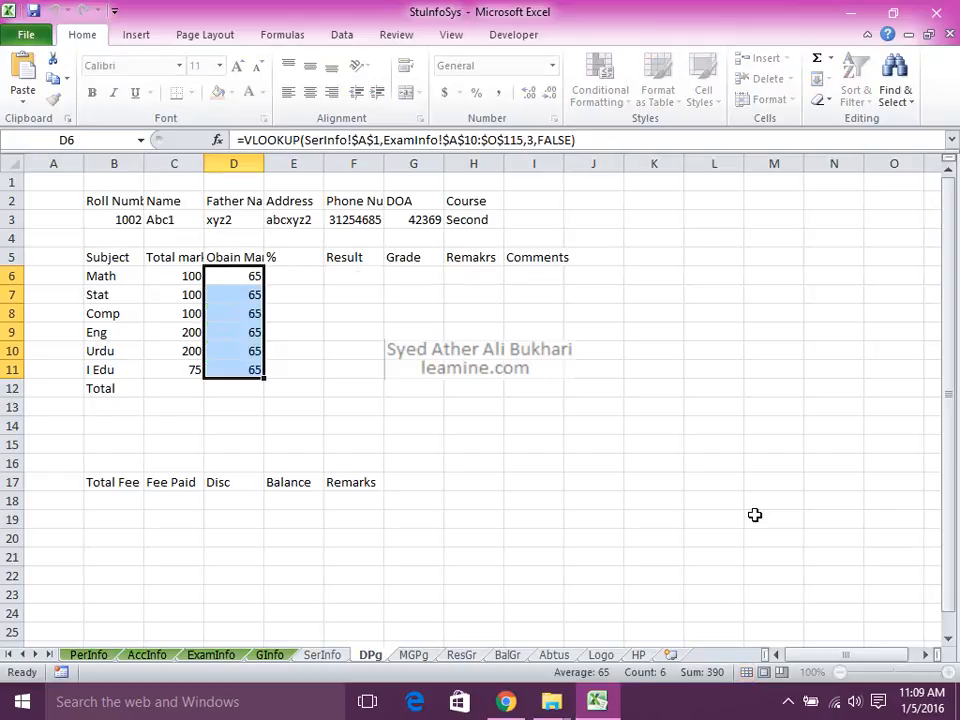
Set the VLOOKUP column index in D7 to 4 for the obtained Stat marks
key("Down")
key("F2")
key("Left")
key("Left")
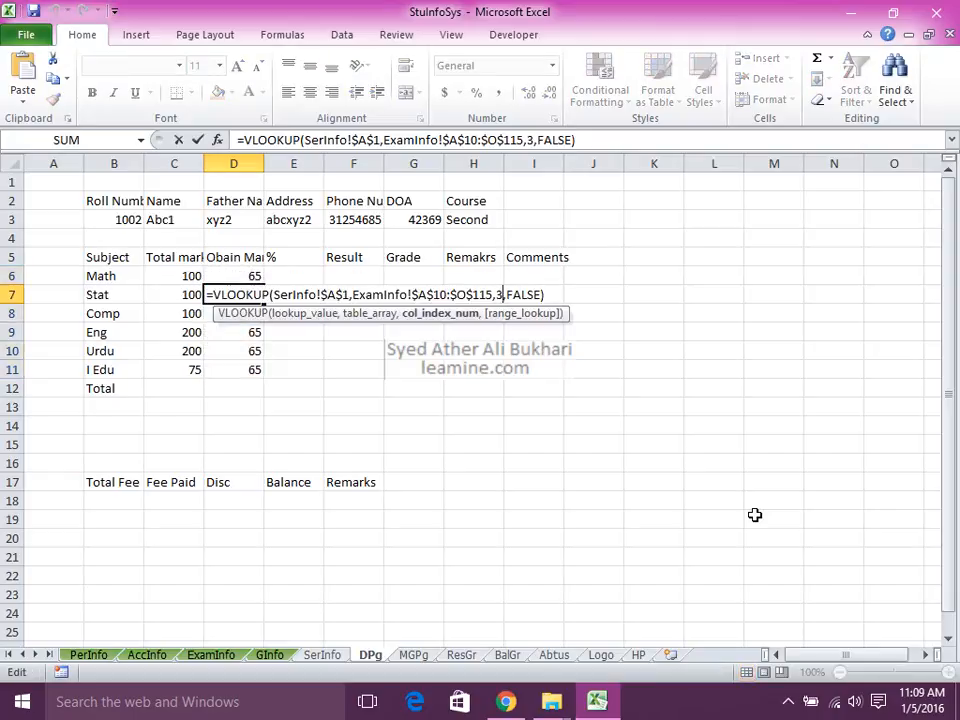
key("Delete")
type("4")
key("Return")
Set the VLOOKUP column index in D8 to 5 for the obtained Comp marks
key("F2")
key("Left")
key("Left")
key("Left")
key("Left")
key("Left")
key("Left")
key("Left")
key("Left")
key("Delete")
type("5")
key("Return")
Set the VLOOKUP column index in D9 to 6 for the obtained Eng marks
key("F2")
key("Left")
key("Left")
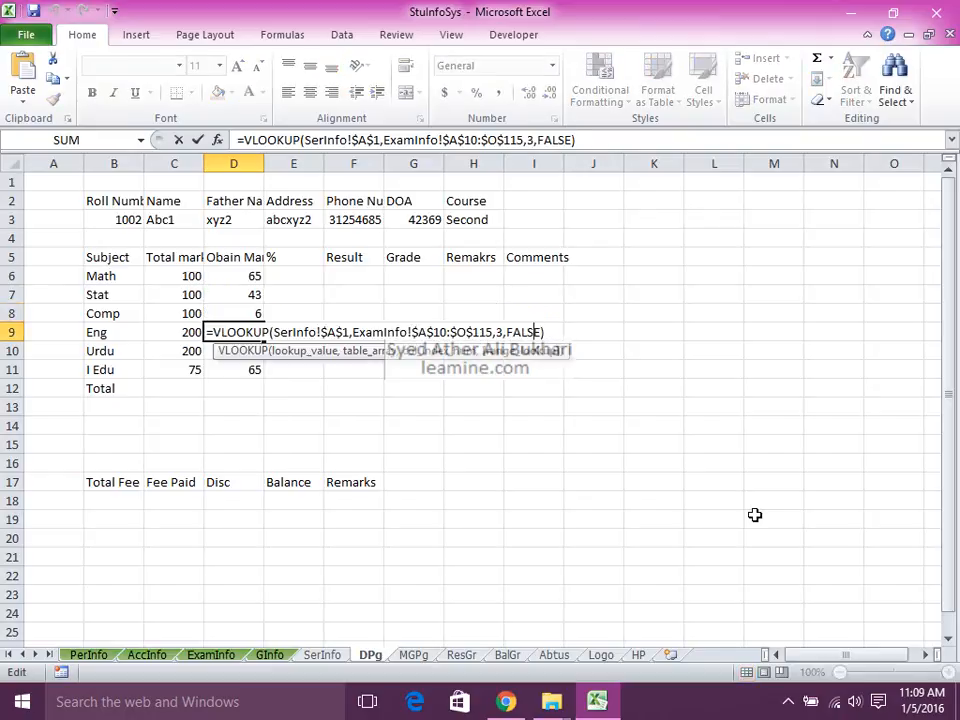
key("Left")
key("Left")
key("Delete")
type("6")
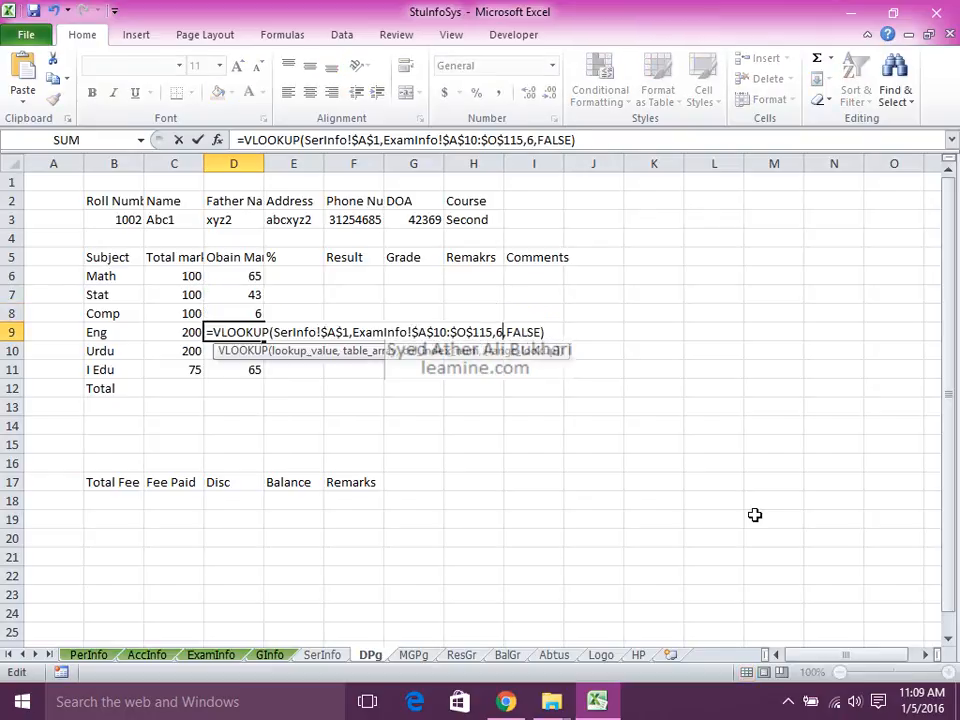
key("Return")
Point the D10 lookup at the Urdu marks column and set the column index in D11 to 8 for I Edu
key("F2")
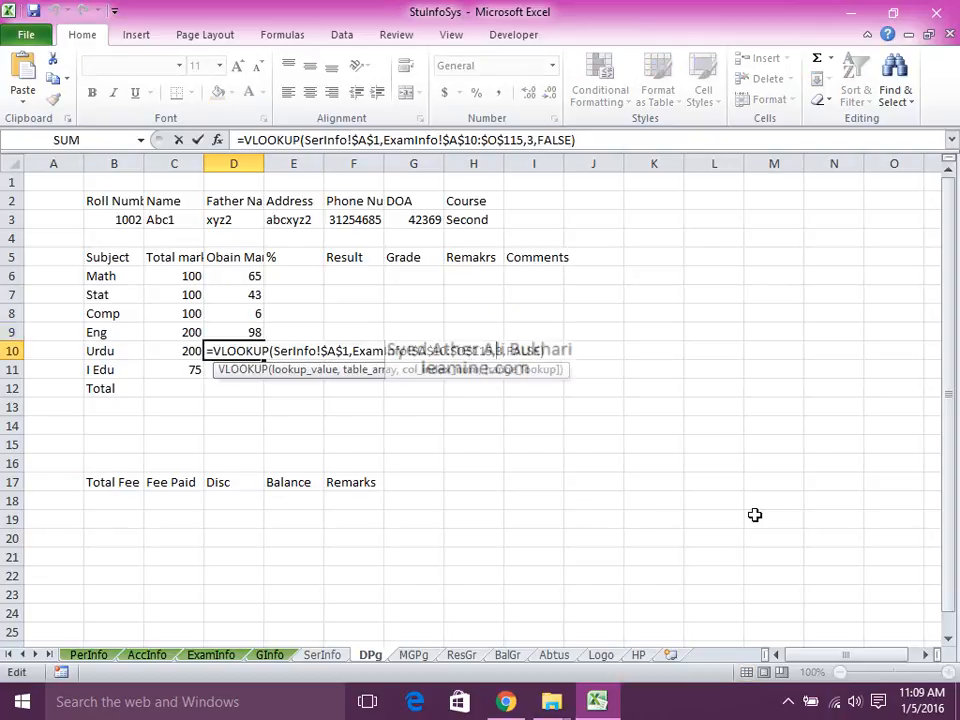
key("Return")
key("F2")
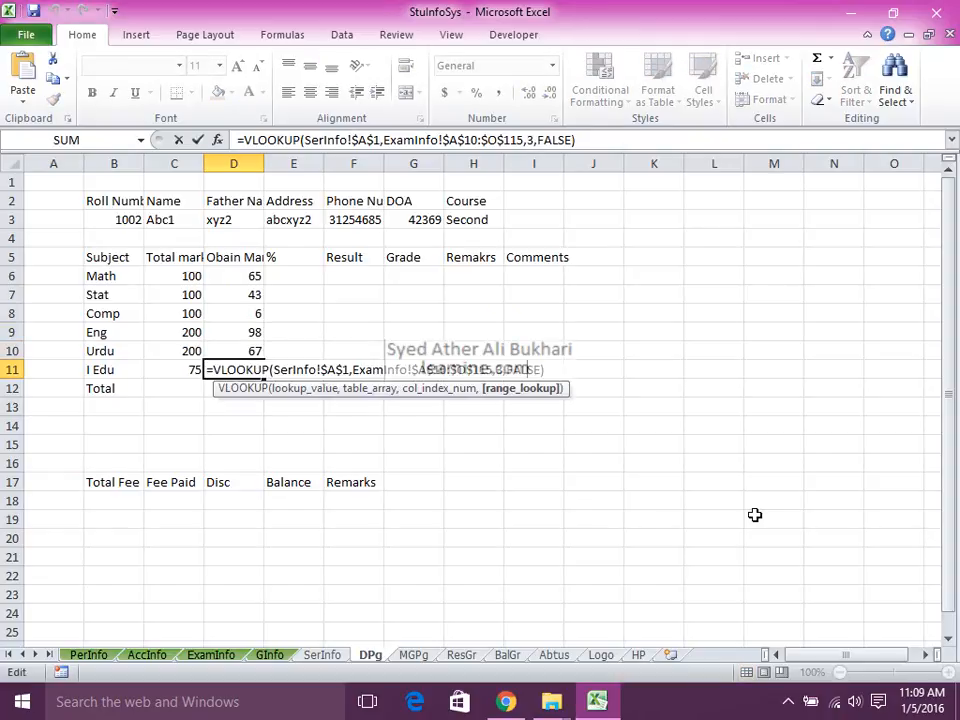
key("Delete")
type("8")
key("Return")
Add a double-line top border across the Total row from B12 to I12
key("Right")
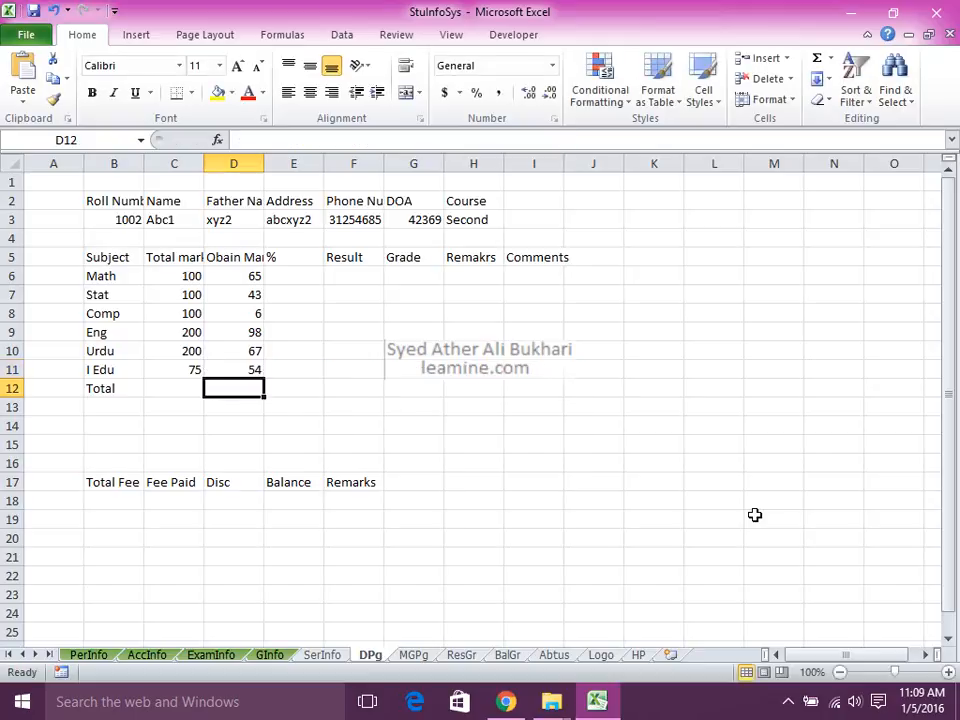
key("Left")
key("Left")
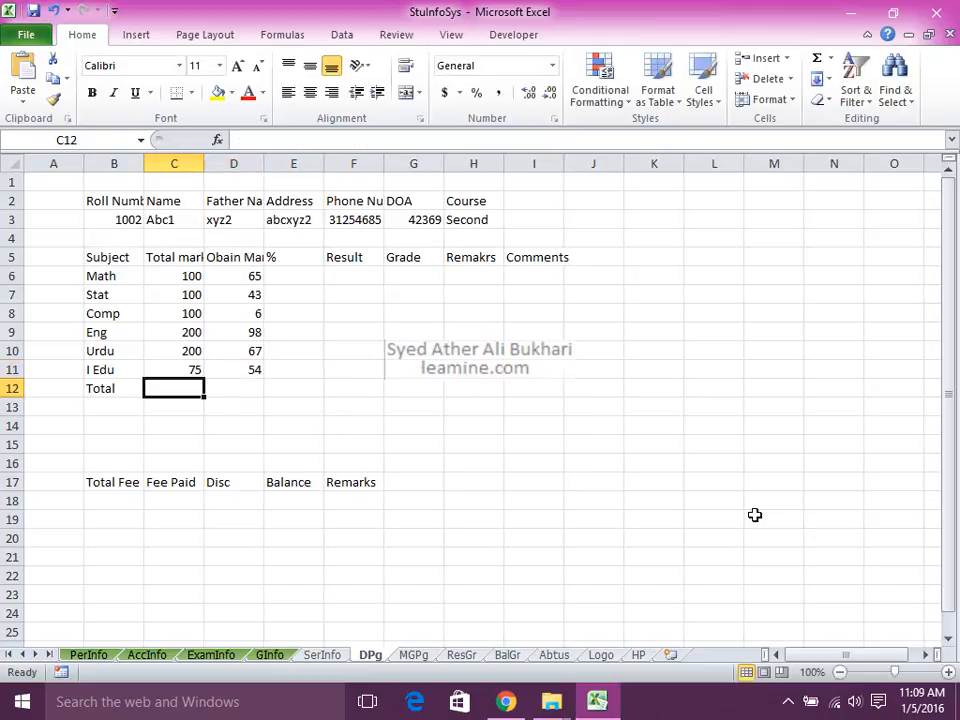
key("Left")
key("shift+Right")
key("shift+Right")
key("shift+Right")
key("shift+Right")
key("shift+Right")
key("shift+Right")
key("shift+Right")
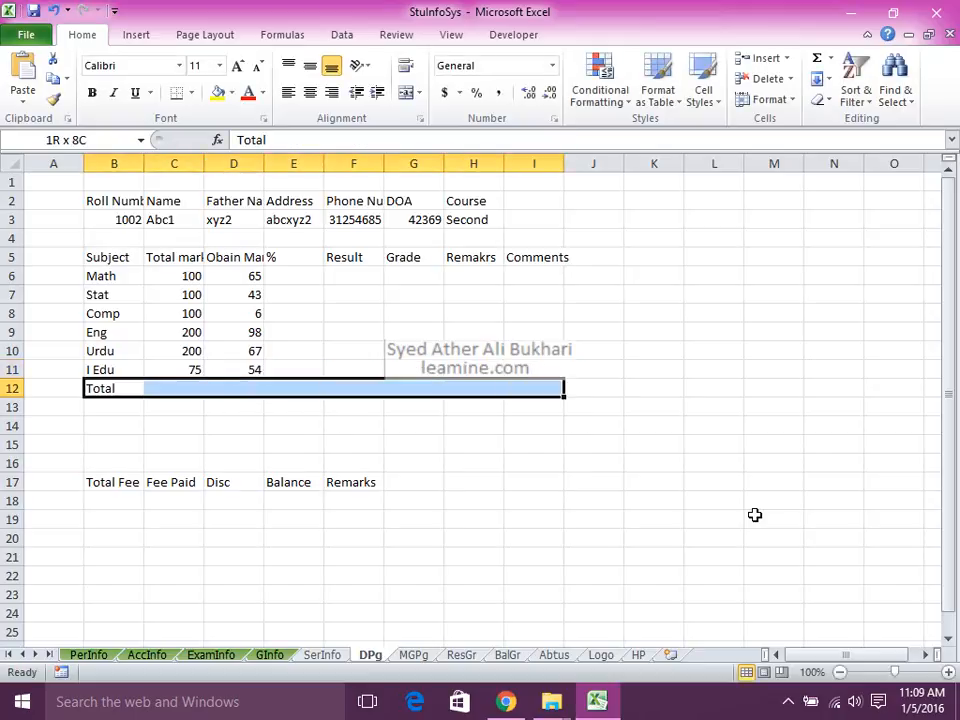
key("ctrl+1")
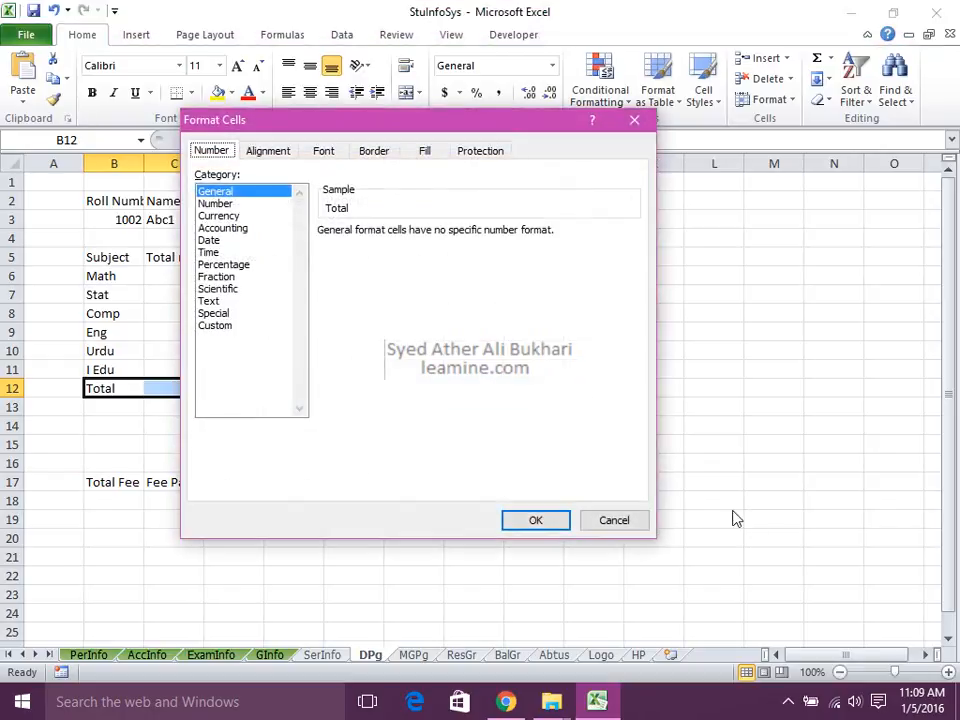
left_click(373, 151)
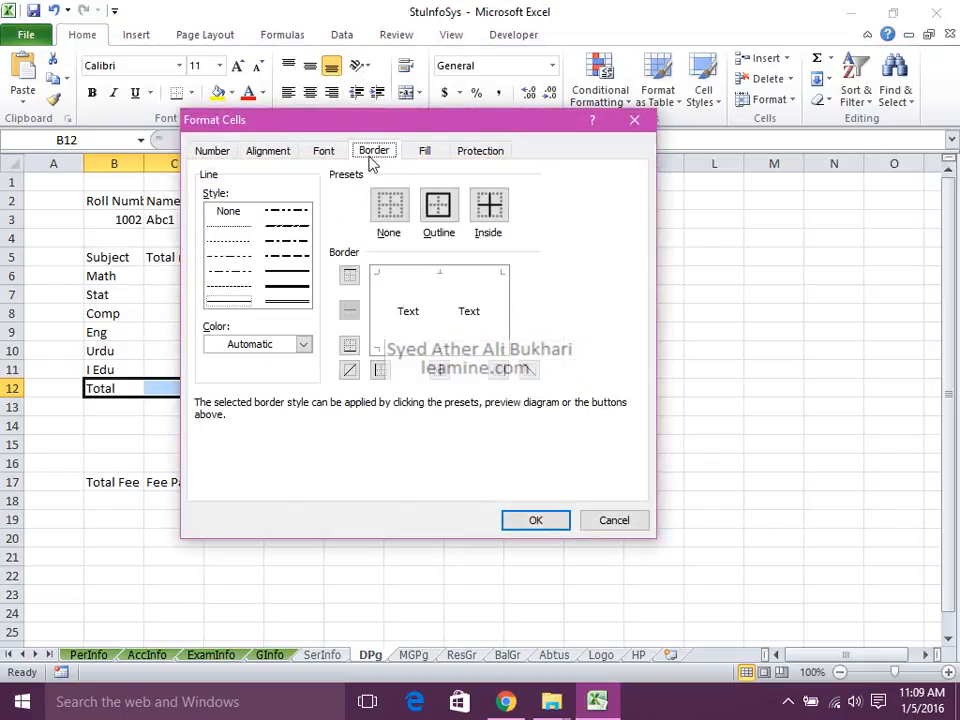
left_click(410, 274)
left_click(517, 516)
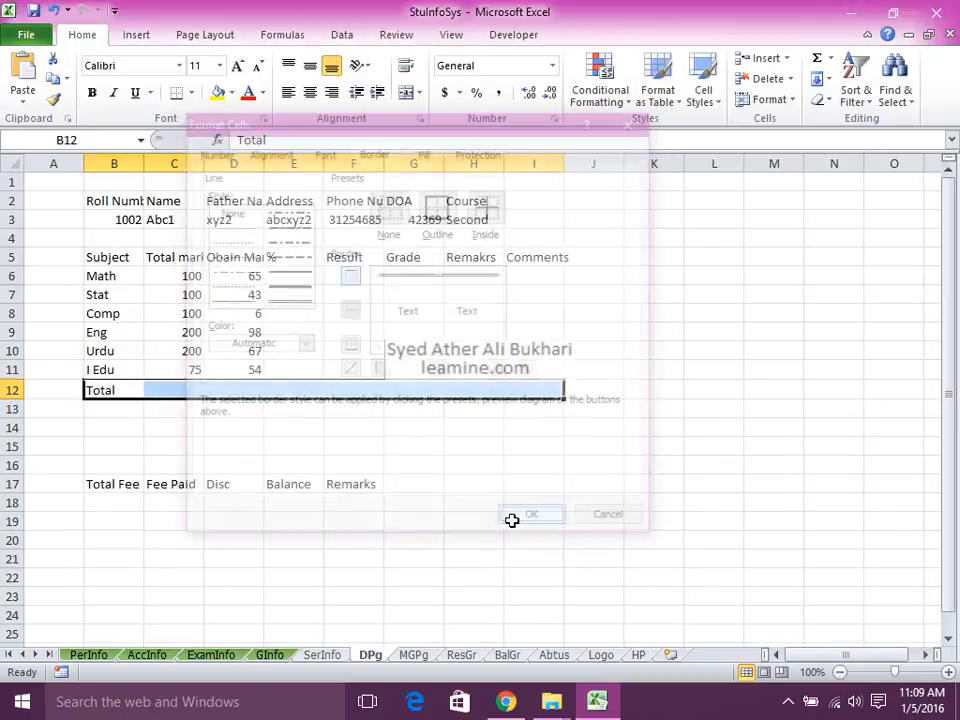
left_click(186, 412)
left_click(176, 392)
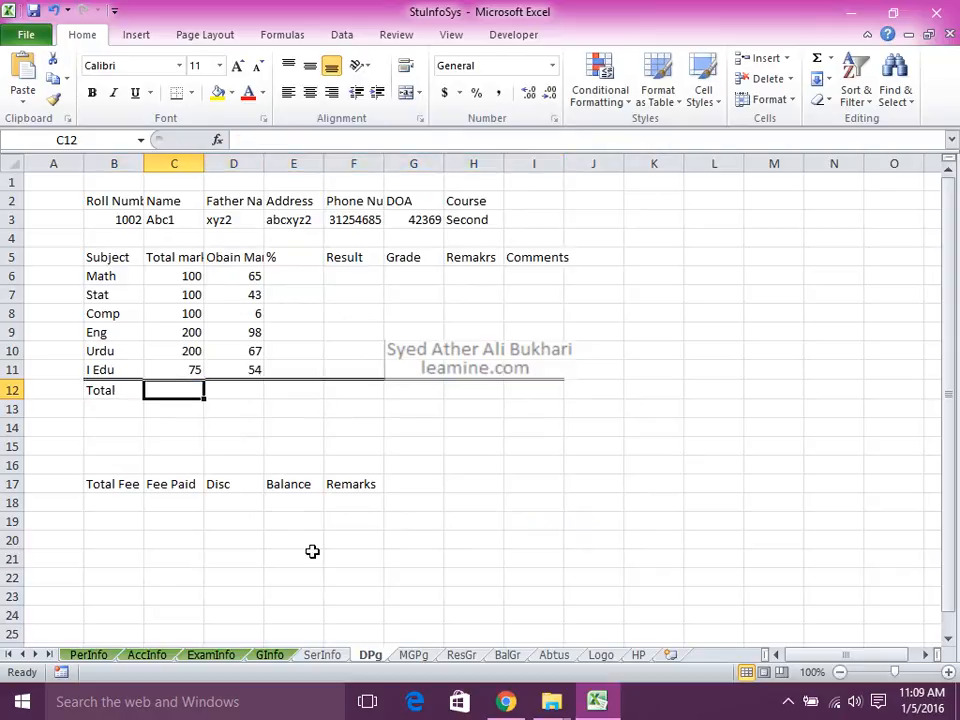
Add AutoSum totals of the total marks and obtained marks in the Total row, cells C12 and D12
key("alt+=")
key("ctrl+Return")
key("shift+Right")
key("shift+Right")
key("shift+Left")
key("F2")
key("ctrl+Return")
Calculate the Math percentage in E6 with the formula =D6/C6
key("Right")
key("Up")
key("Up")
key("Right")
key("Up")
key("Up")
key("Up")
key("Up")
type("=")
key("Left")
type("/")
key("Left")
key("Left")
key("Return")
key("Up")
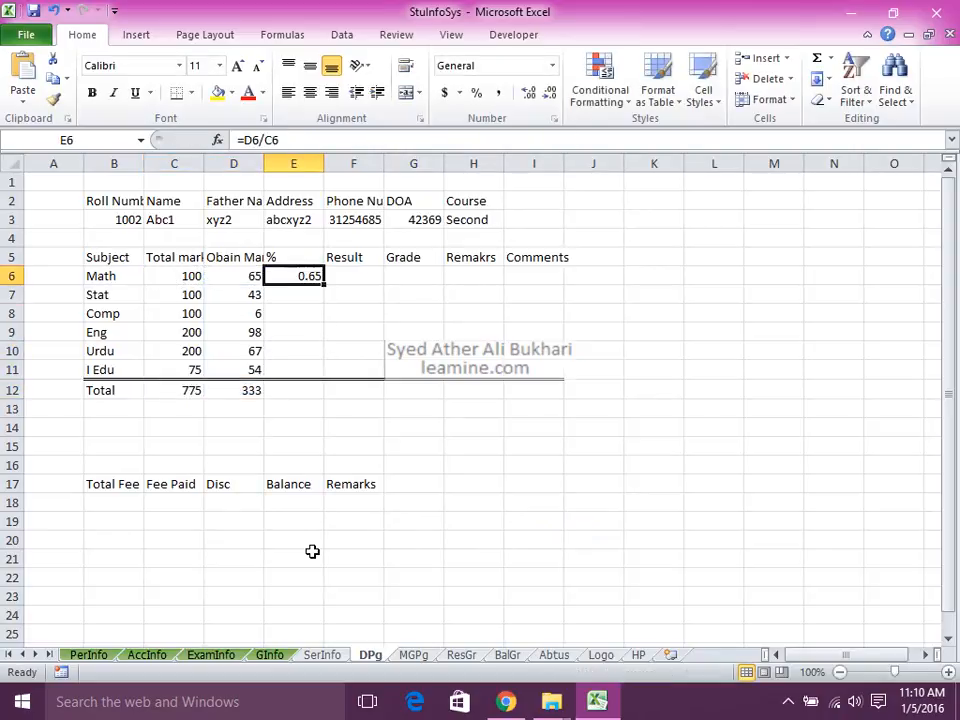
Fill the percentage formula through E6:E12, including the Total row, and format the cells as Percentage
key("shift+Down")
key("shift+Down")
key("shift+Down")
key("shift+Down")
key("shift+Down")
key("shift+Down")
key("F2")
key("ctrl+Return")
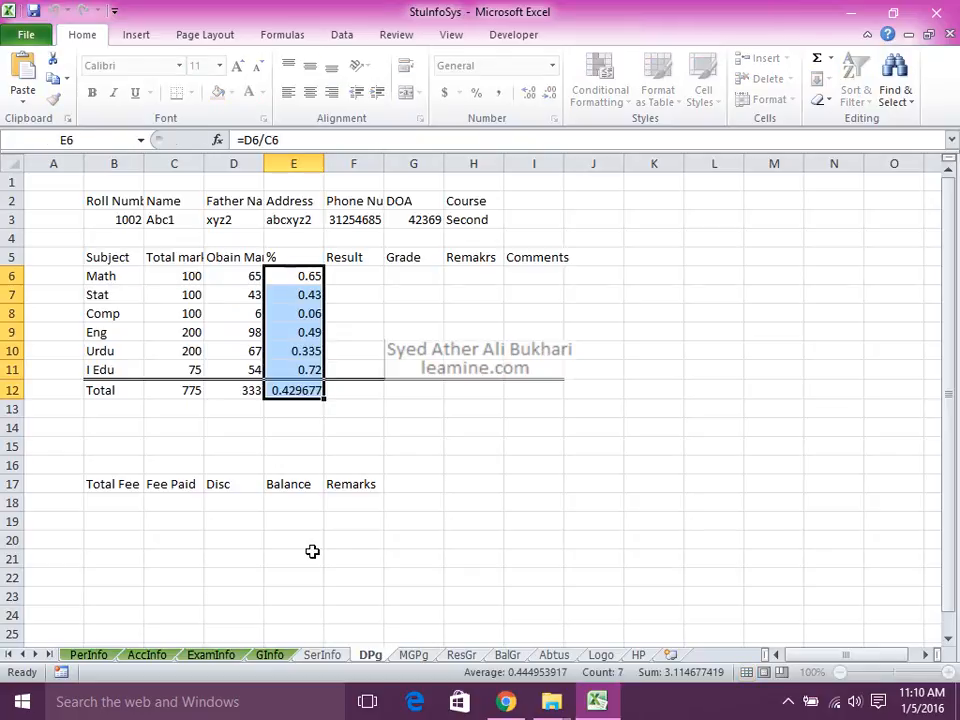
key("ctrl+shift+5")
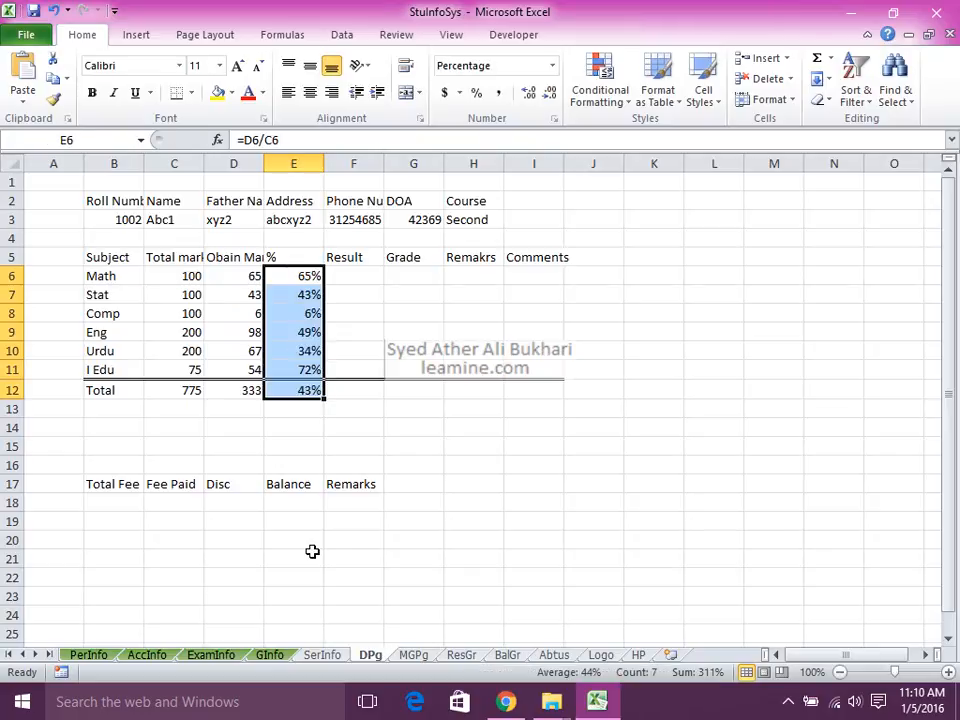
key("Right")
key("Down")
key("Down")
key("Down")
key("Down")
key("Down")
key("Down")
key("Down")
key("Down")
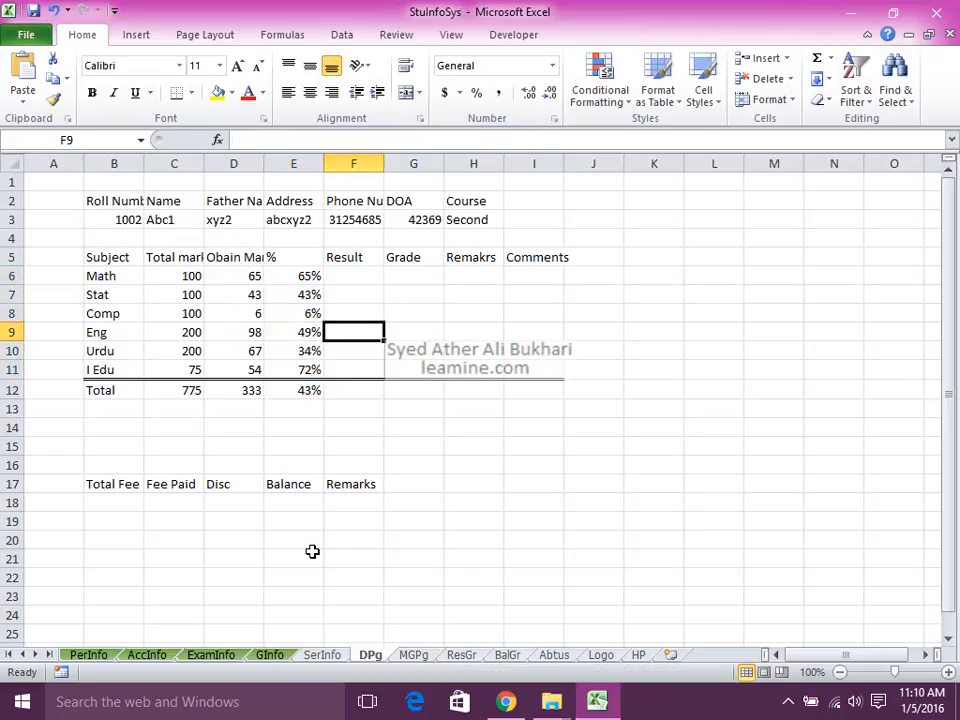
key("Right")
key("Right")
key("Right")
key("Right")
key("Right")
key("Right")
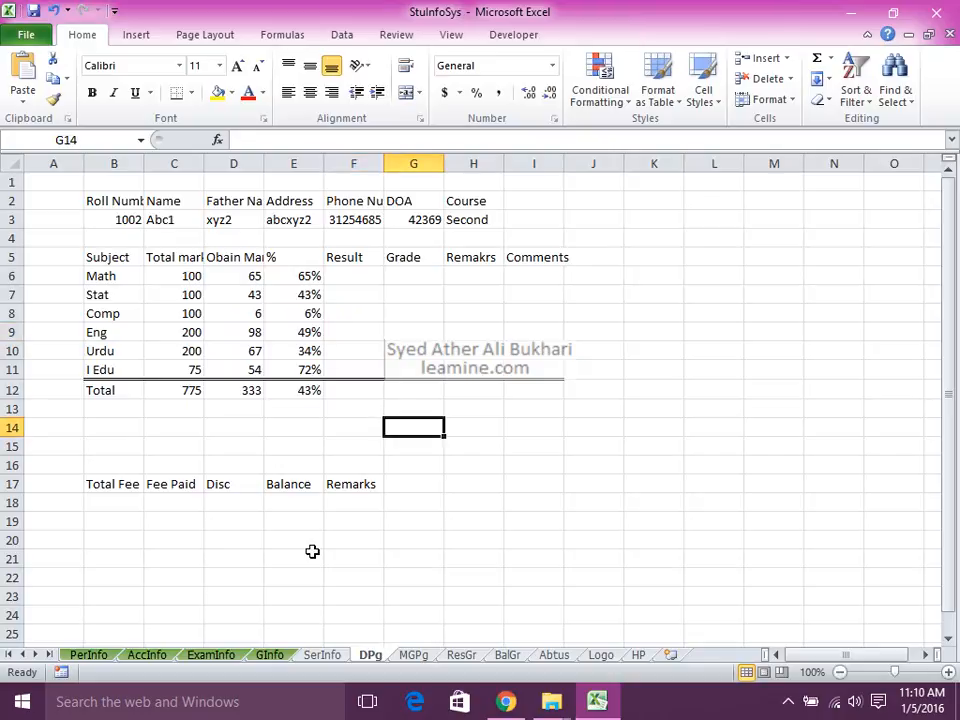
key("Up")
key("Up")
key("Up")
key("Up")
key("Up")
key("Up")
key("Up")
key("Up")
key("Up")
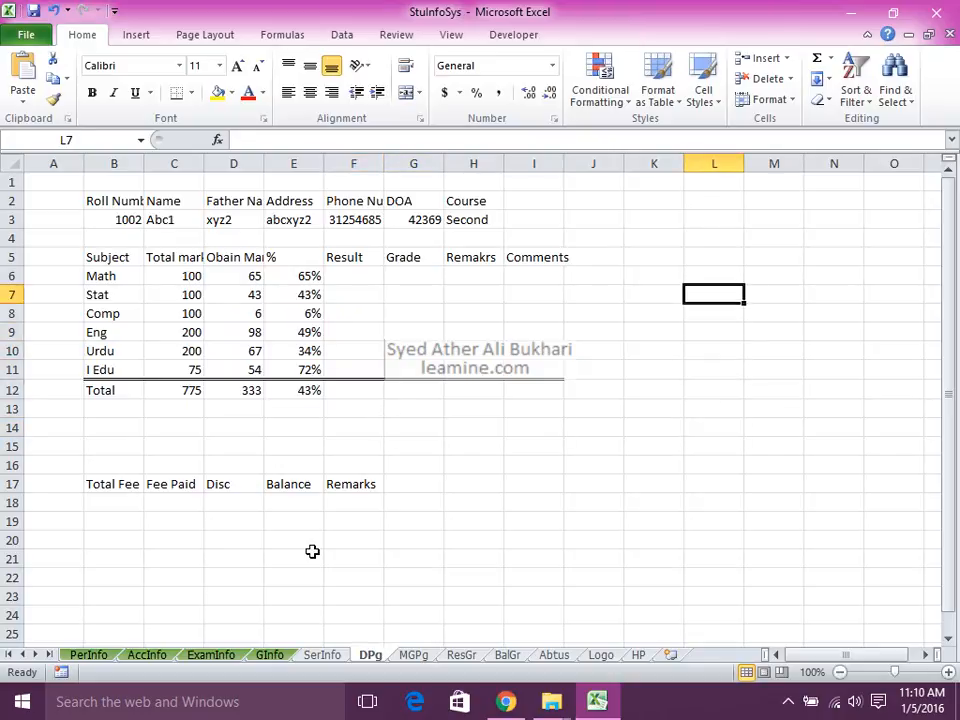
key("Down")
key("Down")
key("Down")
key("Down")
key("Down")
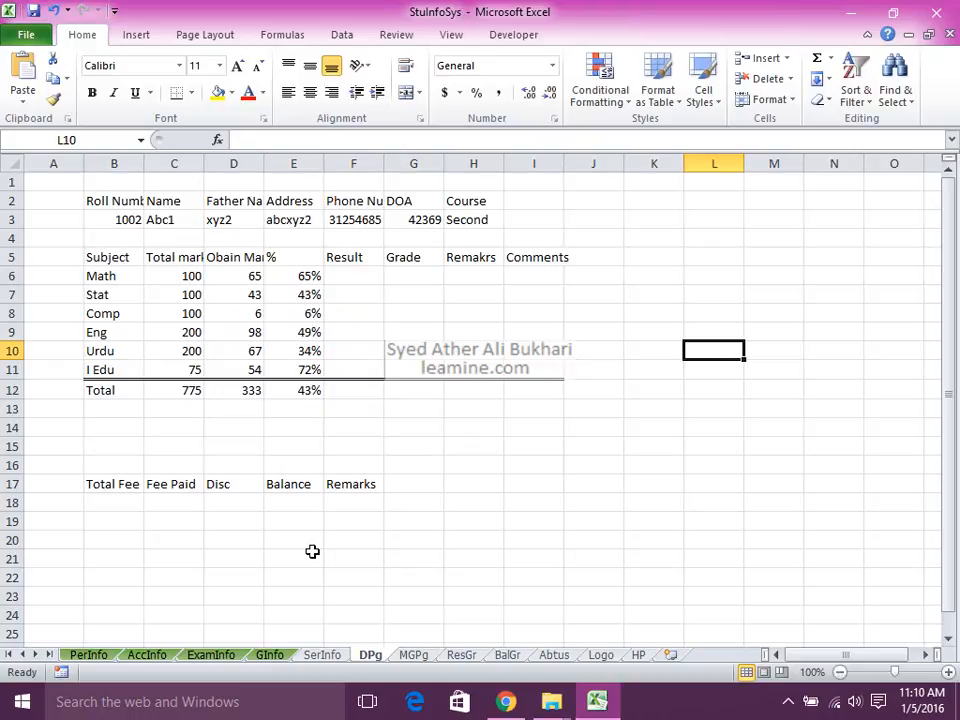
Start a VLOOKUP formula in B18 under Total Fee with SerInfo!A1 as the lookup value
key("Down")
key("Down")
key("Down")
key("Down")
key("Down")
key("Down")
key("Left")
key("Left")
key("Left")
key("Down")
key("Down")
key("Left")
key("Left")
key("Left")
key("Left")
key("Left")
key("Left")
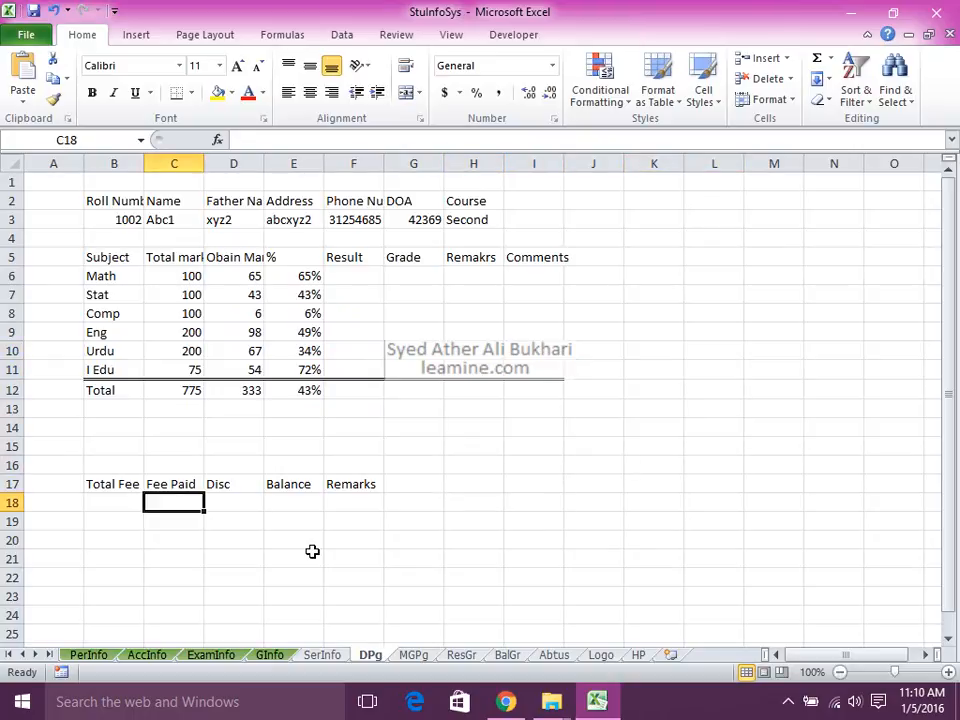
key("Left")
type("=")
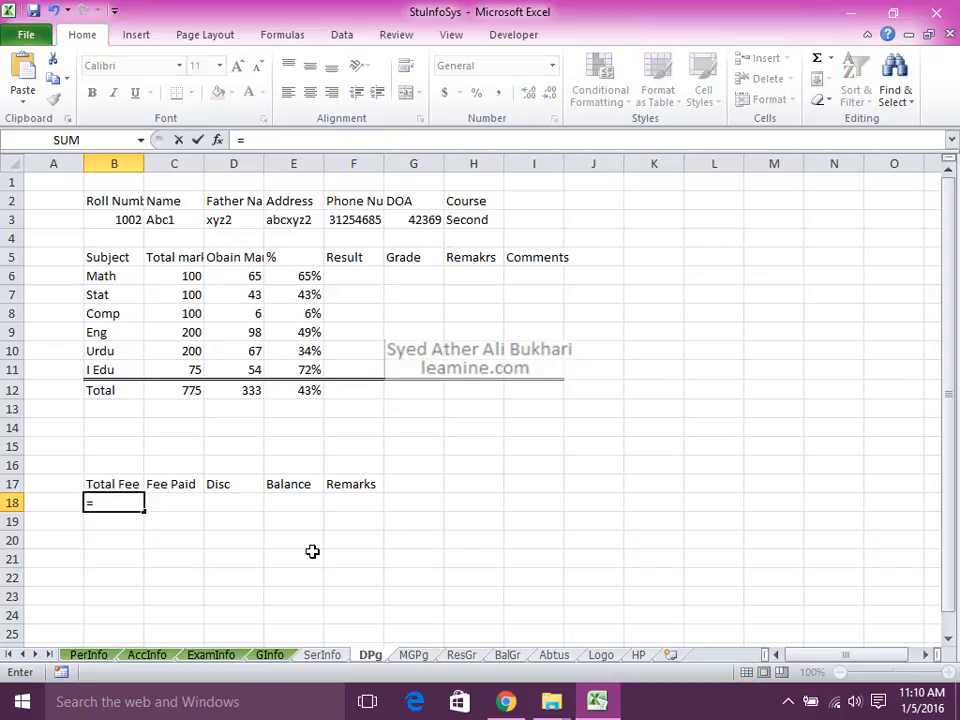
type("vlookup(")
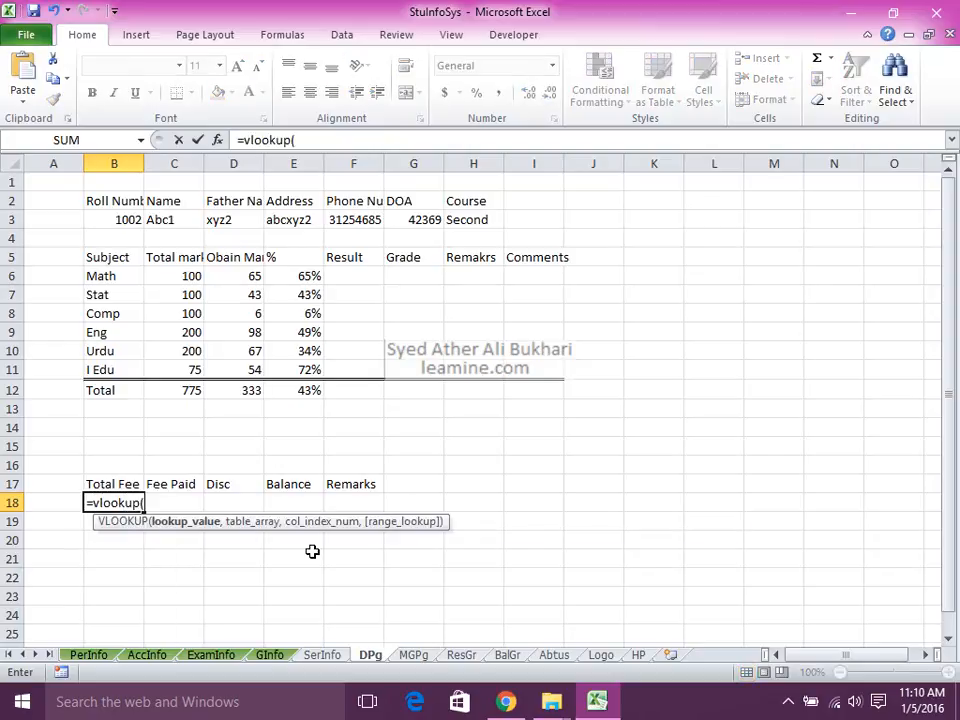
left_click(335, 655)
left_click(95, 193)
type(",")
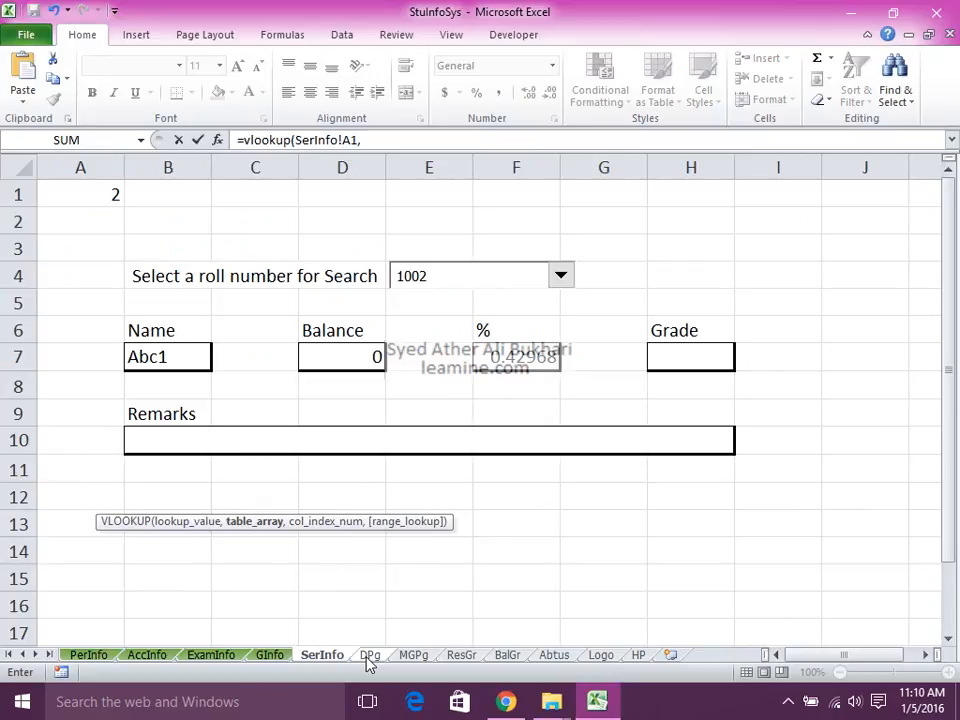
Complete the Total Fee lookup with AccInfo!A10:H110 as the table array and 3 as the column index
left_click(138, 656)
left_click(125, 233)
key("ctrl+Up")
key("ctrl+Up")
key("ctrl+Up")
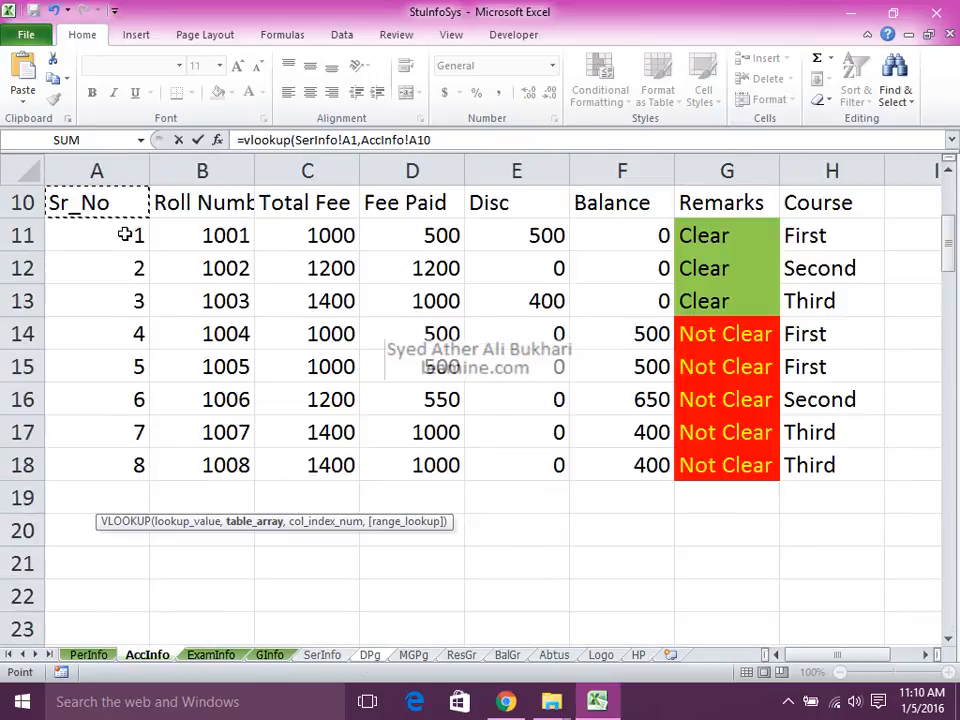
key("ctrl+Down")
key("ctrl+shift+Right")
key("ctrl+shift+Down")
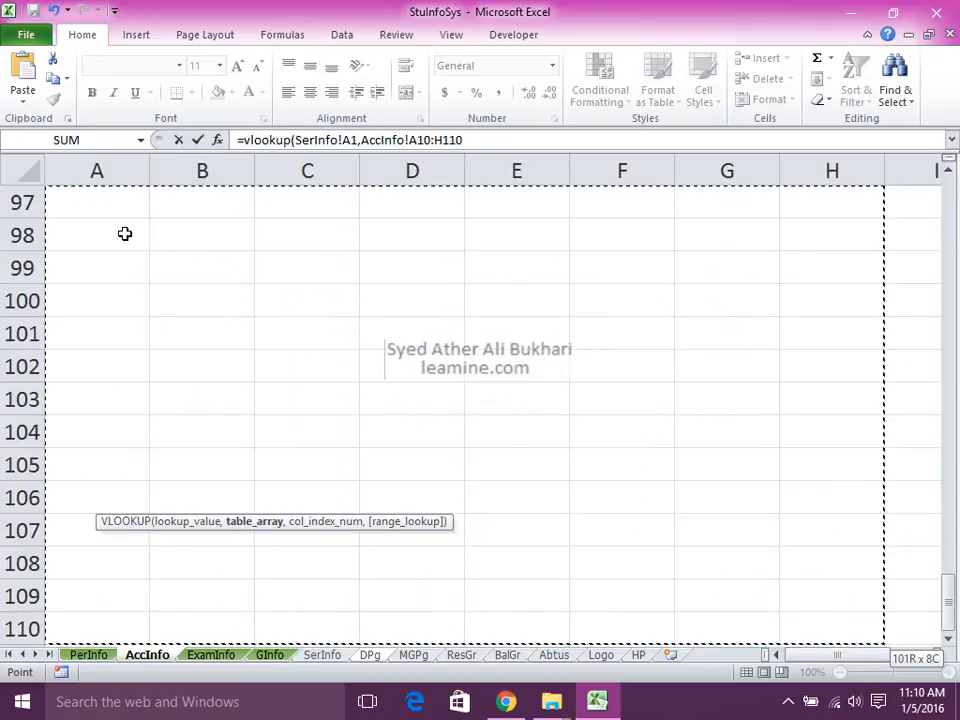
type(",3")
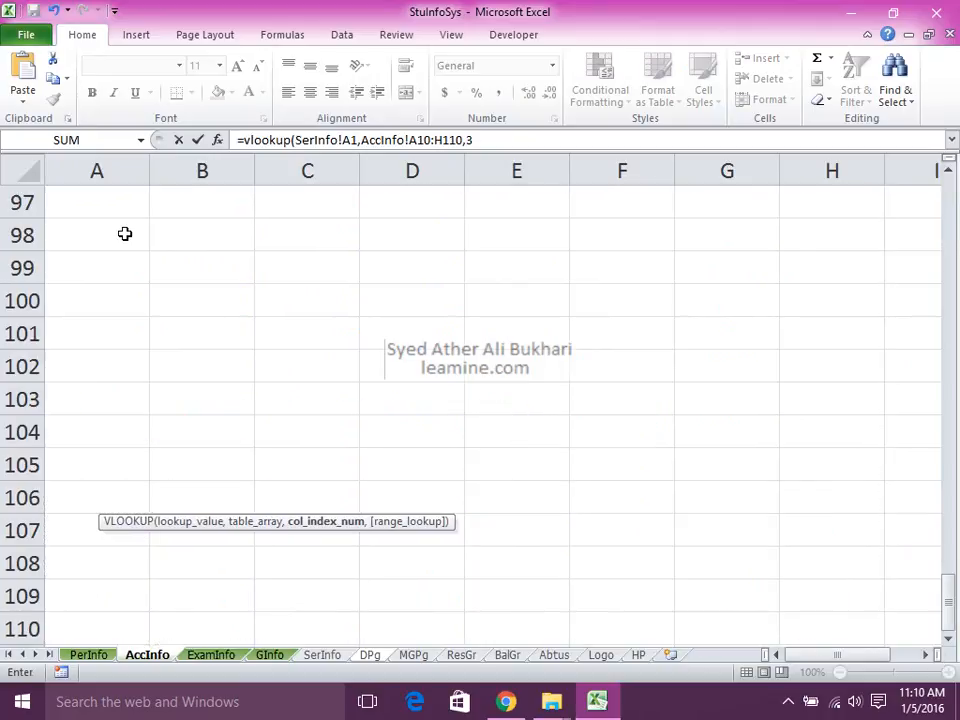
key("Return")
key("Up")
Make the B18 formula's references absolute as SerInfo!$A$1 and AccInfo!$A$10:$H$110
key("shift+Right")
key("shift+Right")
key("shift+Left")
key("shift+Left")
key("F2")
key("Left")
key("Left")
key("Left")
key("Left")
key("Left")
key("Left")
key("Left")
key("Left")
key("Left")
key("Left")
key("Left")
key("Left")
key("Left")
key("Left")
key("Left")
key("Left")
key("Left")
key("Left")
key("Left")
key("Left")
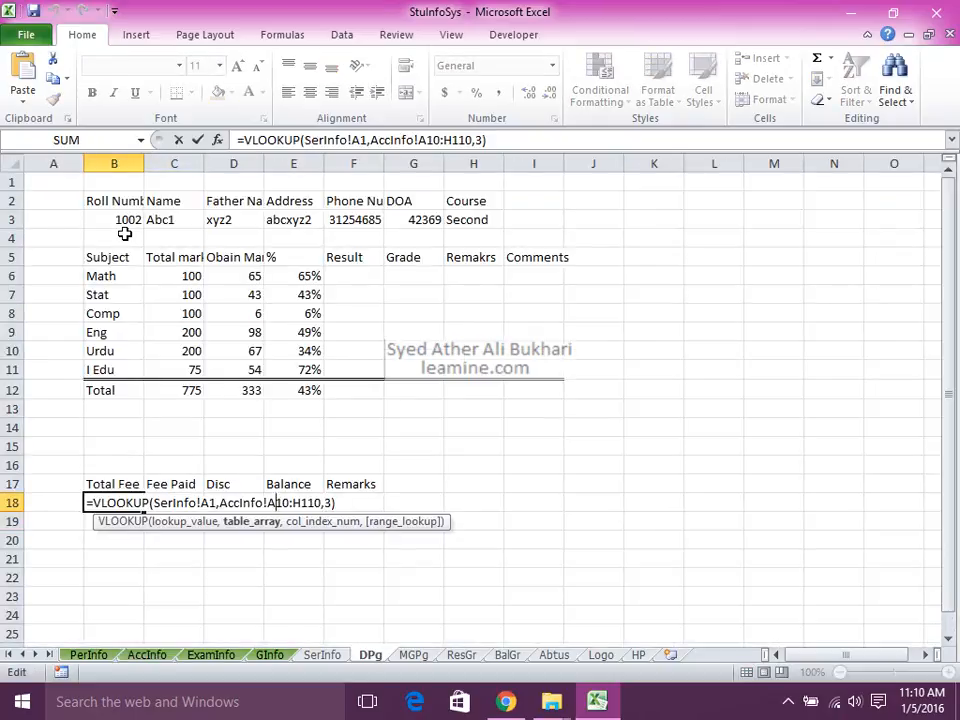
key("F4")
key("Right")
key("Right")
key("Right")
key("Right")
key("Right")
key("Right")
key("Right")
key("Right")
key("Right")
key("Right")
key("Right")
key("Right")
key("F4")
key("Right")
key("Right")
key("Right")
key("Right")
key("Right")
key("F4")
key("Right")
key("Right")
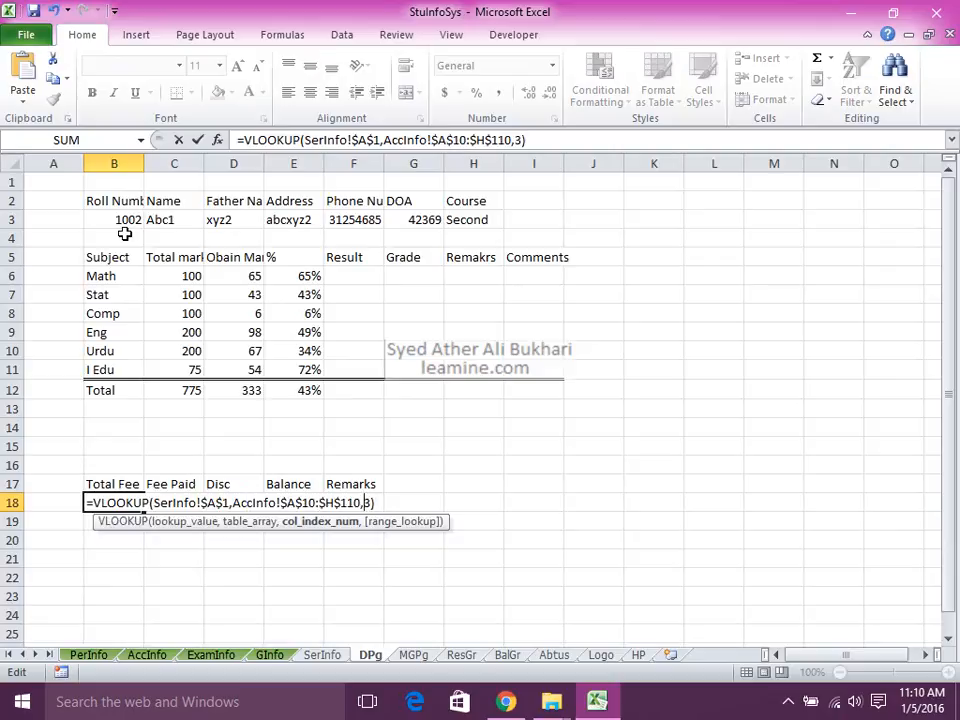
Add FALSE as the range lookup argument of the Total Fee formula in B18 for an exact match
type(",f")
key("Return")
key("Up")
key("F2")
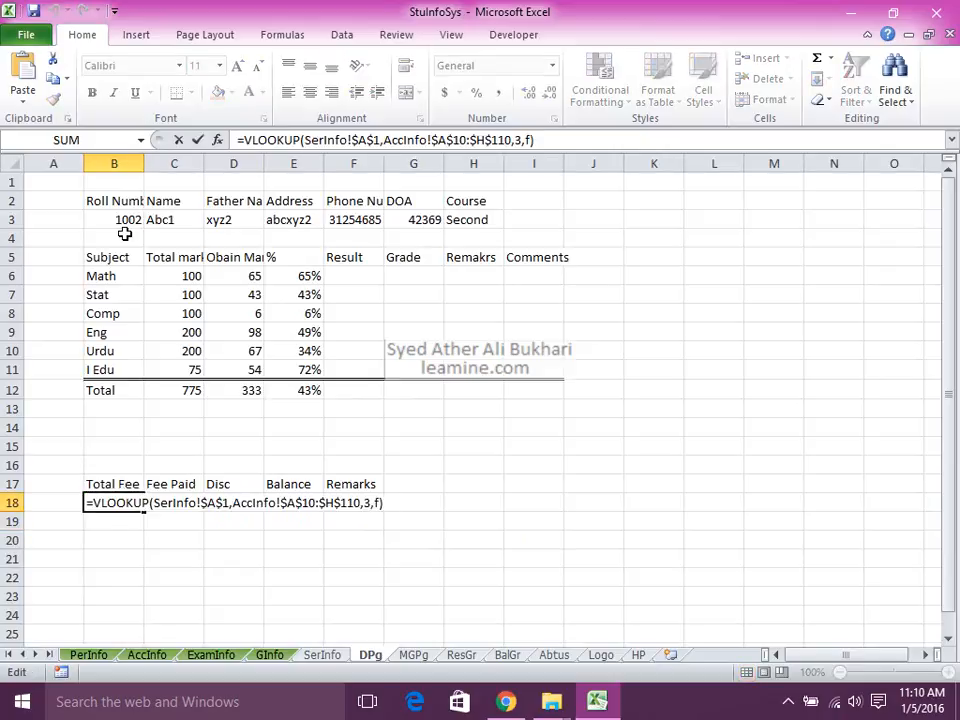
key("BackSpace")
type("alse")
key("Return")
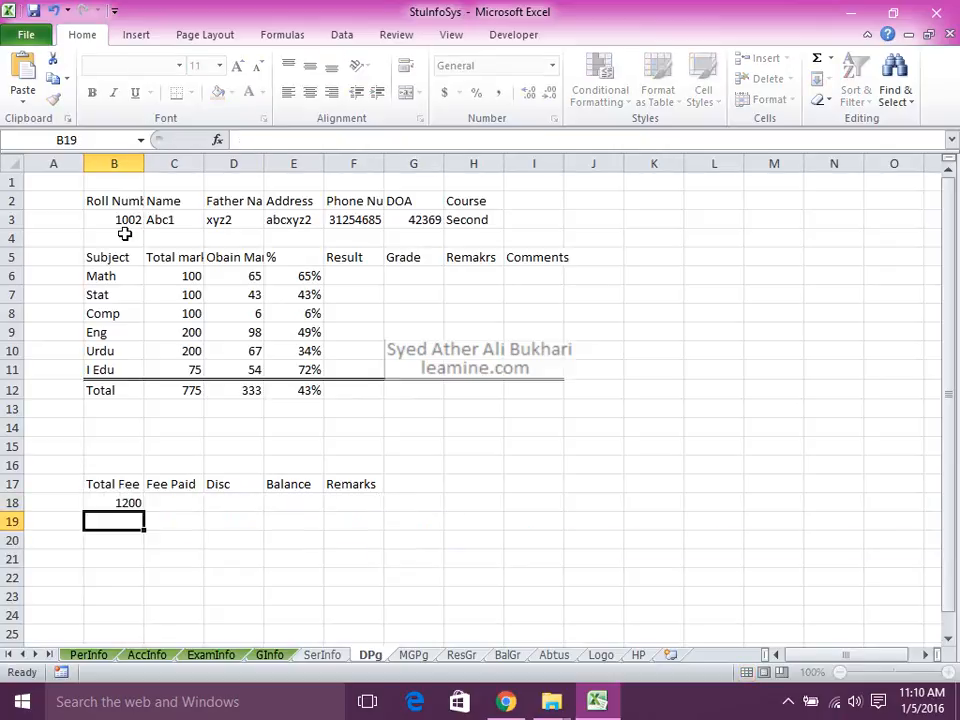
Fill the Total Fee VLOOKUP formula from B18 across to F18 under Fee Paid, Disc, Balance and Remarks
key("Up")
key("F2")
key("Escape")
key("shift+Right")
key("shift+Right")
key("shift+Right")
key("shift+Right")
key("ctrl+r")
Set the column index of the Fee Paid lookup in C18 to 4
key("Left")
key("Right")
key("Right")
key("F2")
key("Left")
key("Left")
key("BackSpace")
type("4")
key("Return")
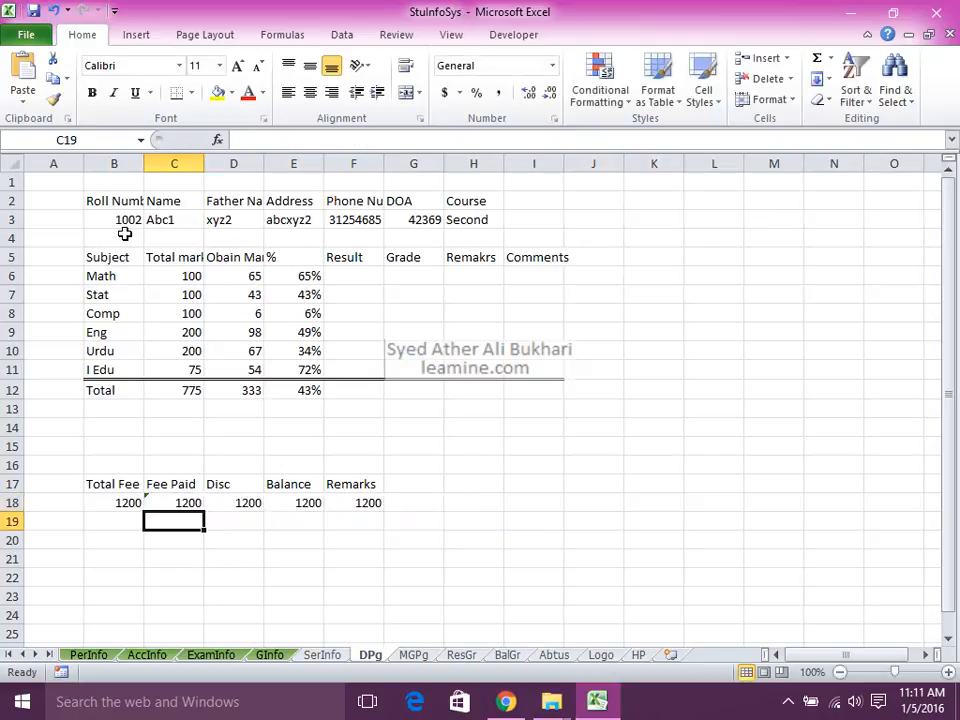
Set the column index of the Disc lookup in D18 to 5
key("Up")
key("Right")
key("F2")
key("Left")
key("Left")
key("Left")
key("Left")
key("Left")
key("Left")
key("Left")
key("Delete")
type("5")
key("Return")
Set the column index of the Balance lookup in E18 to 6
key("Right")
key("Up")
key("F2")
key("Left")
key("Left")
key("Left")
key("Left")
key("Left")
key("BackSpace")
type("6")
key("Return")
Set the column index of the Remarks lookup in F18 to 7
key("Right")
key("Up")
key("F2")
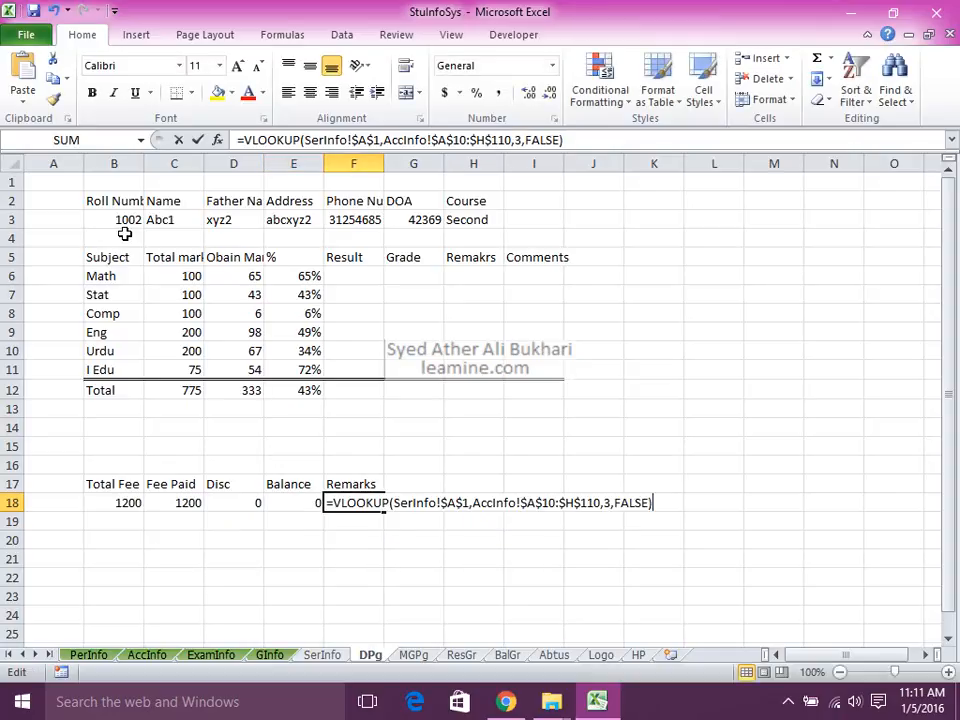
key("Left")
key("Left")
key("Left")
key("Left")
key("BackSpace")
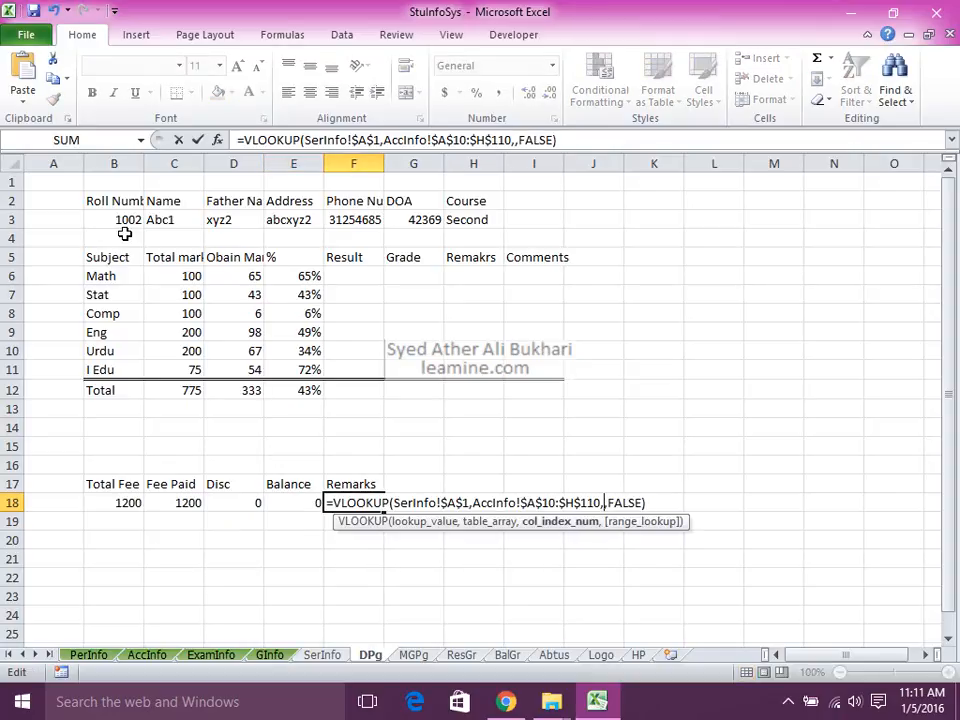
type("7")
key("Return")
key("Return")
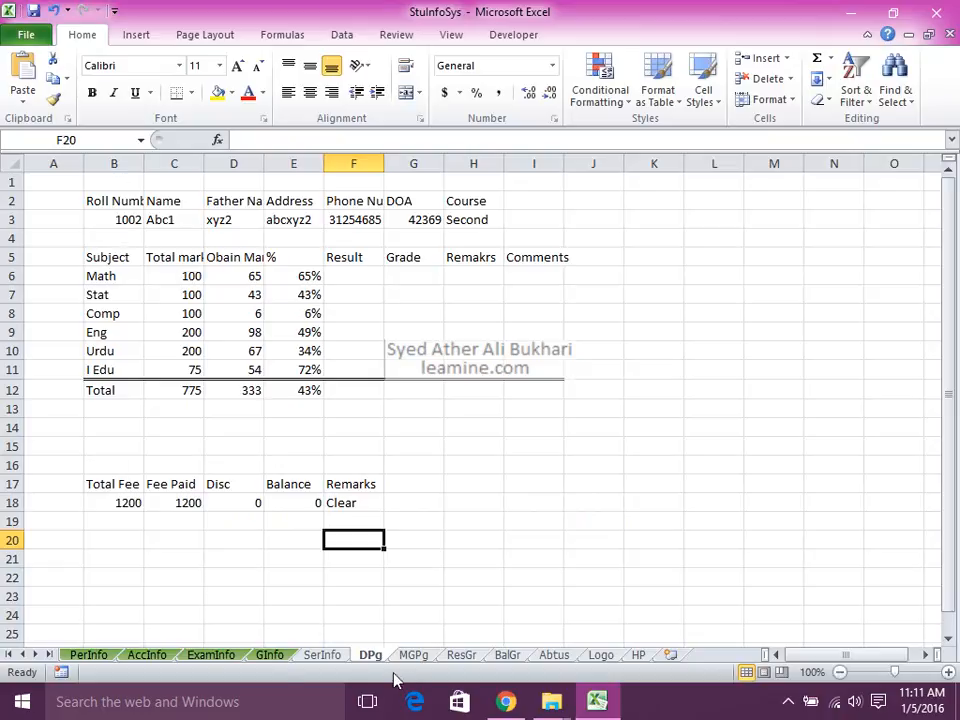
left_click(322, 655)
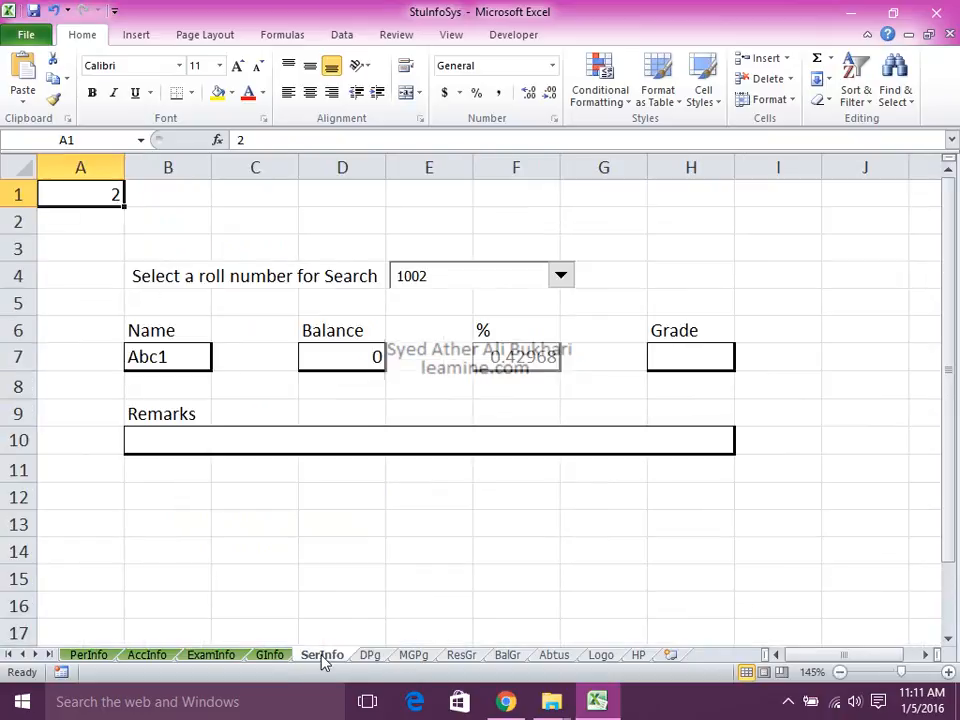
left_click(370, 655)
left_click(466, 505)
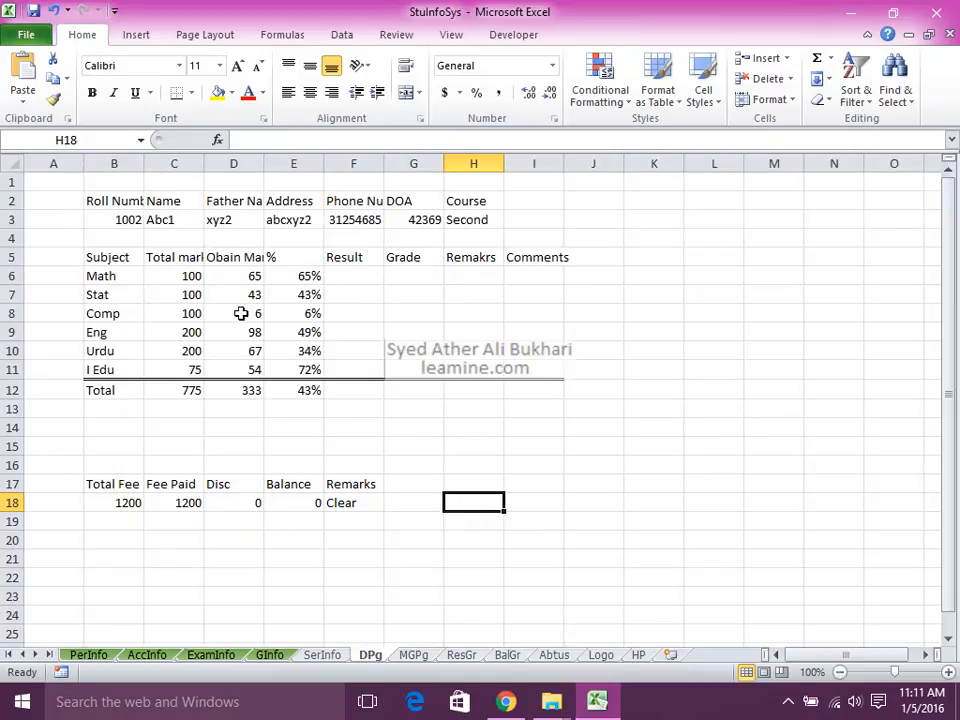
Move the blue 3D Home Page shape on PerInfo off the headers to the far end of the title, over columns H and I
left_click(88, 655)
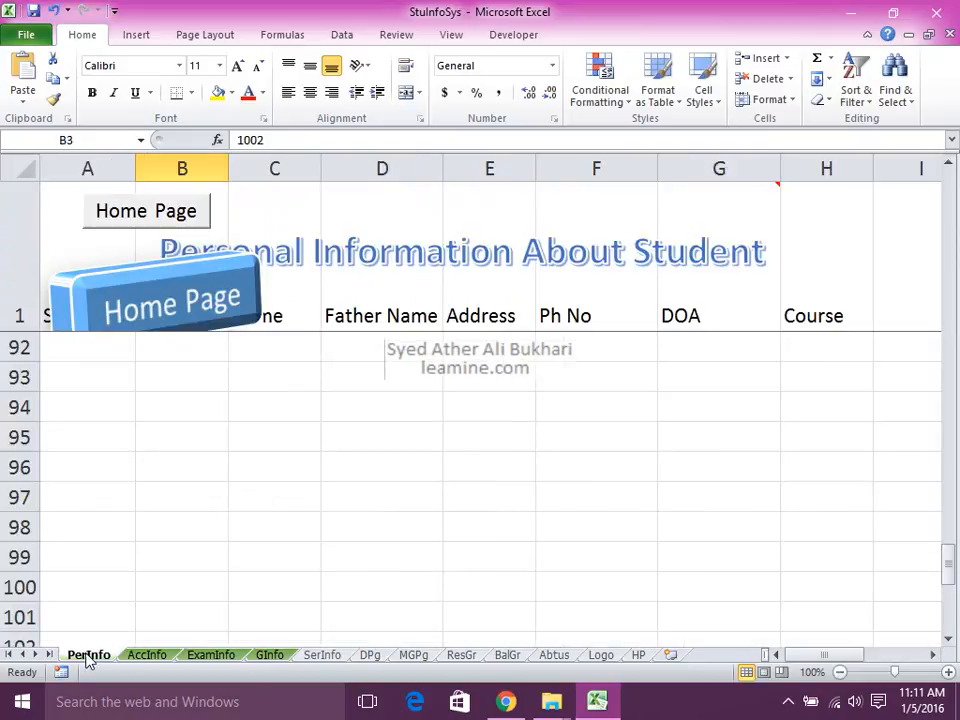
right_click(140, 270)
key("Escape")
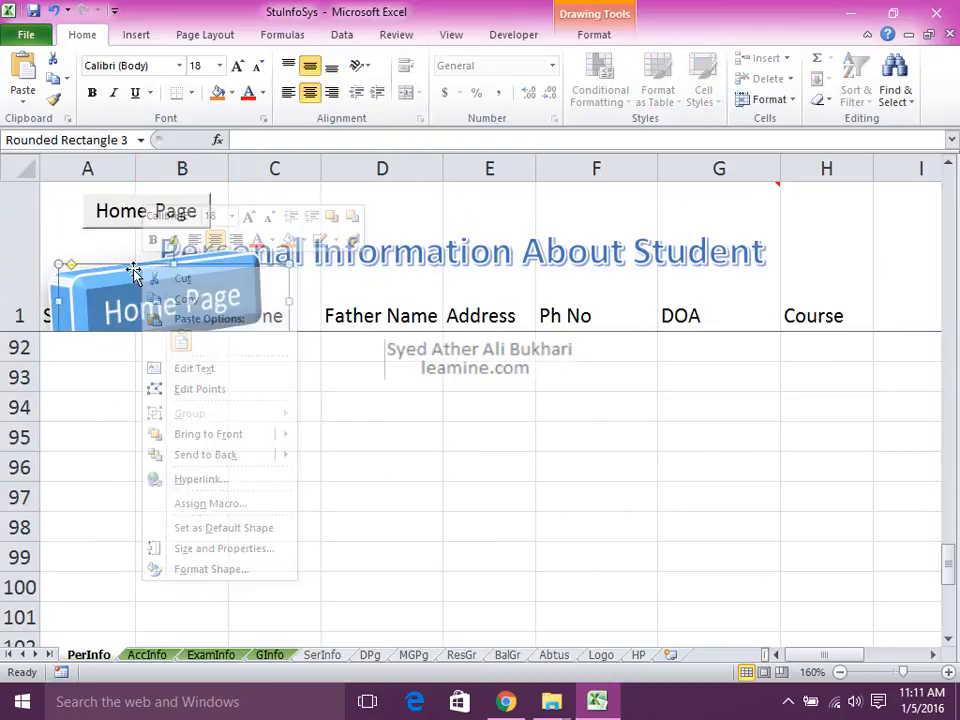
left_click_drag(220, 272, 915, 208)
key("Escape")
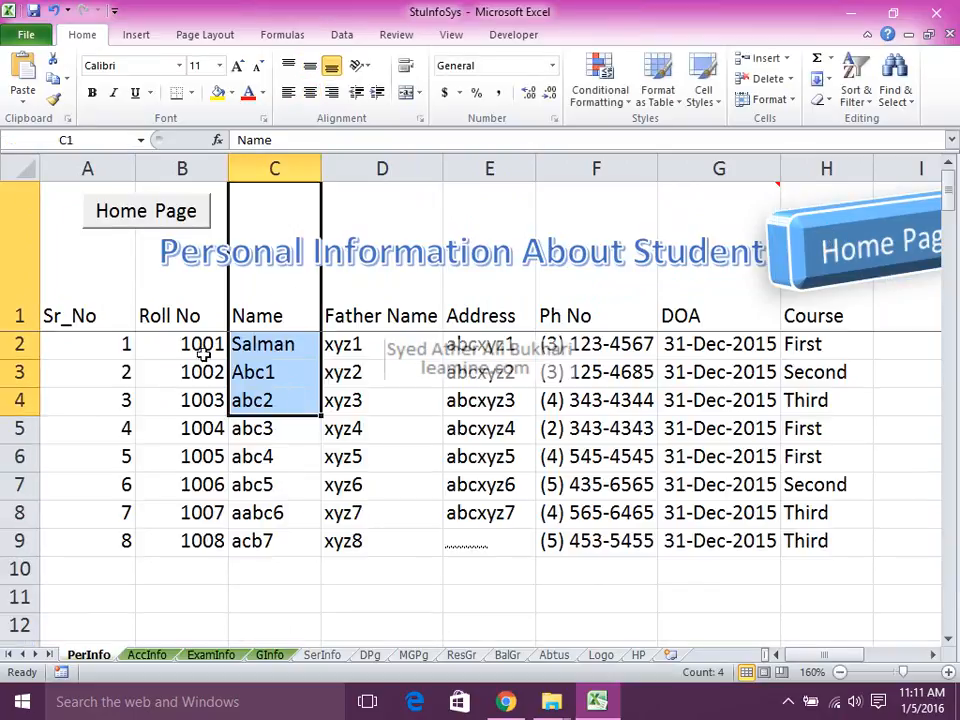
Copy the grey Home Page button from PerInfo and paste it at A1 of the AccInfo sheet
right_click(145, 222)
key("Escape")
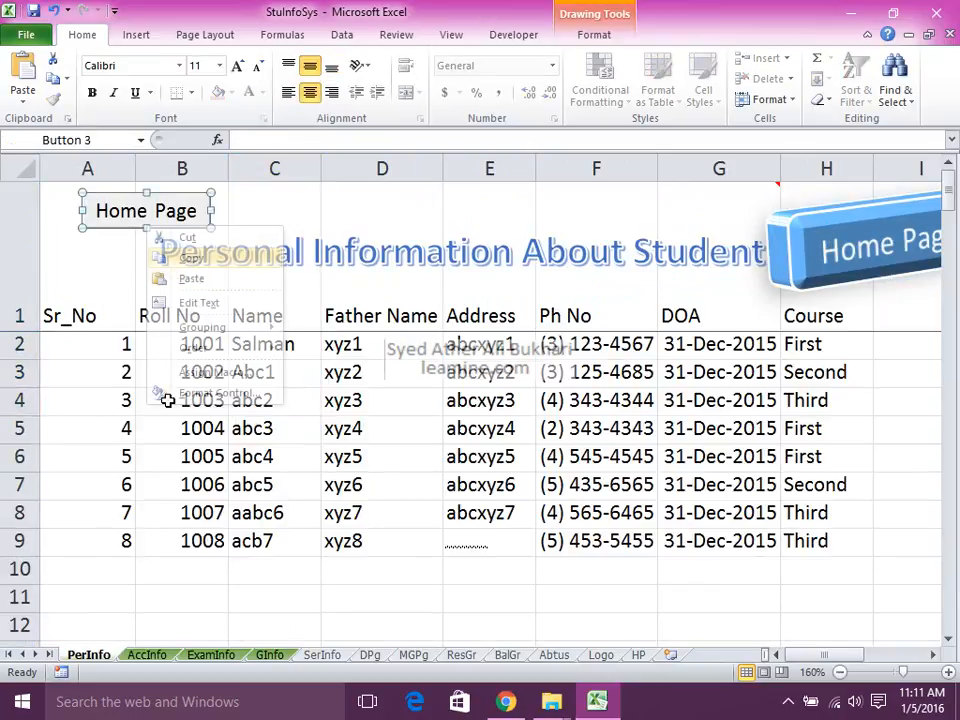
left_click(147, 655)
left_click(144, 396)
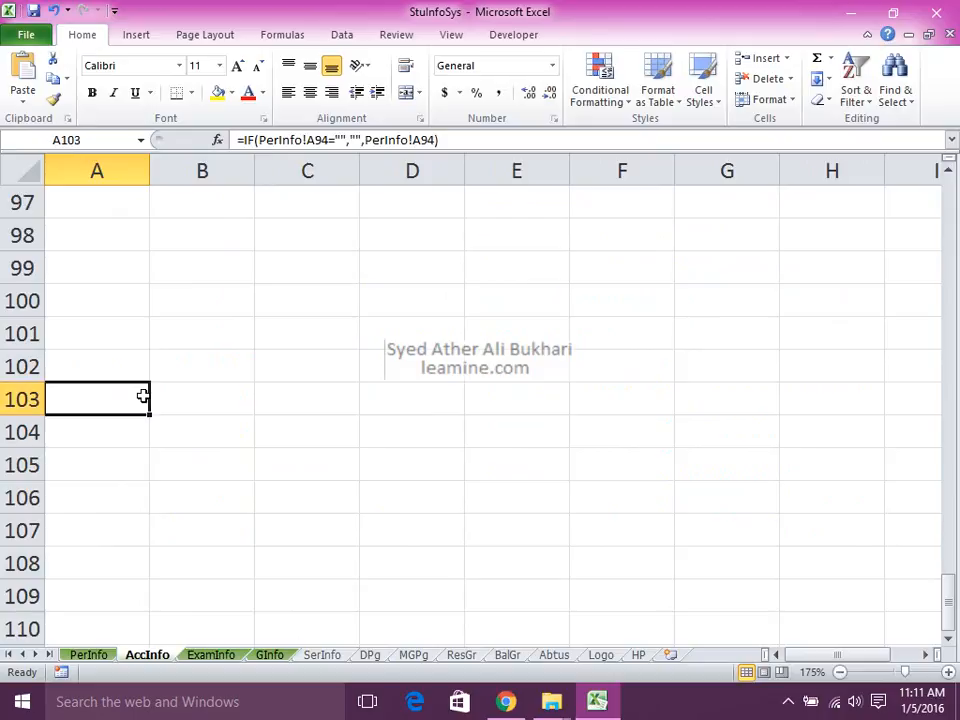
key("ctrl+Up")
key("ctrl+Home")
key("ctrl+v")
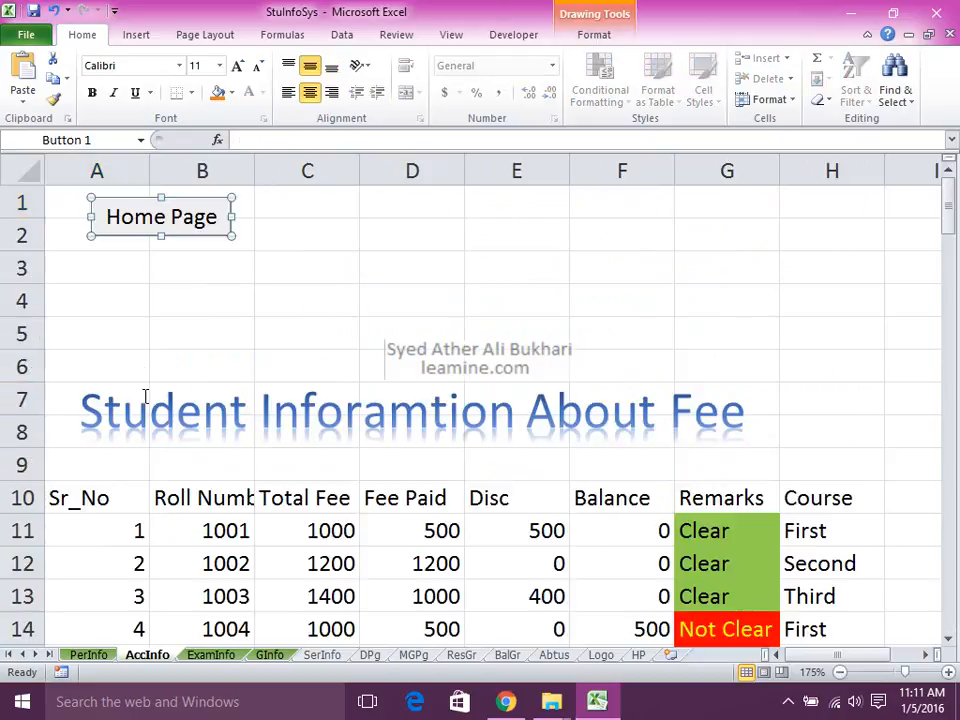
Paste the Home Page button at A1 of the ExamInfo sheet
left_click(207, 655)
left_click(126, 306)
key("ctrl+Up")
key("ctrl+Up")
key("ctrl+Up")
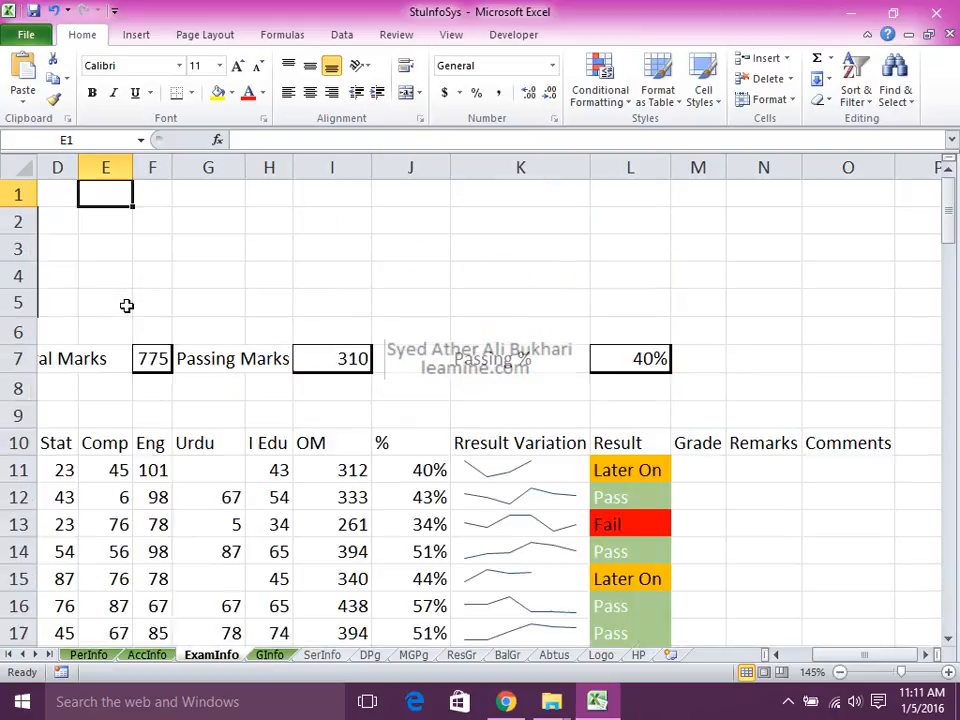
key("Left")
key("Left")
key("Left")
key("Left")
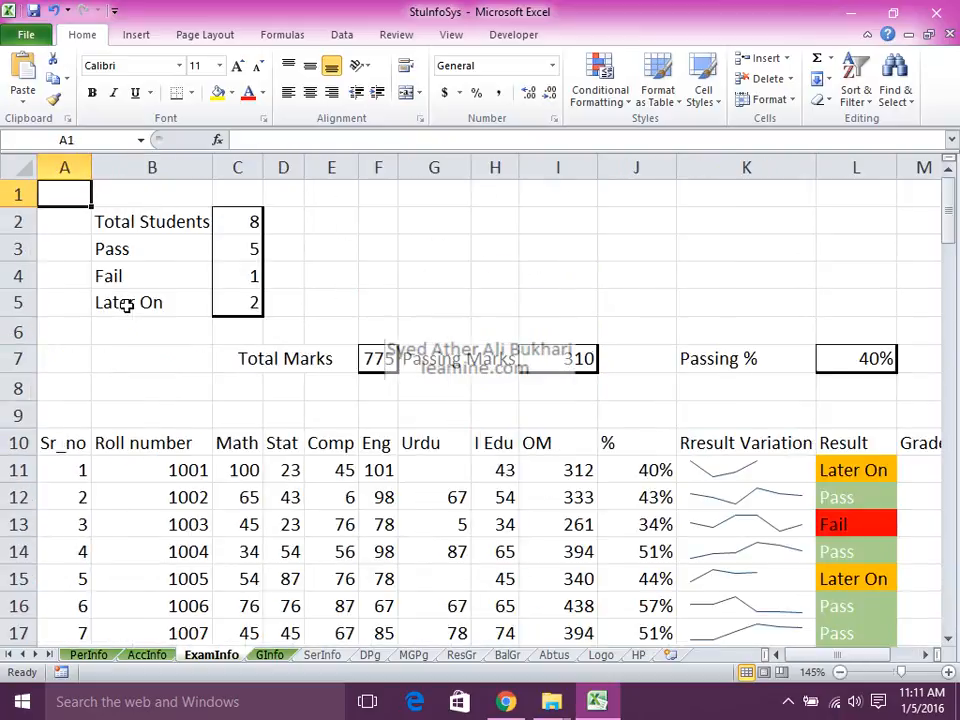
key("ctrl+v")
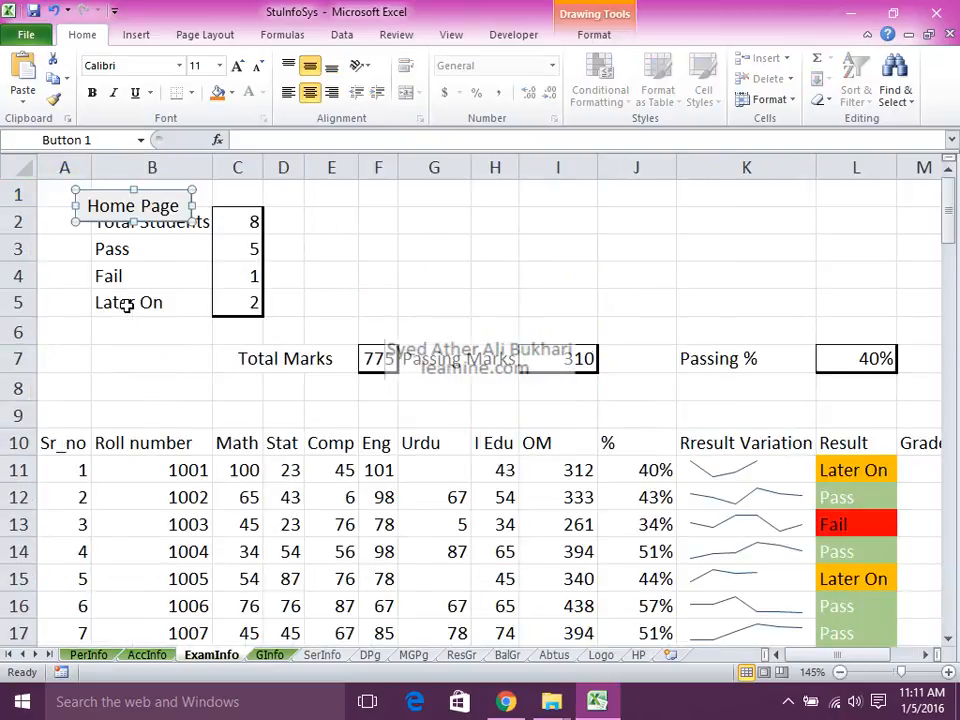
Nudge the ExamInfo Home Page button up and left so it clears the Total Students label
key("Up")
key("Left")
key("Left")
key("Left")
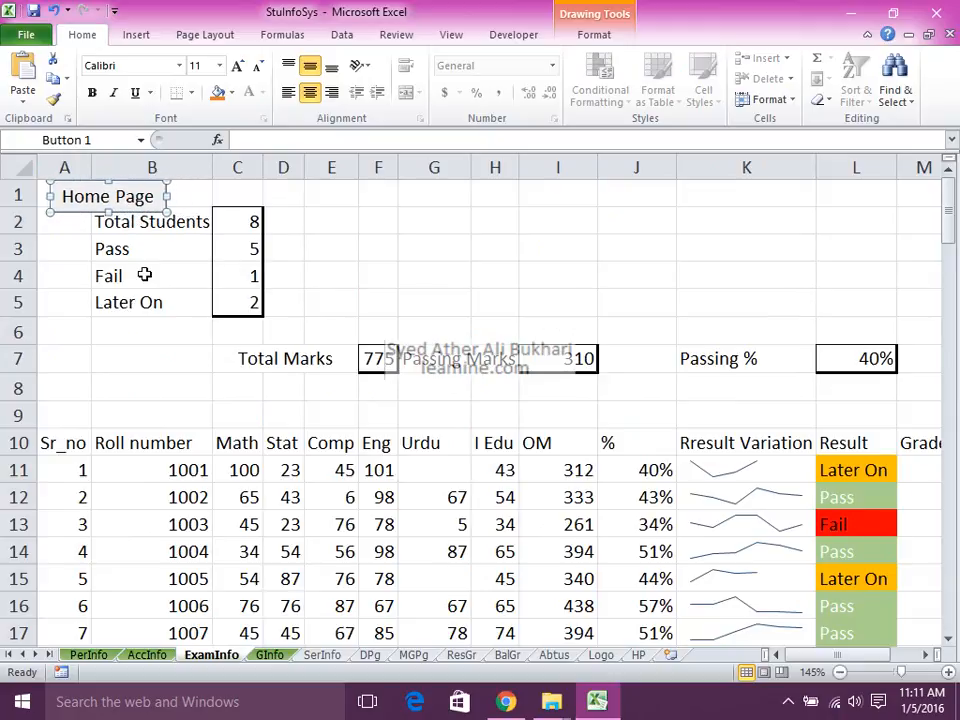
Paste the Home Page button at A1 of the GInfo sheet
left_click(266, 654)
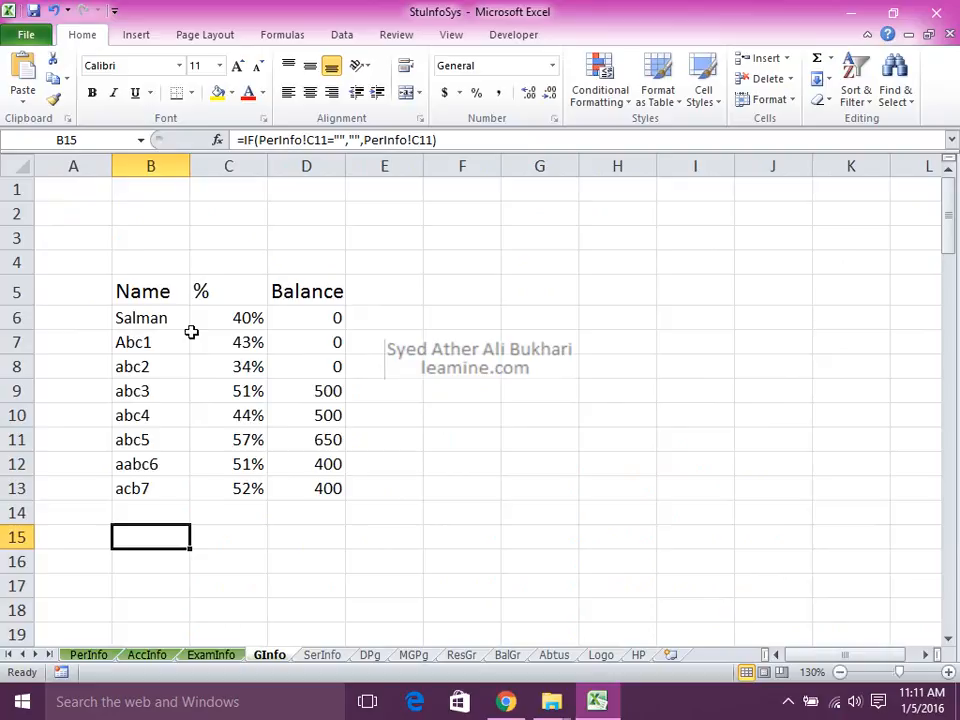
left_click(63, 189)
key("ctrl+v")
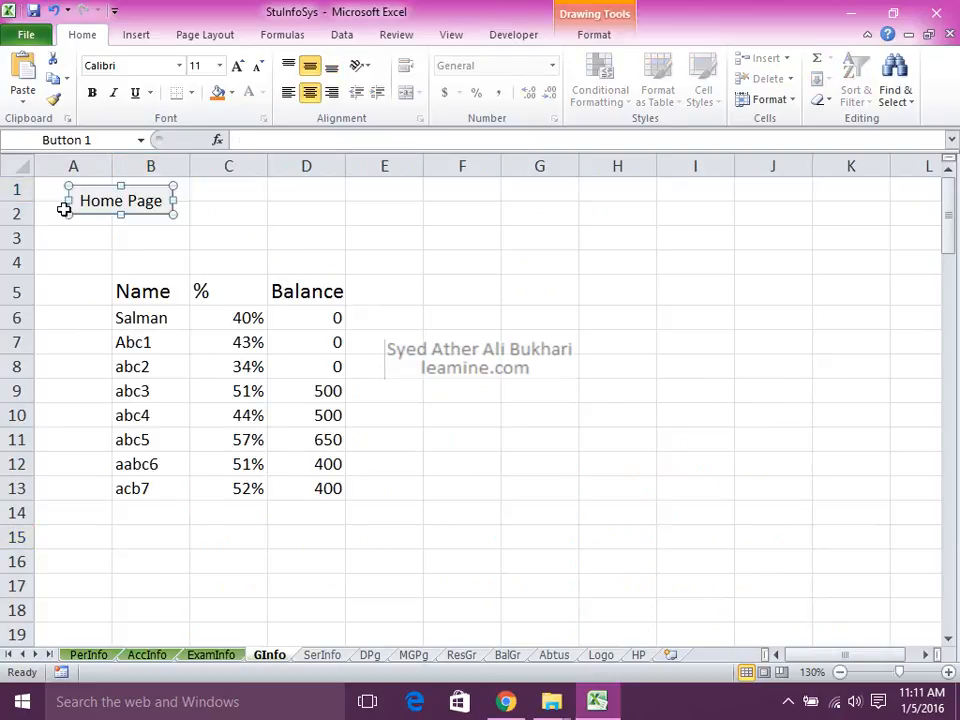
Paste the Home Page button on SerInfo and move it slightly up and left over cells A1 and B1
left_click(322, 654)
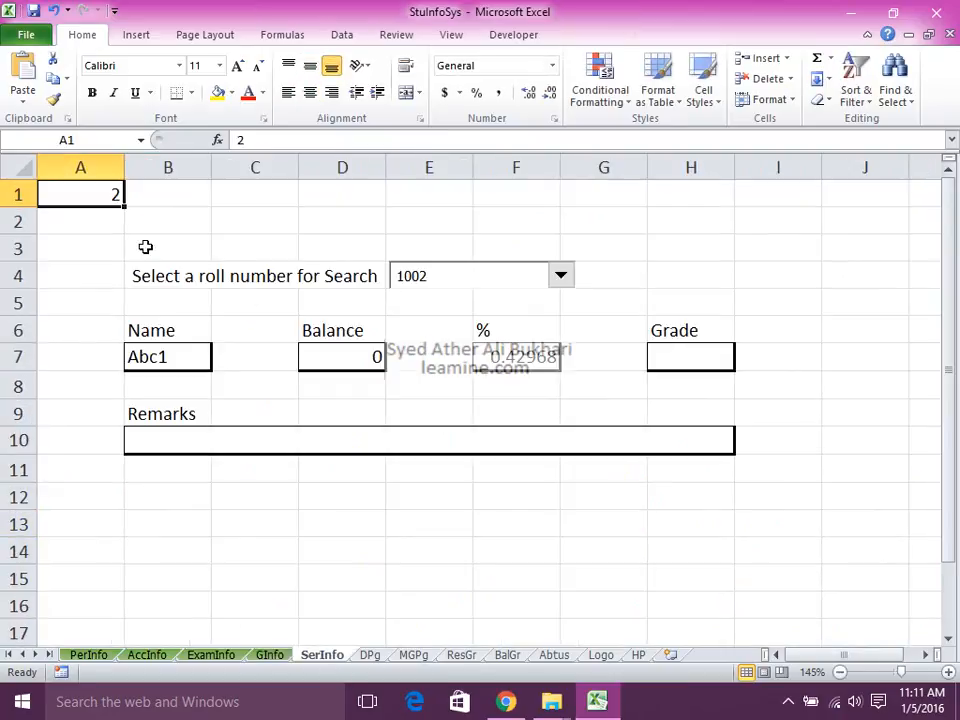
key("ctrl+v")
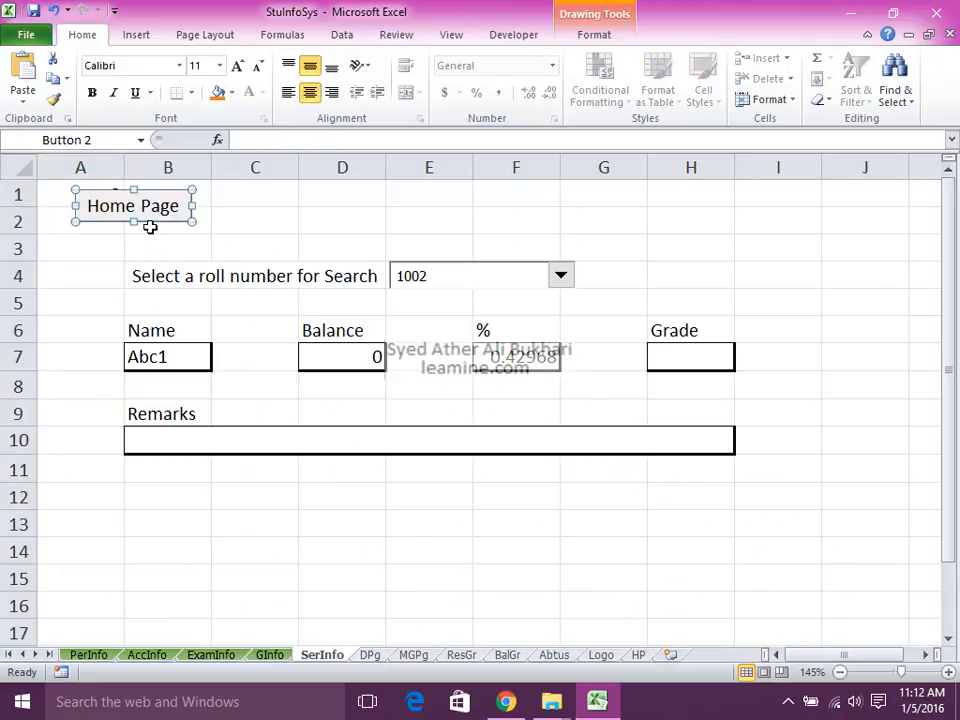
mouse_move(150, 228)
left_mouse_down()
mouse_move(133, 214)
mouse_move(140, 220)
left_mouse_up()
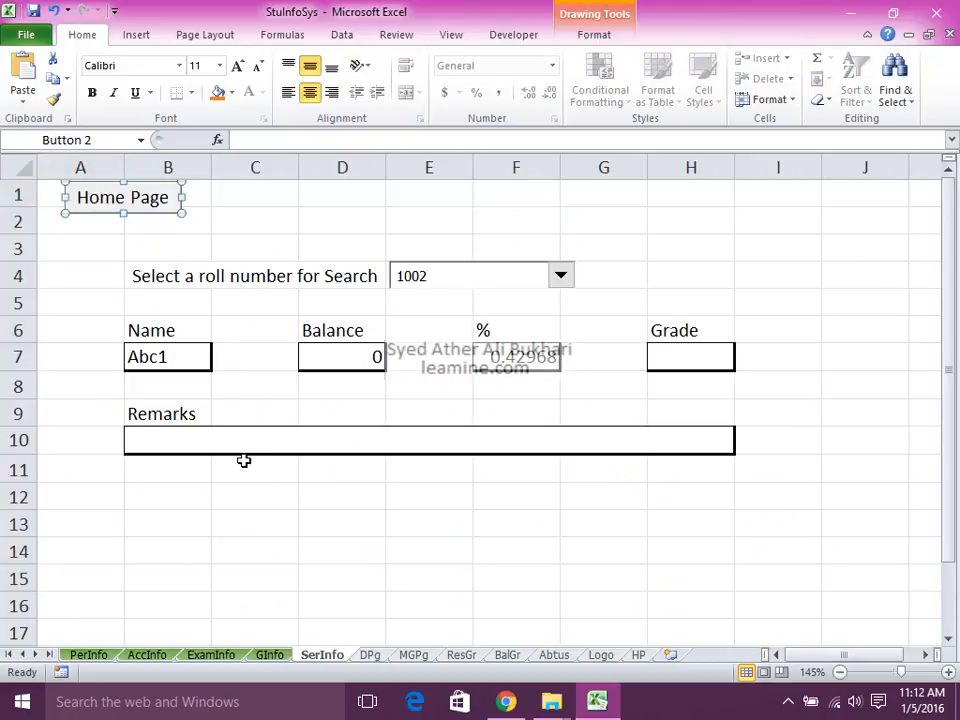
Paste the Home Page button on DPg and move it beside the student details, around J2
left_click(370, 654)
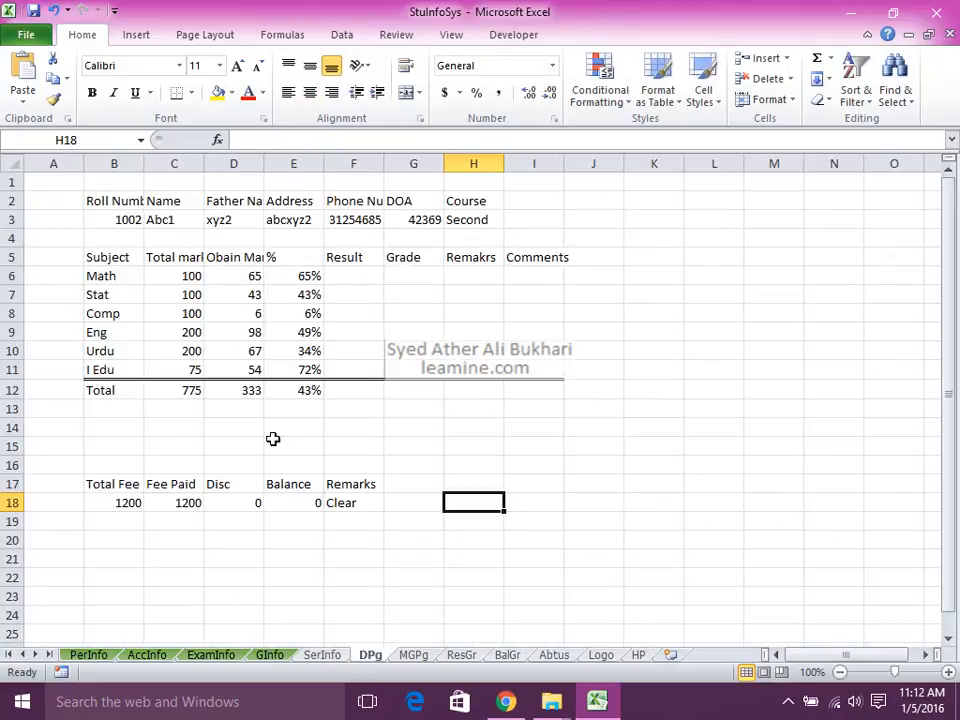
key("ctrl+v")
left_click_drag(491, 500, 586, 192)
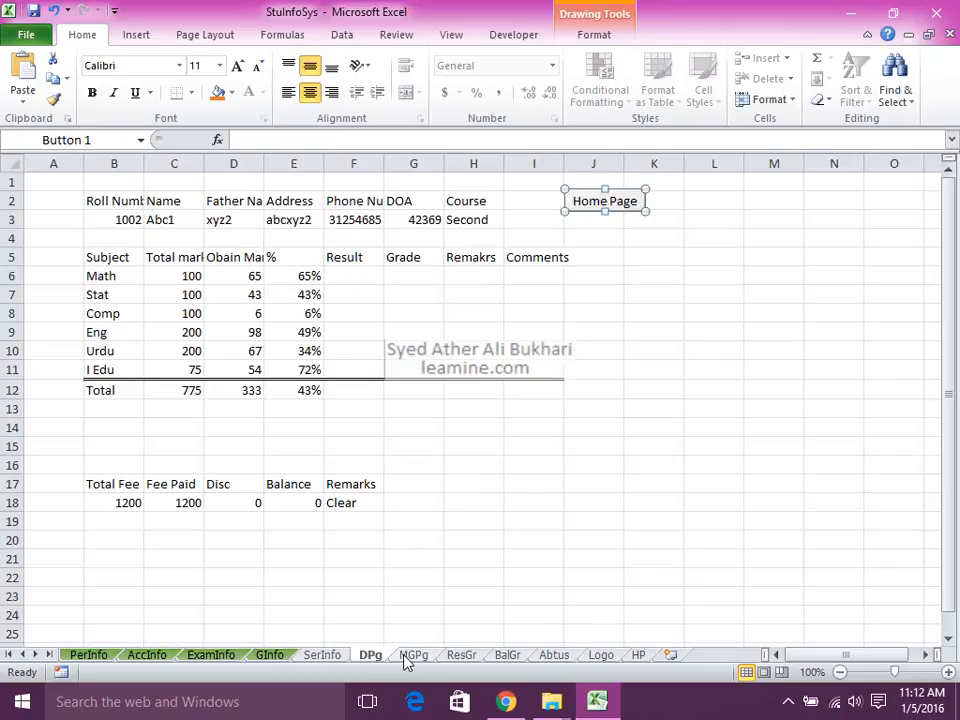
left_click_drag(101, 201, 527, 524)
left_click(205, 35)
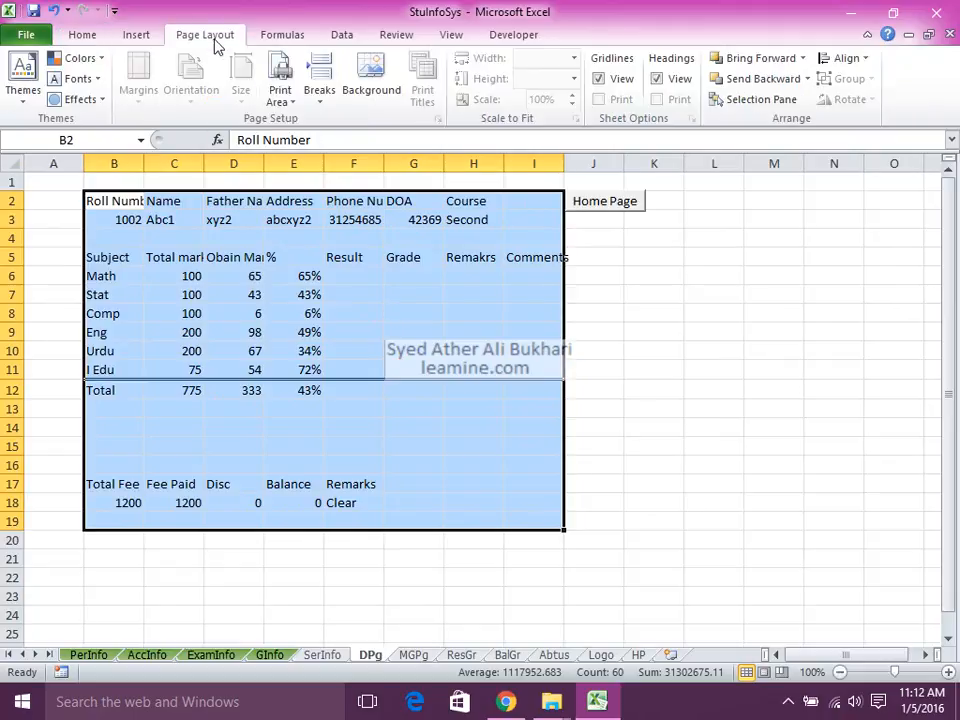
left_click(282, 97)
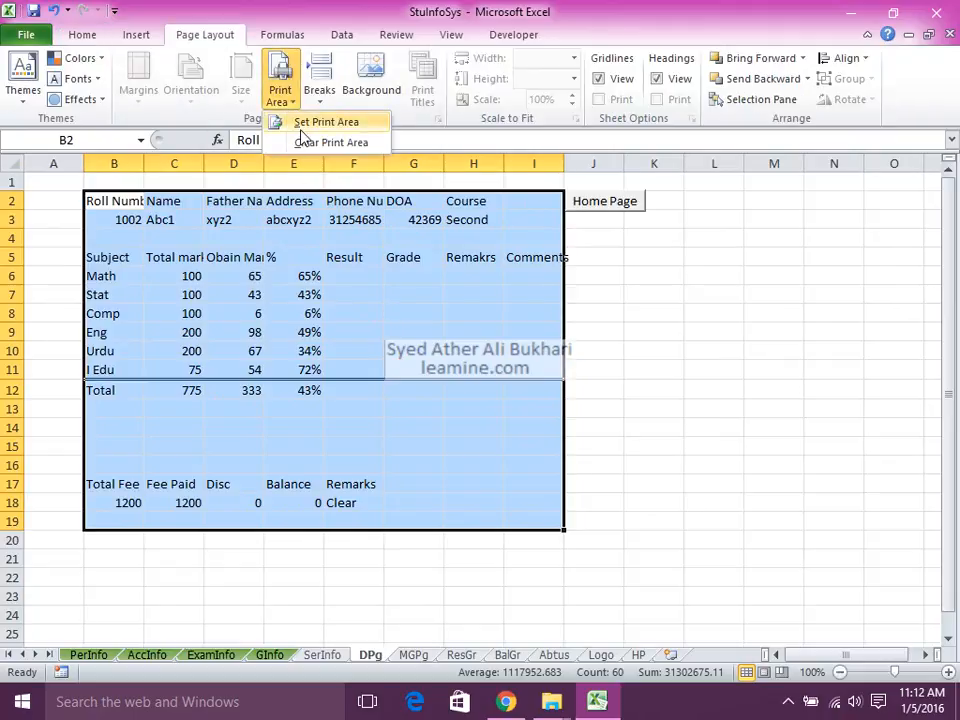
left_click(778, 519)
left_click(730, 469)
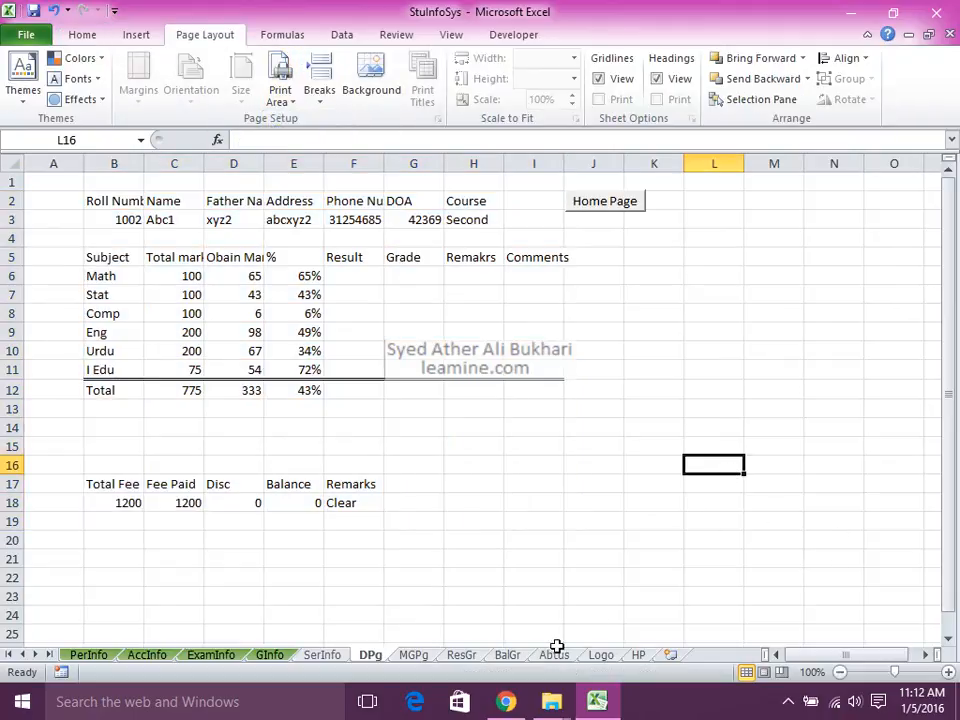
Paste the Home Page button at B2 of the ResGr sheet
left_click(424, 655)
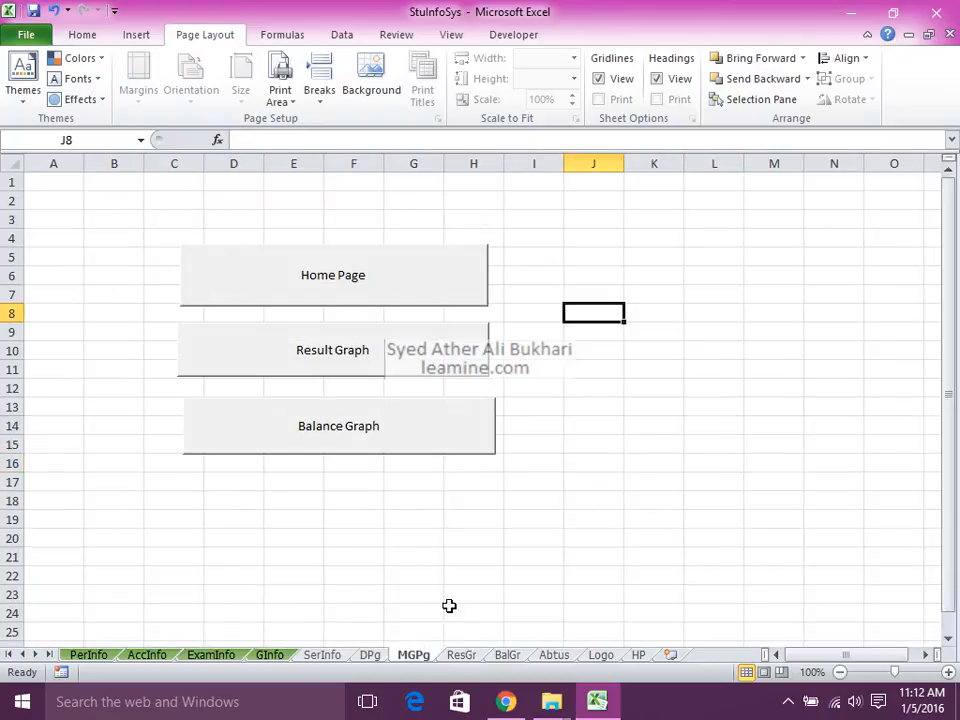
left_click(465, 656)
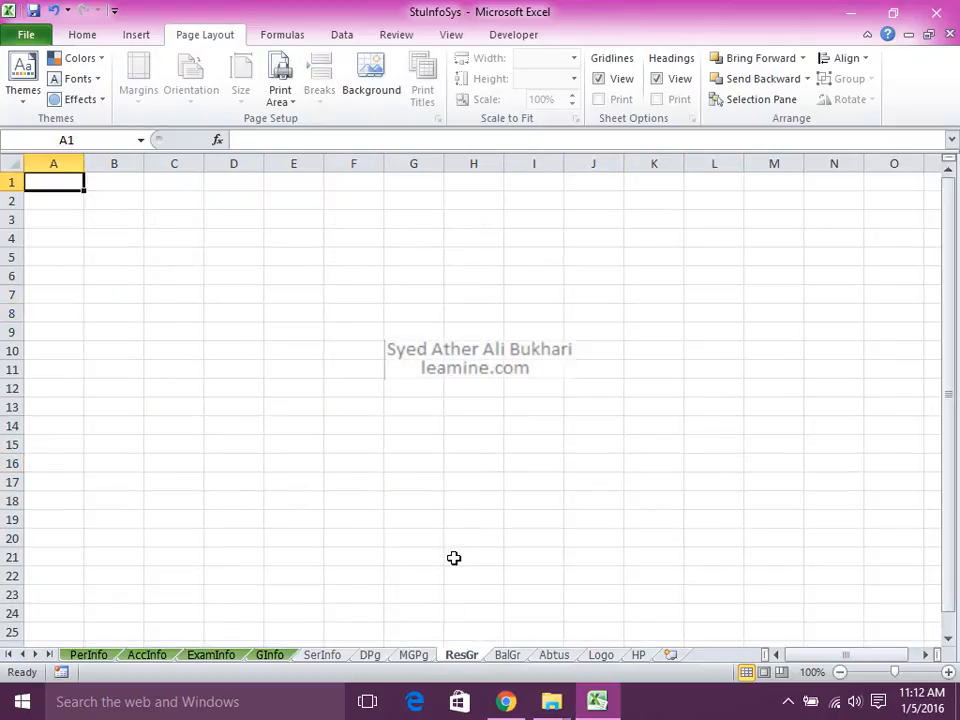
left_click(109, 203)
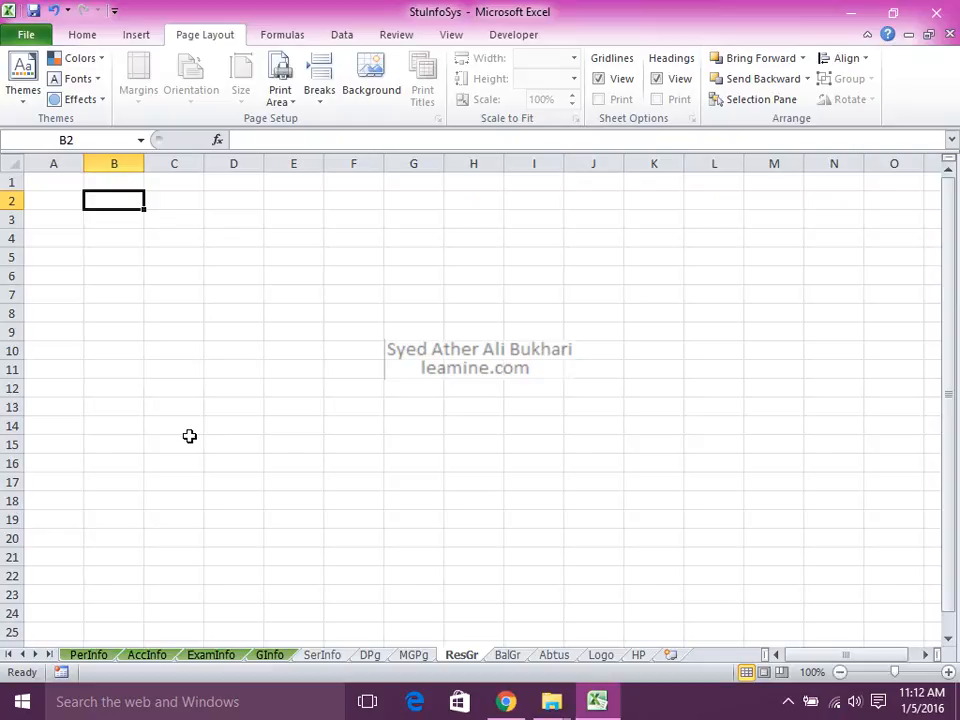
key("Left")
key("Right")
type("v")
key("Escape")
Nudge the ResGr Home Page button up and left until it straddles rows 1 and 2 from column A to C
key("Up")
key("Up")
key("Up")
key("Up")
key("Up")
key("Up")
key("Up")
key("Up")
key("Up")
key("Up")
key("Up")
key("Left")
key("Left")
key("Left")
key("Left")
key("Left")
key("Left")
key("Left")
key("Left")
key("Left")
key("Left")
key("Left")
key("Left")
key("Left")
key("Left")
key("Left")
key("Left")
key("Left")
key("Left")
key("Left")
key("Left")
key("Left")
key("Left")
key("Left")
key("Left")
key("Left")
key("Left")
key("Left")
key("Left")
key("Left")
key("Left")
key("Left")
key("Left")
key("Left")
key("Left")
key("Left")
key("Left")
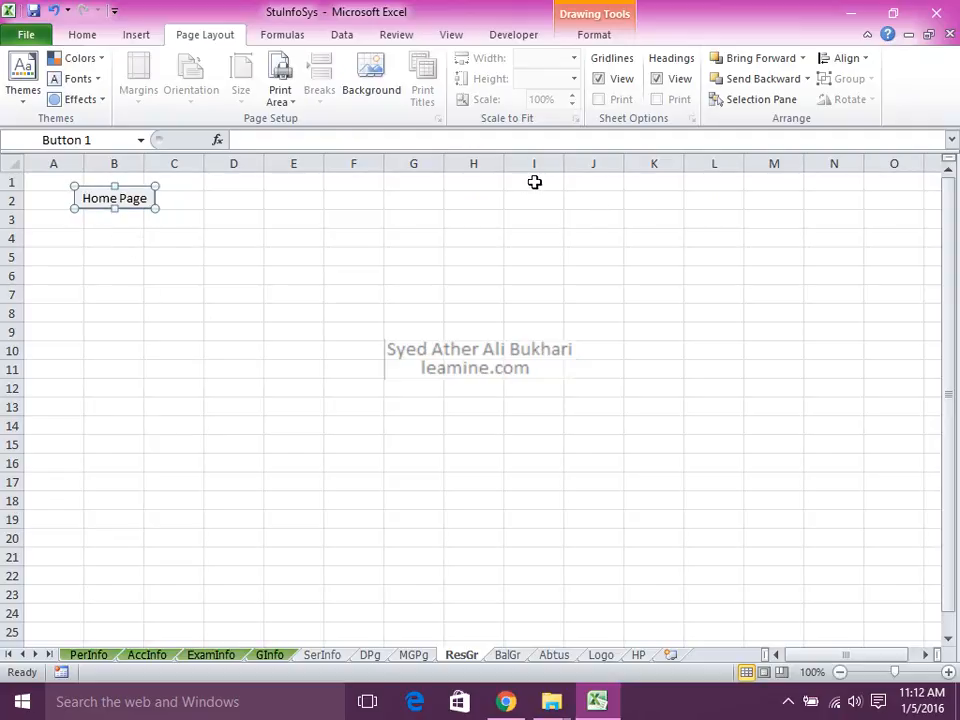
Link H1 on ResGr to the Total Students label with =ExamInfo!$B$2
left_click(496, 183)
type("=")
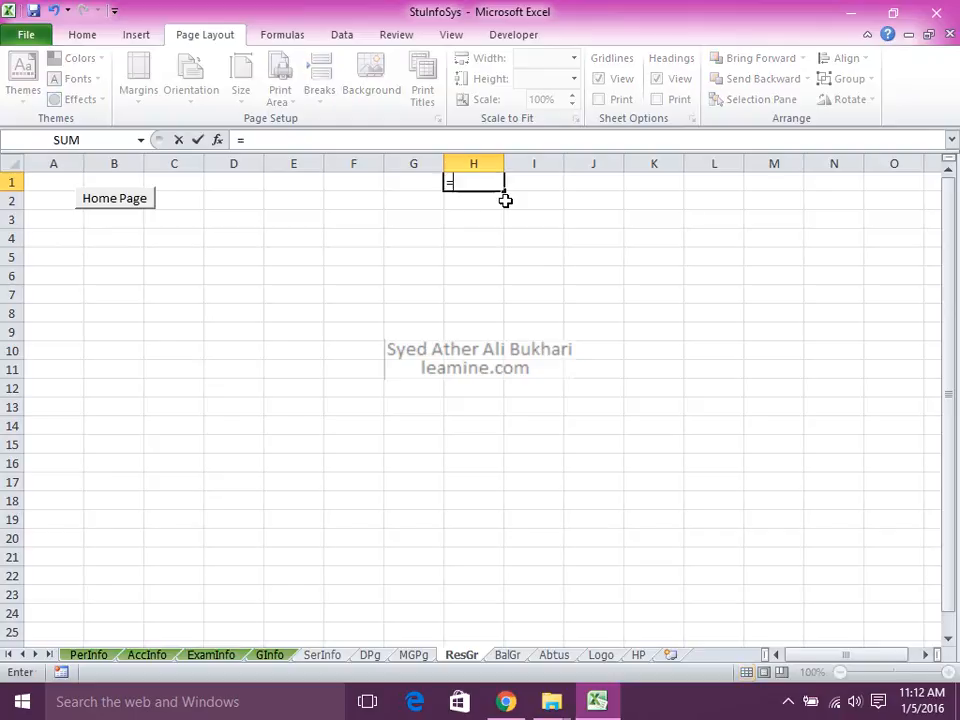
left_click(155, 656)
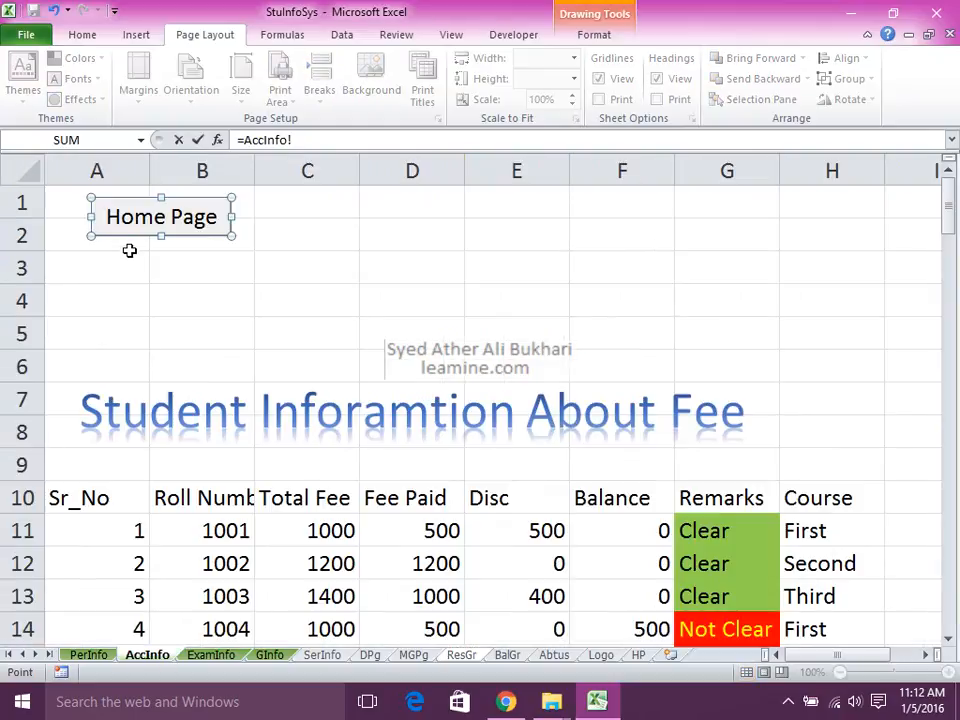
left_click(211, 655)
left_click(175, 221)
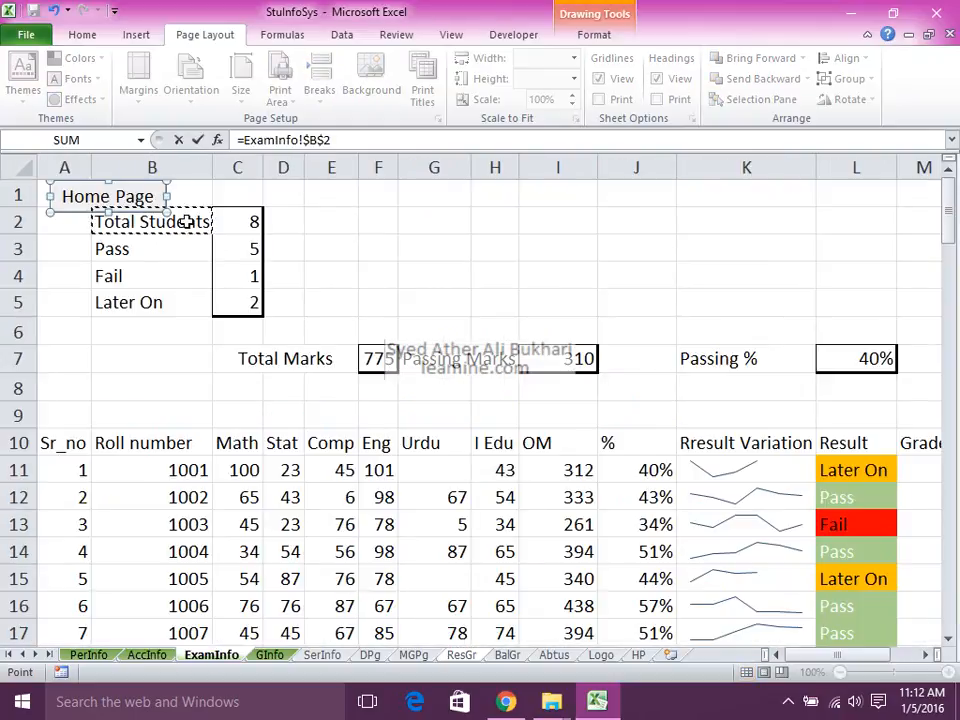
key("Return")
left_click(500, 186)
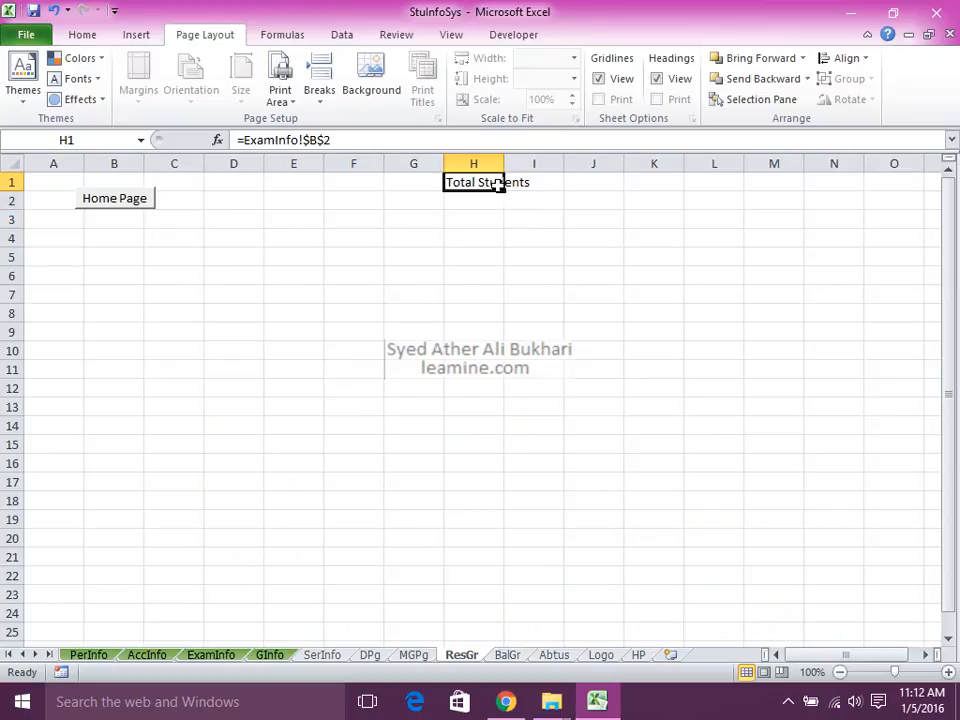
Try to fill the Total Students formula from H1 into I1, and clear the copy from I1
left_click_drag(506, 190, 565, 197)
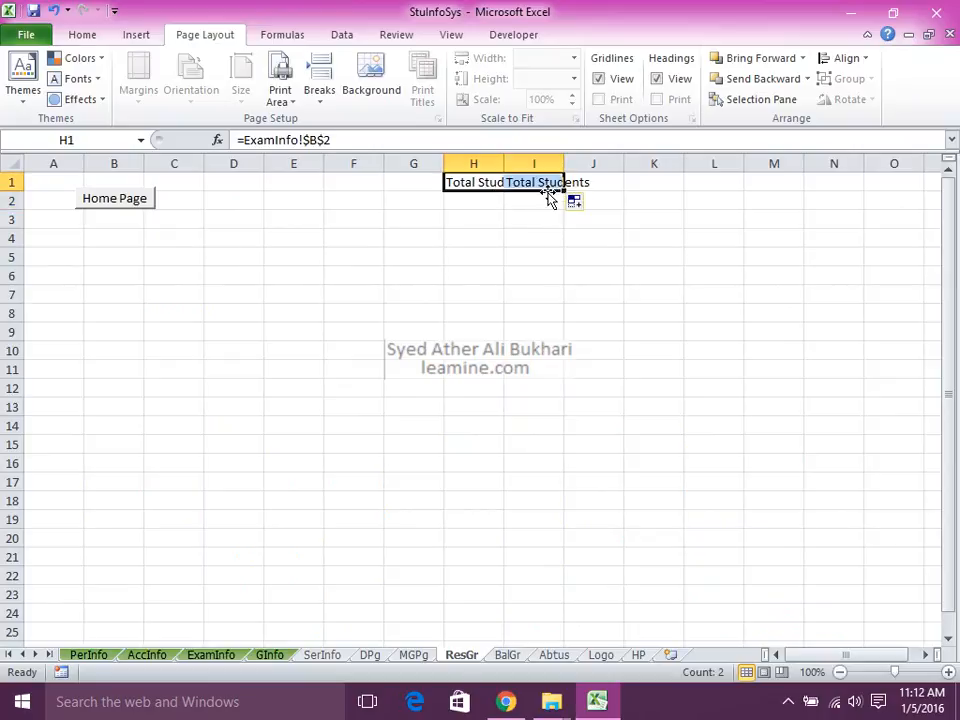
left_click(540, 190)
key("Delete")
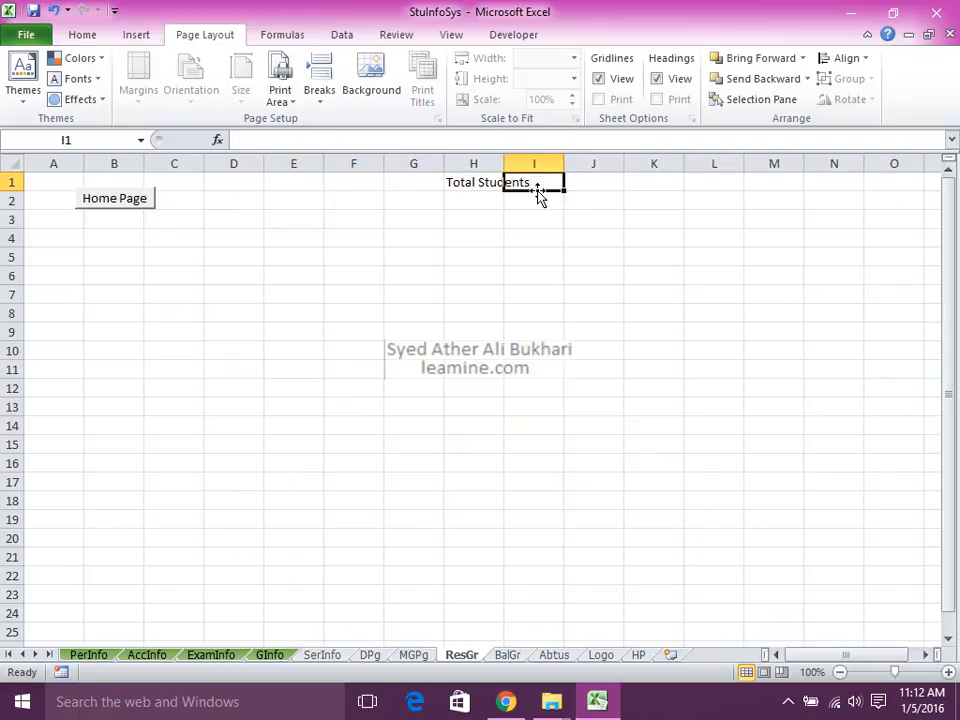
Link cell I1 to the total students figure in ExamInfo!$C$2 and autofit column H to its label
type("=")
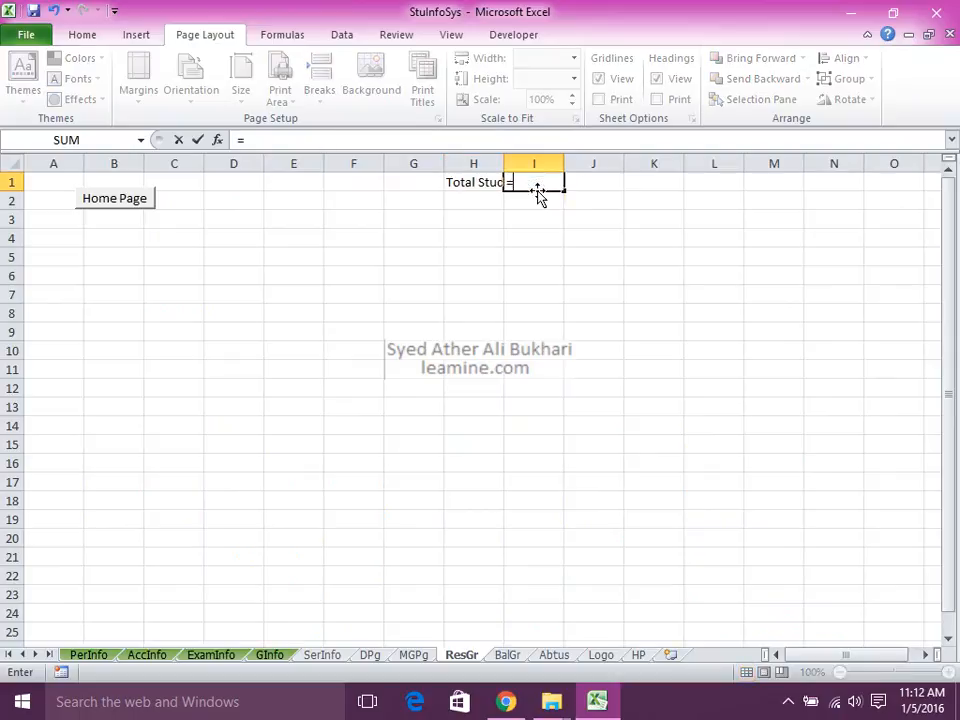
left_click(211, 655)
left_click(251, 222)
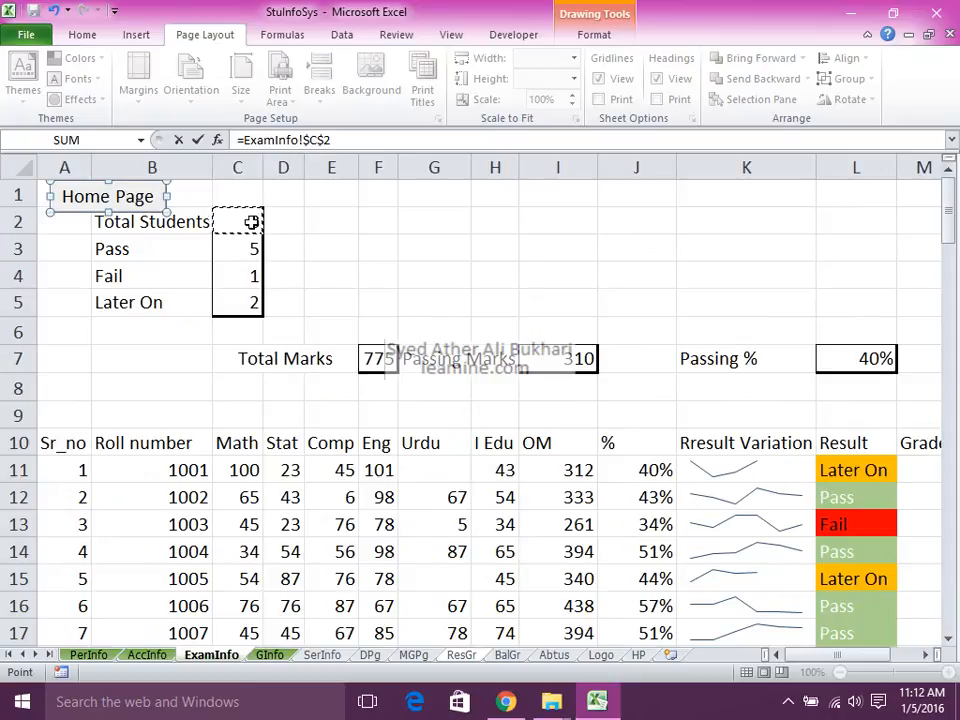
key("Return")
left_click(474, 183)
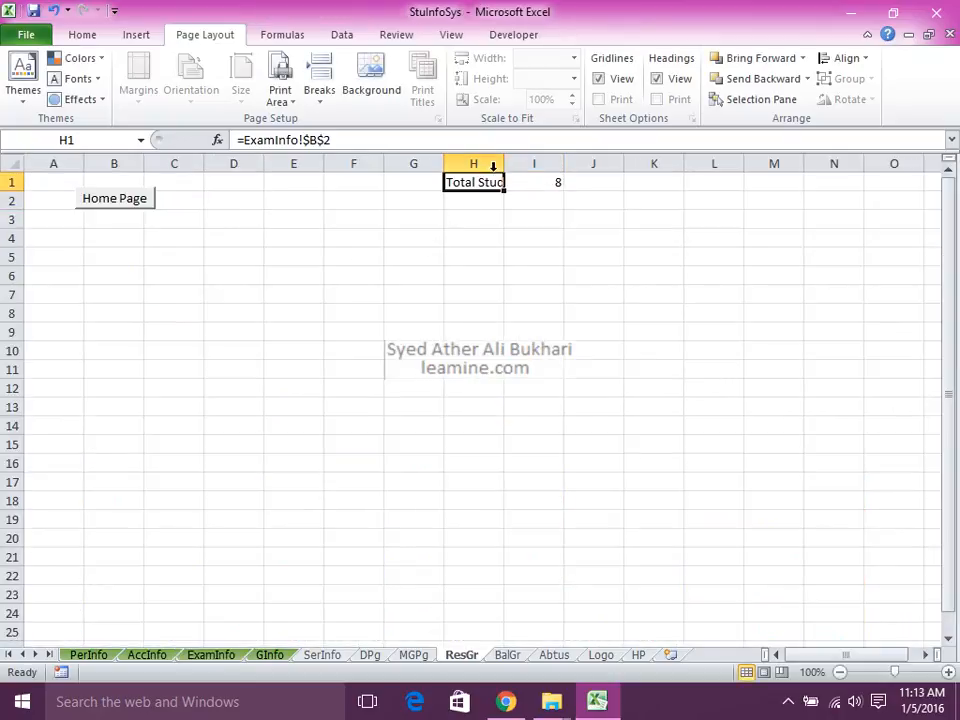
double_click(505, 164)
Try to fill the linked label and value in H1:I1 down to row 4
left_click(585, 185)
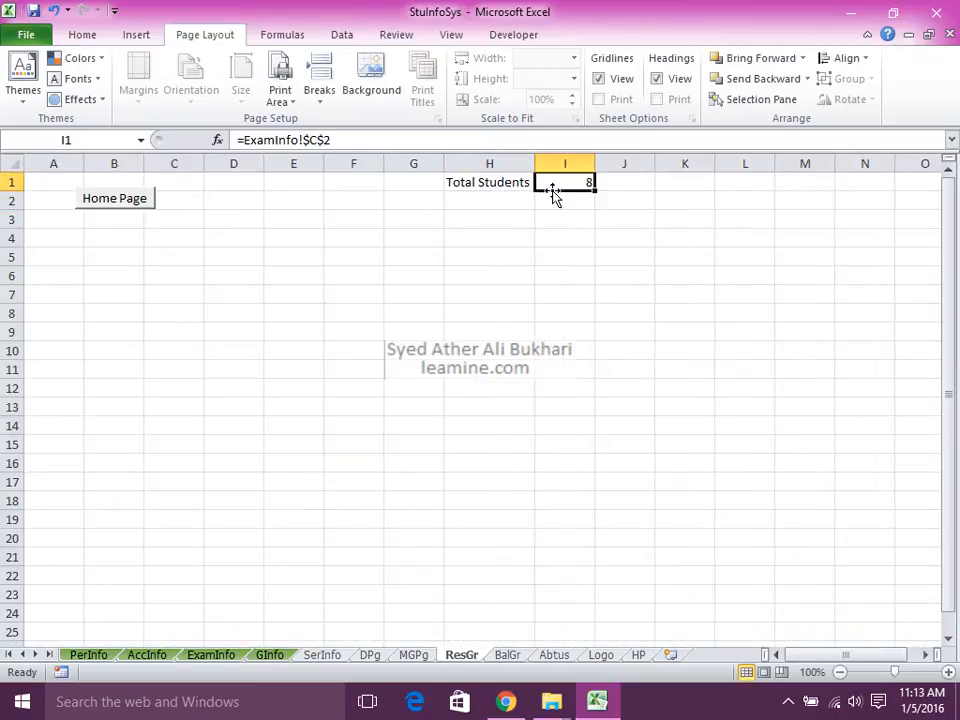
left_click_drag(508, 184, 590, 242)
left_click(585, 312)
Change the H1 formula to the fully relative reference =ExamInfo!B2
left_click(507, 183)
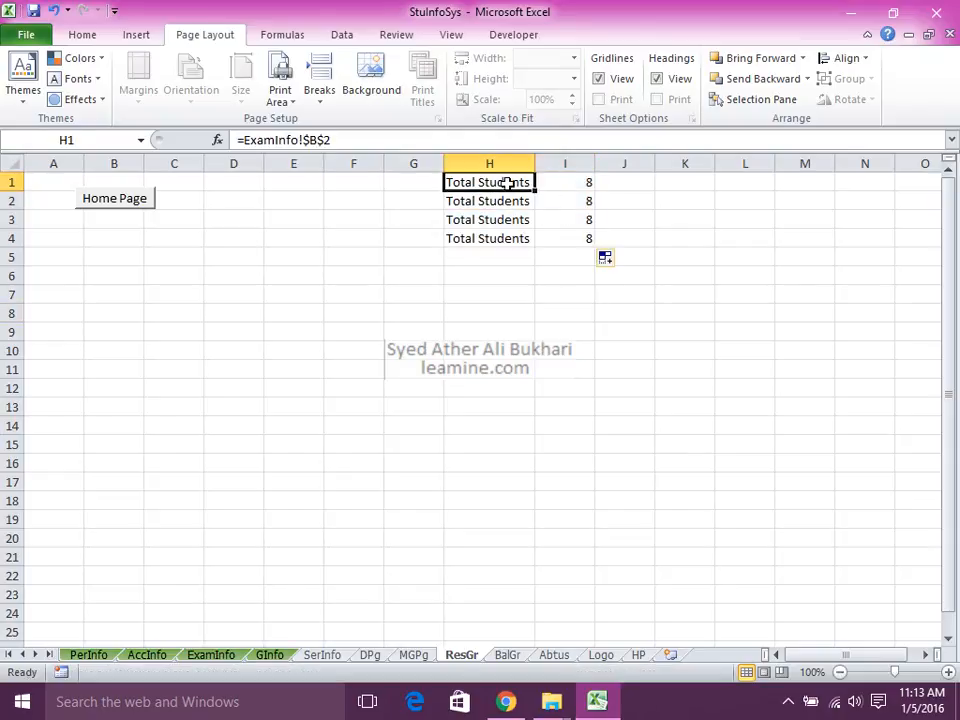
double_click(507, 183)
key("F4")
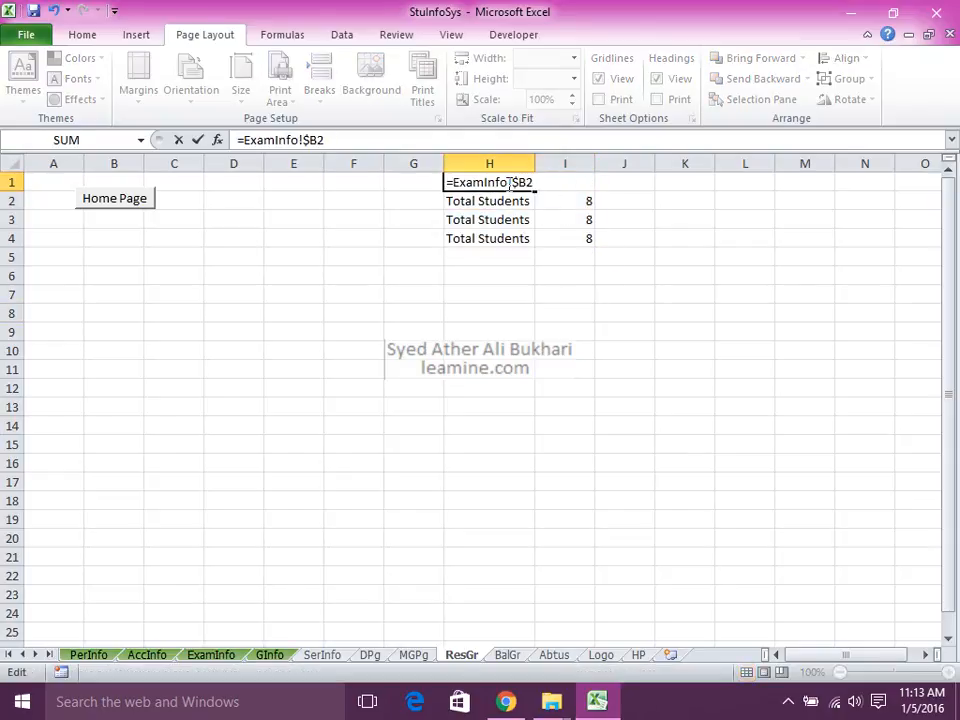
key("Return")
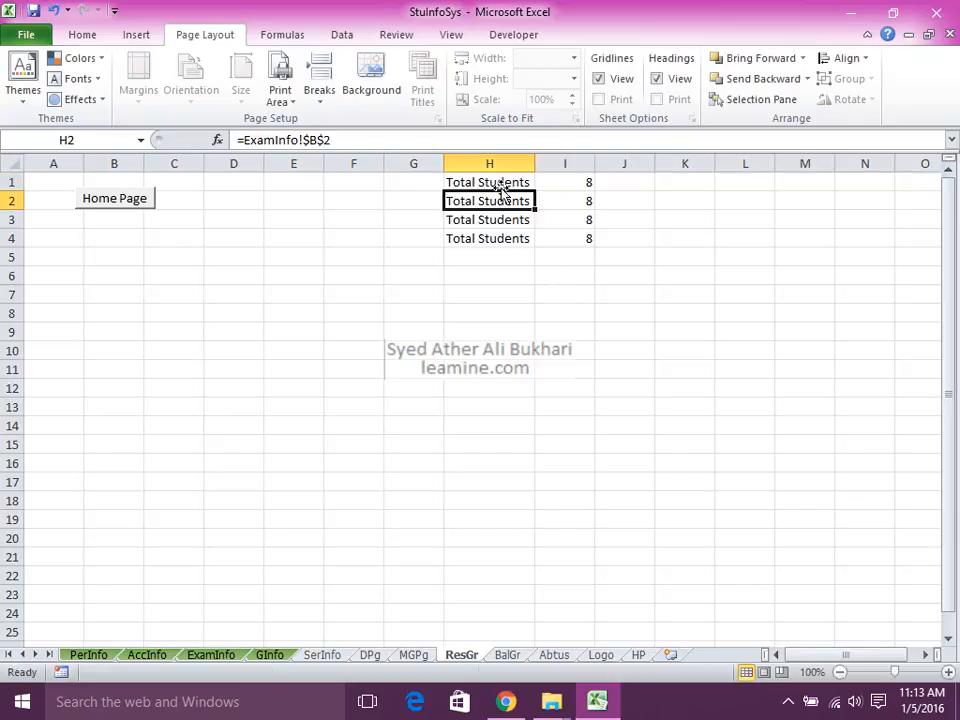
double_click(500, 183)
key("F4")
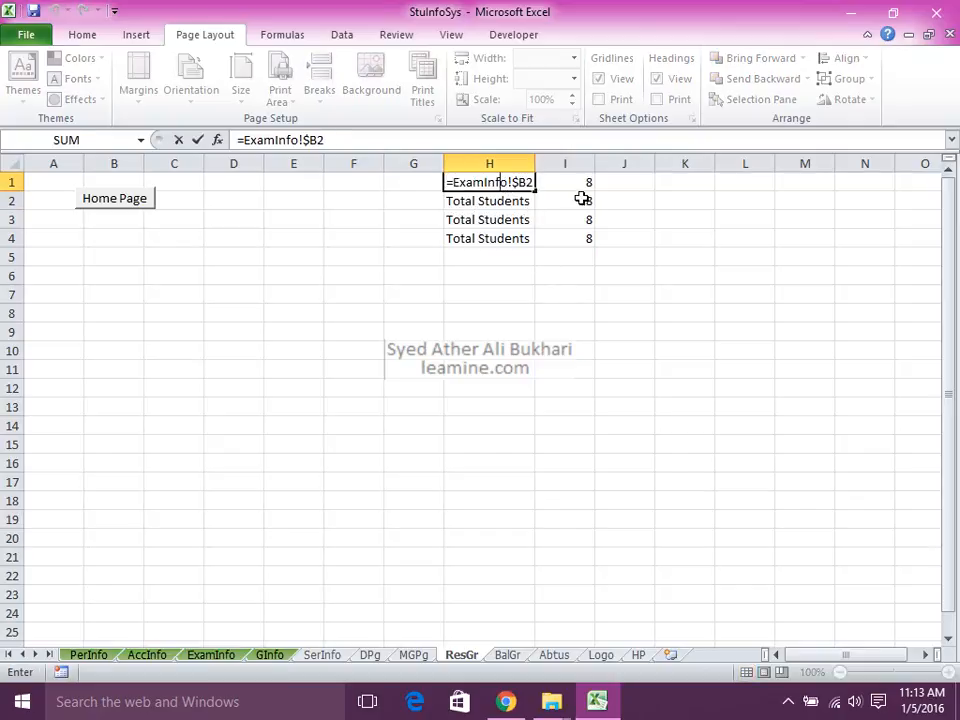
key("F4")
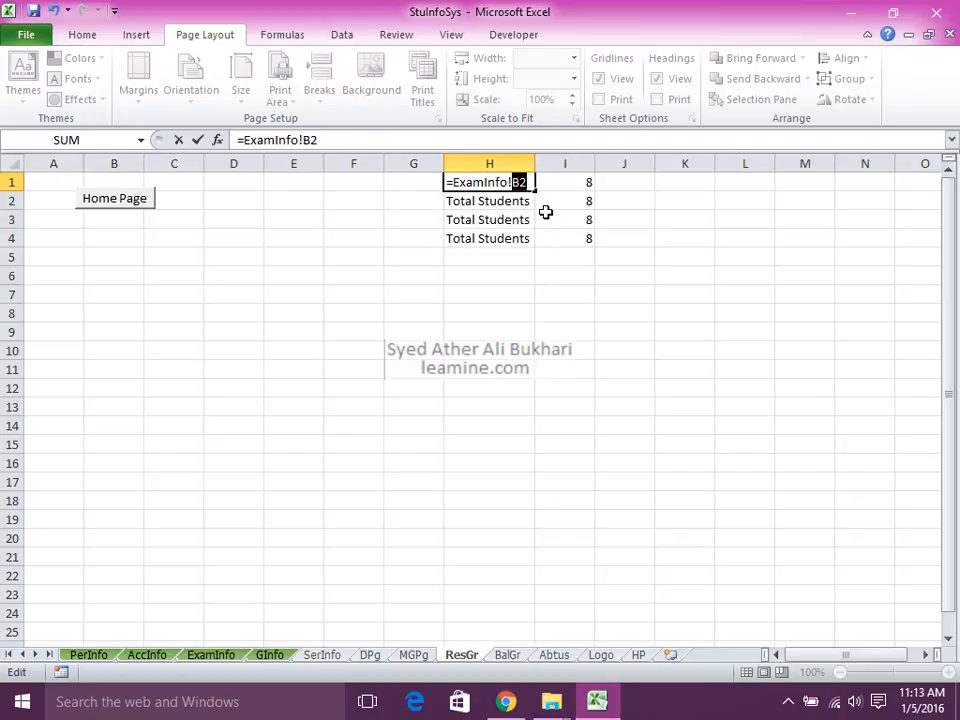
key("Return")
left_click(512, 185)
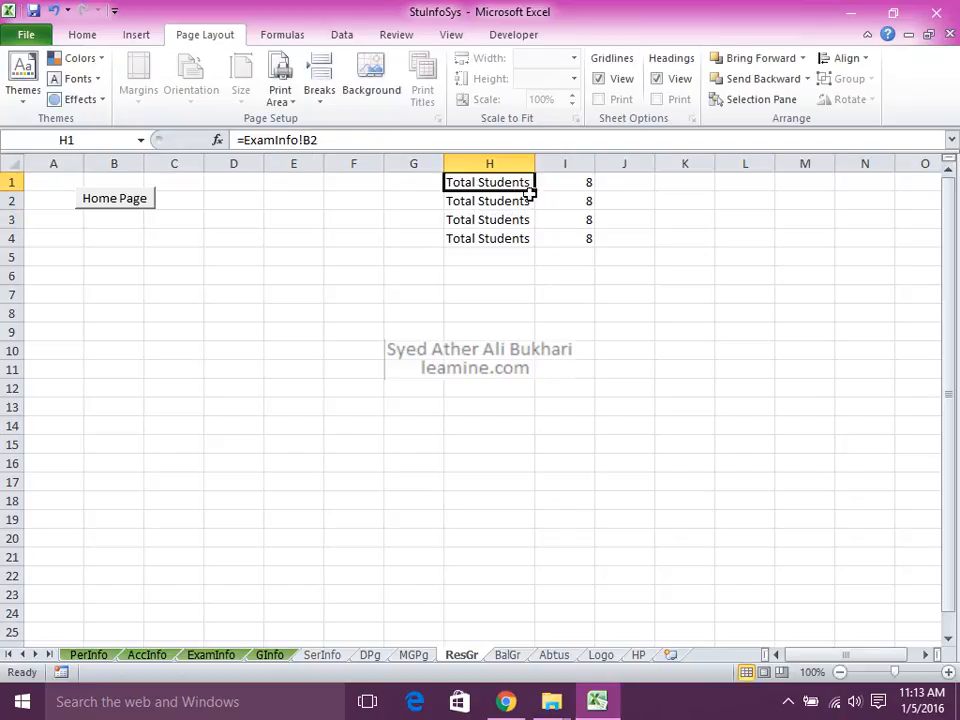
Fill the H1:I1 references down through row 4 and save the workbook
left_click_drag(533, 190, 591, 252)
left_click(328, 356)
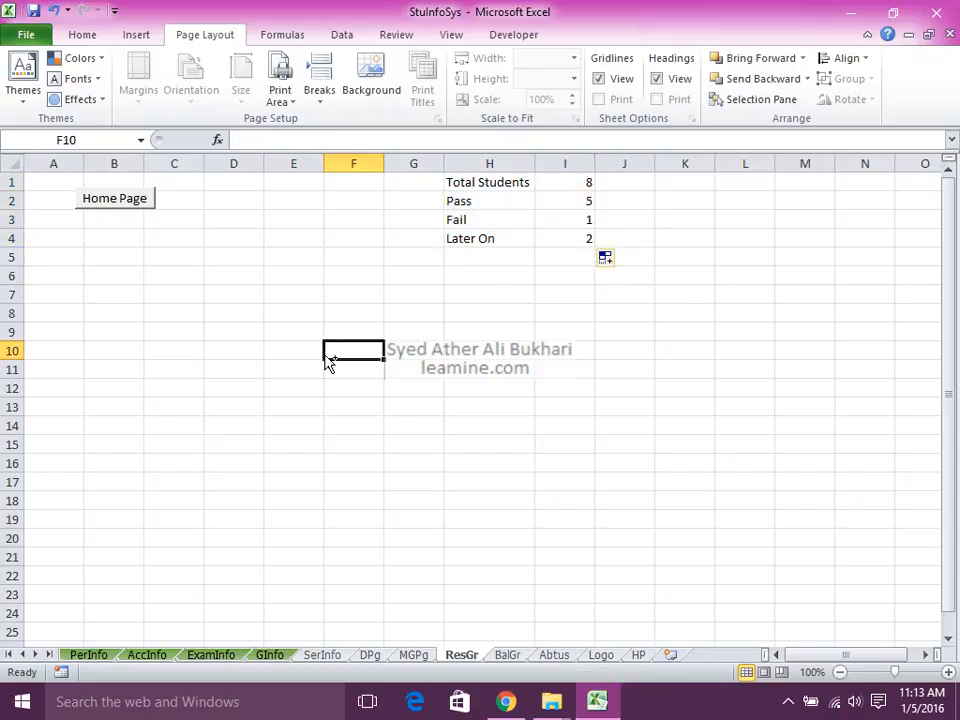
key("ctrl+s")
Insert a 2-D clustered column chart of I2:I4 and place it enlarged below the summary table, reaching about row 22
left_click(484, 270)
left_click_drag(545, 200, 545, 238)
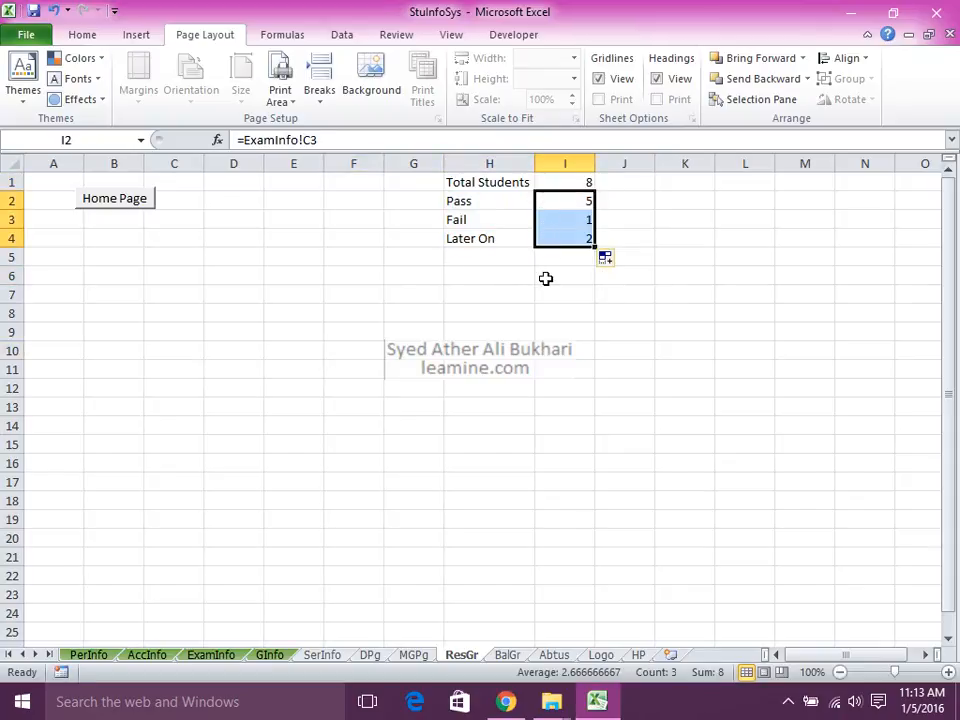
left_click(131, 37)
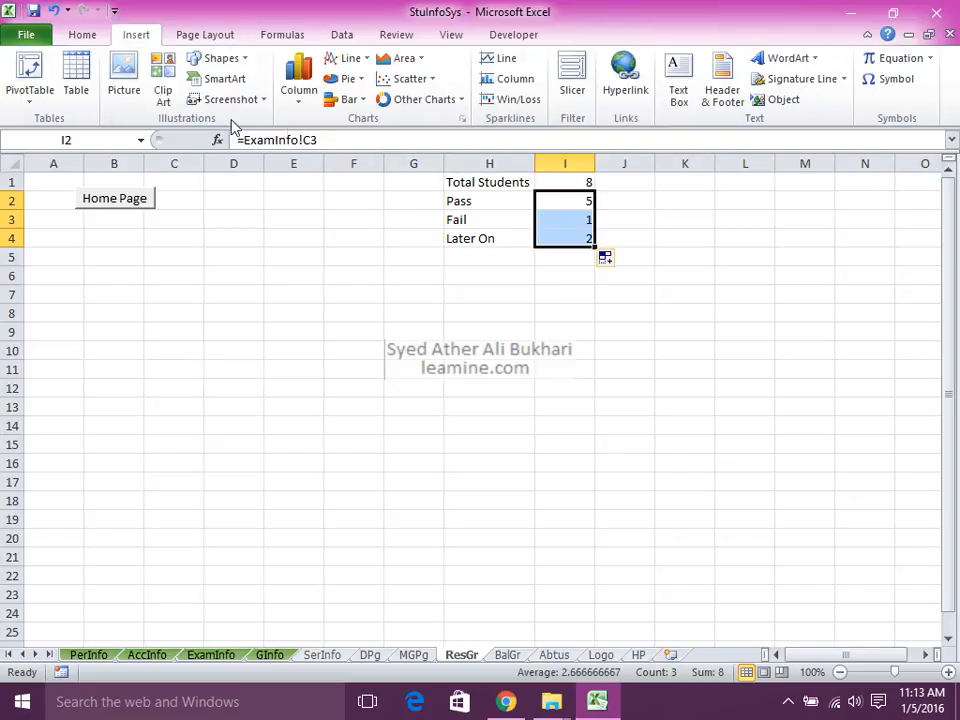
left_click(303, 100)
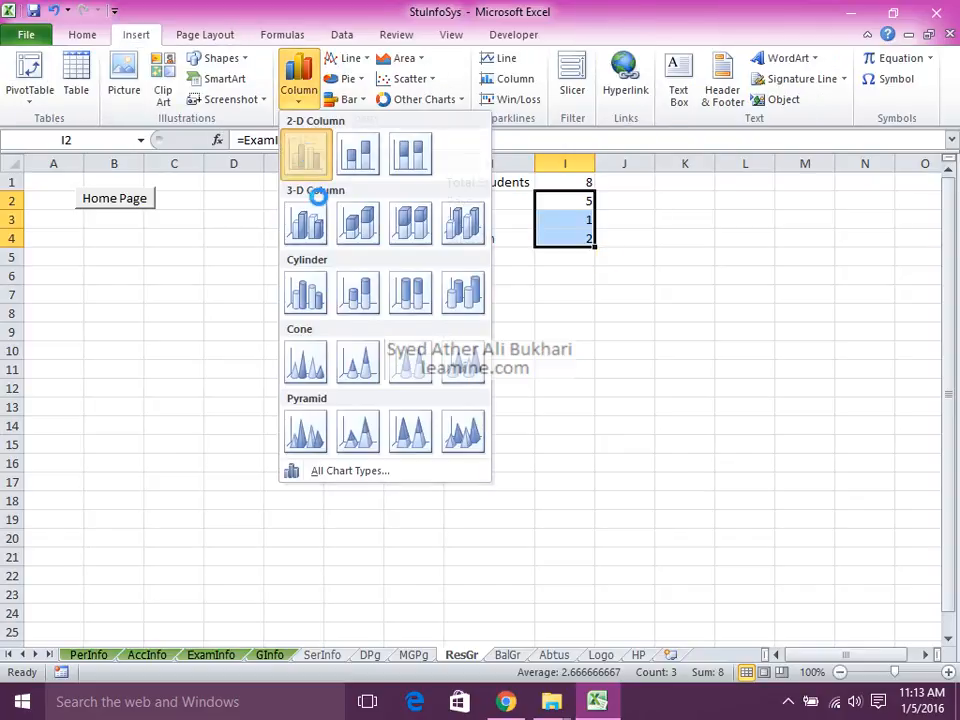
left_click(307, 153)
left_click_drag(422, 291, 193, 258)
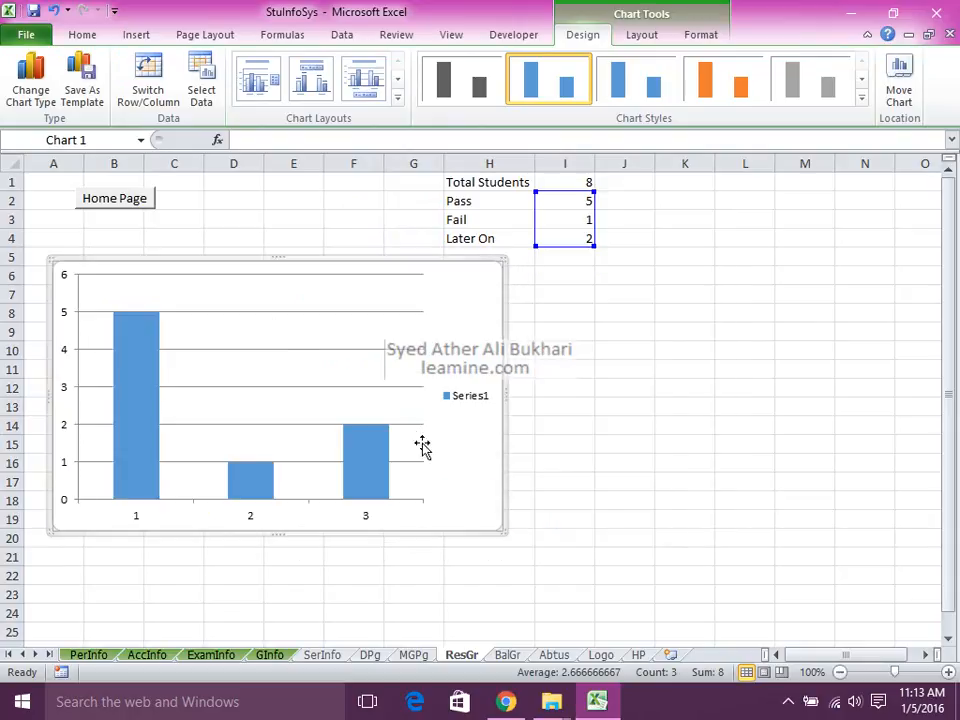
left_click_drag(505, 532, 612, 578)
Apply the black-background style with blue columns and the chart layout that has a chart title, vertical axis title and last-column data label
left_click(861, 97)
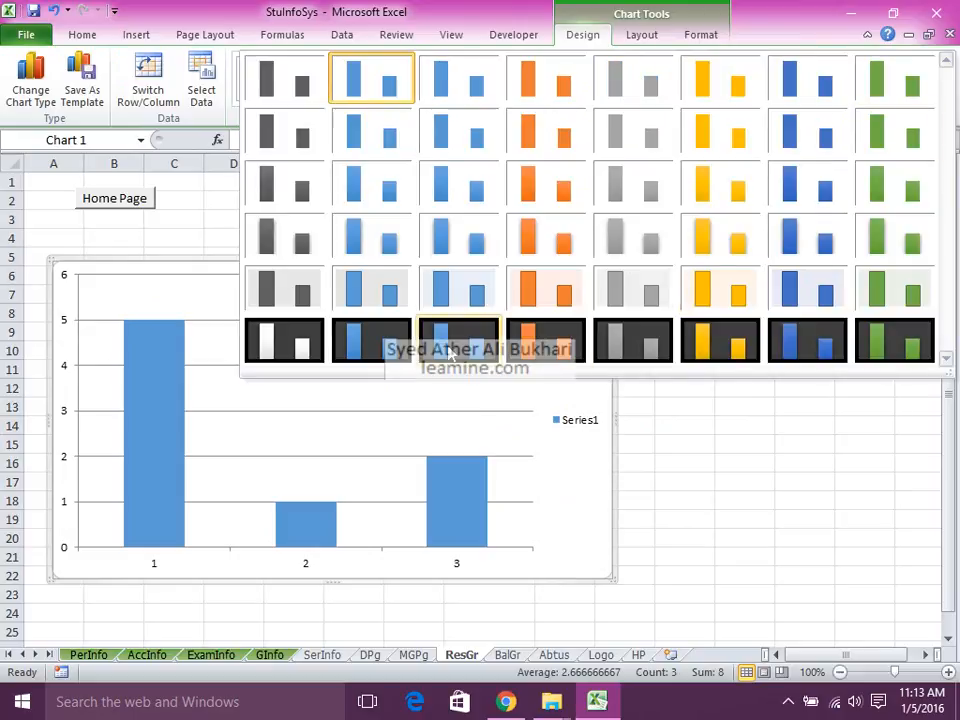
left_click(413, 353)
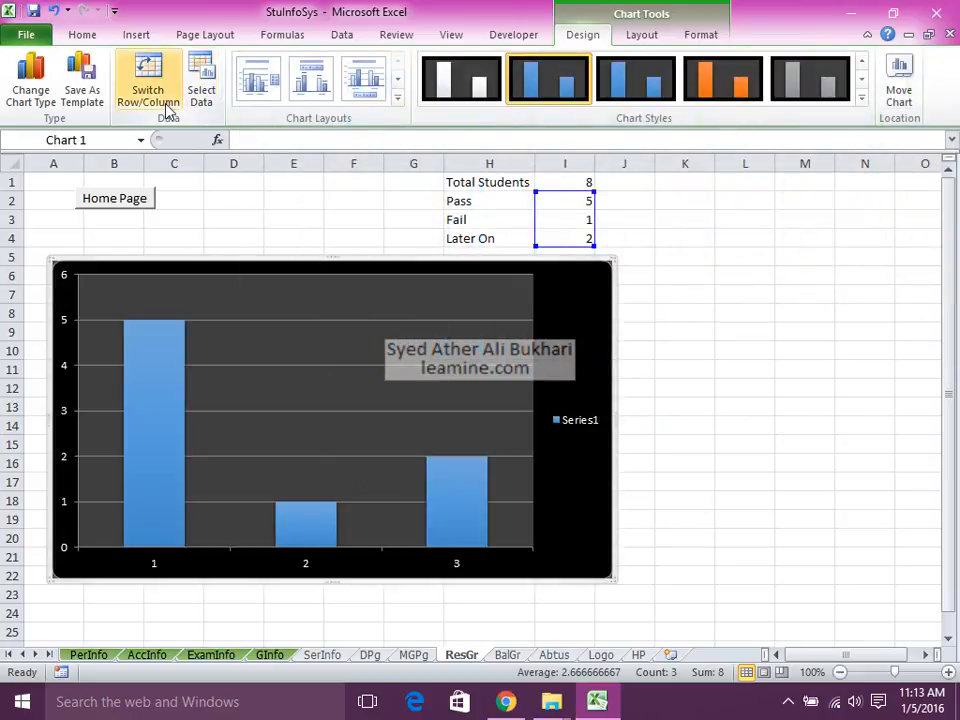
left_click(396, 99)
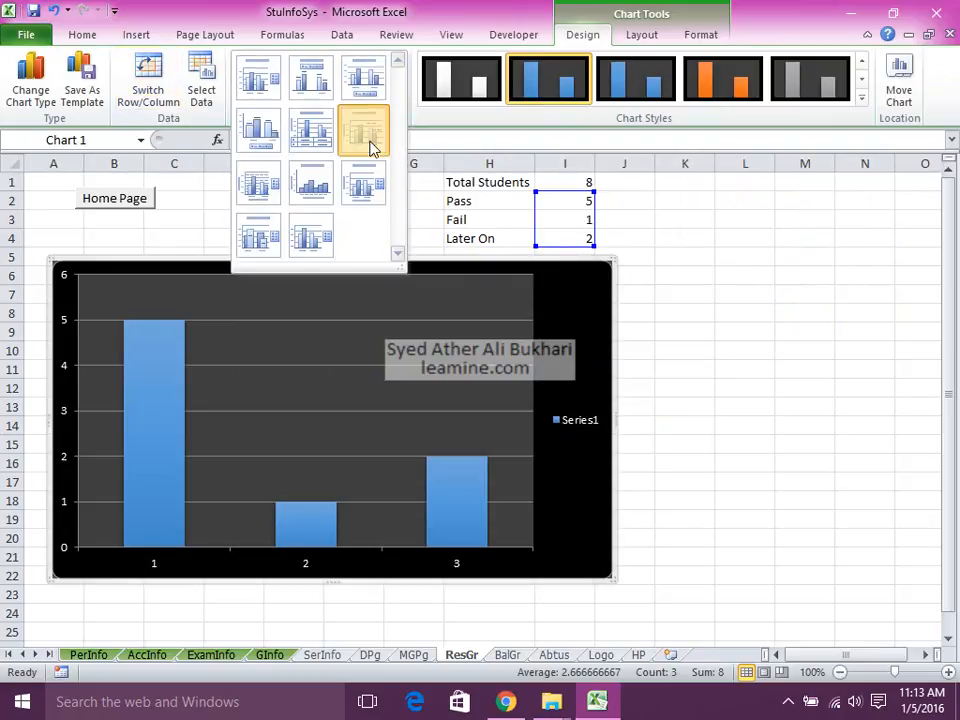
left_click(371, 146)
Change the chart title to "Chart of Result Information"
left_click(349, 286)
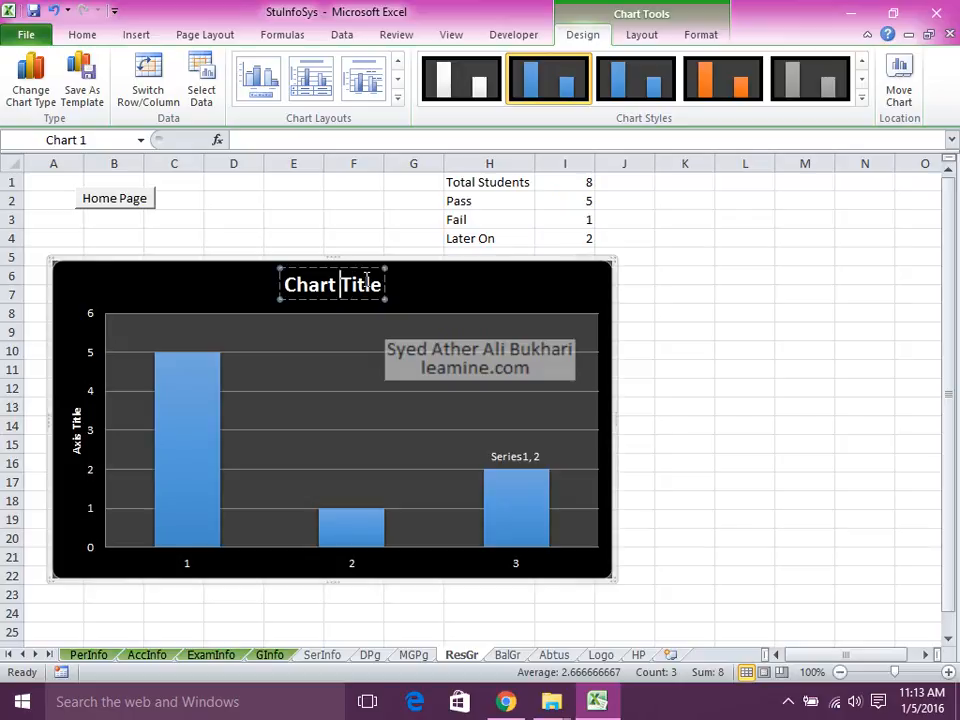
key("Delete")
key("Delete")
key("Delete")
key("Delete")
key("Delete")
type("of")
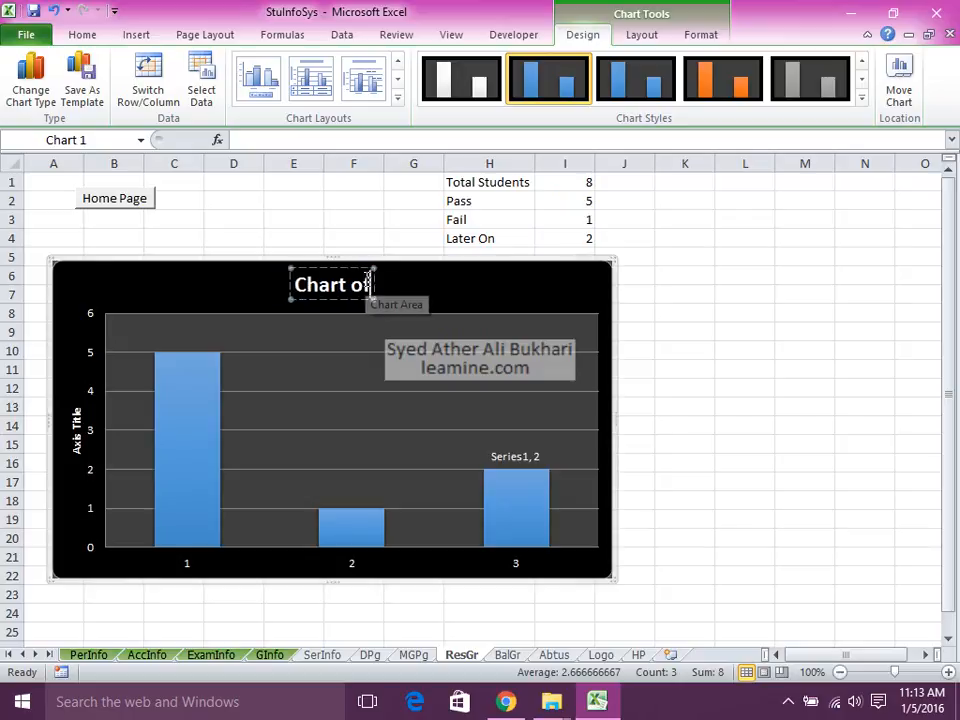
type(" Result Information")
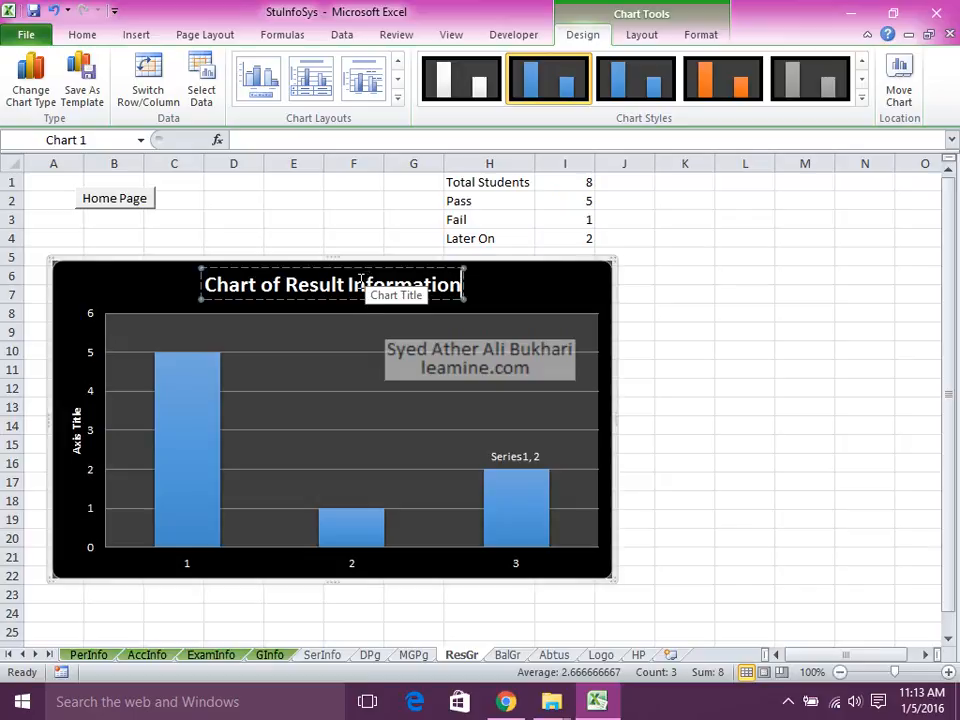
left_click(685, 463)
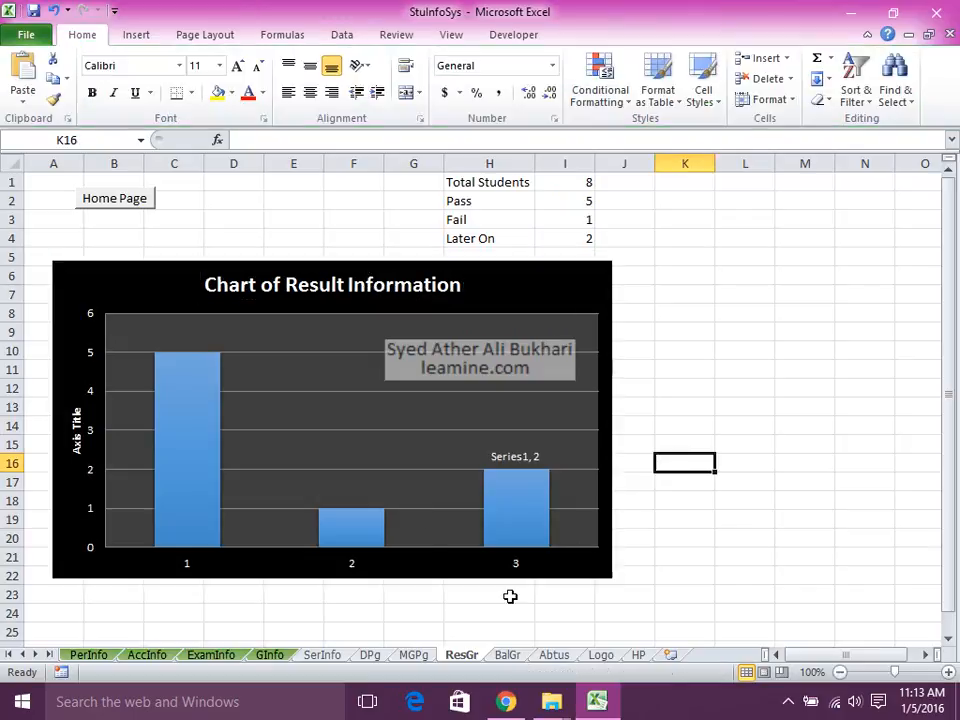
Set the chart's horizontal axis labels to the range ResGr!$H$2:$H$4
left_click(446, 576)
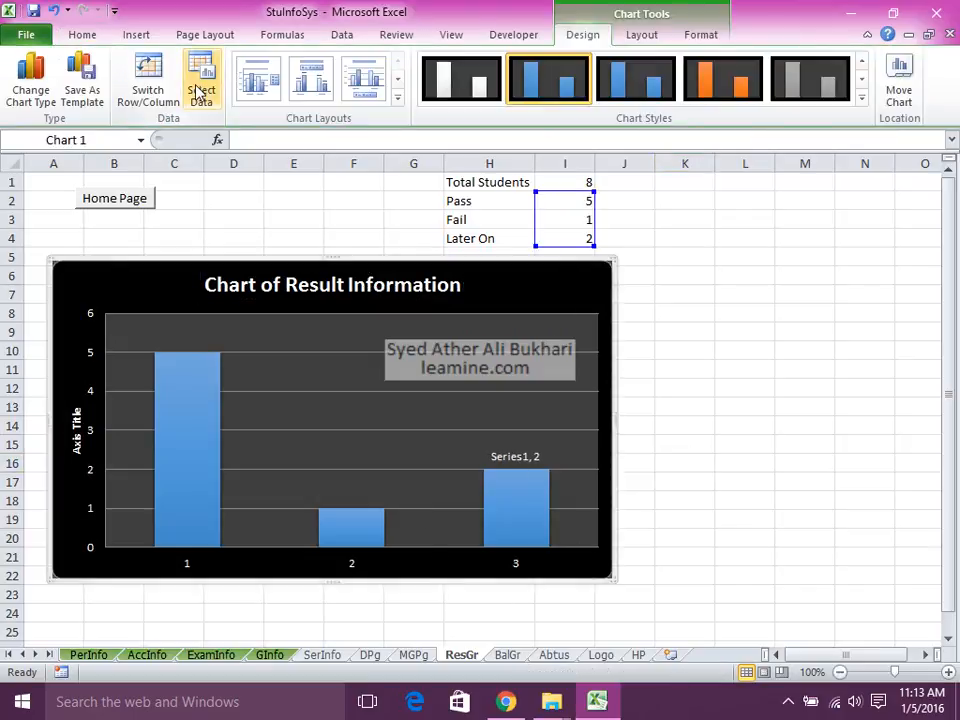
left_click(200, 90)
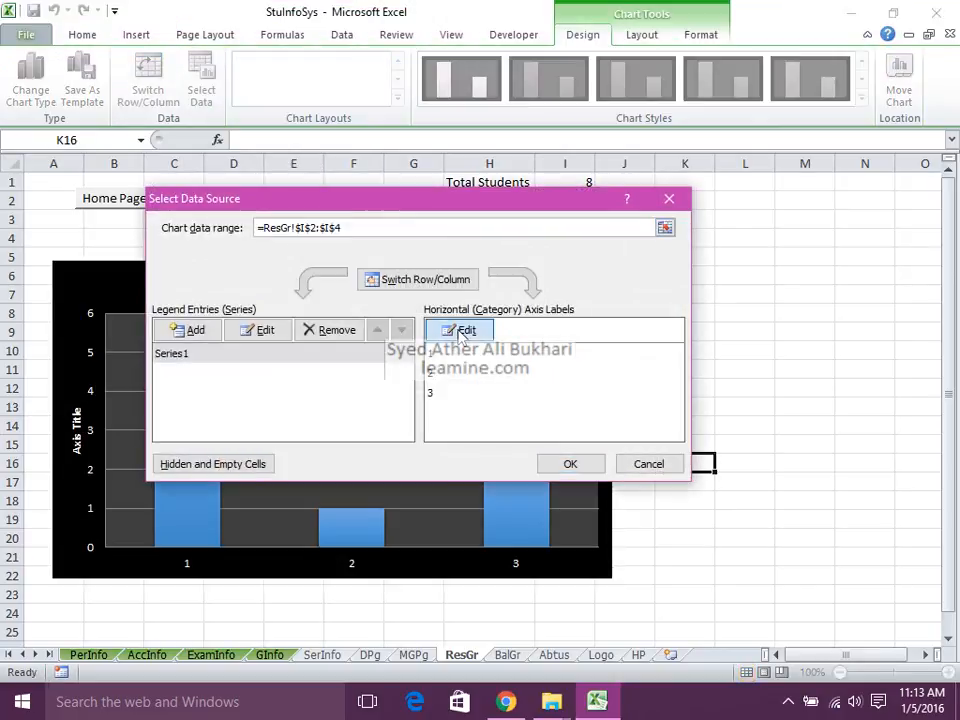
left_click(462, 331)
left_click_drag(470, 201, 471, 238)
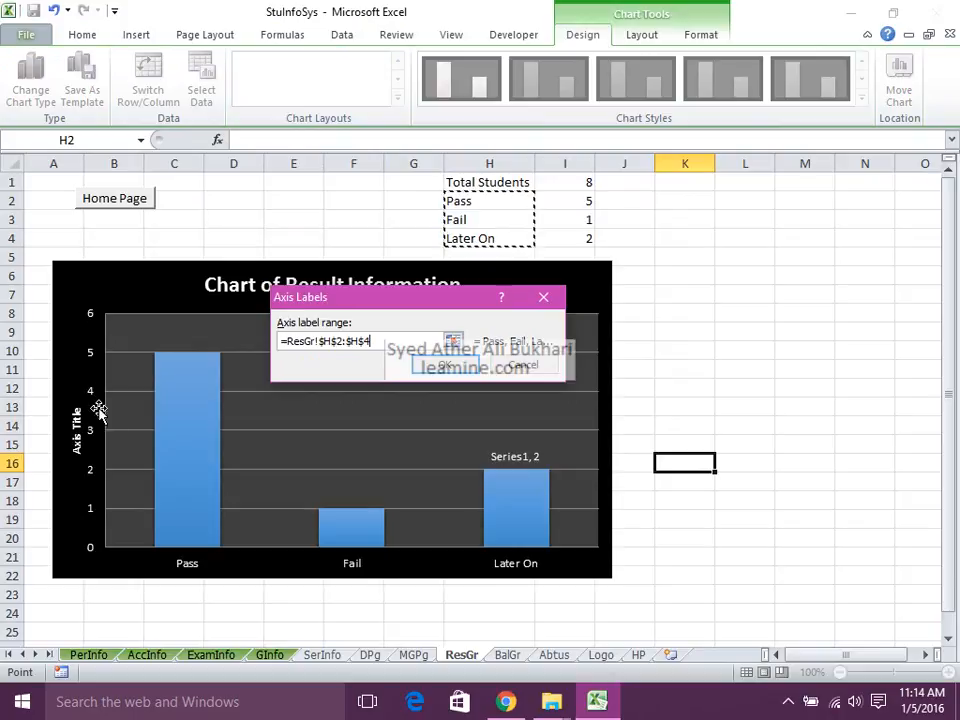
left_click(447, 366)
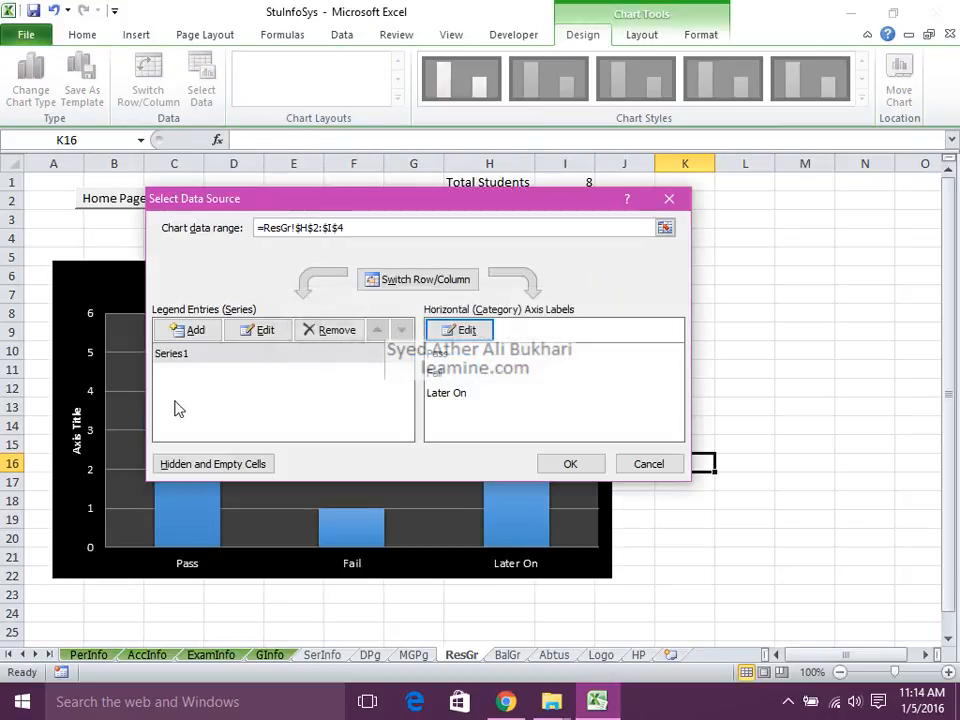
left_click(576, 464)
Replace the vertical axis title with "number of Students"
left_click(72, 435)
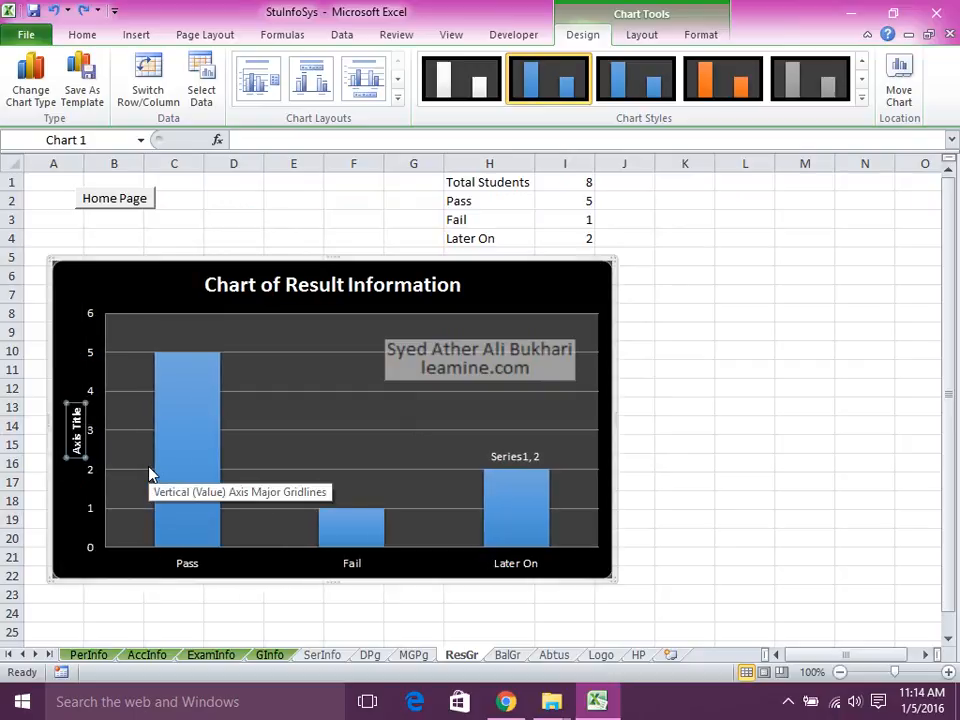
key("F2")
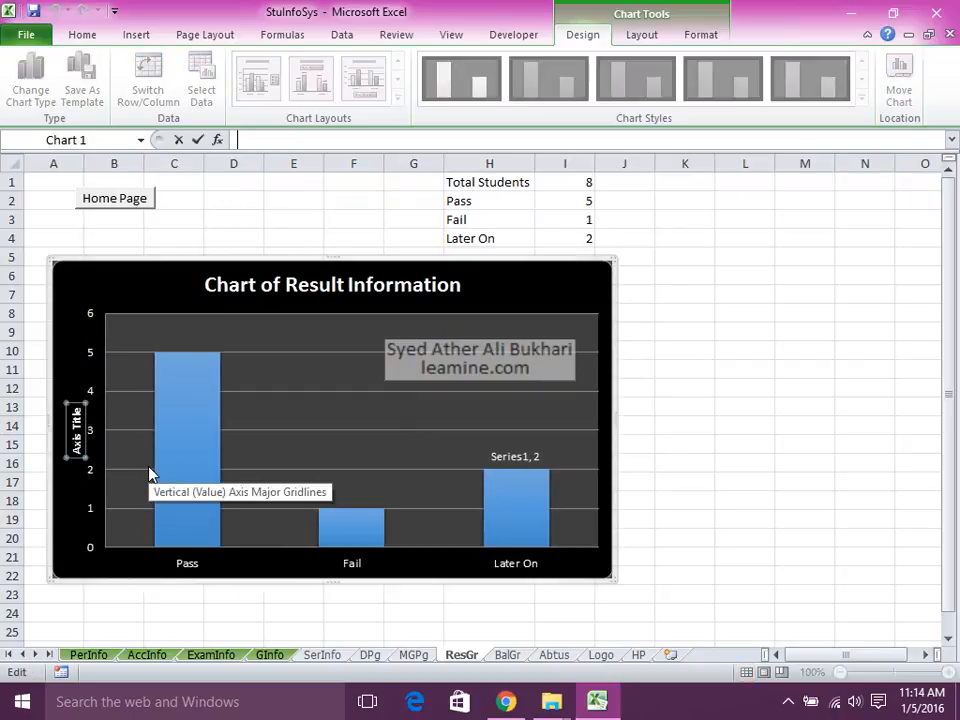
type("number fo")
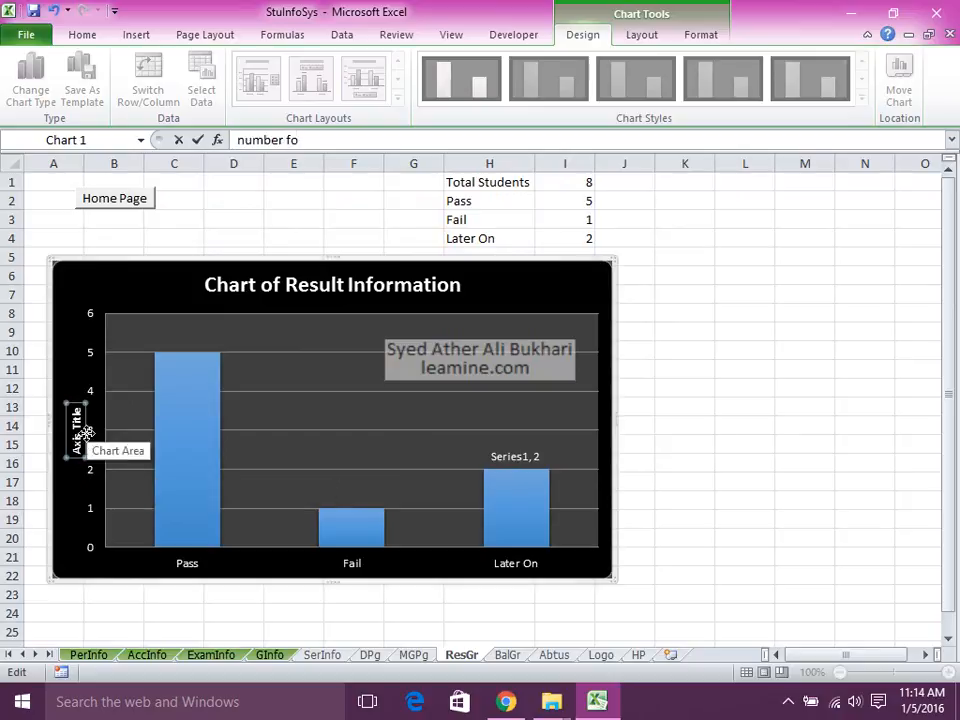
key("BackSpace")
key("BackSpace")
type("of Students")
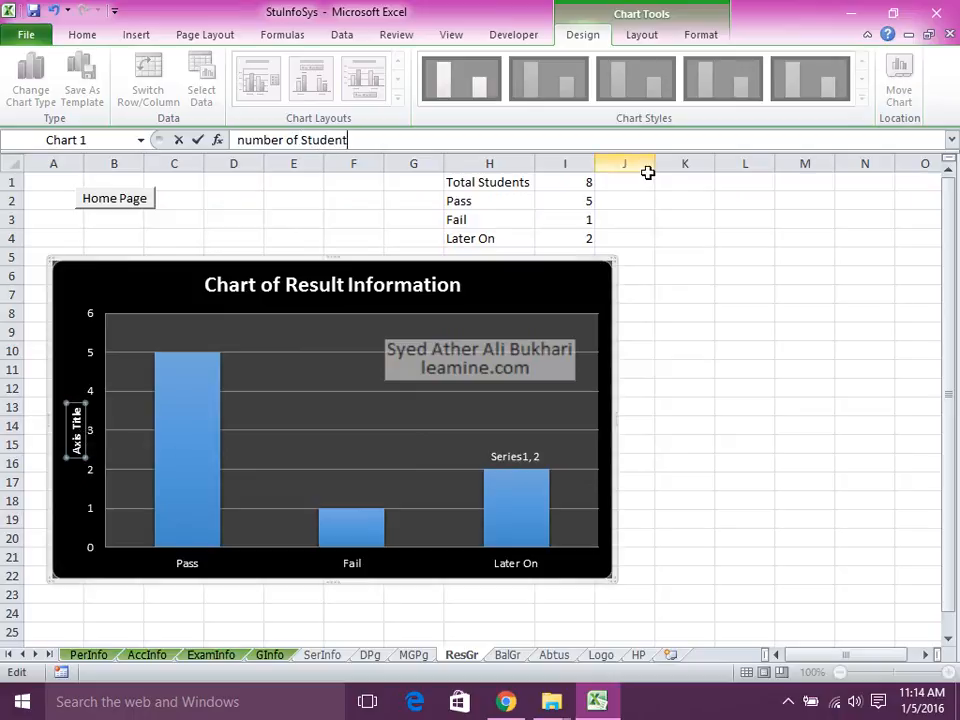
left_click(639, 330)
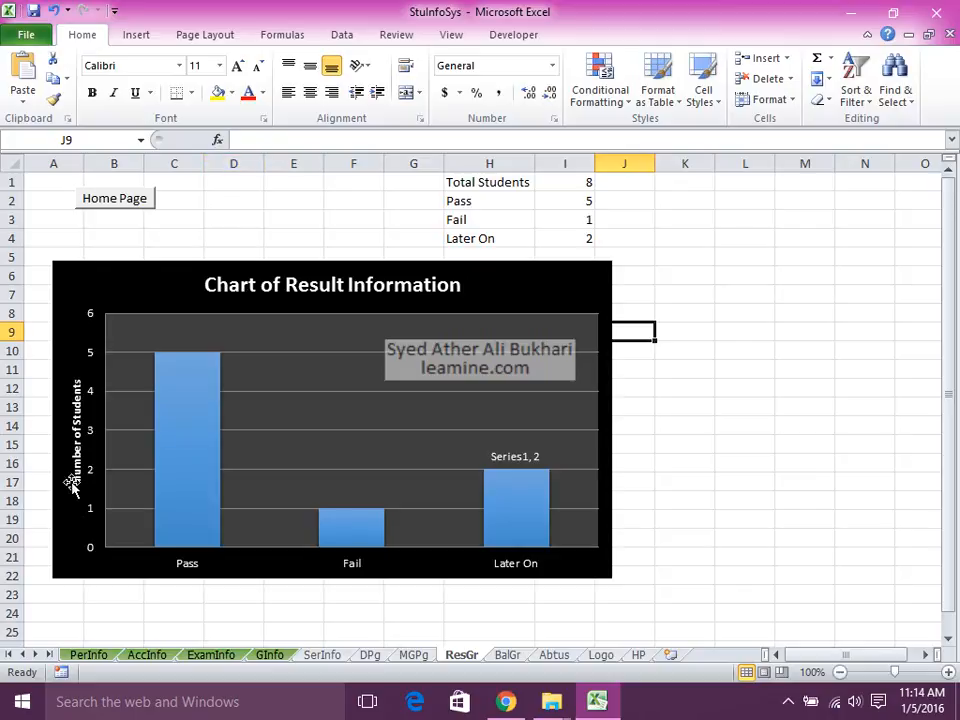
Capitalize the first letter of the vertical axis title so that it reads "Number of Students"
left_click(76, 430)
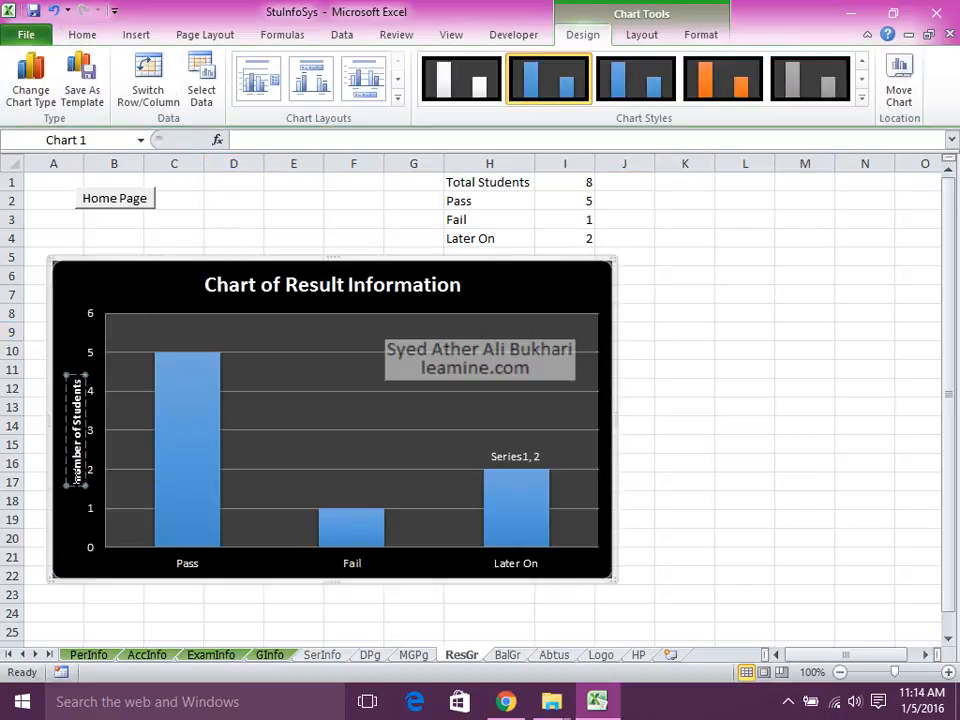
key("BackSpace")
type("N")
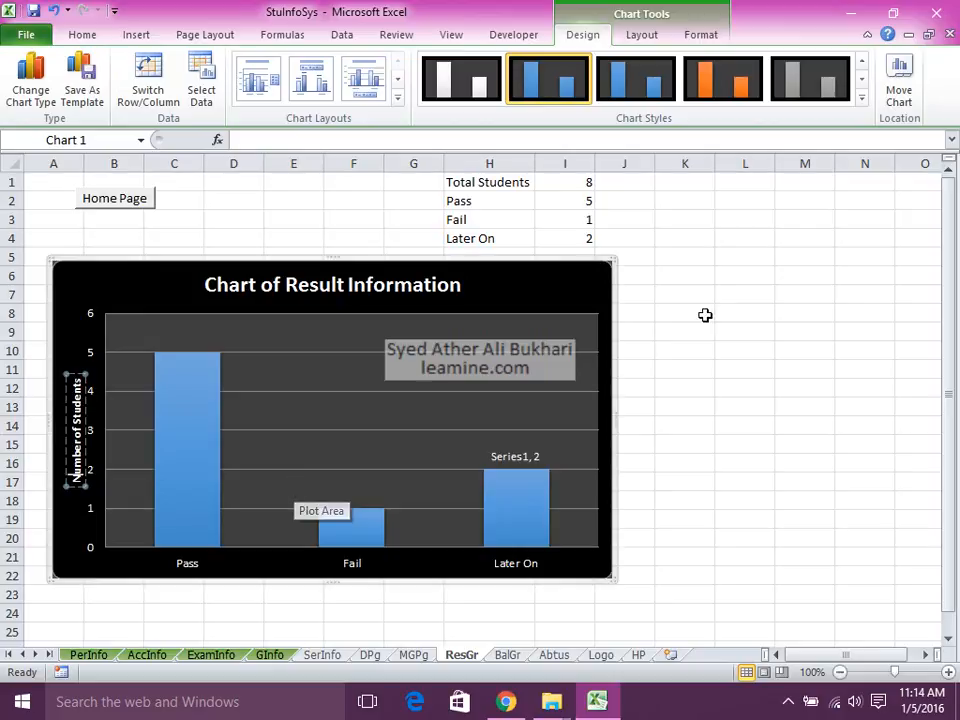
left_click(656, 371)
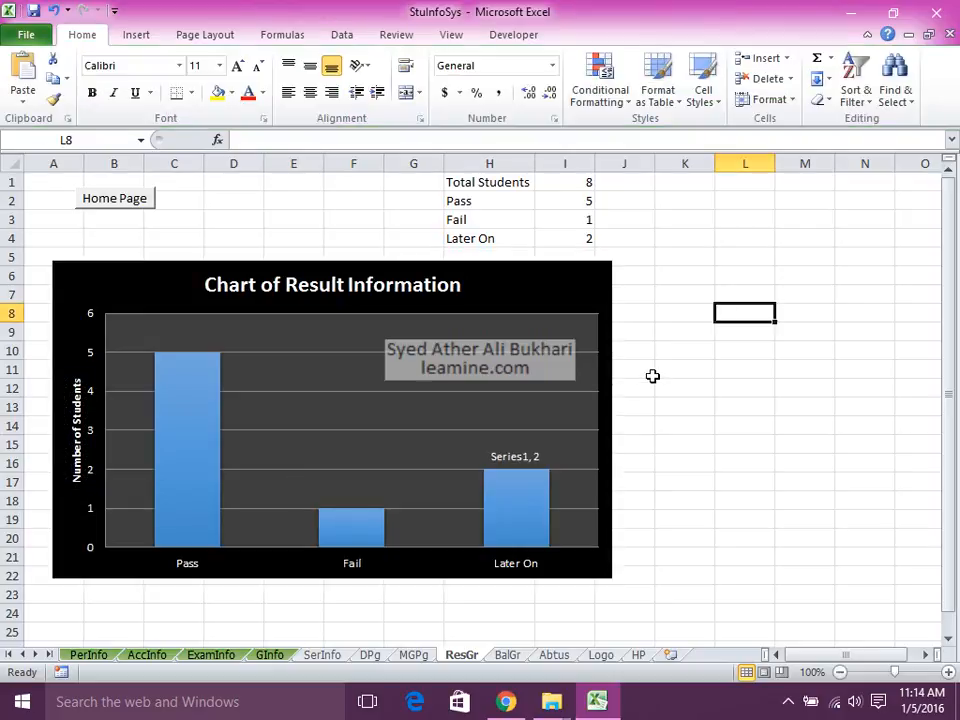
Delete the series data label above the Later On column
left_click(540, 460)
left_click(860, 238)
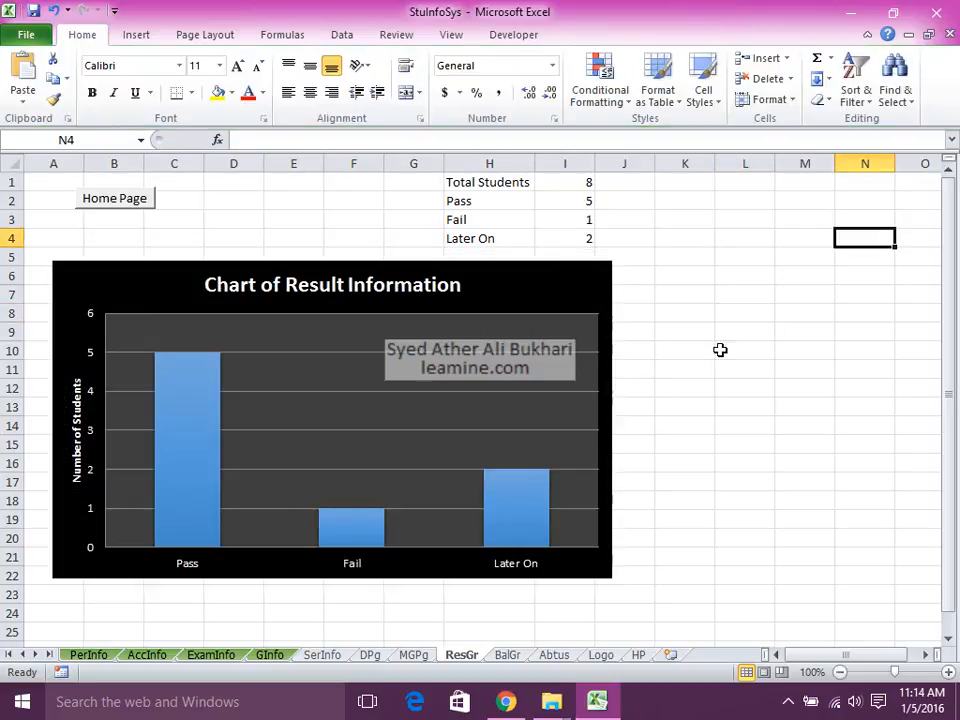
Insert an option button form control beside the chart and copy it below to make three stacked option buttons
left_click(705, 274)
left_click(696, 256)
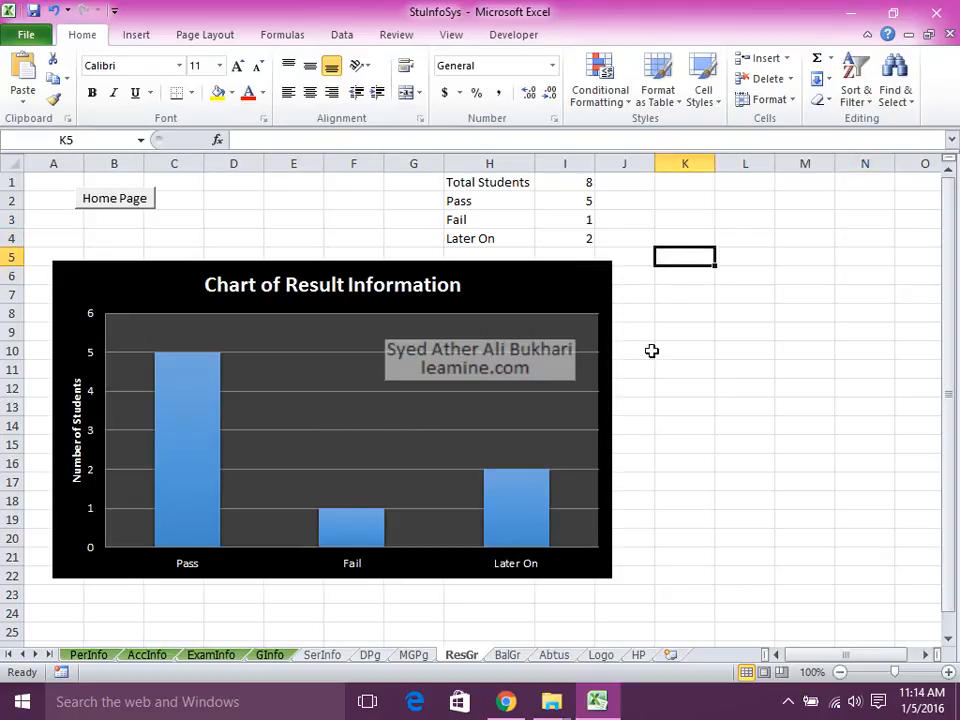
left_click(513, 34)
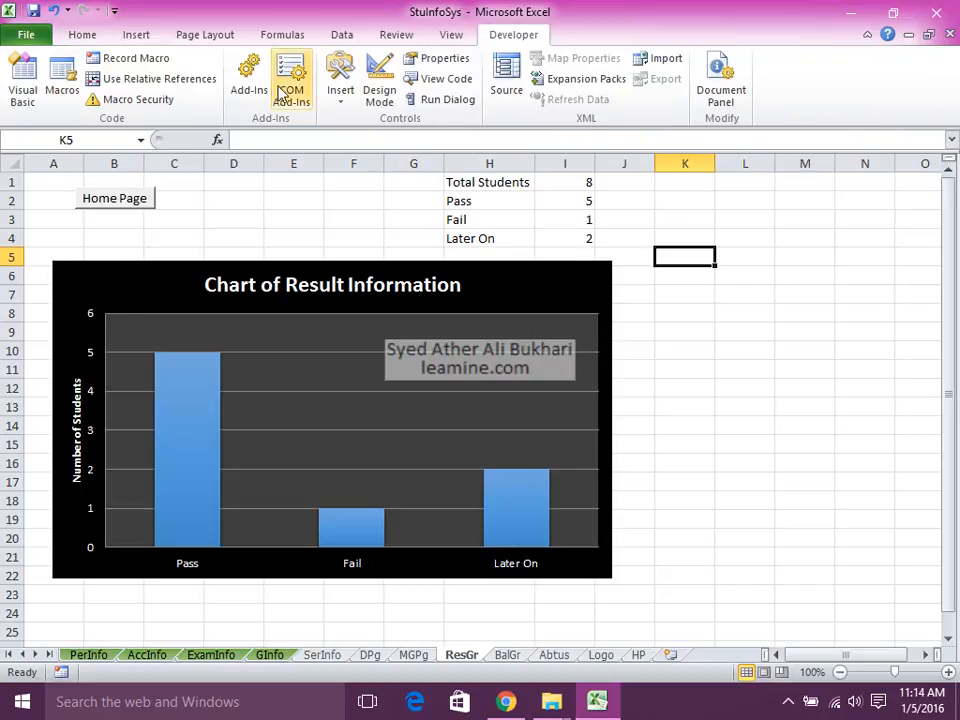
left_click(336, 96)
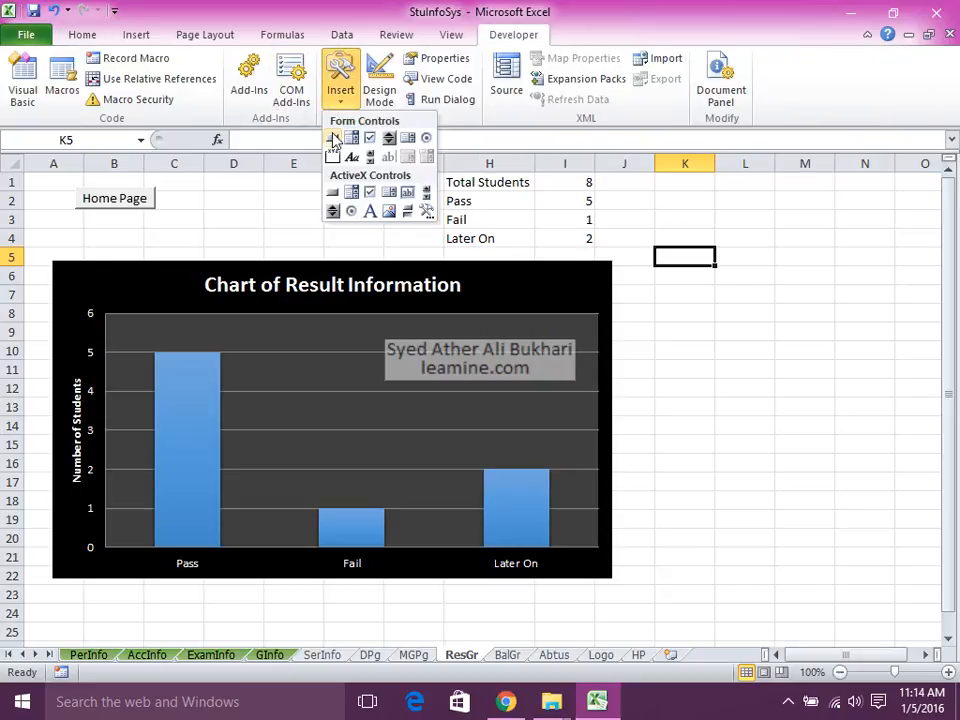
left_click(426, 138)
mouse_move(680, 265)
left_mouse_down()
mouse_move(782, 300)
mouse_move(839, 299)
mouse_move(814, 341)
mouse_move(818, 424)
left_mouse_up()
Change the caption of the uppermost option button to "Column Chart"
right_click(750, 285)
left_click(793, 354)
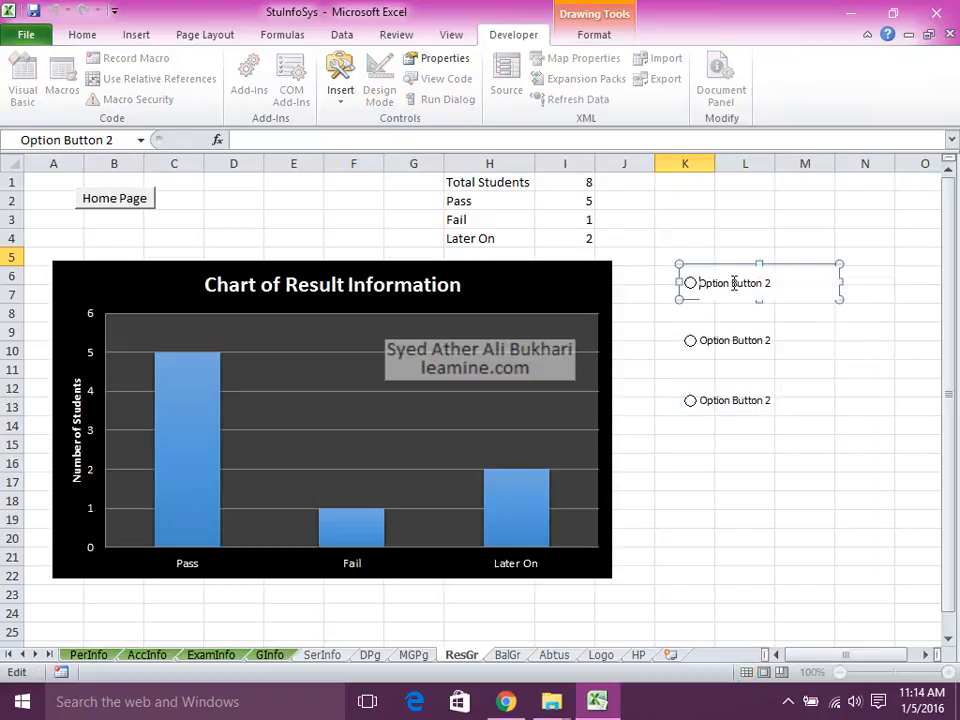
key("ctrl+a")
key("BackSpace")
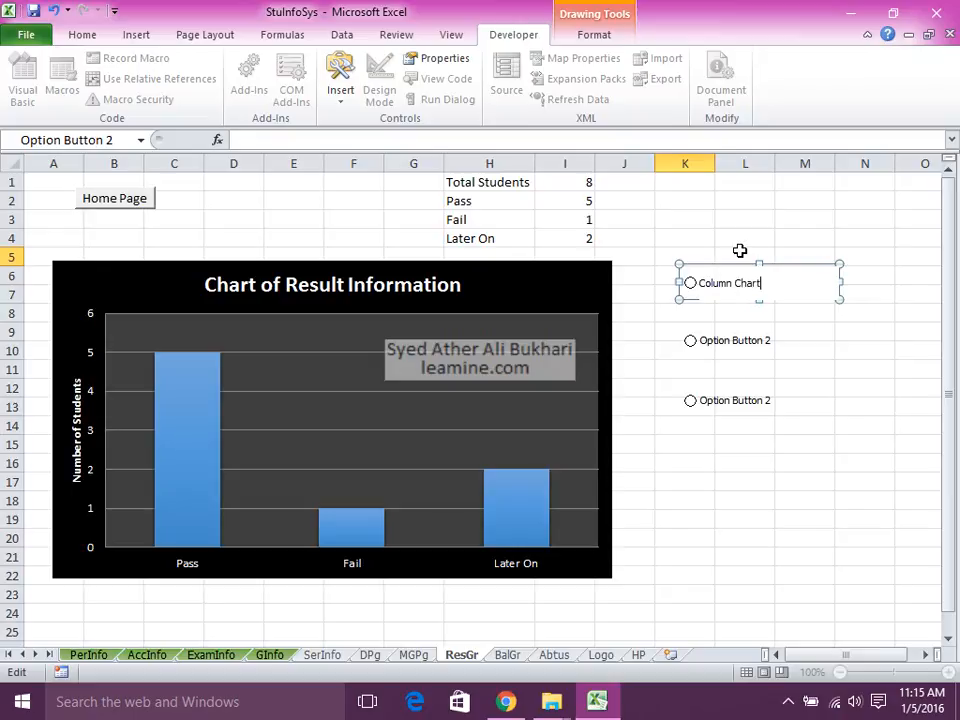
Change the caption of the middle option button to "Pie Chart"
right_click(731, 340)
left_click(714, 341)
key("ctrl+a")
key("BackSpace")
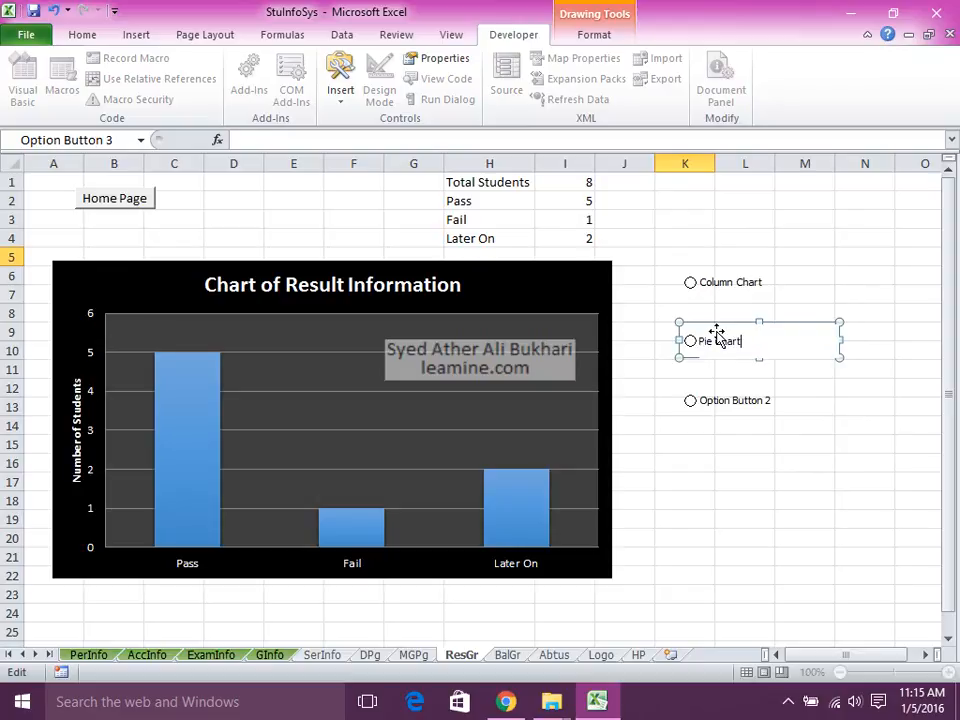
Change the caption of the lowest option button to "Cone Chart" and save the workbook
right_click(712, 401)
left_click(708, 402)
left_click(708, 402)
key("ctrl+a")
key("BackSpace")
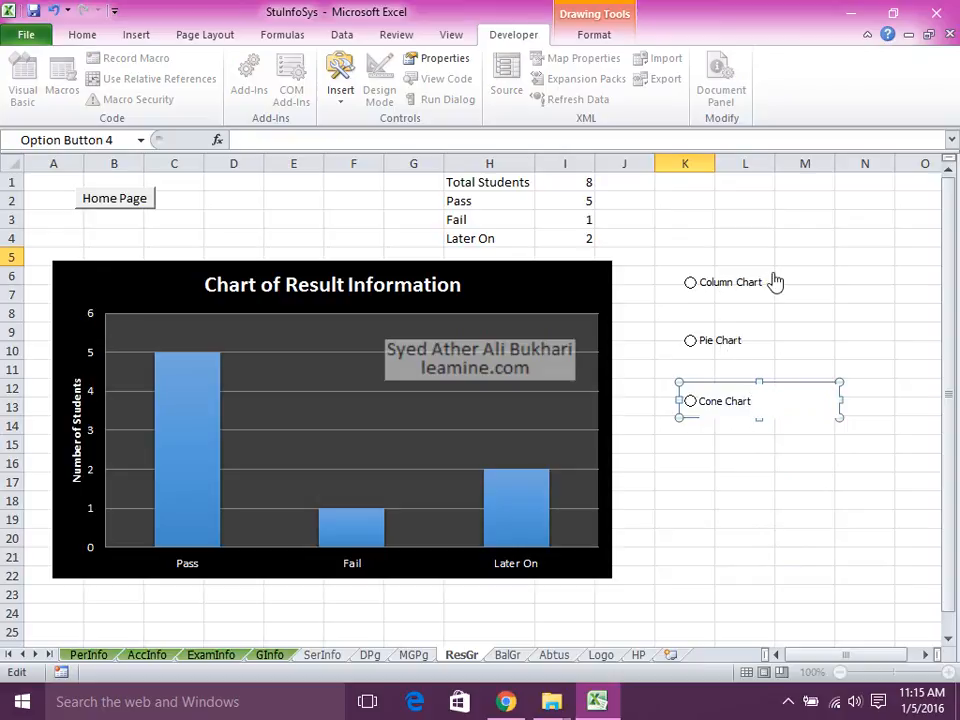
left_click(744, 496)
key("ctrl+s")
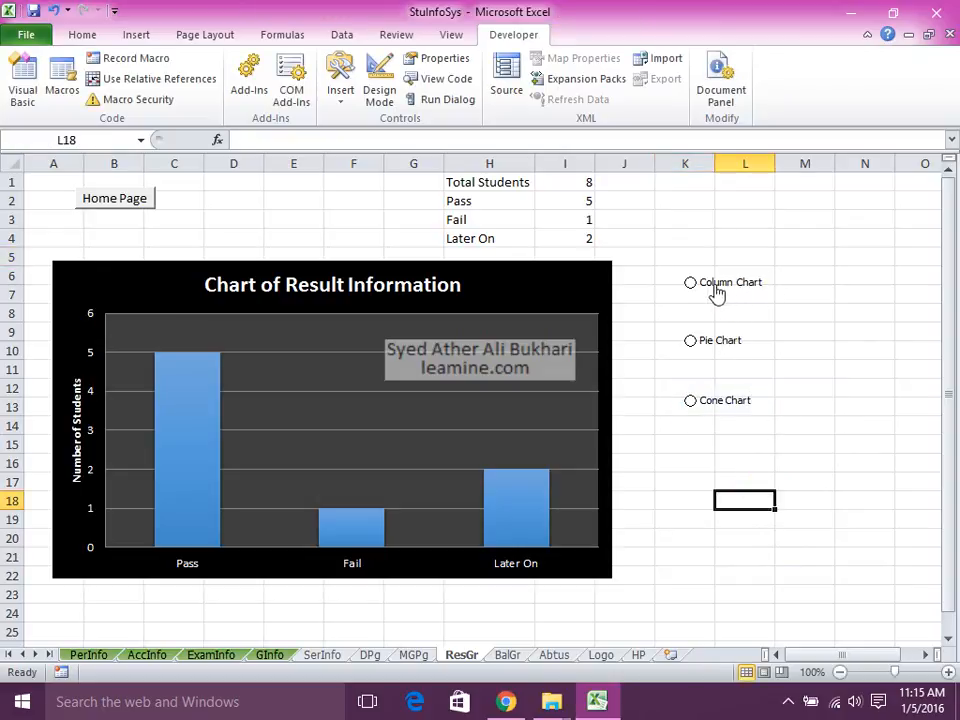
Start recording a macro named MacPieChartRes, stored in This Workbook
left_click(243, 234)
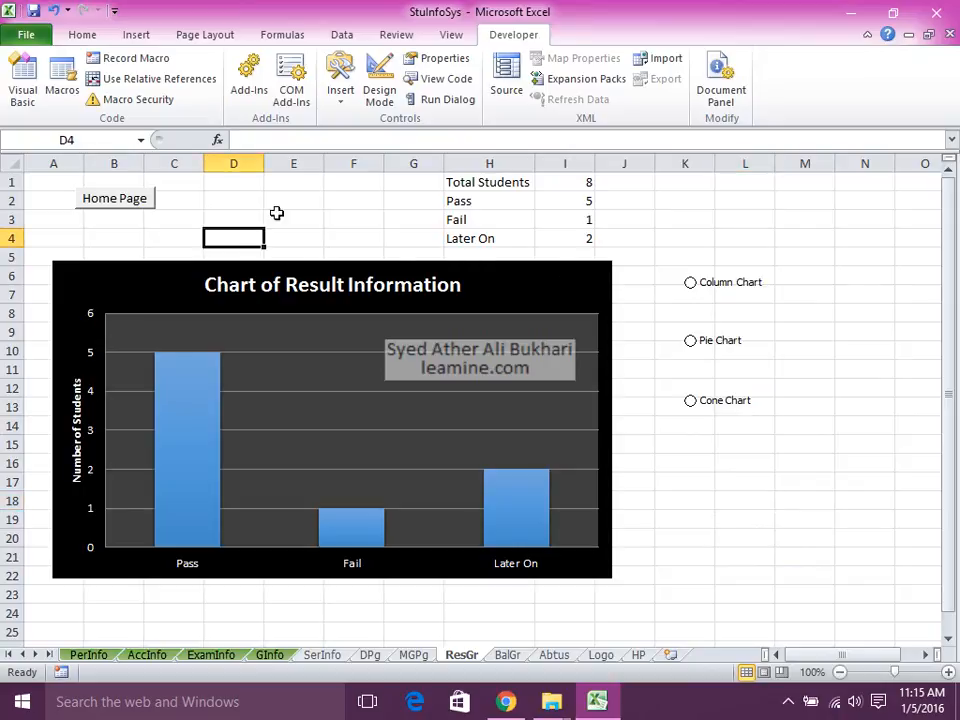
left_click(122, 58)
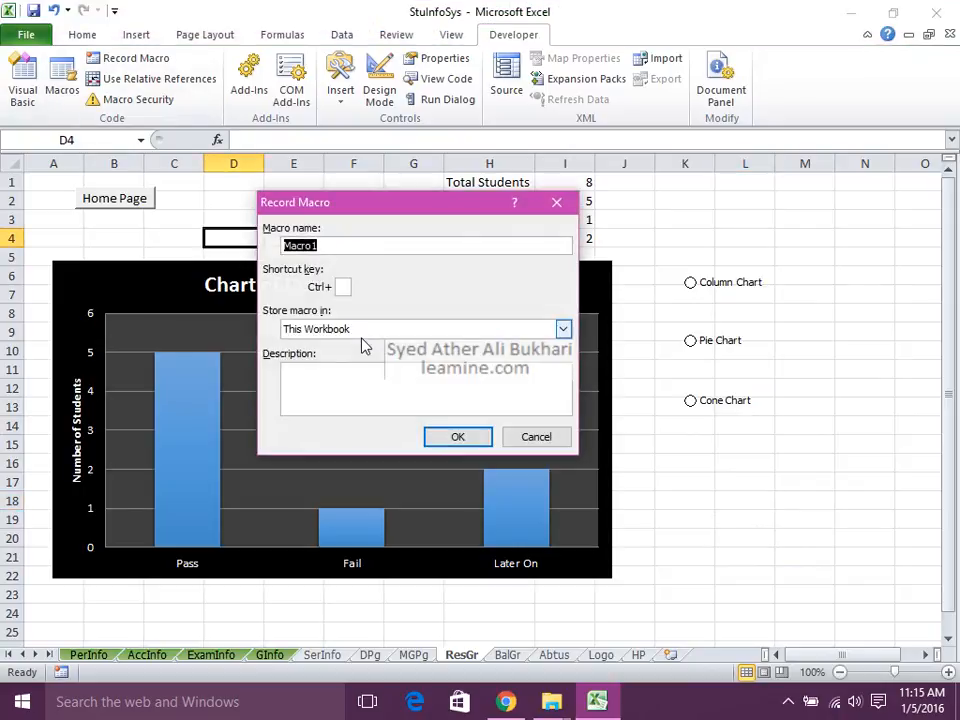
type("Mac")
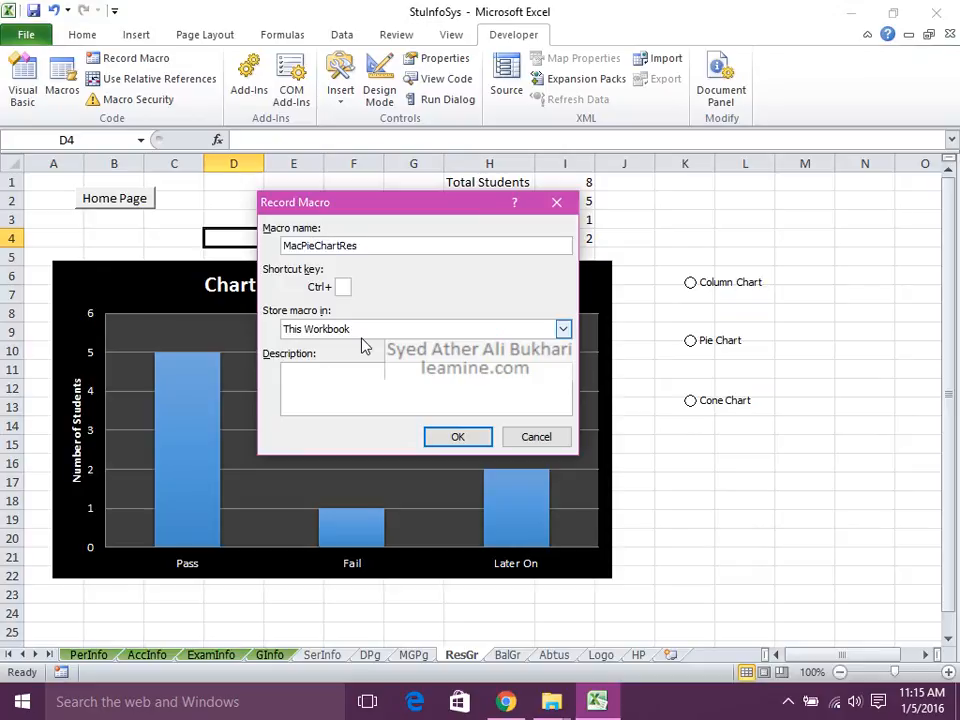
left_click(457, 436)
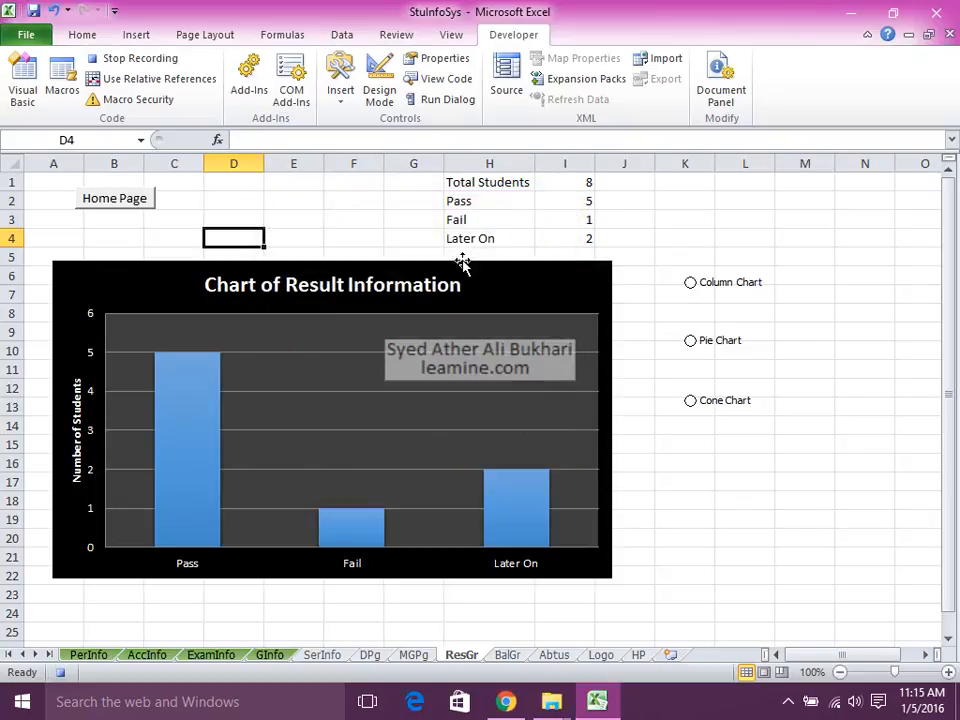
Change the result chart's type to Pie in 3-D, select cell E3 and stop the macro recording
left_click(487, 275)
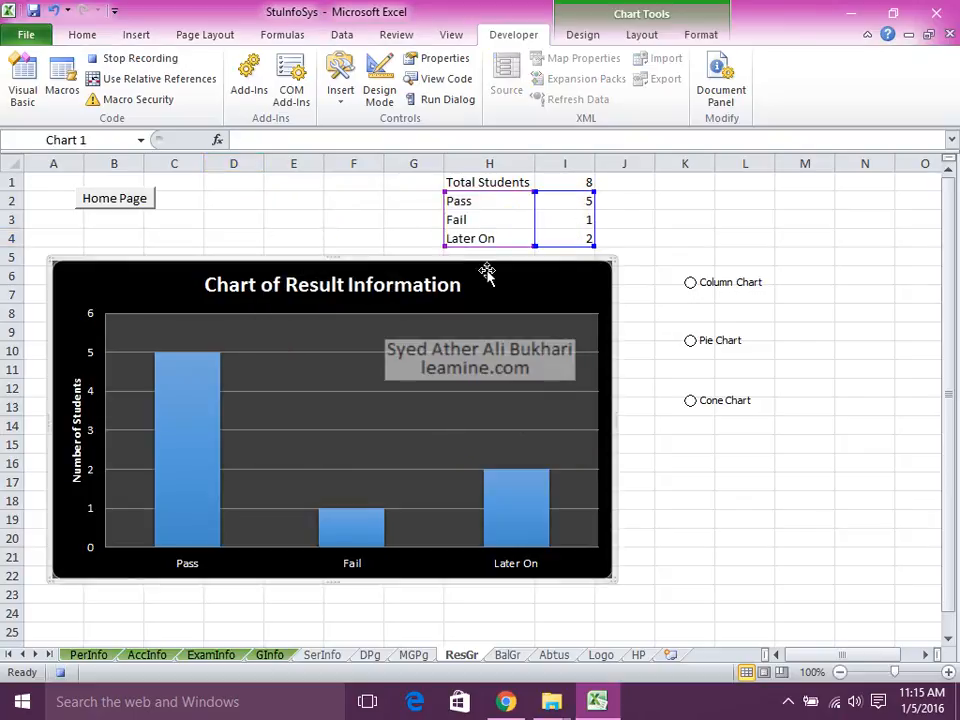
right_click(487, 270)
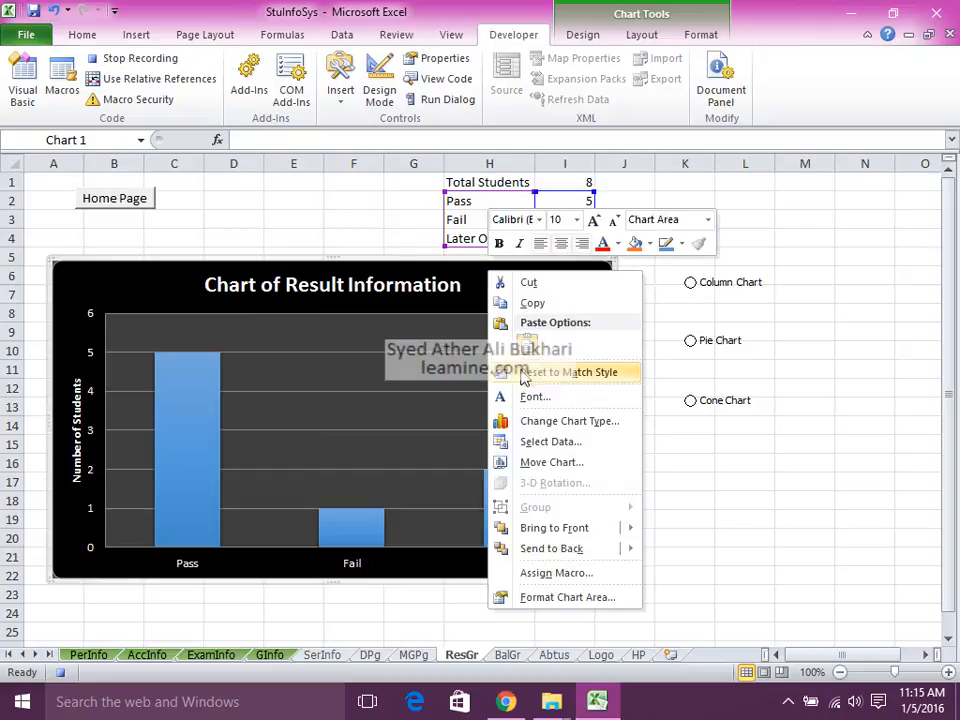
left_click(533, 430)
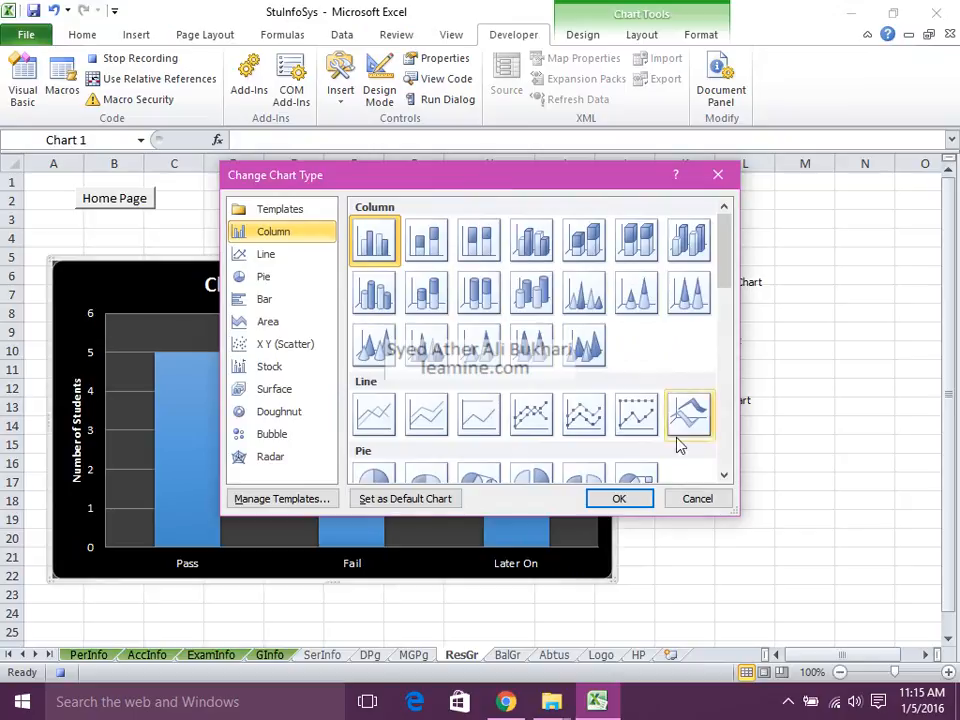
left_click(430, 473)
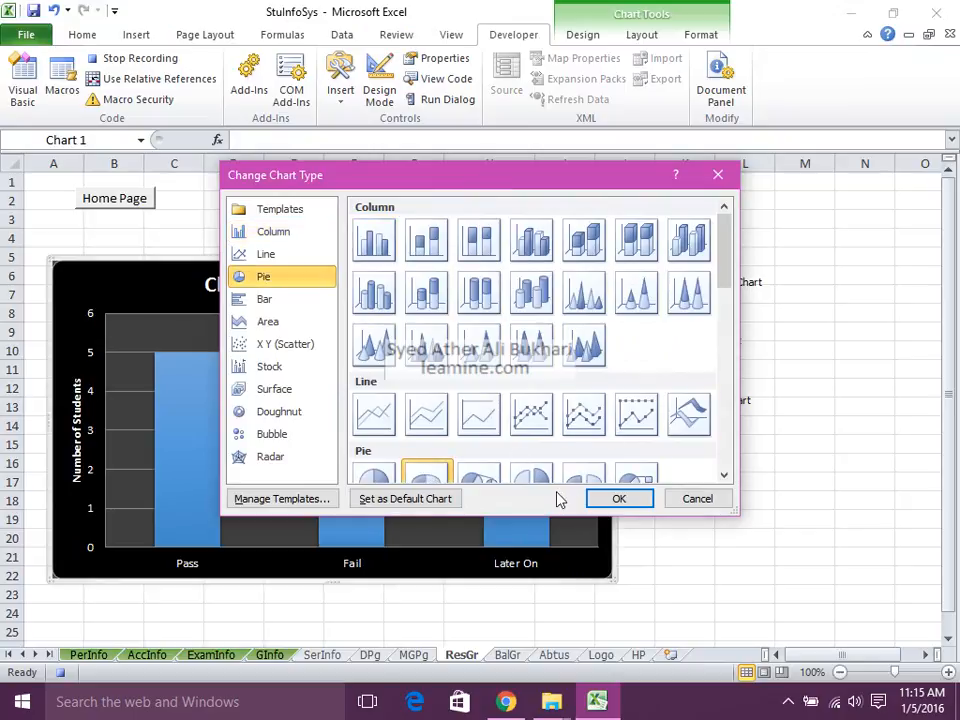
left_click(592, 502)
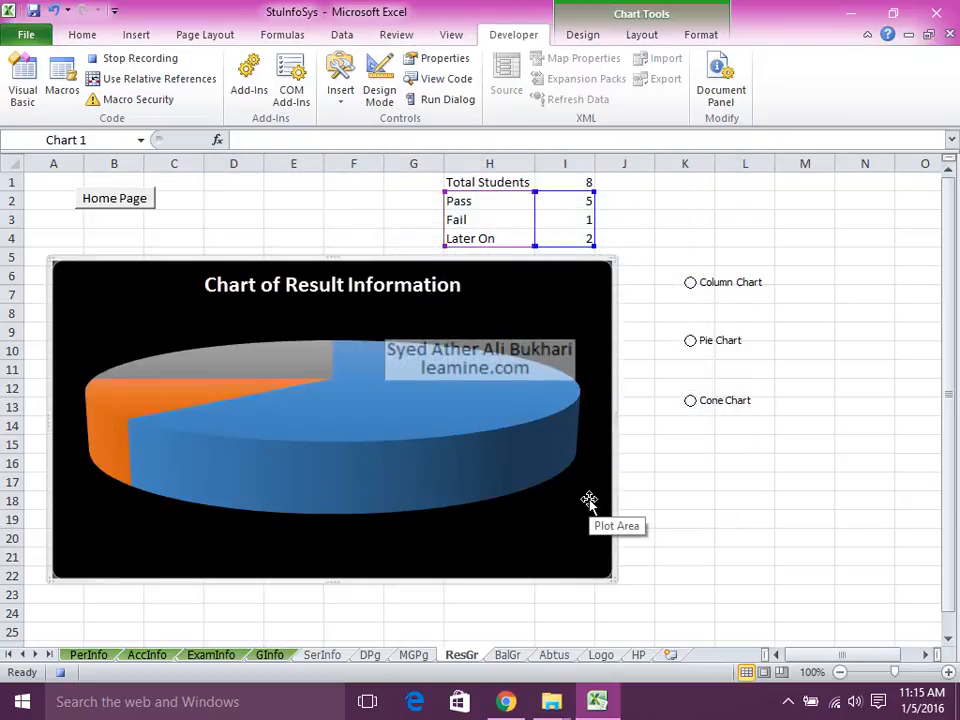
left_click(291, 221)
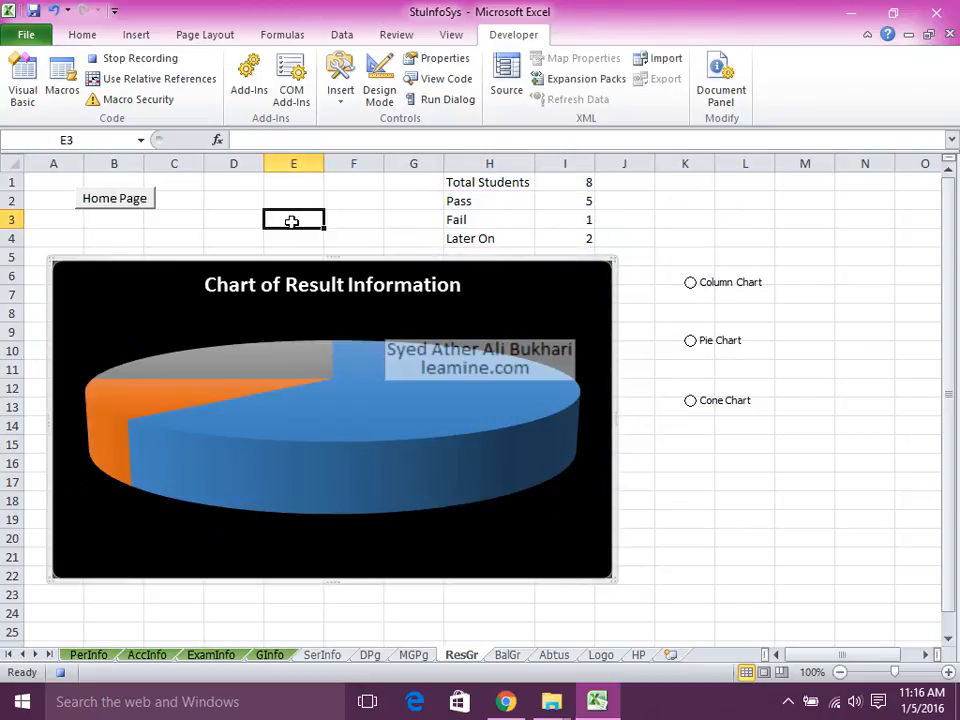
left_click(110, 60)
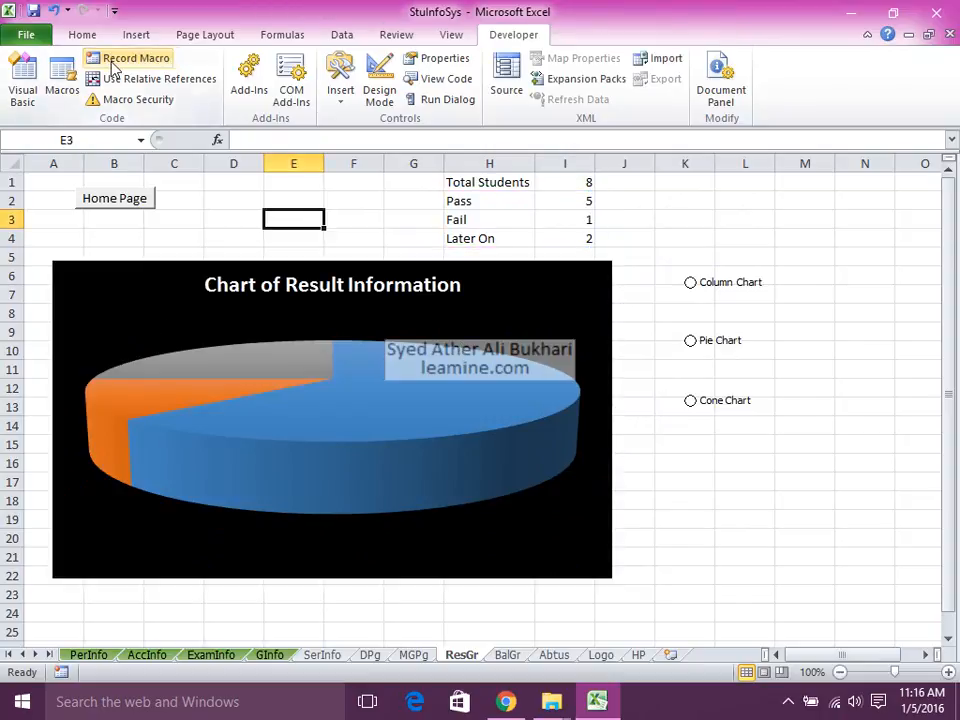
Start recording a macro named MacColumnChartRes, stored in This Workbook
left_click(112, 62)
type("MacColumnChartRes")
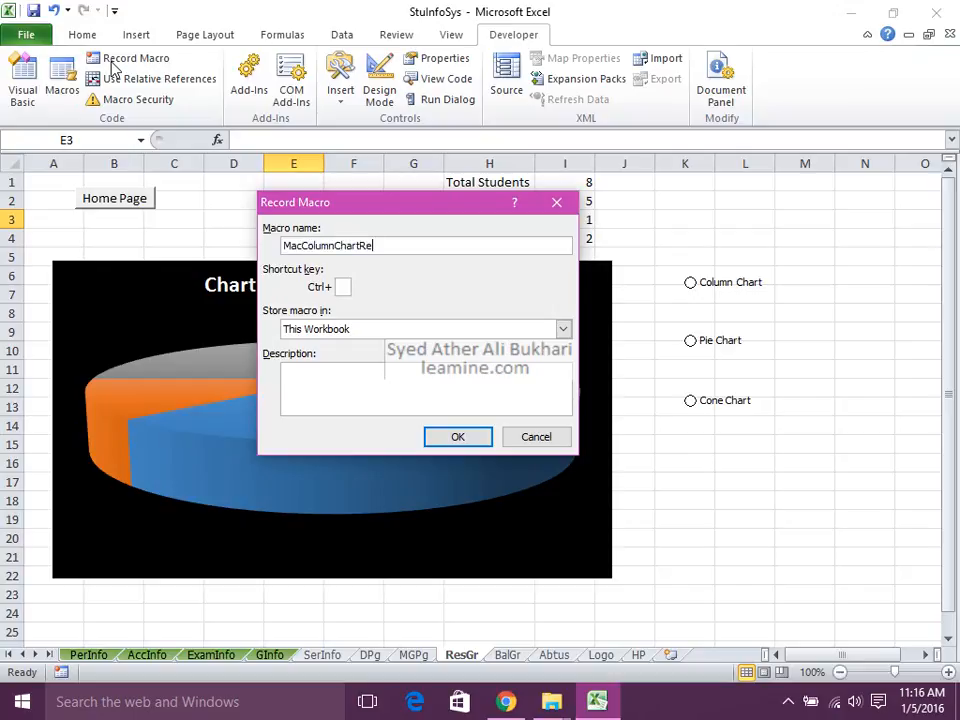
left_click(457, 436)
Change the result chart's type to Clustered Column, select cell E3 and stop the macro recording
left_click(580, 311)
right_click(581, 295)
left_click(581, 295)
right_click(577, 289)
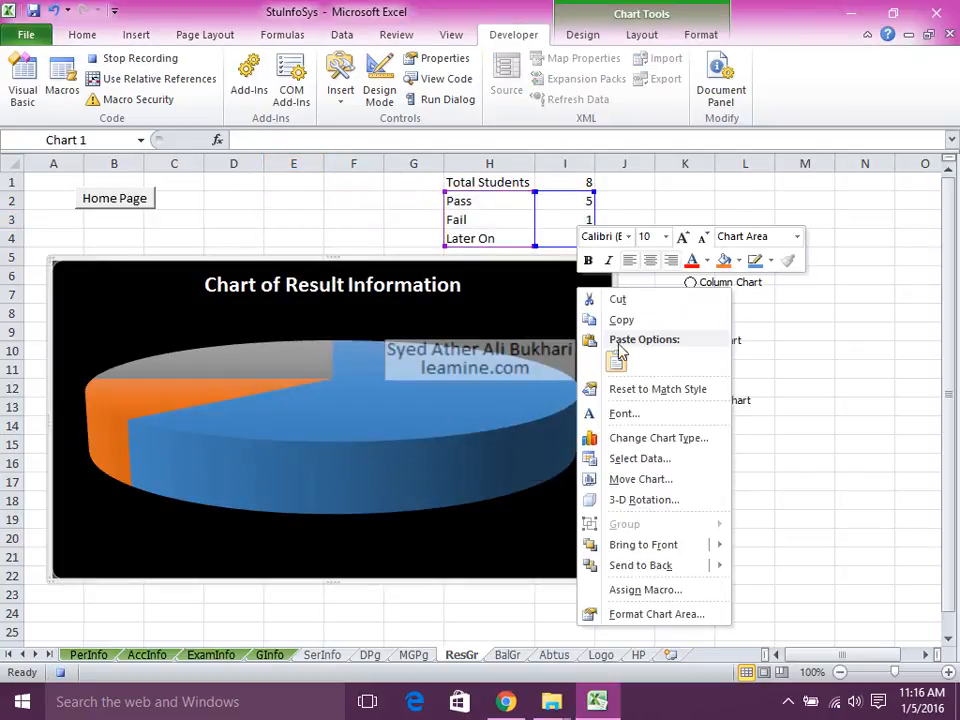
left_click(643, 441)
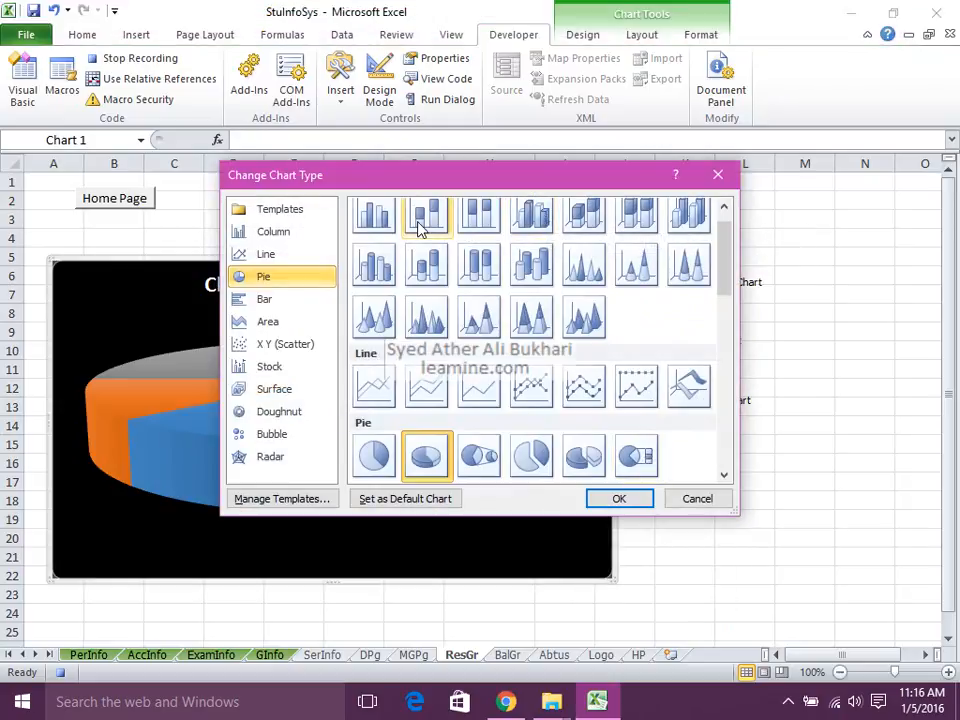
left_click(378, 214)
left_click(628, 499)
left_click(302, 214)
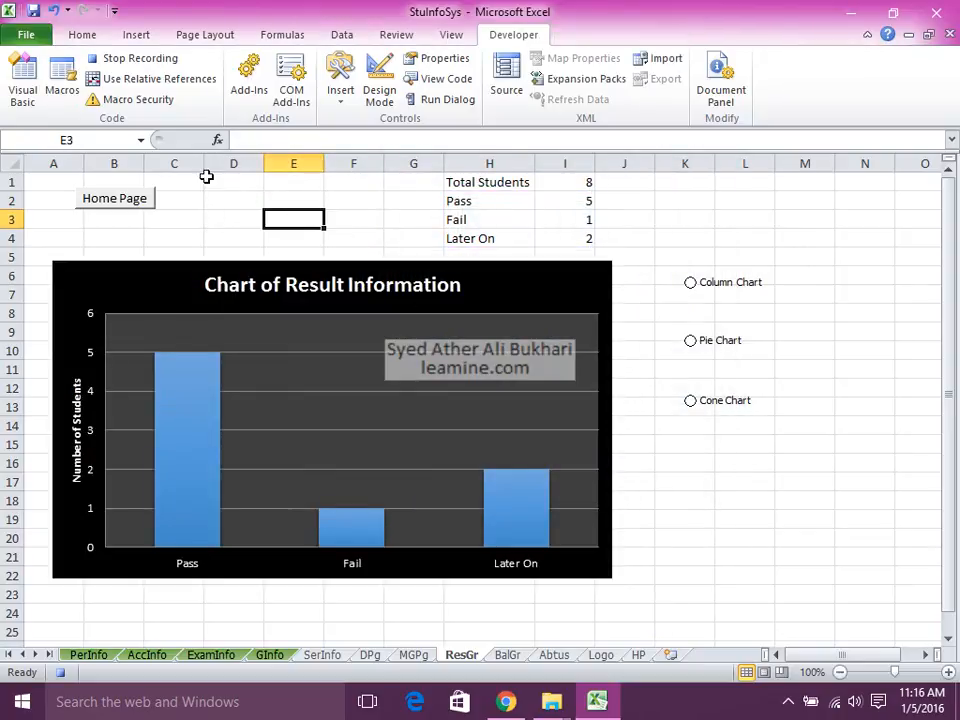
left_click(126, 59)
Start recording a macro named macConeChartResult, stored in This Workbook
left_click(128, 62)
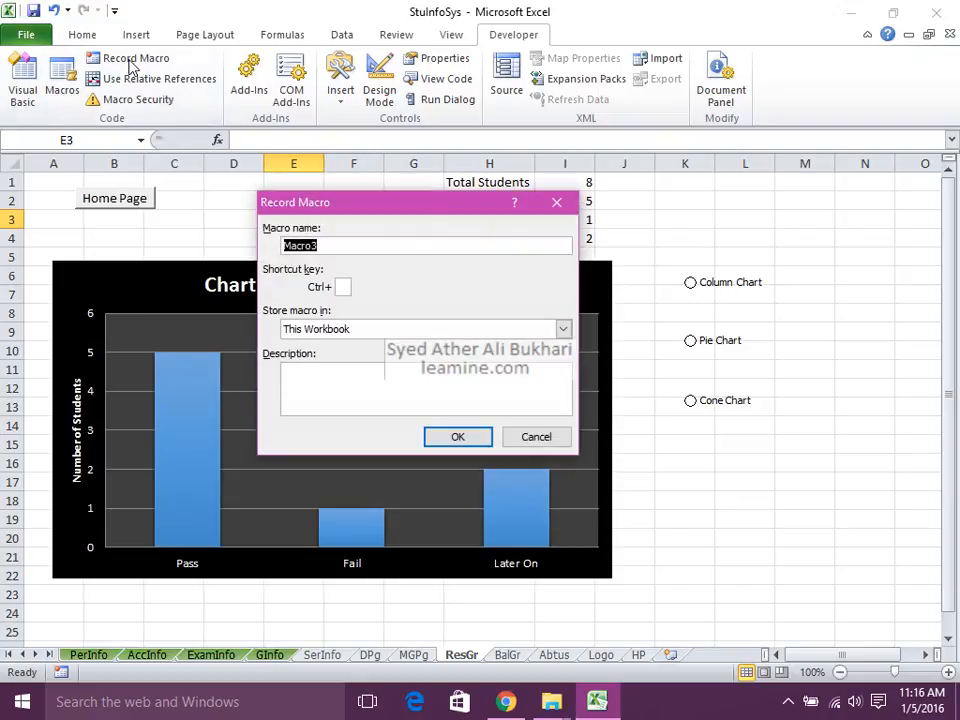
type("macConeChartResult")
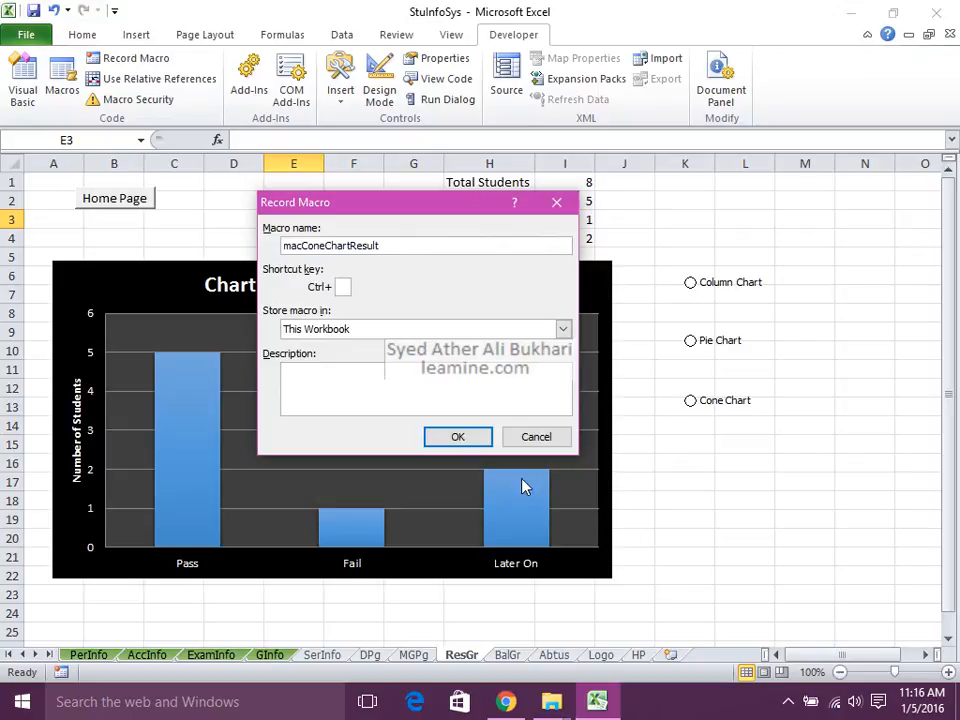
left_click(475, 442)
Change the result chart's type to Clustered Cone, select cell E3 and stop the macro recording
left_click(498, 270)
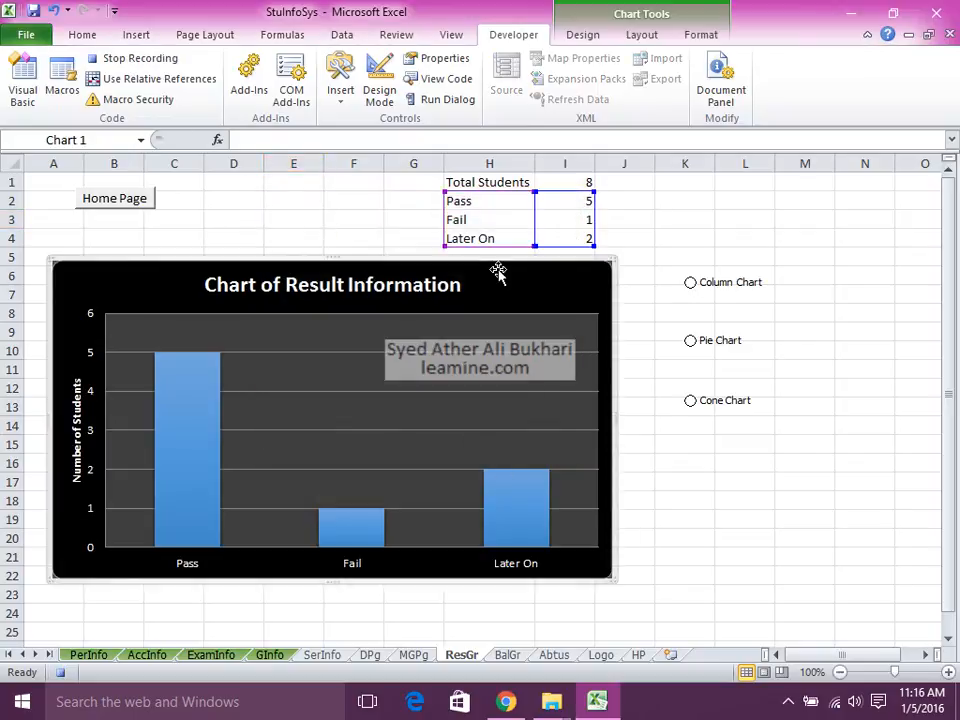
right_click(498, 270)
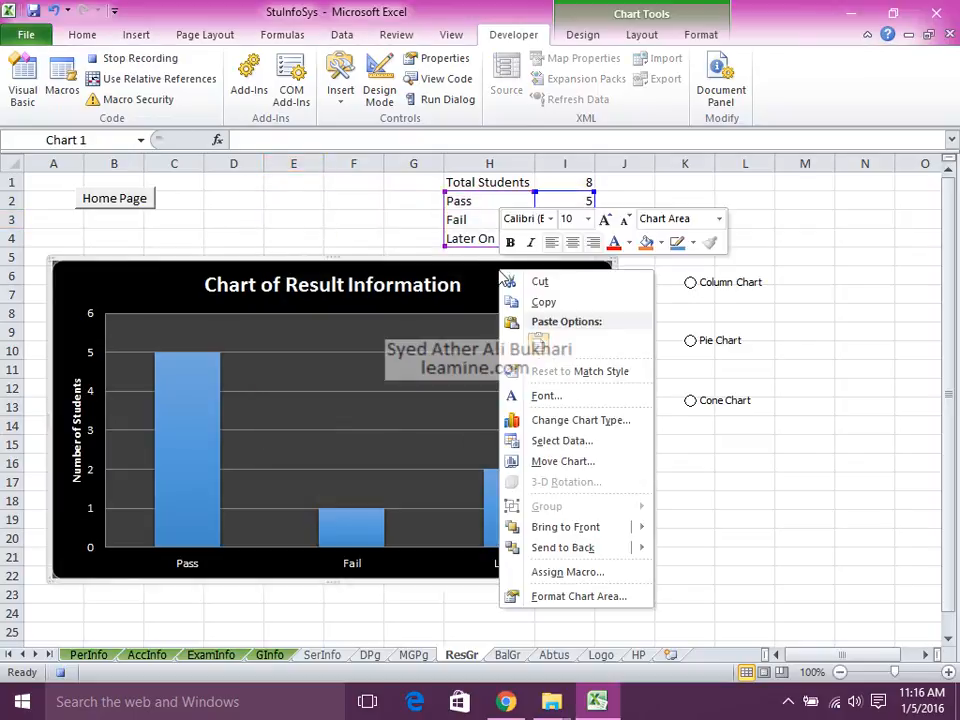
left_click(558, 422)
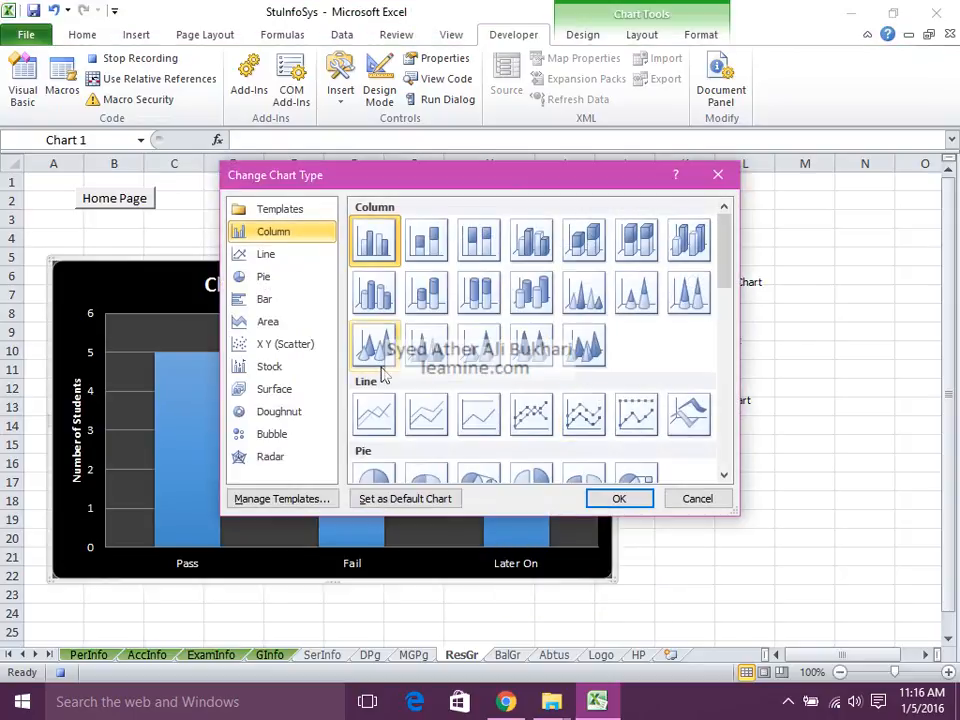
left_click(595, 300)
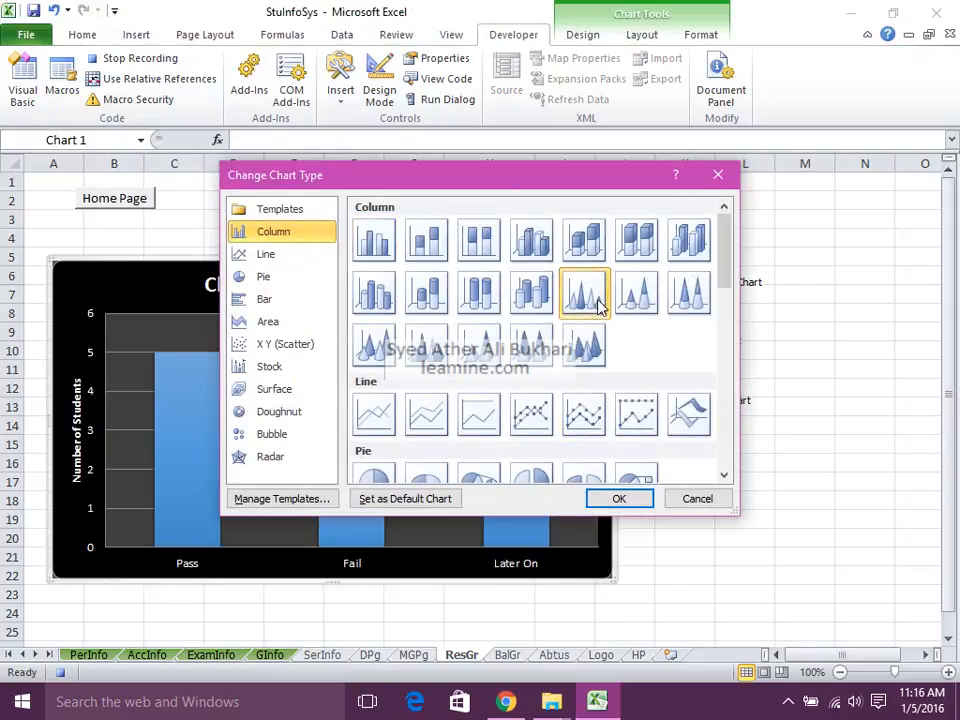
left_click(622, 499)
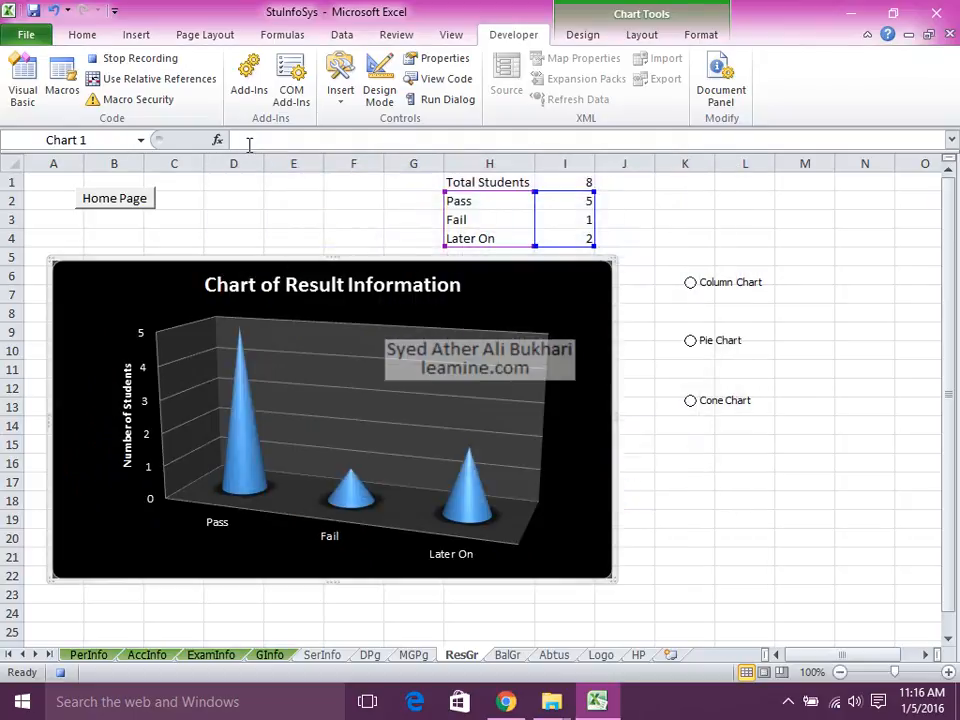
left_click(286, 221)
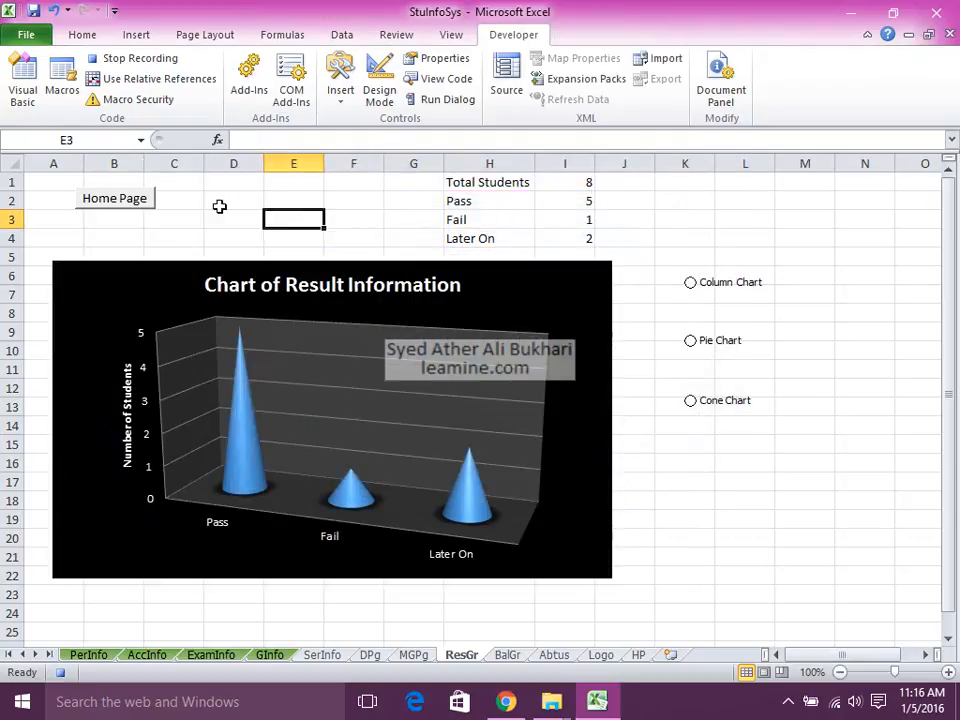
left_click(122, 60)
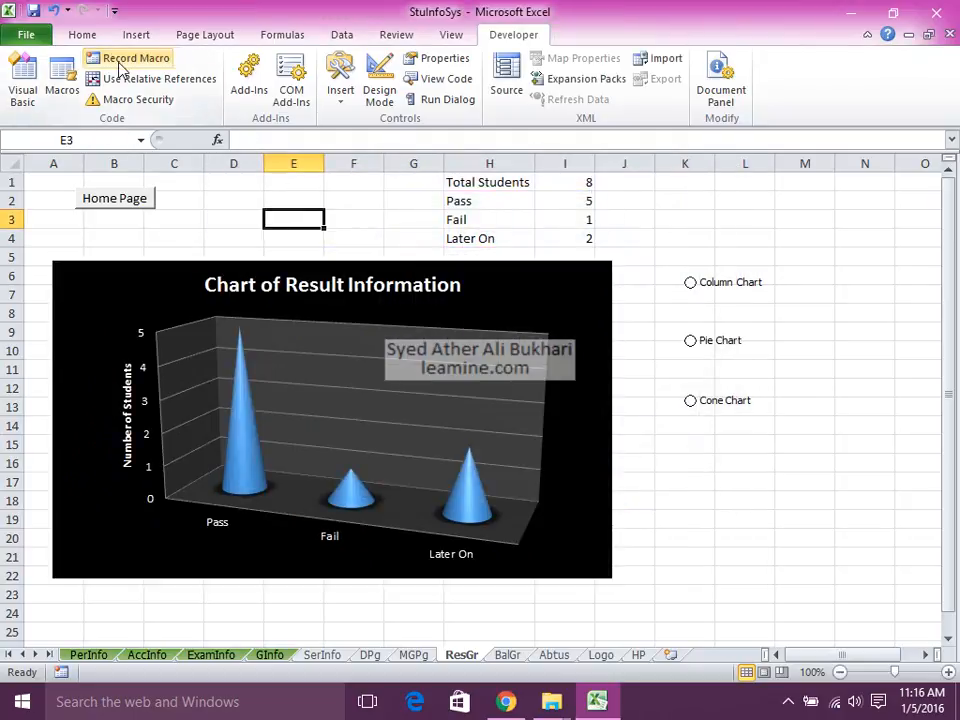
Assign the MacColumnChartRes macro to the Column Chart option button
right_click(714, 287)
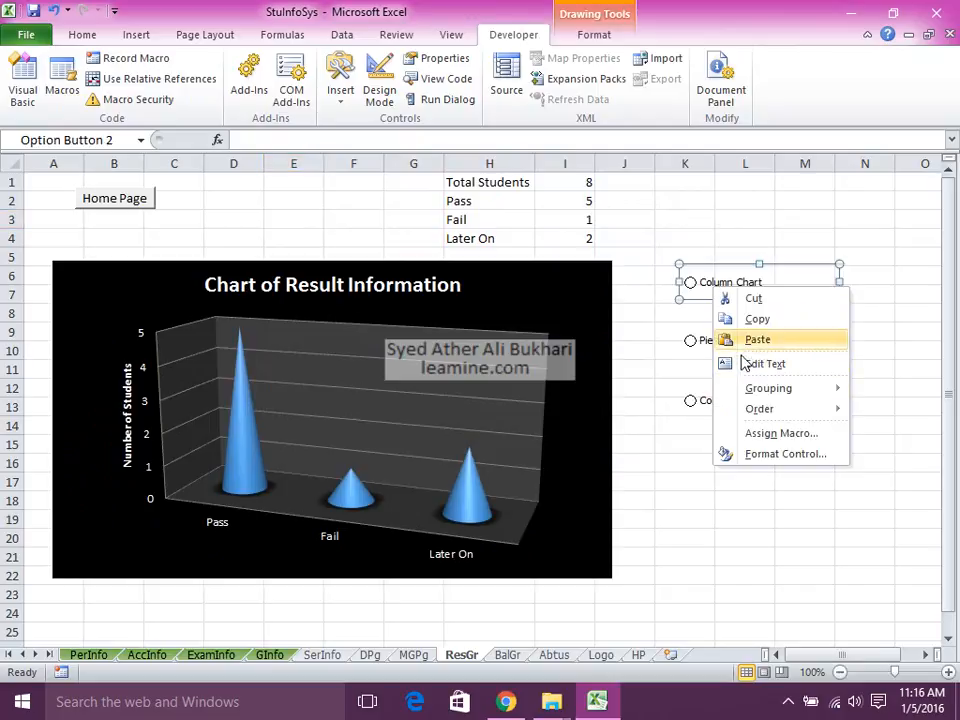
left_click(765, 433)
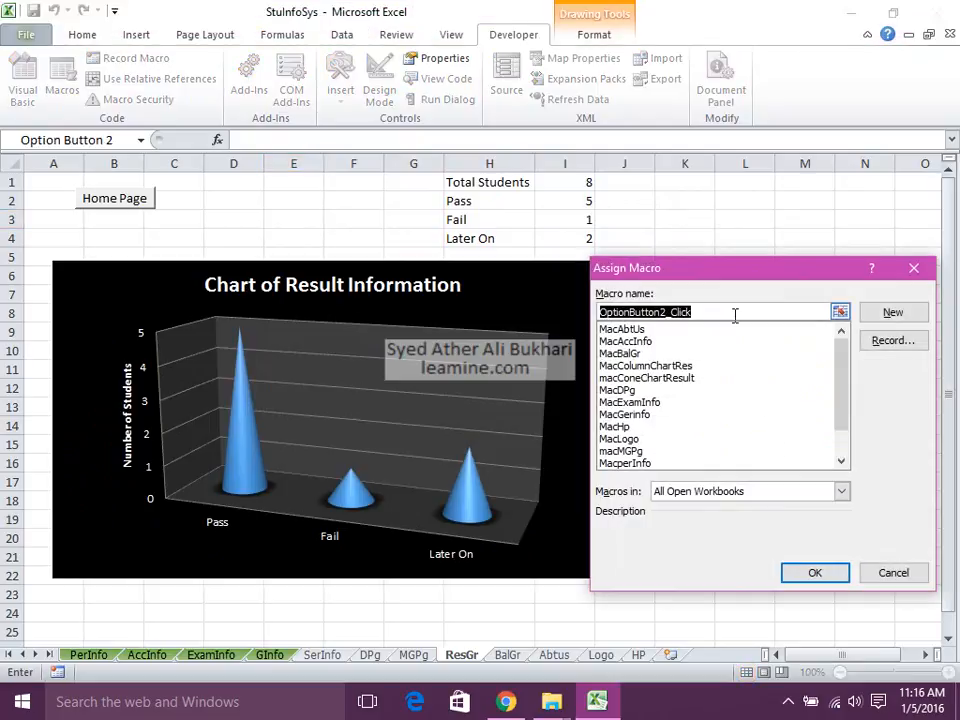
left_click_drag(724, 285, 716, 347)
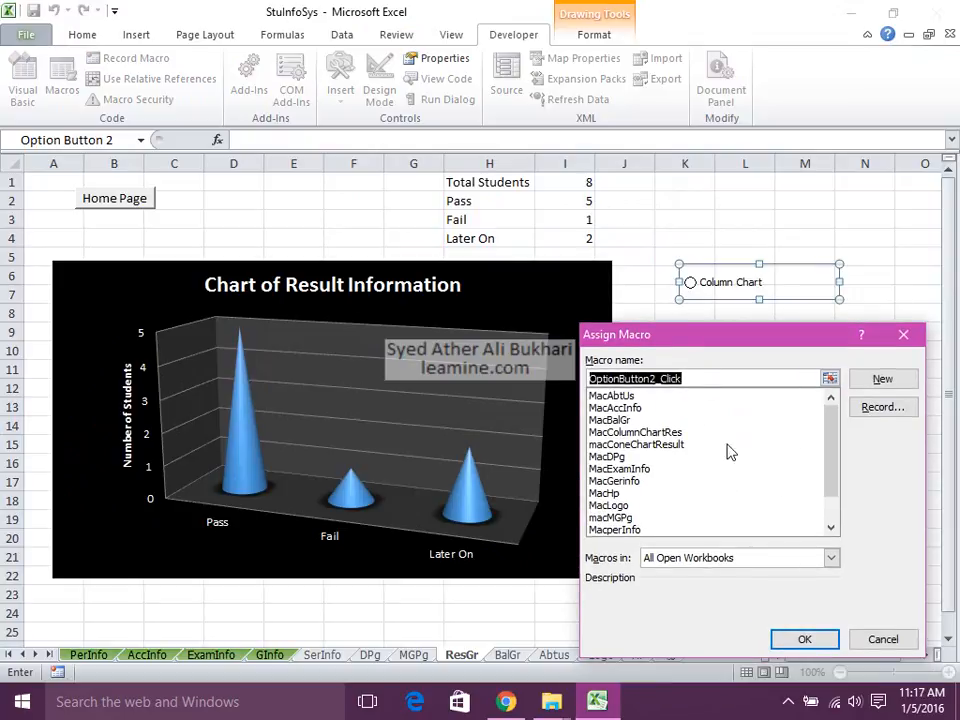
left_click(692, 432)
left_click(799, 637)
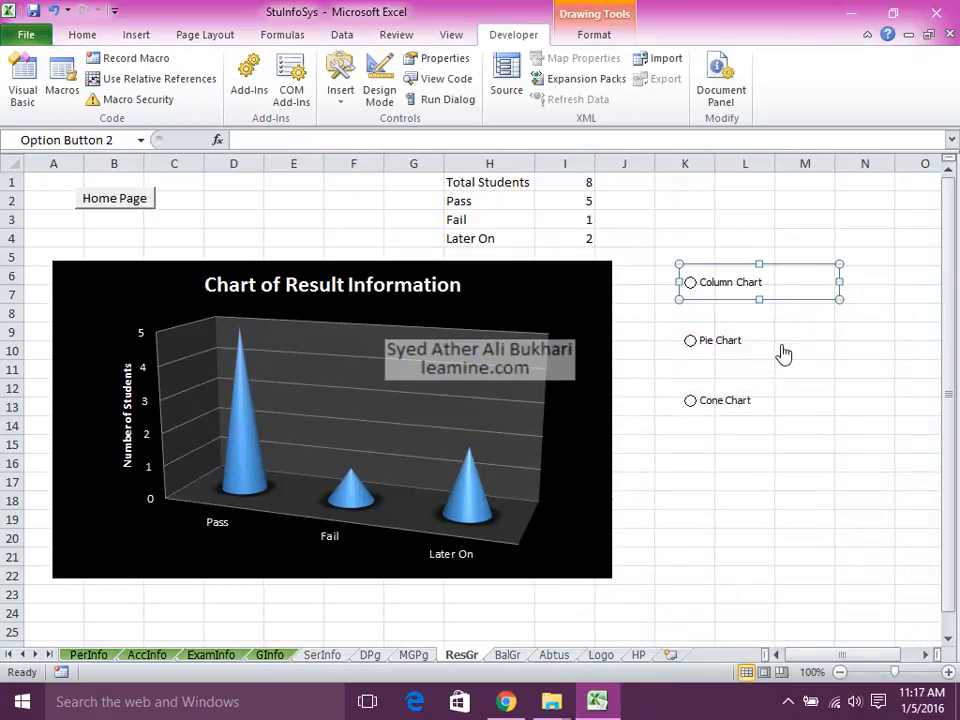
Assign the MacPieChartRes macro to the Pie Chart option button
right_click(733, 339)
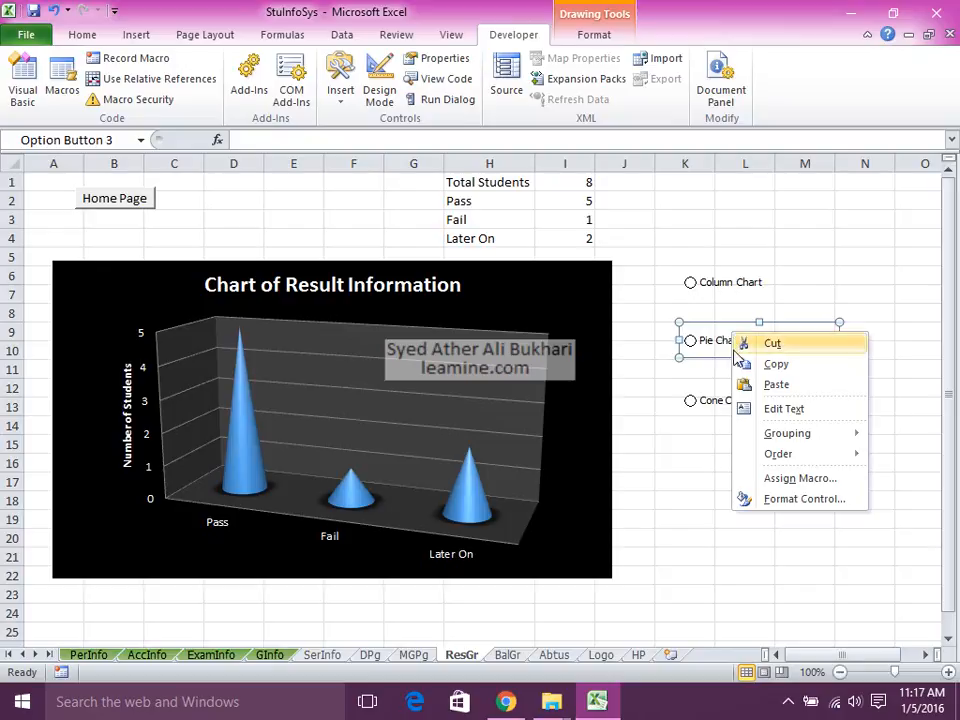
left_click(792, 478)
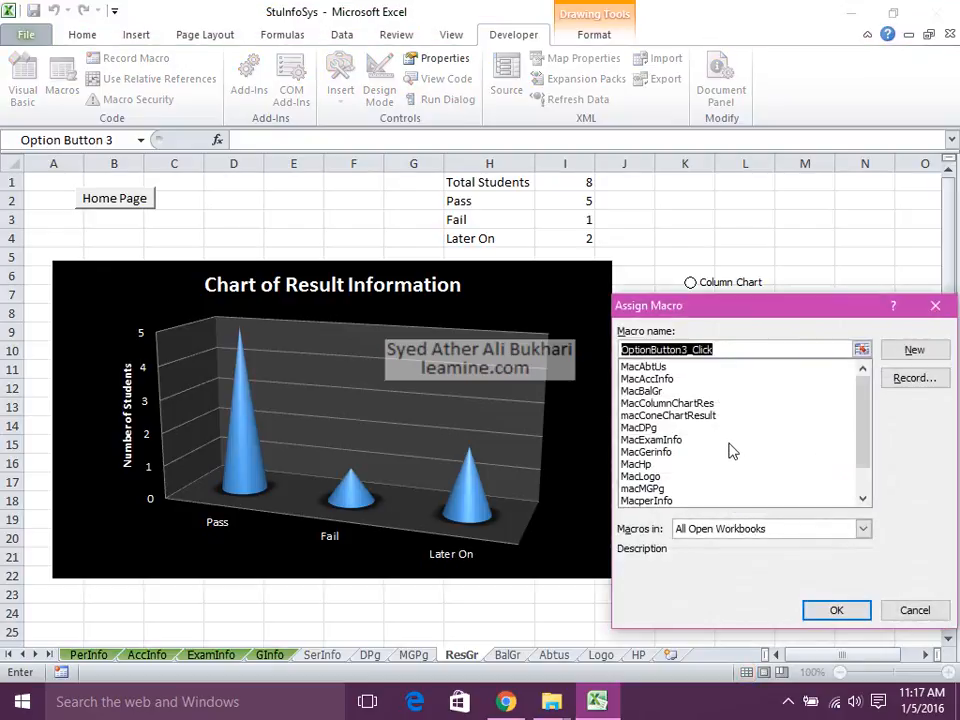
left_click_drag(866, 421, 868, 463)
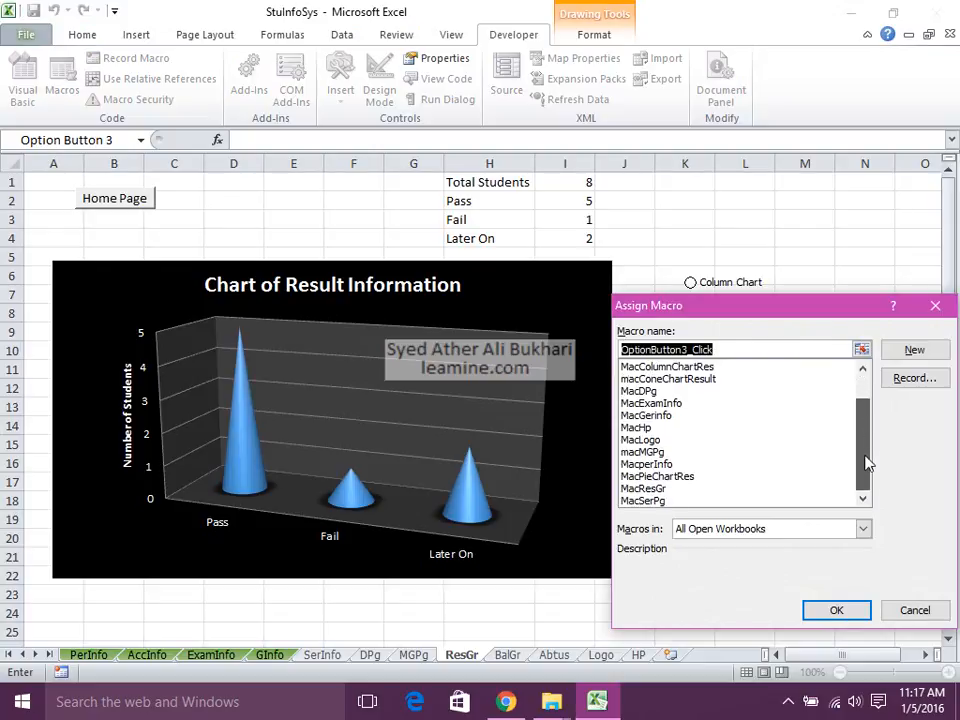
left_click(672, 477)
left_click(818, 609)
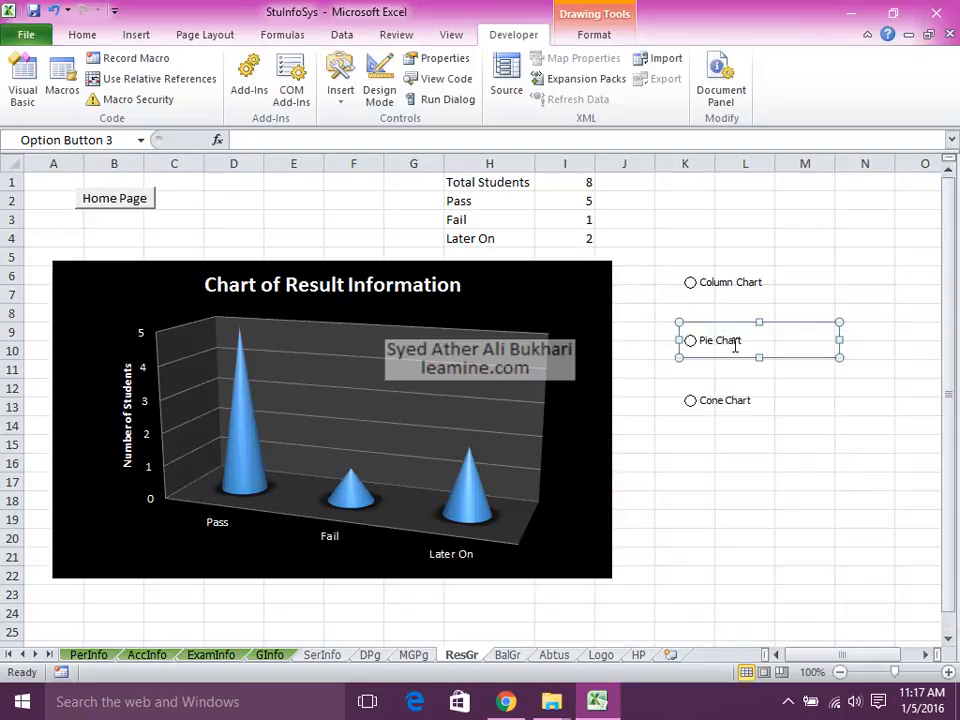
Assign the macConeChartResult macro to the Cone Chart option button and deselect the control
right_click(741, 412)
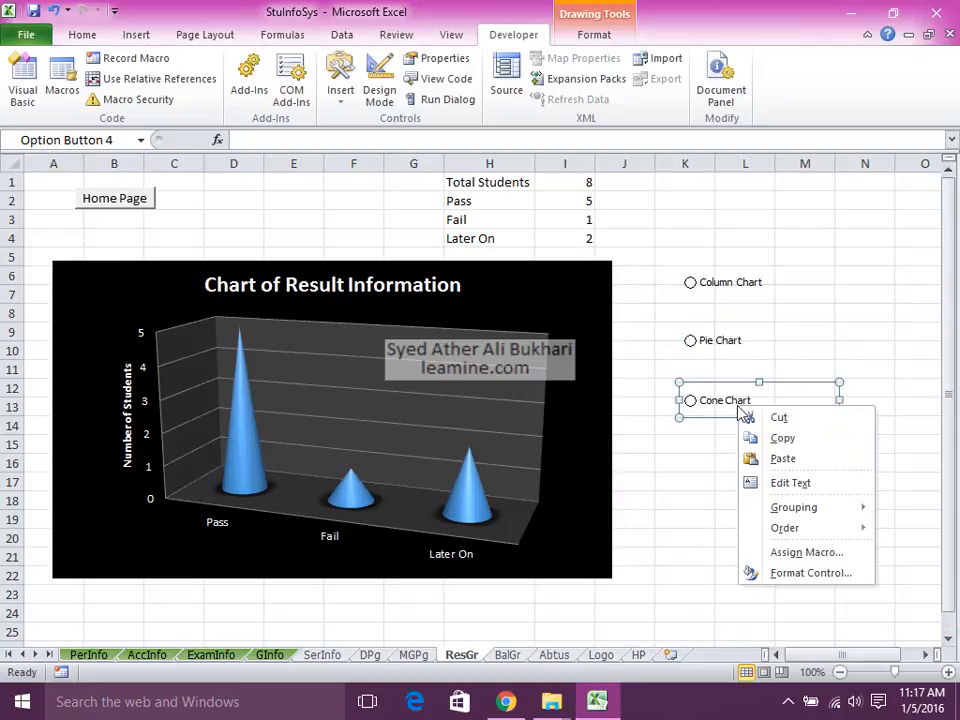
left_click(806, 552)
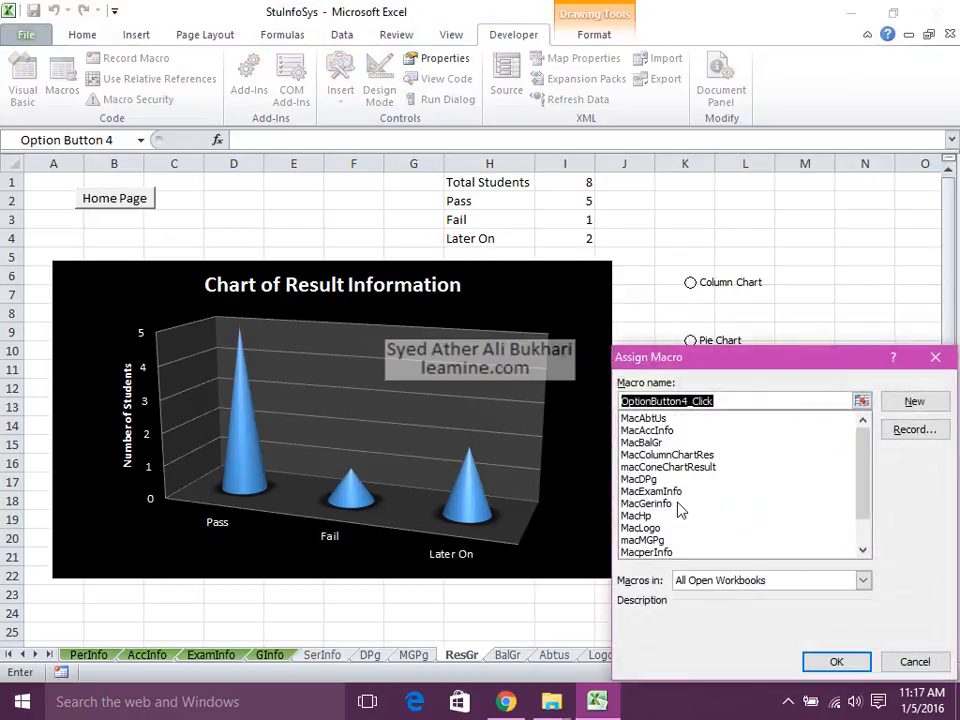
left_click(694, 469)
left_click(820, 662)
left_click_drag(745, 556, 745, 538)
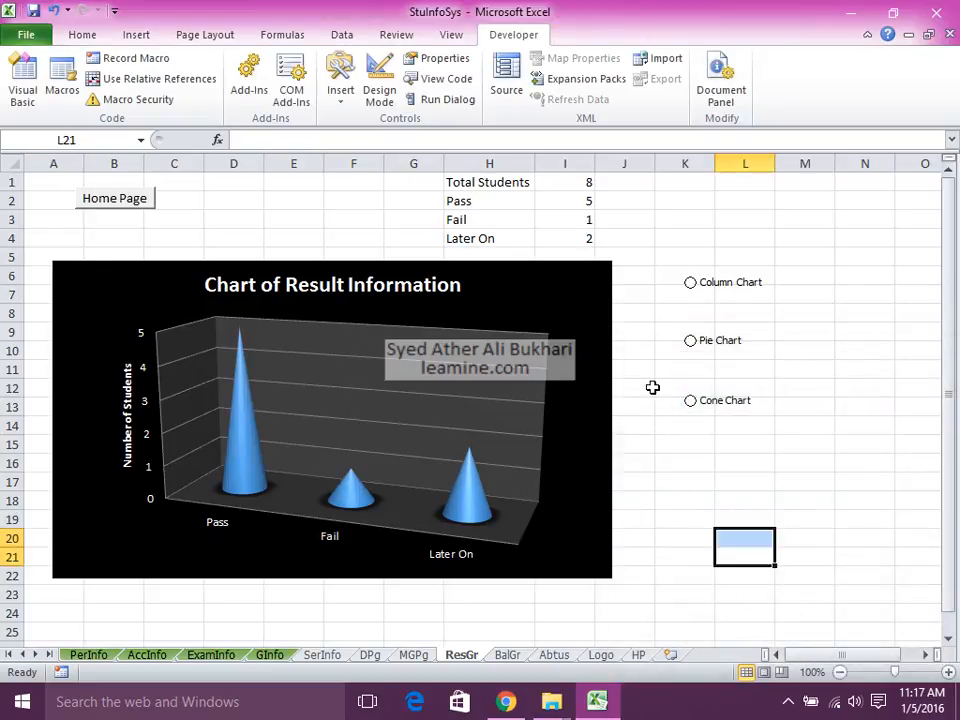
Test the Column Chart, Pie Chart and Cone Chart option buttons, ending with Cone Chart selected
left_click(711, 285)
left_click(727, 340)
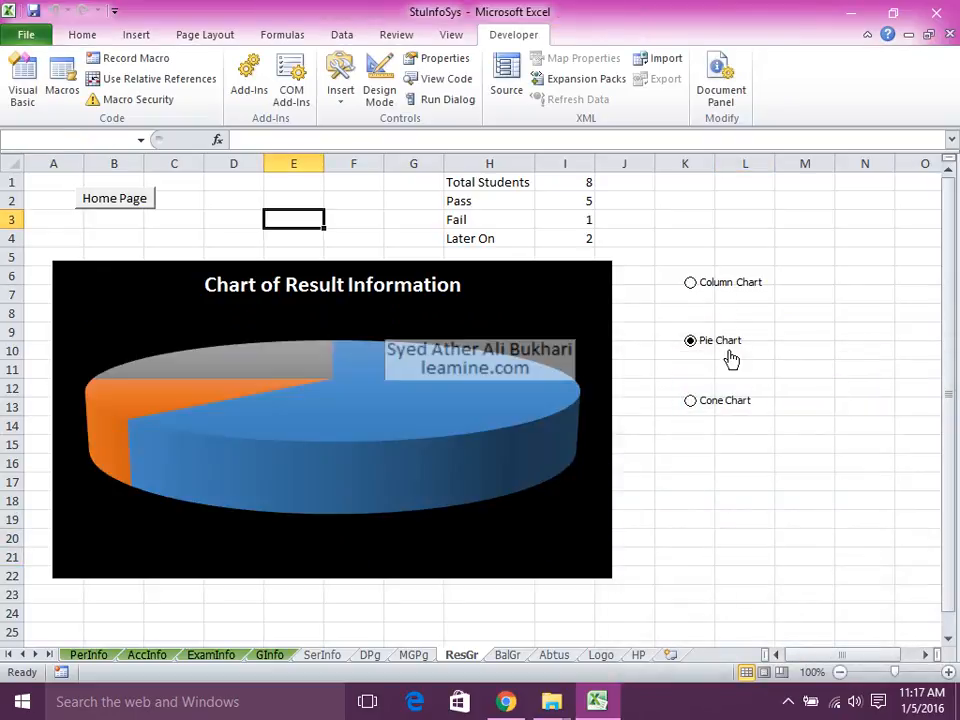
left_click(737, 399)
left_click(720, 340)
left_click(722, 292)
left_click(726, 343)
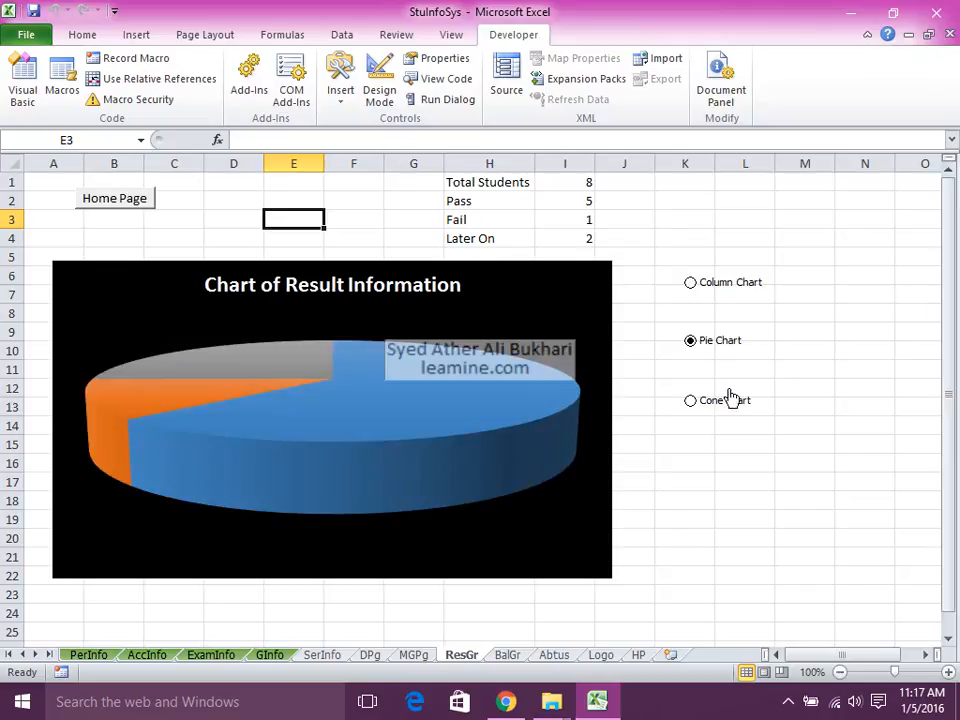
left_click(731, 400)
left_click(734, 445)
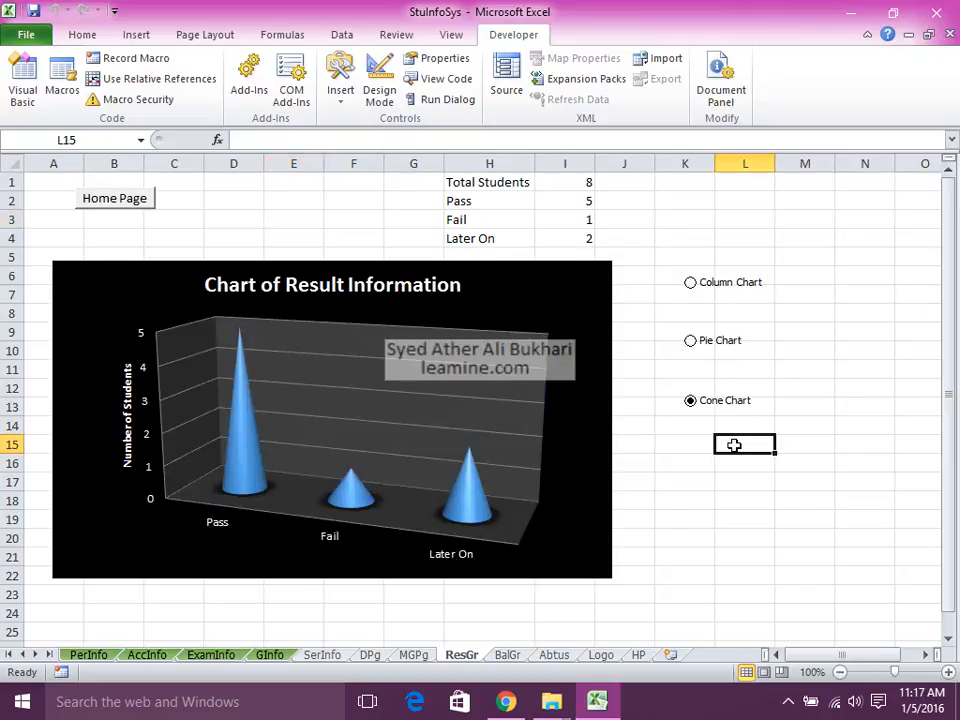
Save the workbook and switch to the empty BalGr sheet, selecting cell G2
key("ctrl+s")
left_click(505, 655)
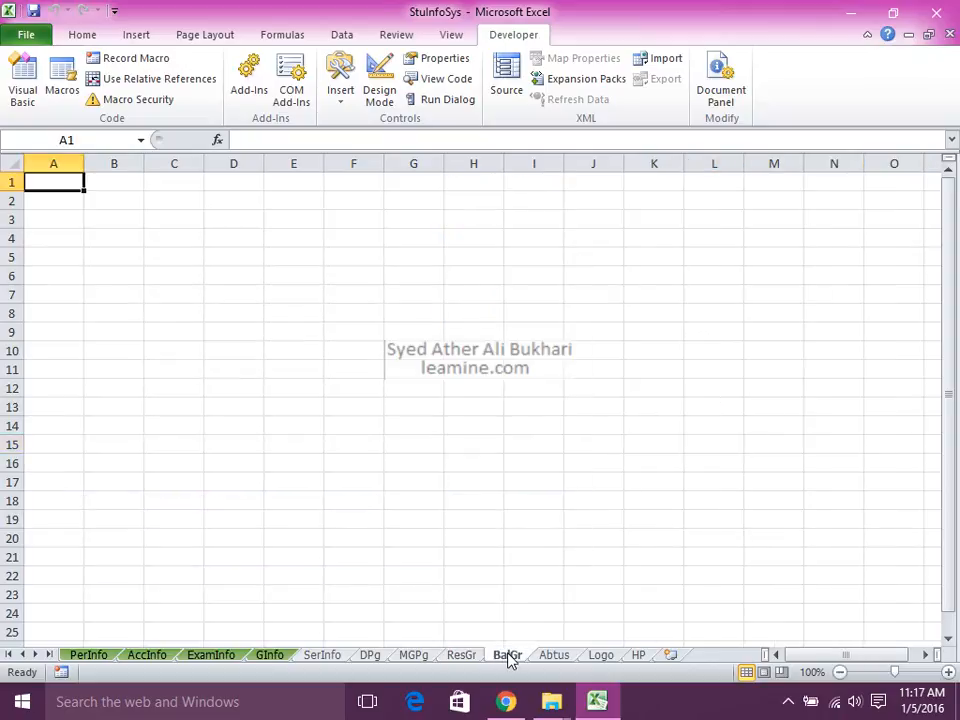
left_click(400, 200)
key("ctrl+s")
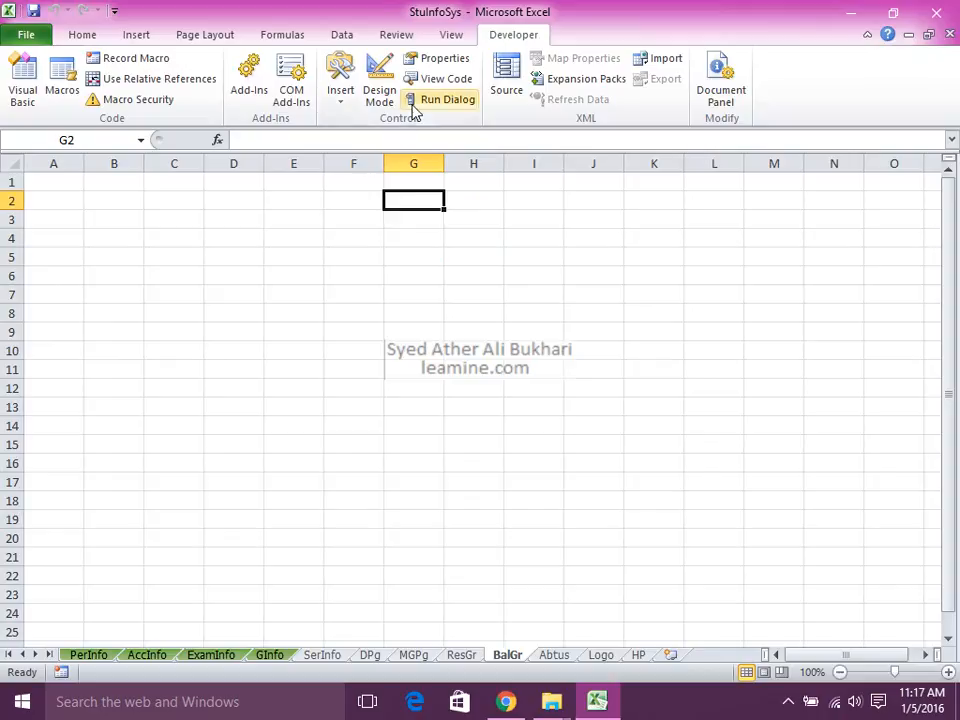
Draw a form-control list box on the BalGr sheet, spanning about H2 to K10
left_click(340, 92)
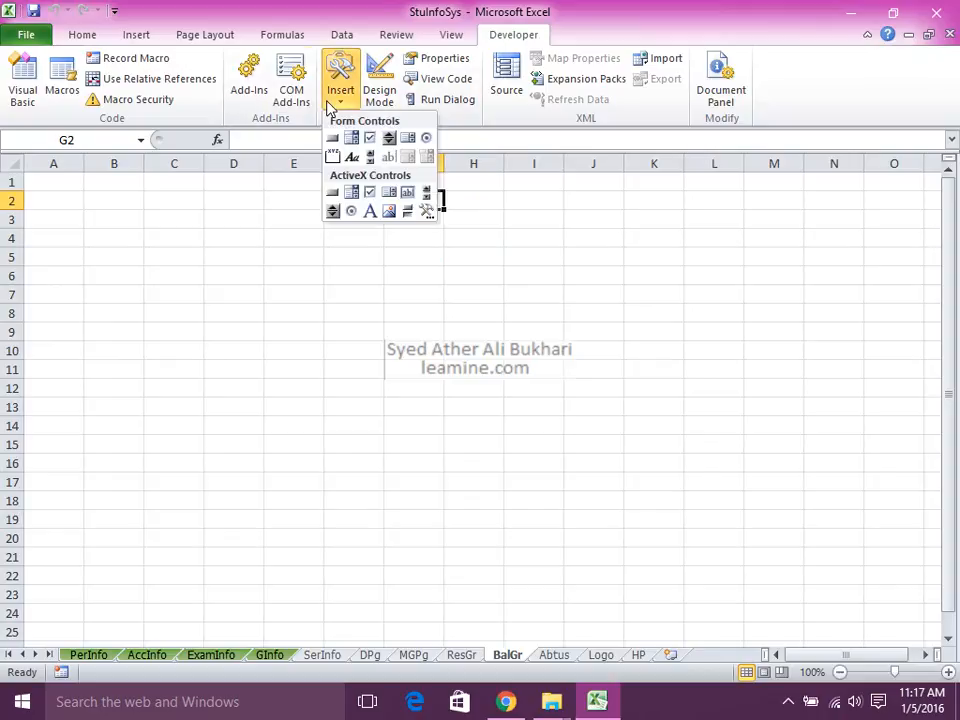
left_click(407, 148)
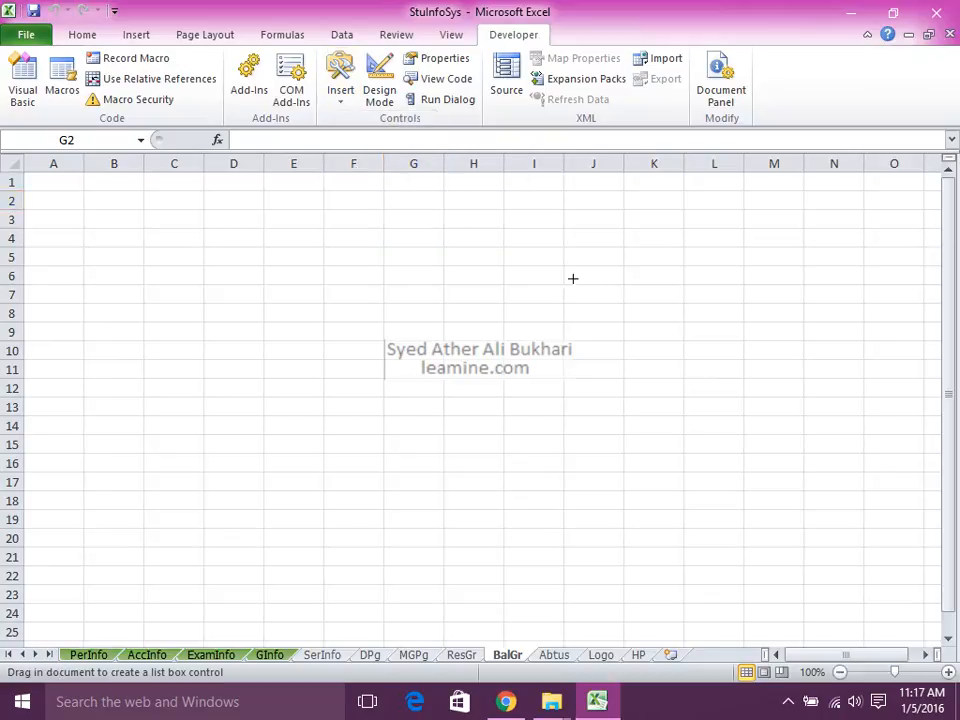
left_click_drag(454, 191, 628, 353)
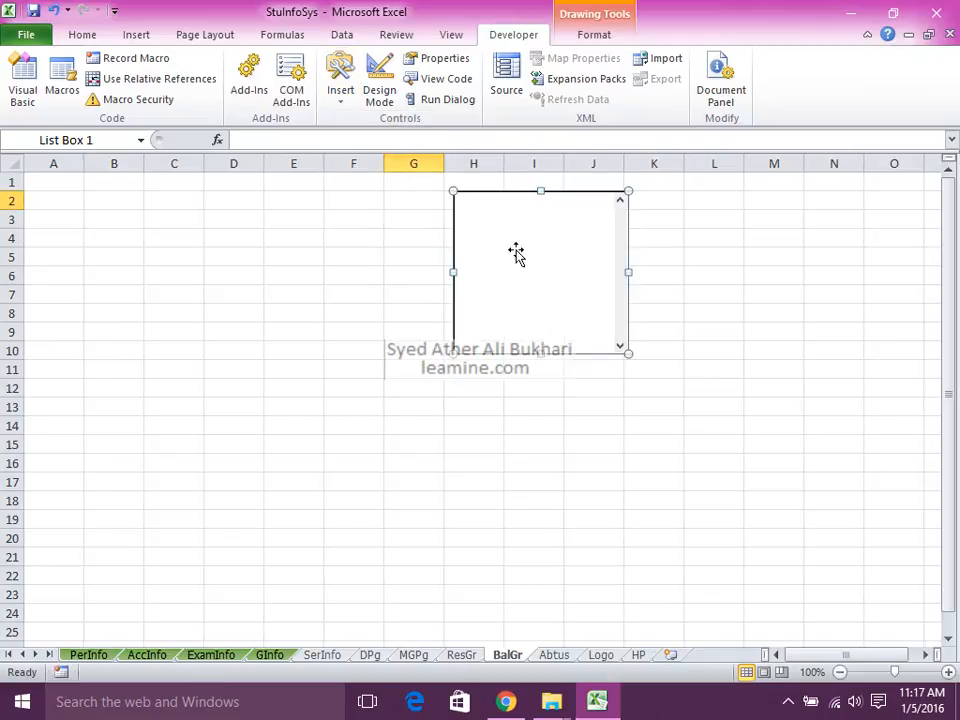
Set the list box's input range to PerInfo!$M$2:$M$11, link it to cell A1 and enable 3-D shading
right_click(537, 294)
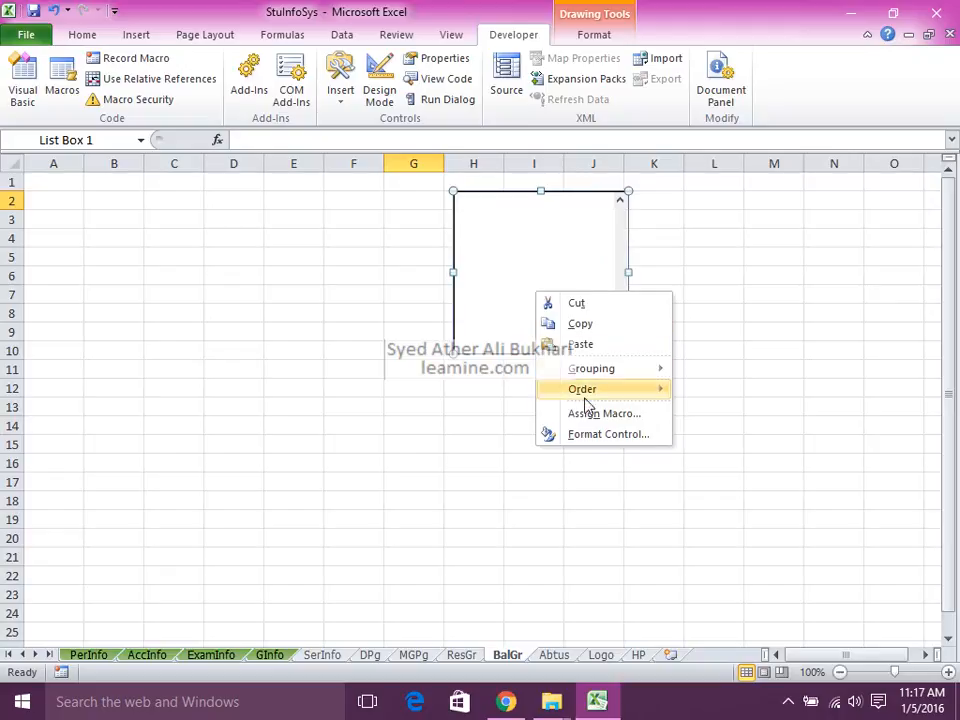
left_click(603, 435)
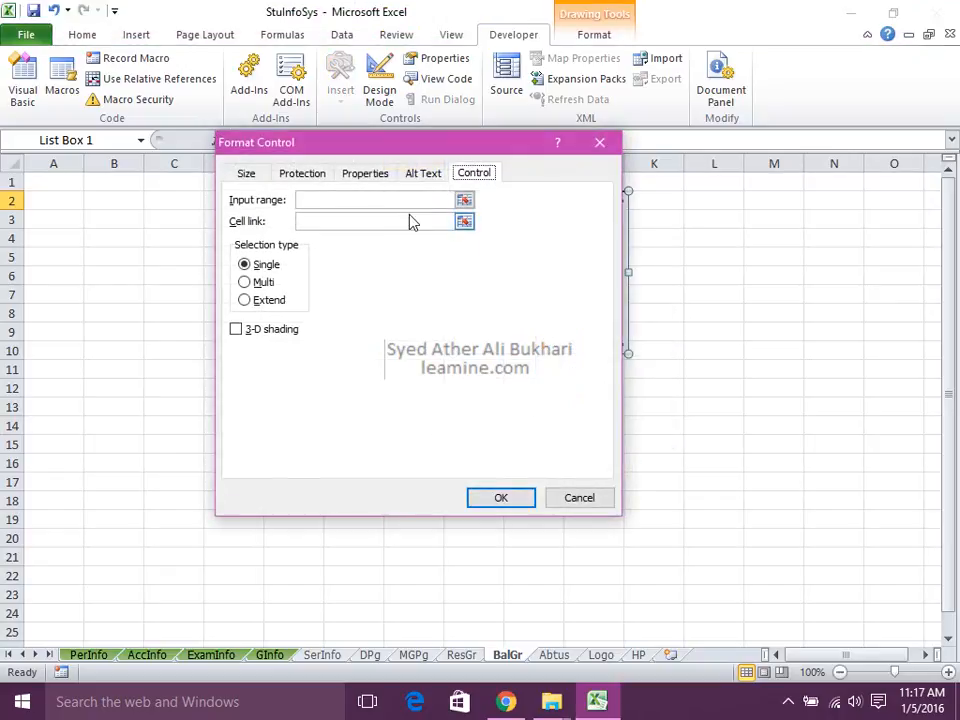
left_click(403, 200)
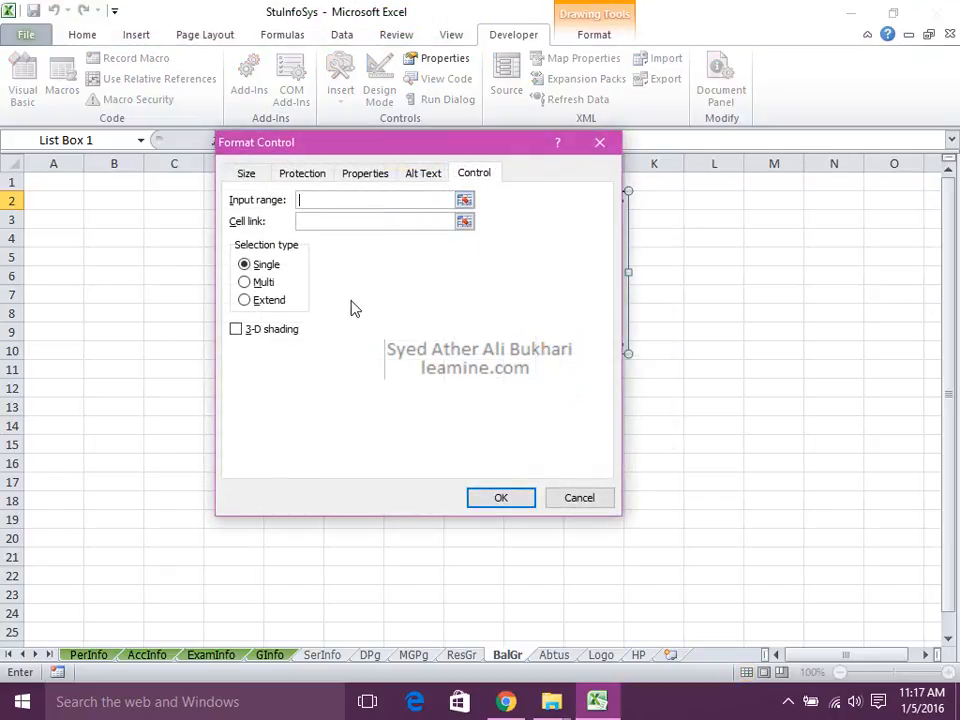
left_click(97, 663)
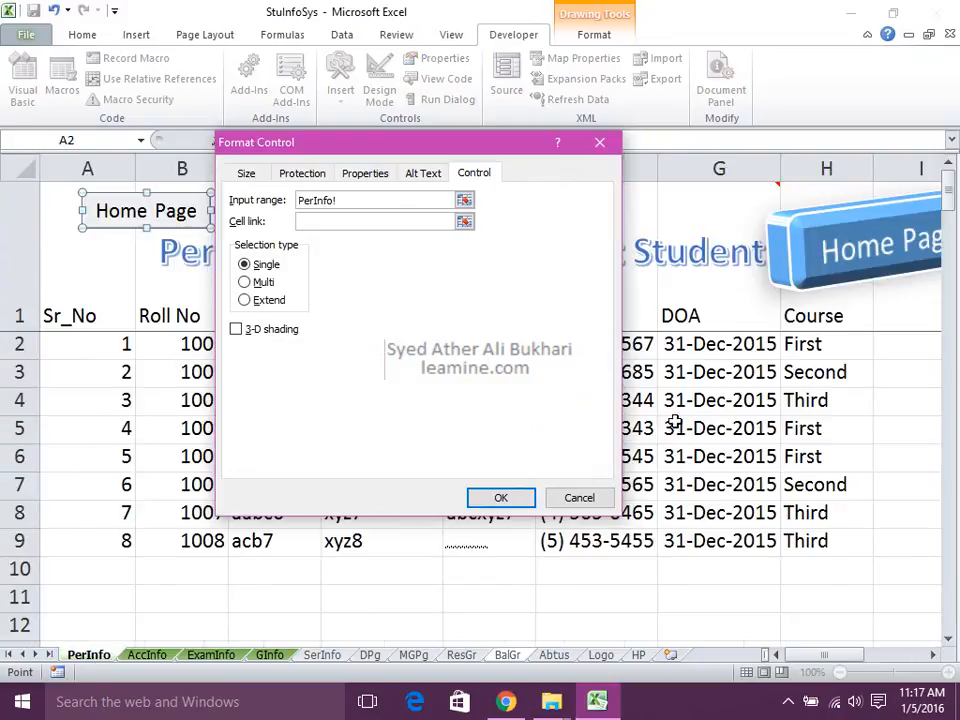
left_click_drag(878, 345, 666, 599)
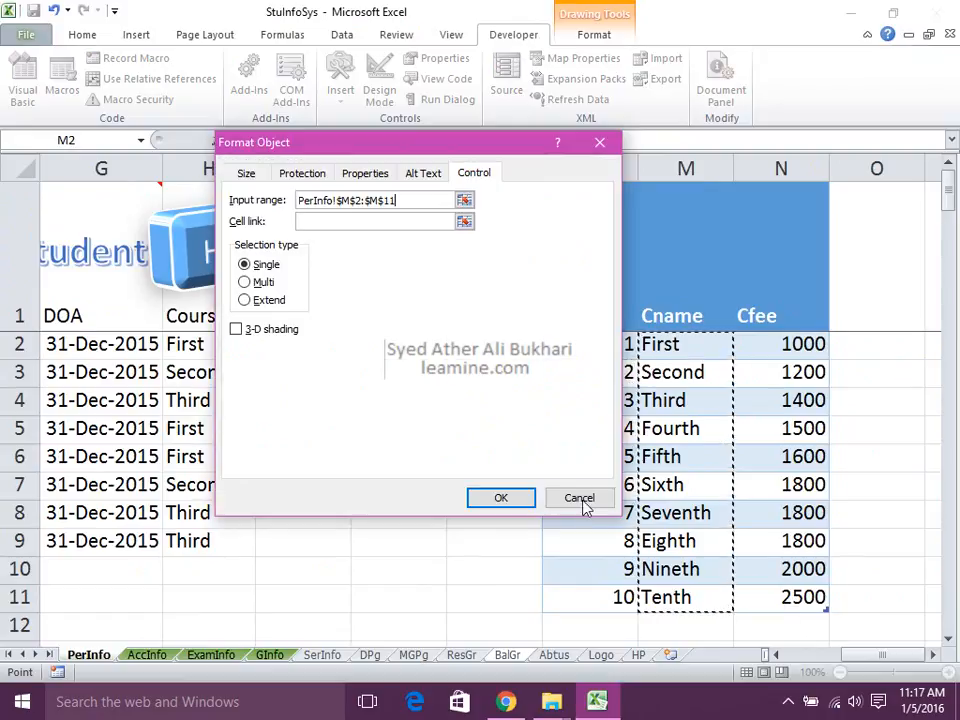
left_click(374, 221)
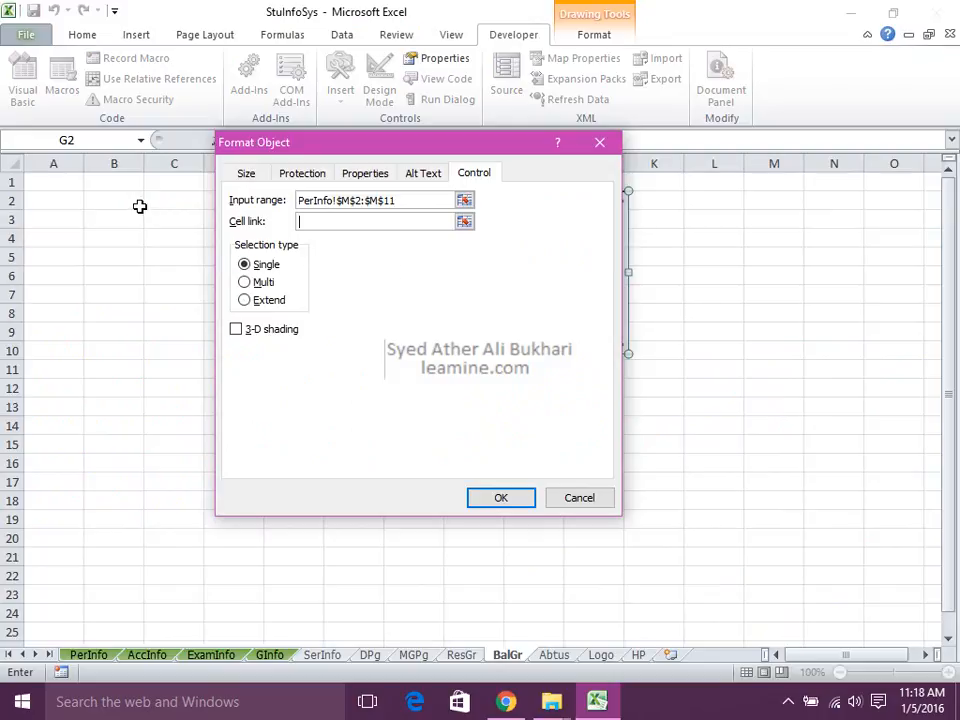
left_click(79, 182)
left_click(240, 329)
left_click(503, 500)
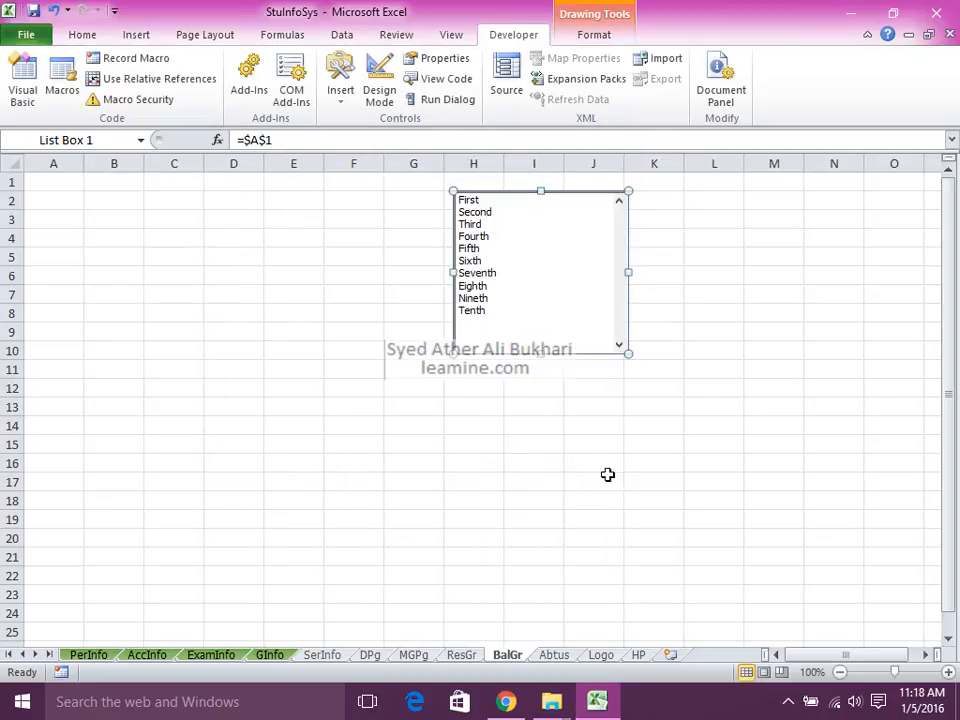
Shorten the list box and move it over columns K to N near the sheet's upper rows
left_click_drag(540, 349, 536, 324)
left_click_drag(523, 213, 729, 207)
left_click(629, 283)
Try several courses in the list box to check its linked cell A1, ending with Eighth
left_click_drag(413, 257, 45, 182)
left_click_drag(703, 205, 717, 280)
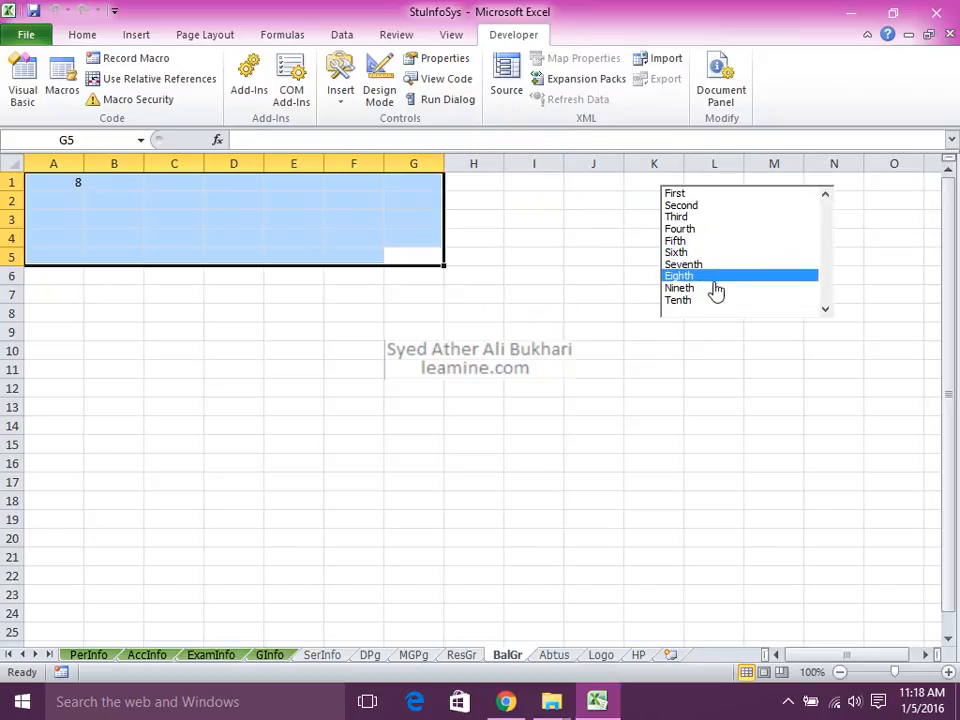
left_click(433, 275)
Copy the Course heading text from PerInfo cell H1 into cell D3 of the BalGr sheet
left_click(216, 234)
left_click(221, 216)
type("C")
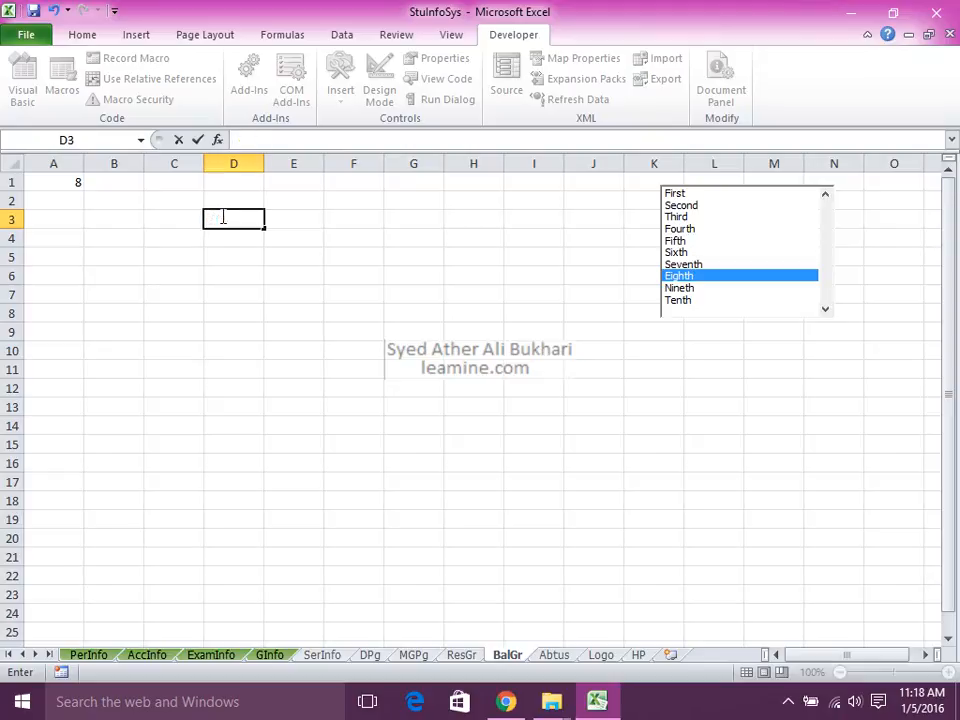
left_click(88, 654)
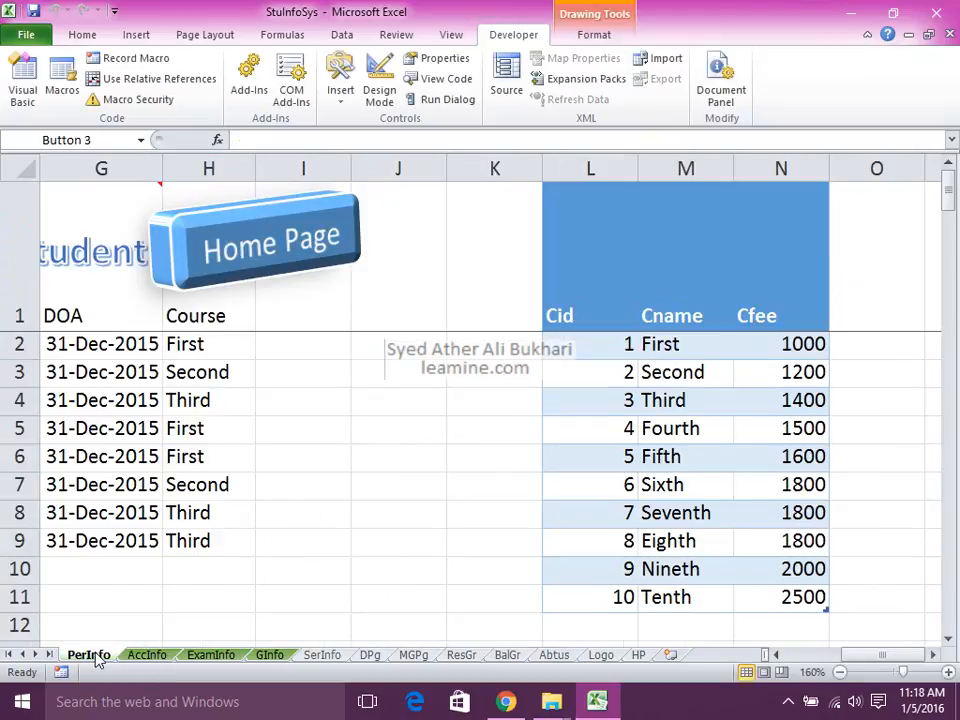
left_click(228, 318)
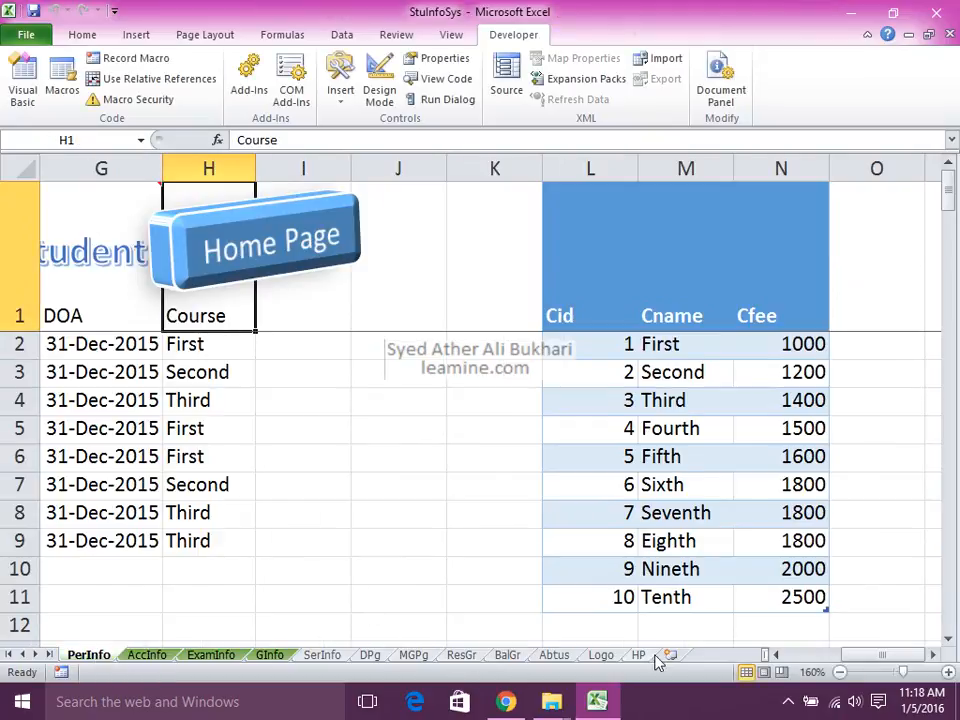
left_click(675, 317)
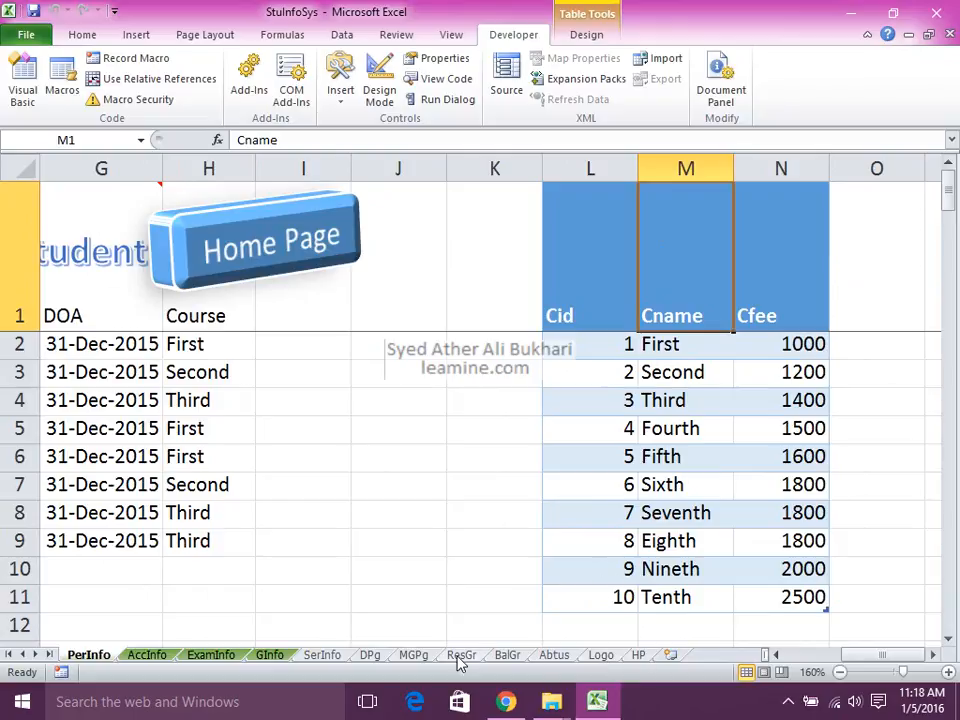
left_click(190, 318)
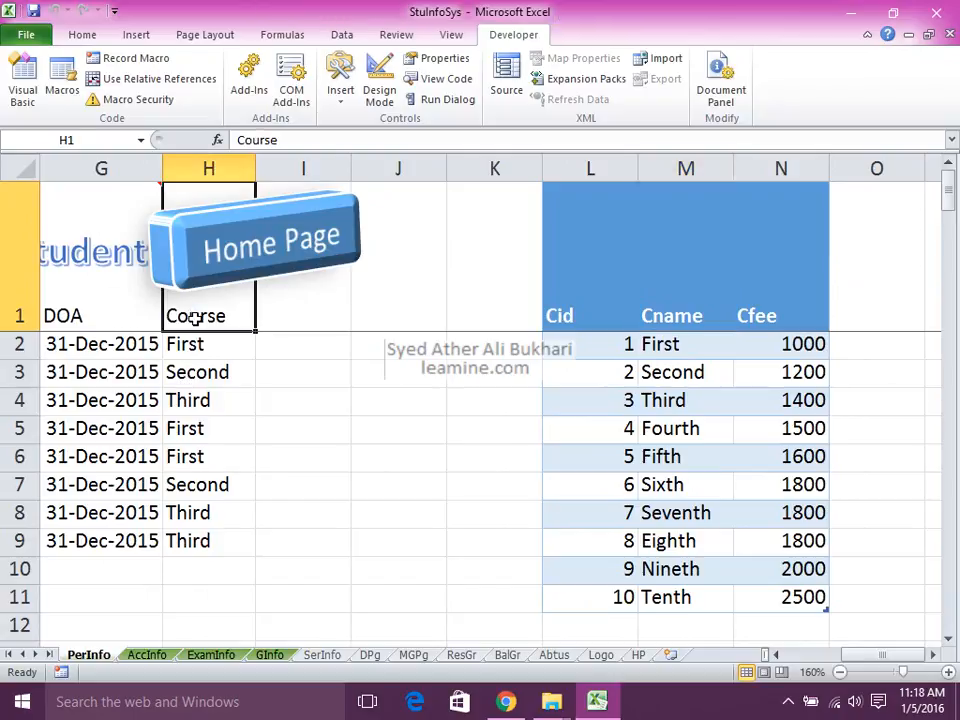
double_click(195, 318)
left_click_drag(224, 316, 165, 316)
key("Escape")
left_click(507, 655)
key("ctrl+v")
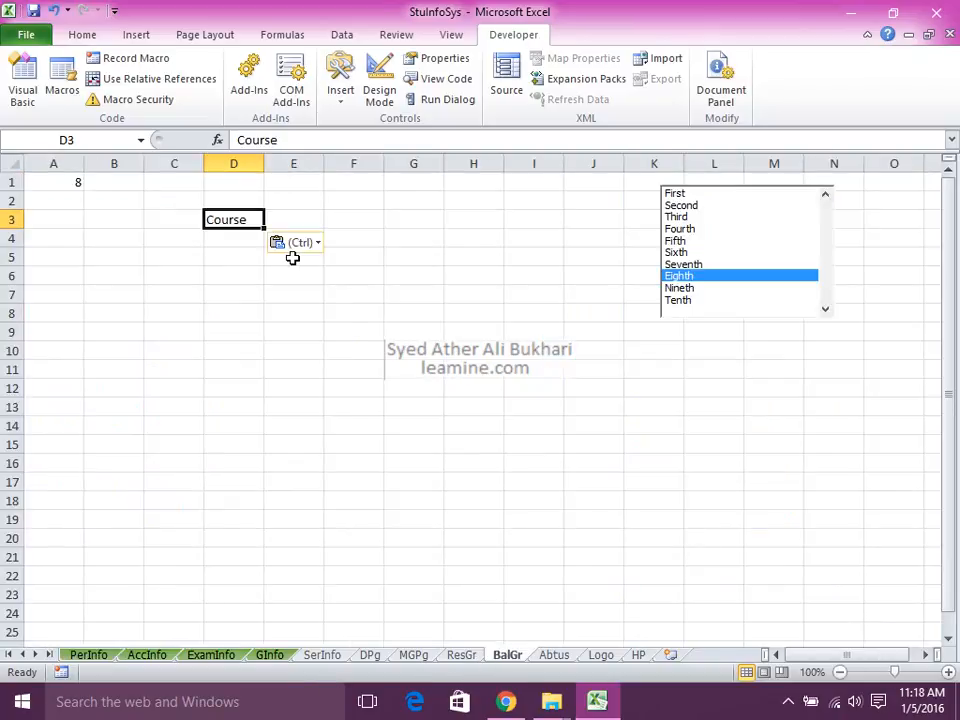
Begin a VLOOKUP formula in cell D4, below the Course heading, with A1 as the lookup value
left_click(246, 242)
type("=")
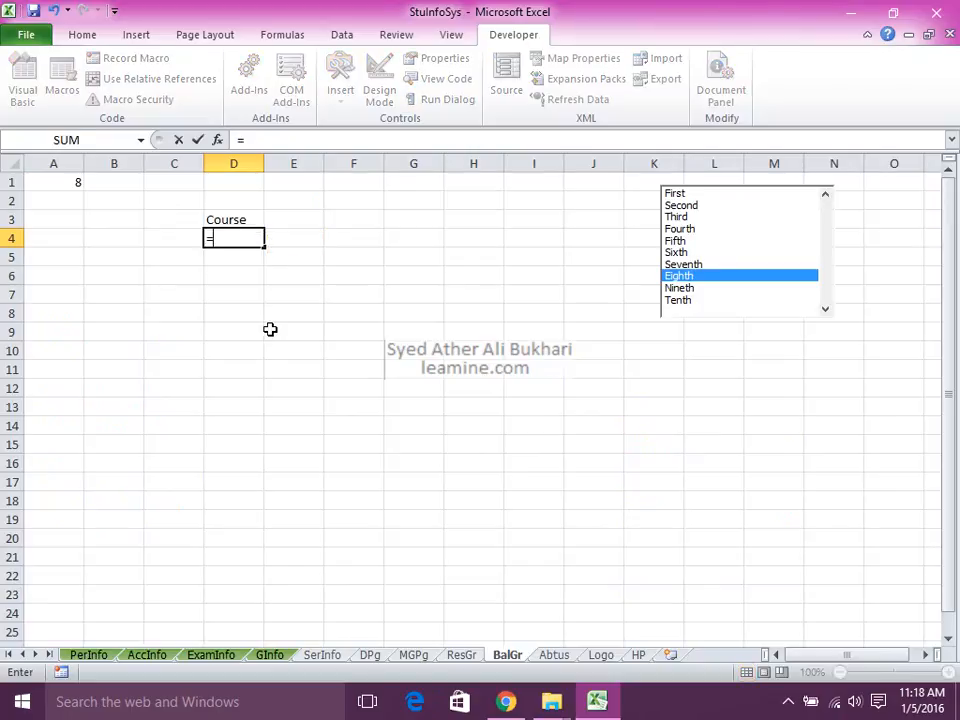
type("vlookup")
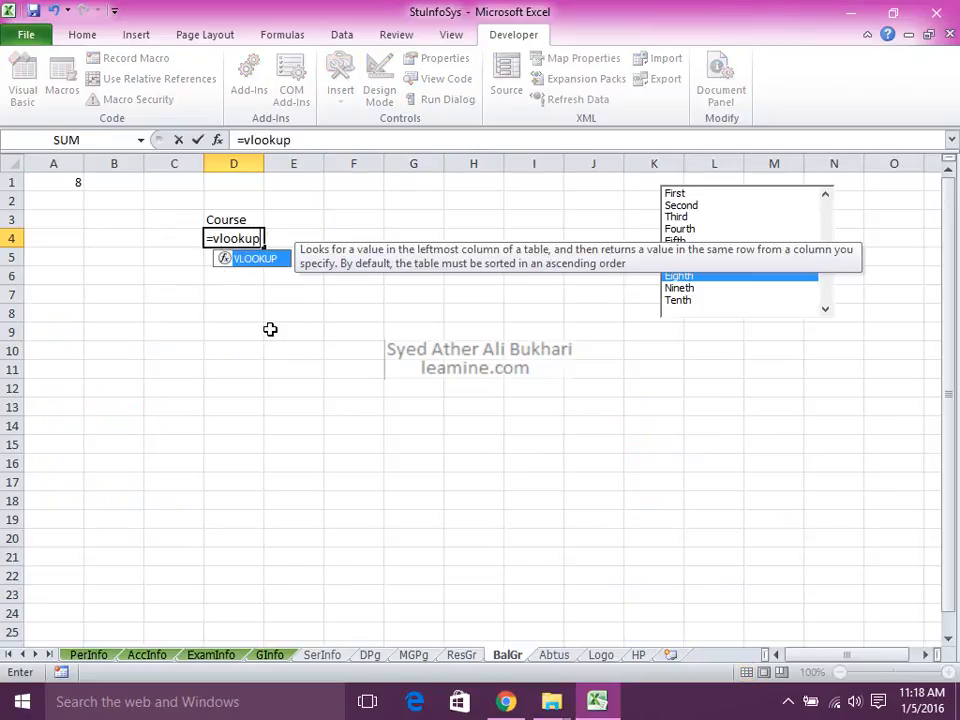
type("(")
key("Left")
key("Left")
key("Left")
key("Up")
key("Up")
key("Up")
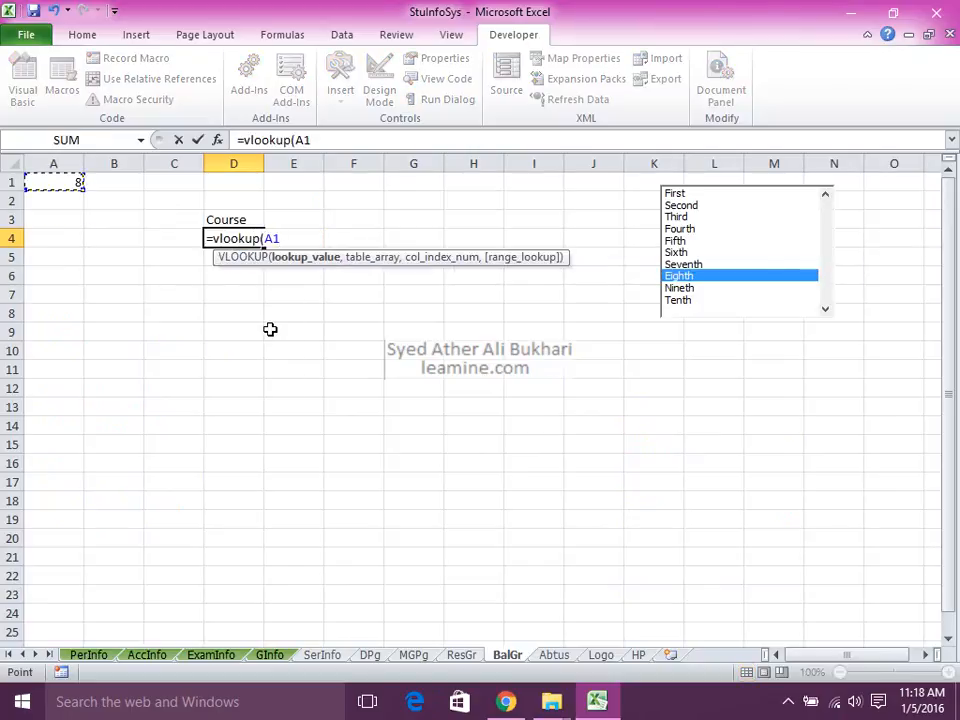
type(",")
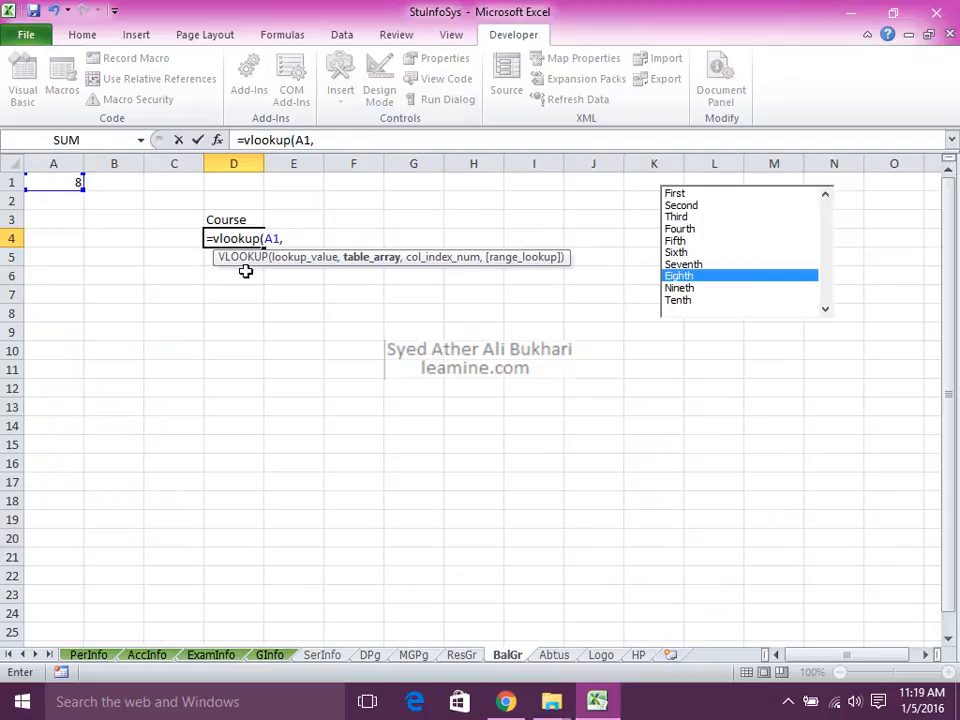
Complete the D4 formula with PerInfo's course table, TblClassName[#All], as the table array, column index 2 and FALSE for an exact match
left_click(100, 656)
left_click_drag(568, 317, 805, 598)
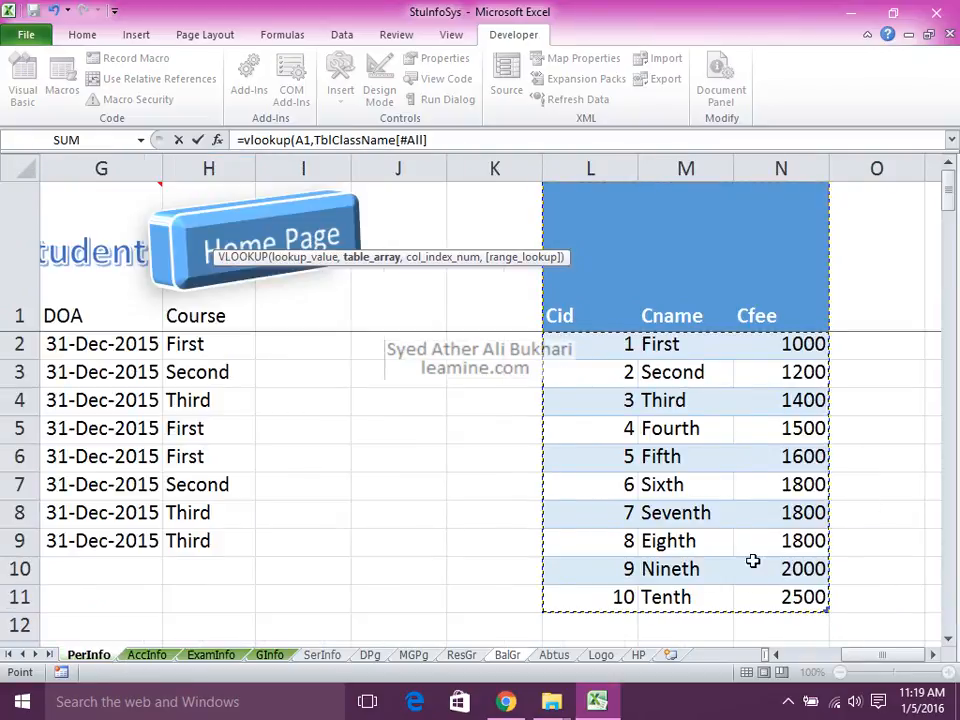
left_click(455, 139)
type(",2")
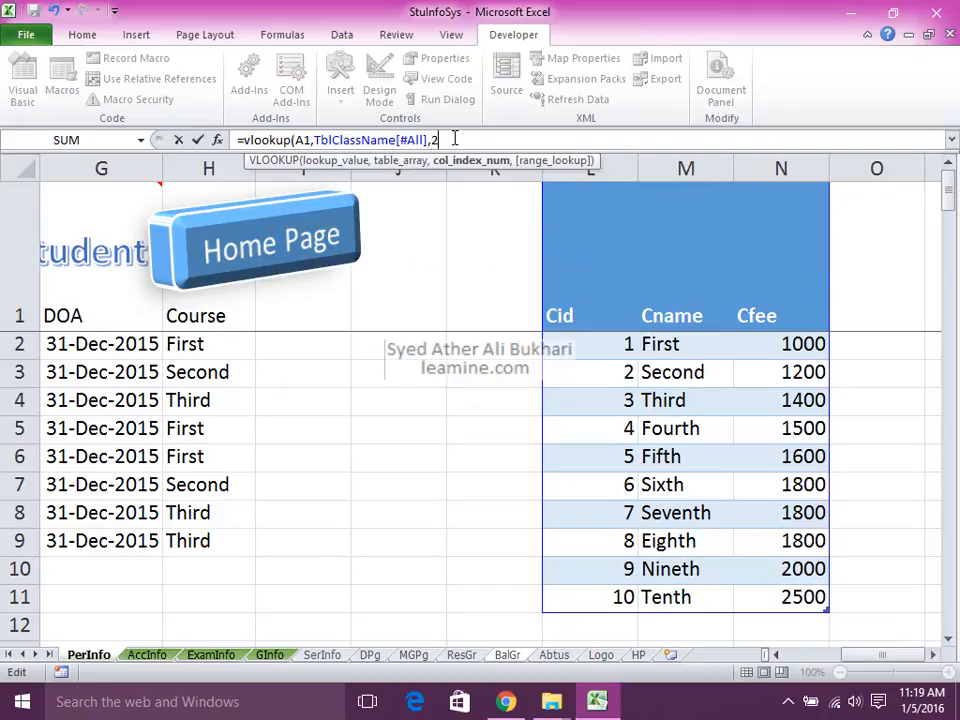
type(",fa")
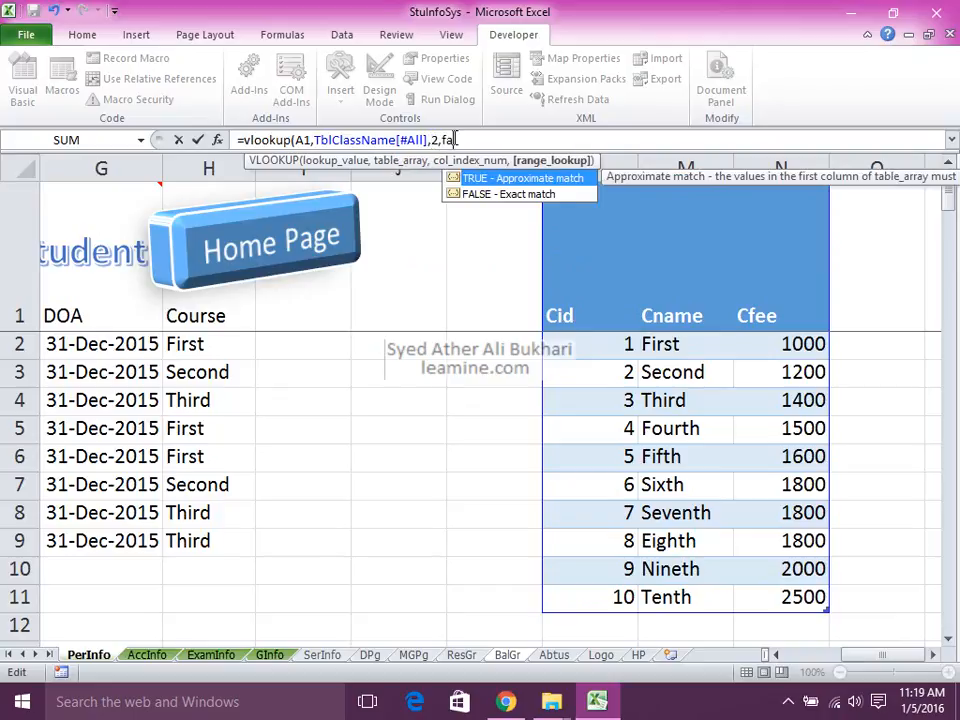
type("lse")
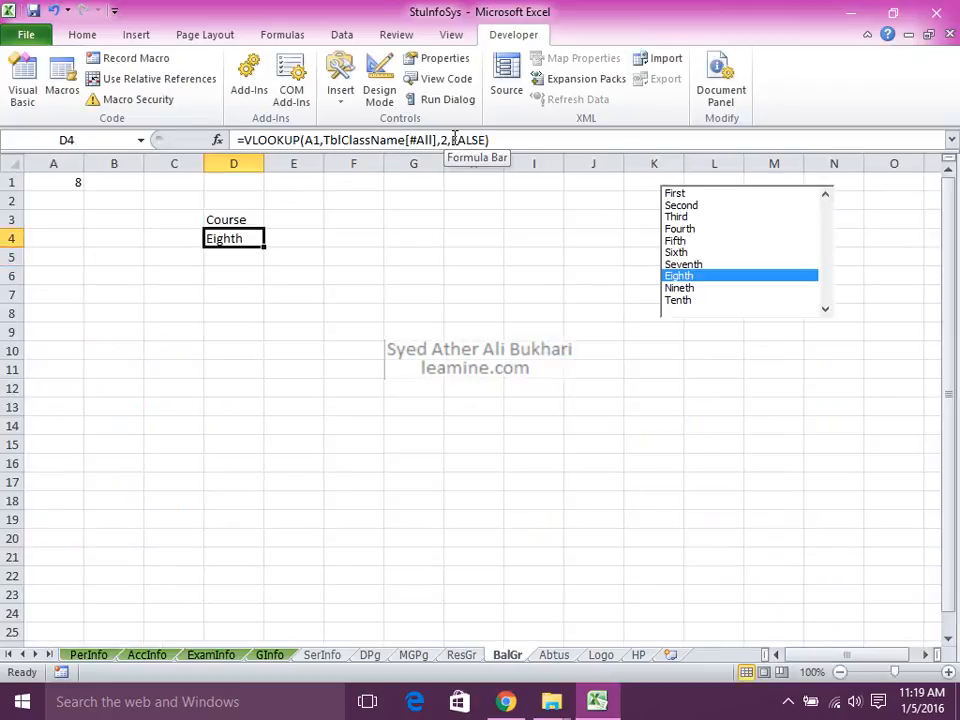
Choose First in the course list box to test the lookup and save the workbook
left_click(678, 195)
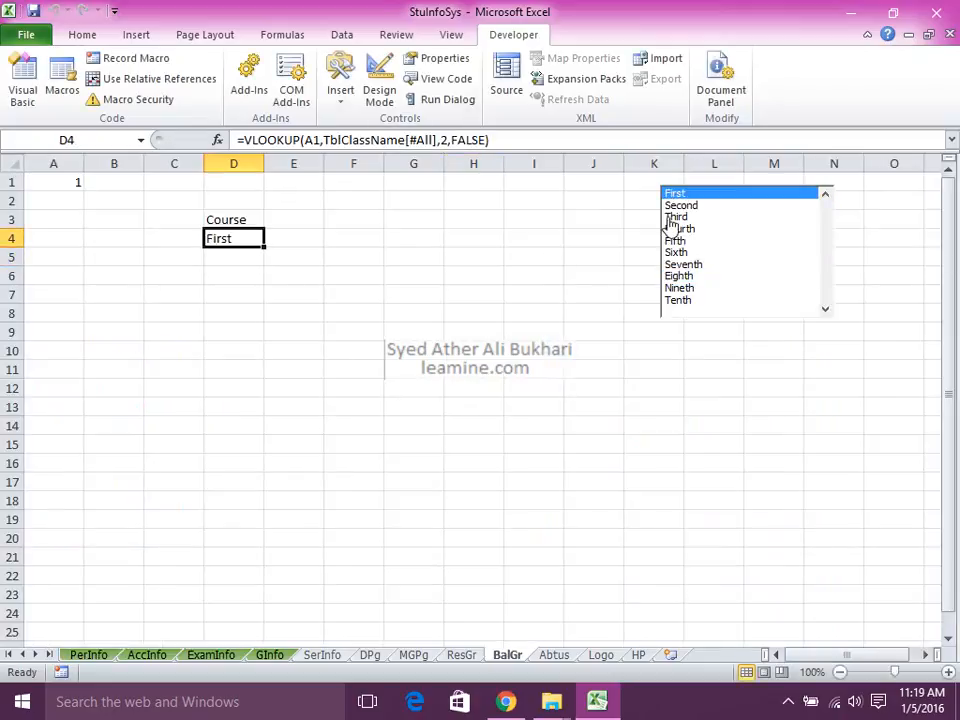
left_click(50, 279)
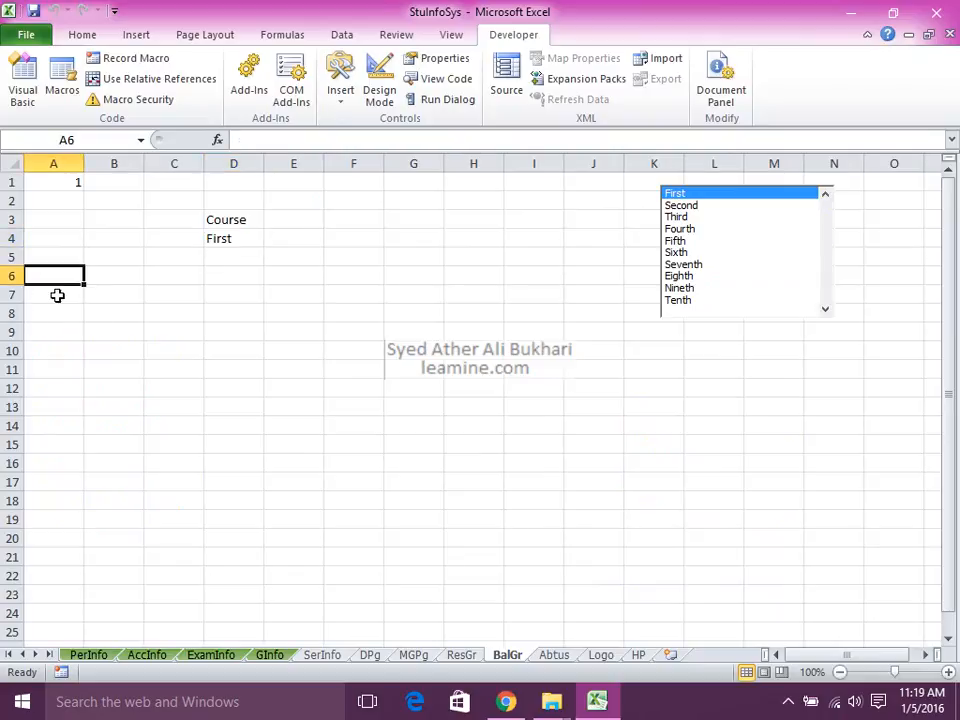
key("ctrl+s")
Move the course list box over columns I to L, keeping it in the sheet's upper rows
left_click_drag(248, 219, 249, 234)
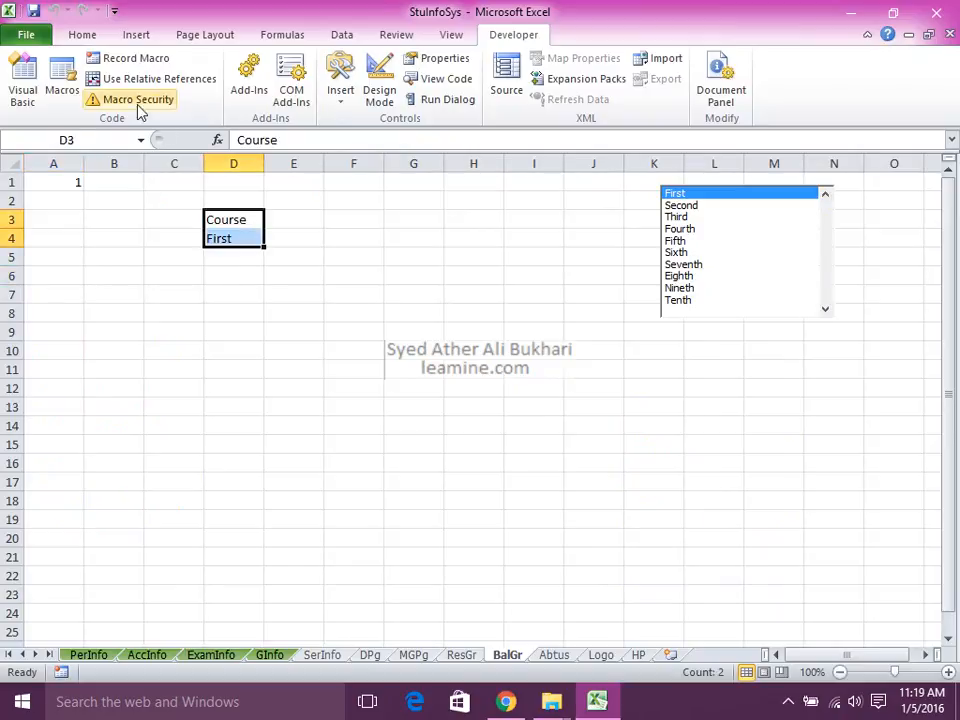
scroll(161, 171, "up", 1)
right_click(788, 255)
left_click_drag(786, 221, 684, 222)
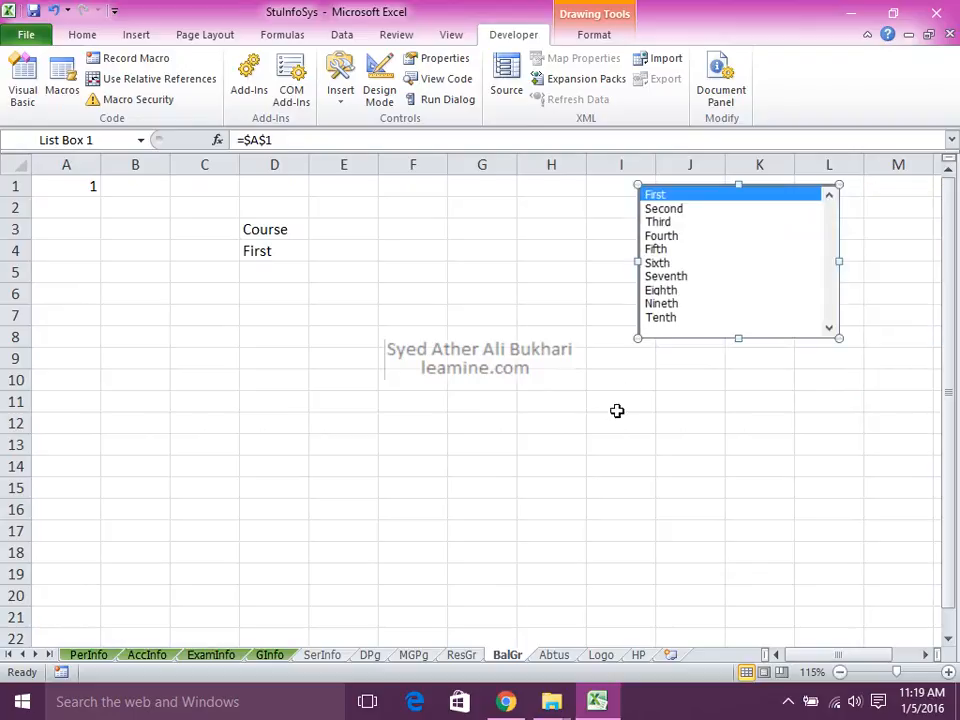
scroll(619, 407, "up", 1)
left_click(321, 368)
left_click_drag(321, 368, 60, 190)
left_click(131, 340)
left_click(77, 381)
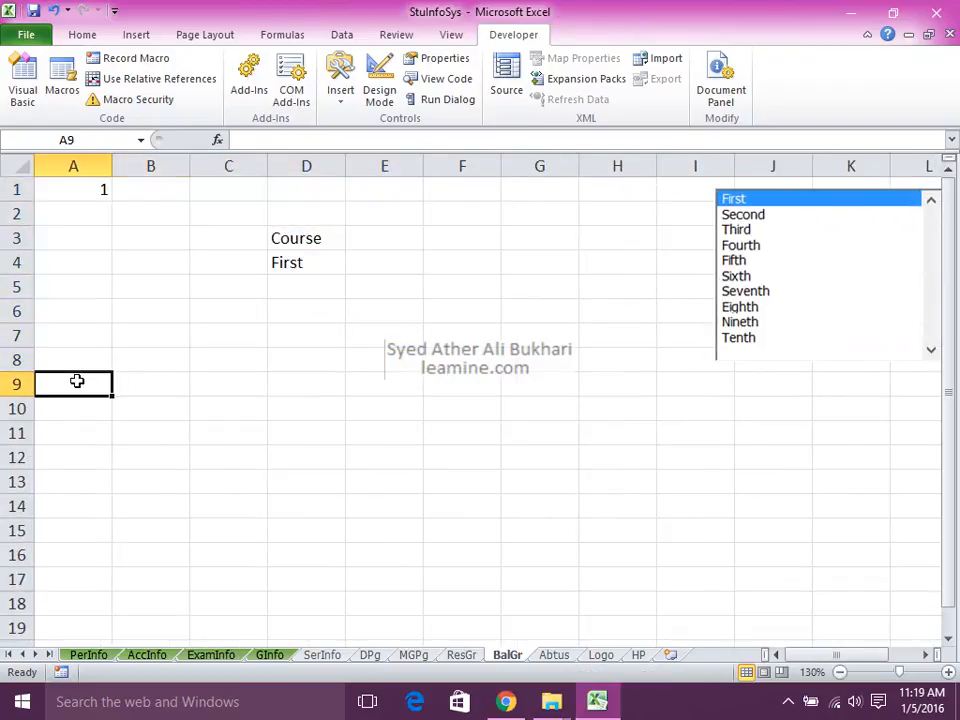
left_click(73, 310)
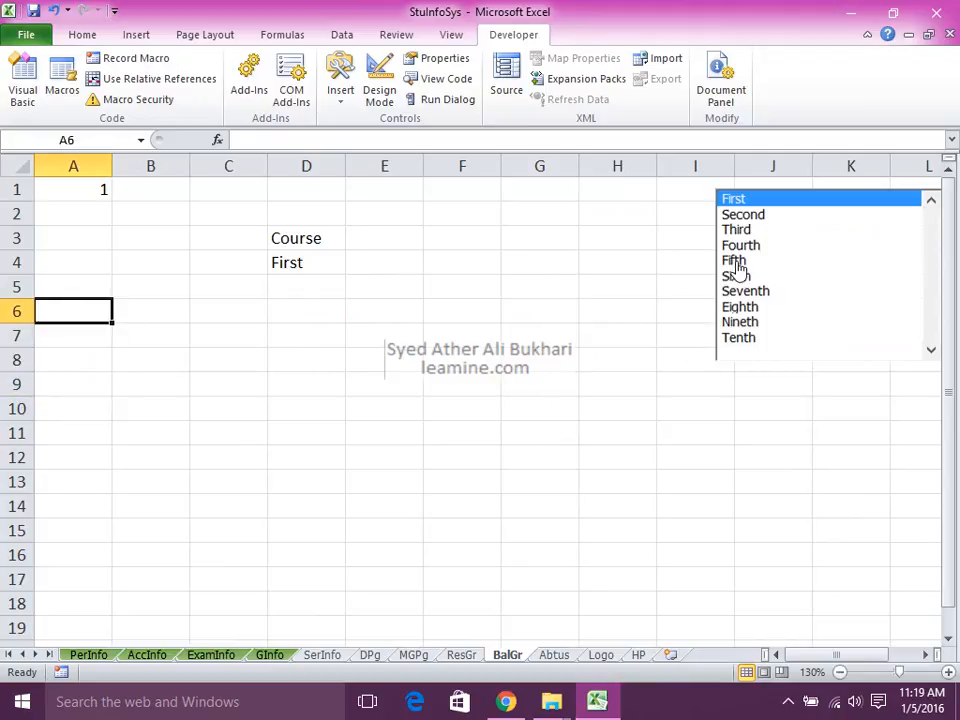
left_click(382, 245)
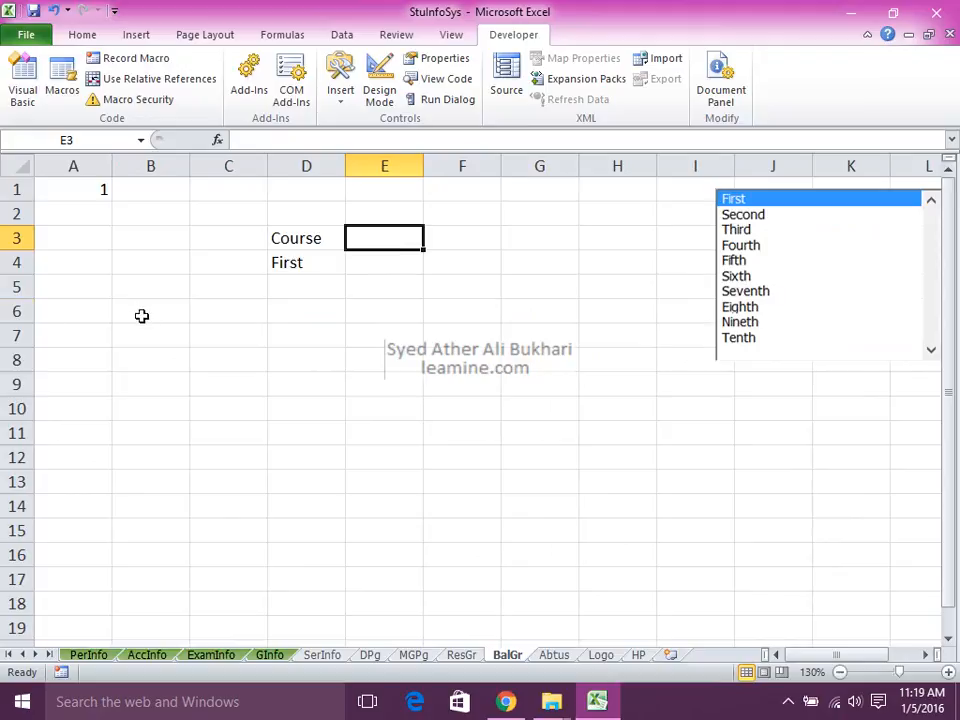
With cell A6 selected, start recording a macro named macAdvanceFilterBalanceGr, stored in This Workbook
left_click(90, 310)
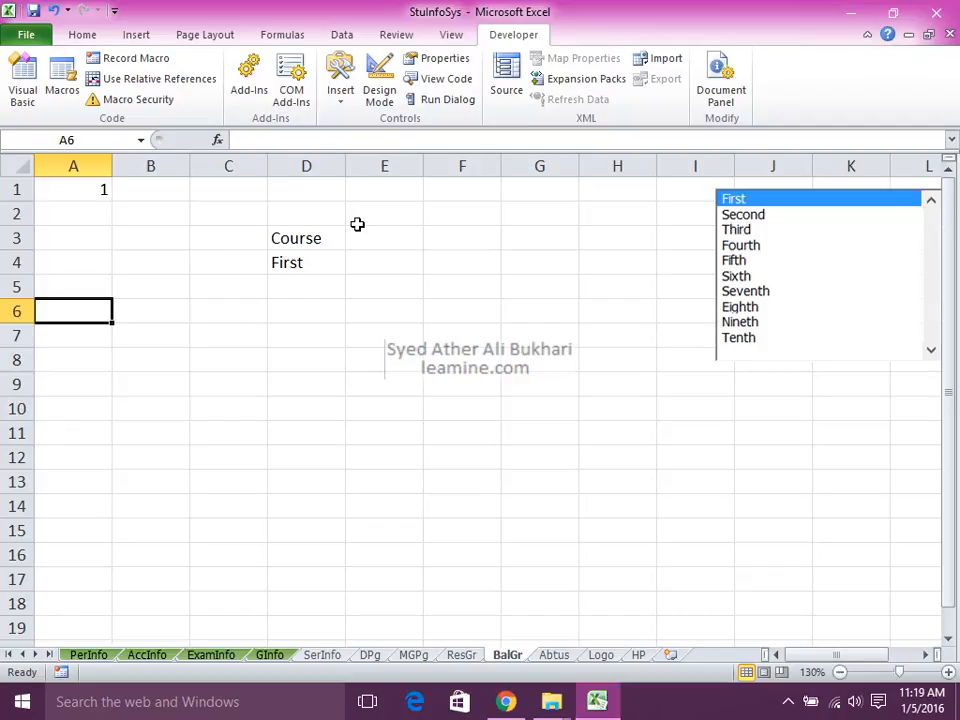
left_click(61, 672)
type("macAdvanceFilterBalanceGr")
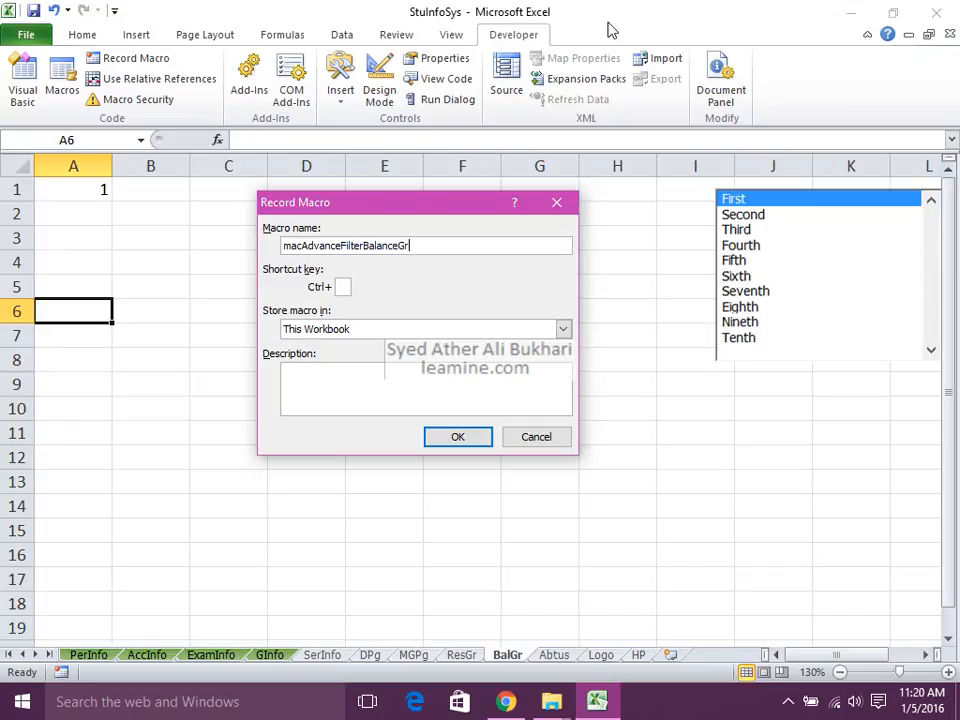
left_click(463, 437)
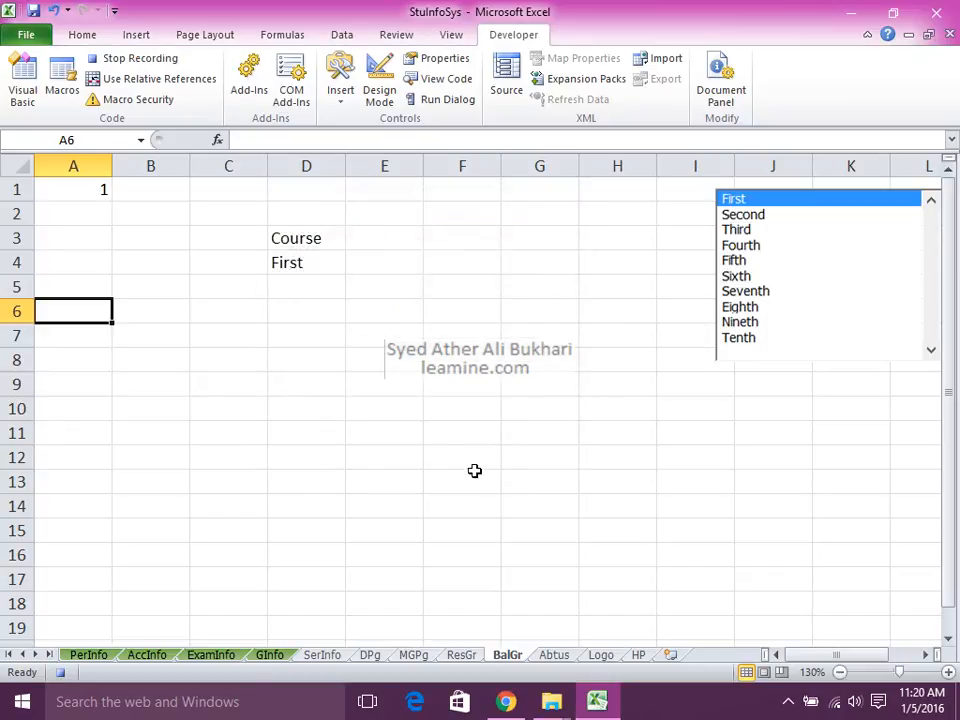
Start an Advanced Filter with AccInfo!$A$10:$H$110 as its list range
left_click(338, 36)
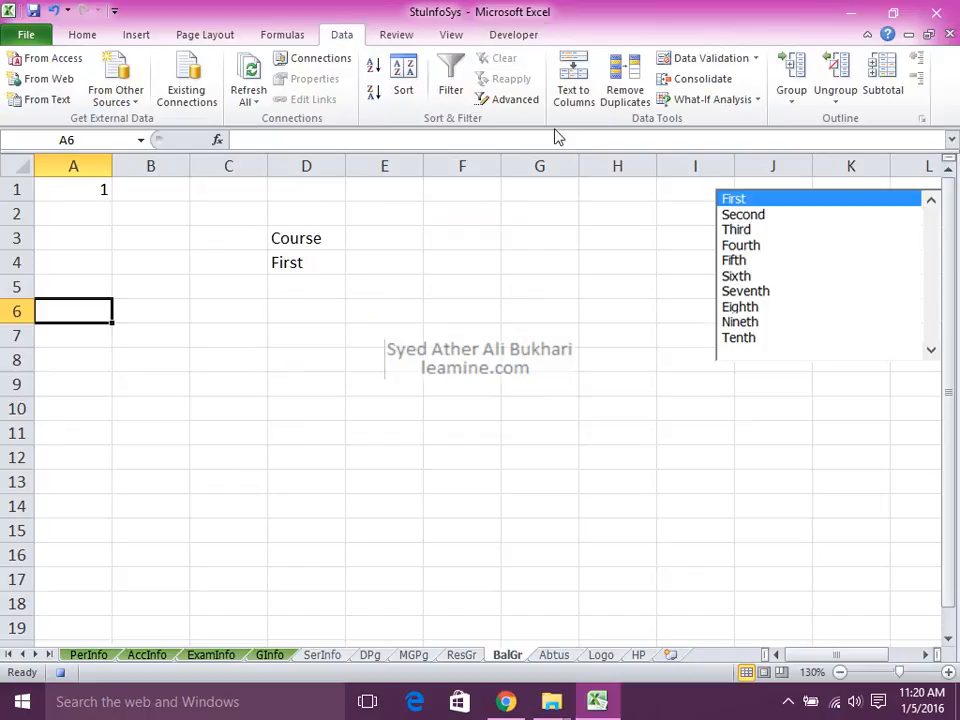
left_click(514, 100)
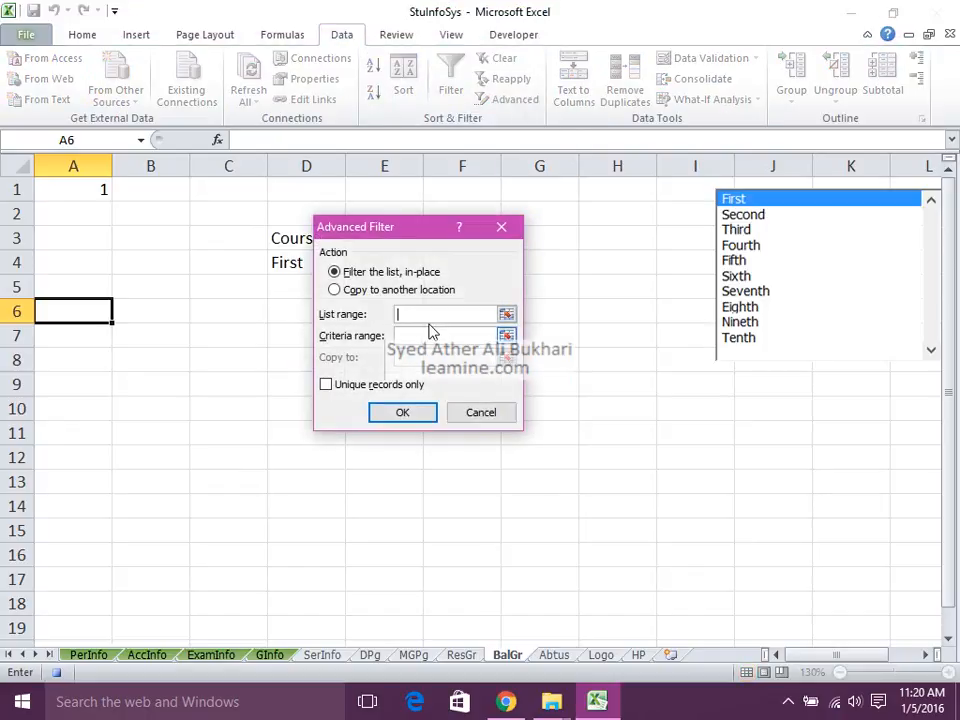
left_click(147, 655)
left_click(79, 491)
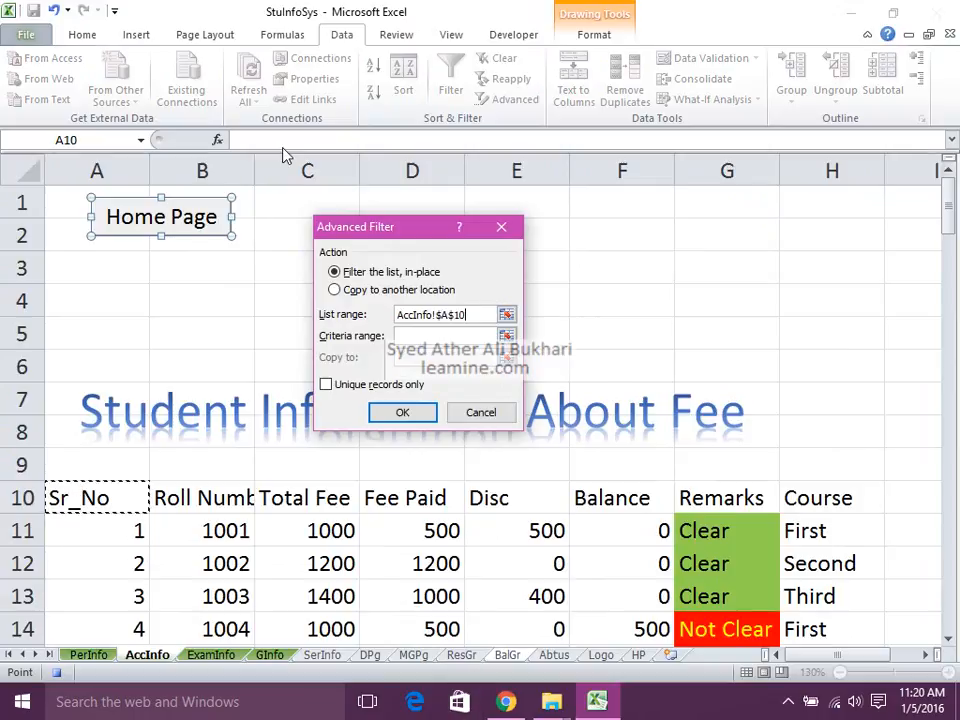
left_click(507, 315)
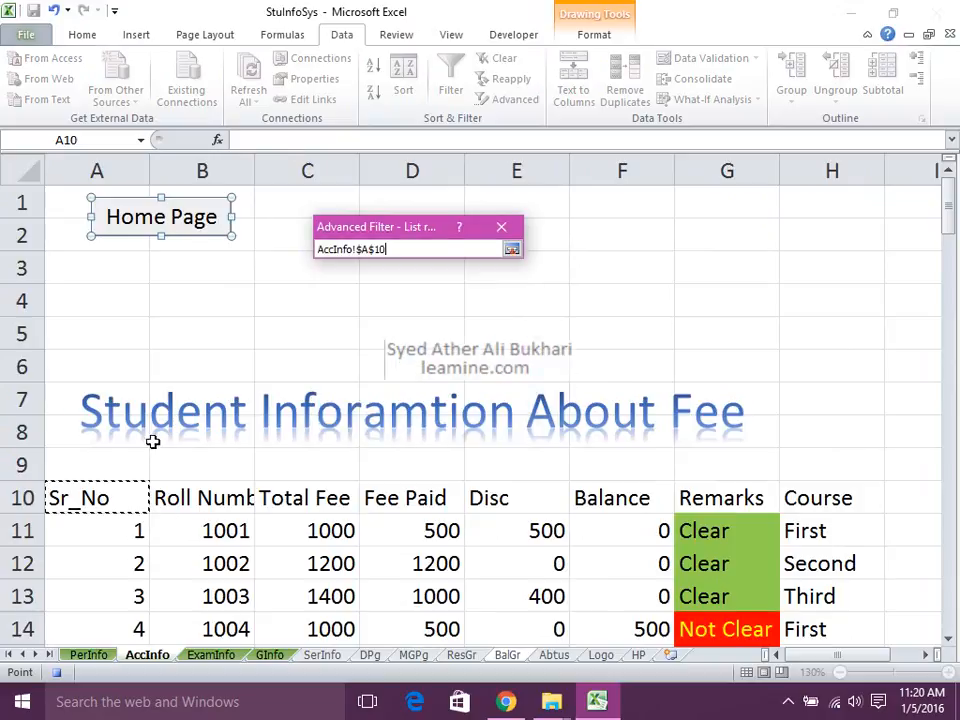
left_click_drag(111, 475, 820, 498)
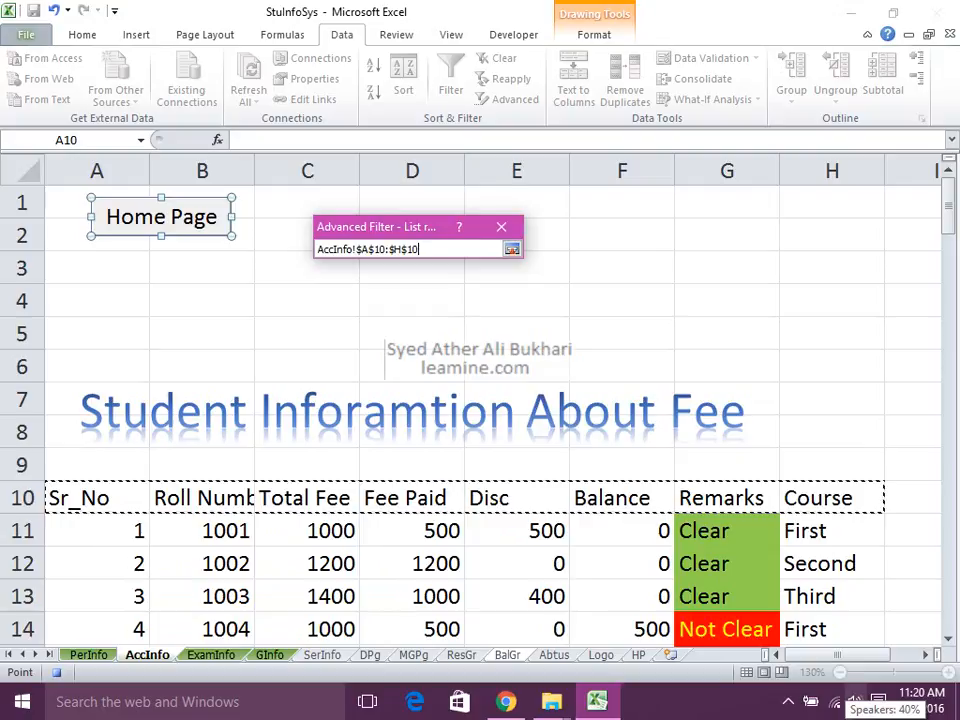
left_click_drag(946, 222, 957, 640)
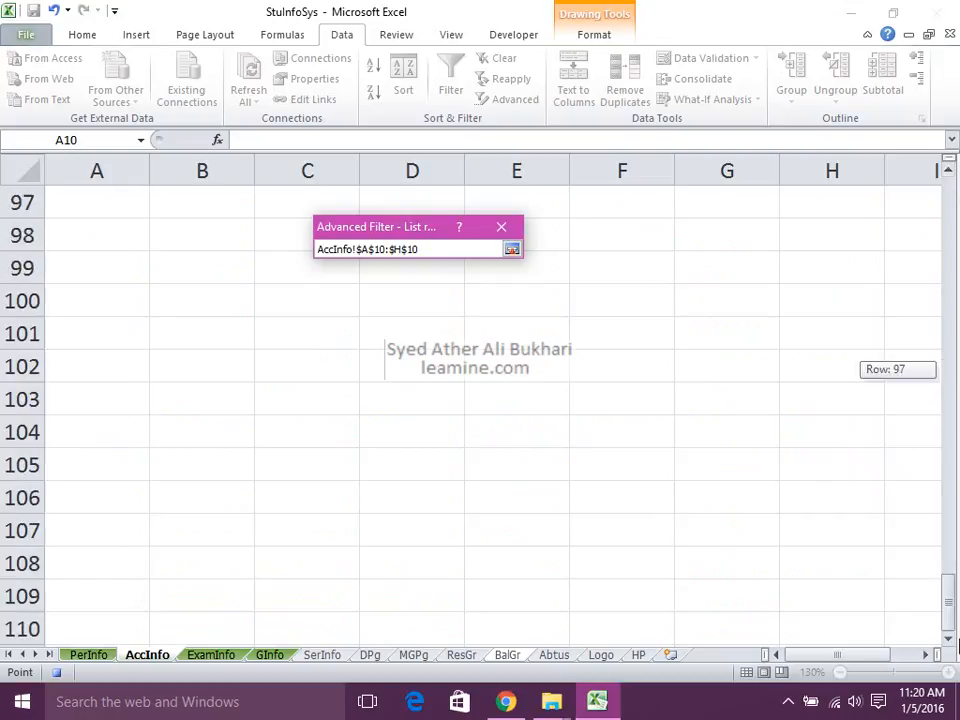
left_click(851, 626, "shift")
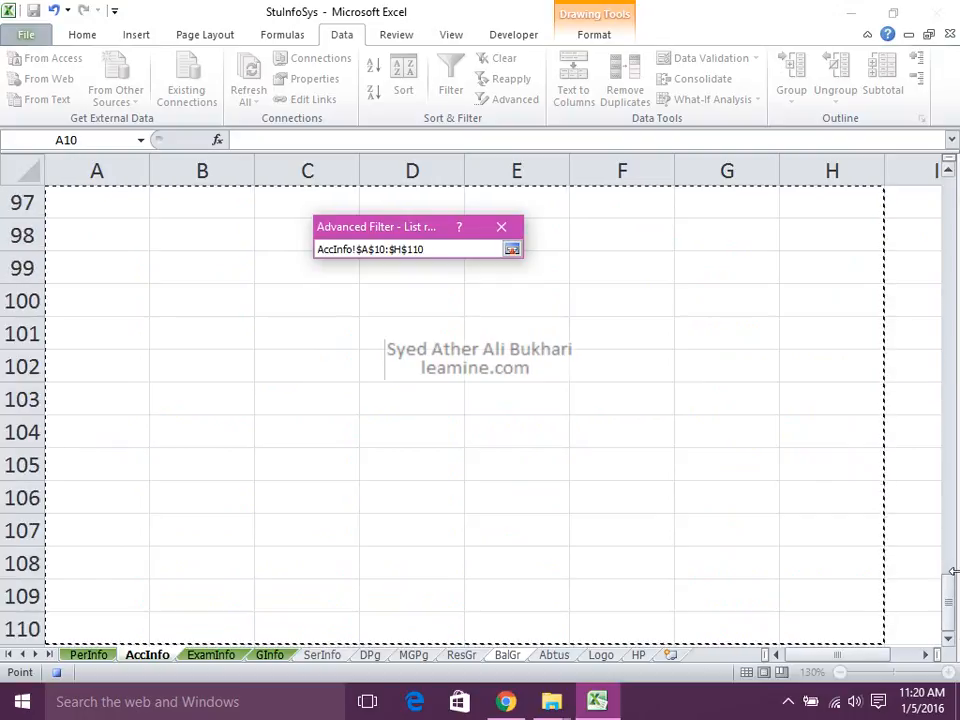
left_click_drag(949, 598, 949, 205)
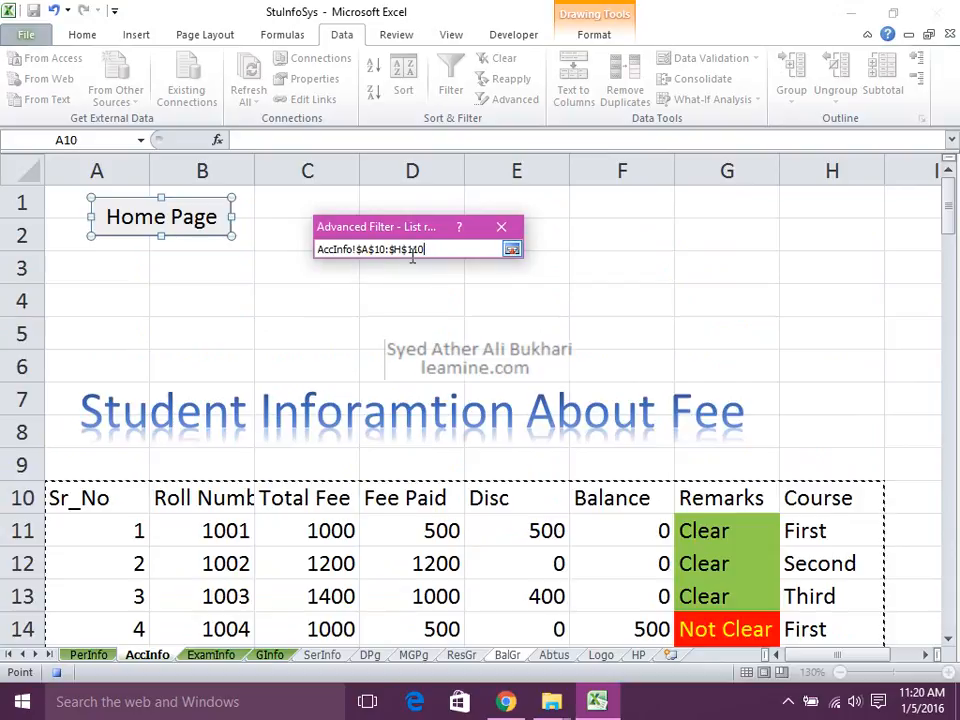
left_click(511, 249)
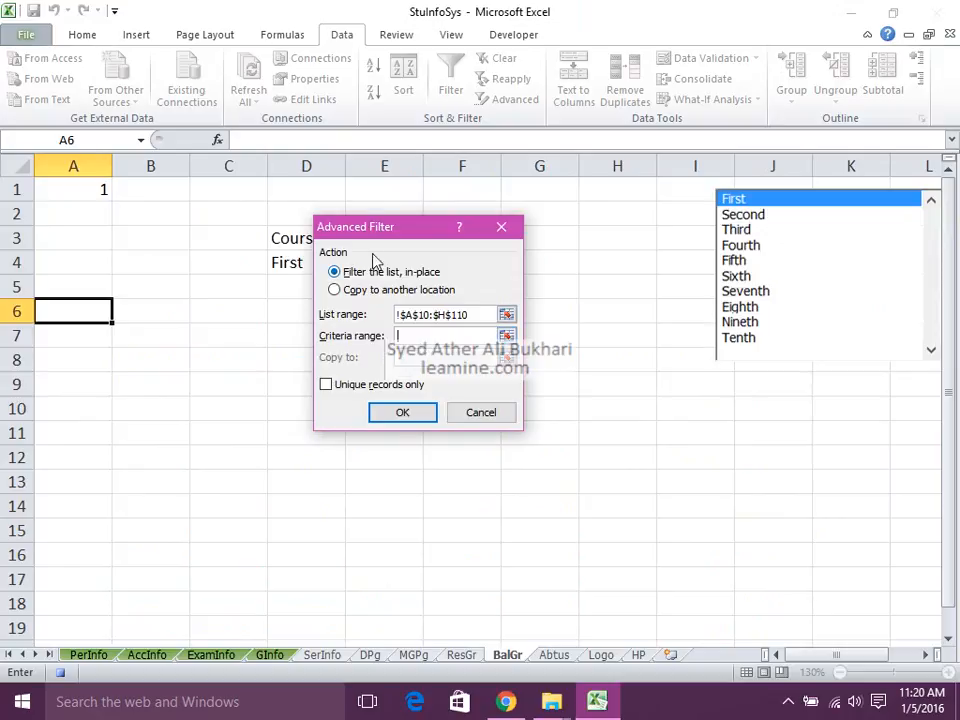
Filter unique records using criteria range BalGr!$D$3:$D$4, copy the results to A6:H6 on BalGr, and stop the macro recording
left_click_drag(383, 233, 426, 229)
left_click_drag(298, 231, 300, 261)
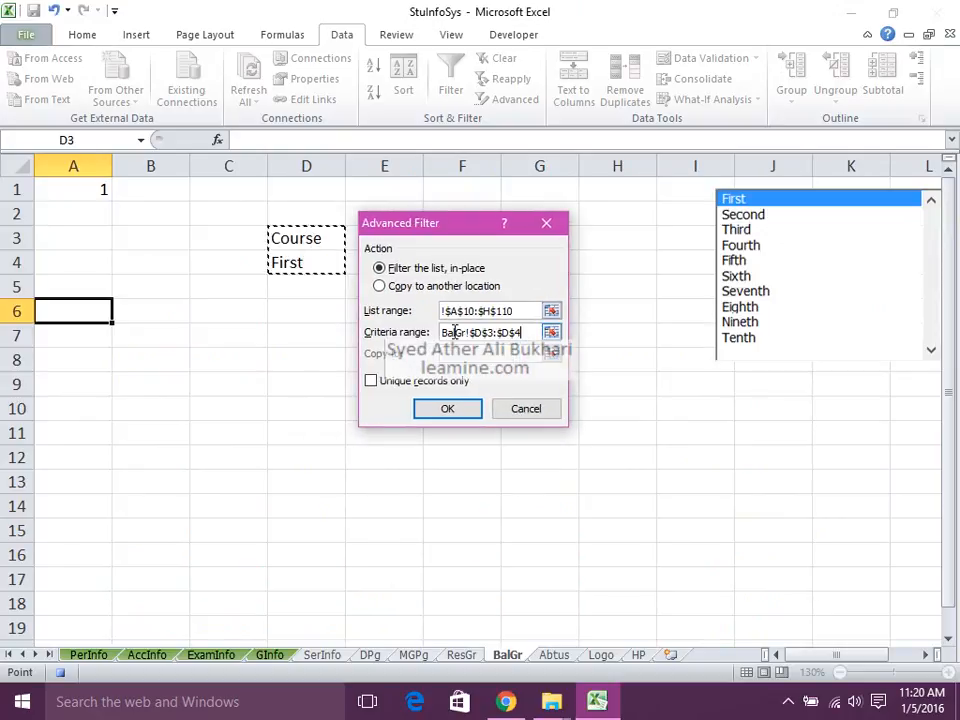
left_click(420, 288)
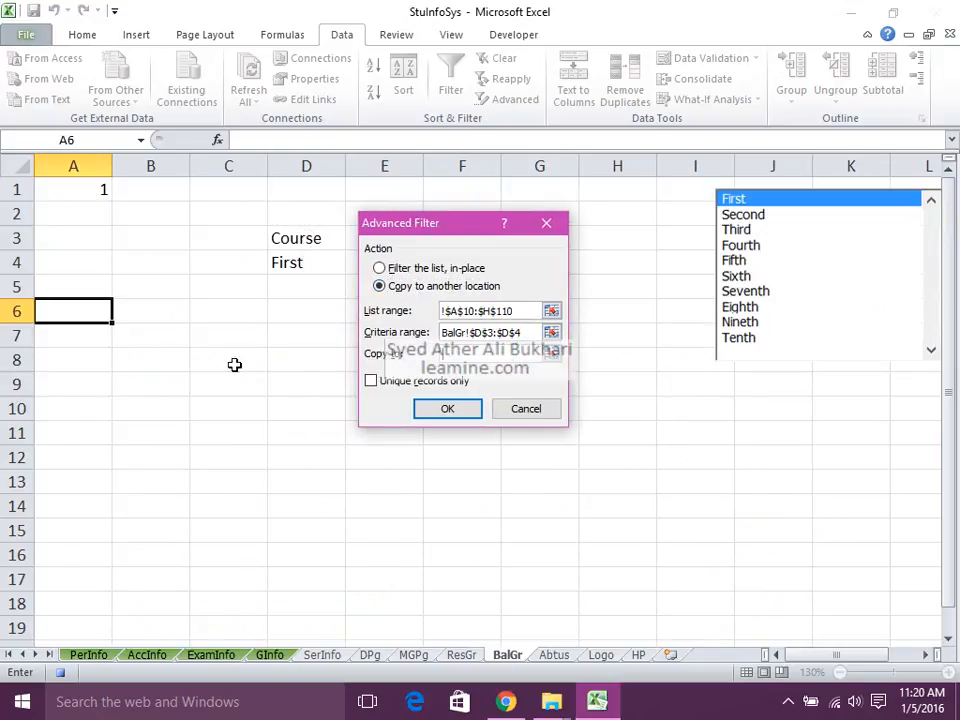
left_click_drag(58, 311, 600, 307)
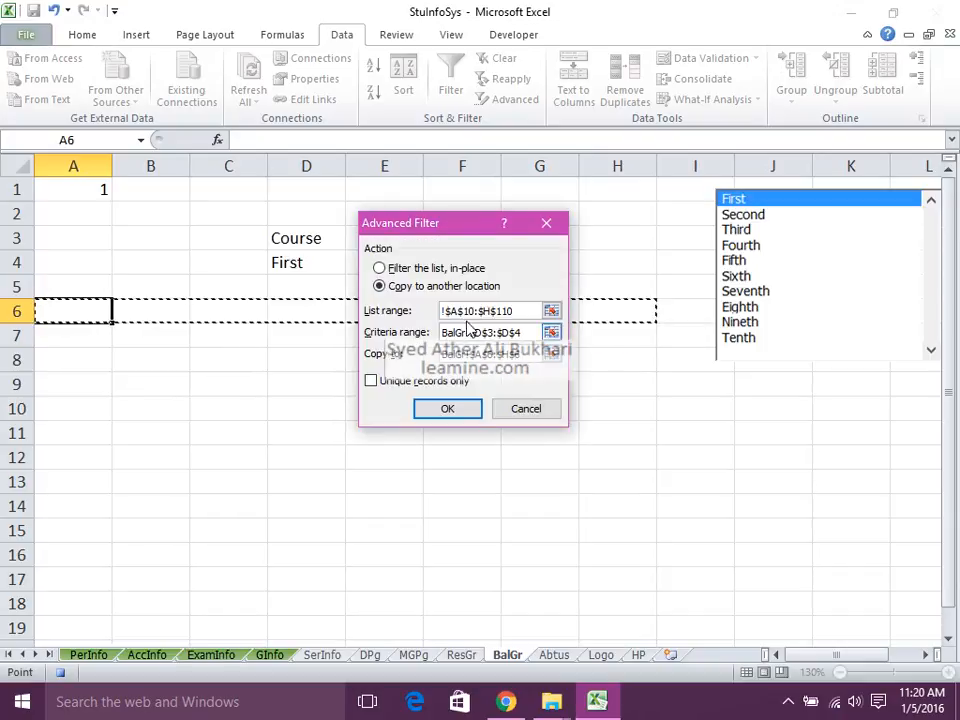
left_click(416, 381)
left_click(444, 409)
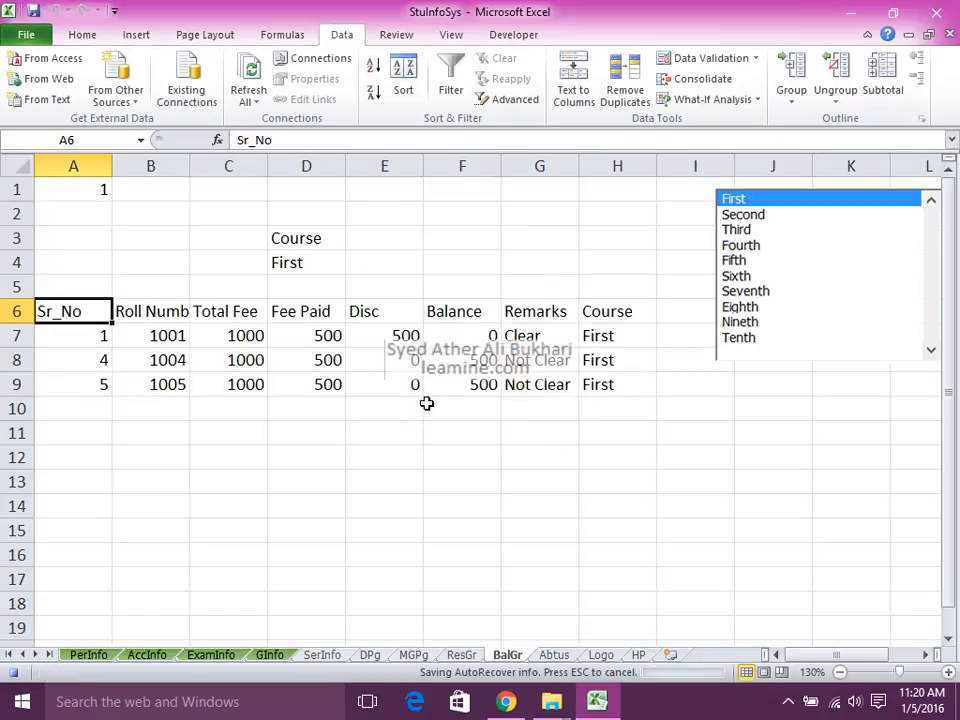
left_click(61, 673)
Assign the macAdvanceFilterBalanceGr macro to the course list box and deselect the control
right_click(787, 233)
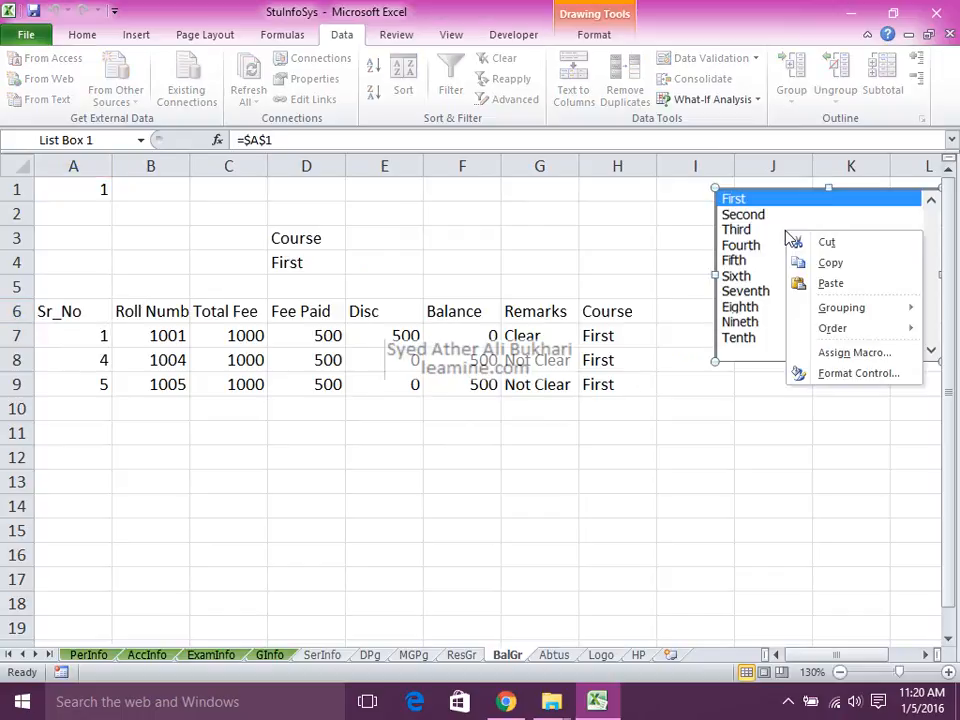
left_click(846, 358)
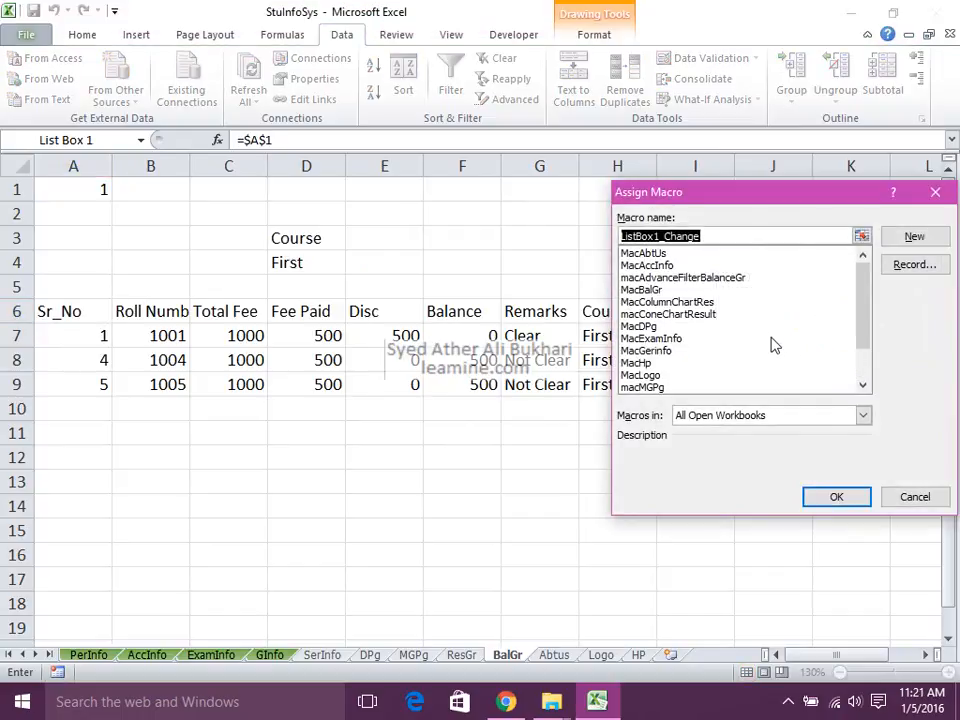
left_click(690, 278)
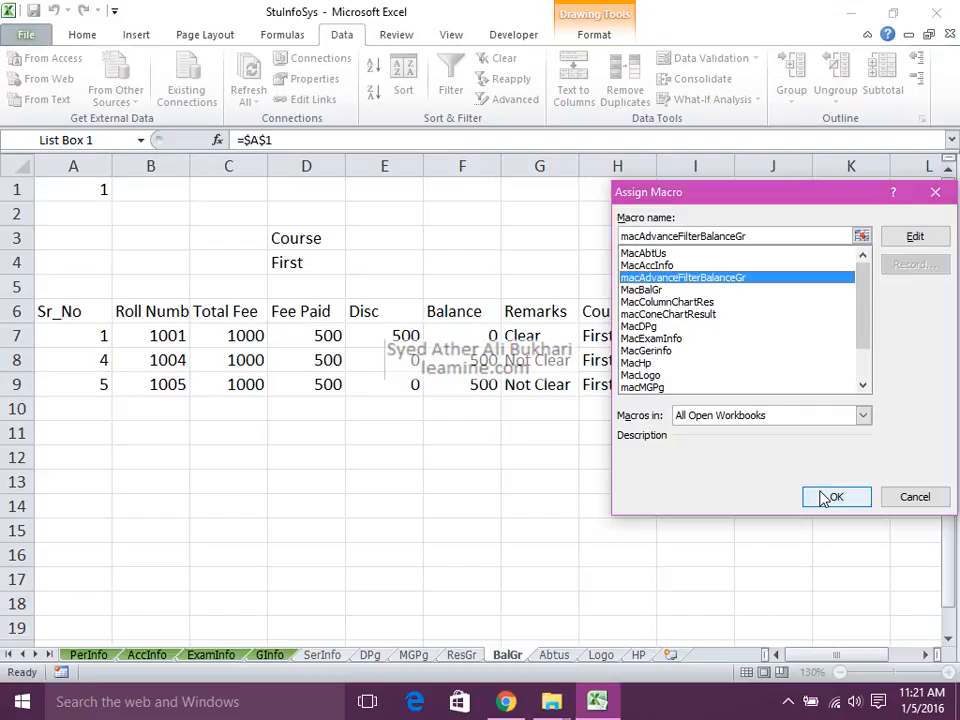
left_click(825, 498)
left_click(778, 533)
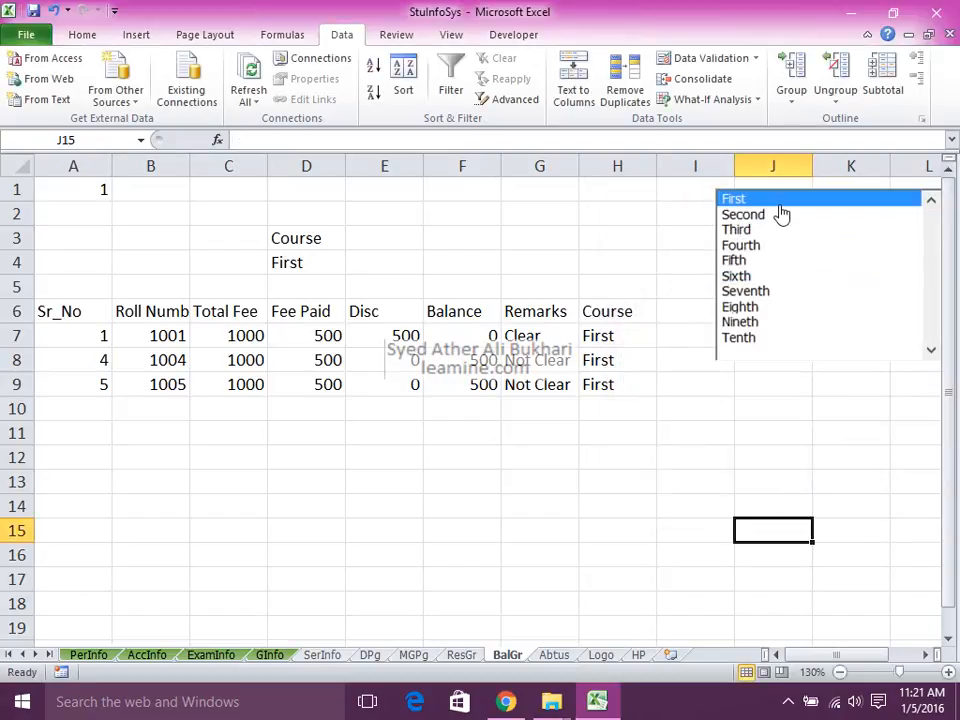
Test the filtered fee records by choosing several courses in the list box, ending on First
left_click(783, 216)
left_click(776, 230)
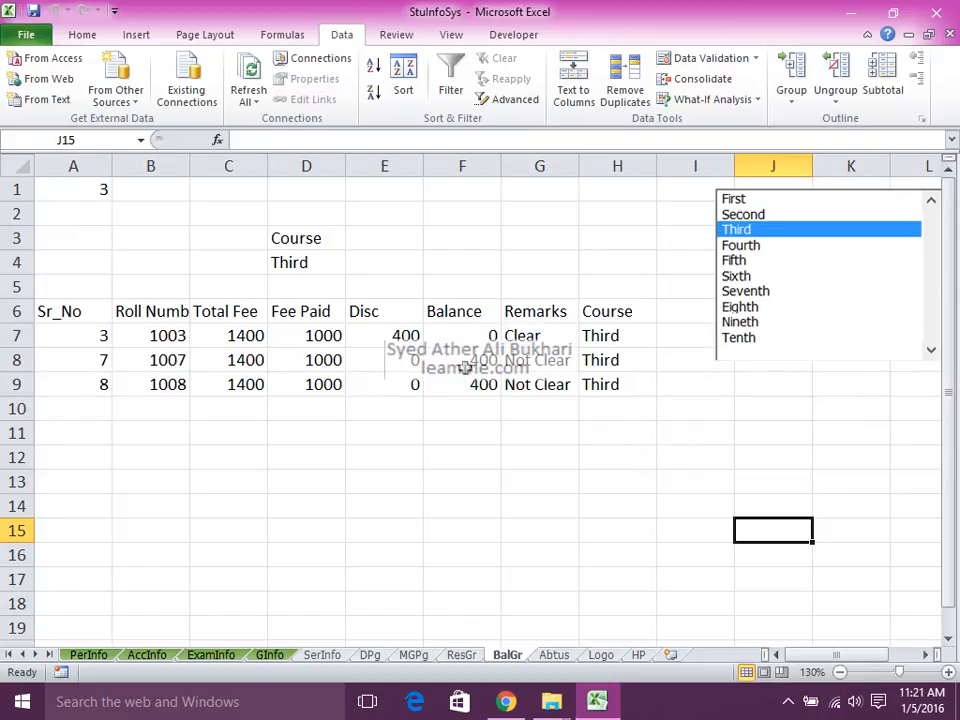
left_click(788, 245)
left_click(788, 260)
left_click(788, 229)
left_click(786, 214)
left_click(786, 200)
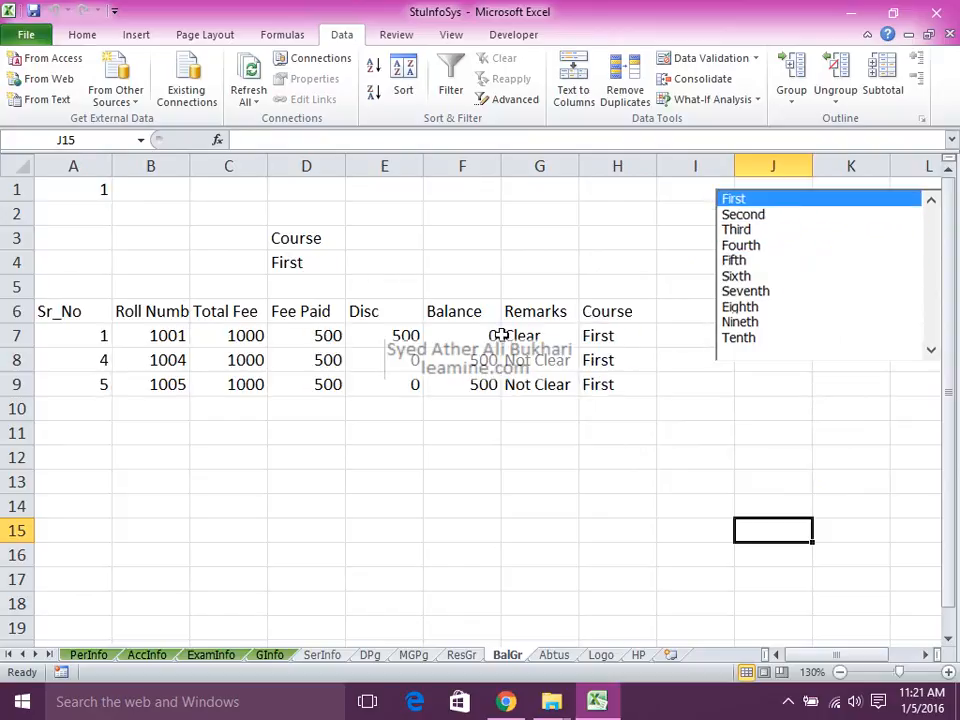
Insert a 2-D column chart of the Balance range F6:F16, place it beside the course list box and widen it
left_click_drag(468, 313, 469, 552)
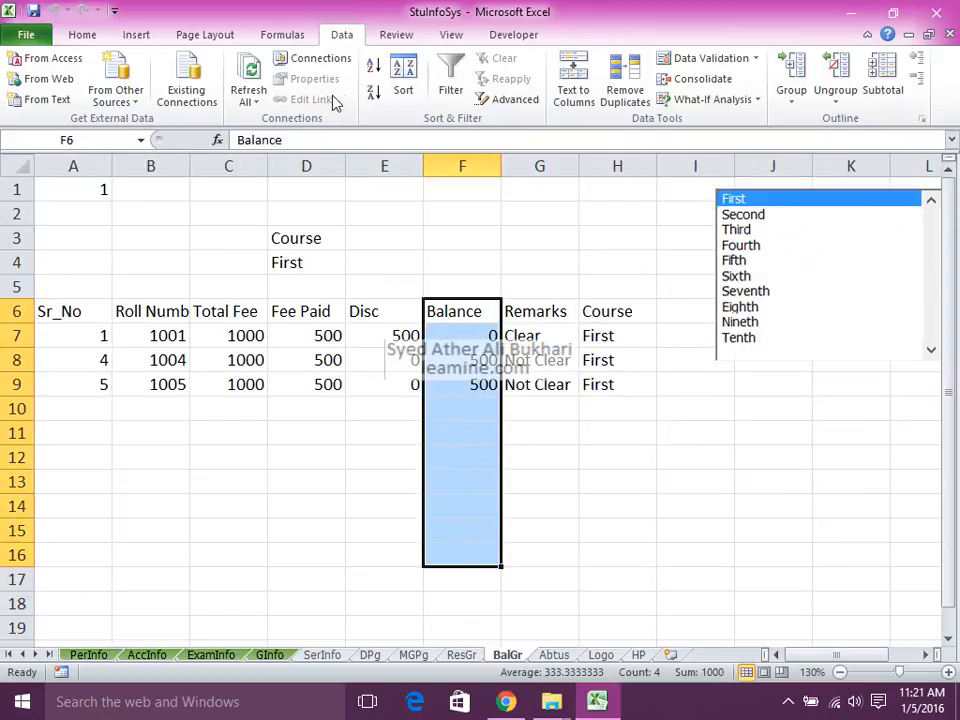
left_click(136, 34)
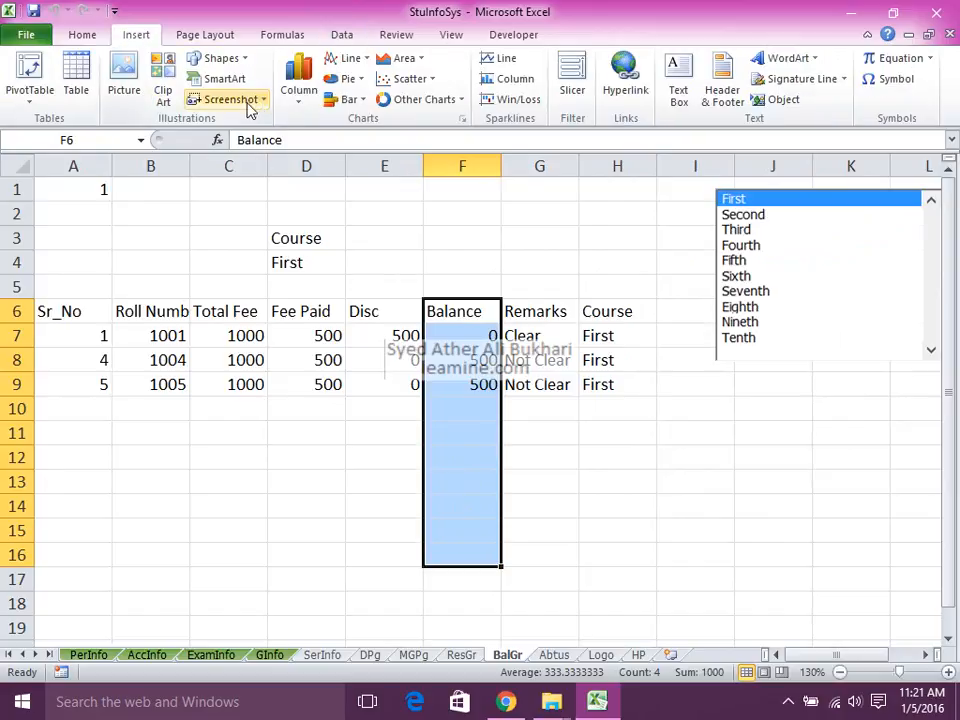
left_click(299, 85)
left_click(317, 154)
left_click_drag(426, 242, 245, 216)
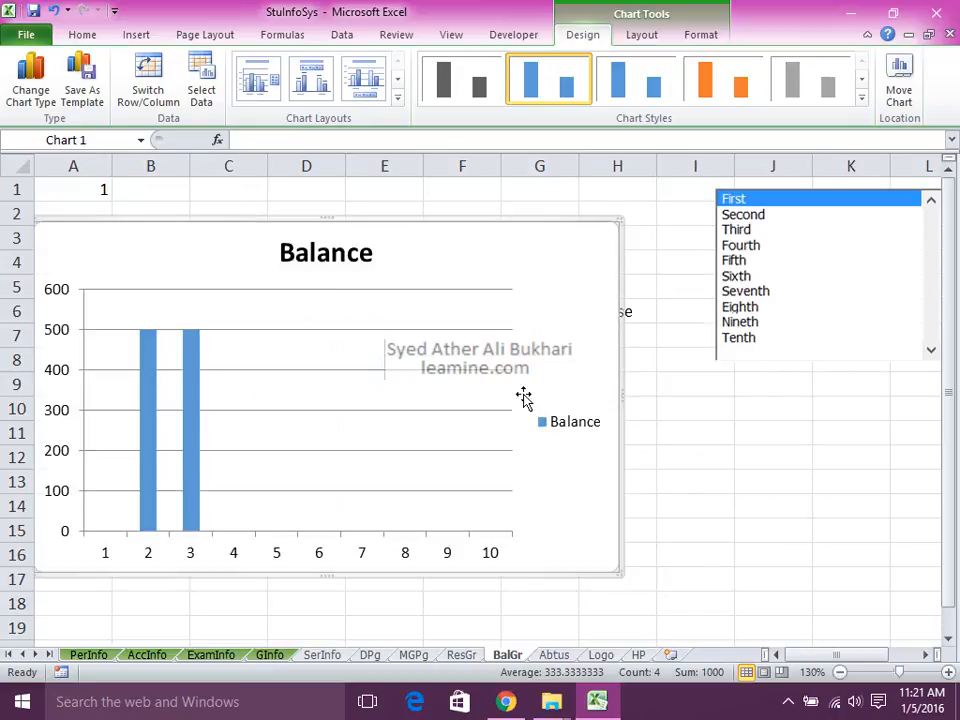
left_click_drag(621, 391, 696, 391)
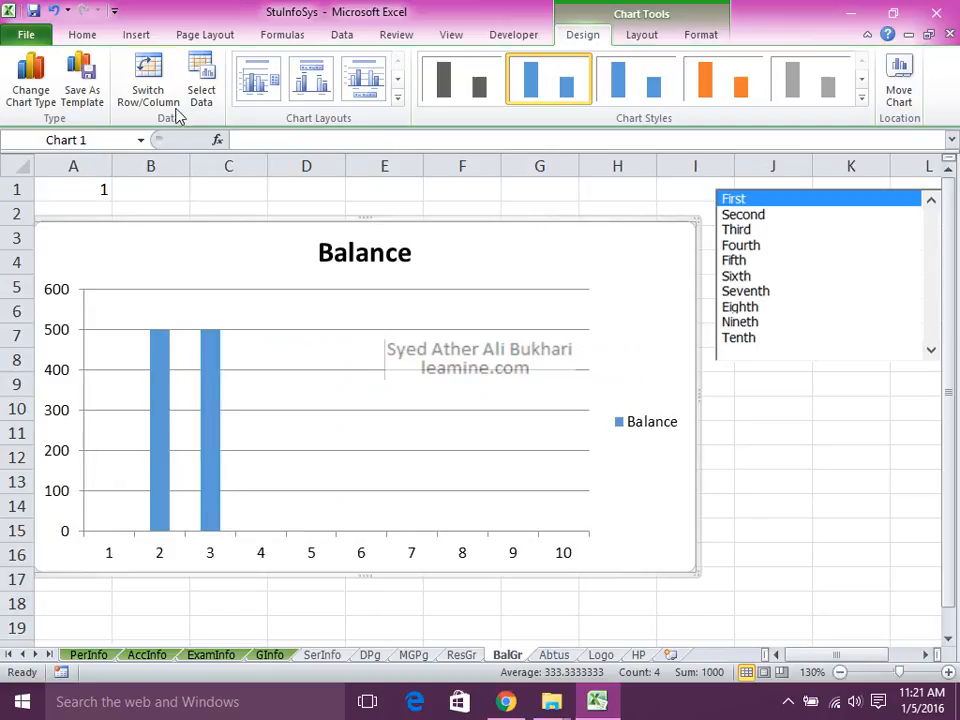
left_click(201, 85)
left_click(508, 327)
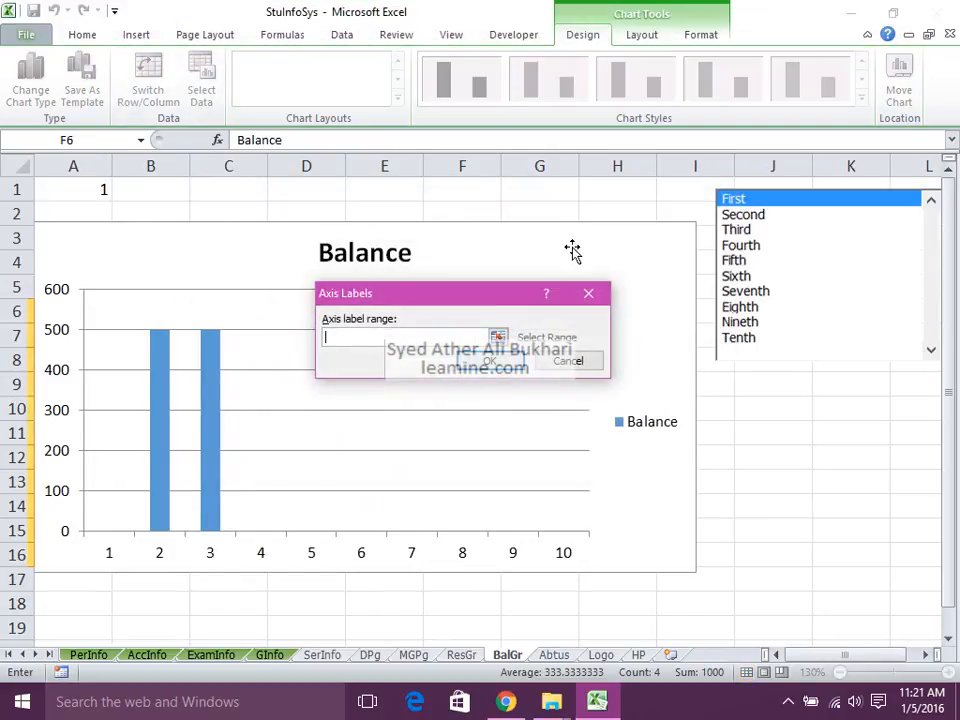
key("Escape")
key("Escape")
Set the Balance chart's horizontal axis labels to the roll numbers in BalGr!$B$7:$B$16, moving the chart clear of that column
left_click_drag(247, 241, 397, 238)
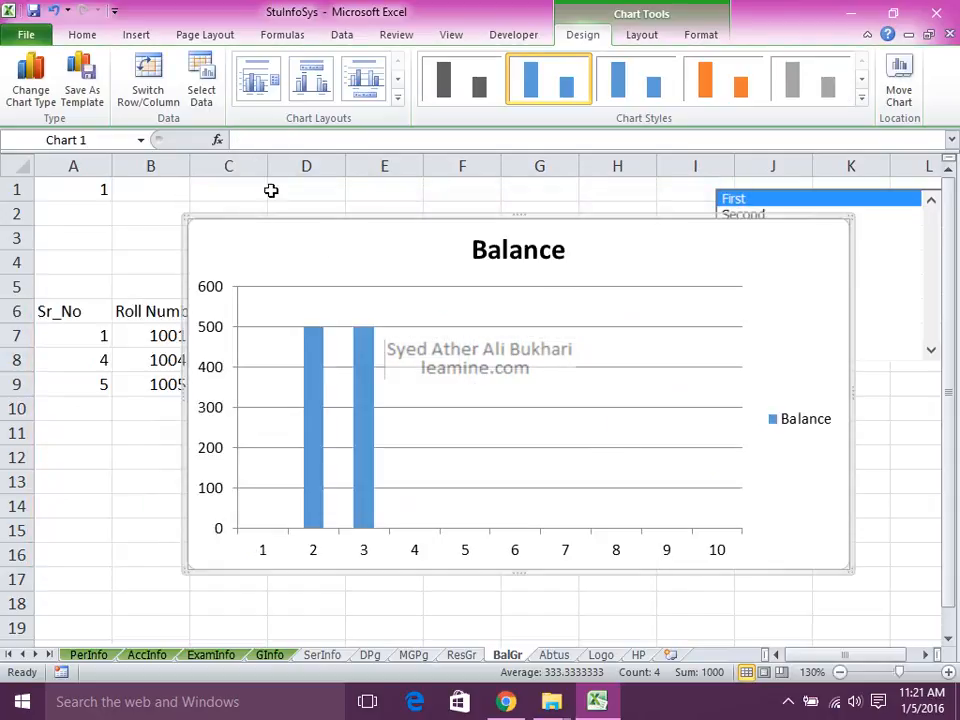
left_click(201, 84)
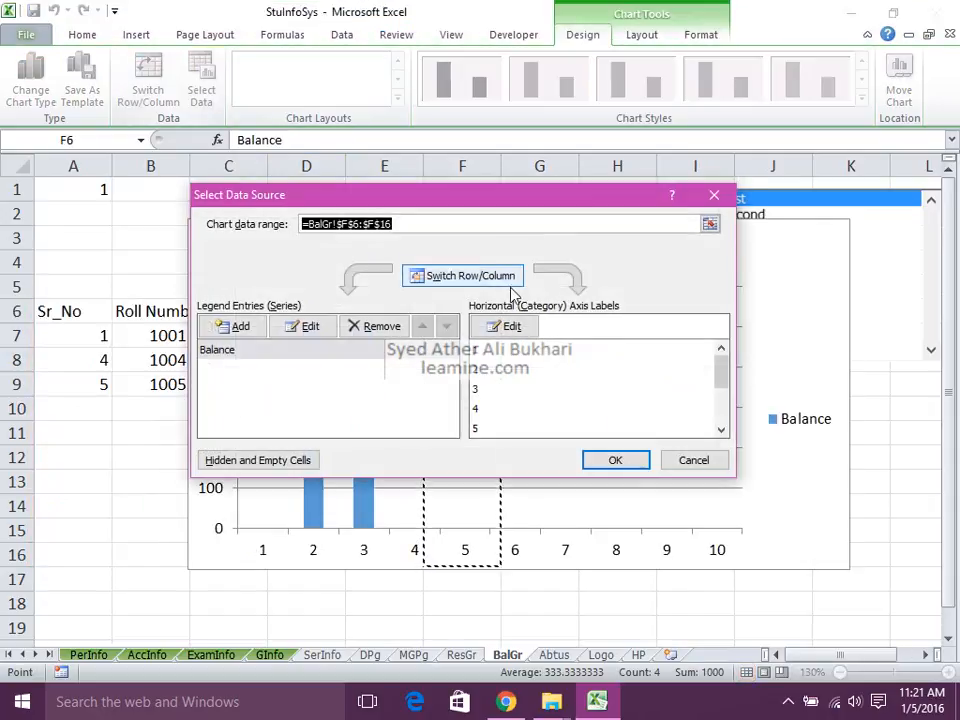
left_click(505, 326)
left_click_drag(131, 336, 137, 563)
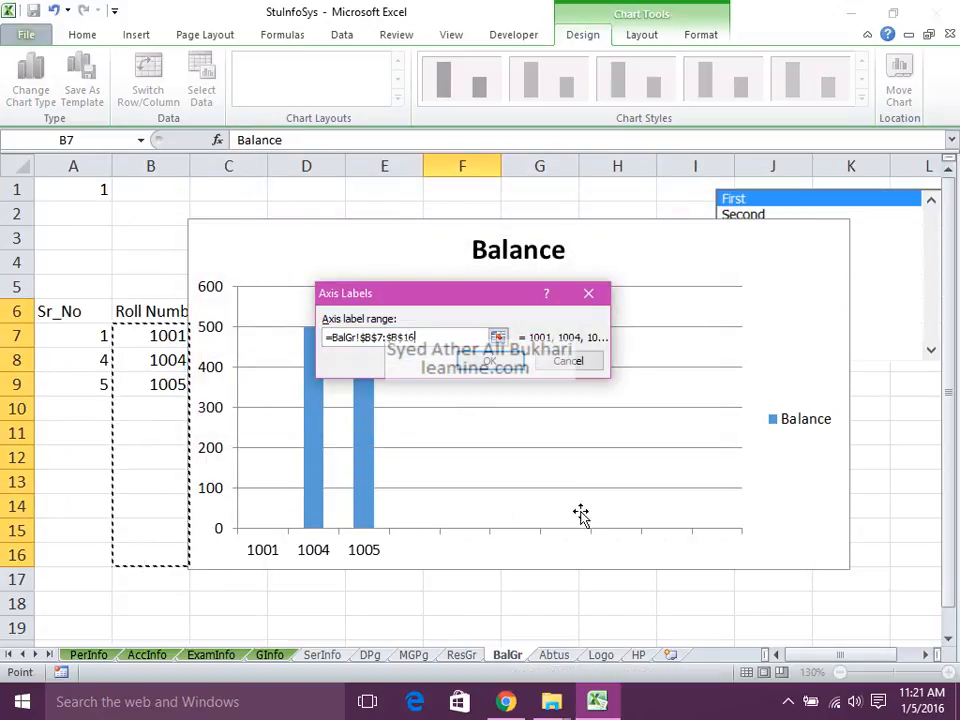
left_click(514, 359)
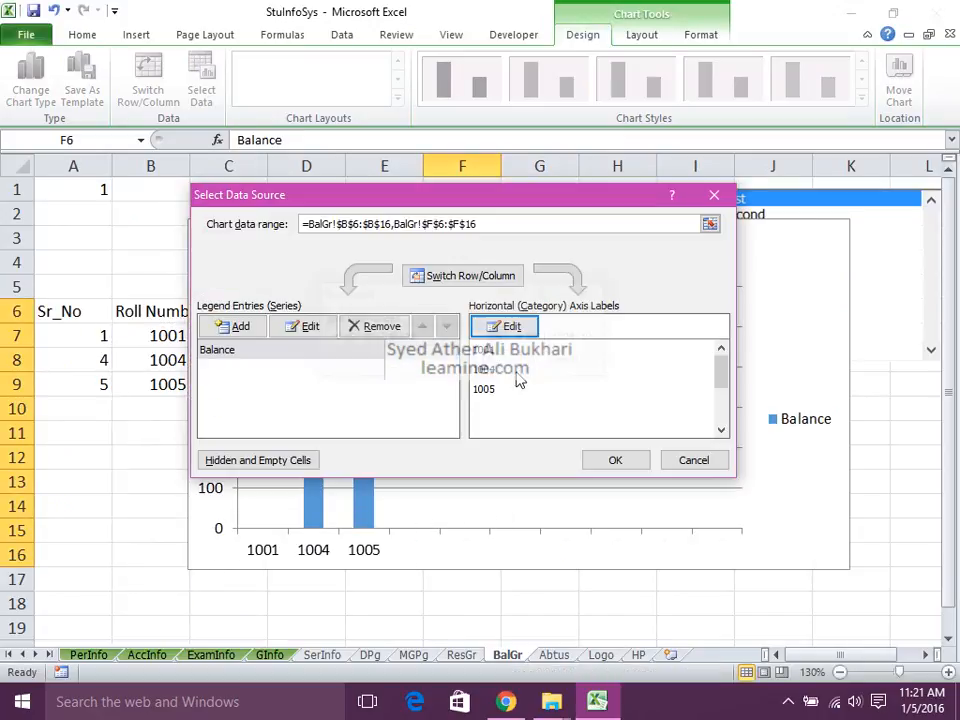
left_click(613, 458)
Delete the Balance chart's legend, then position and resize the chart to cover the data from row 1 to row 16
left_click_drag(559, 233, 393, 221)
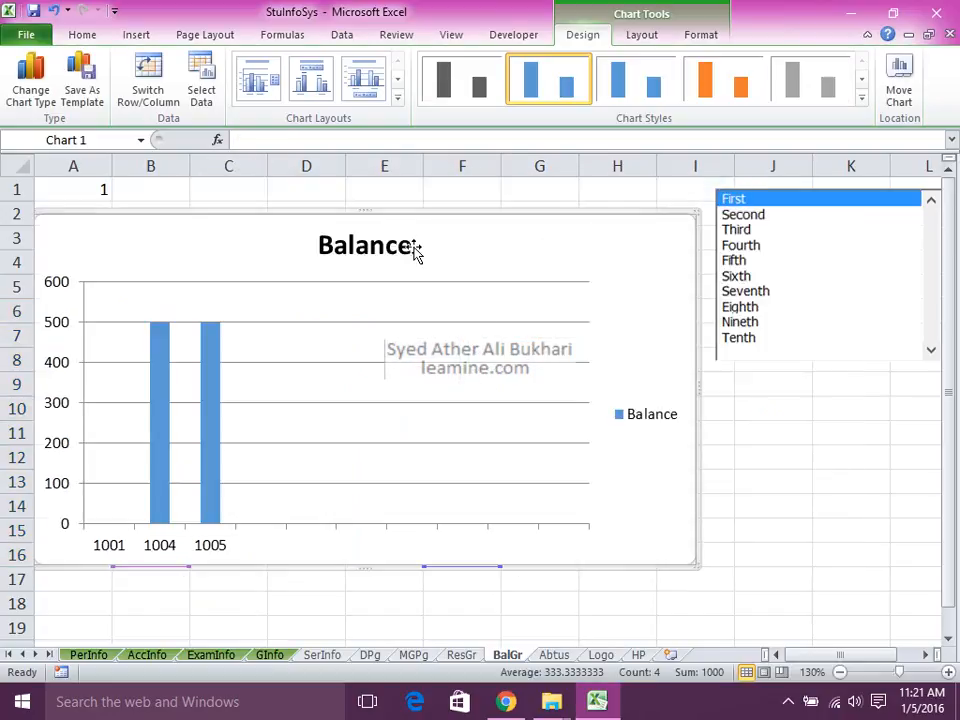
left_click(663, 417)
key("Delete")
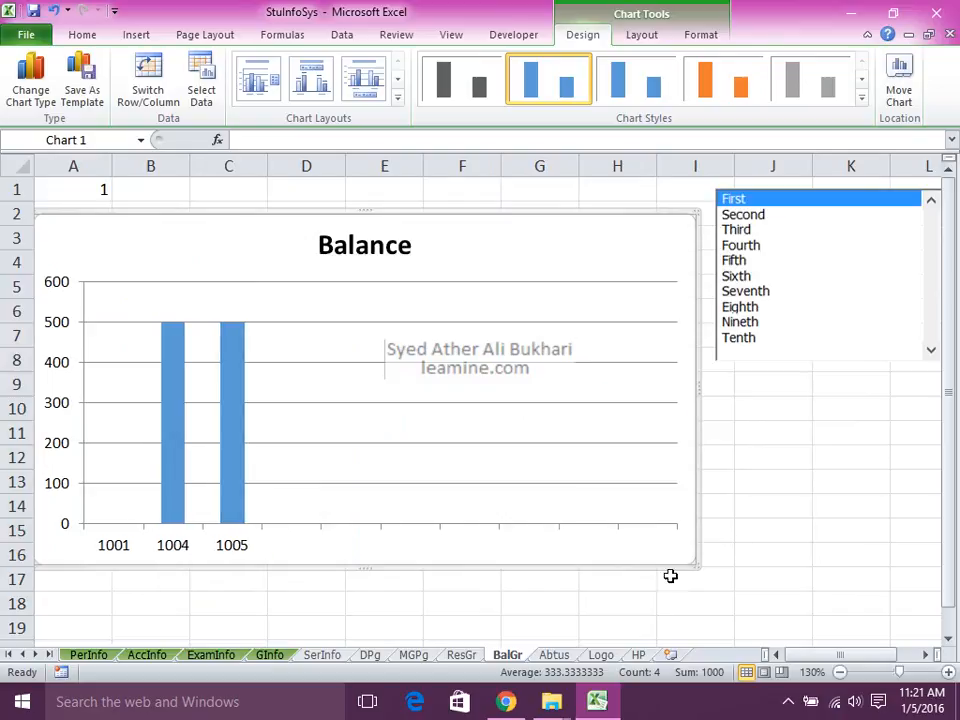
mouse_move(693, 566)
left_mouse_down()
mouse_move(698, 578)
mouse_move(684, 545)
left_mouse_up()
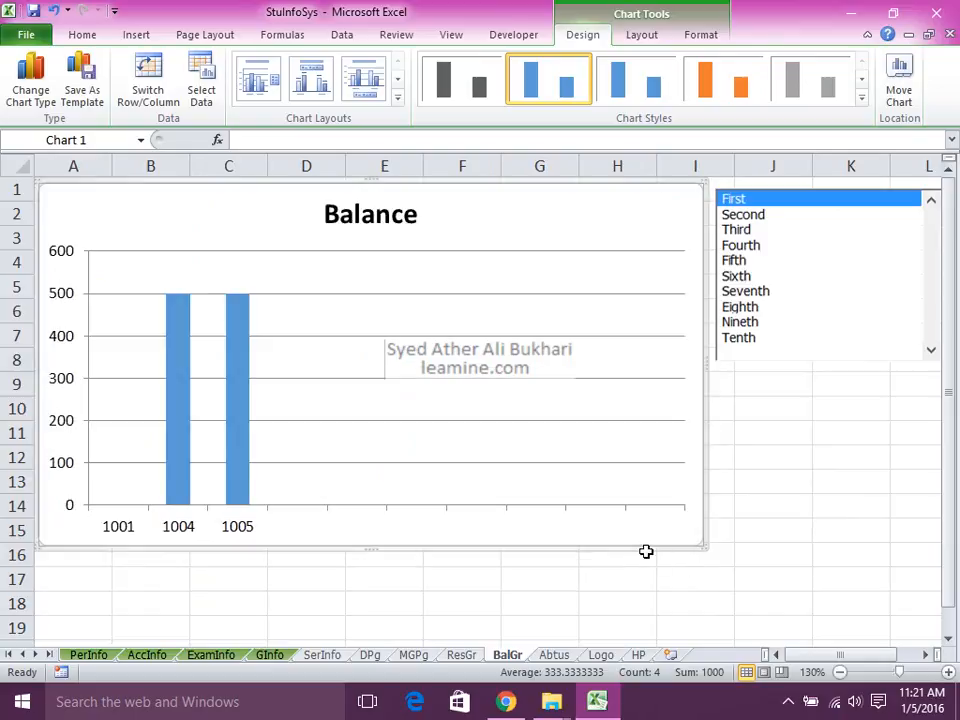
left_click_drag(372, 546, 371, 564)
left_click(767, 522)
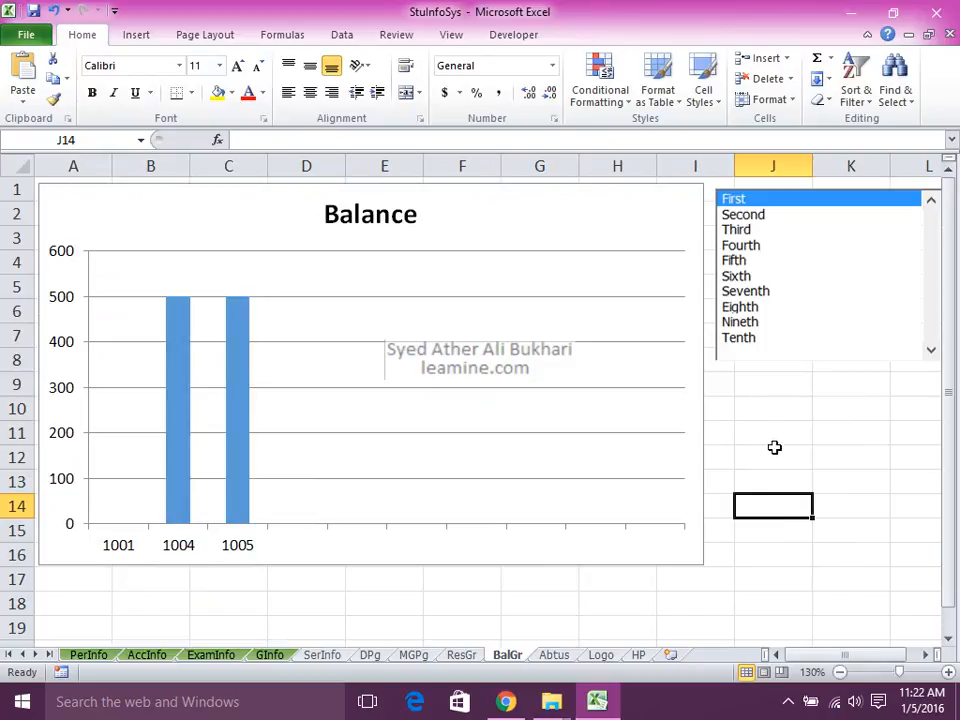
Check how the Balance chart responds to different course selections, including Second, Third, Fifth and Seventh, and return to First
left_click(751, 216)
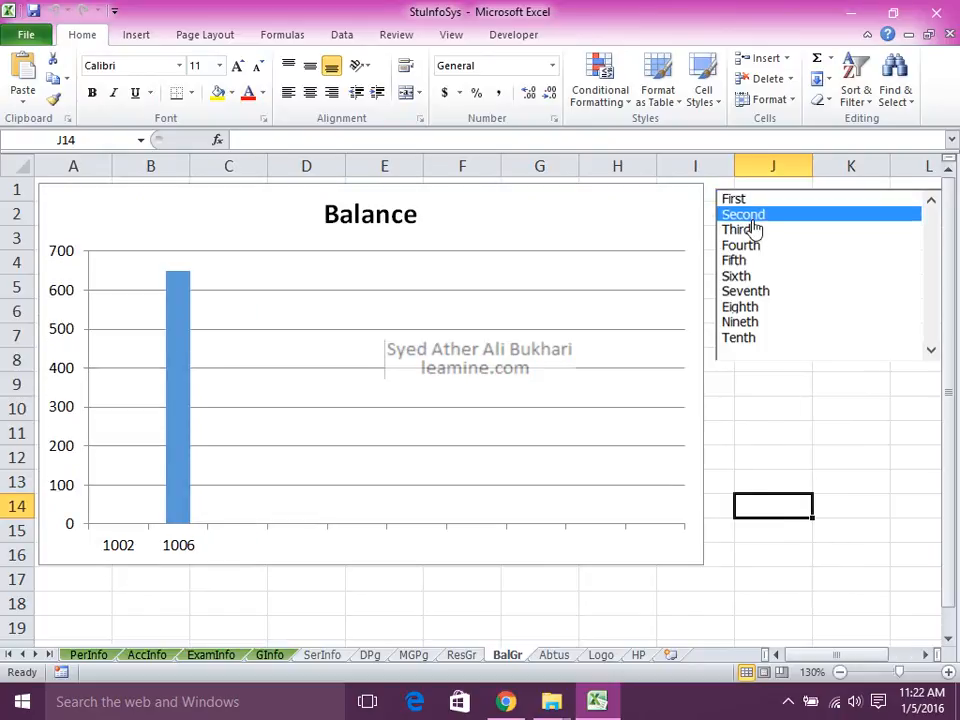
left_click(742, 229)
left_click(755, 262)
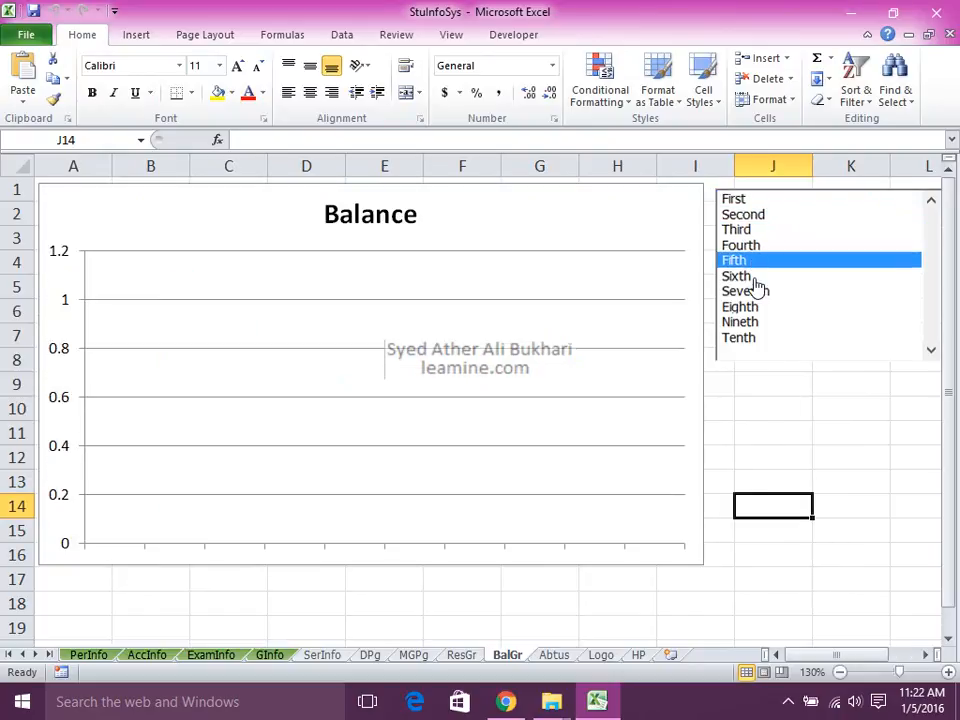
left_click(756, 276)
left_click(756, 291)
left_click(758, 216)
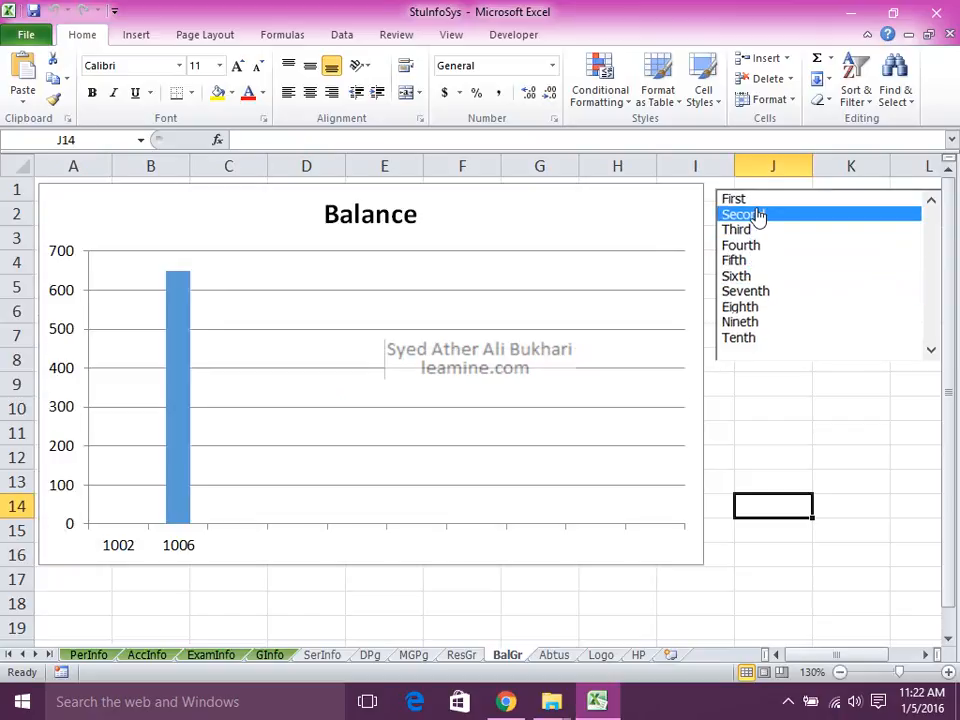
left_click(750, 199)
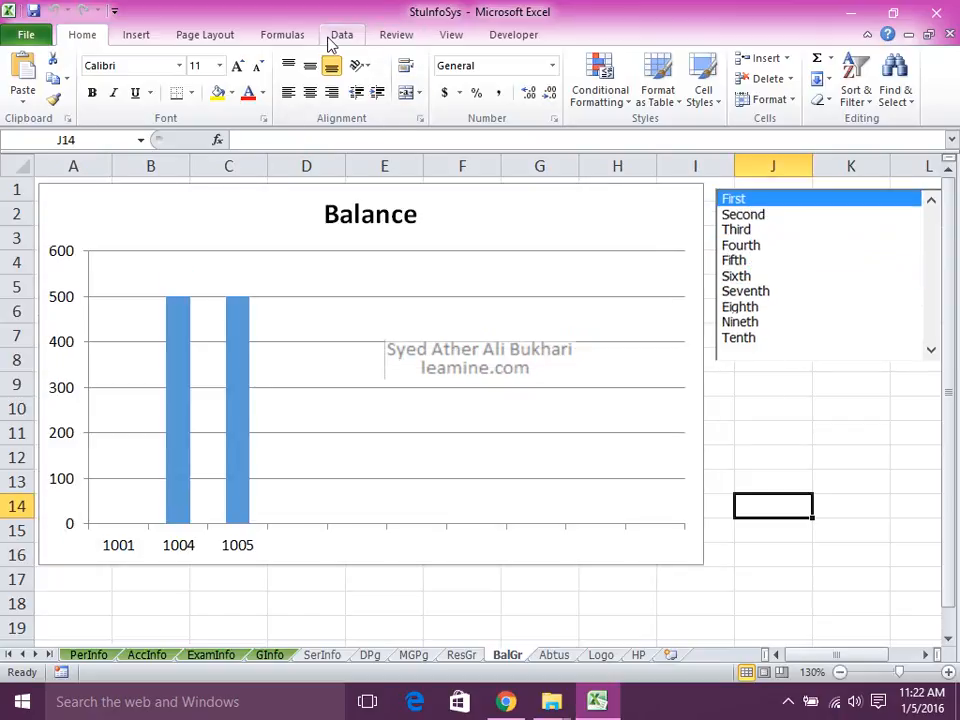
Add a form-control option button below the course list box, caption it Line Chart and select that option
left_click(522, 35)
left_click(340, 97)
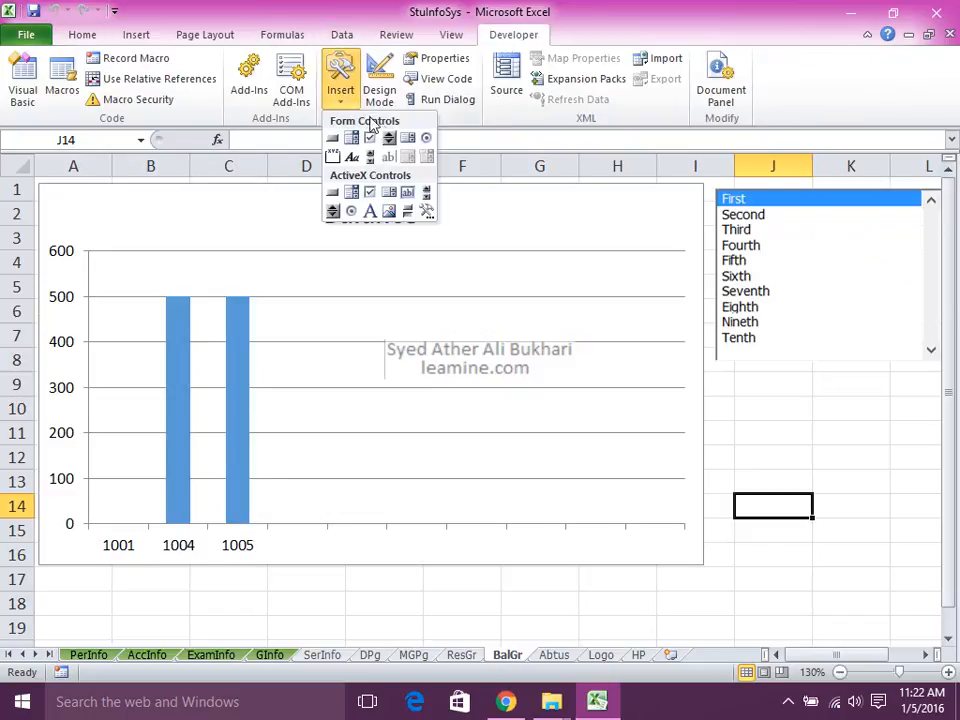
left_click(399, 137)
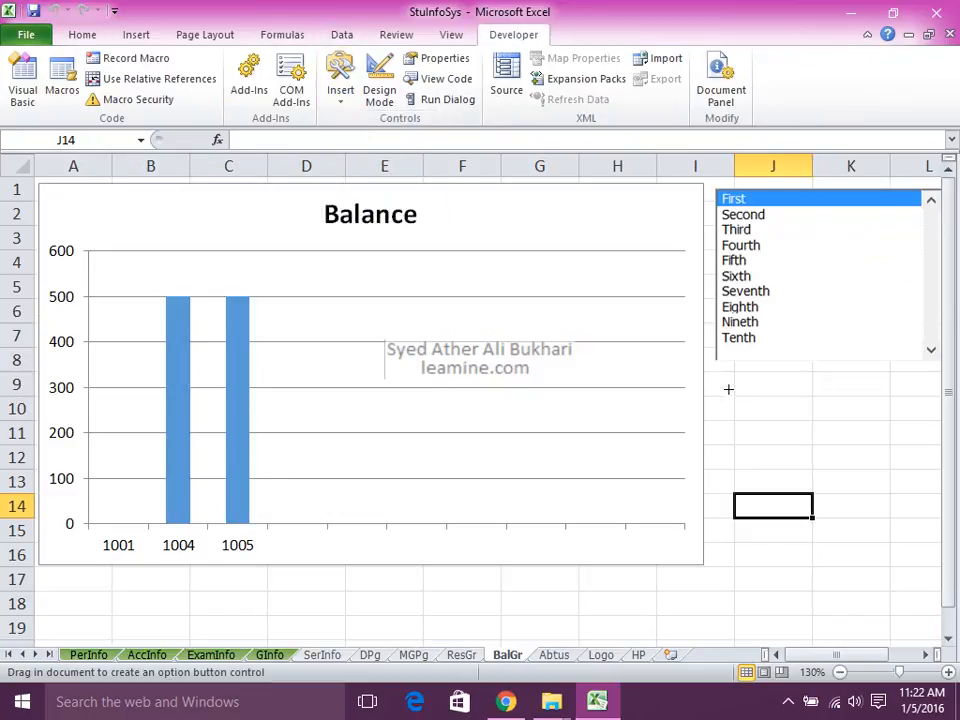
left_click_drag(733, 382, 903, 414)
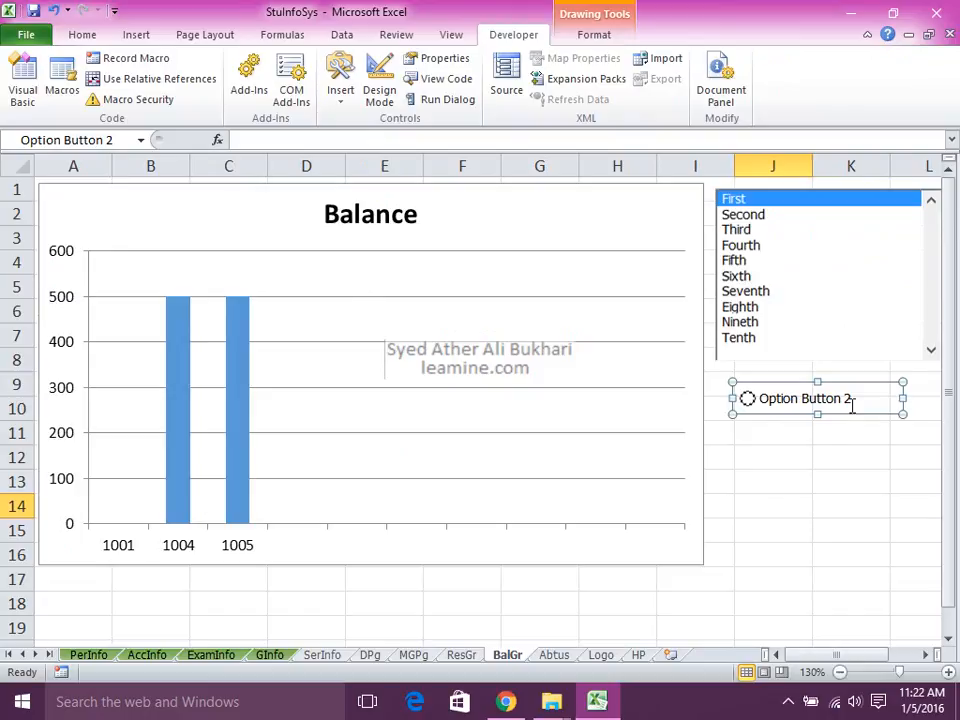
left_click(852, 405)
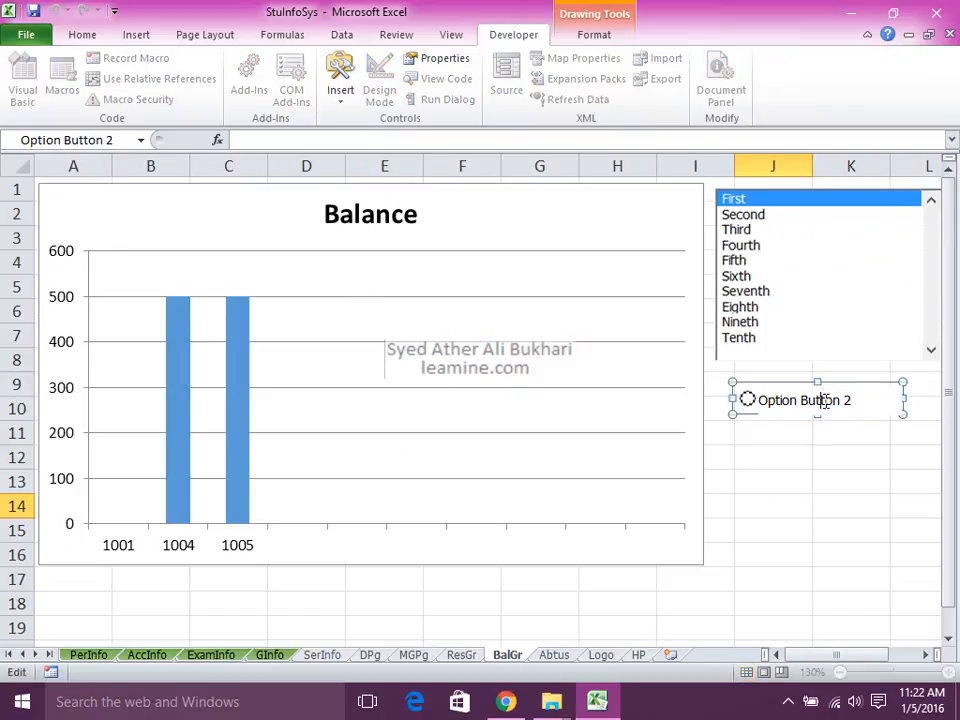
key("ctrl+a")
key("Delete")
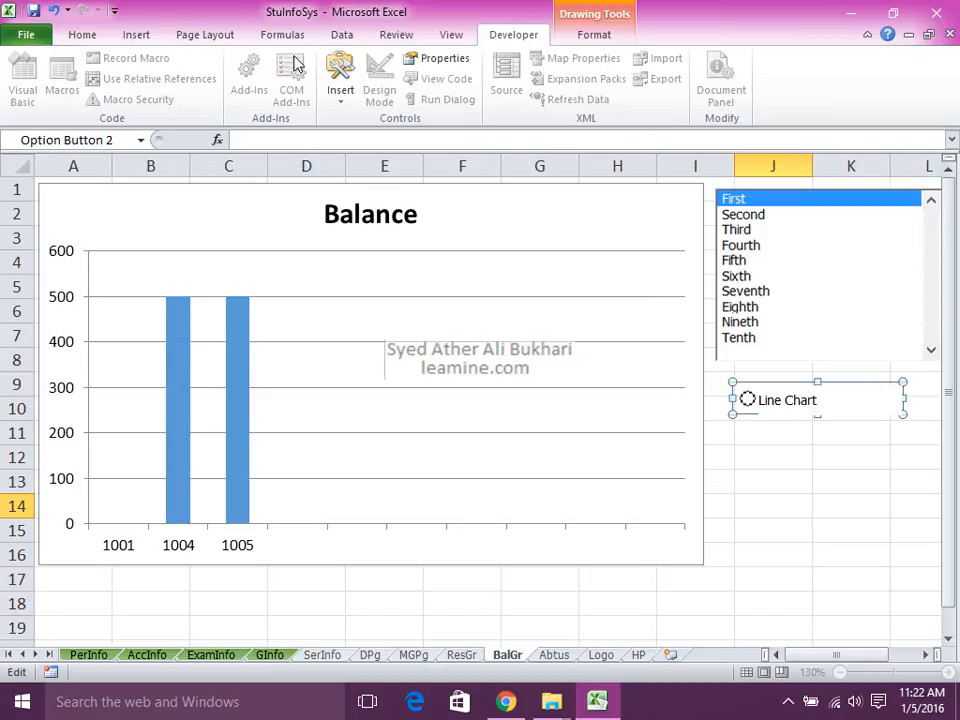
left_click(798, 429)
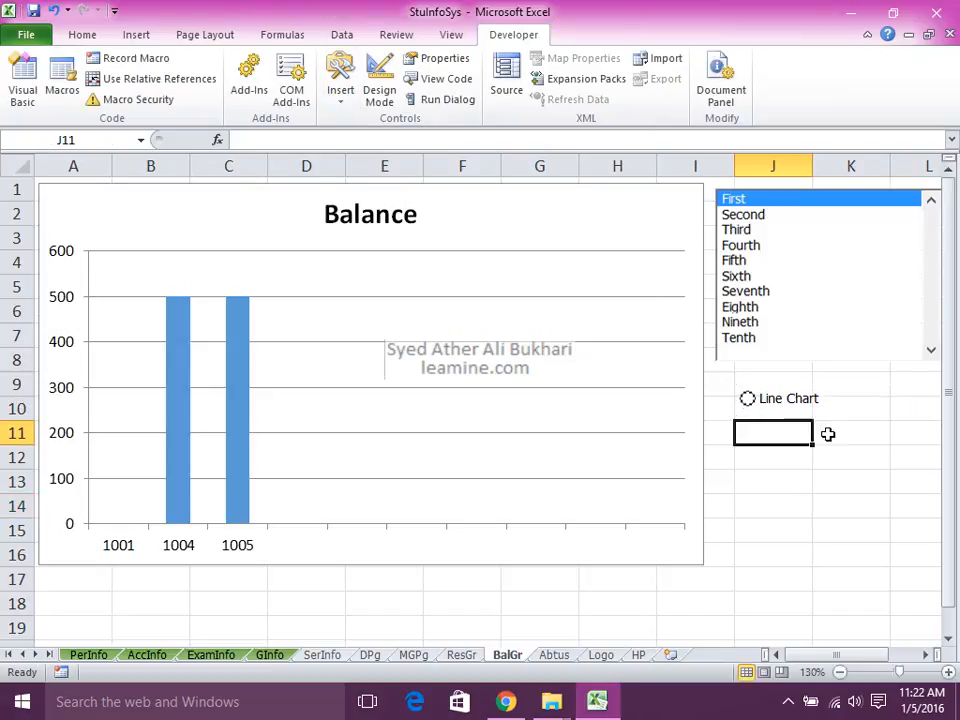
left_click(832, 418)
left_click(806, 398)
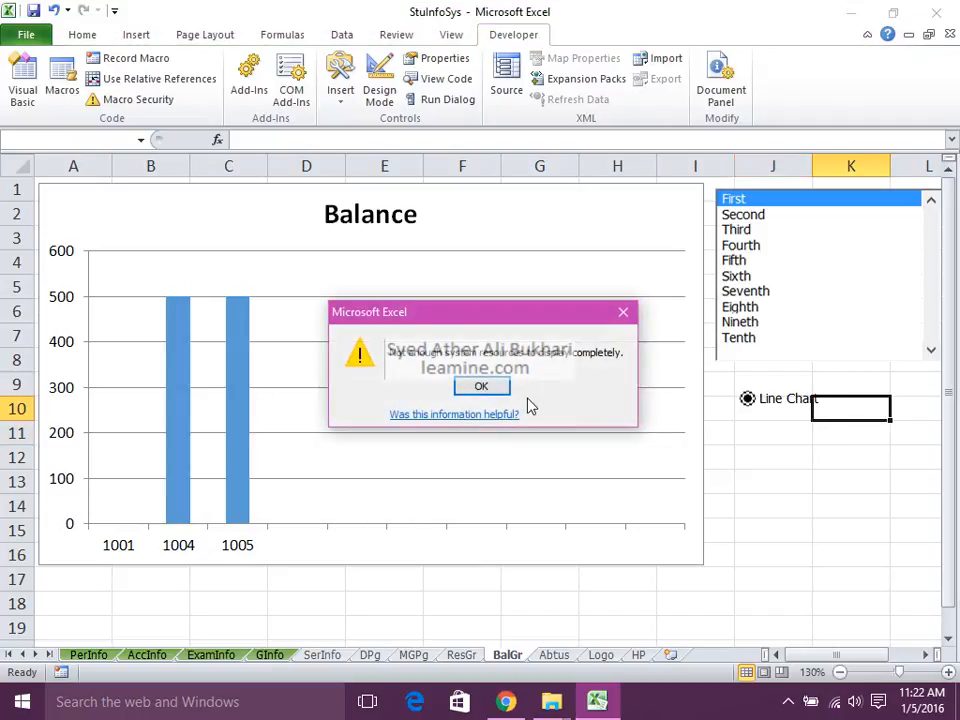
key("Return")
Duplicate the Line Chart option button twice, stacking the copies below the original
right_click(776, 400)
left_click_drag(776, 400, 774, 426)
left_click_drag(775, 426, 775, 427)
left_click_drag(775, 427, 775, 476)
Change the middle option button's caption to Column Chart
right_click(776, 439)
left_click(769, 441)
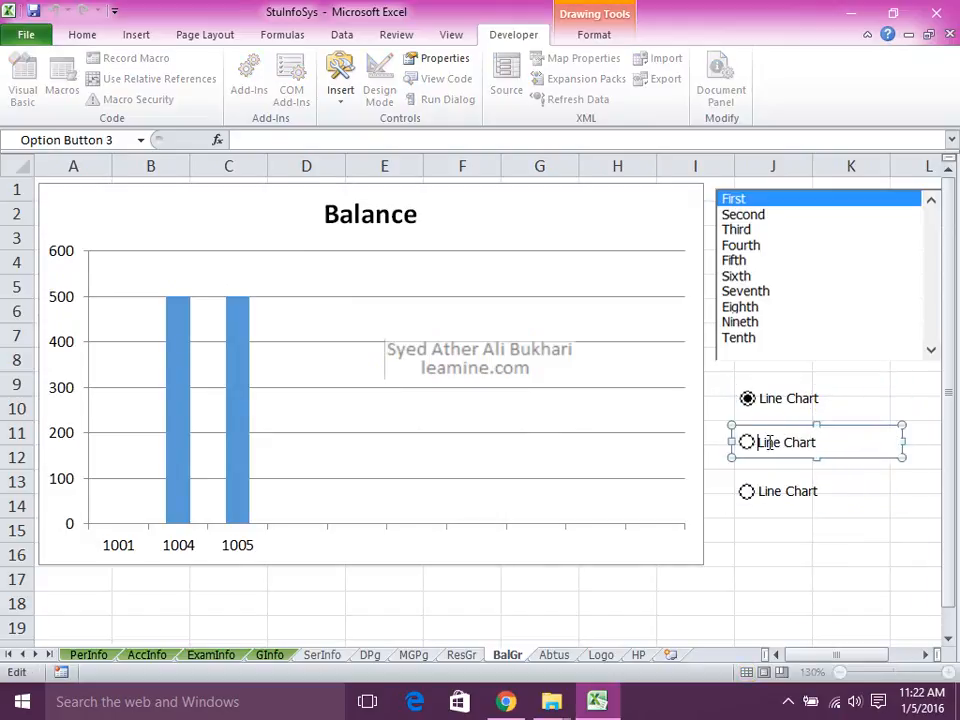
key("ctrl+shift+Right")
key("Delete")
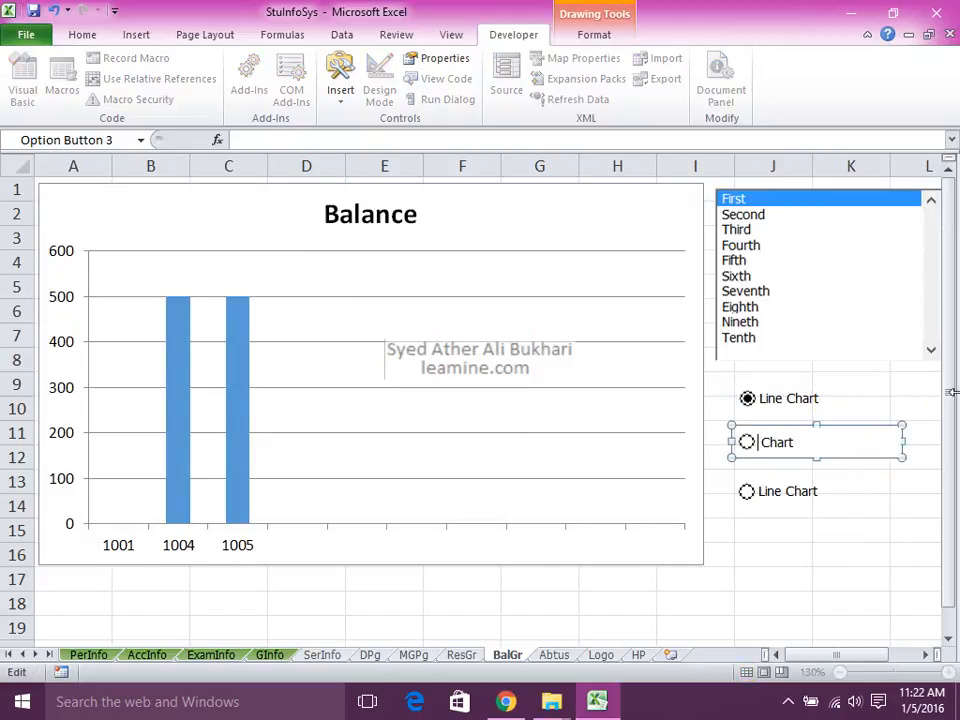
type("Column Ch")
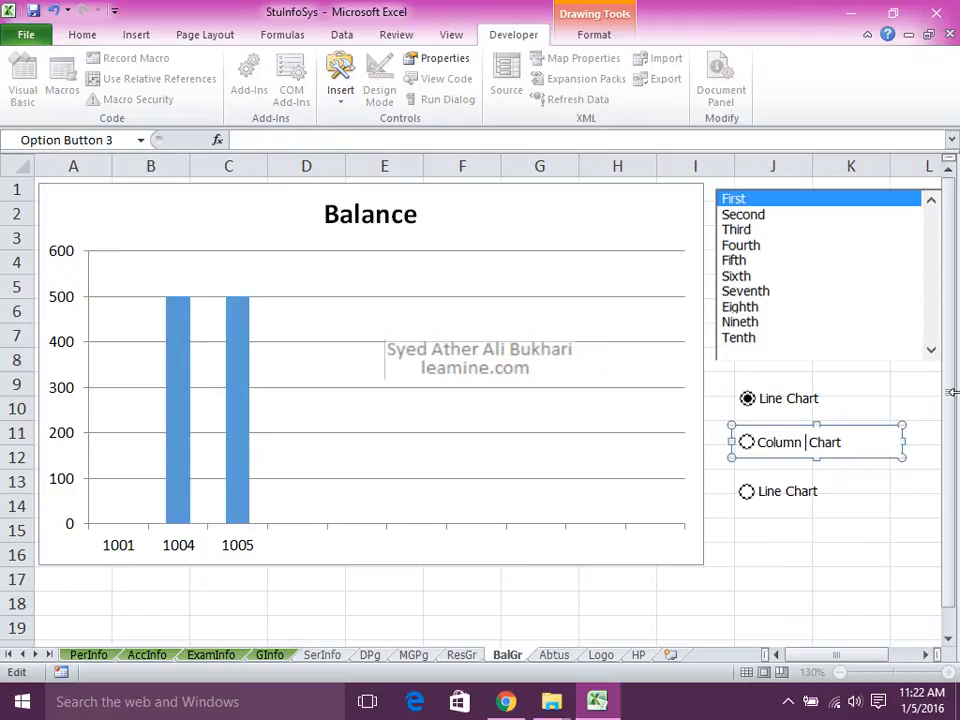
key("BackSpace")
key("BackSpace")
key("BackSpace")
Change the lowest option button's caption to Combo Chart and save the workbook
right_click(793, 498)
left_click(781, 493)
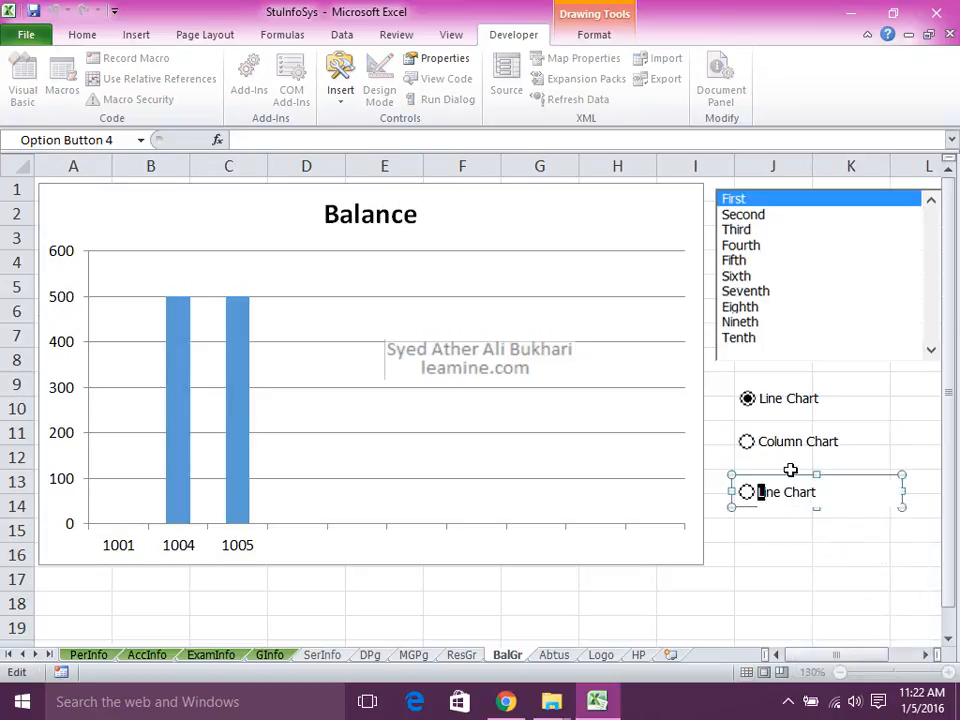
key("BackSpace")
type("Comb")
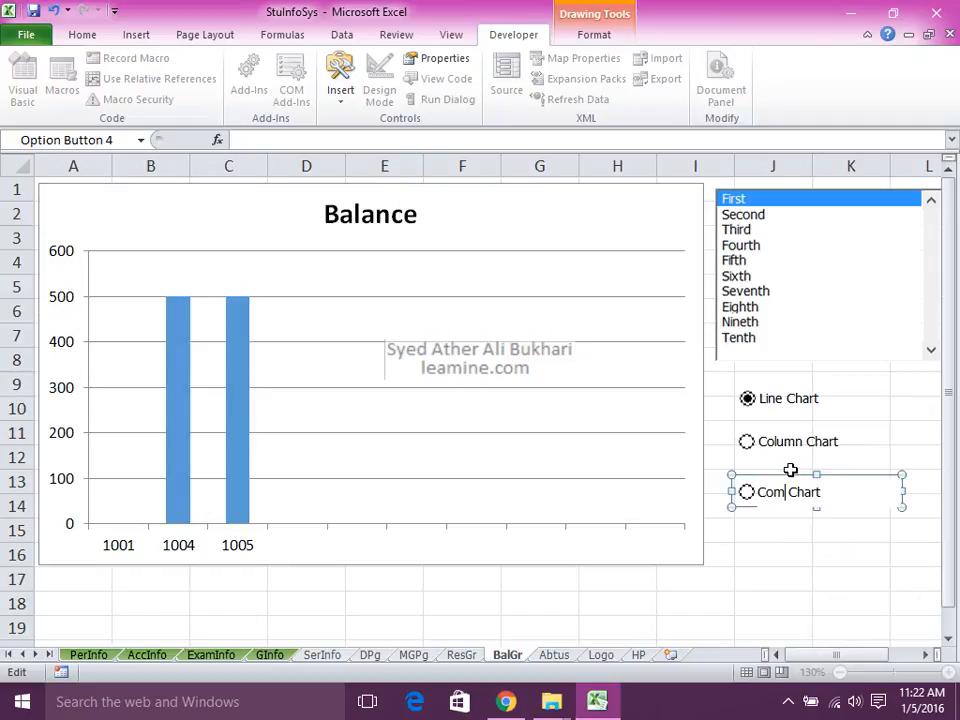
type("o")
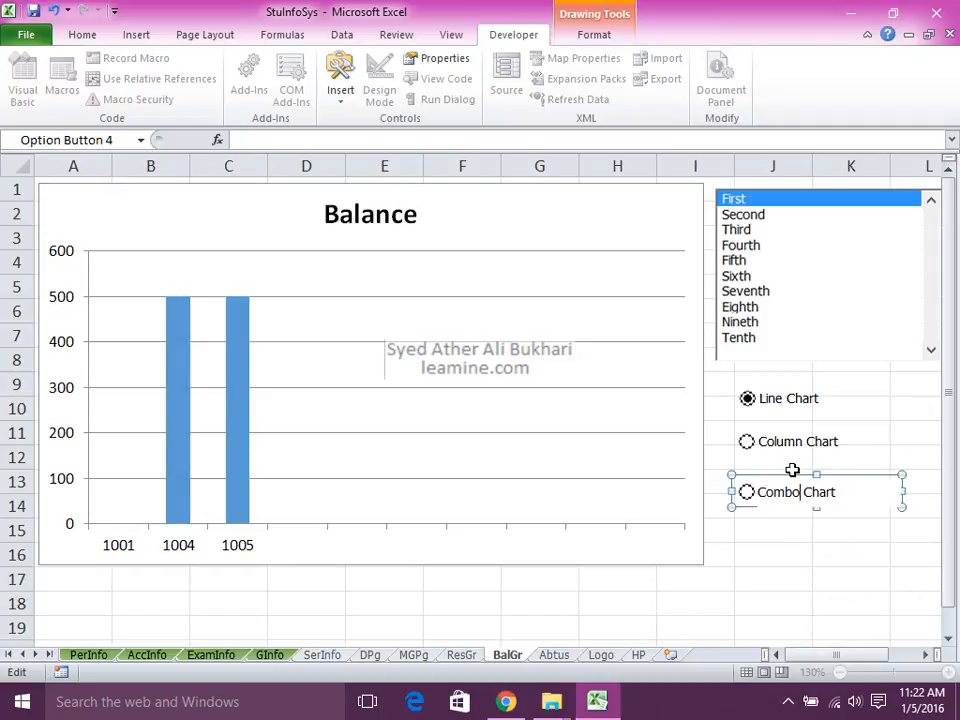
left_click(740, 577)
key("ctrl+s")
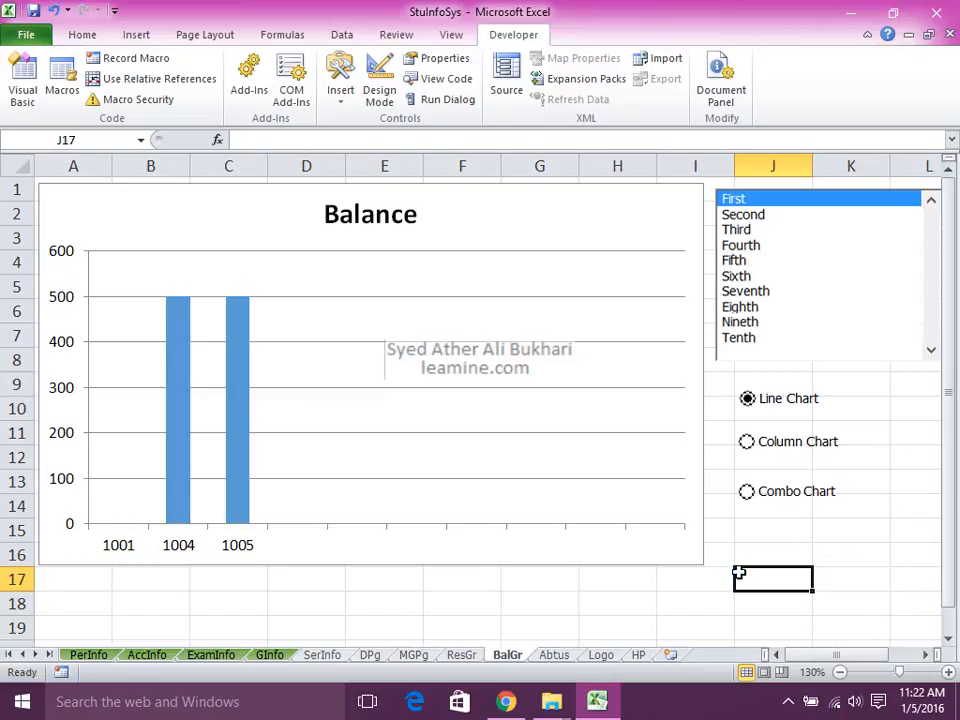
Color the sheet tabs from SerInfo through BalGr with the green theme color, open the Abtus sheet and save the workbook
left_click(321, 655, "ctrl")
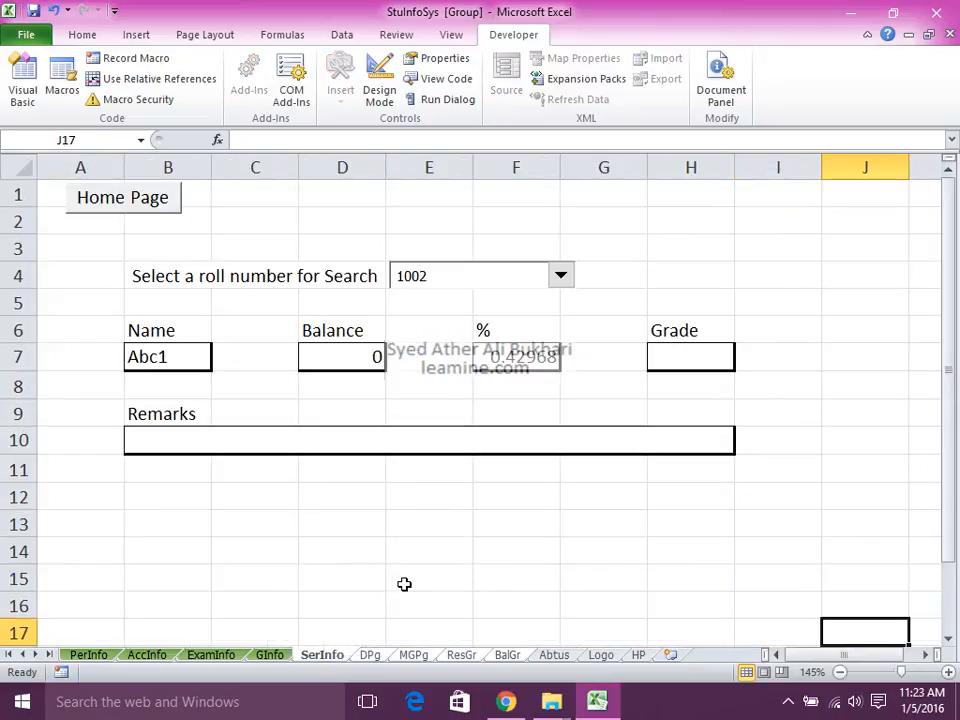
right_click(321, 656)
mouse_move(437, 553)
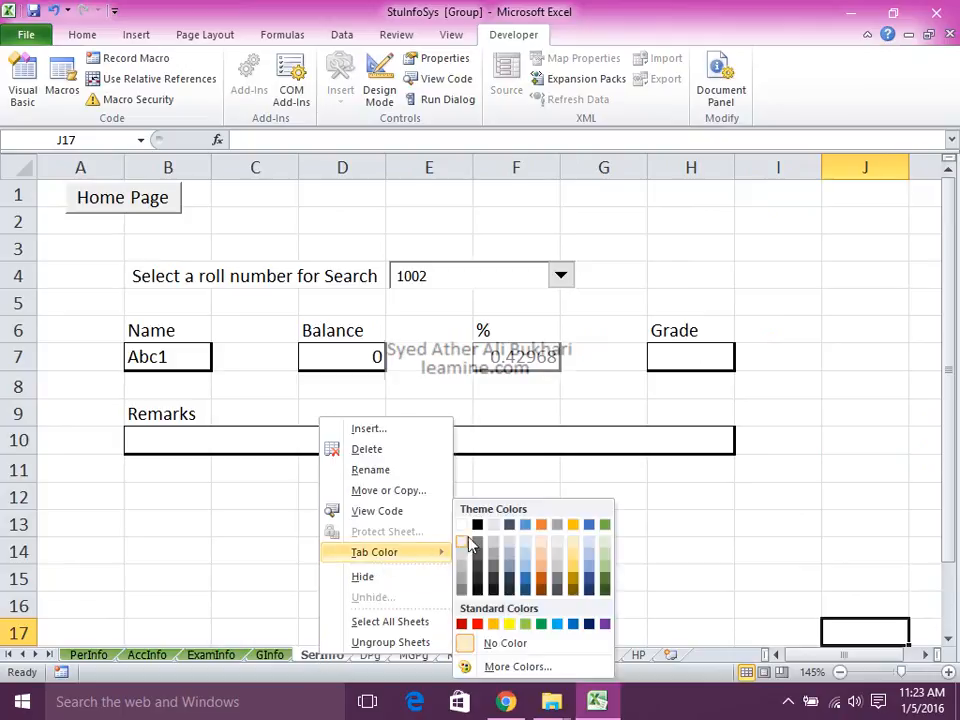
left_click(606, 525)
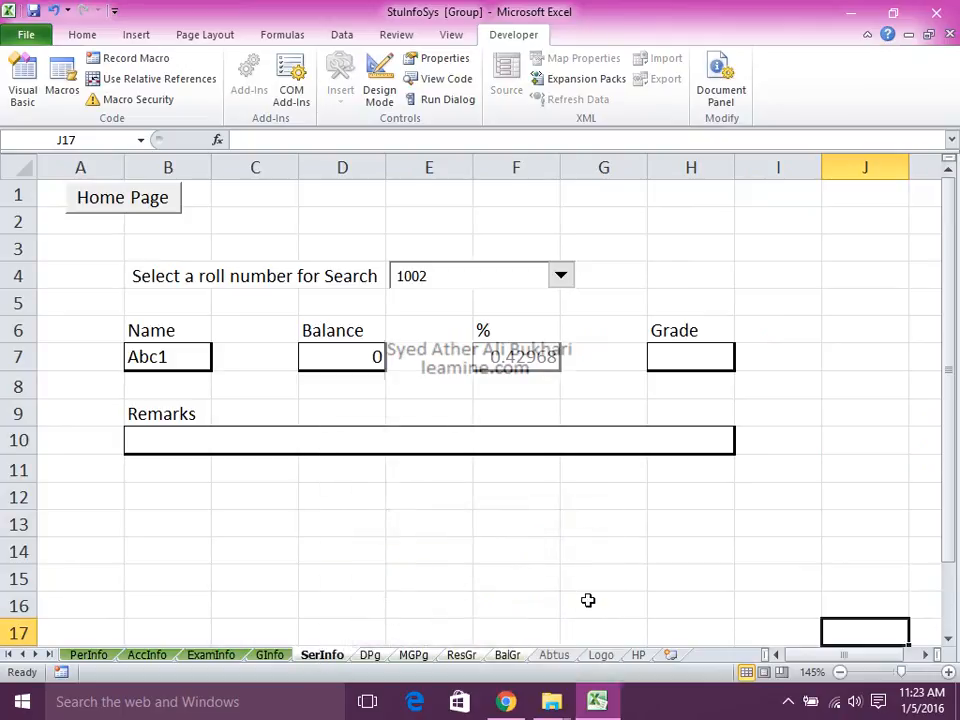
left_click(552, 657)
left_click(206, 240)
left_click(105, 204)
key("ctrl+s")
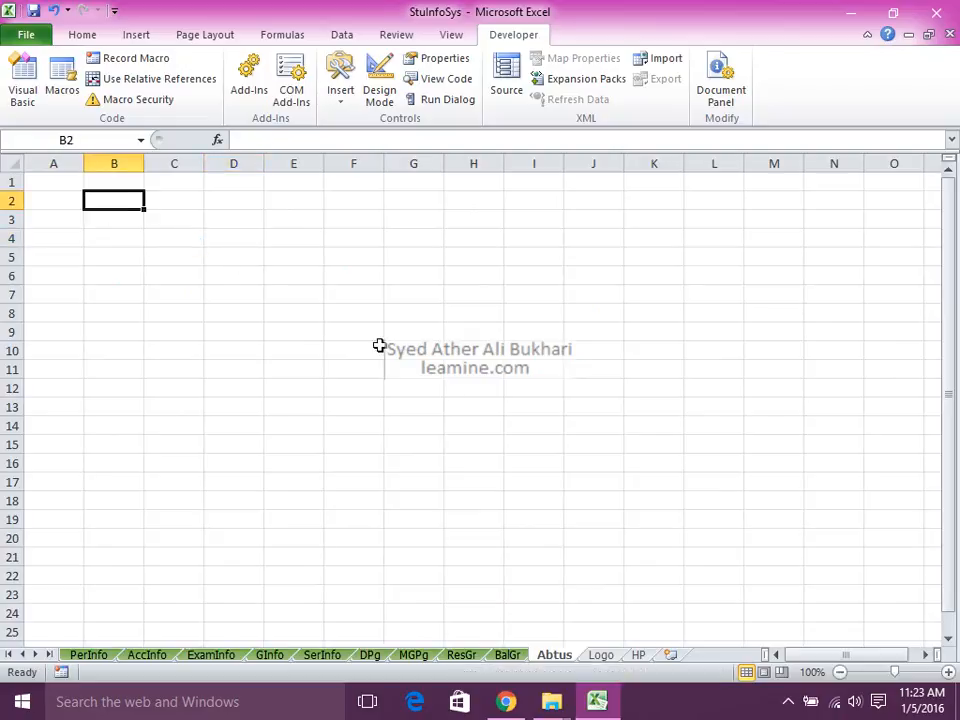
left_click(790, 701)
left_click(806, 670)
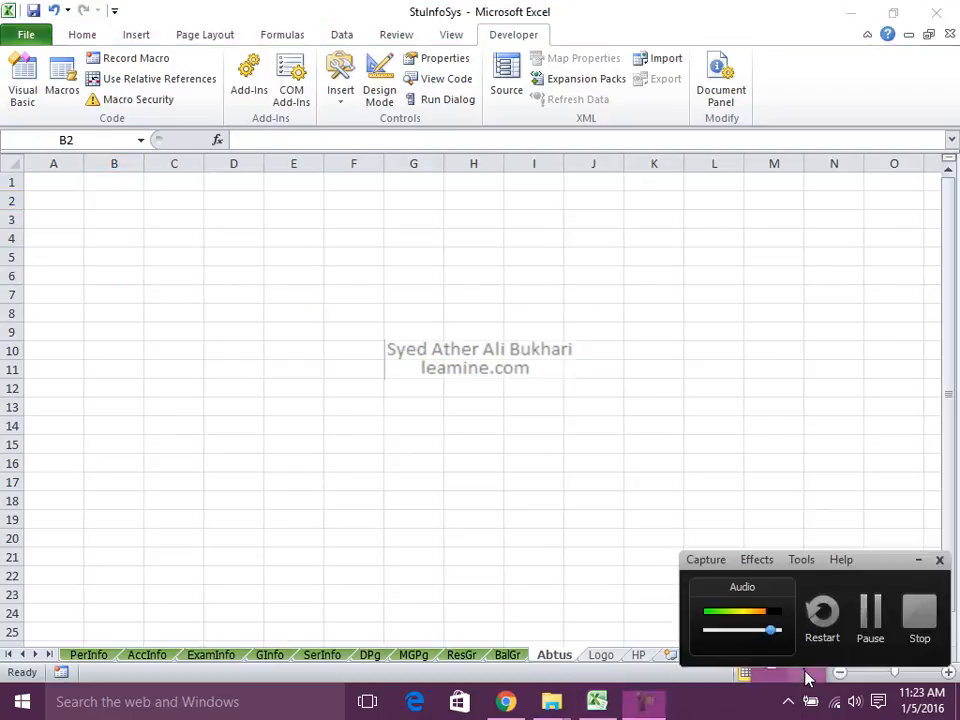
left_click(864, 626)
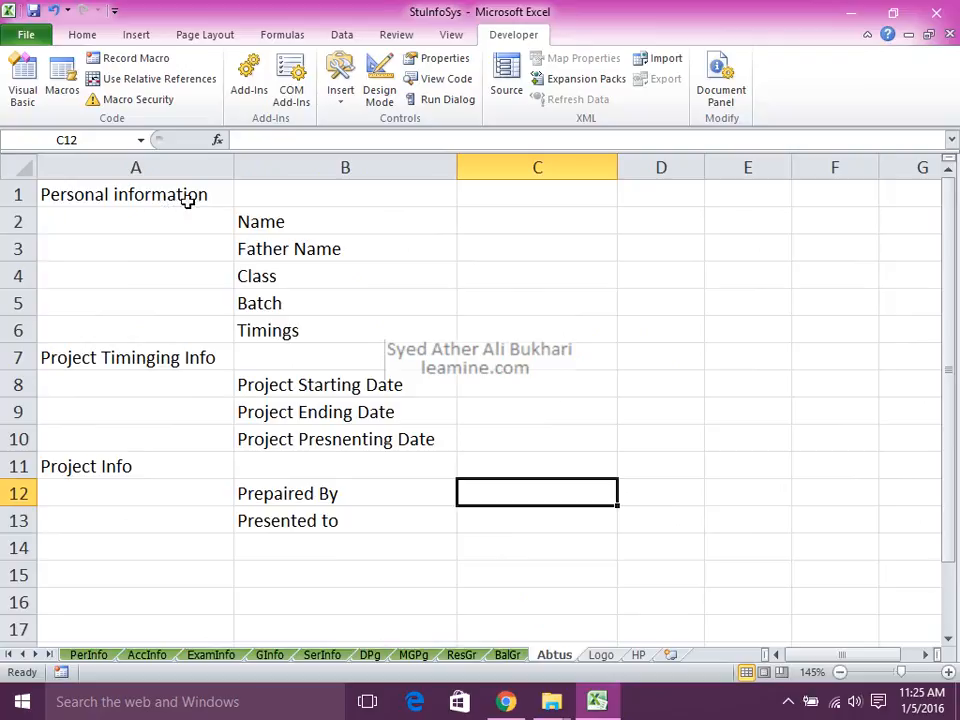
left_click_drag(261, 223, 259, 330)
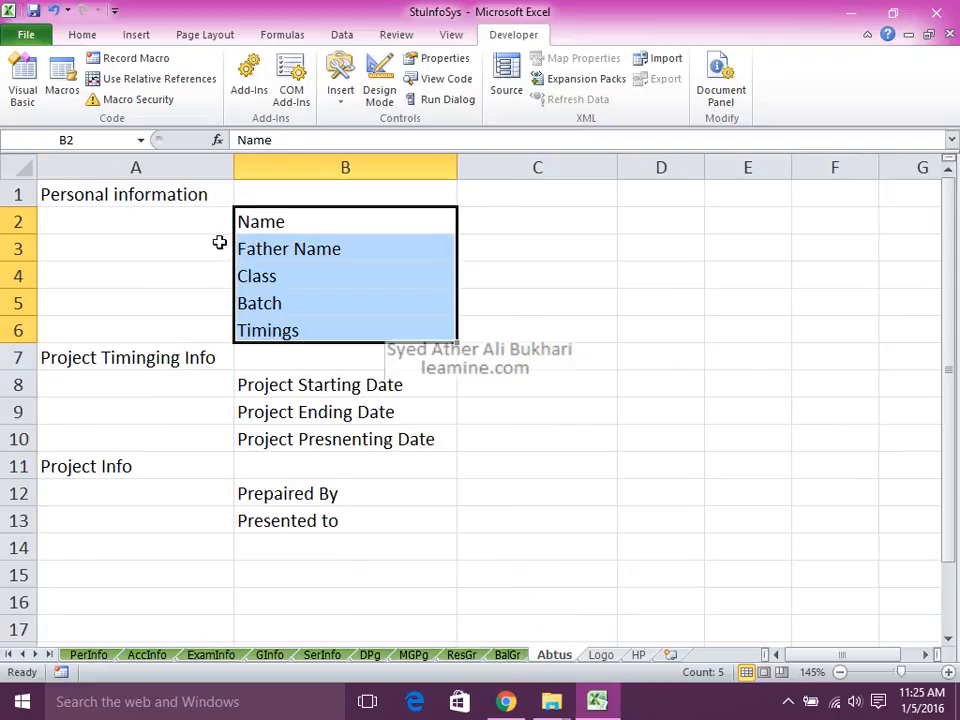
left_click_drag(150, 362, 260, 425)
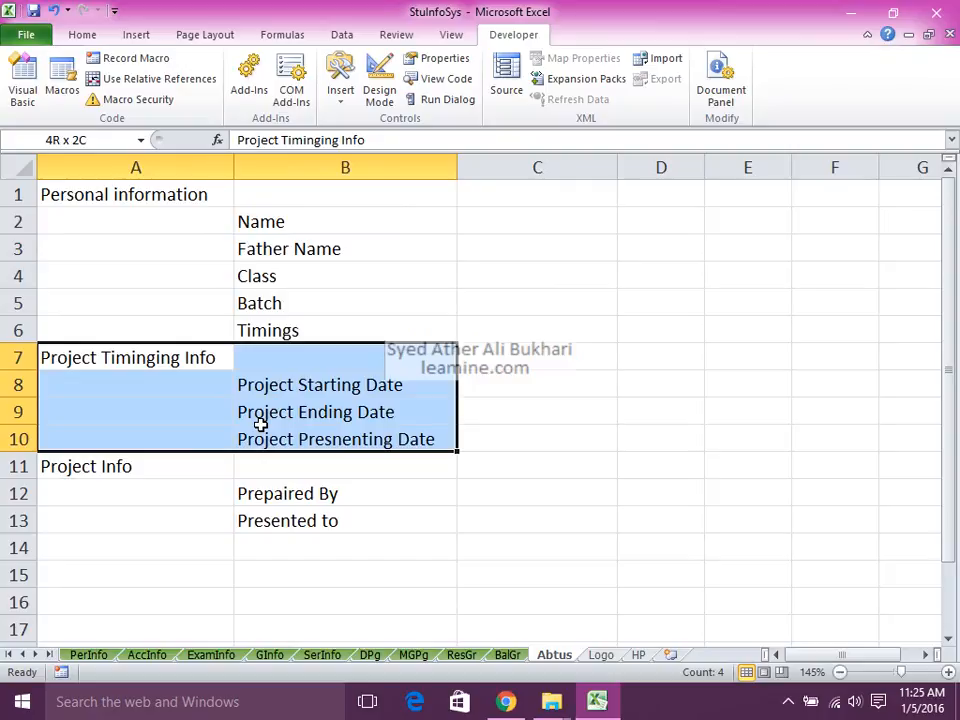
left_click_drag(260, 425, 300, 520)
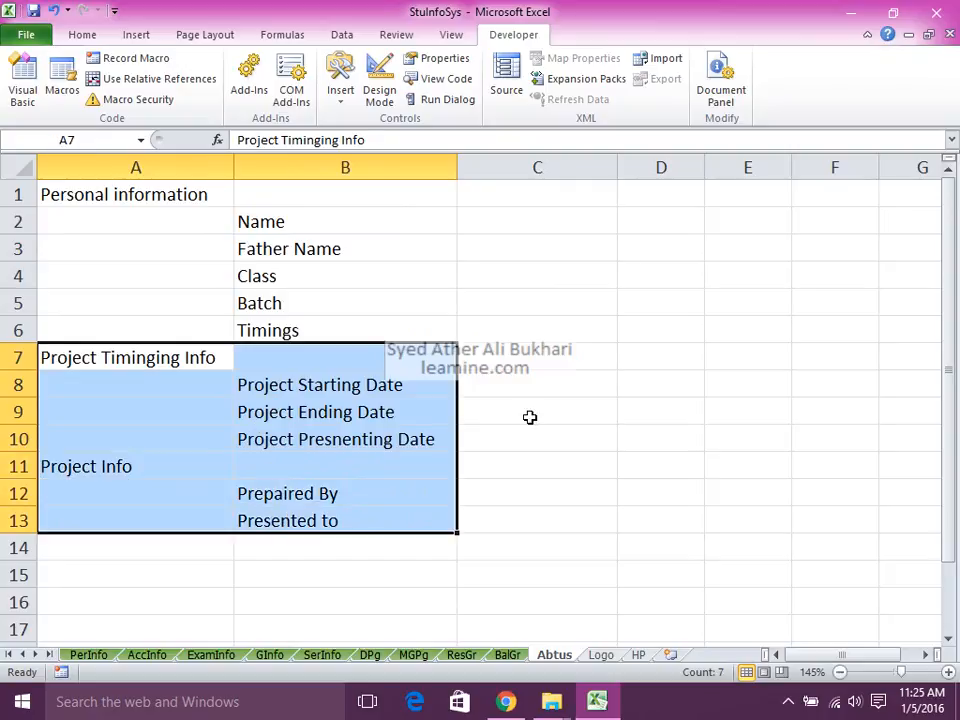
left_click(576, 254)
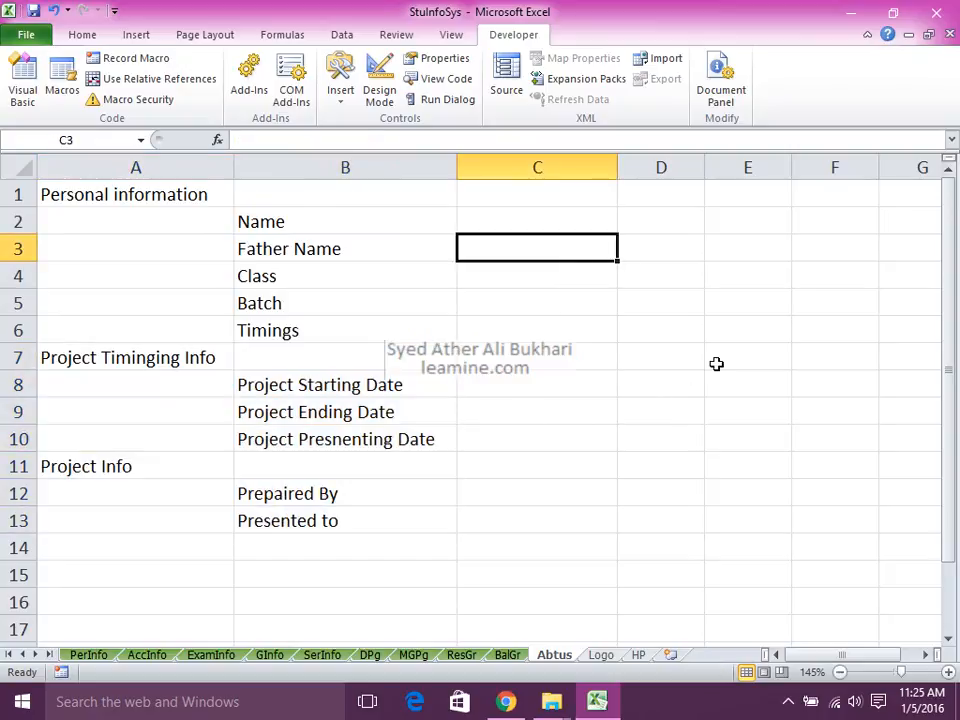
Start inserting a picture at cell E1 of the Abtus sheet and browse to Recordings > Images on Lectures Drive (E:)
left_click(756, 206)
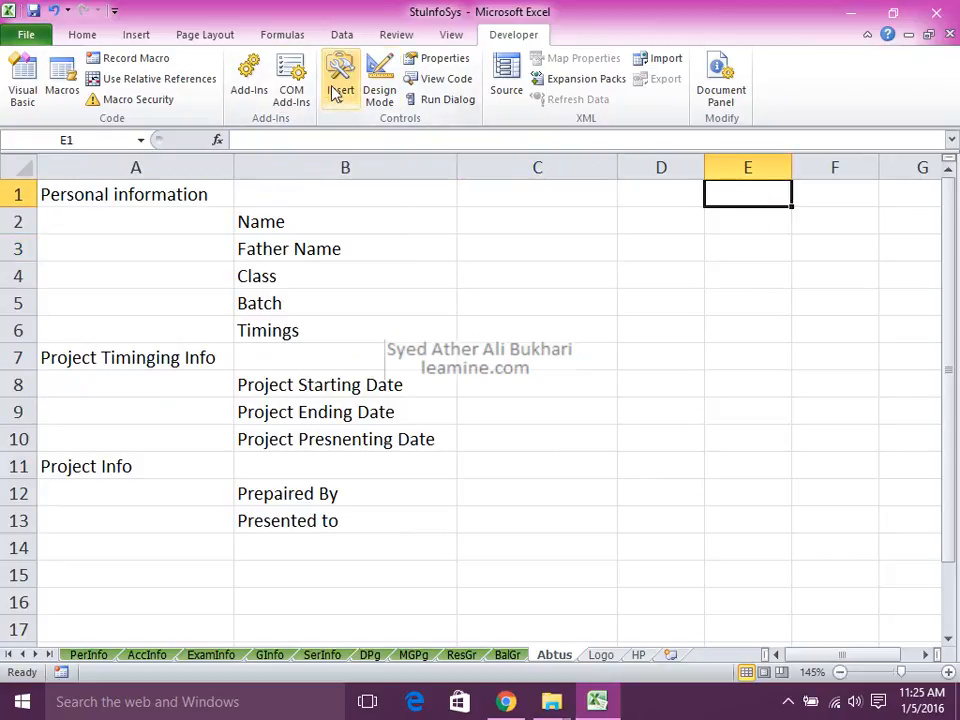
left_click(135, 35)
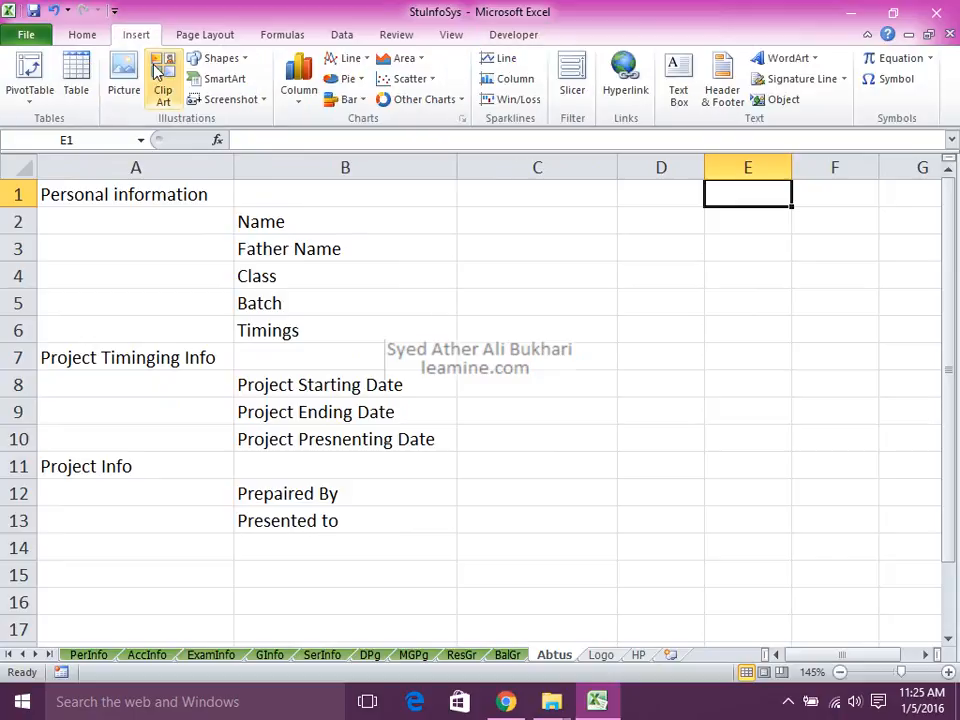
left_click(125, 80)
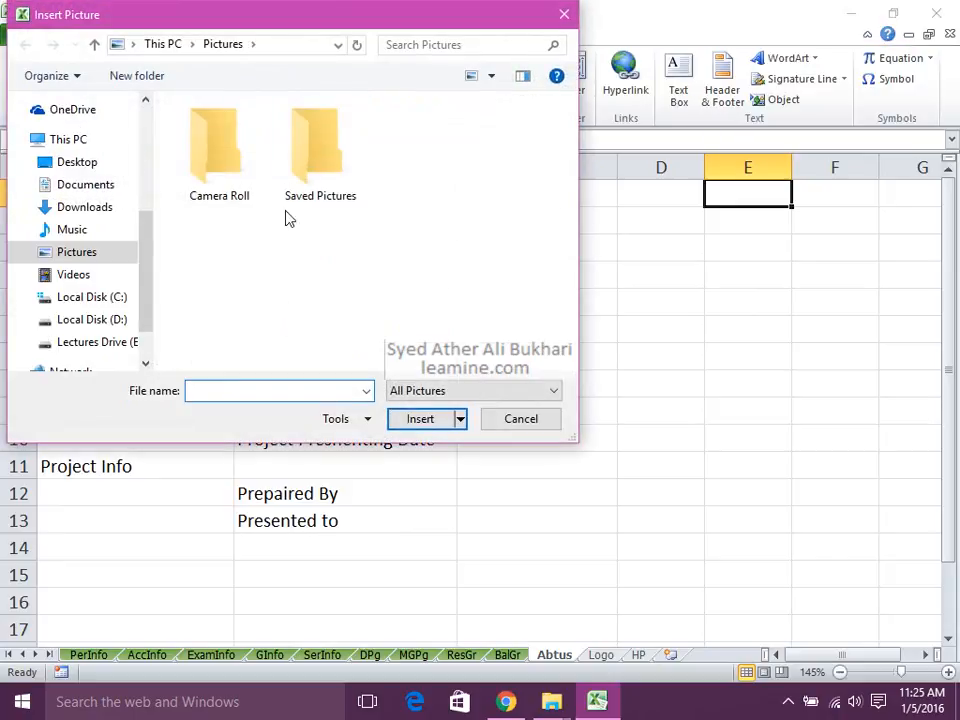
left_click(105, 342)
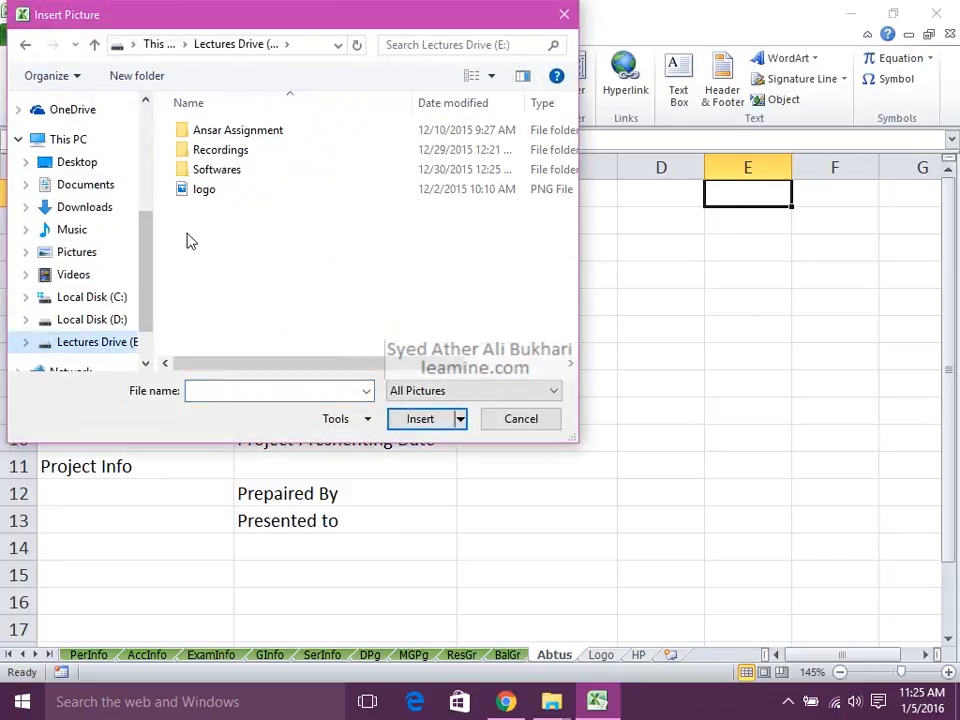
double_click(224, 151)
double_click(226, 139)
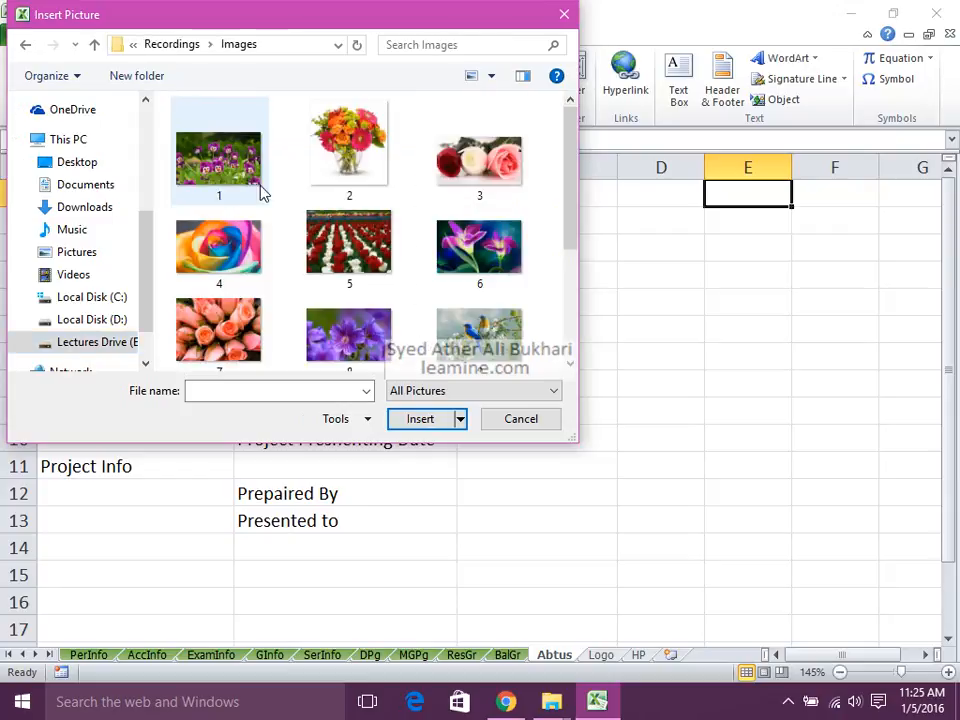
left_click_drag(568, 154, 571, 262)
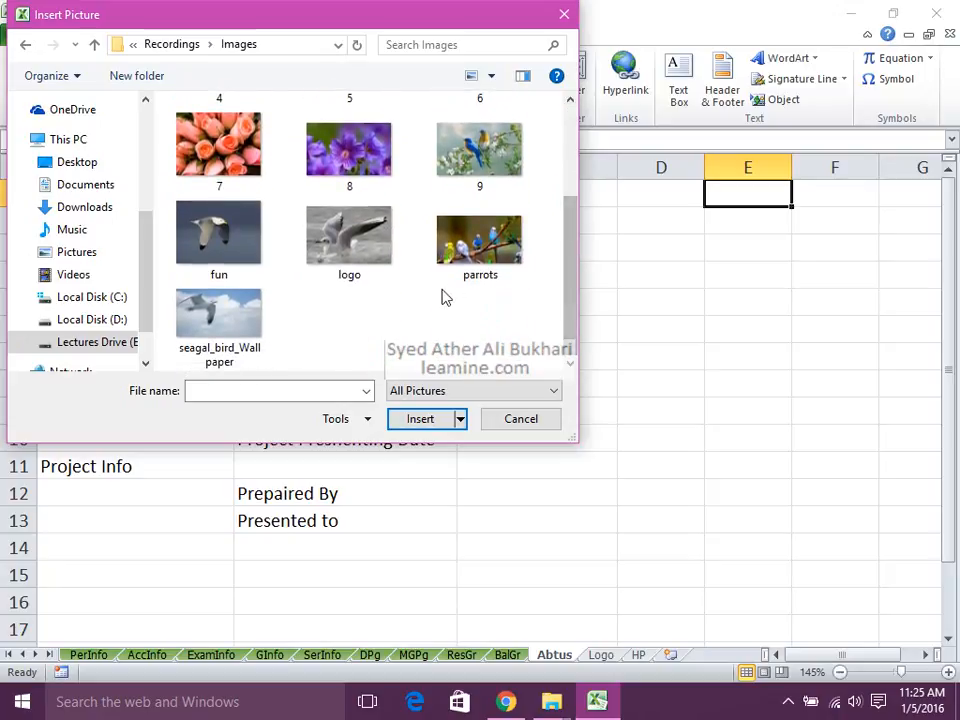
left_click(229, 240)
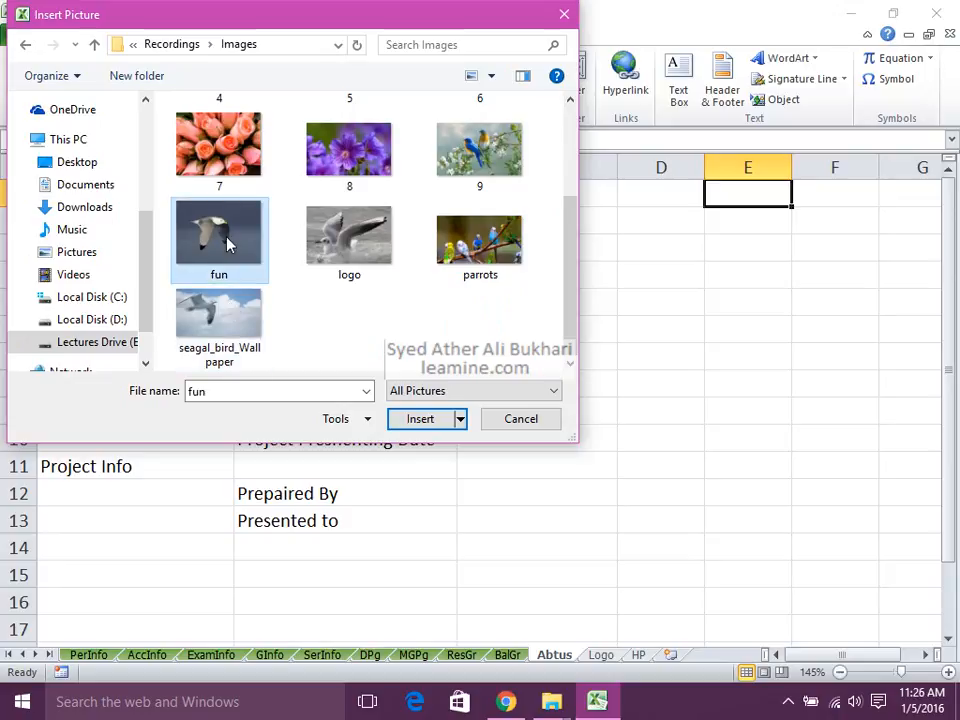
left_click(515, 240)
left_click(420, 418)
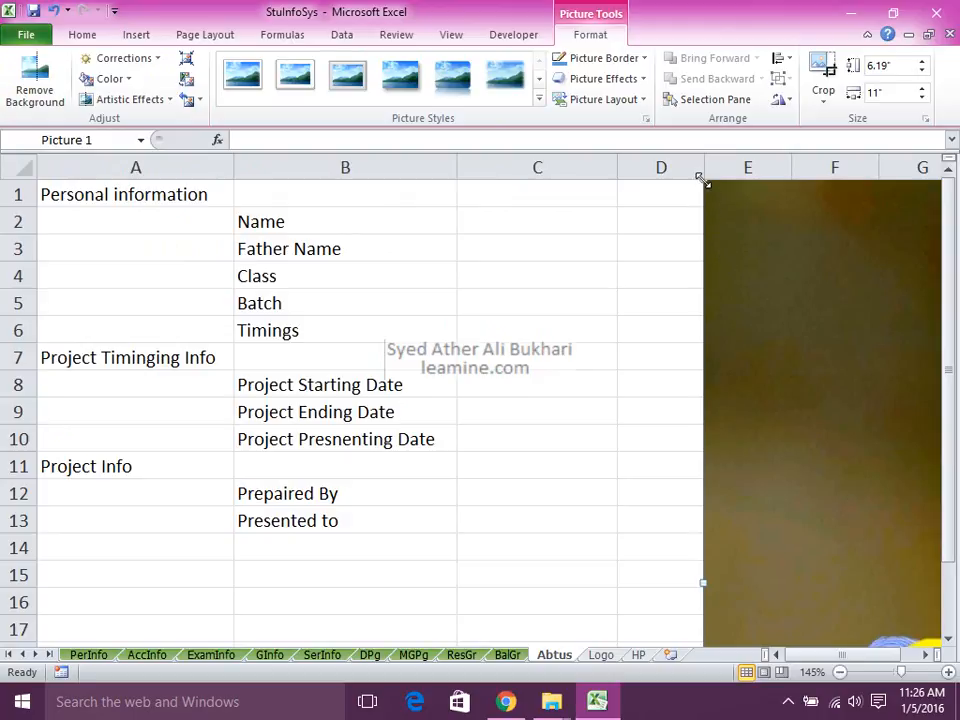
left_click_drag(724, 218, 876, 409)
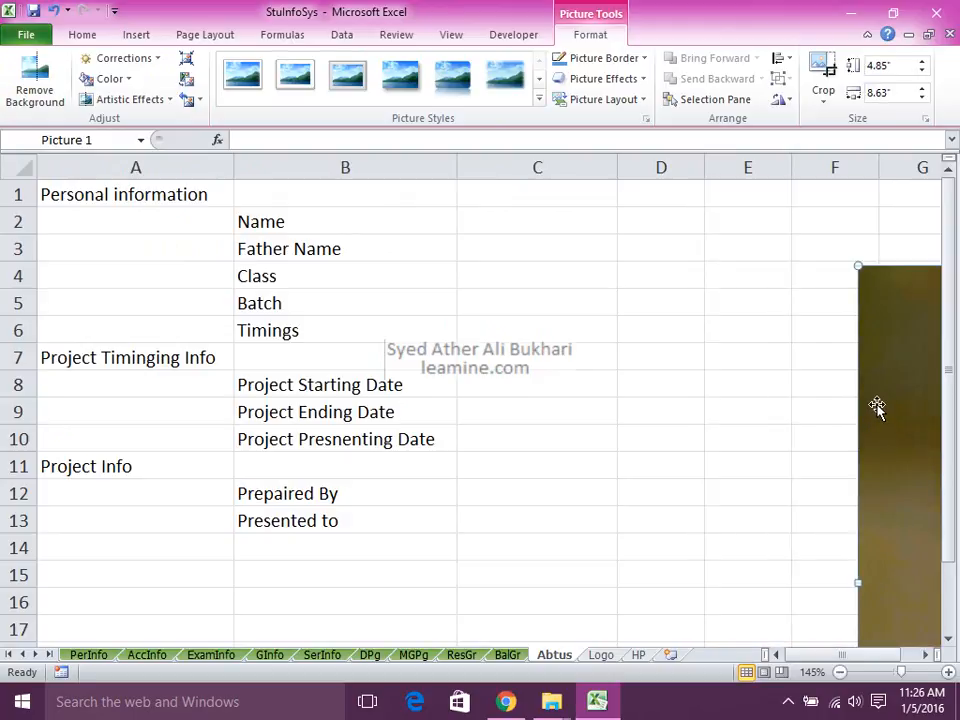
key("Delete")
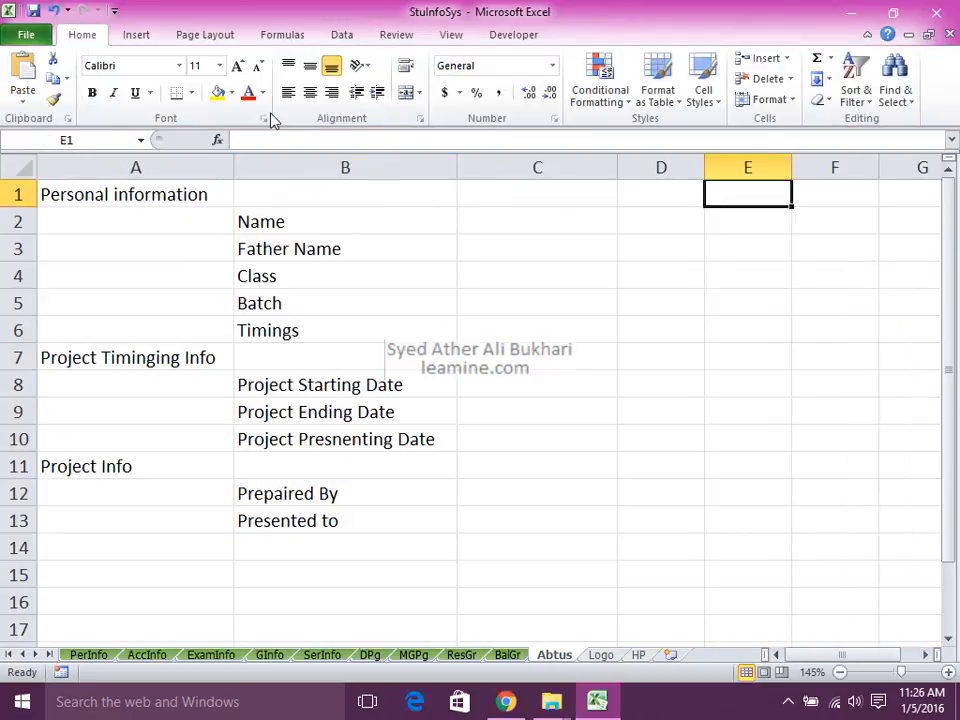
Insert picture 2, the flower vase, on the Abtus sheet and shrink it to about 1.16 by 1.06 inches over columns E and F
left_click(134, 36)
left_click(122, 92)
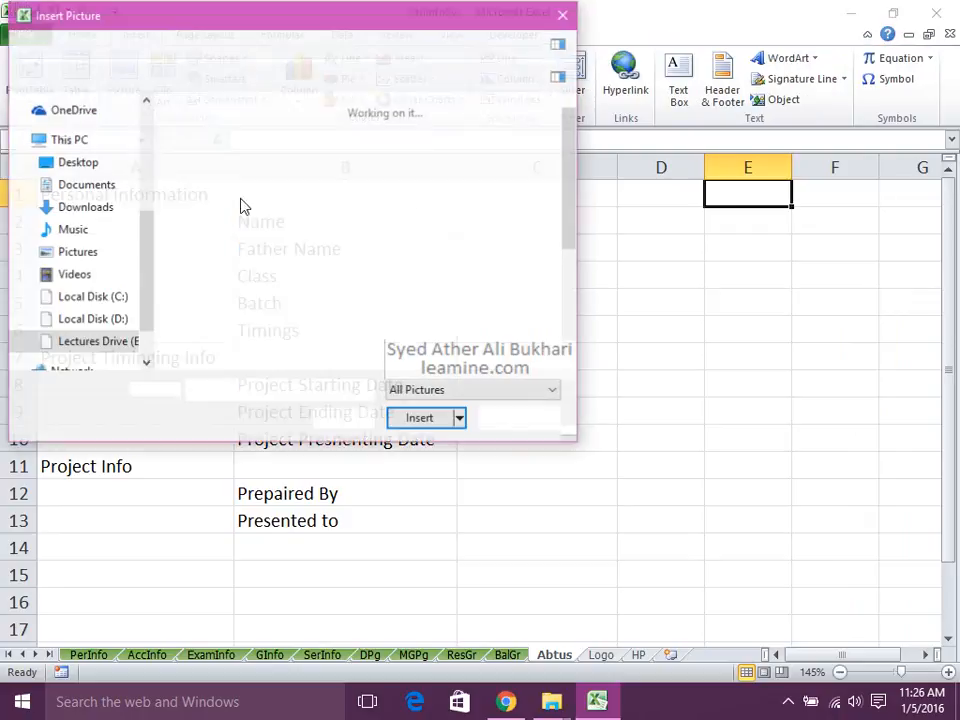
double_click(349, 145)
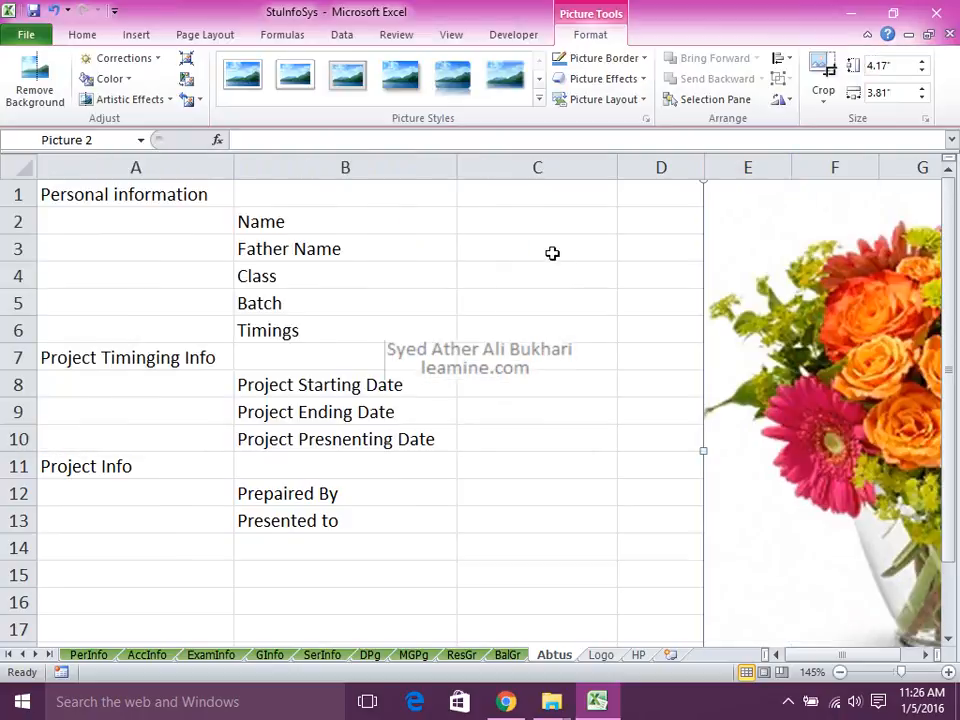
left_click_drag(705, 182, 869, 362)
left_click_drag(896, 425, 795, 284)
left_click_drag(887, 197, 861, 227)
left_click_drag(812, 297, 831, 257)
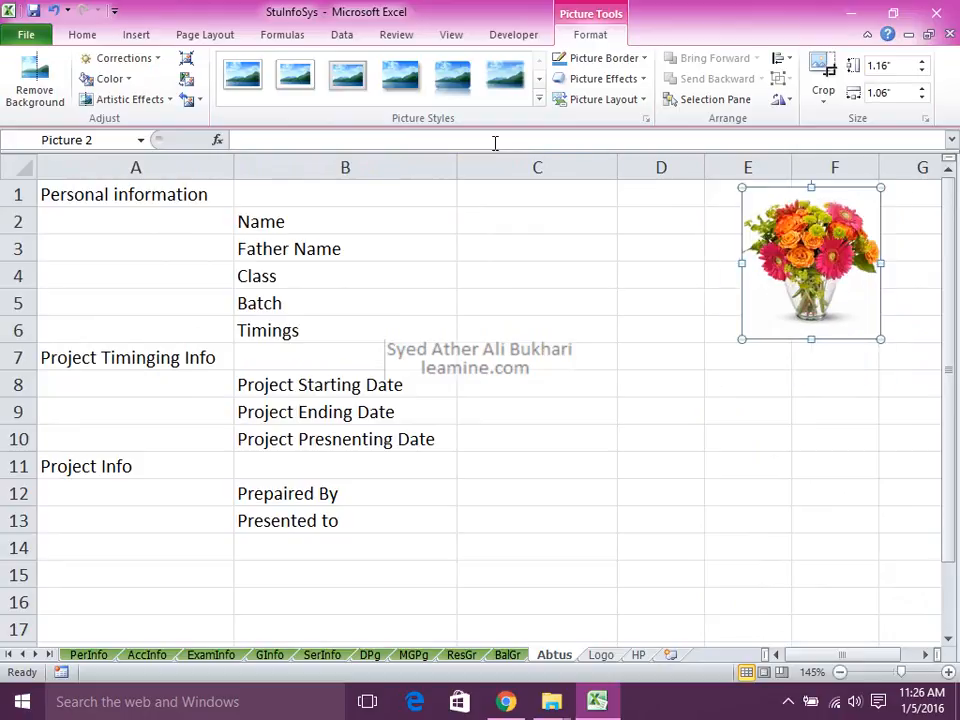
Give the flower picture on the Abtus sheet a white reflected bevel frame from the picture styles
left_click(539, 99)
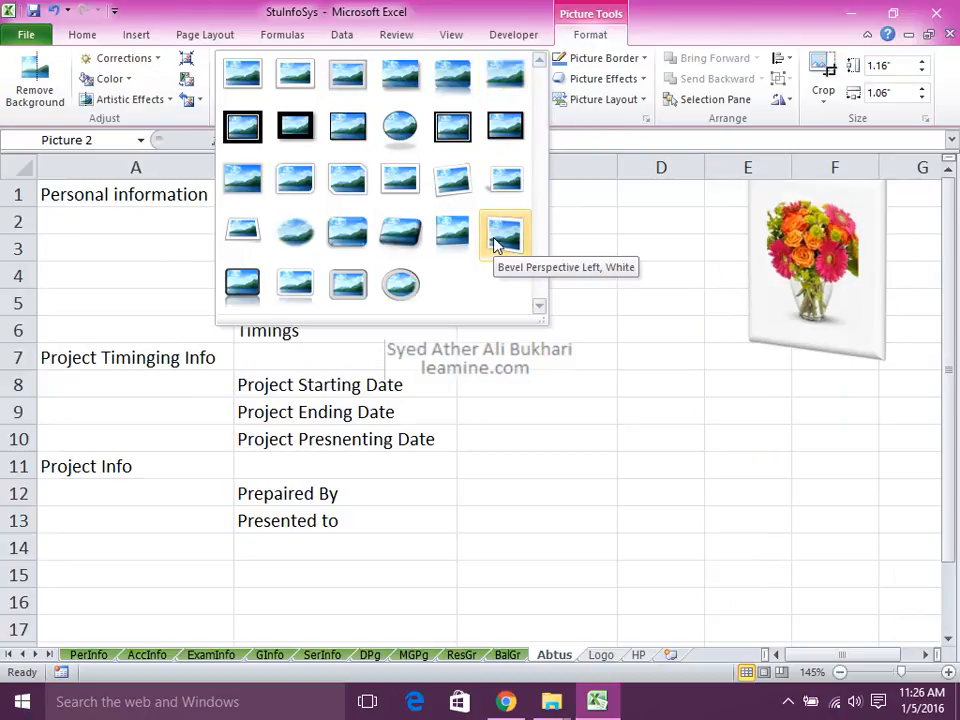
left_click(497, 240)
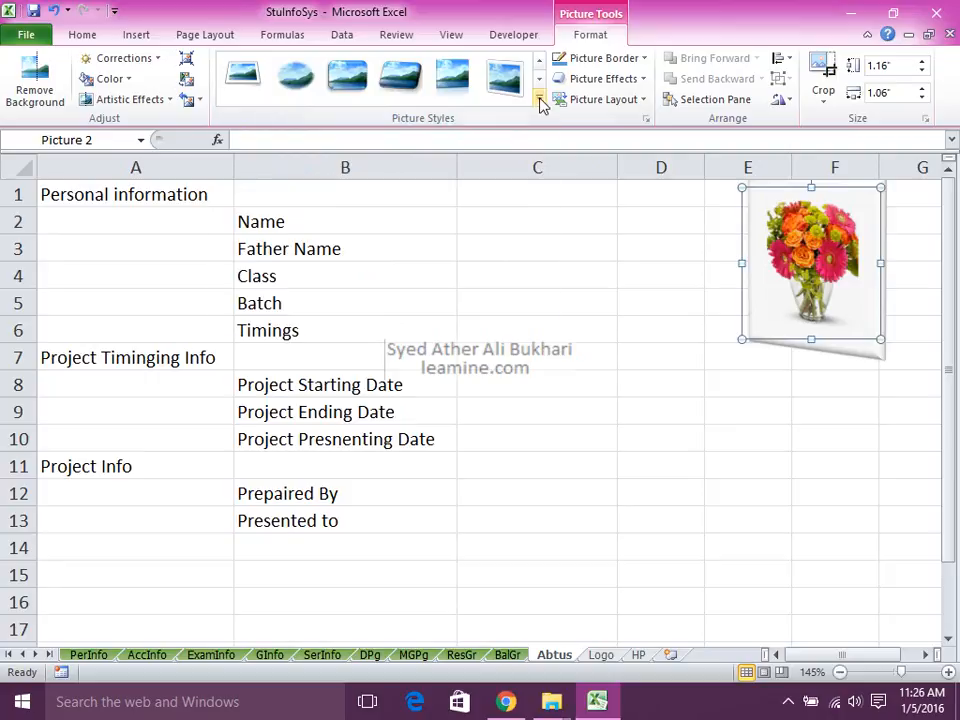
left_click(539, 98)
left_click(240, 278)
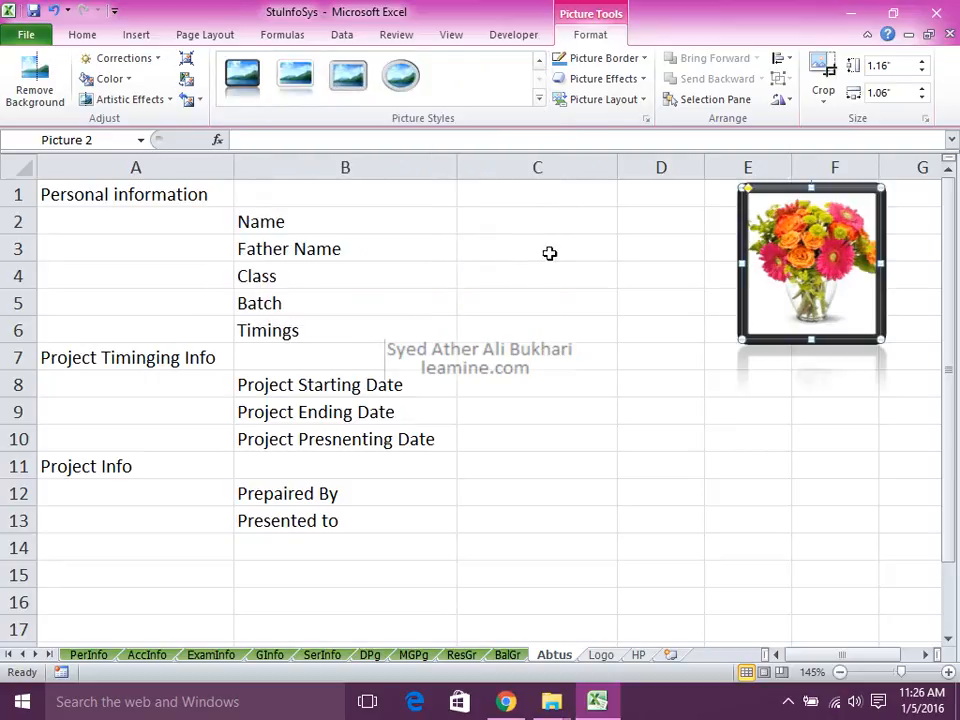
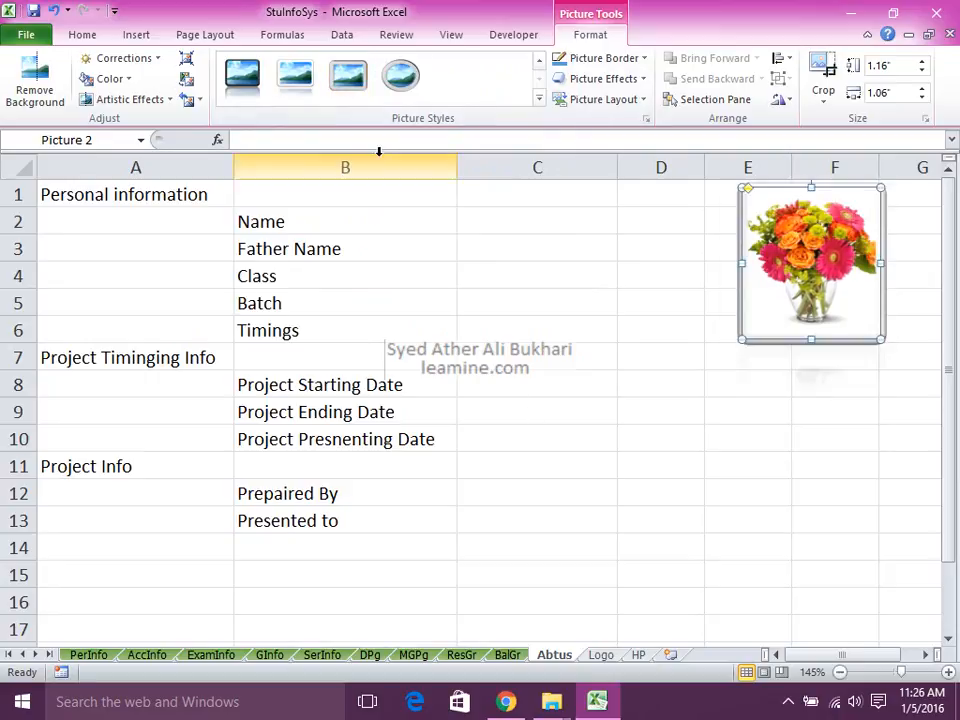
left_click(349, 219)
left_click(851, 335)
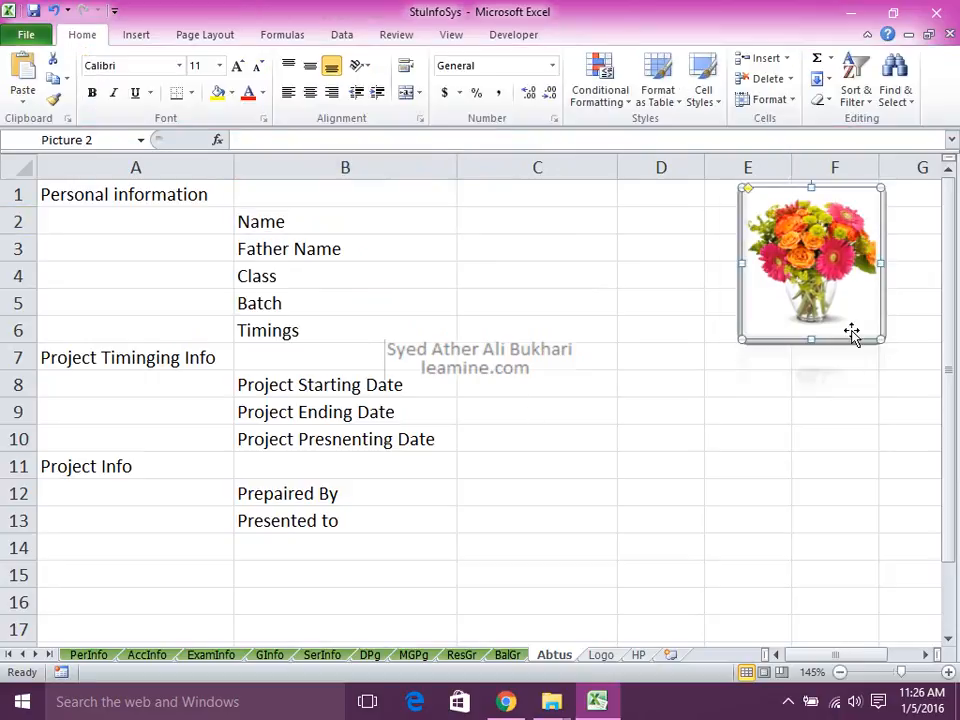
Insert picture 2, the flower vase, from the Images folder at cell A1 of the Logo sheet
left_click(606, 656)
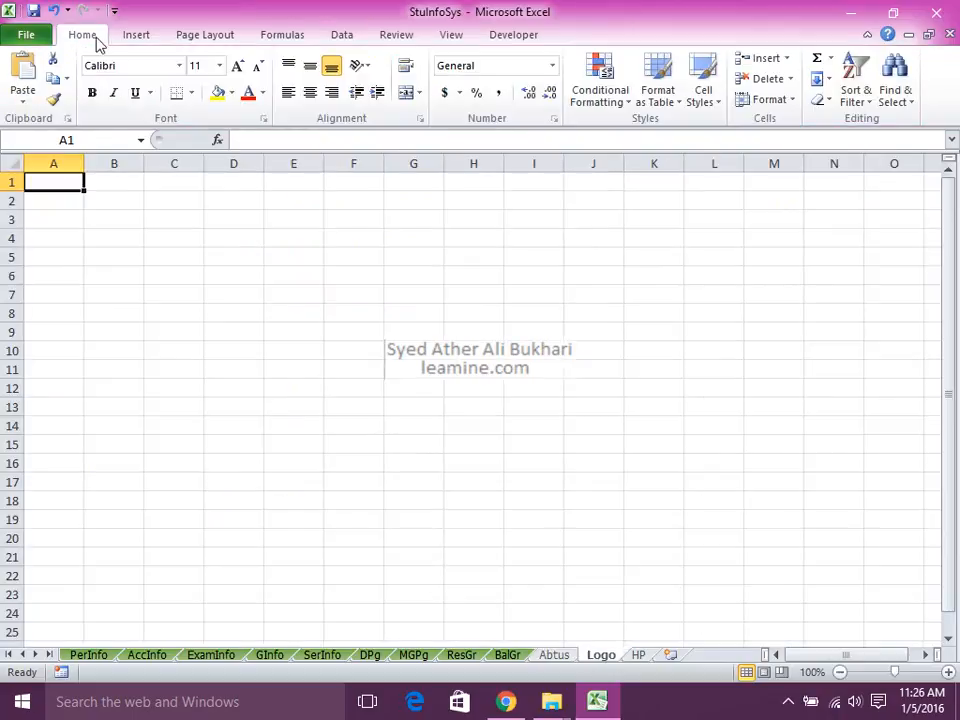
left_click(128, 40)
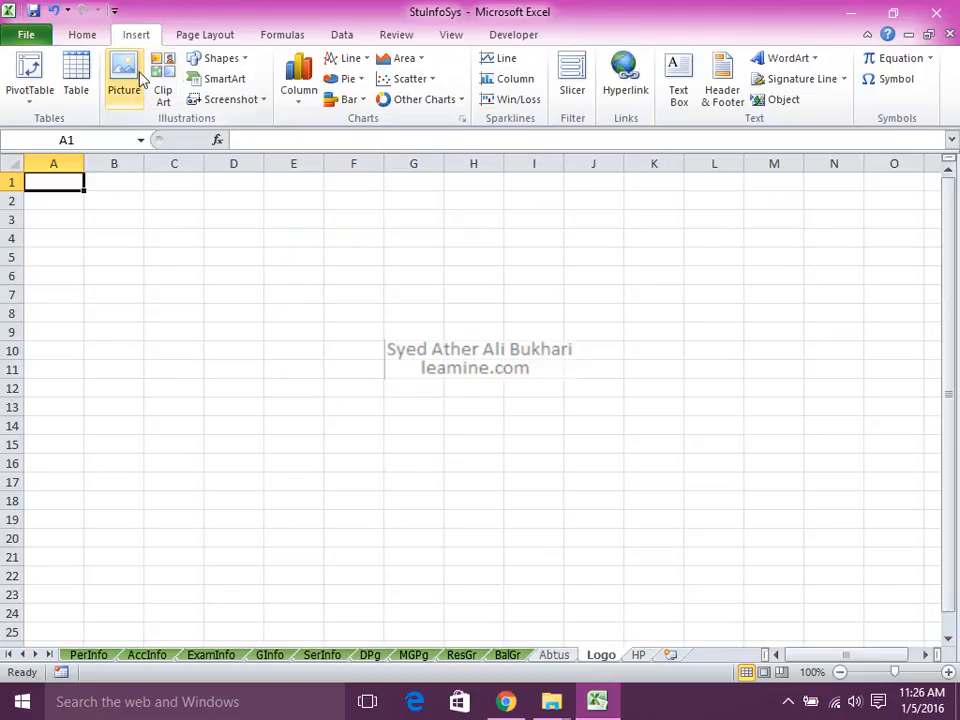
left_click(124, 78)
left_click(347, 139)
left_click(418, 358)
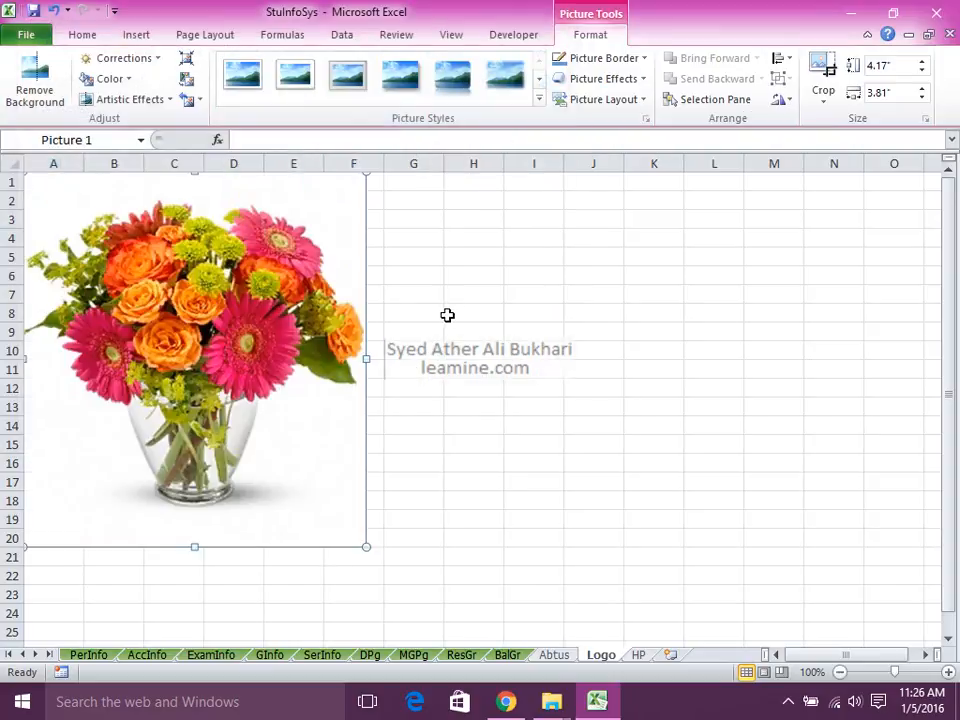
Enlarge the Logo sheet's flower picture to cover about columns A to G and rows 1 to 24, and save the workbook
left_click_drag(363, 541, 432, 620)
left_click_drag(534, 331, 474, 312)
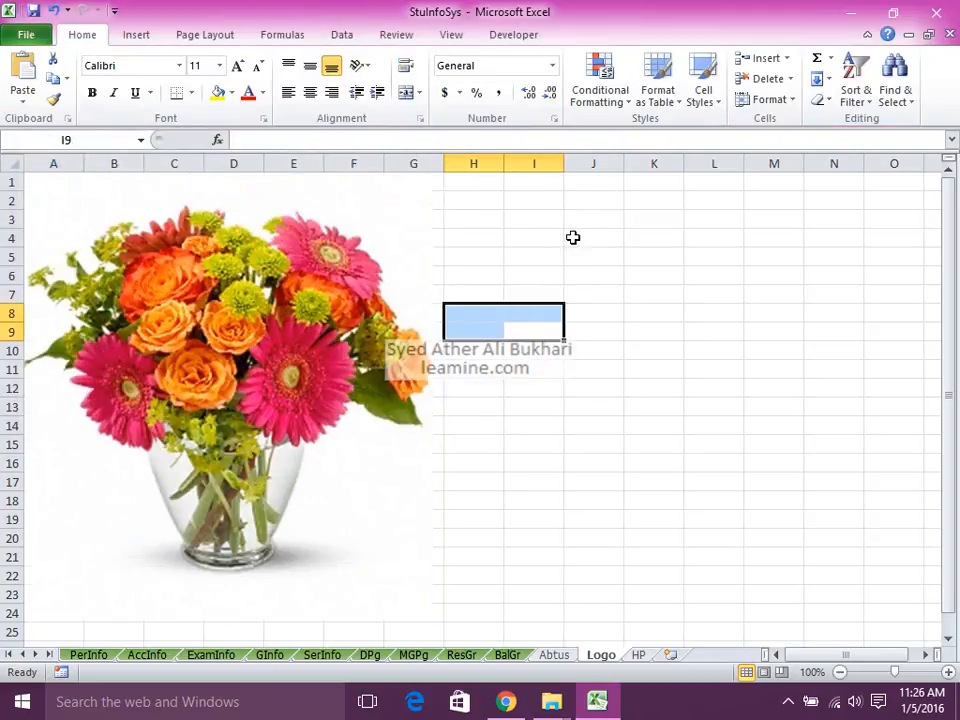
left_click(593, 238)
key("ctrl+s")
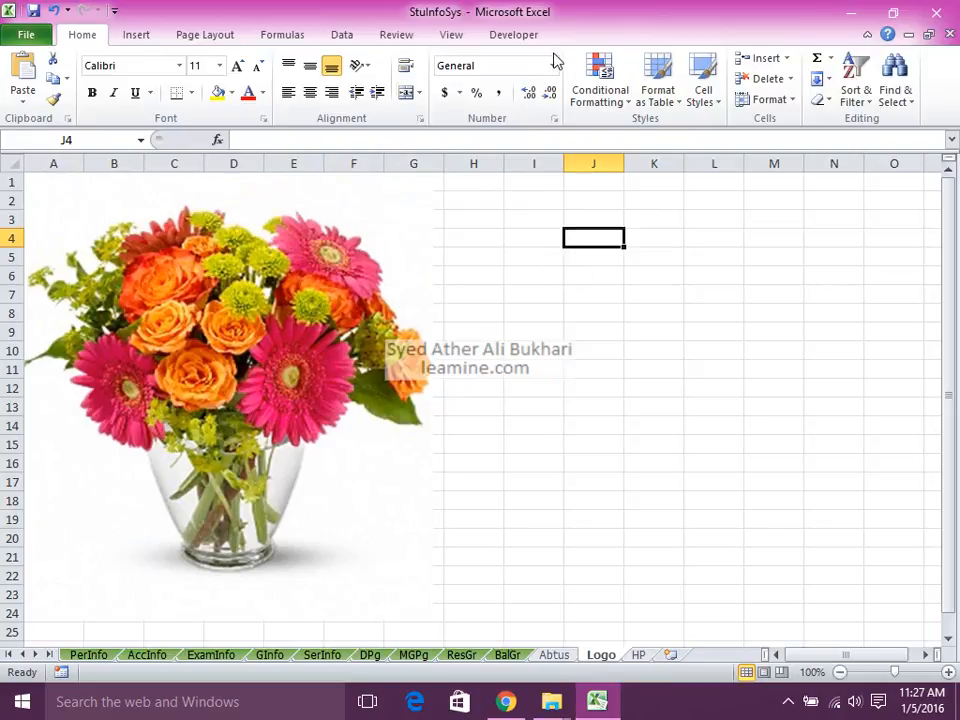
Hyperlink the flower picture on the Abtus sheet to the Logo sheet of this workbook and follow the link
left_click(517, 38)
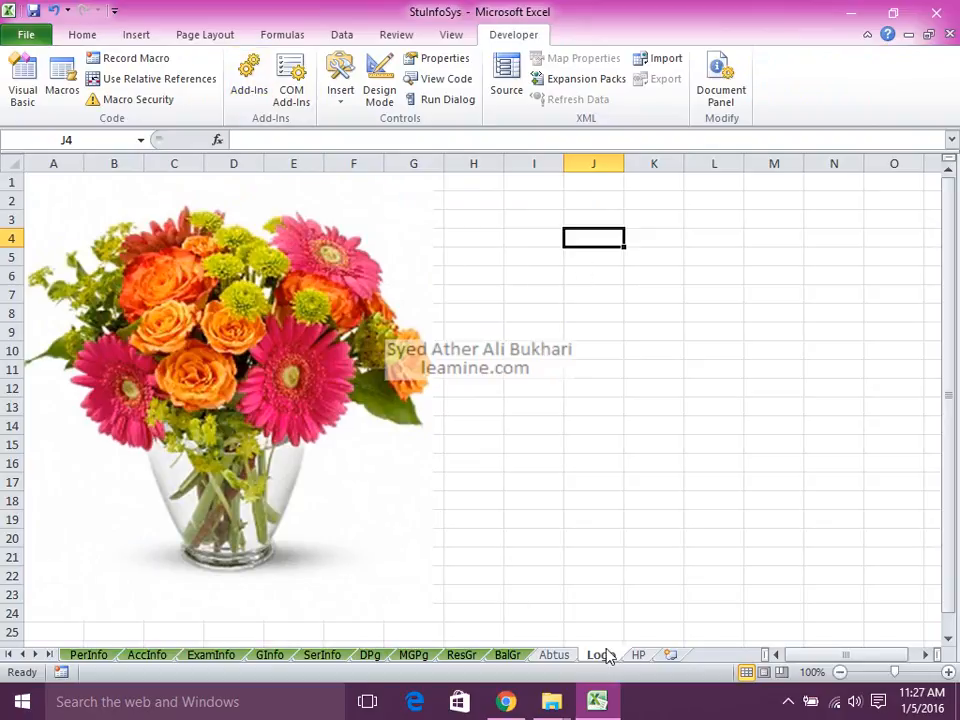
left_click(571, 656)
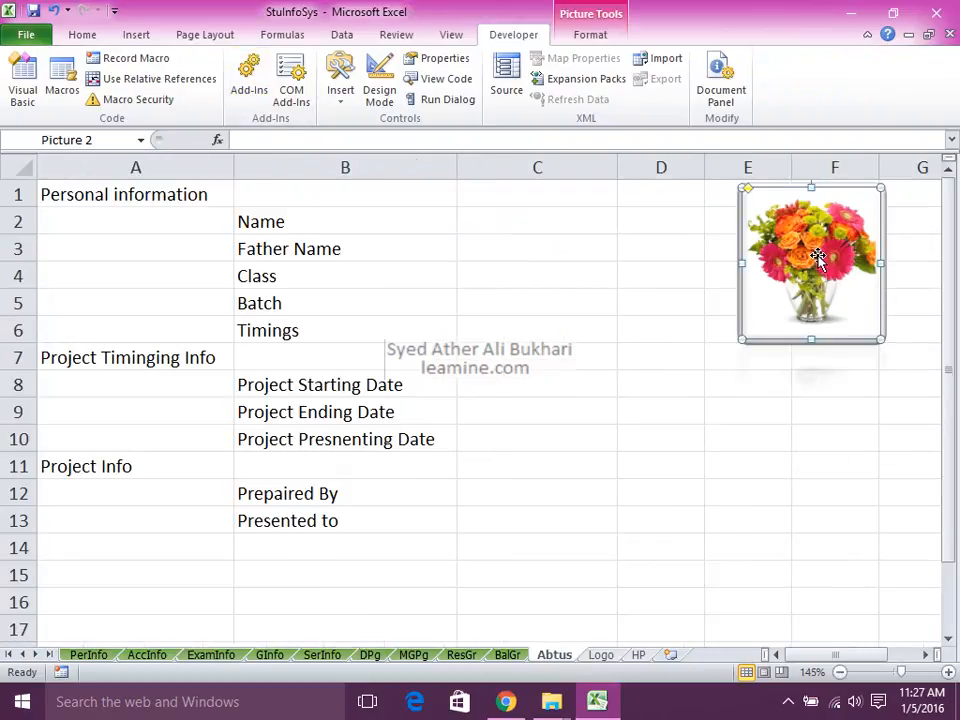
right_click(816, 257)
left_click(766, 447)
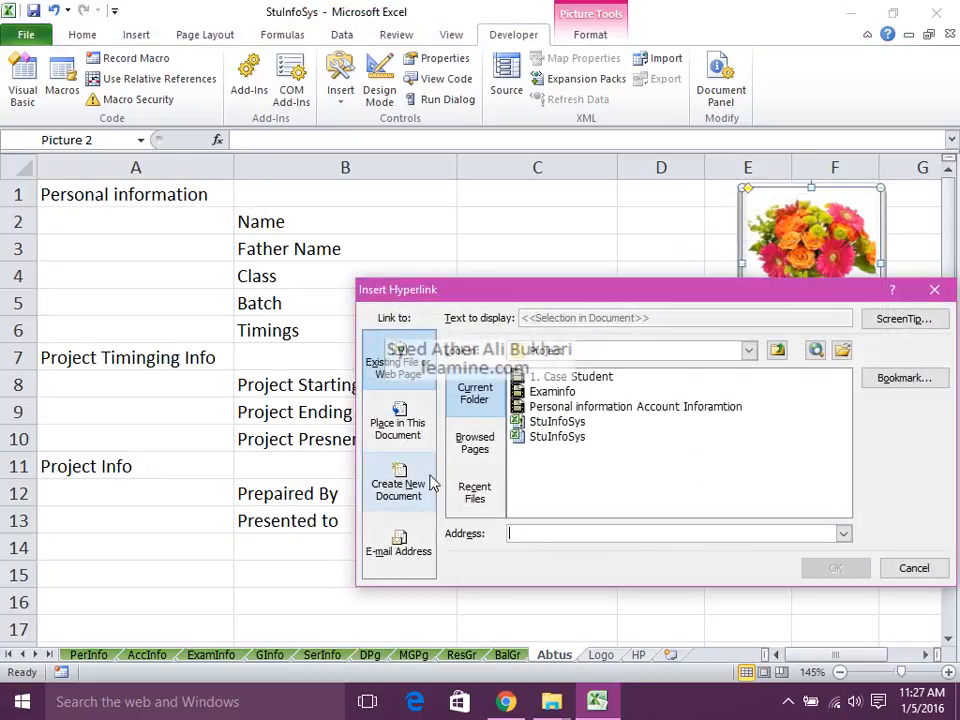
left_click(418, 444)
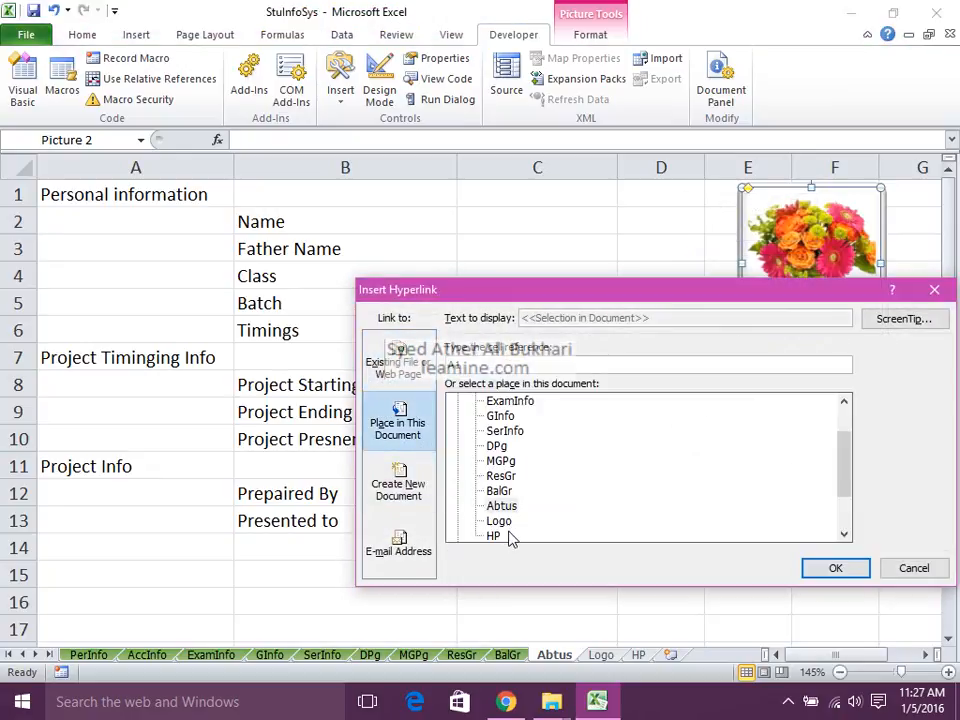
left_click(500, 521)
left_click(827, 570)
left_click(797, 578)
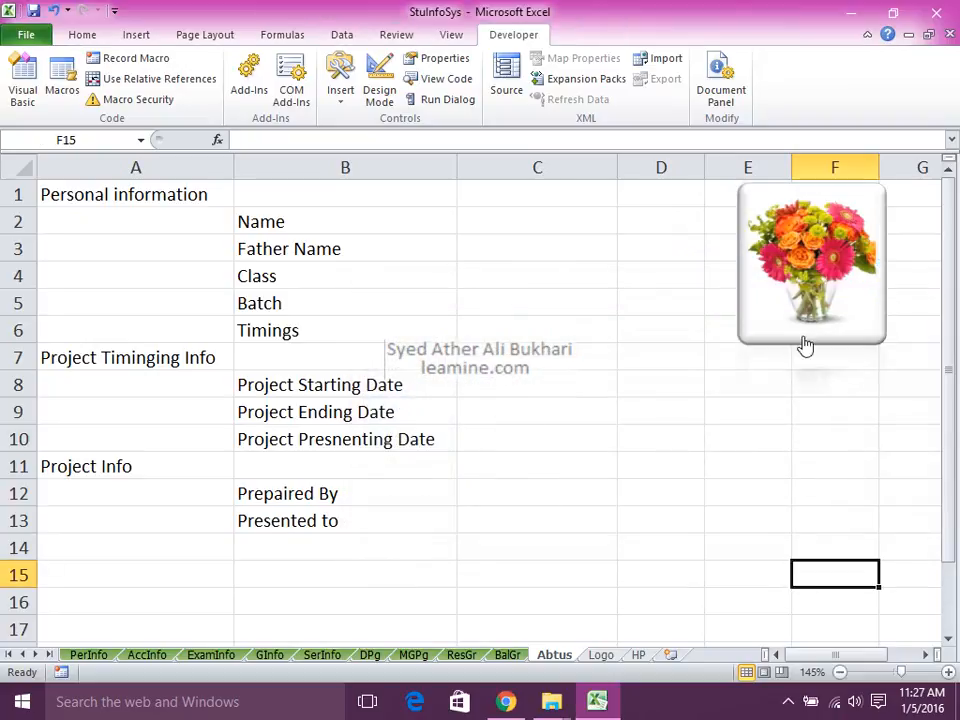
left_click(800, 335)
Hyperlink the flower picture on the Logo sheet to cell A1 of the Abtus sheet
left_click(345, 281)
right_click(352, 296)
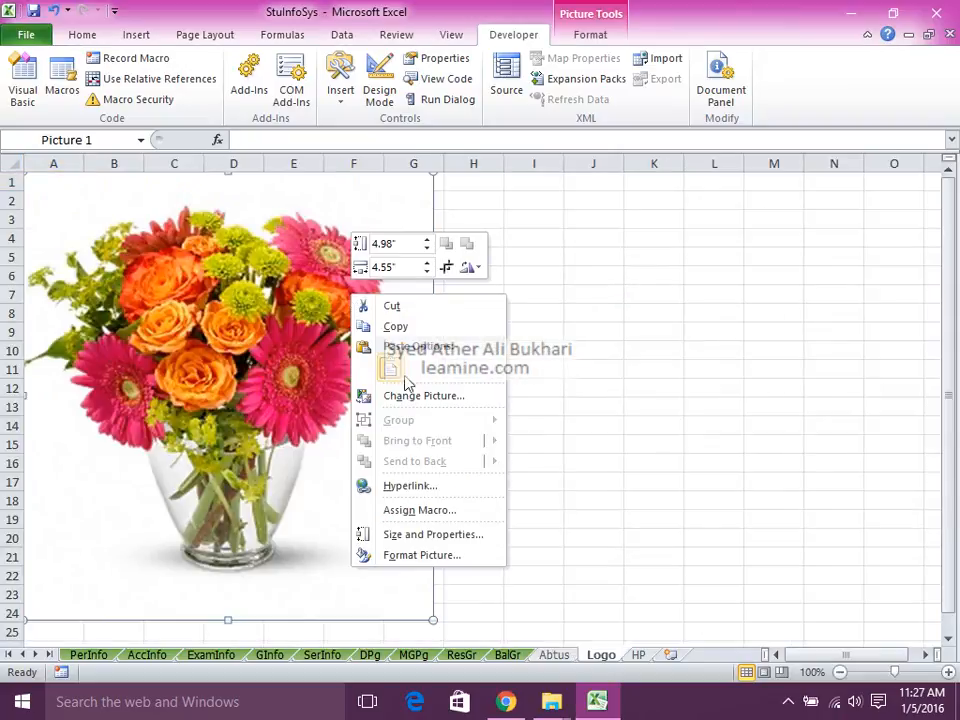
left_click(420, 511)
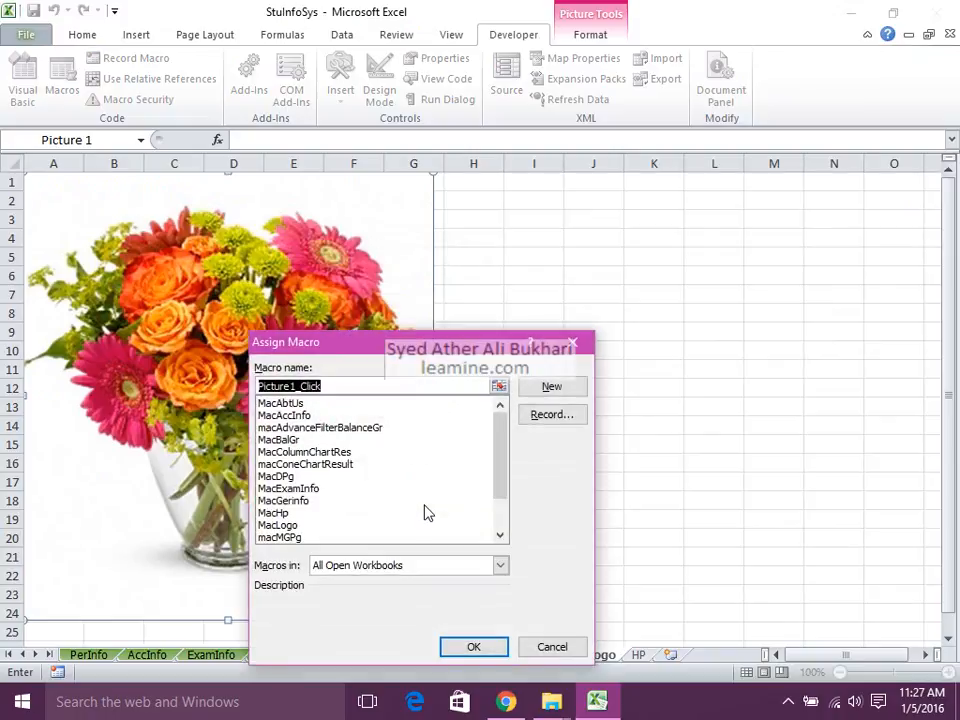
key("Escape")
right_click(374, 356)
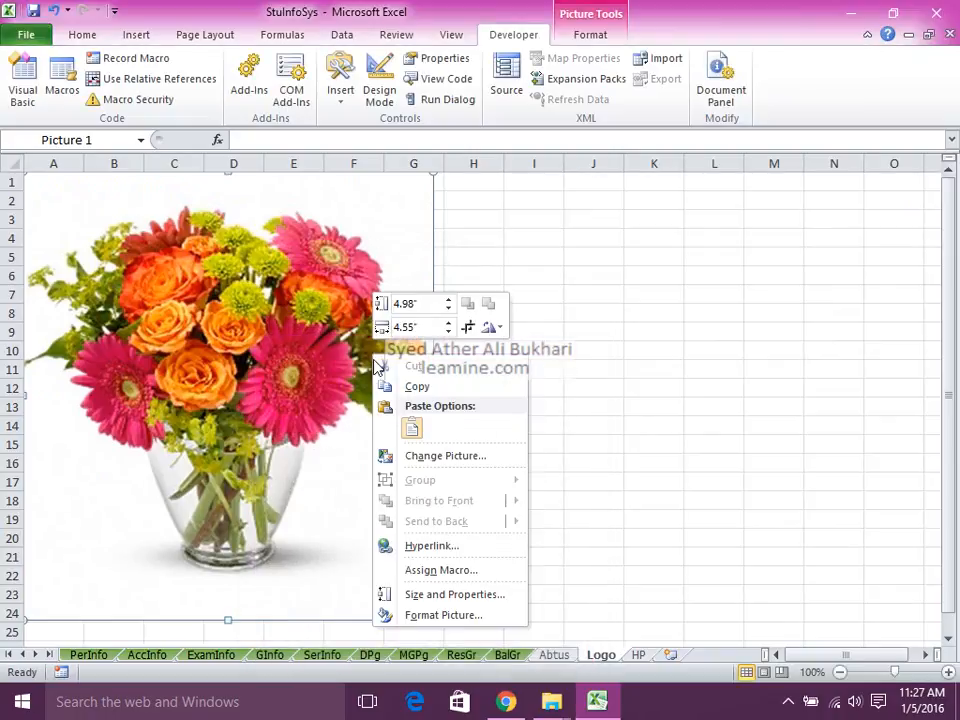
left_click(452, 541)
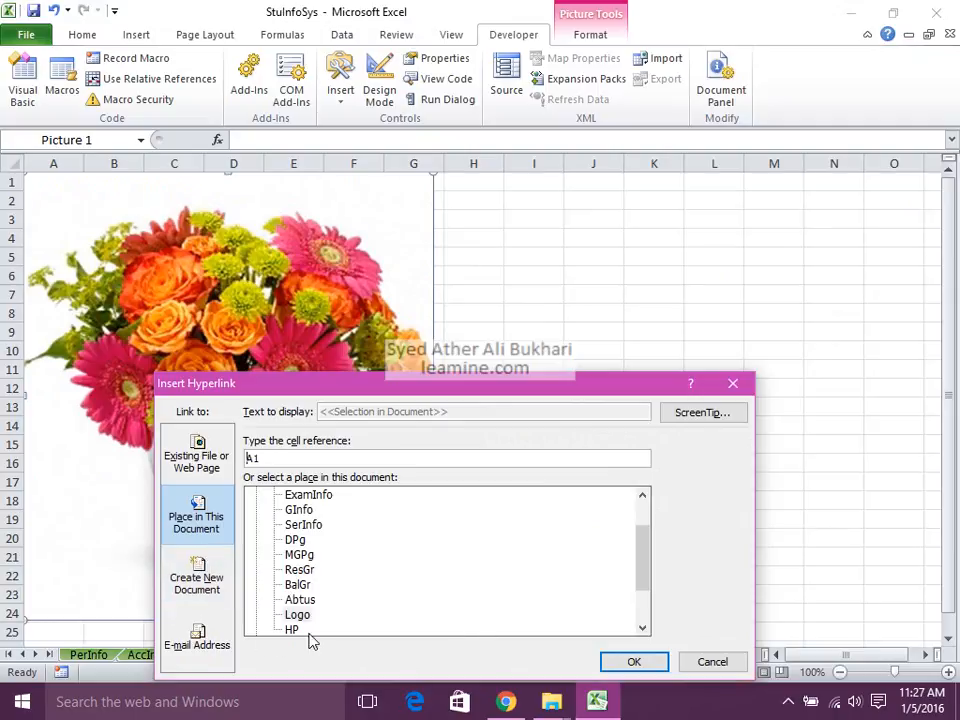
left_click(297, 603)
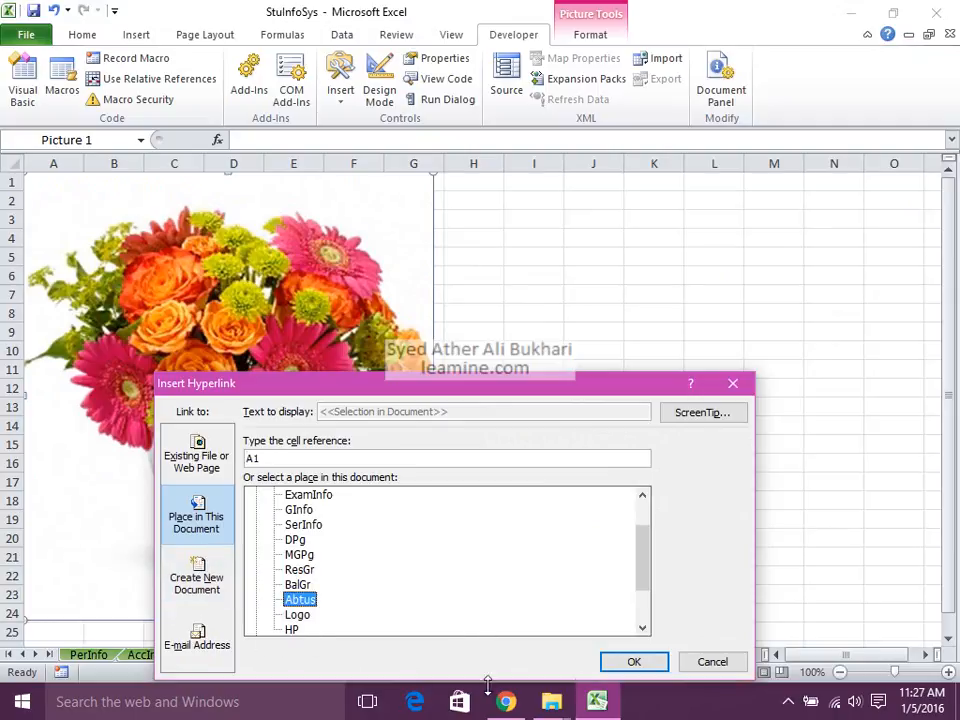
left_click(606, 667)
left_click(591, 306)
Test the picture hyperlinks by going back and forth between the Logo and Abtus sheets
left_click(390, 333)
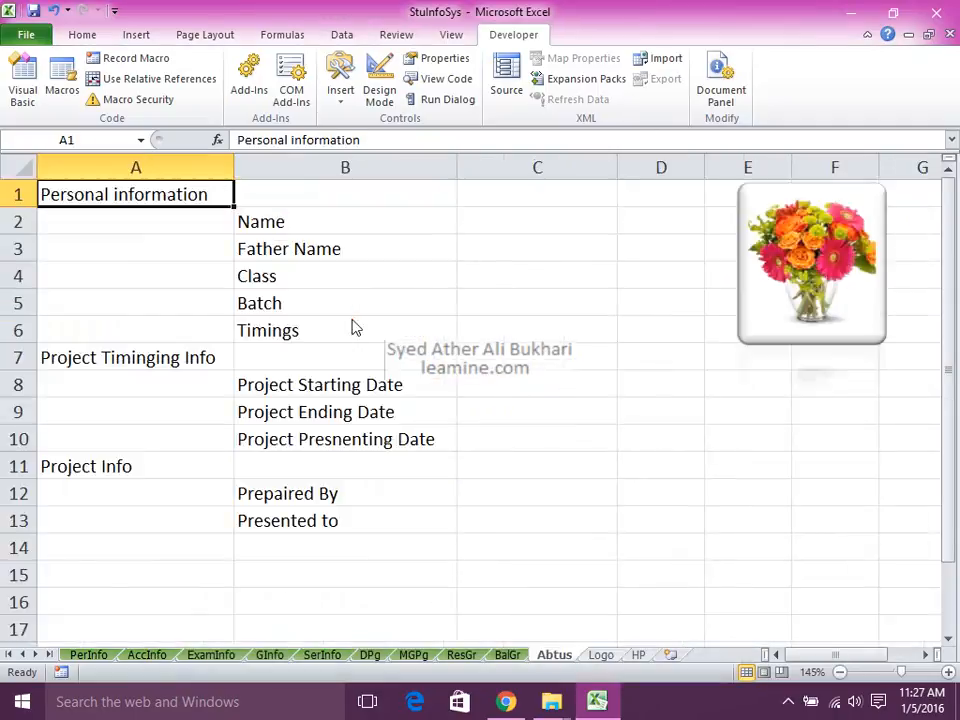
left_click(836, 261)
left_click(274, 368)
left_click_drag(460, 212, 594, 566)
left_click(661, 520)
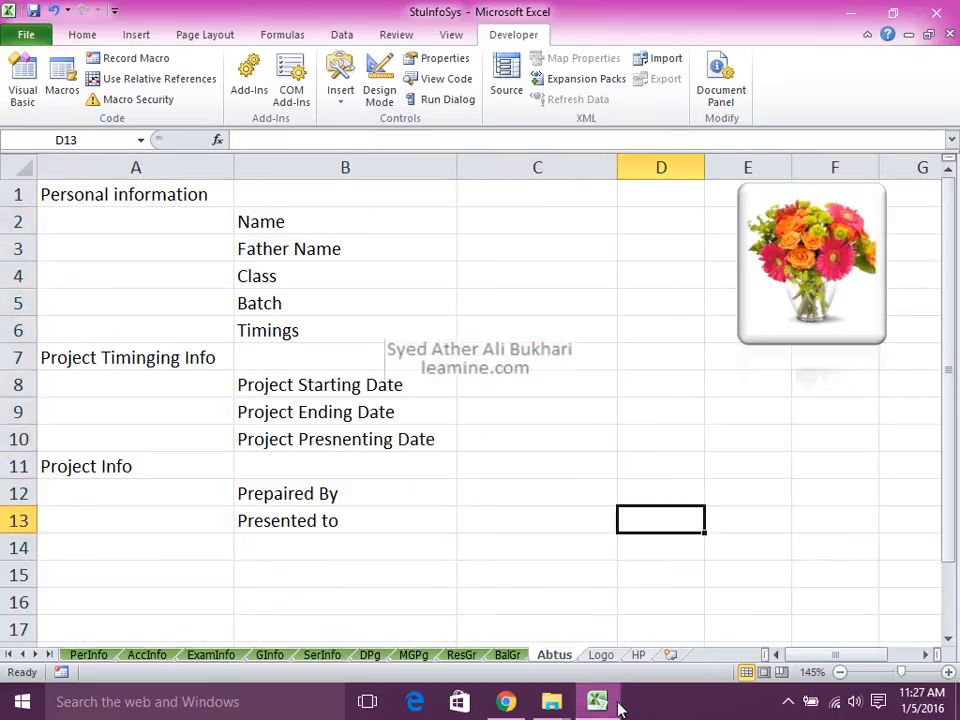
Enter the label CV in cell K7 of the Logo sheet and make row 7 about twice as tall
left_click(596, 657)
left_click(649, 370)
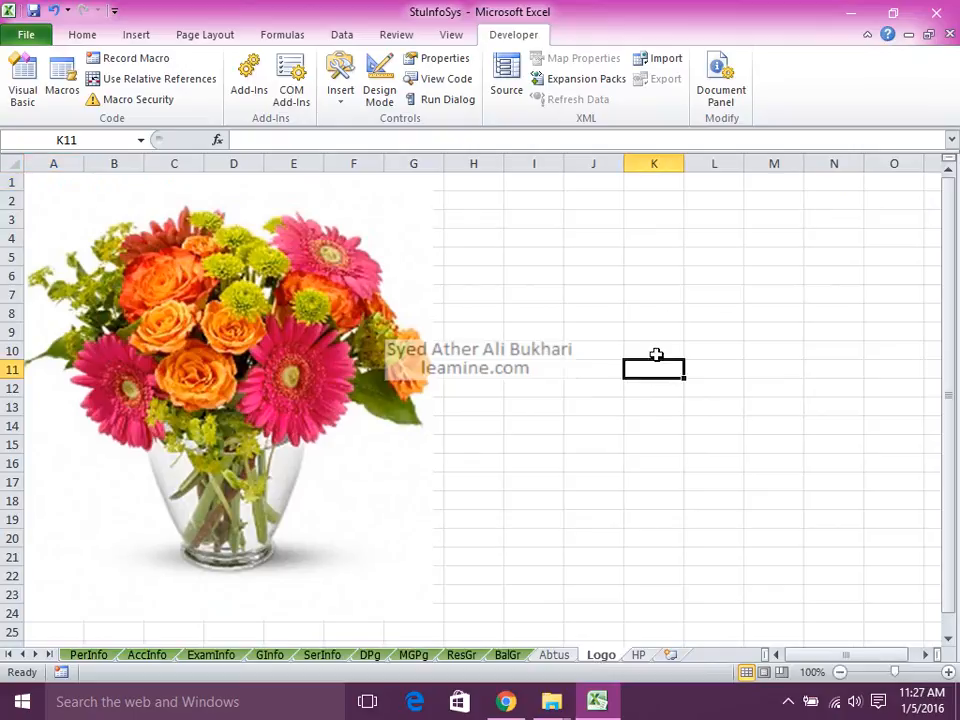
left_click(675, 301)
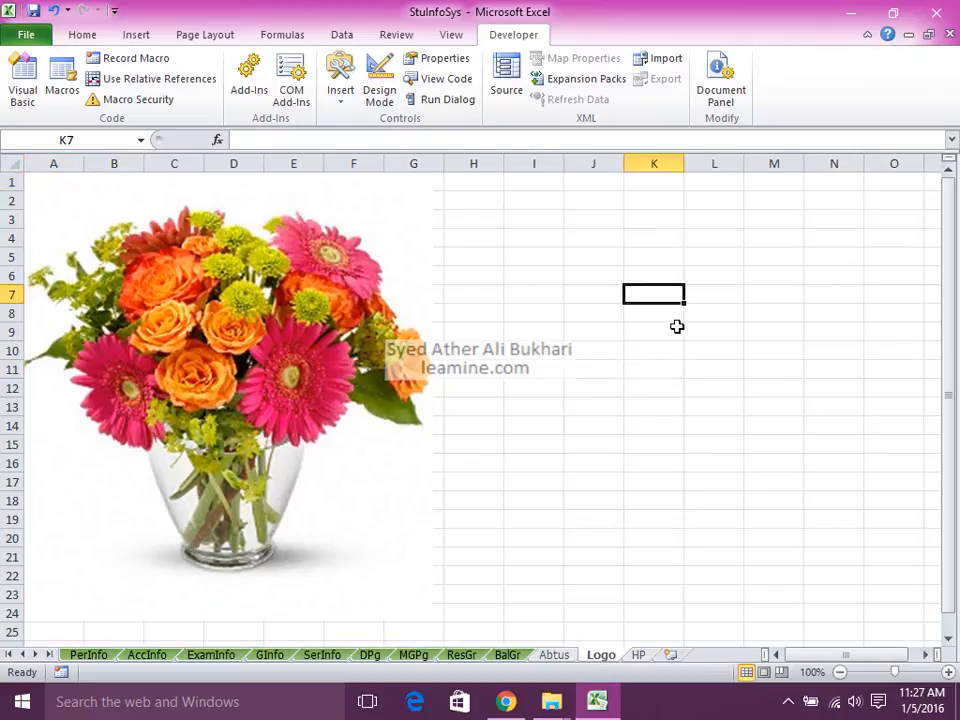
type("C")
key("Return")
key("Up")
left_click_drag(12, 300, 12, 322)
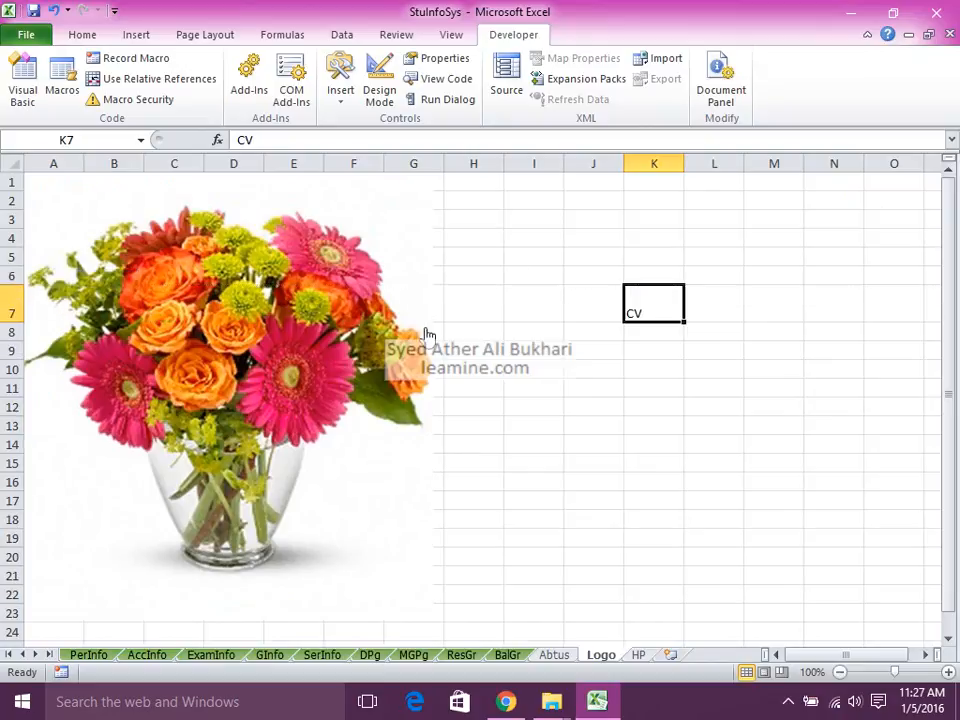
Center the CV label in K7 horizontally and vertically
left_click(85, 34)
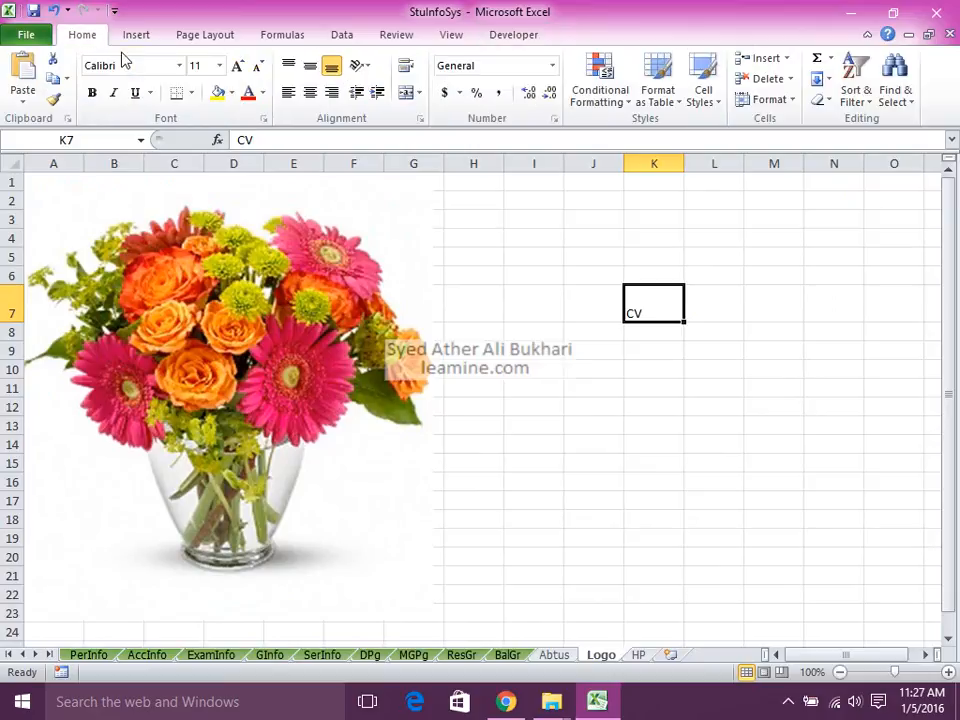
left_click(310, 92)
left_click(310, 65)
left_click(486, 381)
left_click(660, 308)
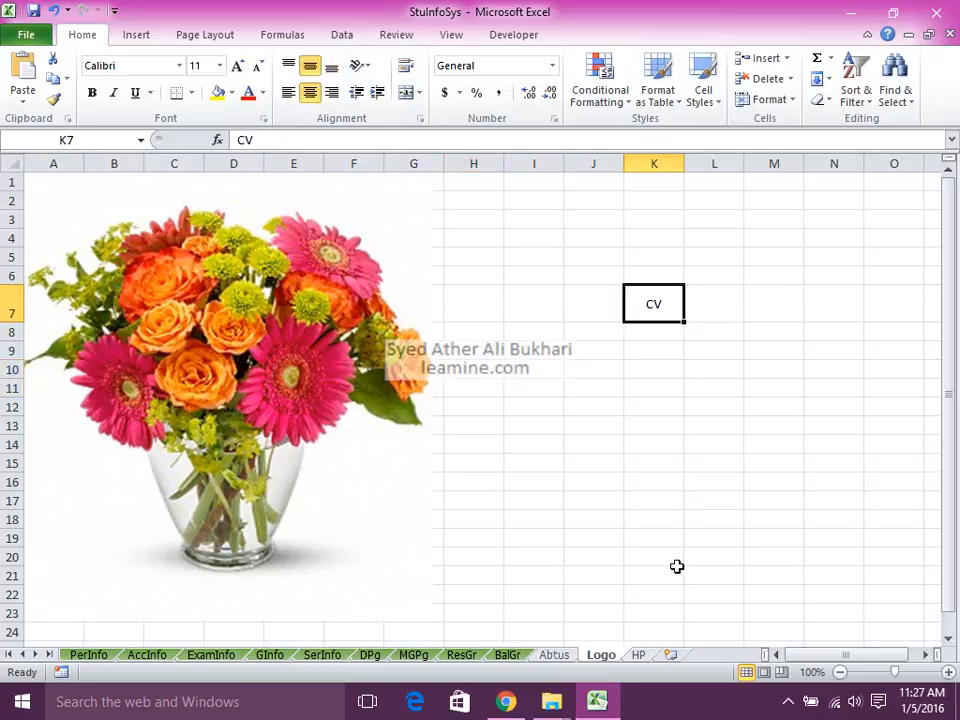
Hyperlink the CV cell to the existing file StuInfoSys.xlsm in the Project folder and save the workbook
key("ctrl+k")
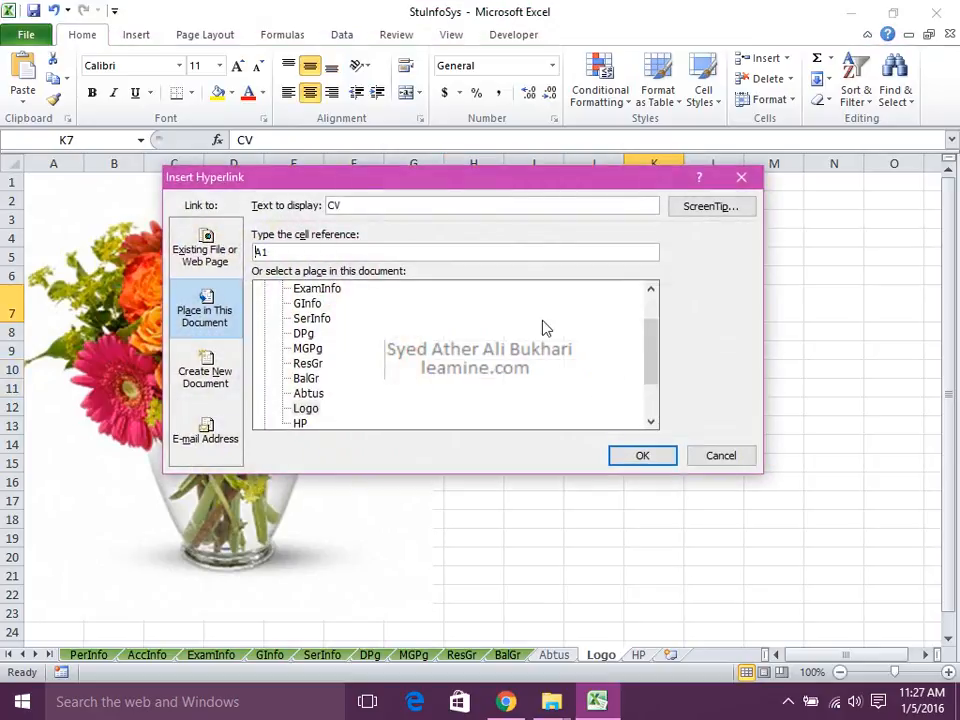
left_click(206, 250)
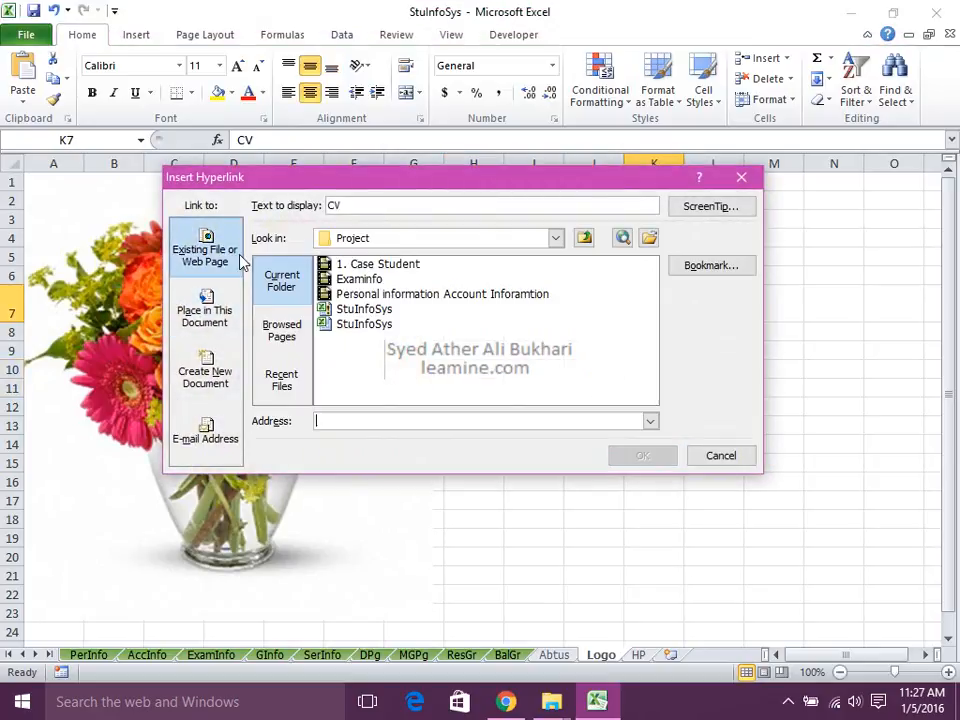
left_click(362, 310)
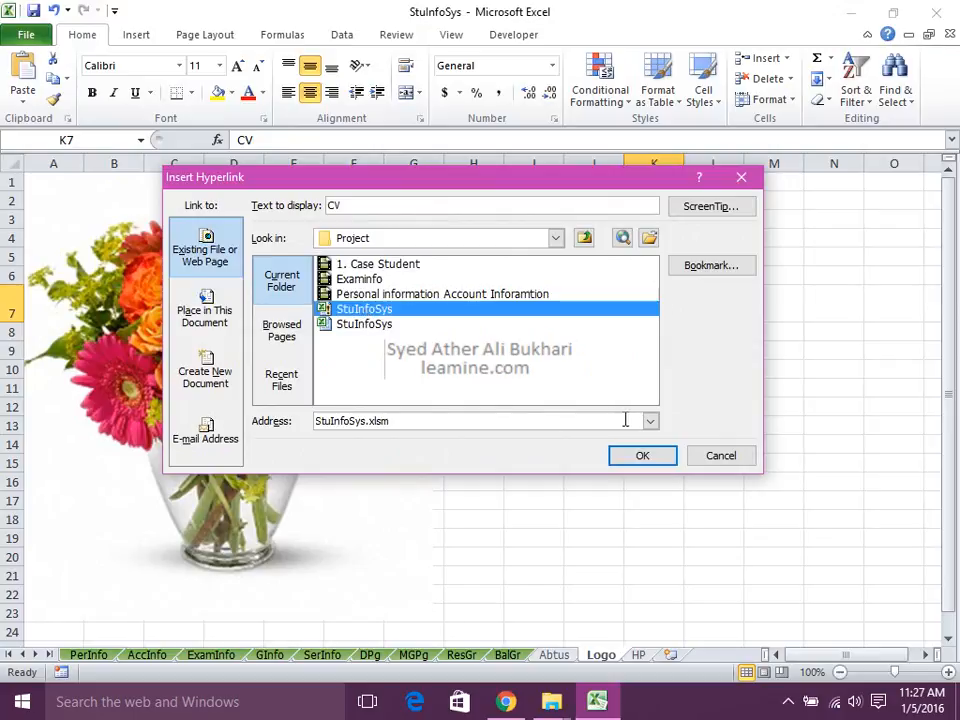
left_click(647, 457)
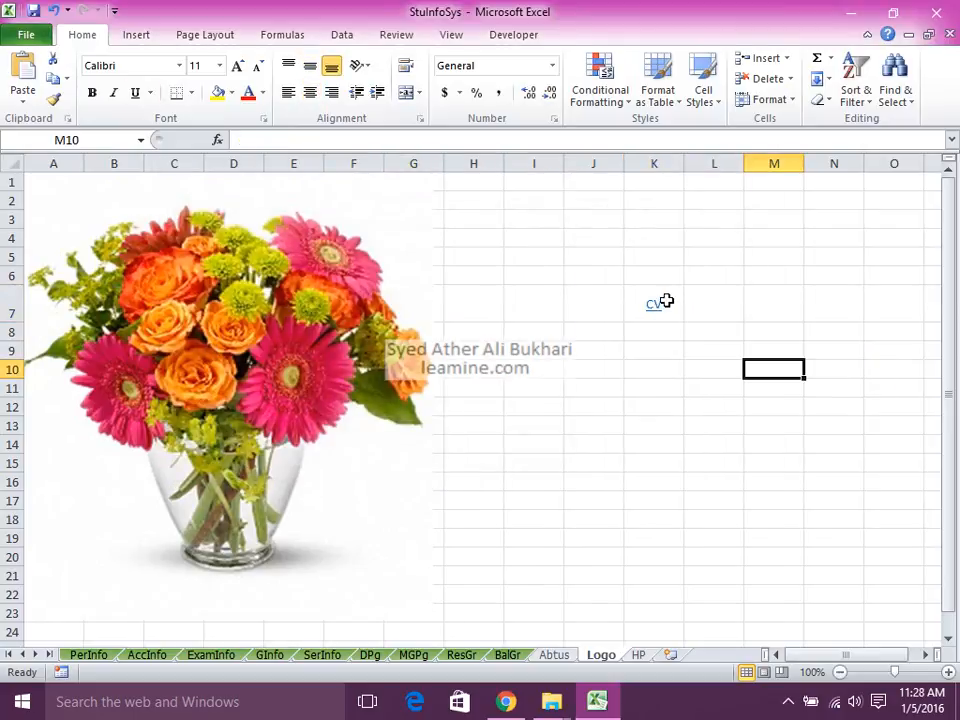
key("ctrl+s")
key("ctrl+a")
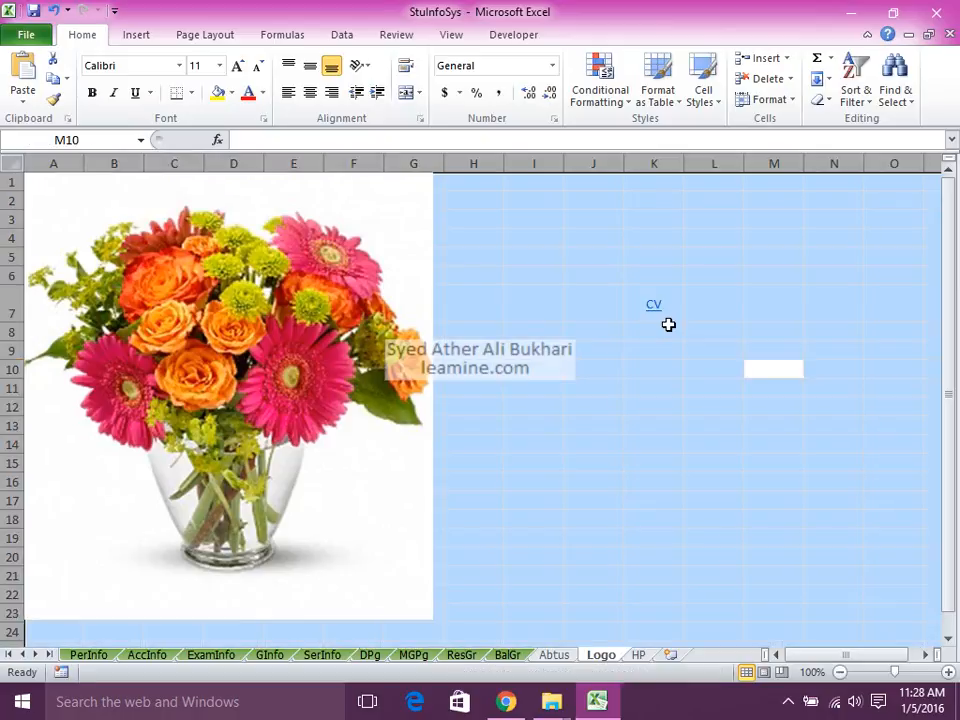
left_click(668, 370)
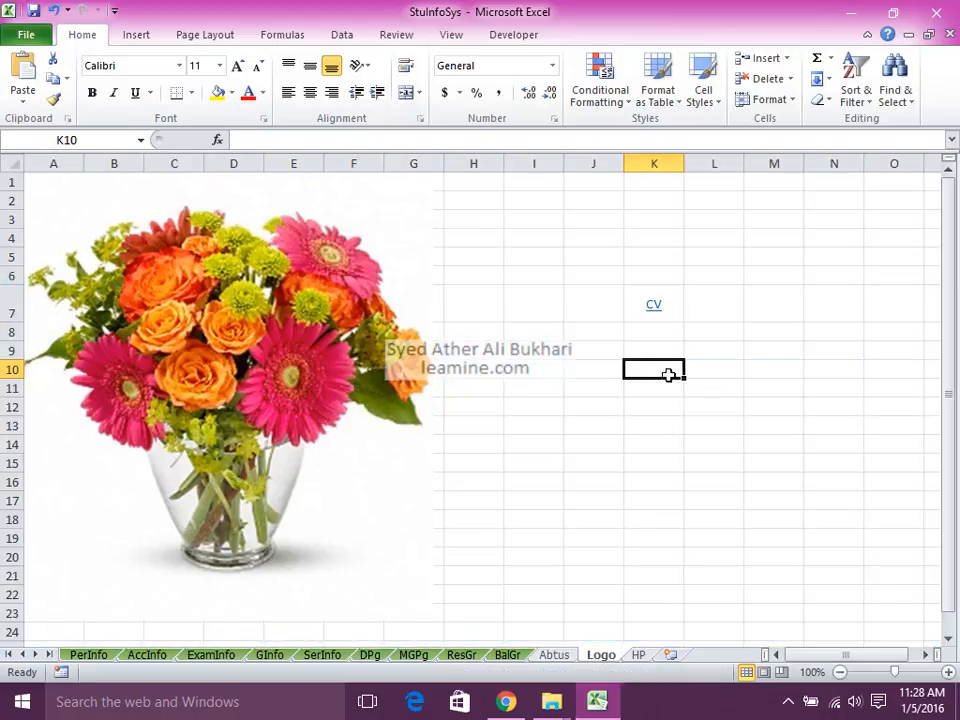
Move the Personal Information button on the HP sheet to about columns L to N, rows 3 to 5
left_click(641, 655)
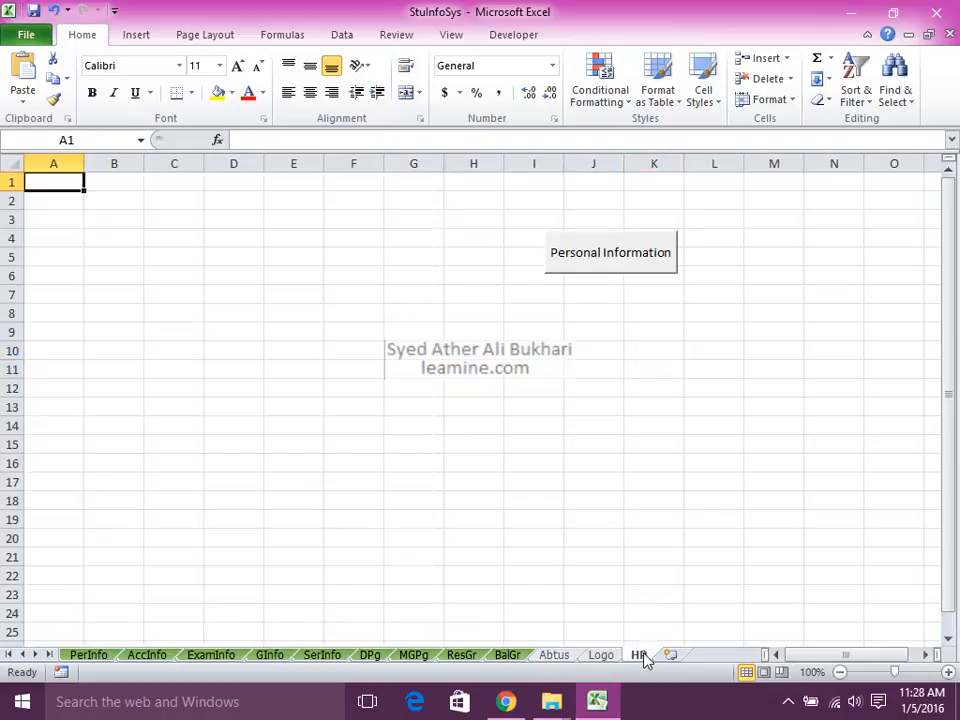
right_click(645, 276)
left_click_drag(632, 280, 777, 258)
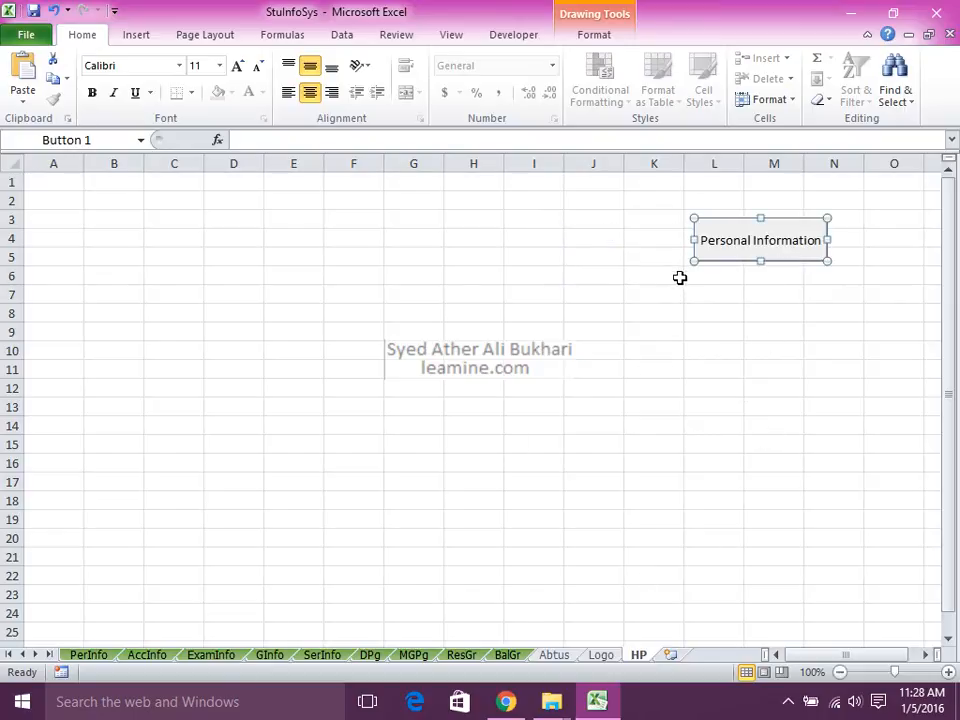
left_click(762, 500)
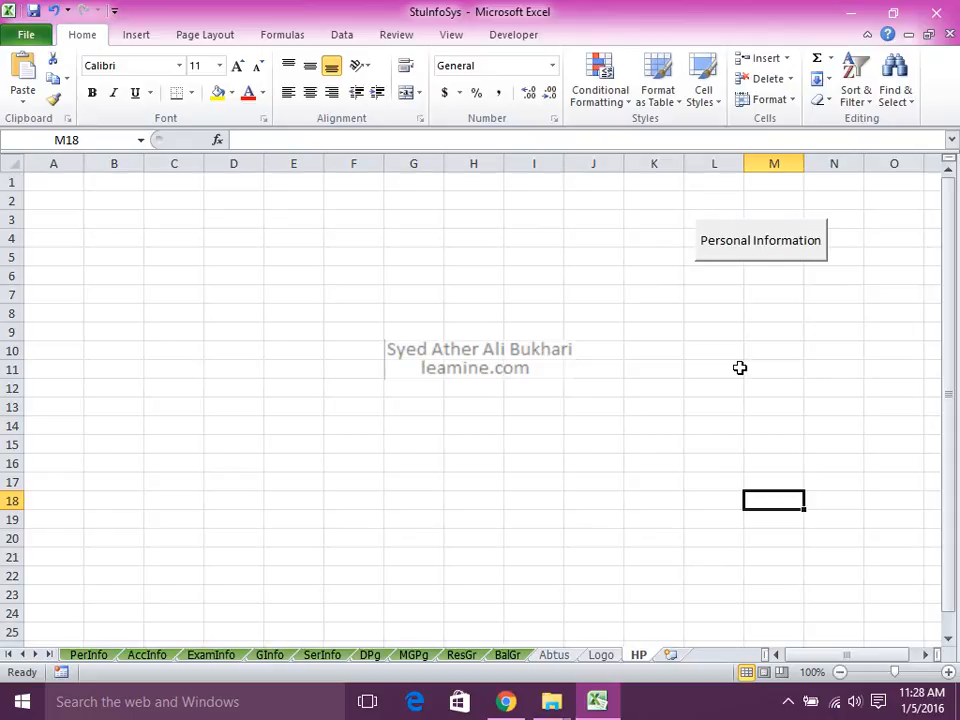
Enter the label "Number of Student Having Dues" in cell C5 of the HP sheet
left_click(104, 258)
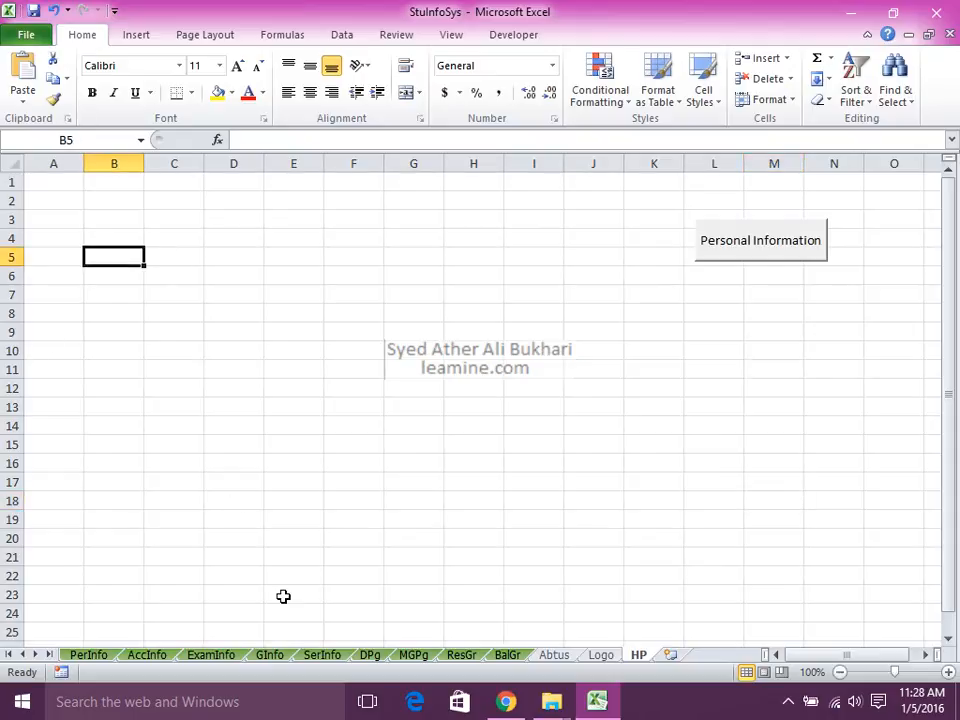
key("Right")
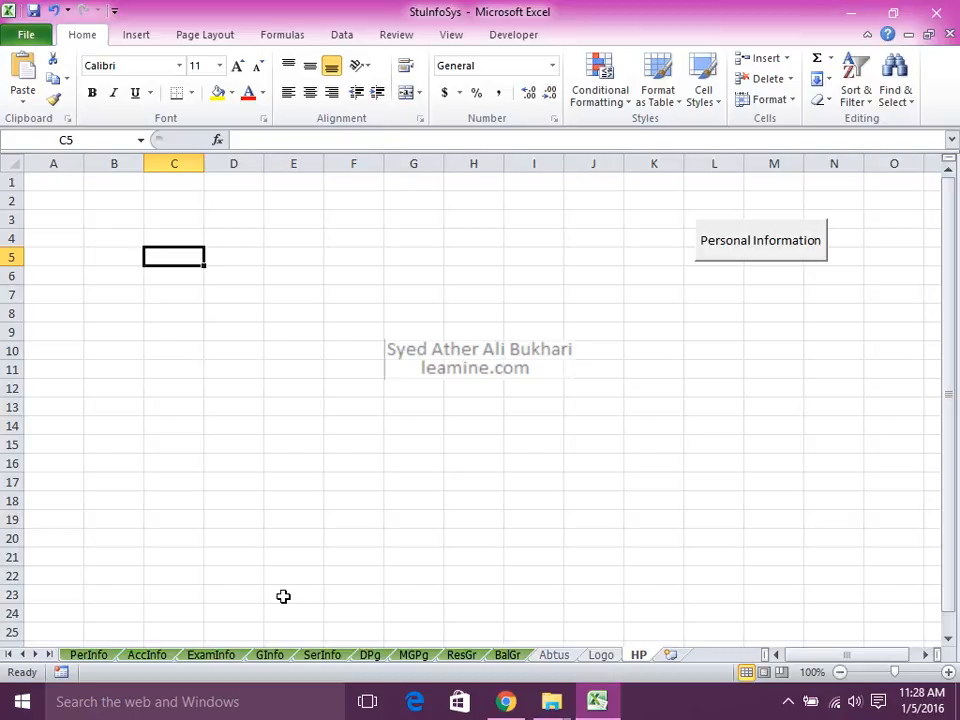
type("Number ")
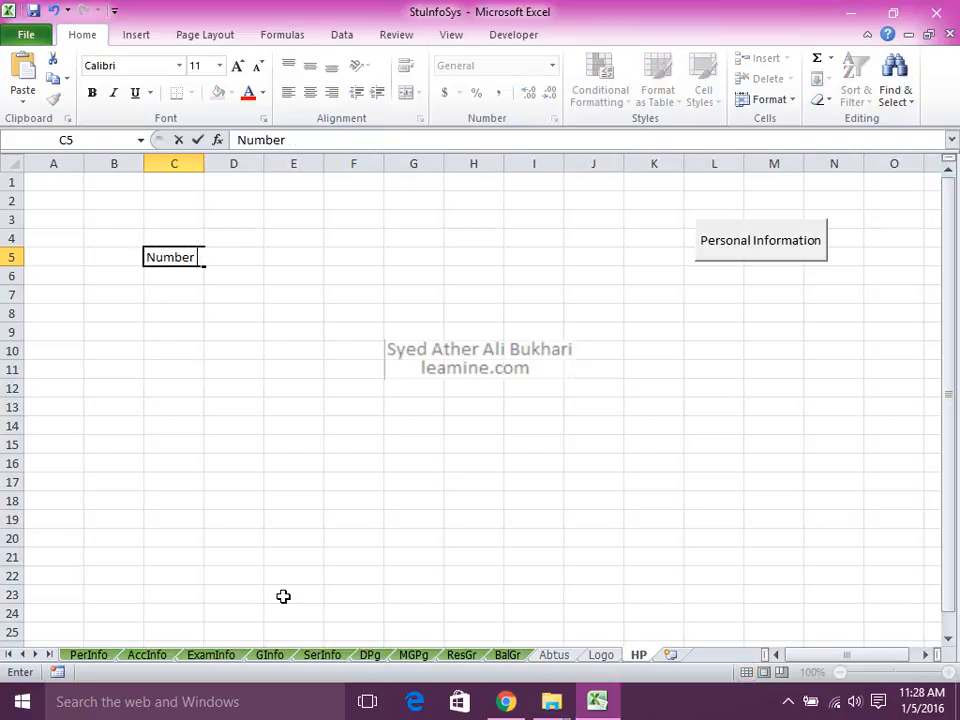
type("fo Student Having Du")
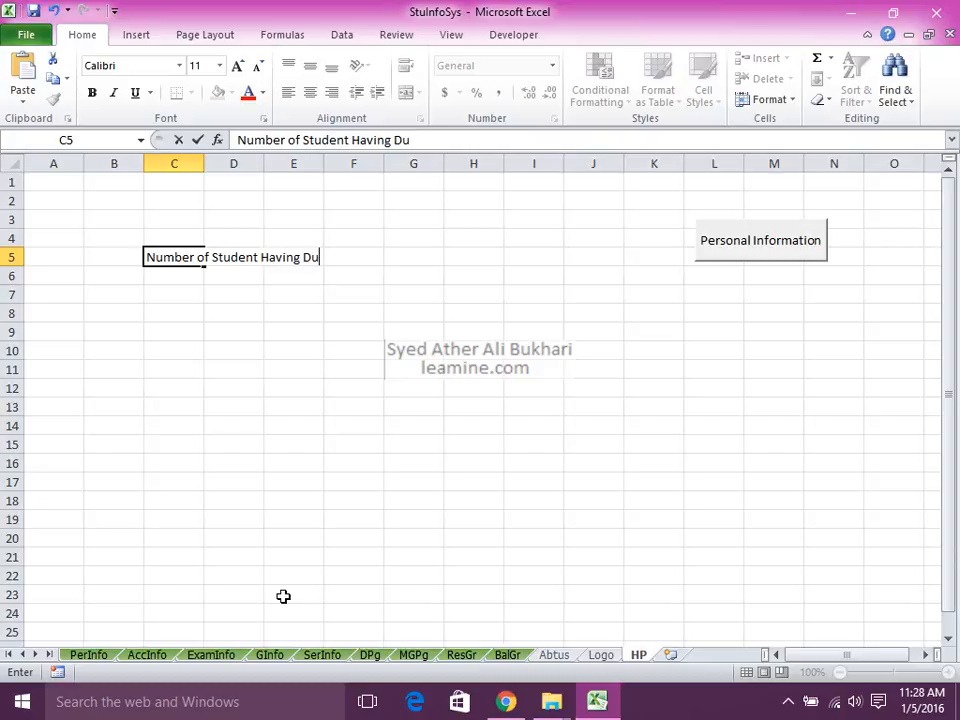
key("Return")
key("Return")
key("Return")
Enter the label "Total Student" in cell C3 of the HP sheet
key("Up")
key("Up")
key("Up")
key("Up")
key("Up")
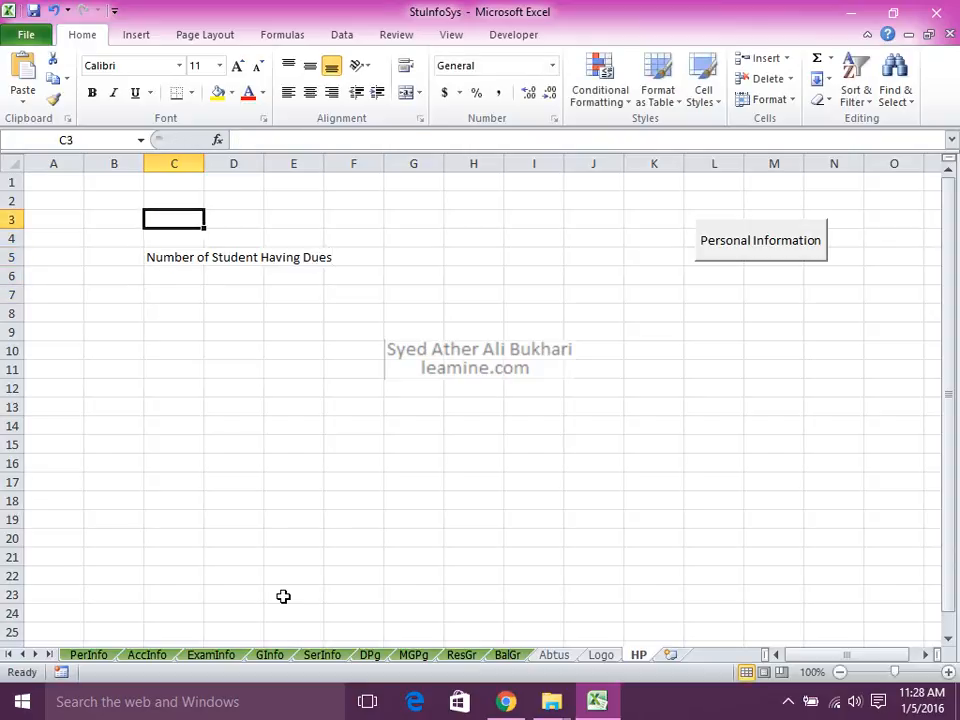
type("Total Student")
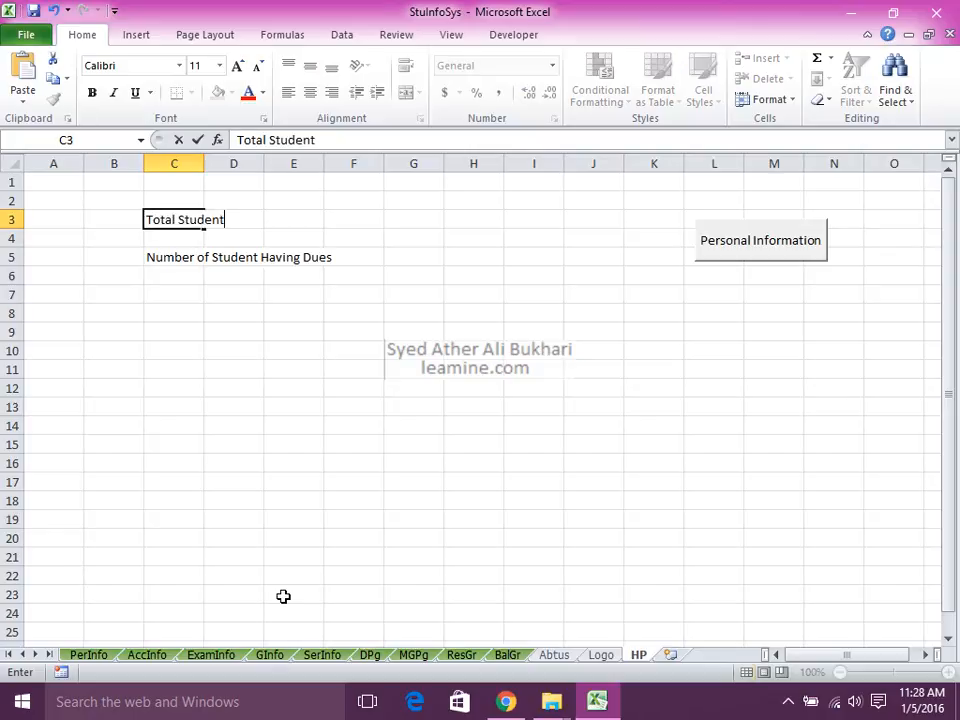
Enter the label "Pass Students" in cell C7 of the HP sheet
key("Down")
key("Down")
key("Down")
key("Down")
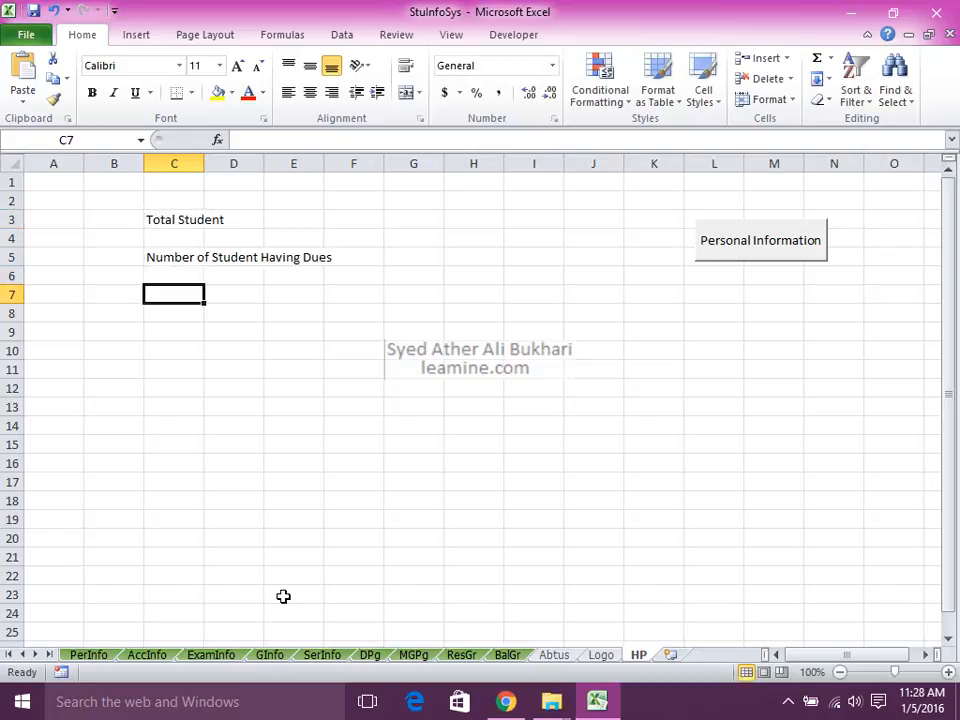
type("Pass")
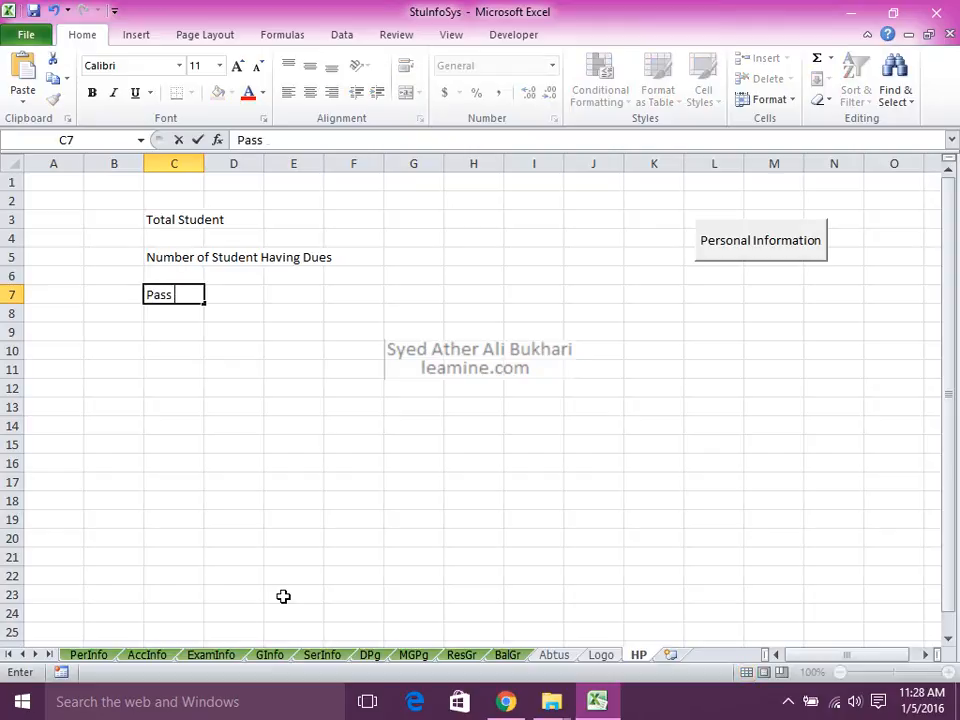
type(" Student")
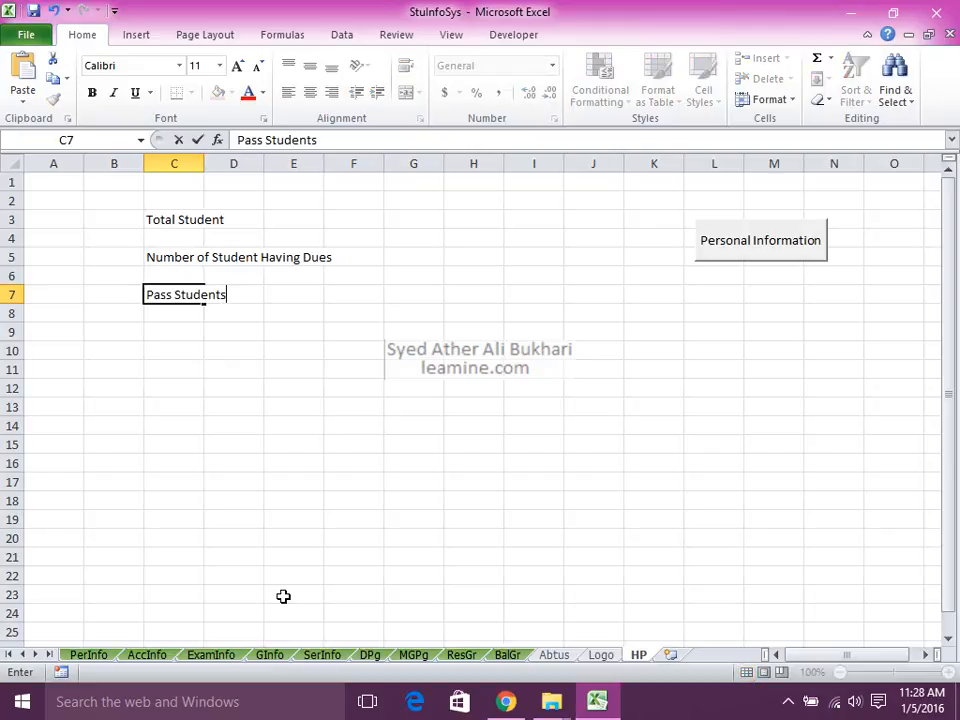
type("s")
key("Return")
Enter the label "Max Marks" in cell C9 of the HP sheet
key("Down")
key("Down")
key("Up")
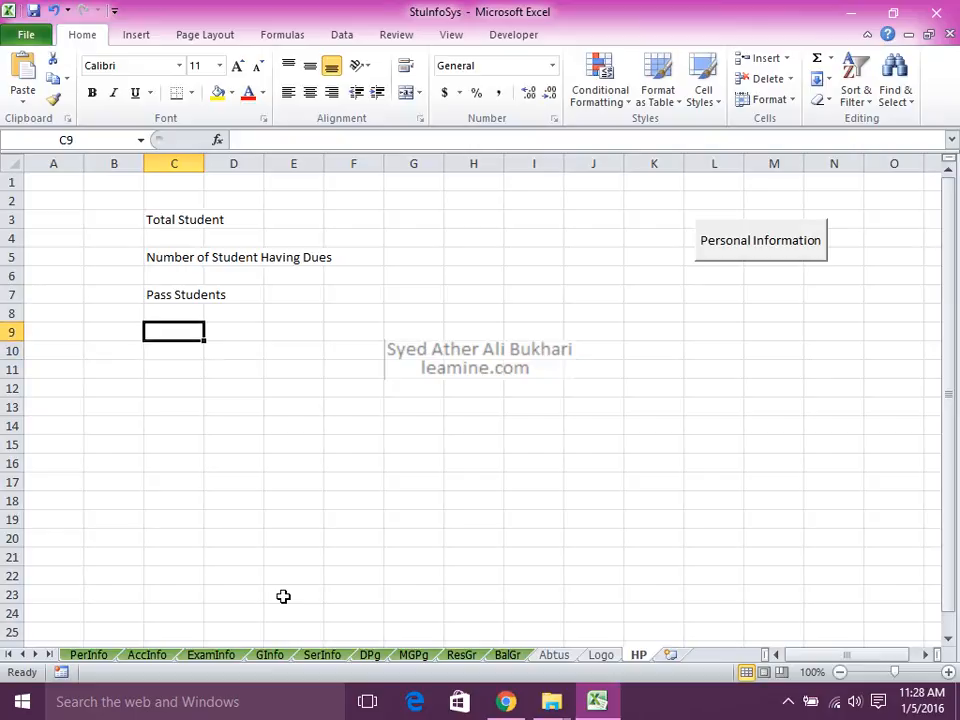
type("H")
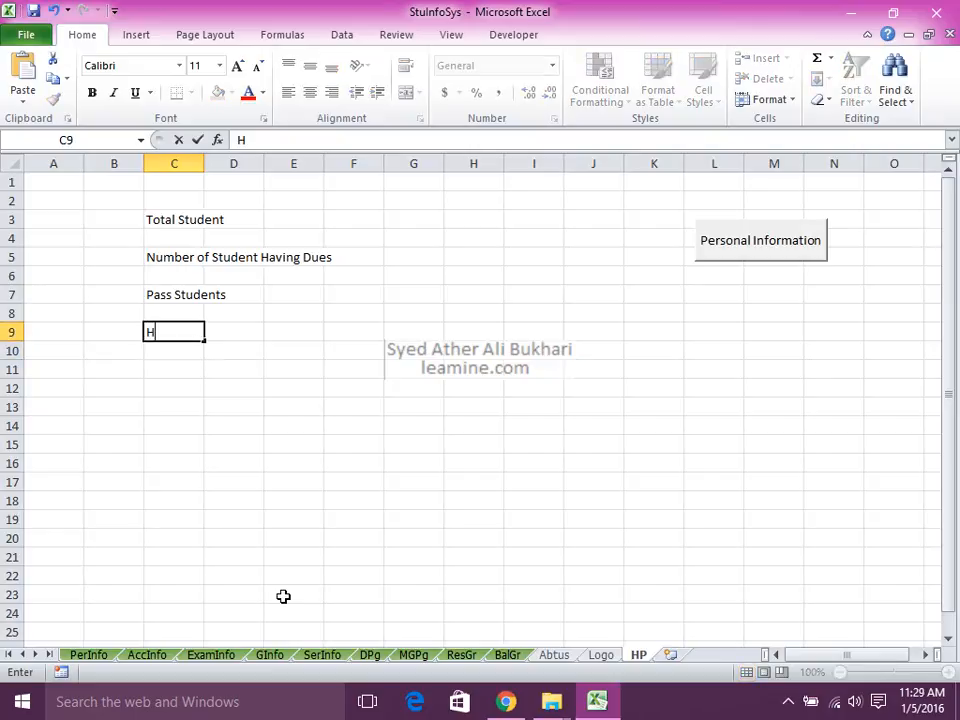
type("Max Marks")
key("ctrl+Return")
key("Right")
key("Up")
key("Up")
key("Up")
key("Up")
key("Up")
key("Up")
key("Right")
key("Right")
key("Right")
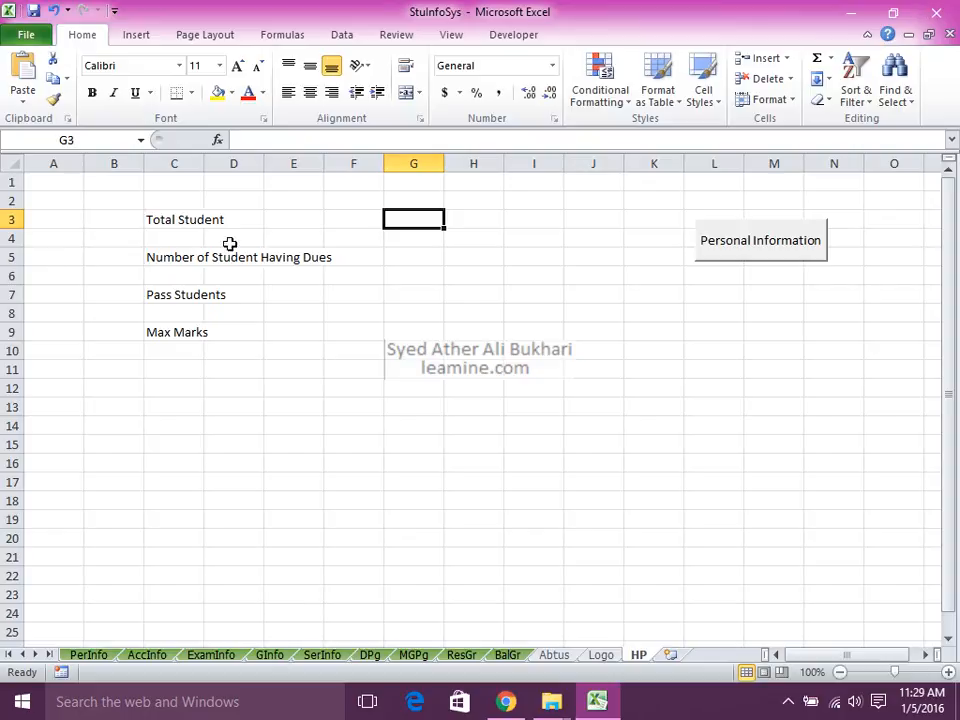
Merge columns C to F in each of rows 3, 5, 7 and 9 and align the labels left and vertically centred
left_click_drag(186, 219, 377, 218)
left_click(405, 94)
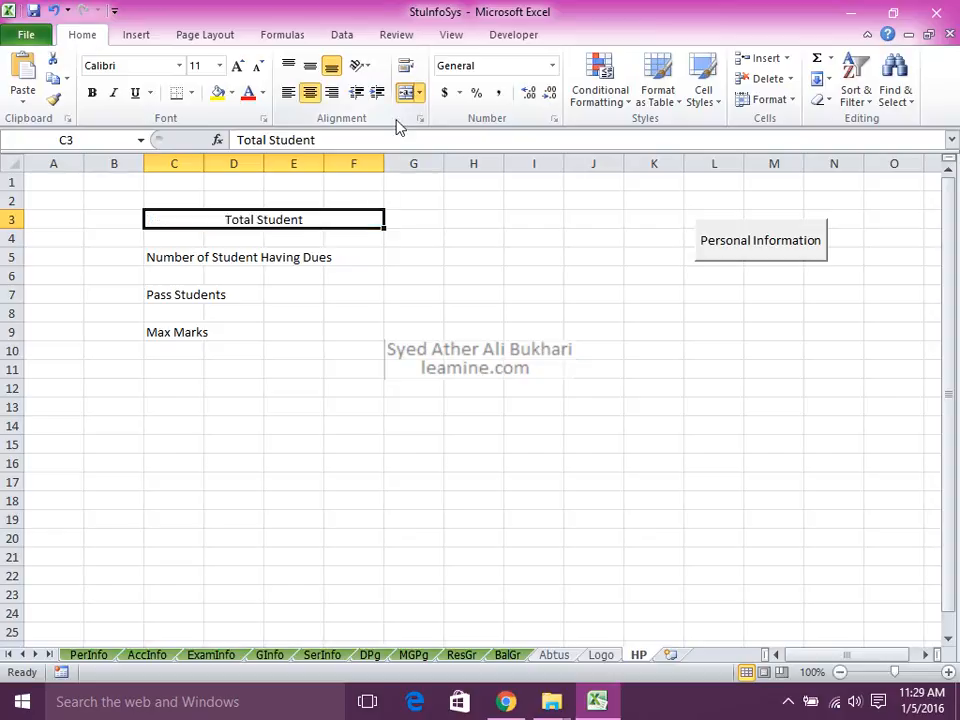
left_click_drag(197, 254, 358, 255)
left_click_drag(191, 288, 349, 294)
left_click_drag(201, 330, 326, 331)
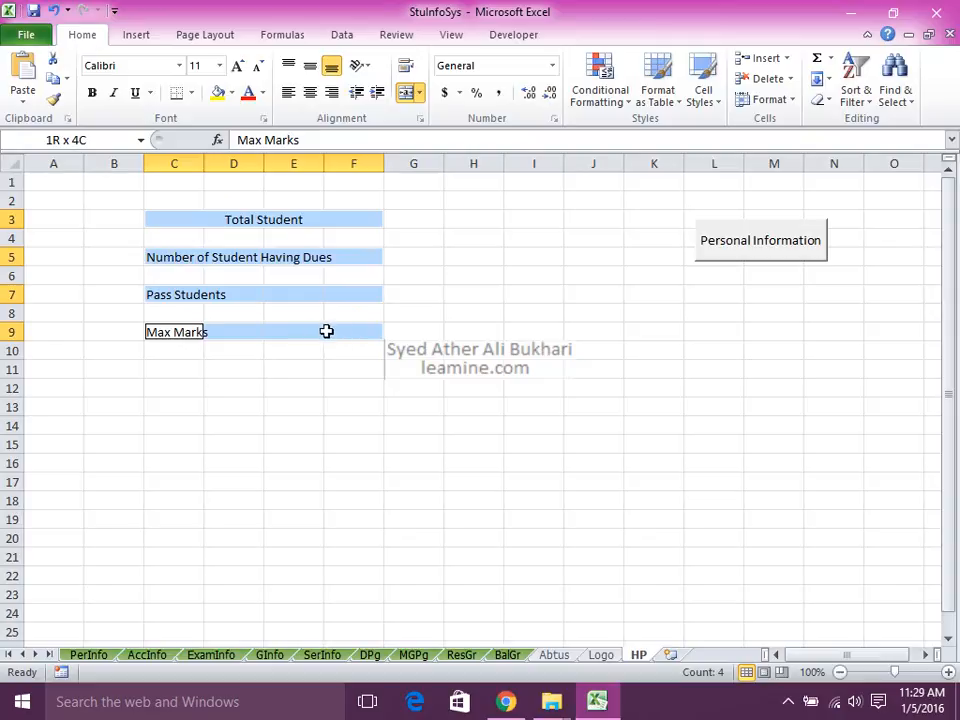
left_click(404, 95)
left_click(404, 96)
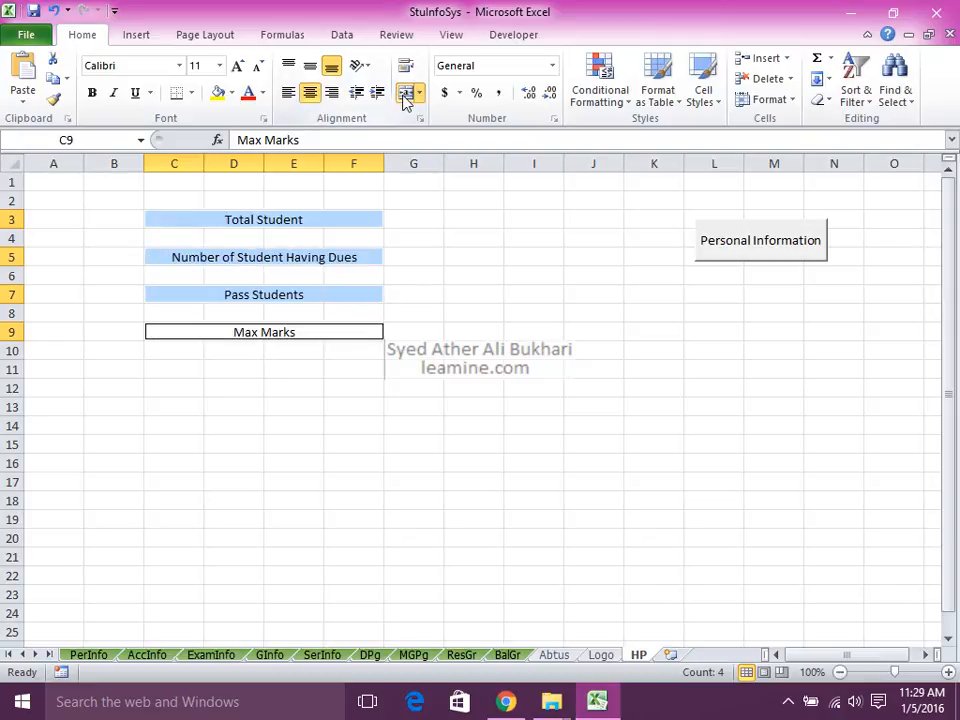
left_click(288, 92)
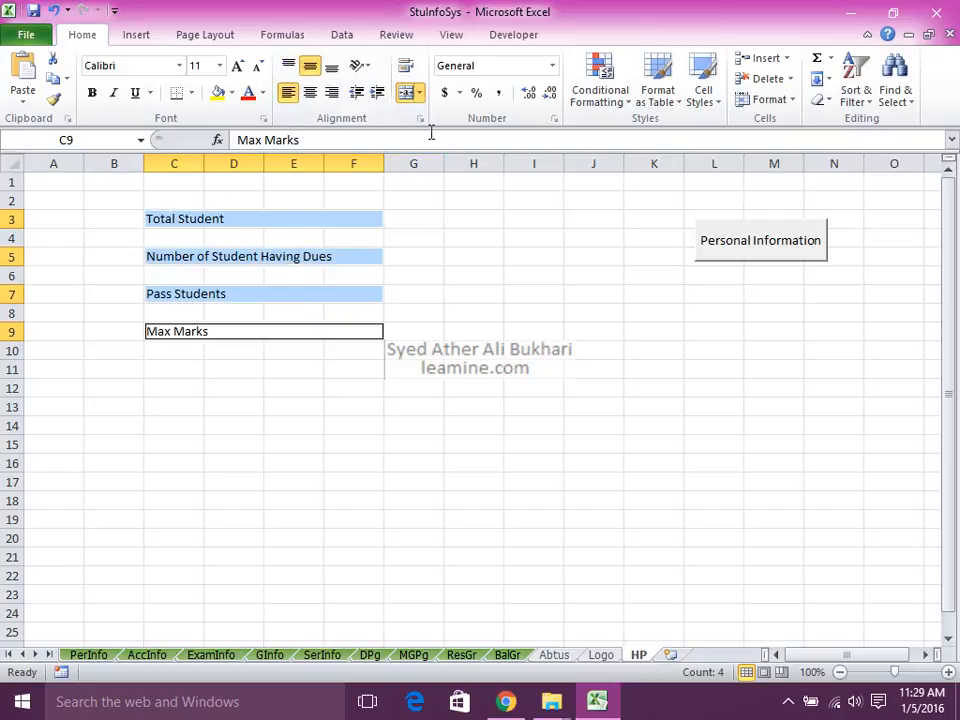
Link cell G3 beside Total Student to the Total Students value in cell C2 of the ExamInfo sheet
left_click(430, 228)
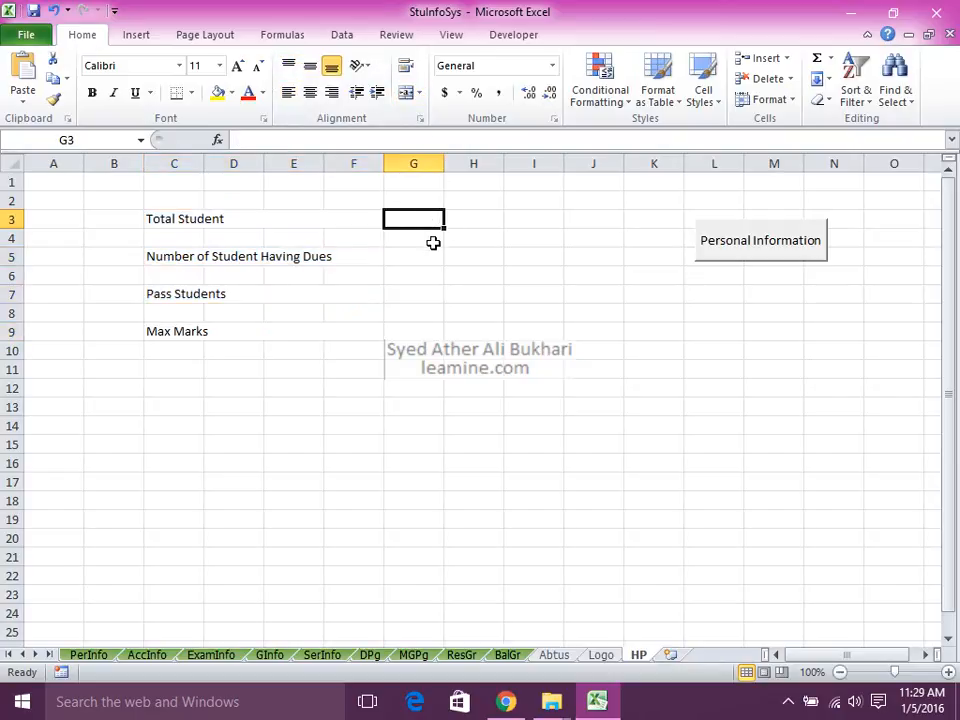
type("=")
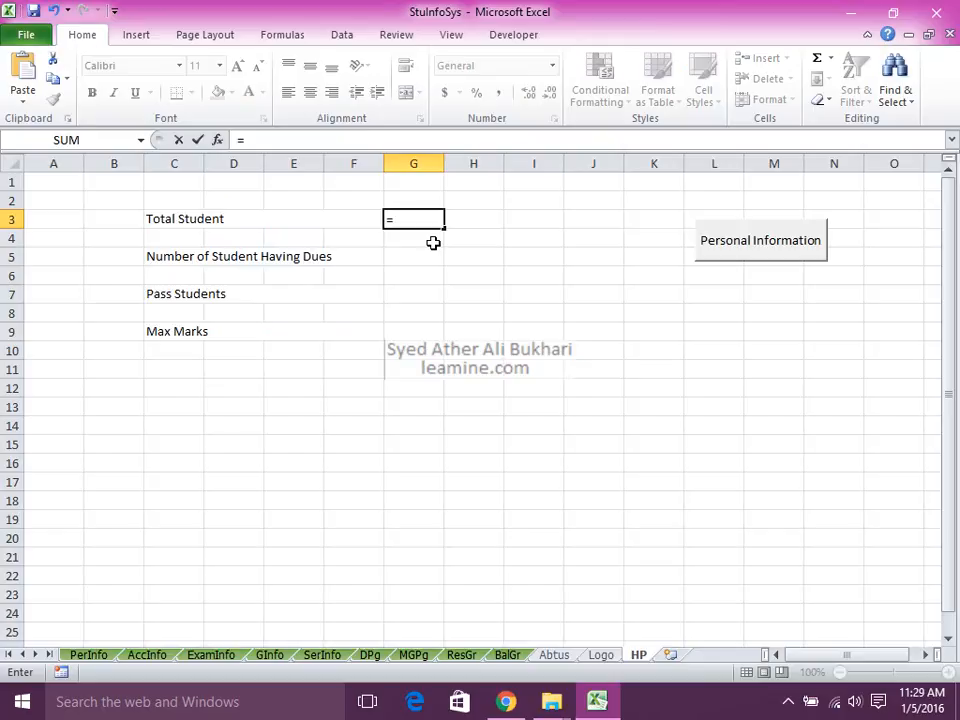
left_click(228, 656)
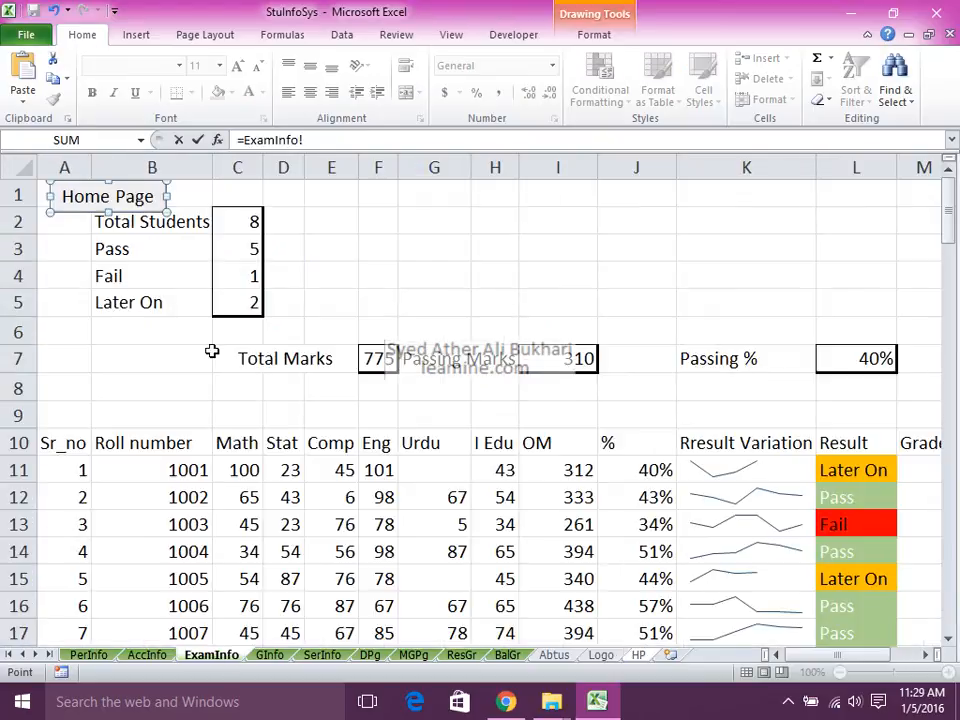
left_click(250, 221)
key("Return")
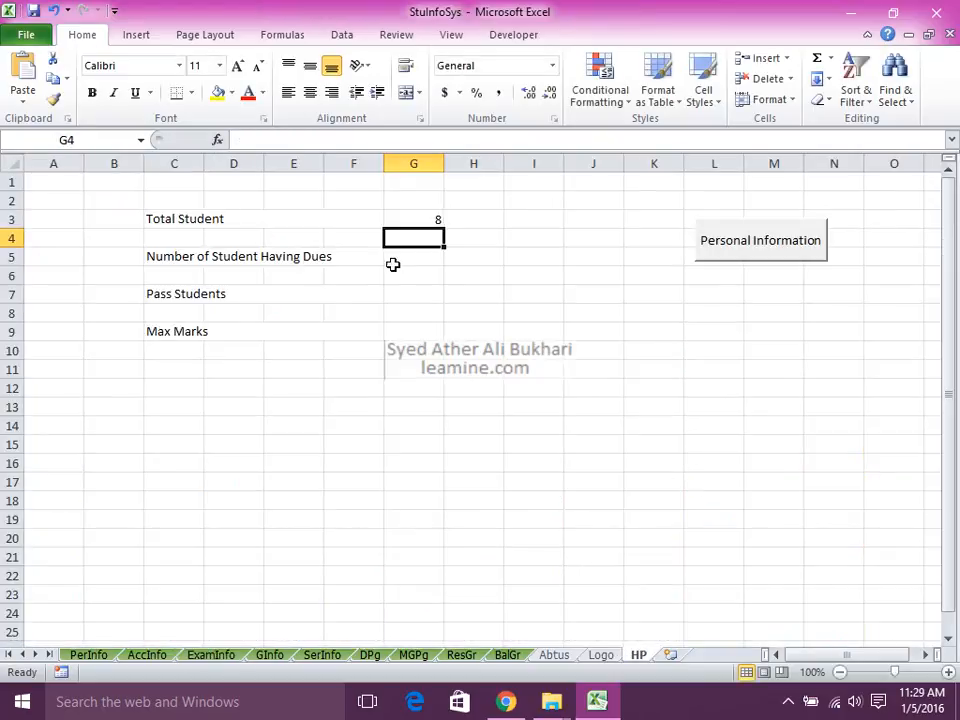
Count the students with dues in cell G5 using =COUNTIF(AccInfo!G11:G1048576,"Not Clear")
left_click(424, 261)
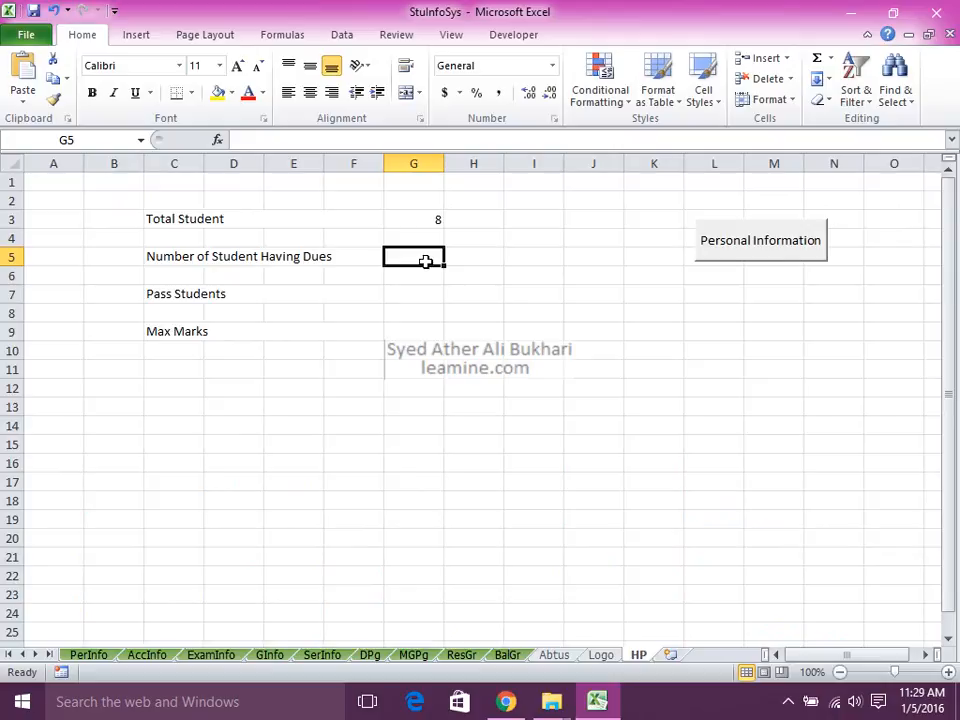
type("=count")
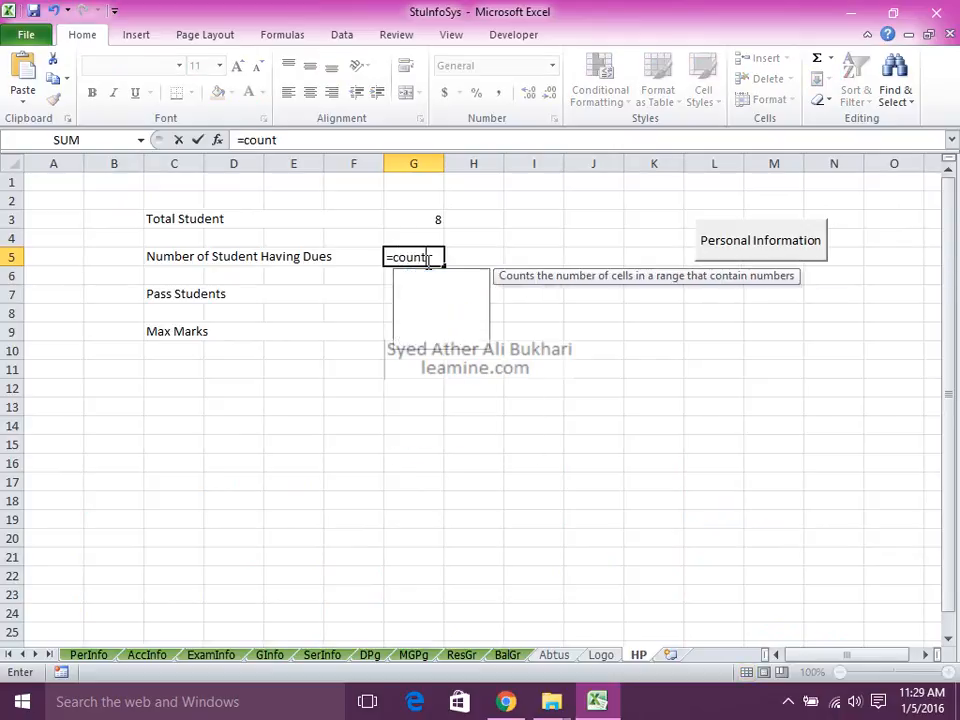
type("if")
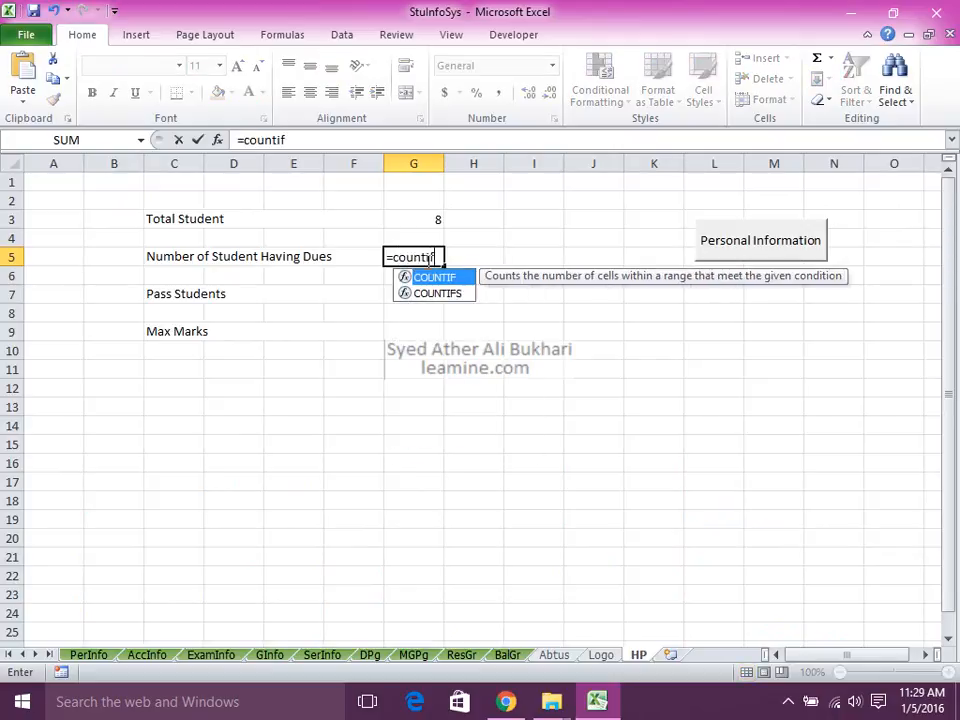
type("(")
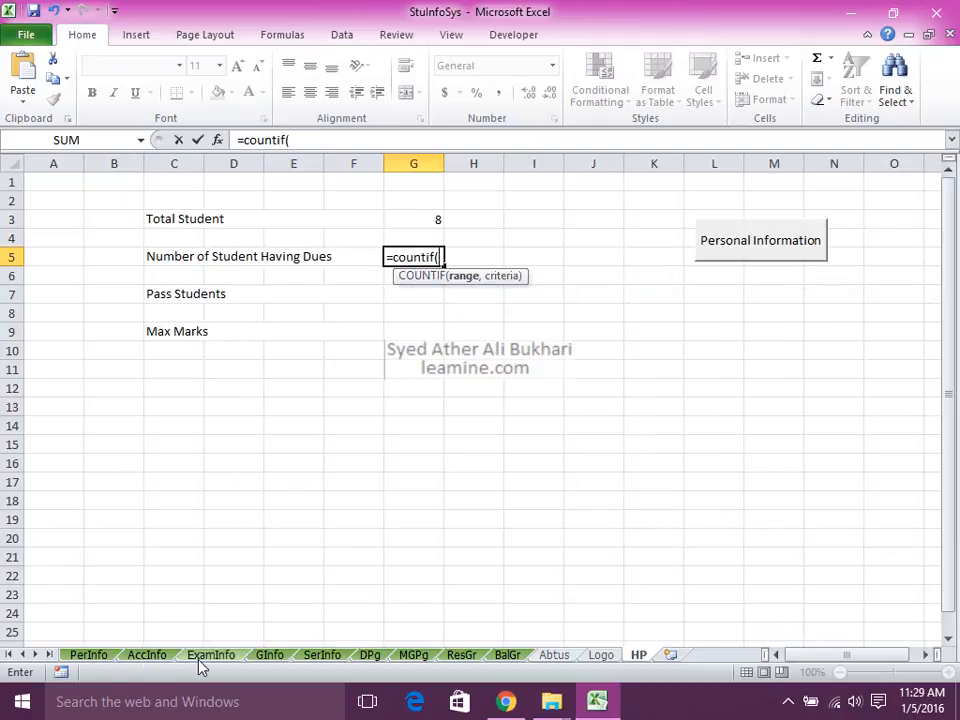
left_click(150, 658)
left_click(712, 540)
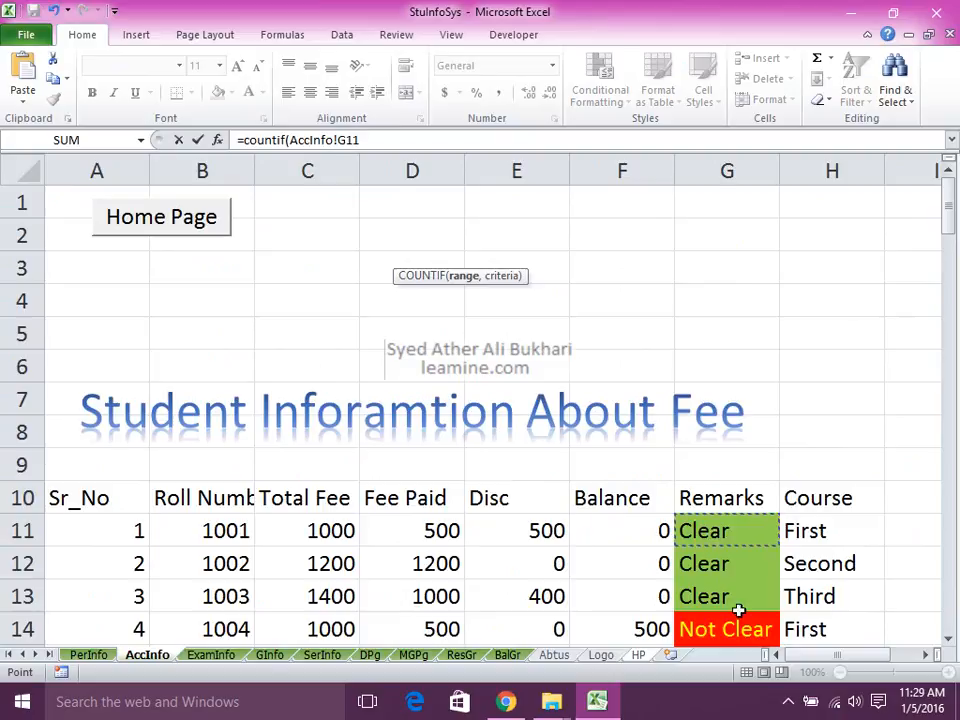
key("ctrl+shift+Down")
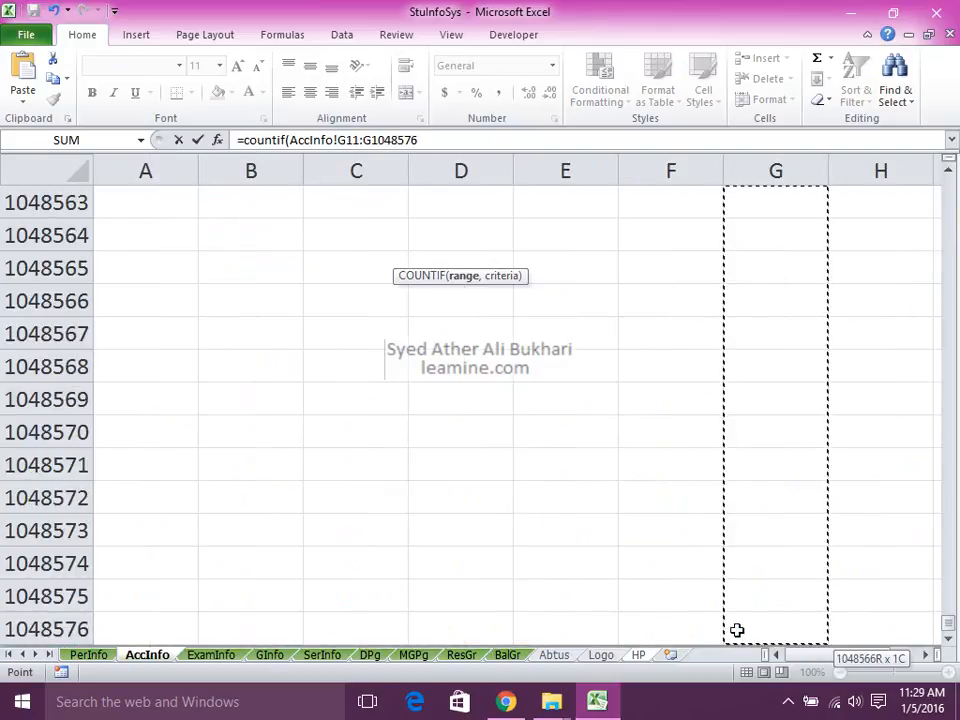
type(",")
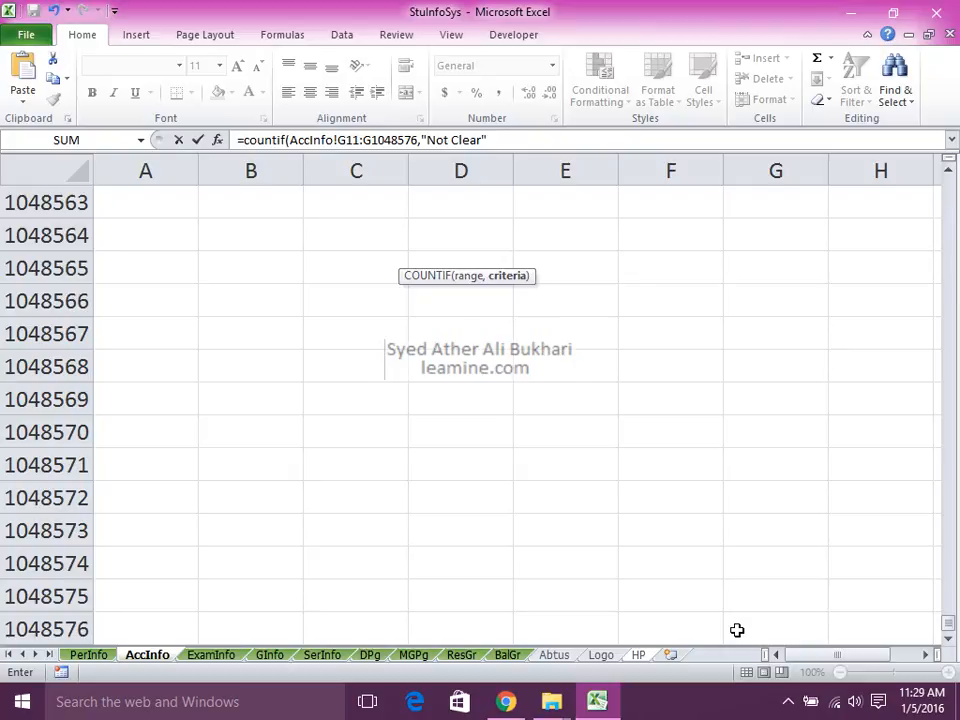
type("\"Not Clear\"")
key("Return")
key("Return")
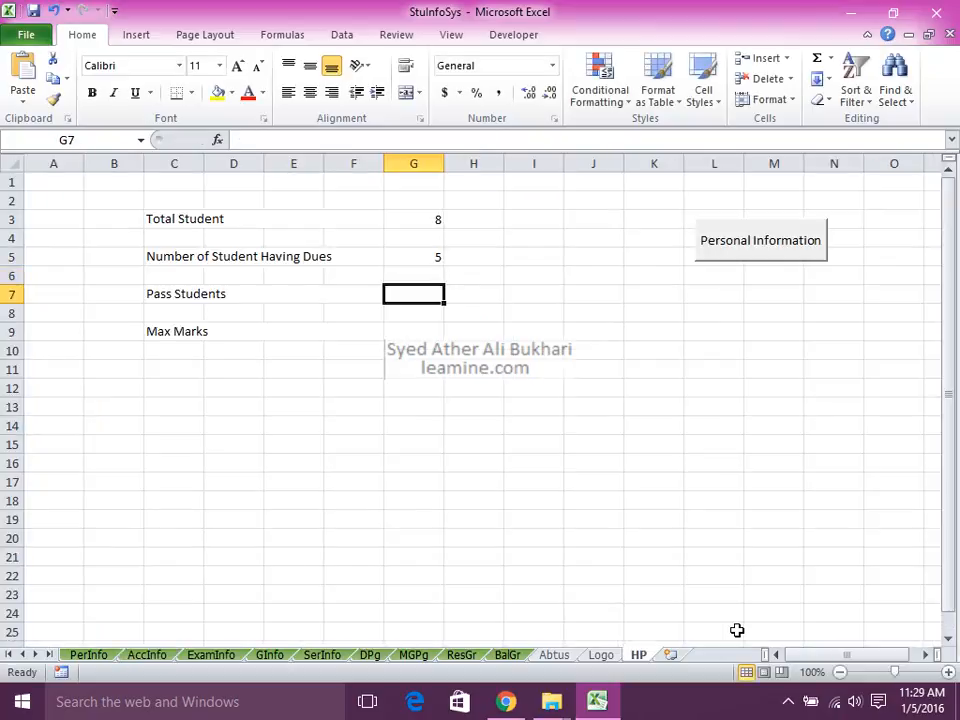
type("=count")
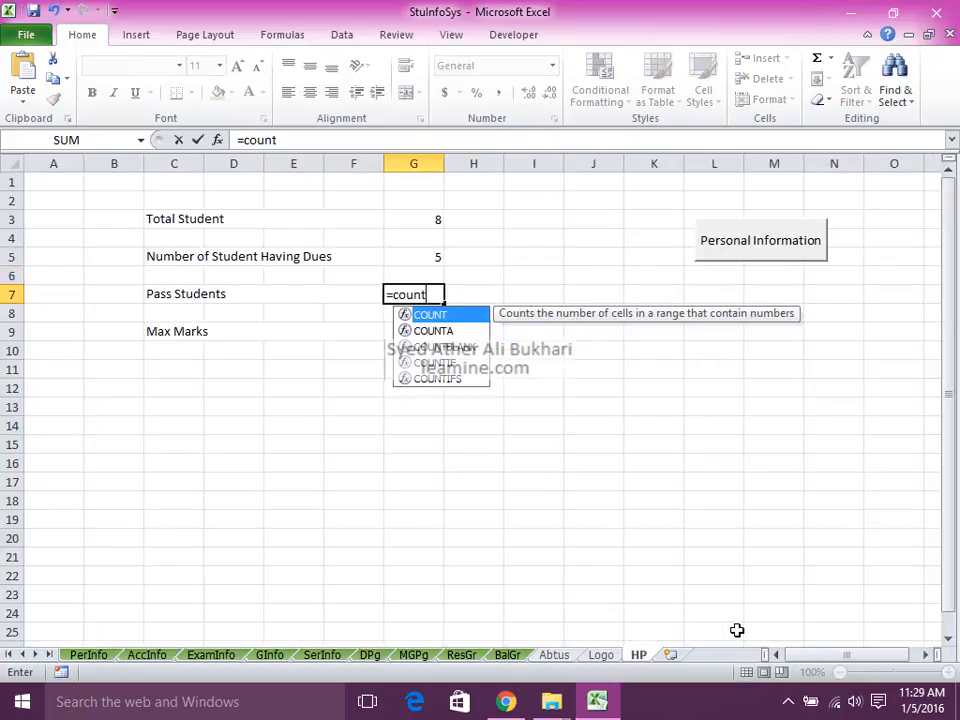
type("if(")
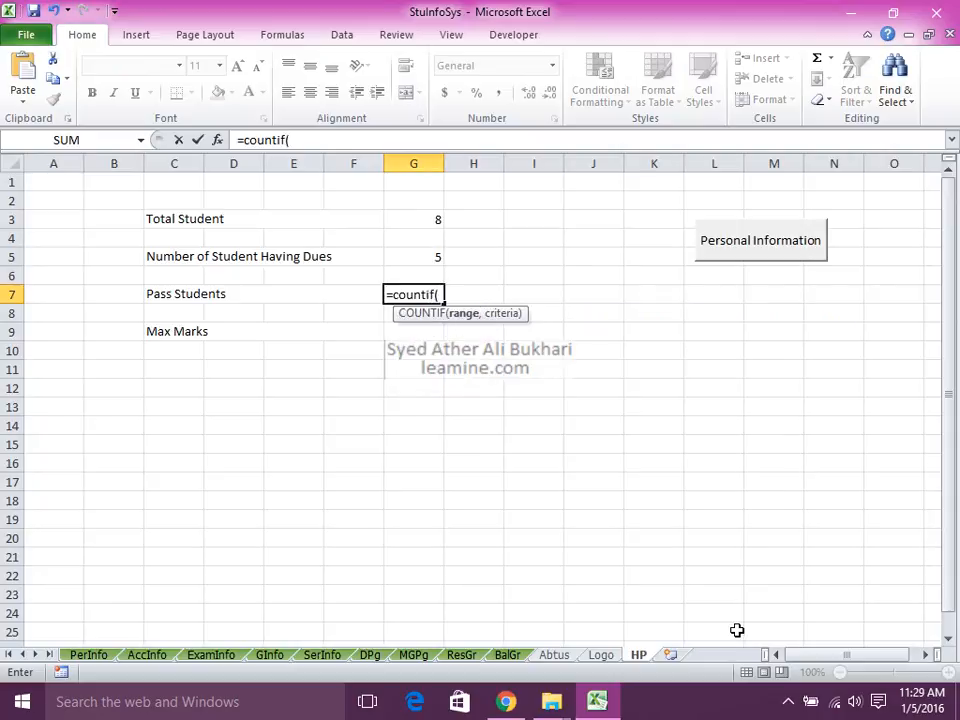
left_click(212, 655)
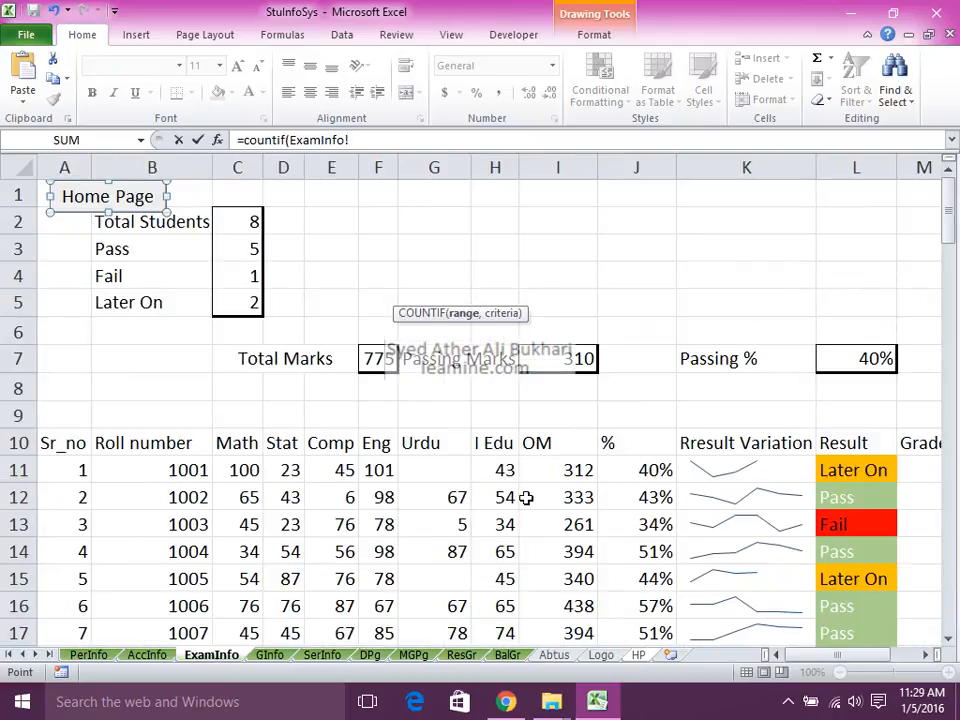
left_click(900, 472)
key("F4")
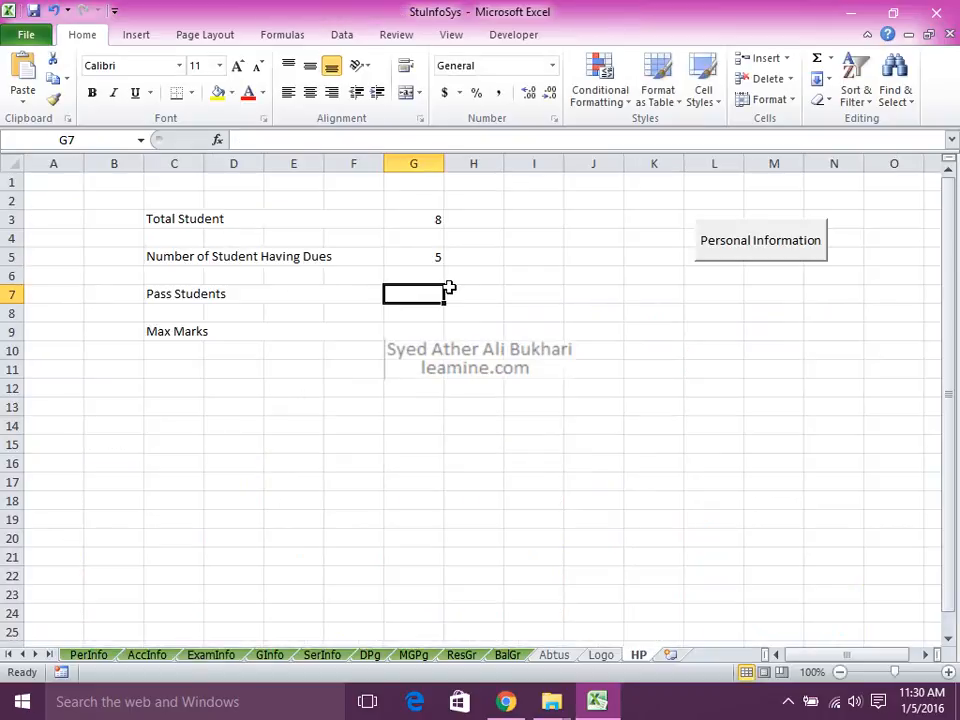
Link cell G7 beside Pass Students to the Pass value in cell C3 of the ExamInfo sheet
type("=")
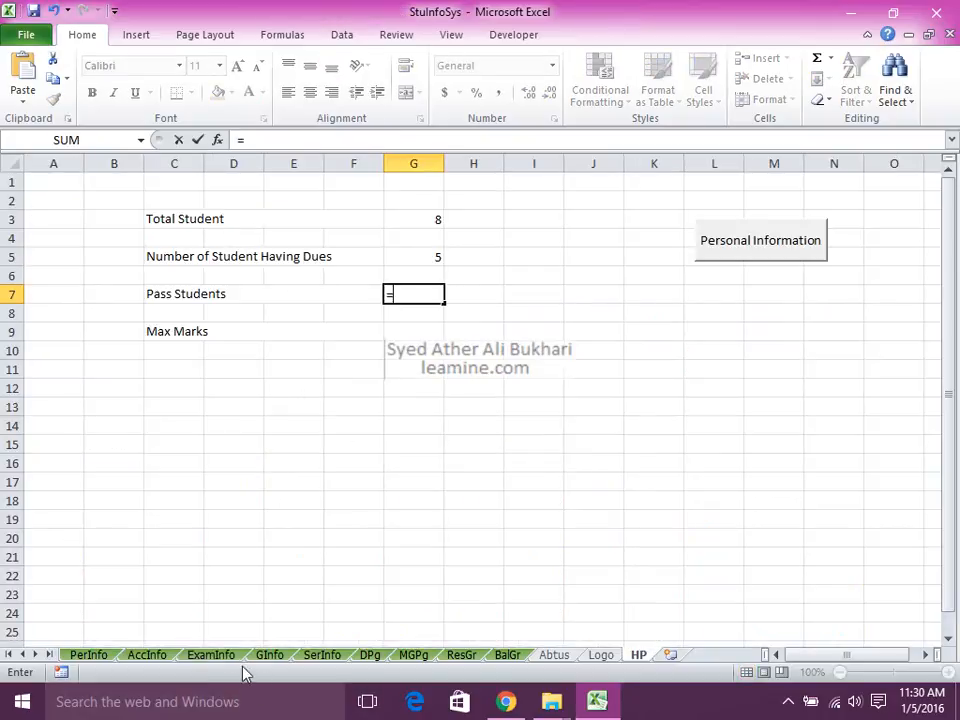
left_click(209, 656)
left_click(236, 251)
key("Return")
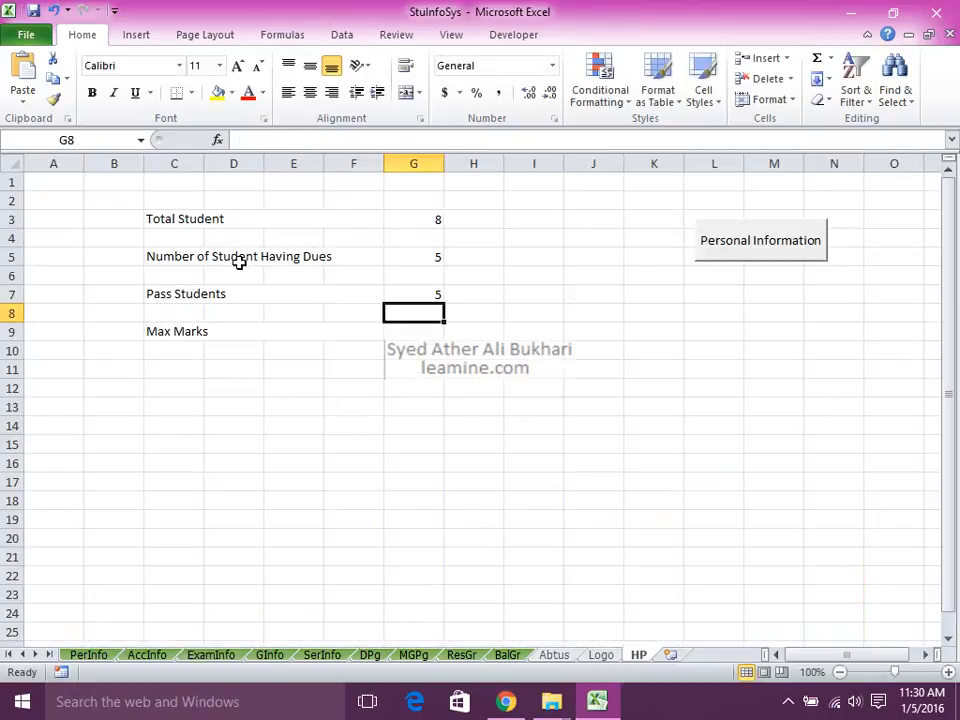
Compute the highest obtained marks in cell G9 with the formula =MAX(ExamInfo!$I$11:$I$117)
key("Return")
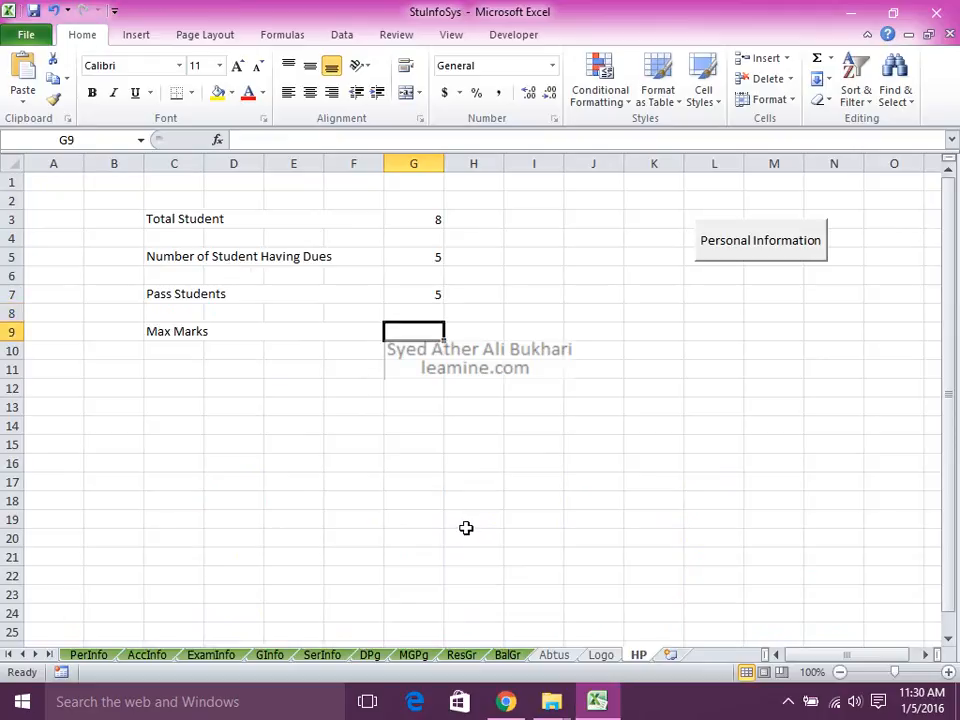
type("=max")
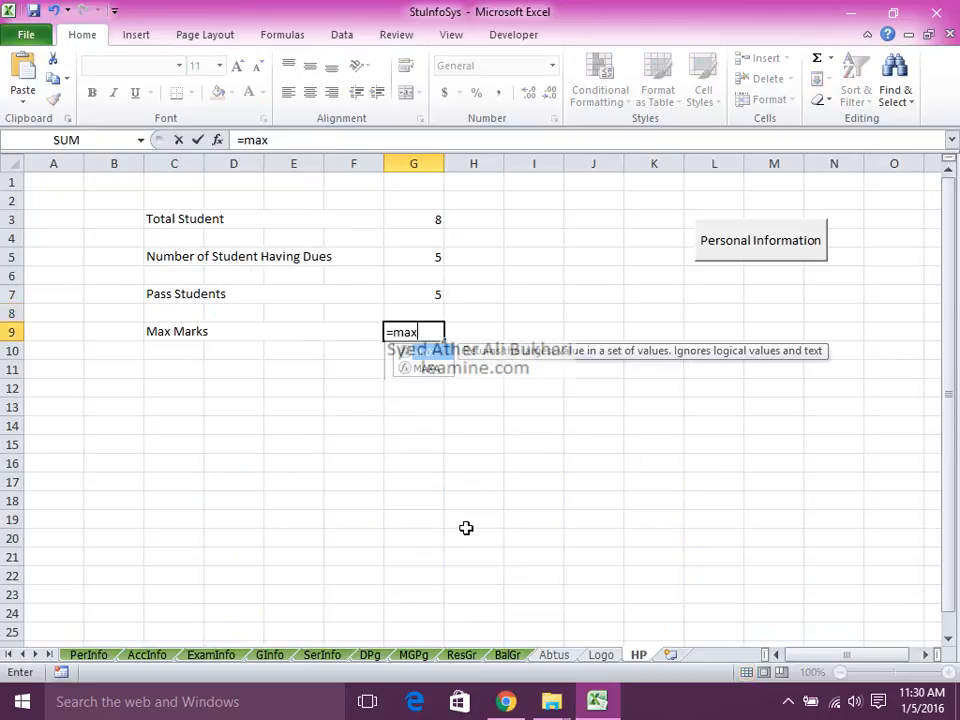
type("(")
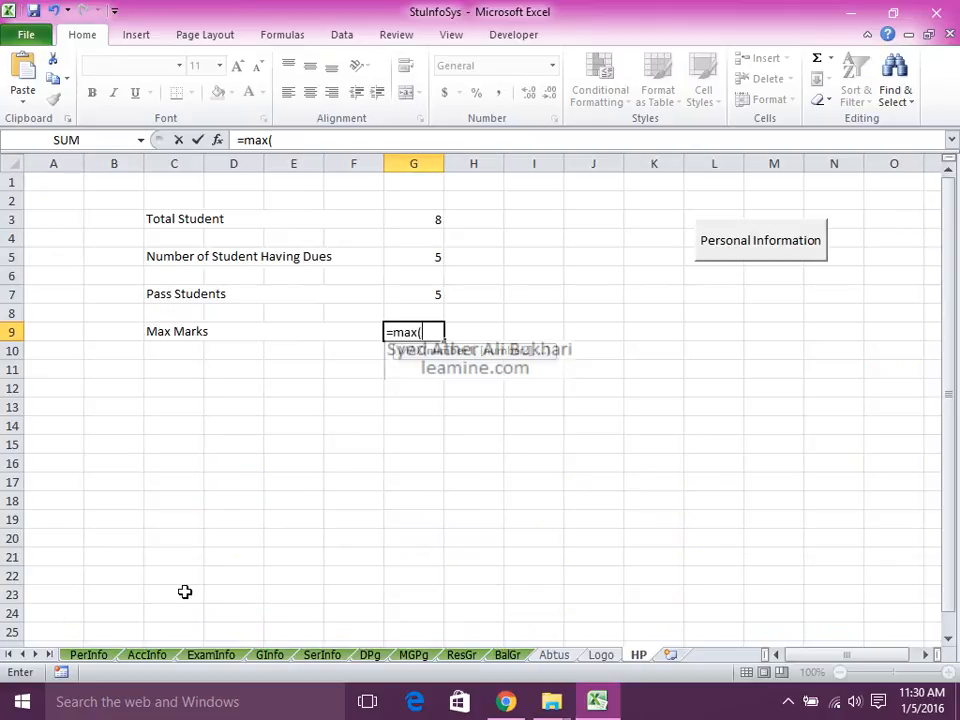
left_click(193, 658)
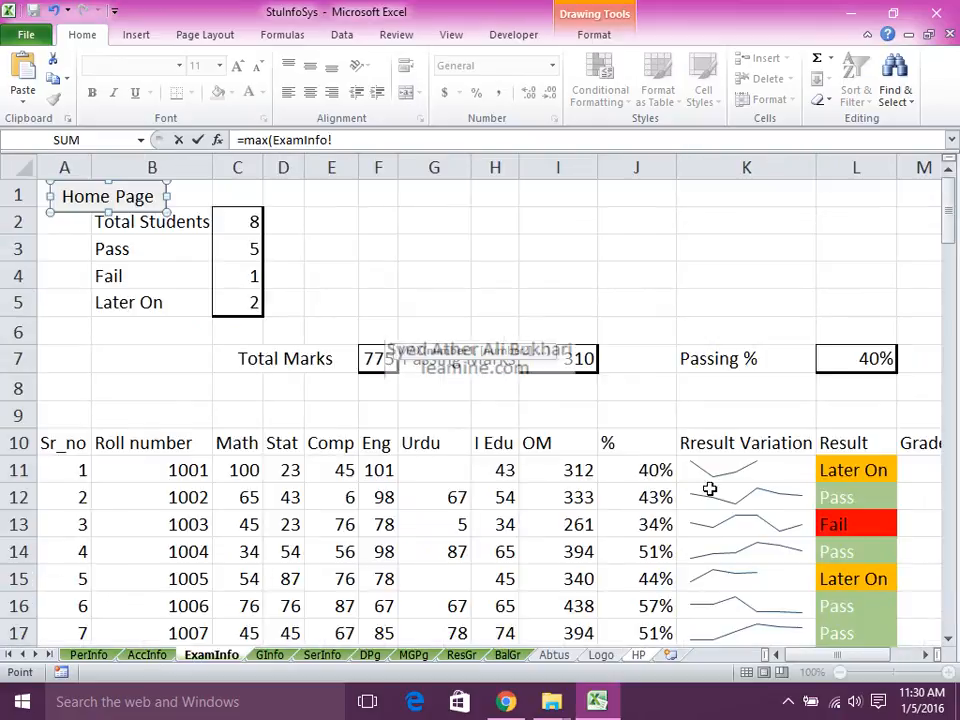
left_click(585, 469)
key("F4")
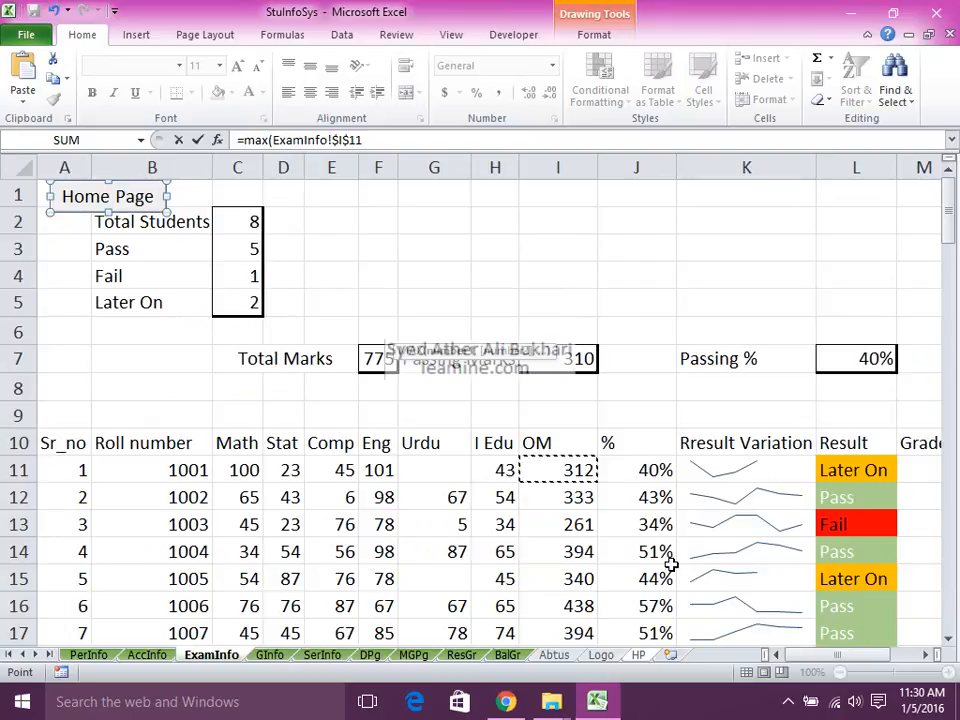
left_click_drag(568, 469, 582, 605)
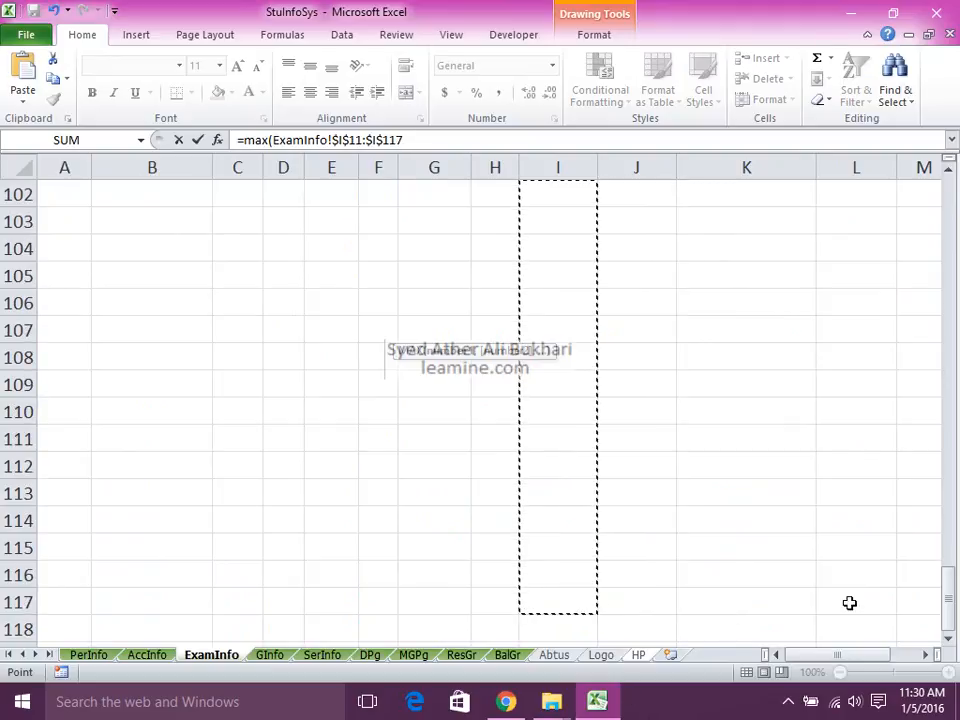
key("Return")
Review the summary formulas in column G of the HP sheet from row 9 up to row 3
key("Up")
key("Up")
key("Up")
key("Up")
key("Up")
key("Up")
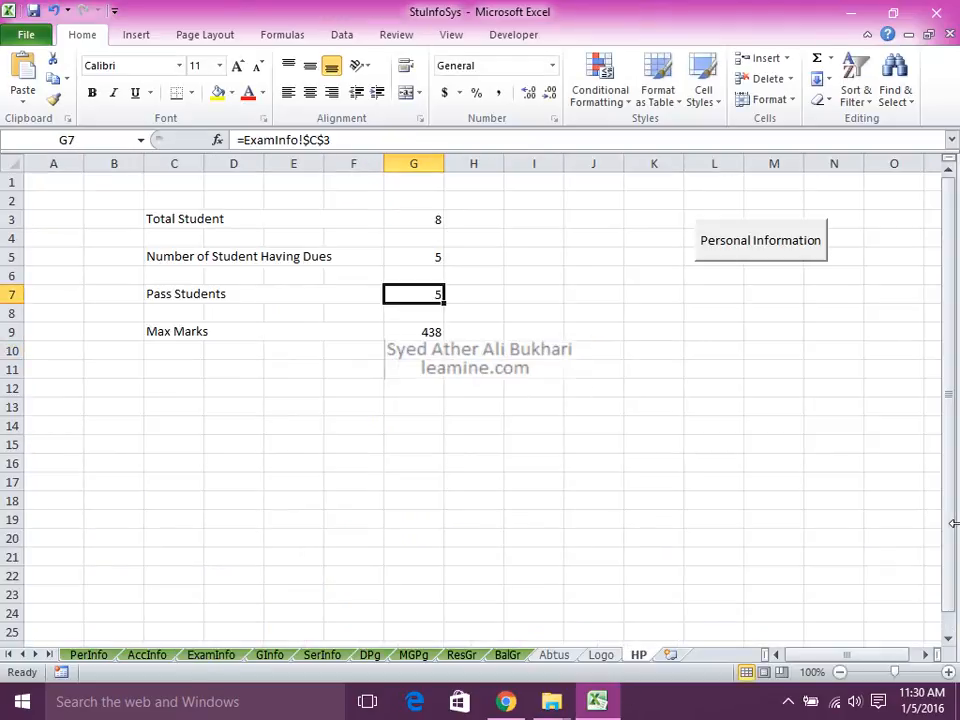
key("Up")
key("Up")
key("Up")
Select the empty cell G13 below the summary and save the workbook
key("Down")
key("Down")
key("Down")
key("Down")
key("Down")
key("Down")
key("Down")
key("Down")
key("Down")
key("Down")
key("Down")
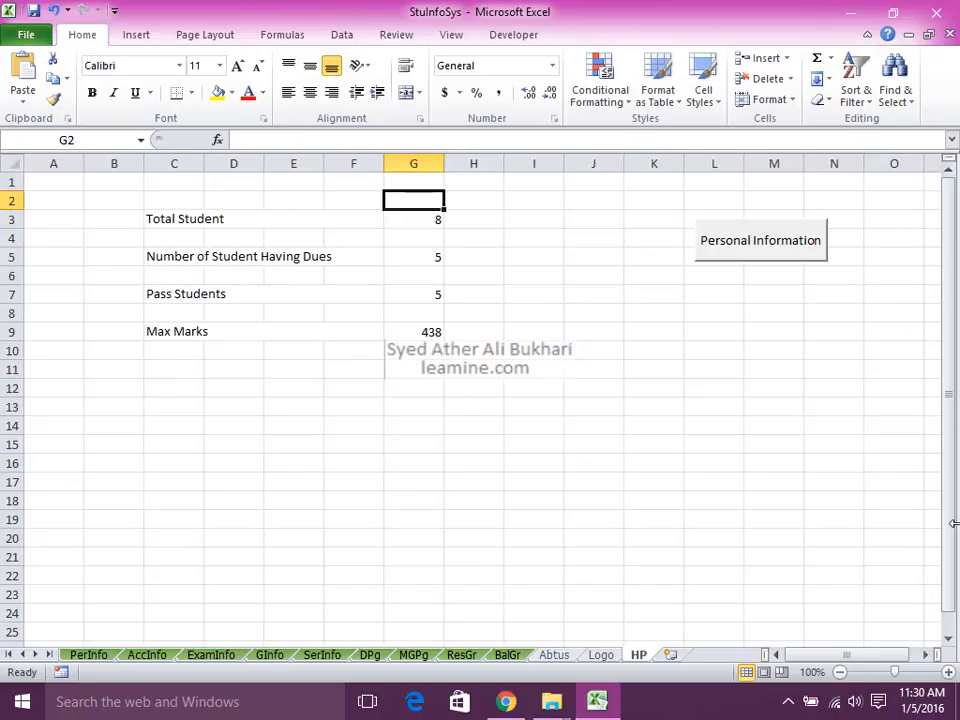
key("Down")
key("ctrl+s")
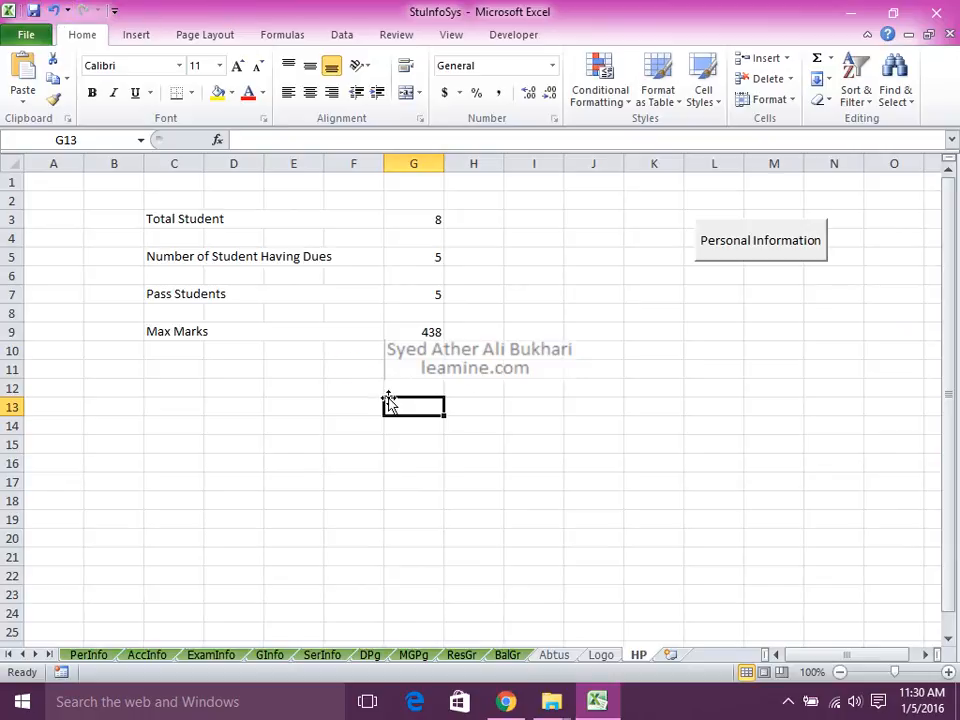
left_click(789, 703)
left_click(789, 703)
left_click(789, 703)
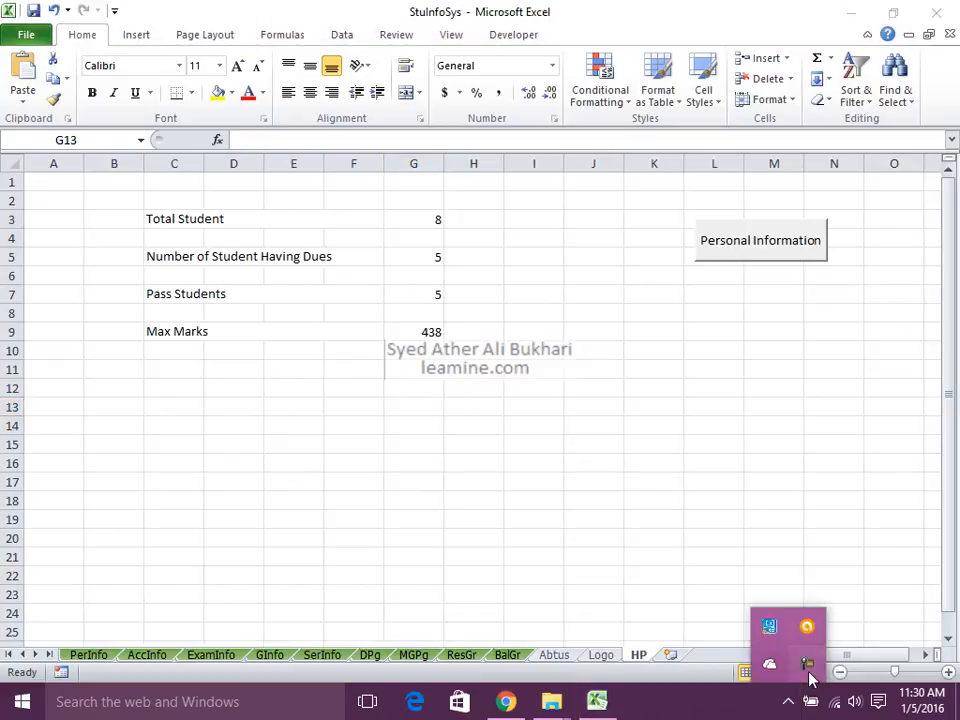